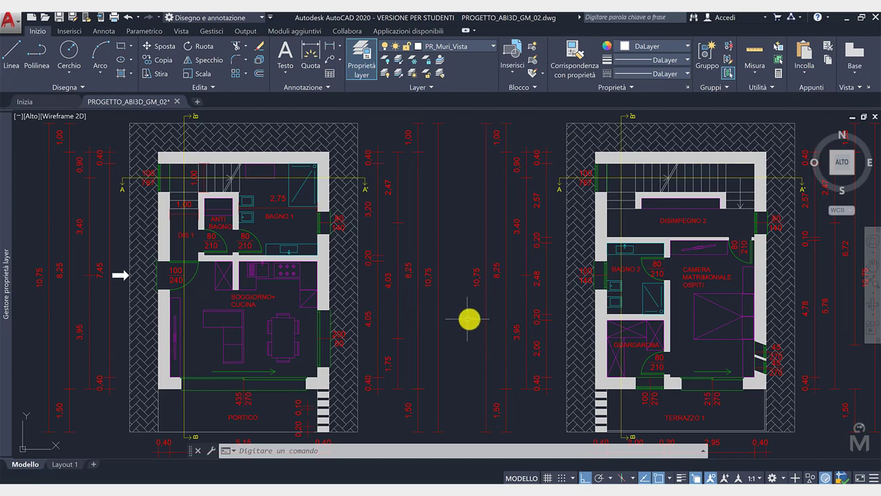
# Examine the floor plans, roof plan, sections and elevations in the house drawing
pyautogui.moveTo(587, 340); pyautogui.dragTo(338, 336, button='middle')
pyautogui.scroll(-1, 338, 337)
pyautogui.moveTo(375, 309); pyautogui.dragTo(405, 271, button='middle')
pyautogui.scroll(-1, 405, 270)
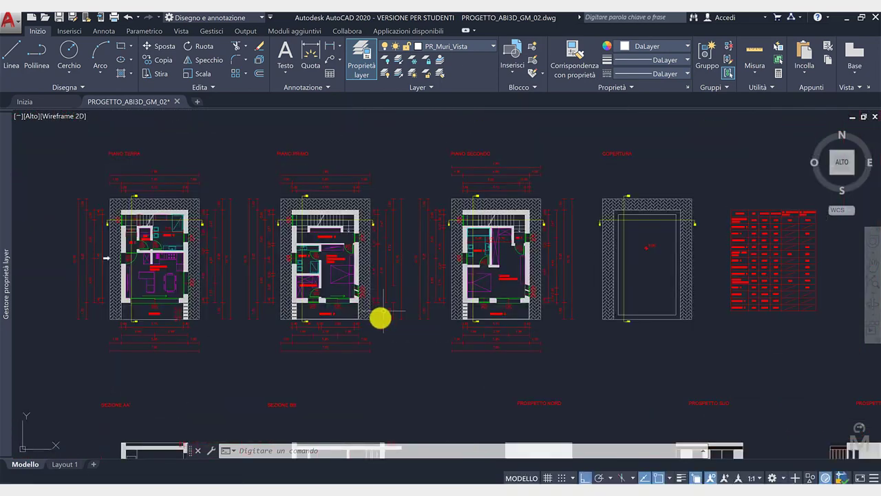
pyautogui.scroll(-1, 377, 322)
pyautogui.moveTo(349, 355); pyautogui.dragTo(392, 271, button='middle')
pyautogui.scroll(2, 336, 358)
pyautogui.moveTo(295, 370); pyautogui.dragTo(340, 329, button='middle')
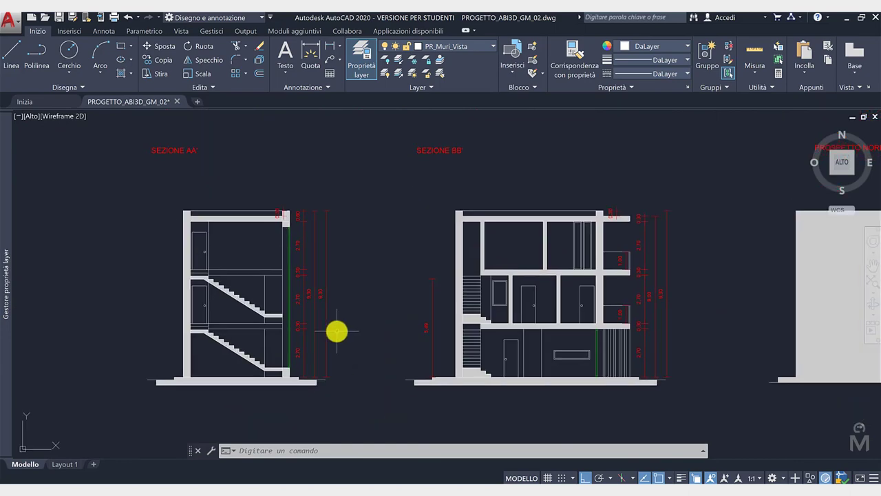
pyautogui.scroll(-1, 400, 338)
pyautogui.moveTo(401, 338); pyautogui.dragTo(324, 358, button='middle')
pyautogui.moveTo(461, 263); pyautogui.dragTo(378, 356, button='middle')
pyautogui.moveTo(377, 302)
pyautogui.mouseDown(button='middle')
pyautogui.moveTo(339, 326)
pyautogui.moveTo(442, 362)
pyautogui.mouseUp(button='middle')
pyautogui.scroll(2, 160, 280)
# Turn off the PR_Camminamenti_ext, PR_Riempimento_Muri, PR_Sanitari, PR_Quote_Annotazioni and PR_Arredi layers by picking their objects in the ground-floor plan
pyautogui.click(336, 143)
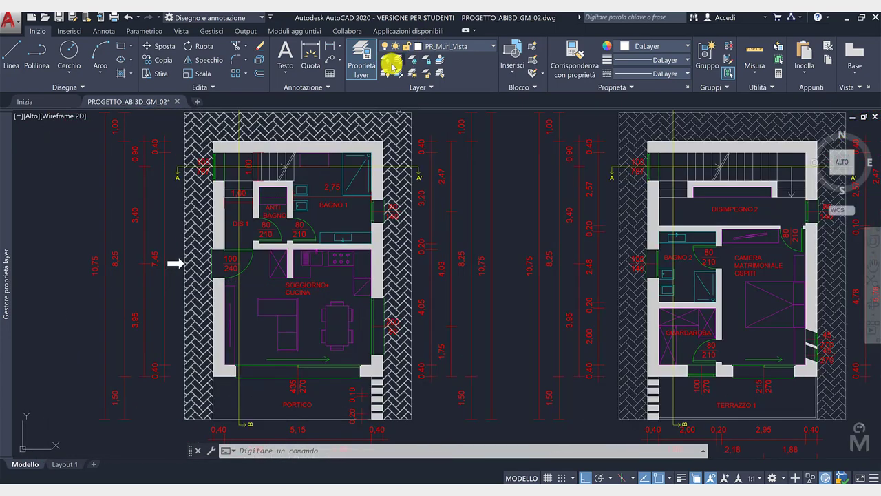
pyautogui.click(386, 61)
pyautogui.click(393, 134)
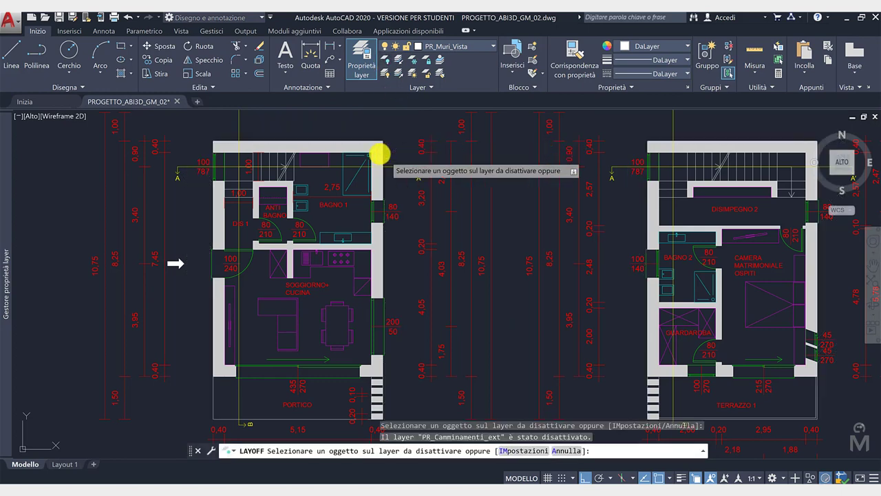
pyautogui.click(376, 149)
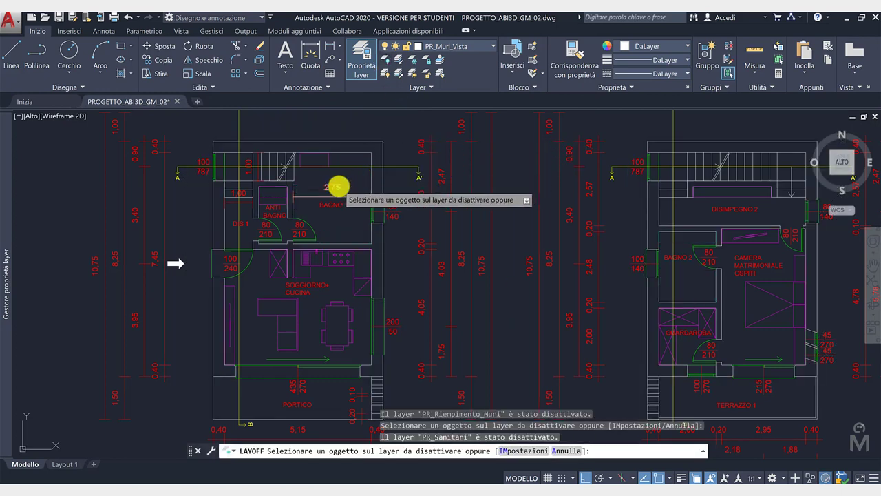
pyautogui.click(336, 188)
pyautogui.click(280, 202)
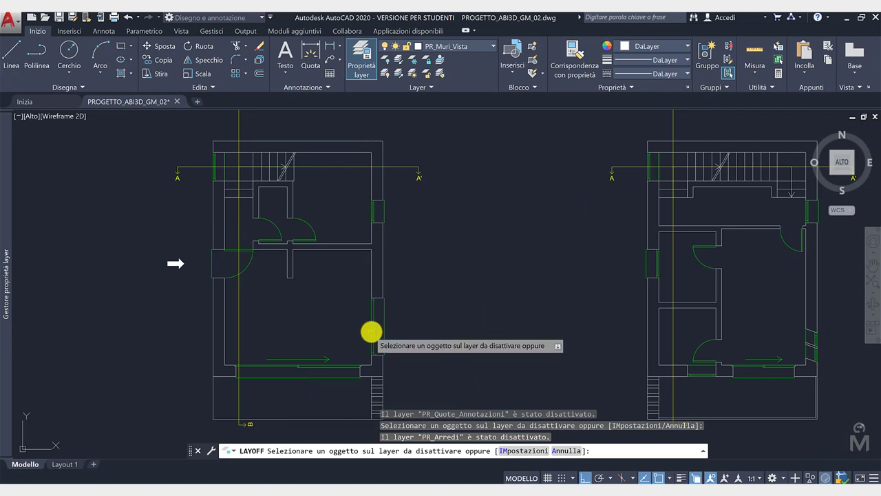
# Turn off the PR_Infissi, PR_Linee_costruzione and PR_Defpoints layers by picking their objects, and save the drawing
pyautogui.click(371, 332)
pyautogui.scroll(-5, 315, 277)
pyautogui.scroll(3, 276, 234)
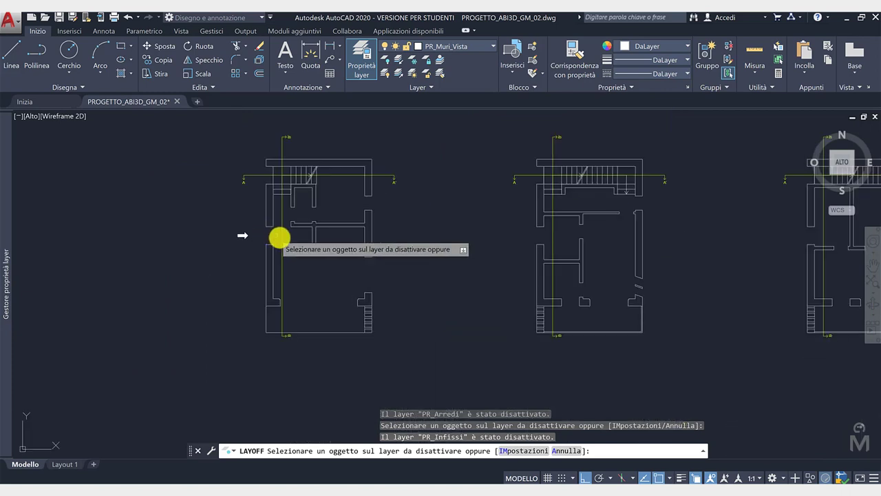
pyautogui.click(279, 237)
pyautogui.click(288, 246)
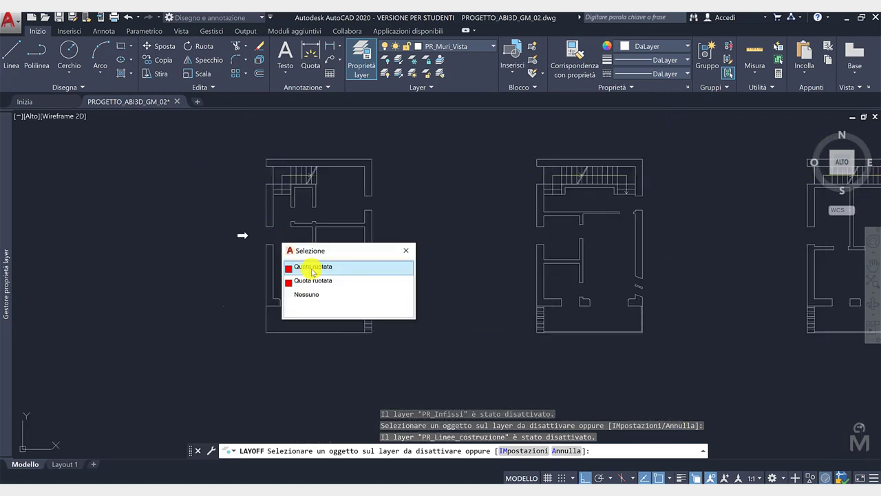
pyautogui.click(295, 268)
pyautogui.scroll(-6, 324, 272)
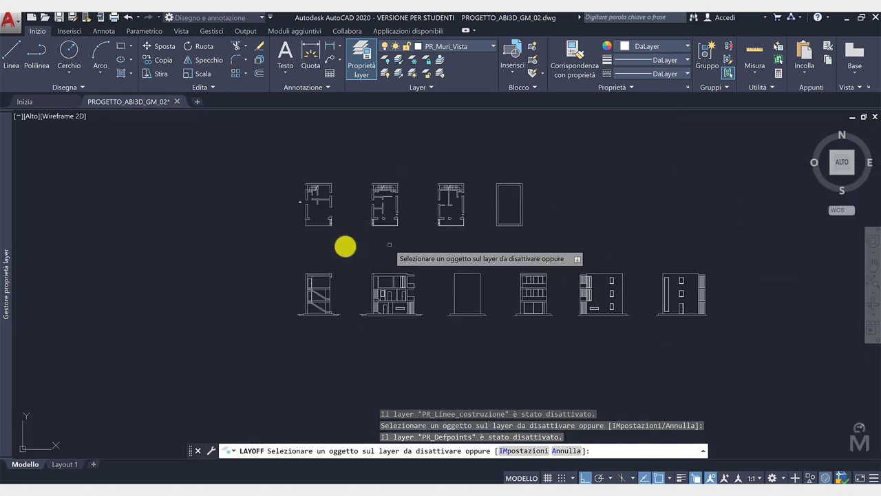
pyautogui.scroll(3, 410, 215)
pyautogui.moveTo(410, 228); pyautogui.dragTo(324, 227, button='middle')
pyautogui.scroll(2, 380, 230)
pyautogui.scroll(-2, 334, 221)
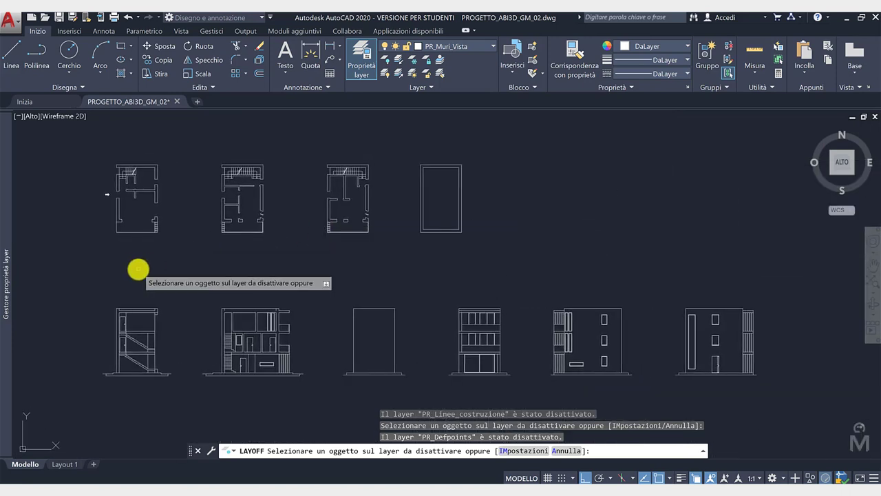
pyautogui.press('Return')
pyautogui.click(59, 16)
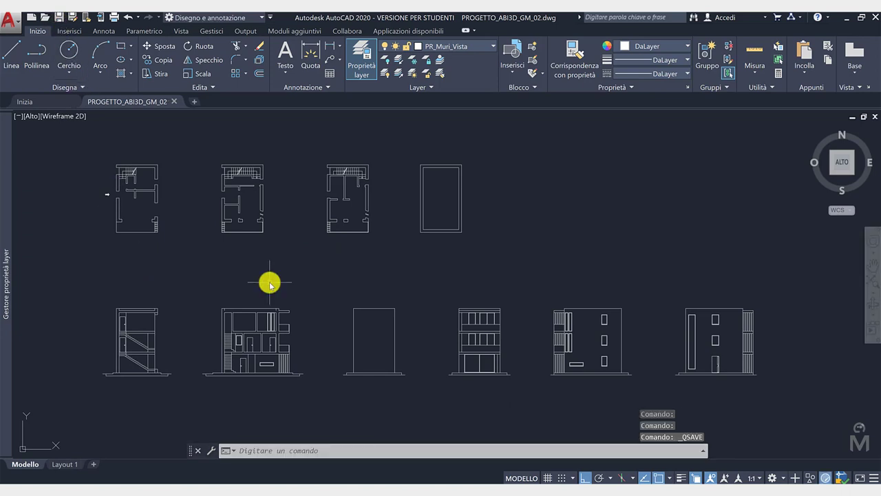
pyautogui.moveTo(305, 262); pyautogui.dragTo(283, 275, button='middle')
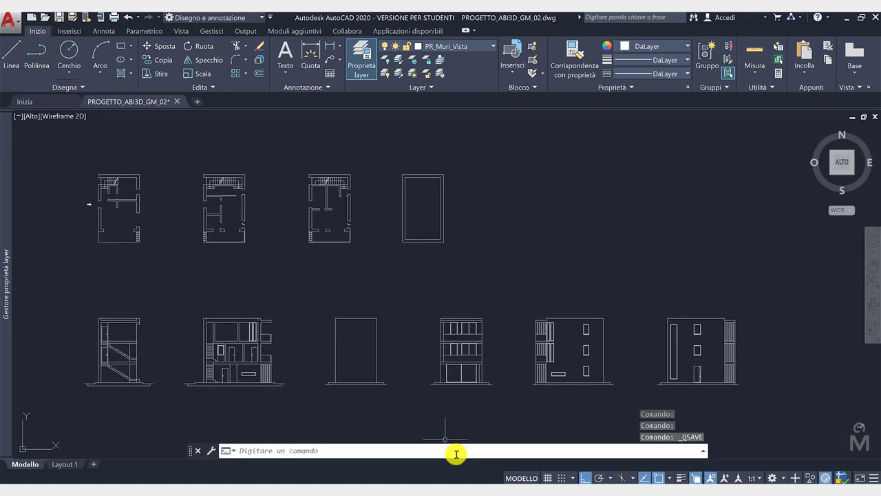
# Bring the PROGETTO_ABI3D_GM_02 DWG file from its folder into Rhino's Superiore view as an imported file
pyautogui.click(301, 482)
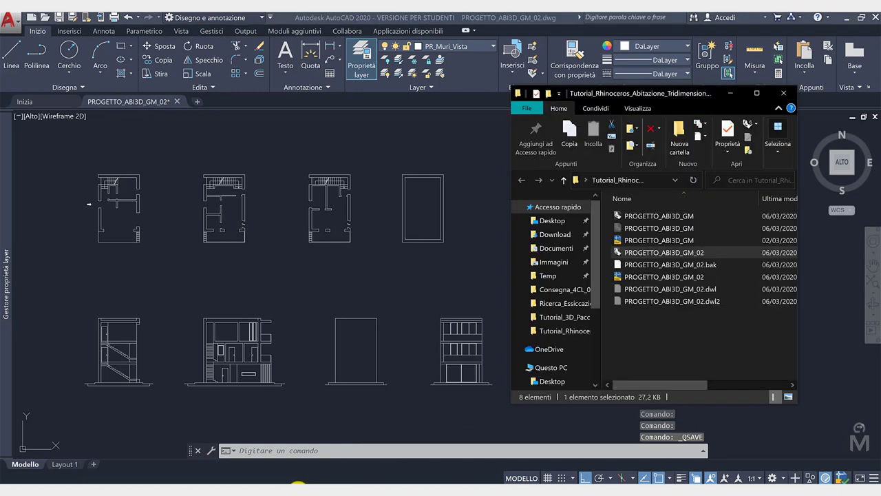
pyautogui.click(659, 277)
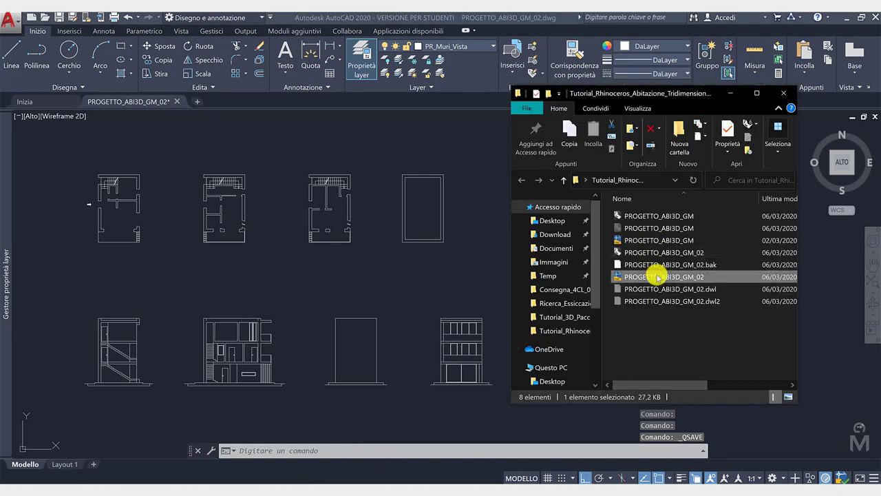
pyautogui.moveTo(659, 277); pyautogui.dragTo(283, 271)
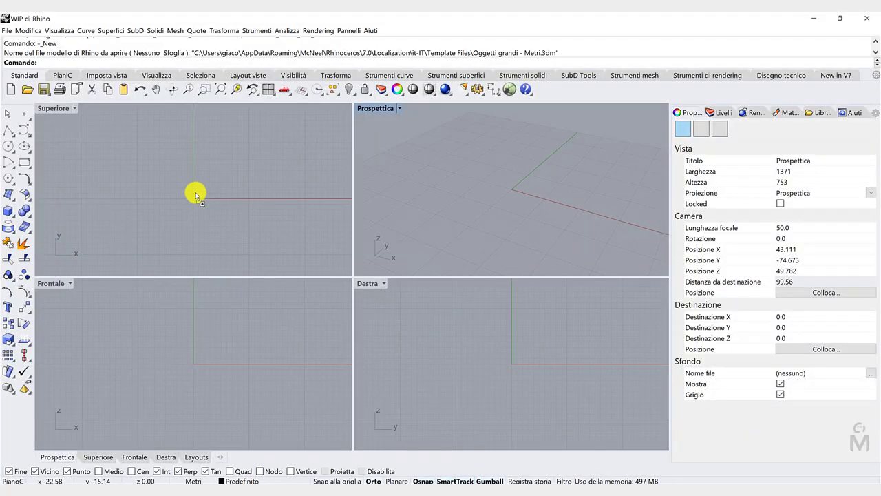
pyautogui.moveTo(191, 197); pyautogui.dragTo(192, 197)
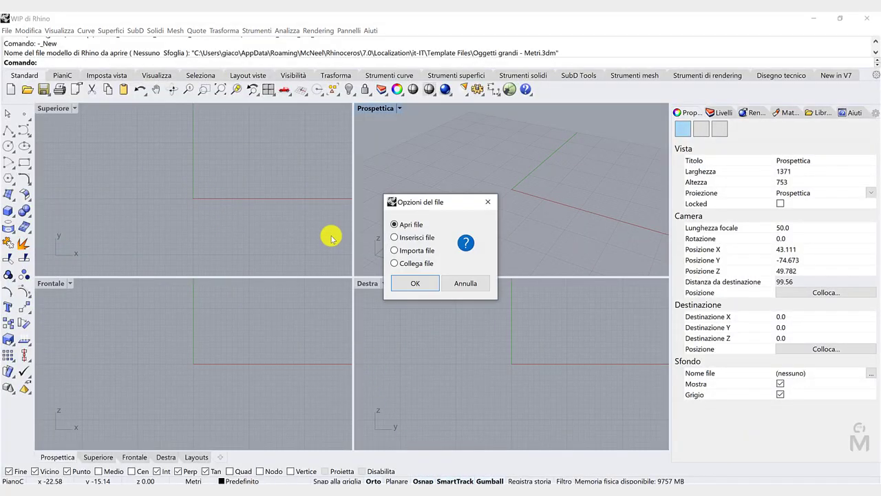
pyautogui.click(395, 252)
pyautogui.click(417, 284)
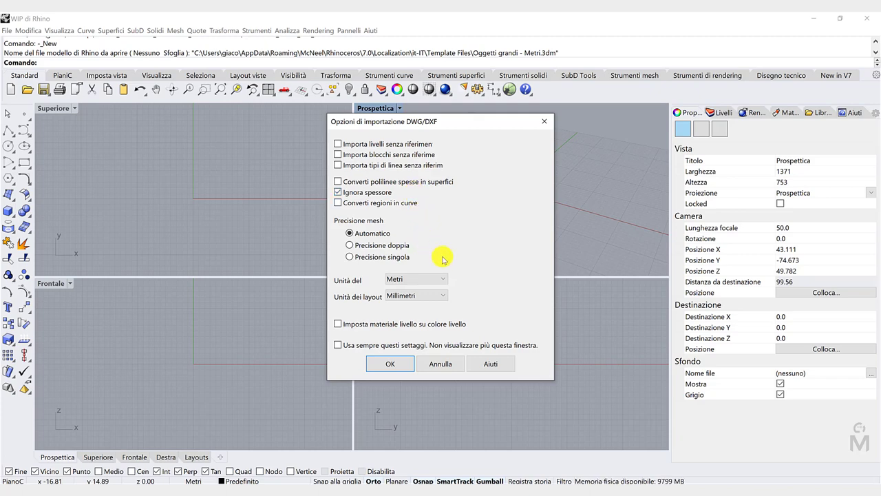
# Set the layout units to Metri in the DWG/DXF import options and run the import
pyautogui.click(413, 297)
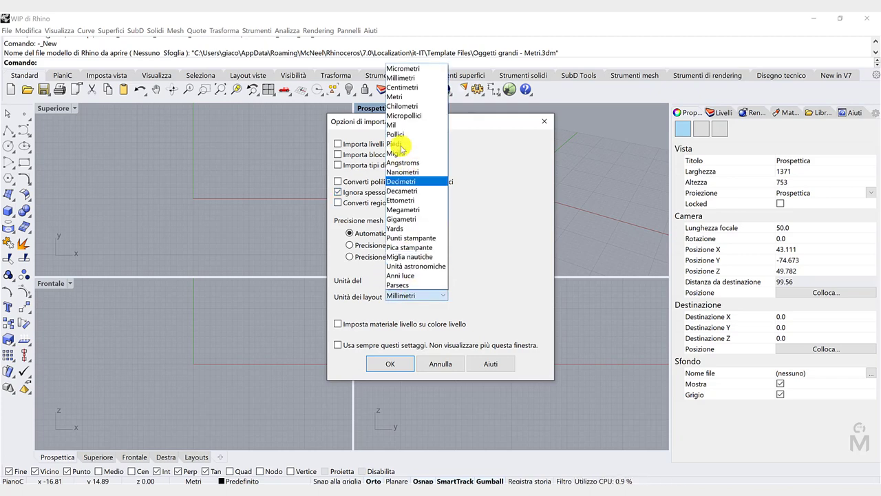
pyautogui.click(395, 103)
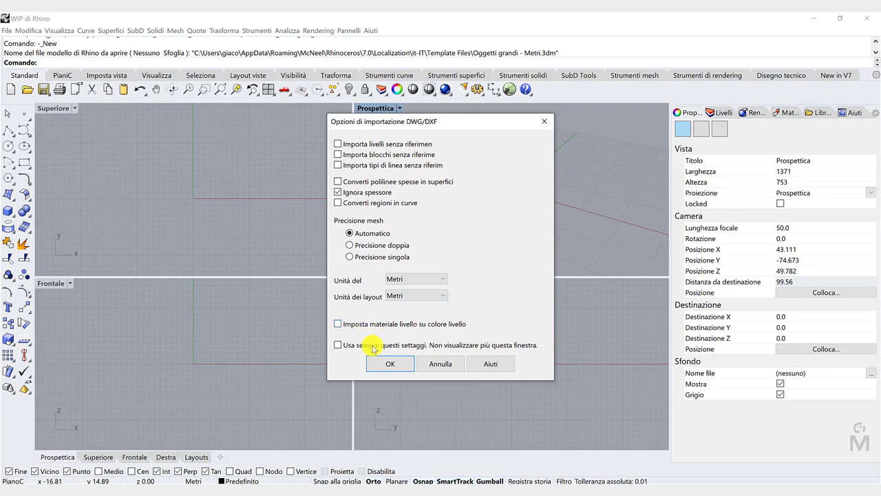
pyautogui.click(390, 365)
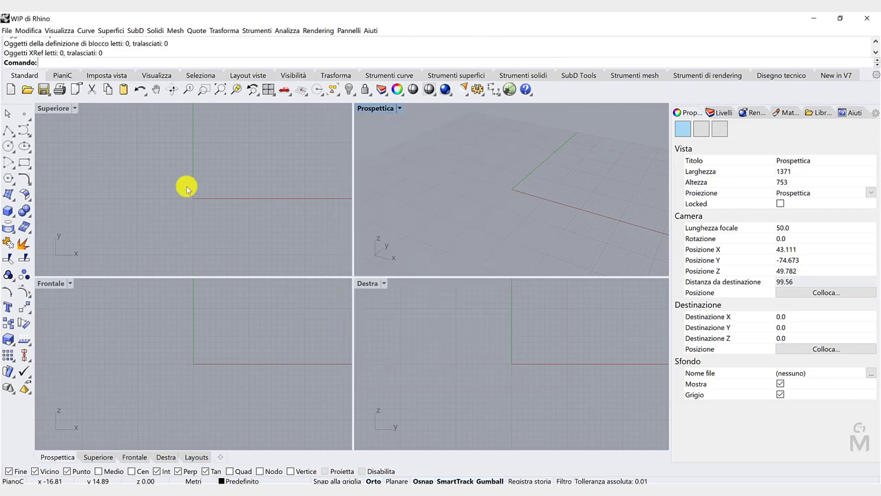
# Move the imported drawings close to the origin in the Superiore view, deselect them and maximize that viewport
pyautogui.click(193, 199)
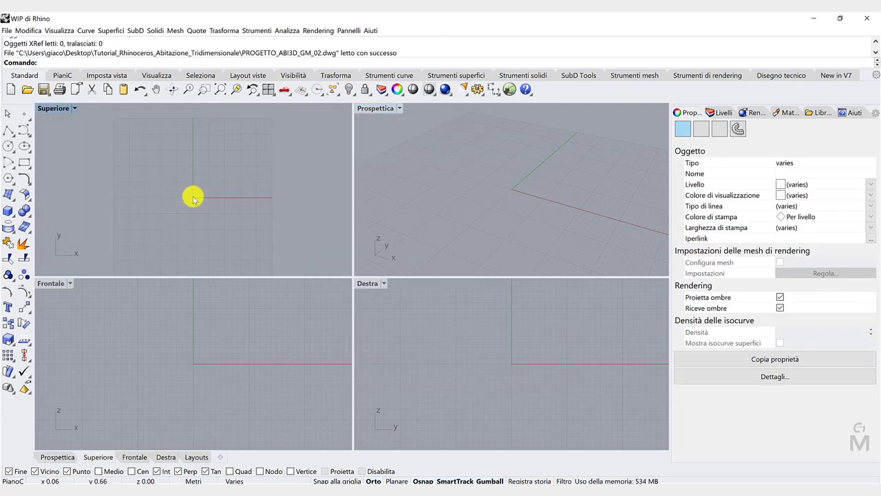
pyautogui.moveTo(204, 187); pyautogui.dragTo(162, 241)
pyautogui.click(213, 243)
pyautogui.scroll(12, 153, 233)
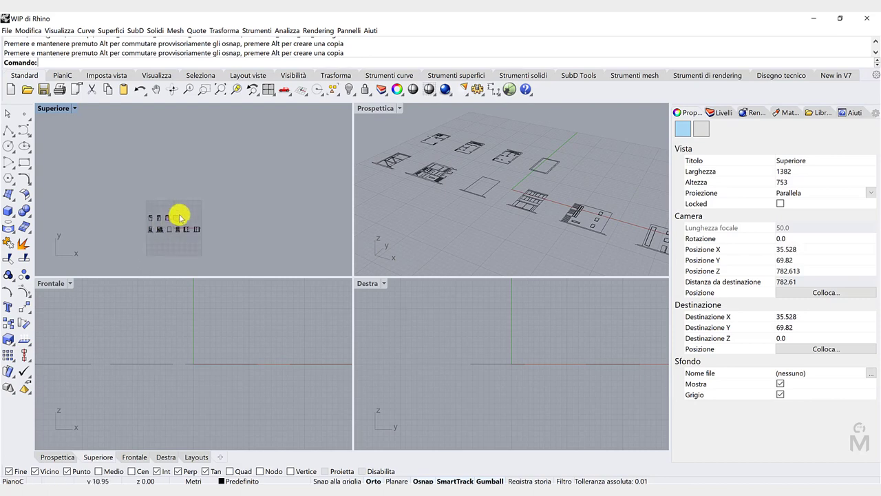
pyautogui.doubleClick(61, 110)
pyautogui.scroll(3, 299, 300)
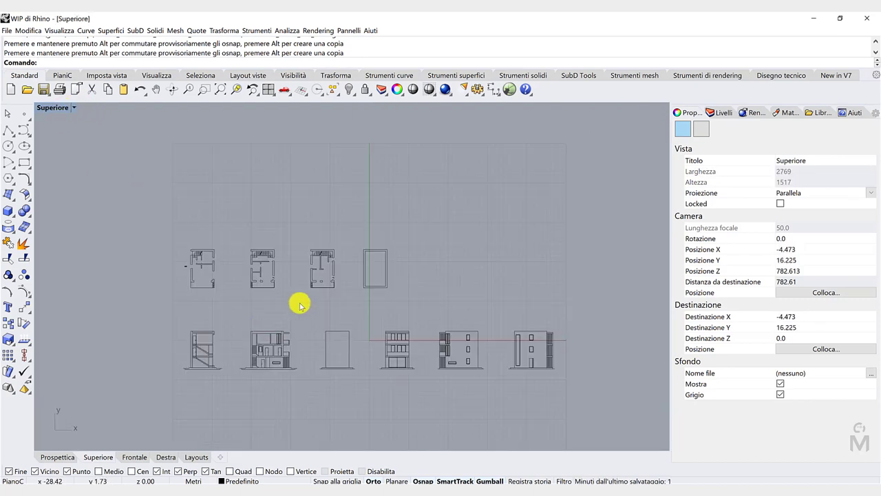
# Delete the entrance arrow beside the ground-floor plan
pyautogui.scroll(6, 303, 297)
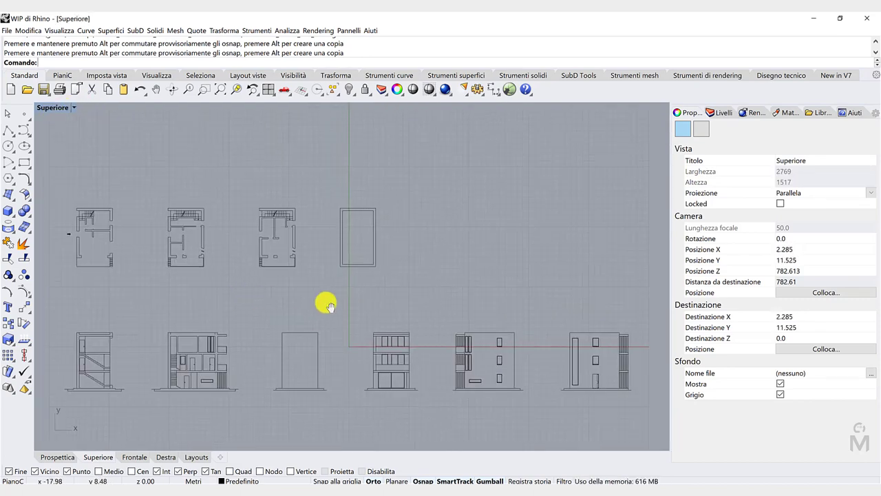
pyautogui.scroll(2, 149, 235)
pyautogui.moveTo(177, 240); pyautogui.dragTo(149, 217)
pyautogui.press('Delete')
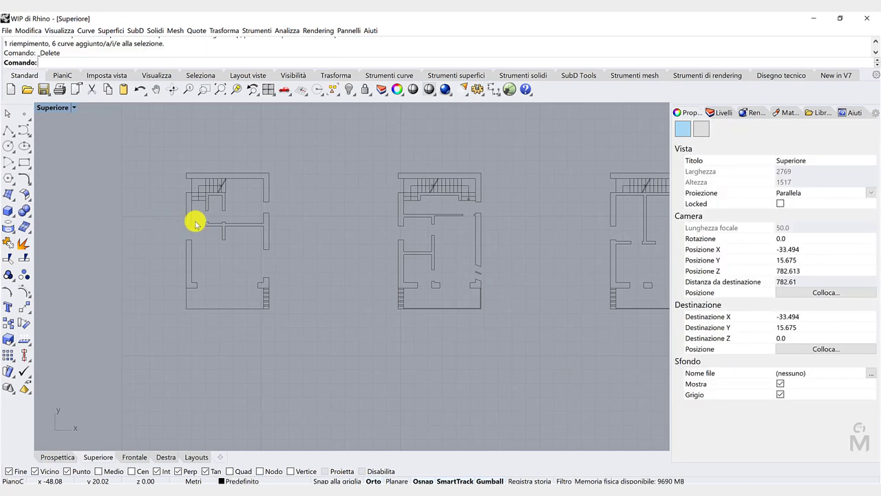
pyautogui.scroll(-4, 241, 231)
pyautogui.moveTo(242, 231); pyautogui.dragTo(261, 235, button='right')
pyautogui.scroll(-4, 264, 238)
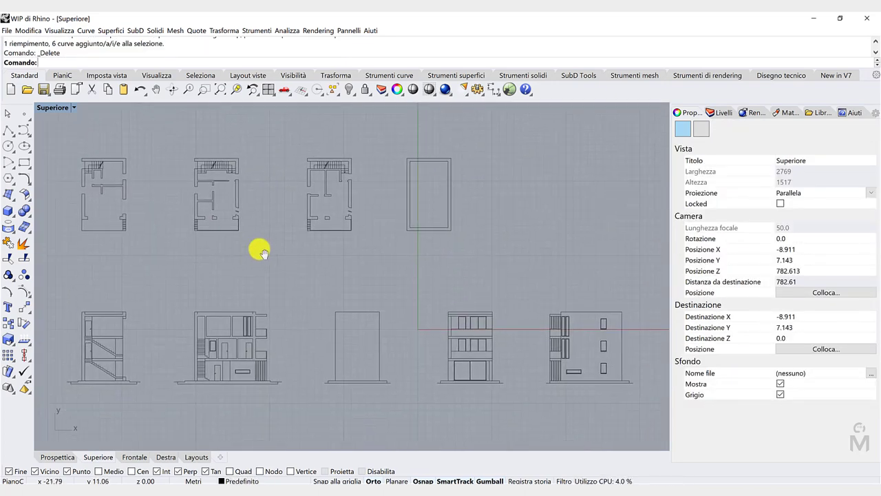
# Delete the layers from PR_Infissi through PR_Quote_Annotazioni together with their objects
pyautogui.click(719, 113)
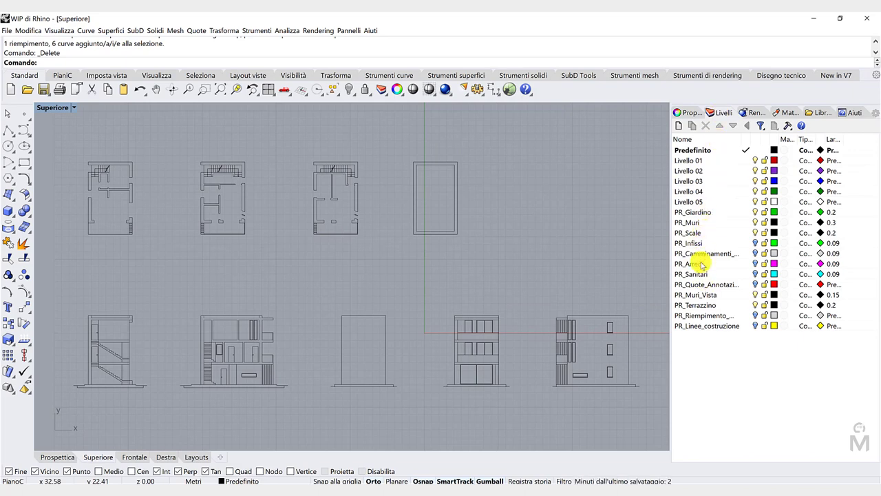
pyautogui.click(703, 265)
pyautogui.click(698, 243)
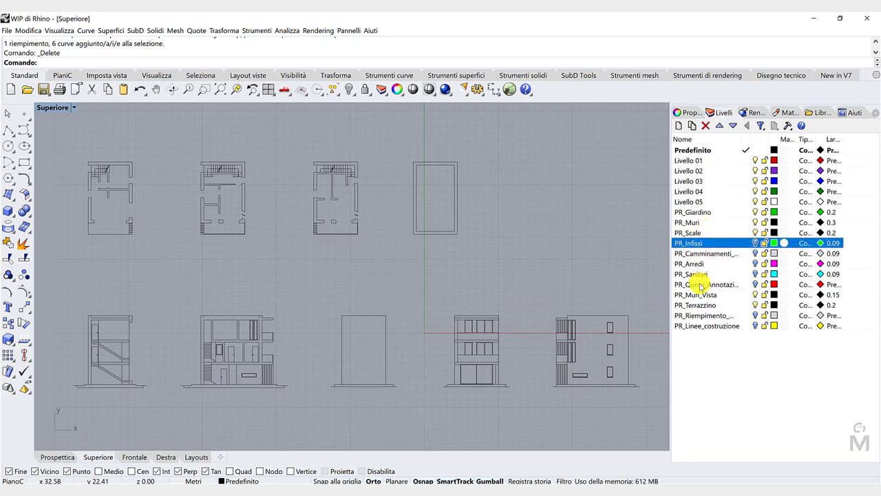
pyautogui.keyDown('shift'); pyautogui.click(701, 285); pyautogui.keyUp('shift')
pyautogui.rightClick(703, 264)
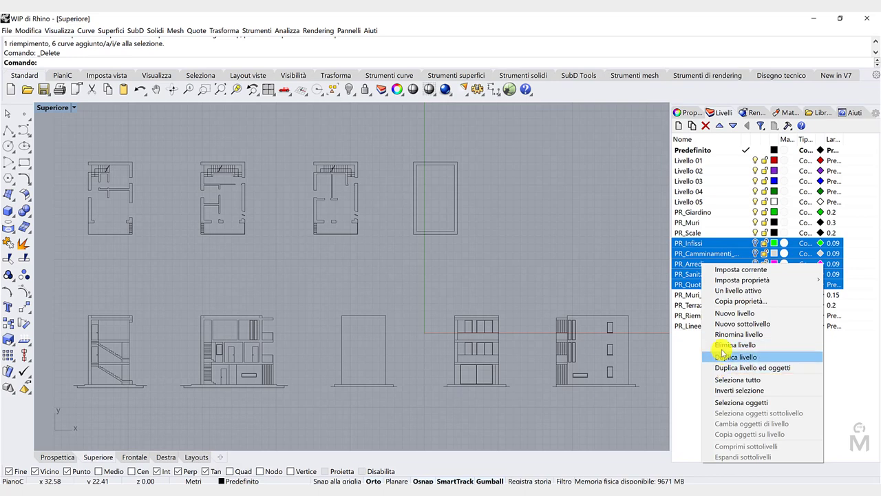
pyautogui.click(721, 344)
pyautogui.click(416, 289)
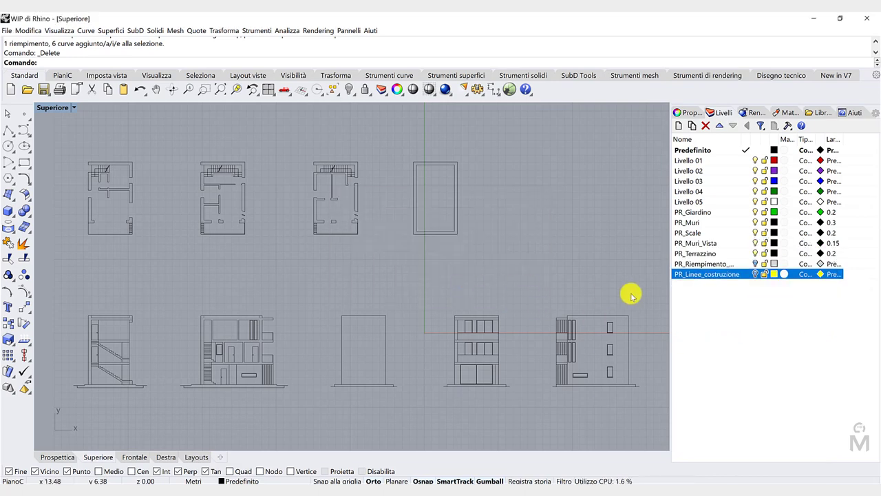
# Delete the PR_Riempimento_Muri and PR_Linee_costruzione layers with their objects
pyautogui.keyDown('shift'); pyautogui.click(708, 264); pyautogui.keyUp('shift')
pyautogui.rightClick(712, 266)
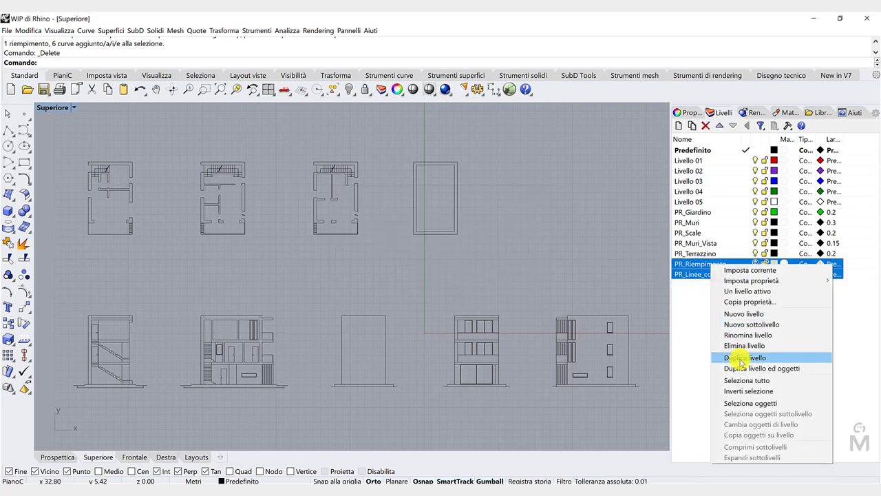
pyautogui.click(721, 340)
pyautogui.click(422, 288)
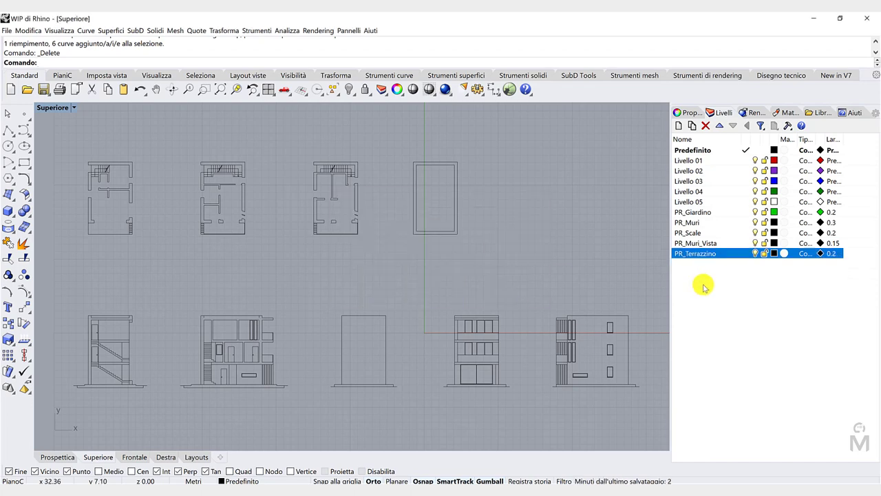
# Delete the PR_Giardino layer and its contents
pyautogui.click(709, 211)
pyautogui.rightClick(709, 212)
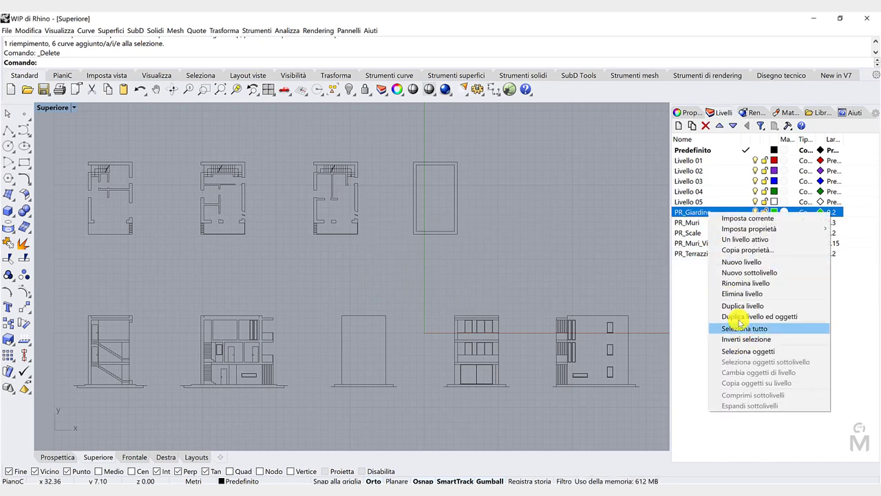
pyautogui.click(743, 293)
pyautogui.click(417, 288)
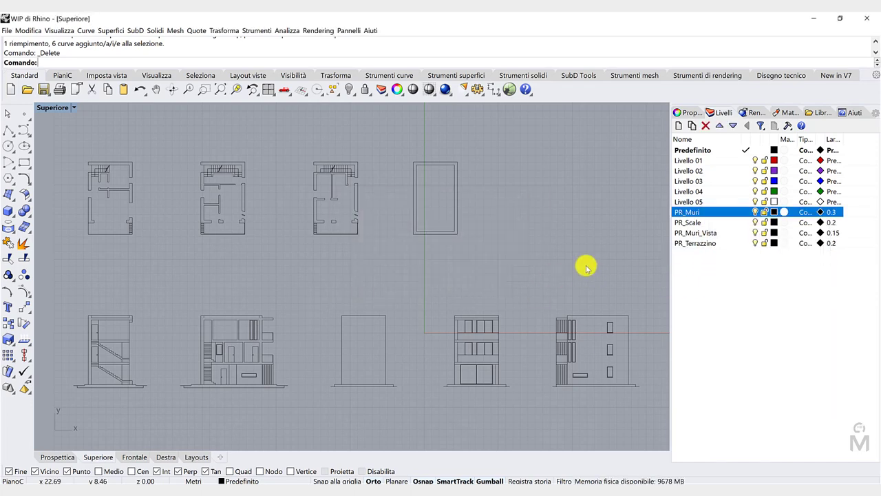
pyautogui.click(757, 243)
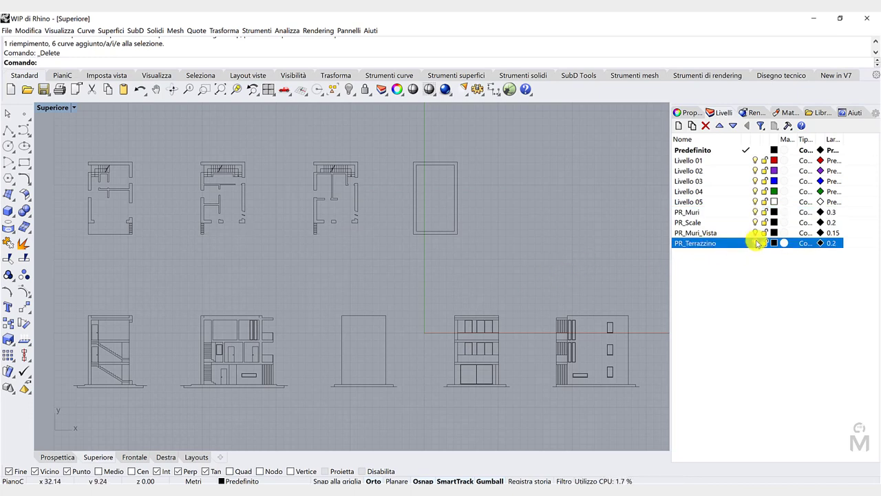
pyautogui.click(716, 268)
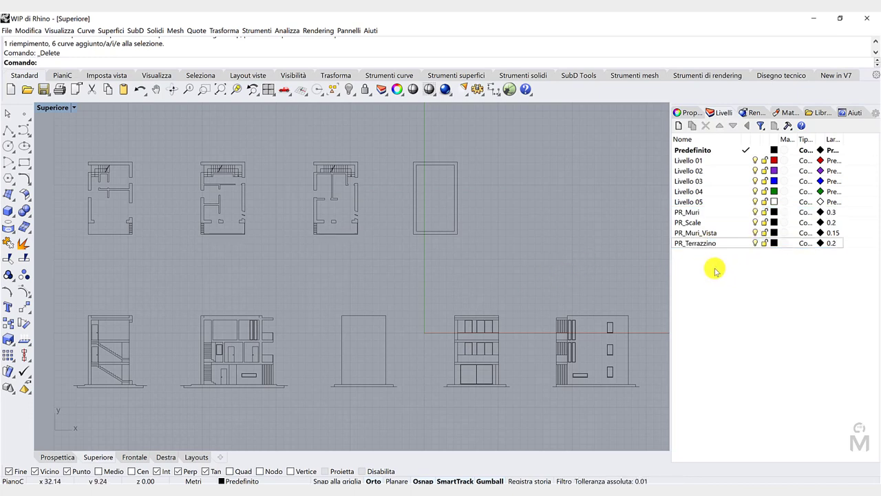
# Save the model under the new file name PROGETTO_ABI3D_GM_03 in the Tutorial_Rhinoceros folder as a Rhino 7 3D model
pyautogui.click(6, 31)
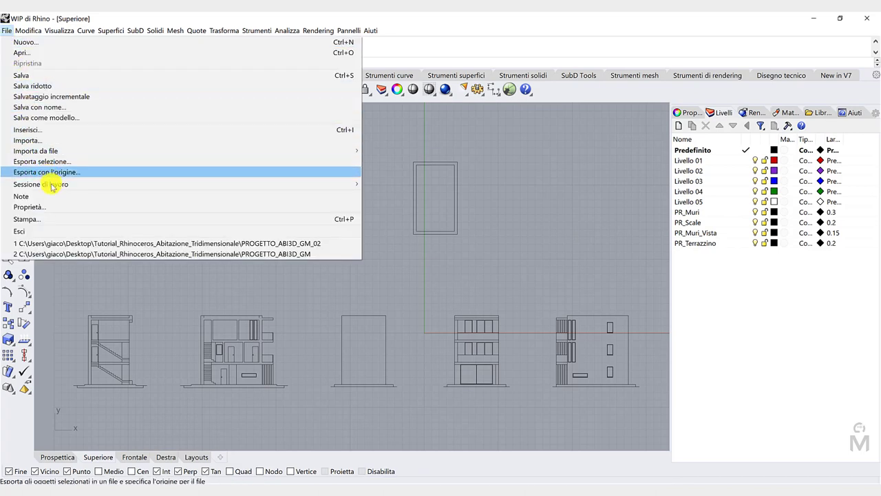
pyautogui.click(62, 107)
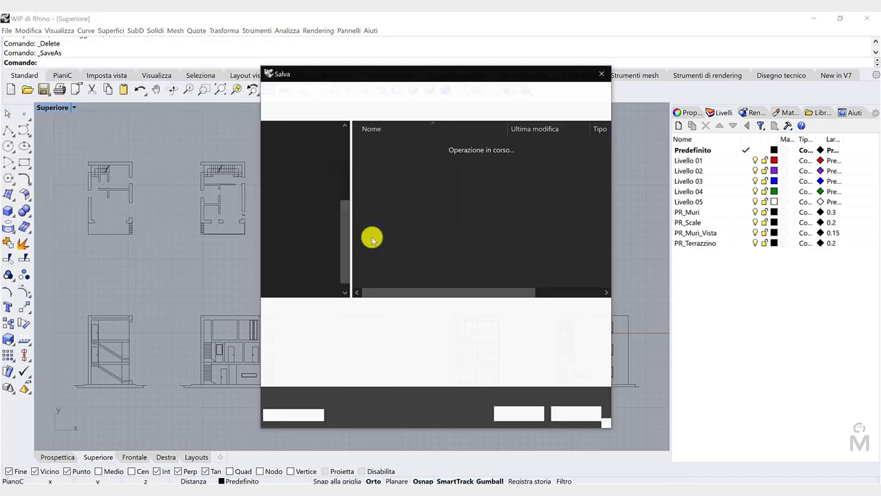
pyautogui.click(413, 157)
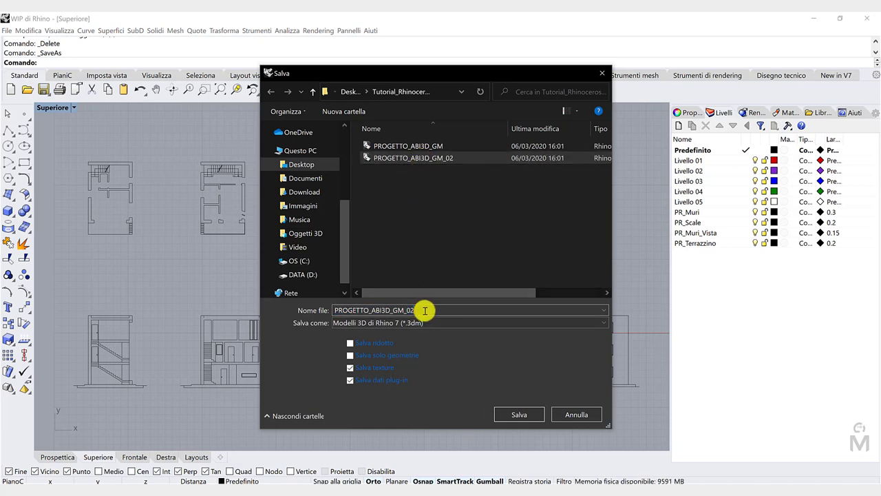
pyautogui.click(424, 311)
pyautogui.press('BackSpace')
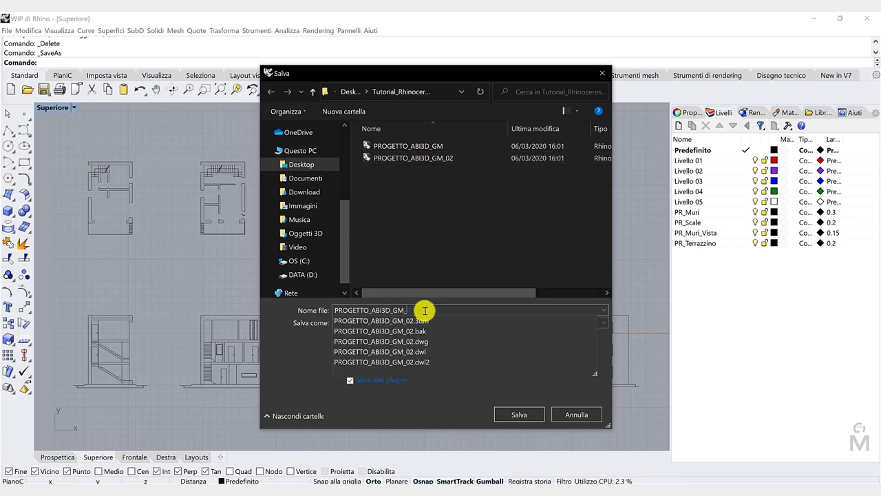
pyautogui.write('3')
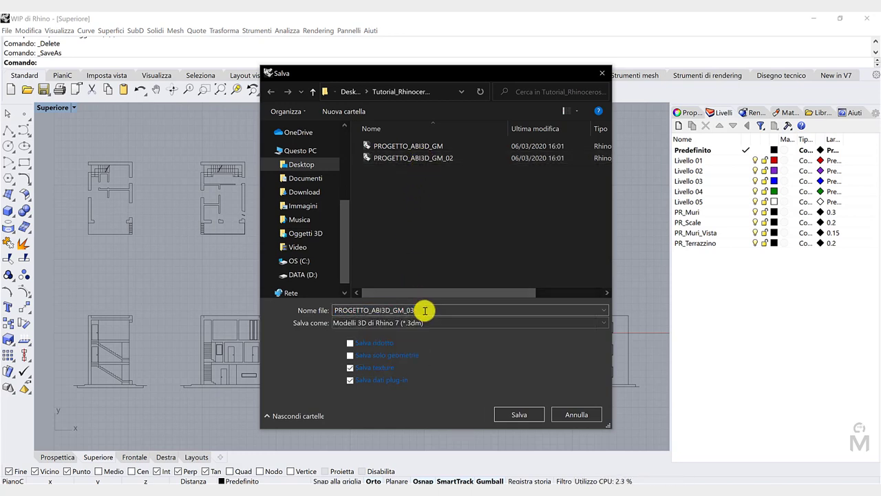
pyautogui.click(512, 415)
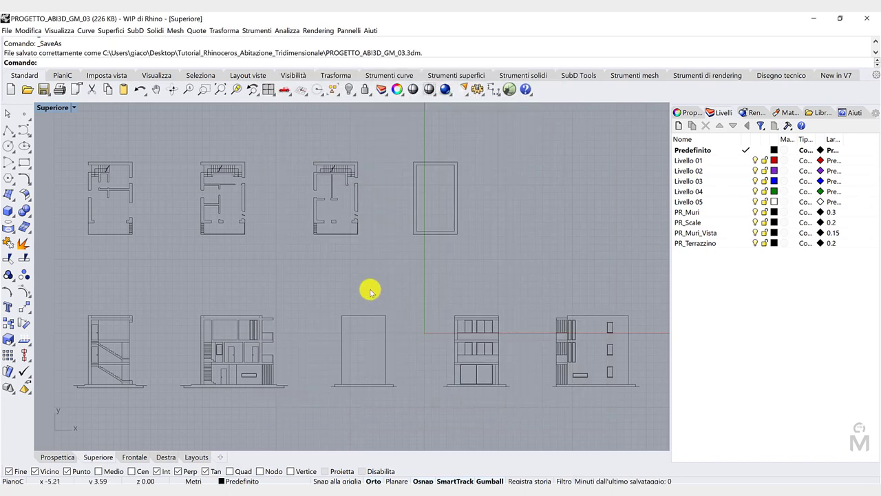
# Lock the imported layers PR_Muri, PR_Scale, PR_Muri_Vista and PR_Terrazzino
pyautogui.moveTo(179, 240); pyautogui.dragTo(313, 264, button='right')
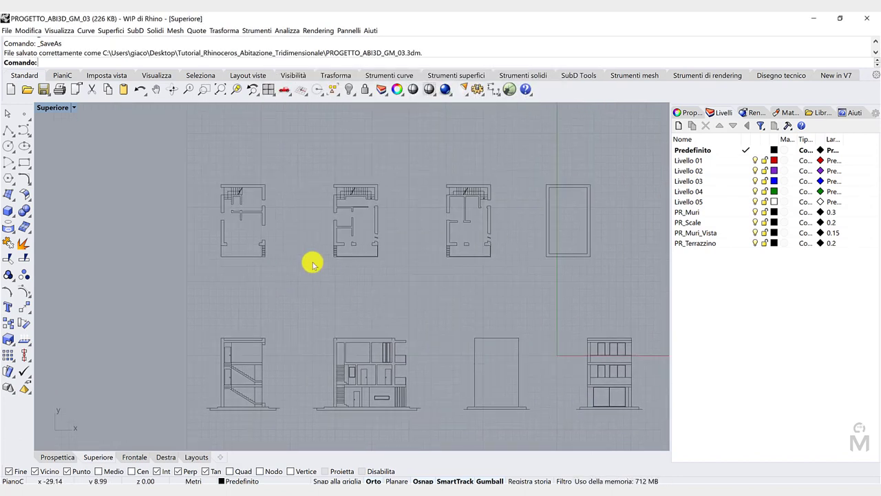
pyautogui.scroll(10, 237, 201)
pyautogui.click(762, 211)
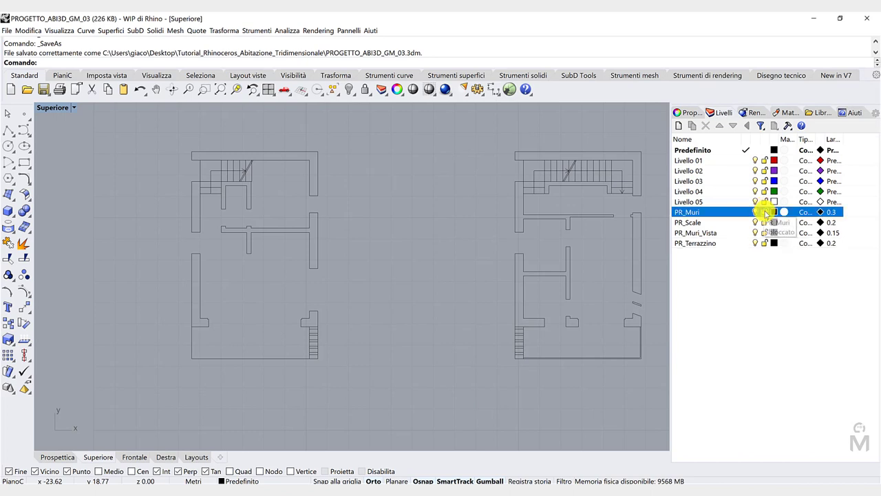
pyautogui.click(764, 223)
pyautogui.click(764, 232)
pyautogui.click(765, 243)
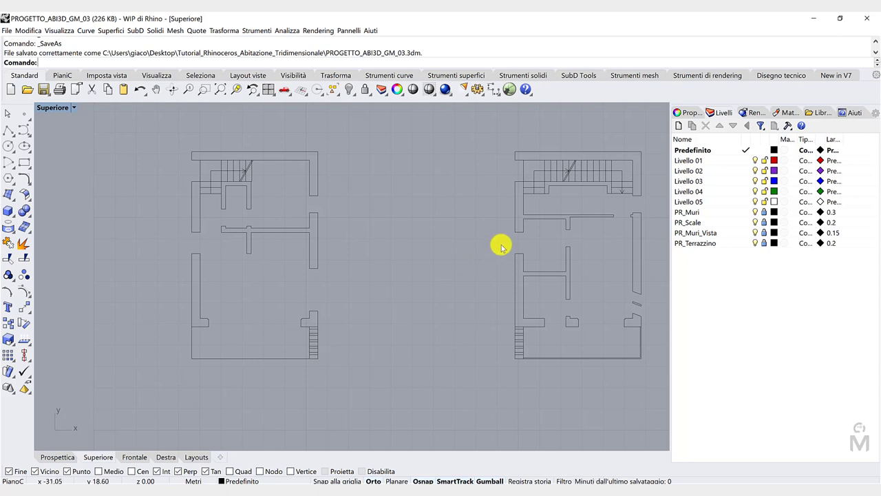
# Rename Livello 01 as MURI and create the sublayers MU_linee and MU_estru under it
pyautogui.click(706, 161)
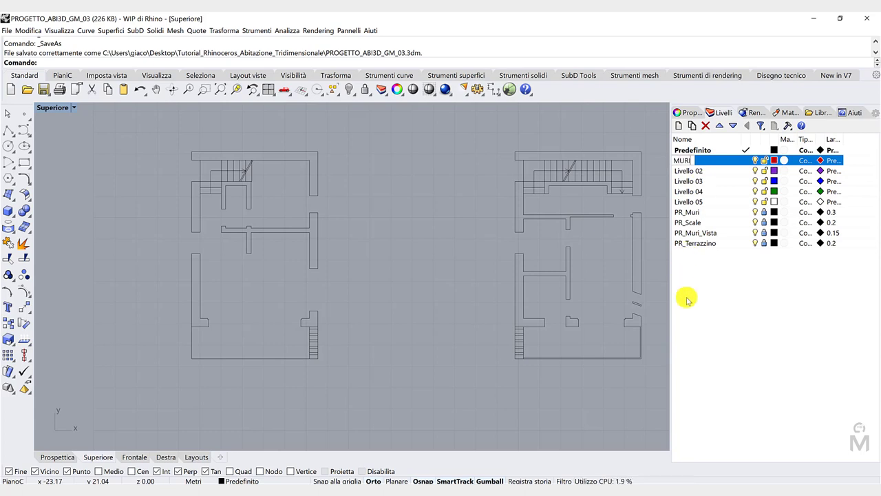
pyautogui.click(692, 127)
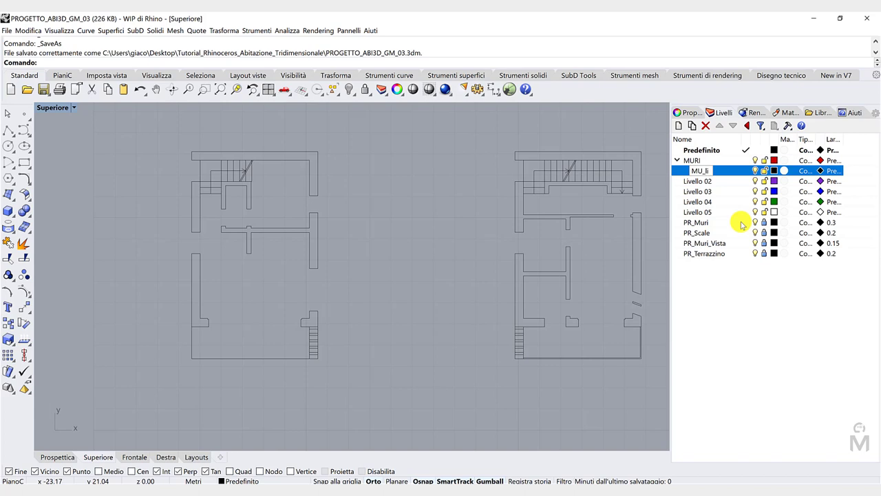
pyautogui.click(679, 126)
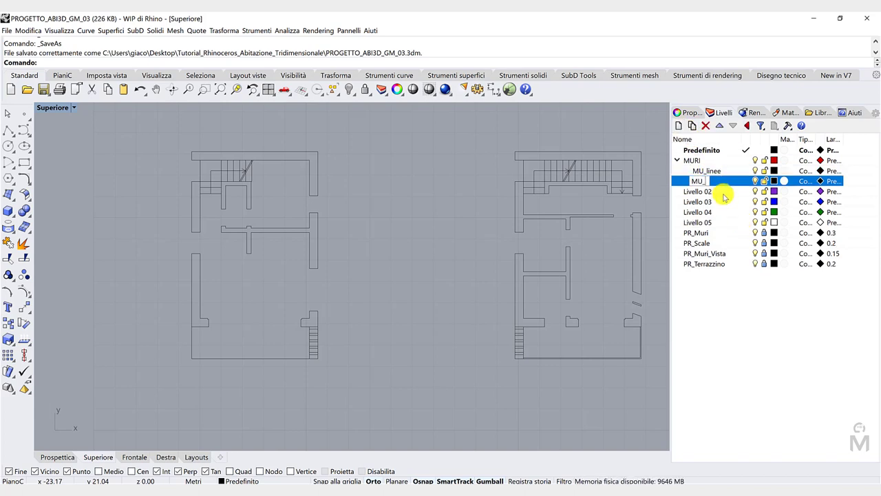
pyautogui.press('Return')
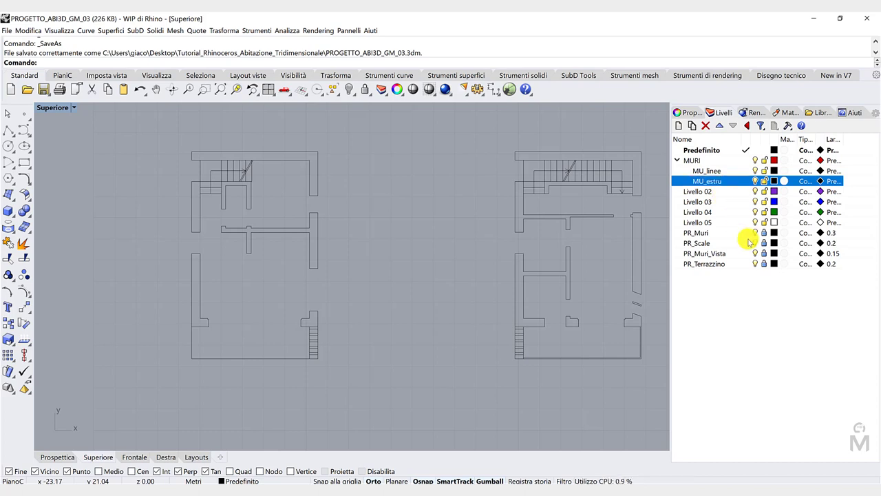
# Set the colour of the MU_linee layer to Rosso and that of MU_estru to Marrone
pyautogui.click(774, 171)
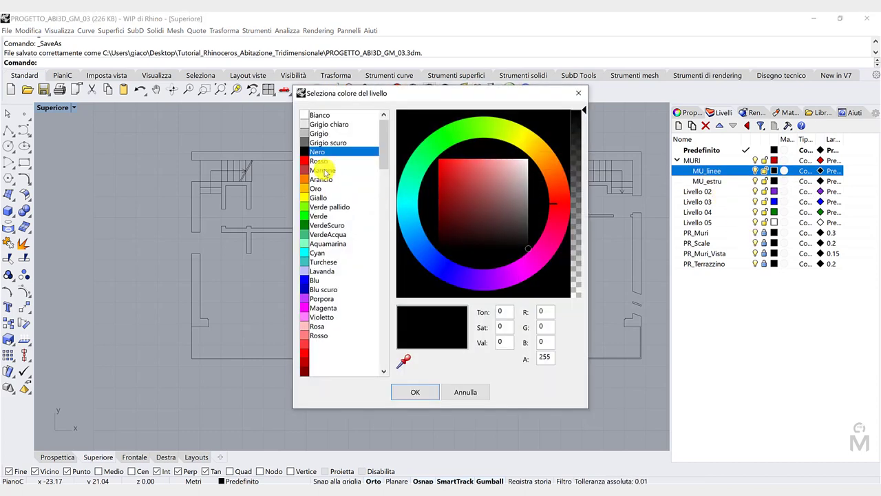
pyautogui.click(324, 170)
pyautogui.click(415, 392)
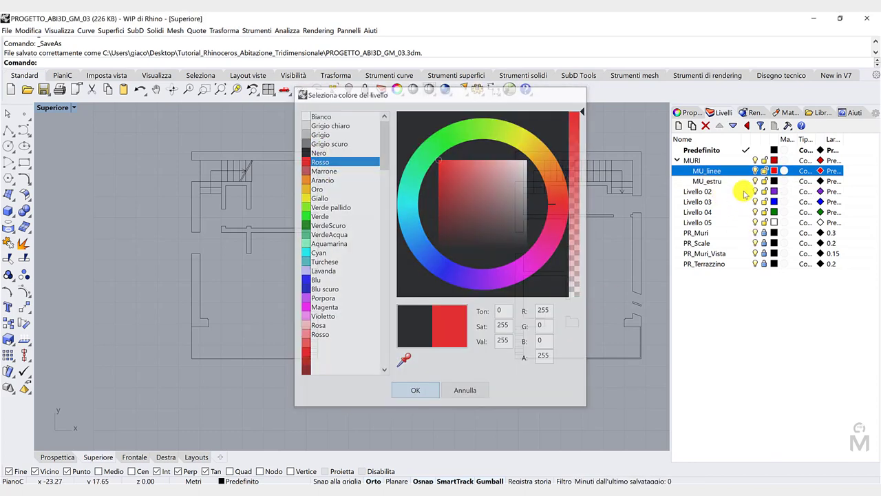
pyautogui.click(774, 181)
pyautogui.click(351, 170)
pyautogui.click(420, 395)
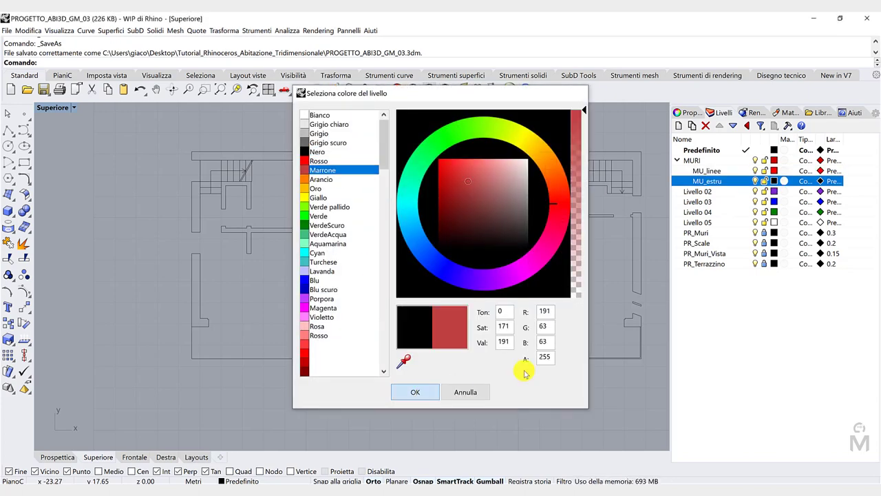
# Make MU_linee the current layer for tracing the walls of the first floor plan
pyautogui.moveTo(382, 309); pyautogui.dragTo(417, 316, button='right')
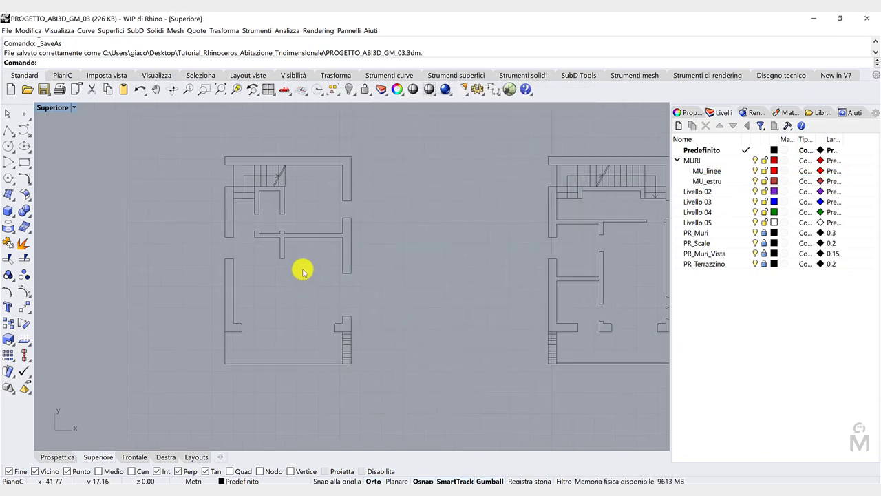
pyautogui.moveTo(285, 263); pyautogui.dragTo(314, 266, button='right')
pyautogui.scroll(3, 292, 181)
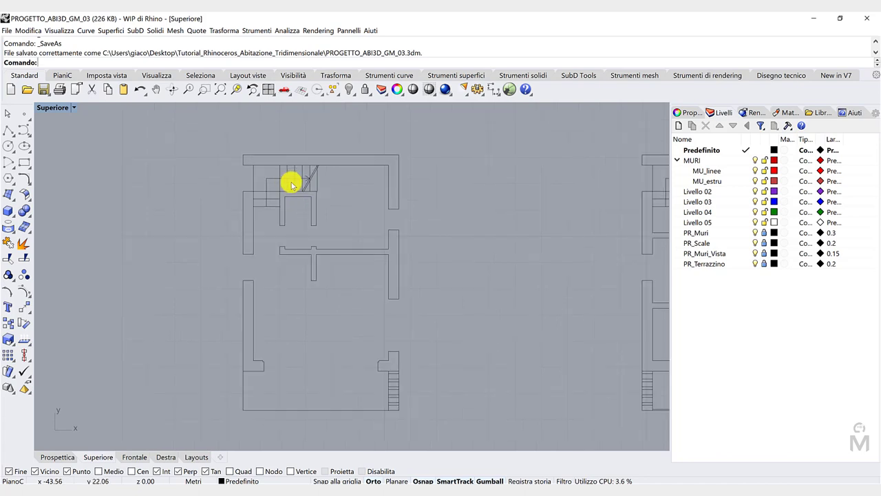
pyautogui.click(747, 171)
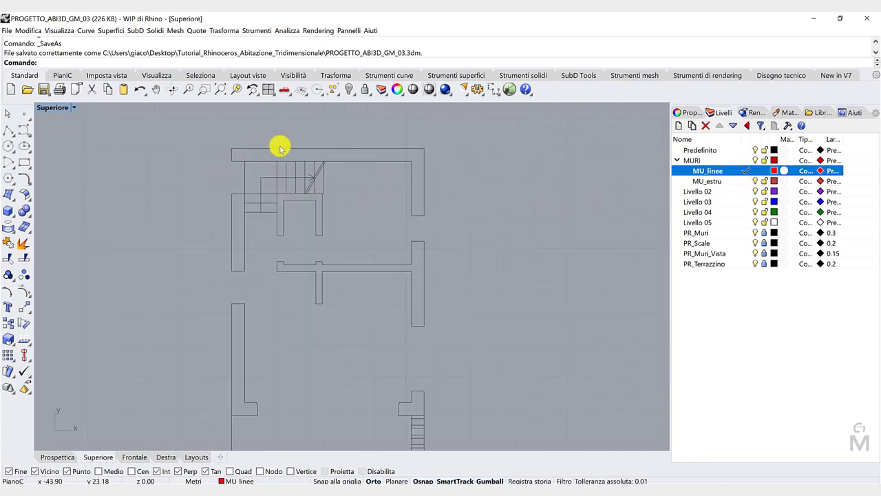
pyautogui.scroll(2, 280, 148)
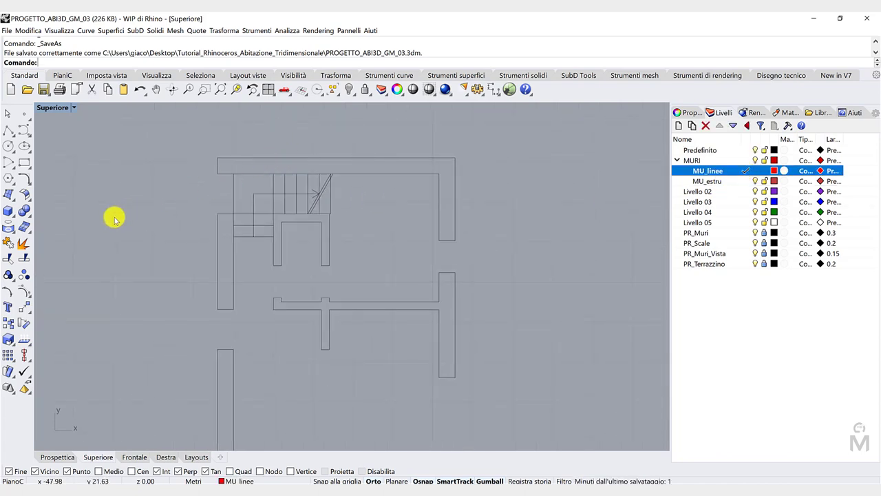
# Trace a closed polyline around the outer wall perimeter of the first plan, leaving out the front terrace and its steps
pyautogui.click(10, 131)
pyautogui.click(217, 158)
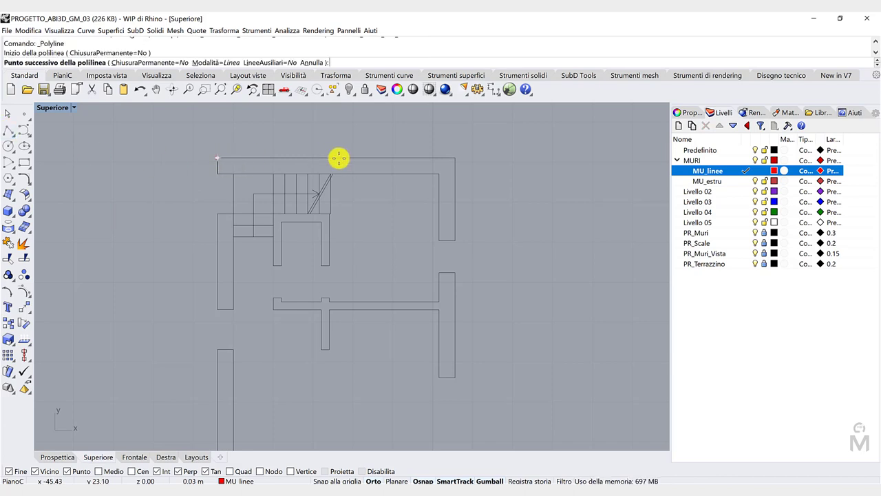
pyautogui.click(454, 158)
pyautogui.scroll(2, 453, 157)
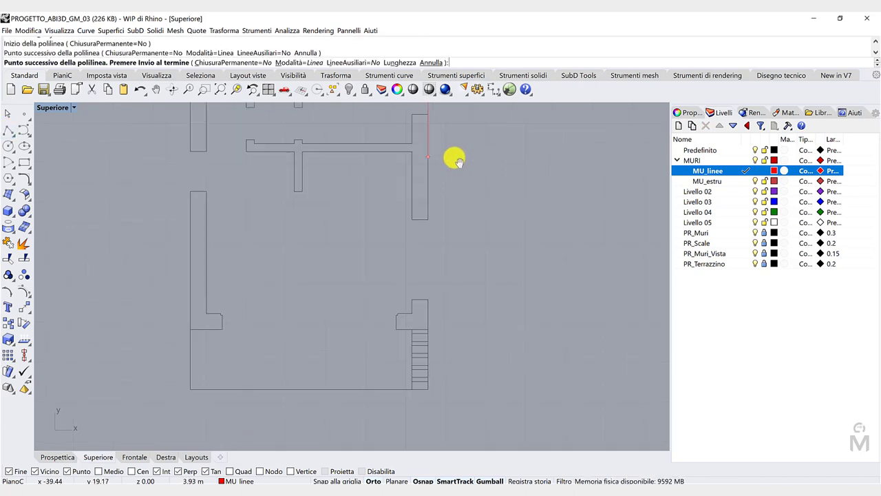
pyautogui.scroll(2, 429, 333)
pyautogui.click(425, 334)
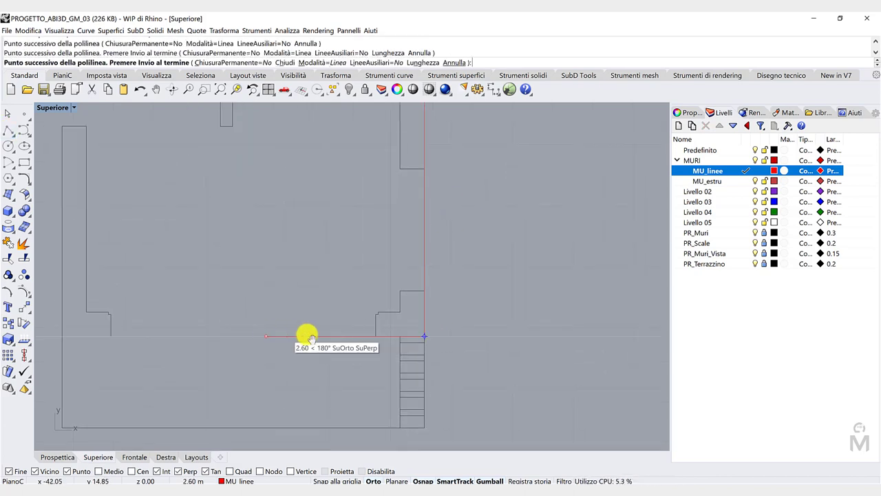
pyautogui.press('Left')
pyautogui.press('Left')
pyautogui.click(200, 335)
pyautogui.moveTo(206, 158); pyautogui.dragTo(206, 306, button='right')
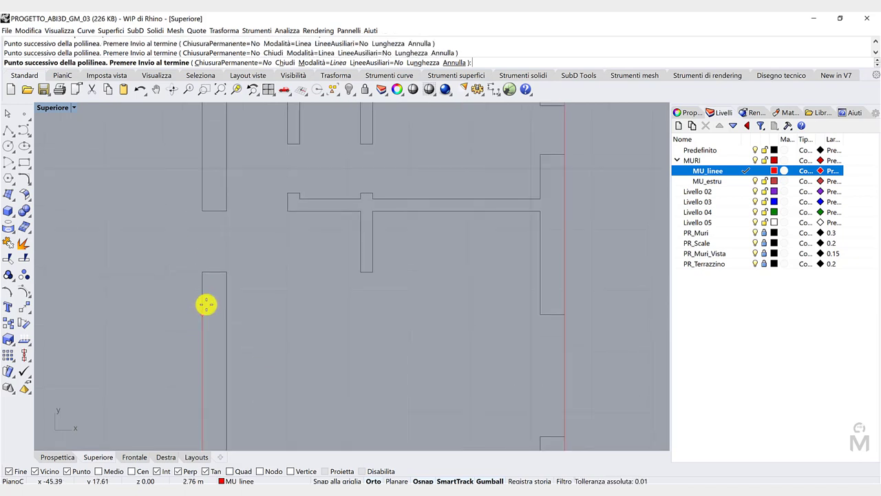
pyautogui.scroll(-2, 207, 305)
pyautogui.scroll(-2, 206, 293)
pyautogui.moveTo(205, 256); pyautogui.dragTo(211, 348, button='right')
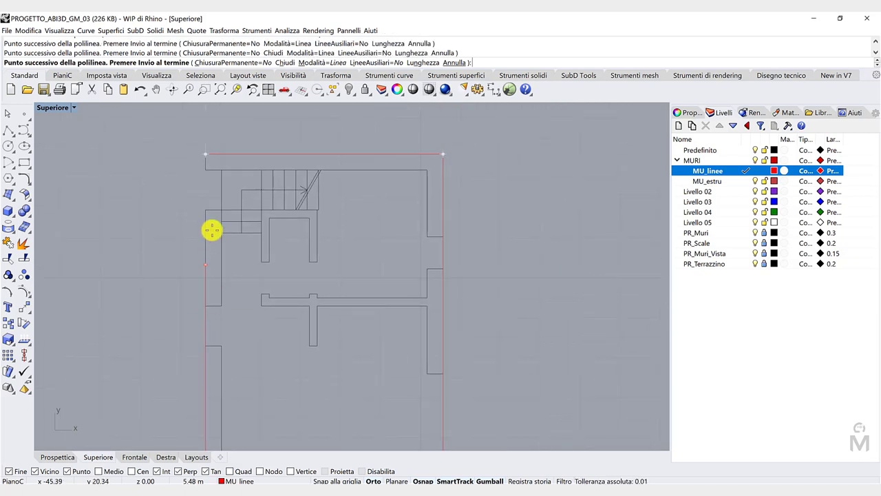
pyautogui.click(204, 162)
# Start a polyline on the first plan's inner wall faces, from the rear corner by the stairs along the rear and right walls to the central partition
pyautogui.scroll(-2, 196, 221)
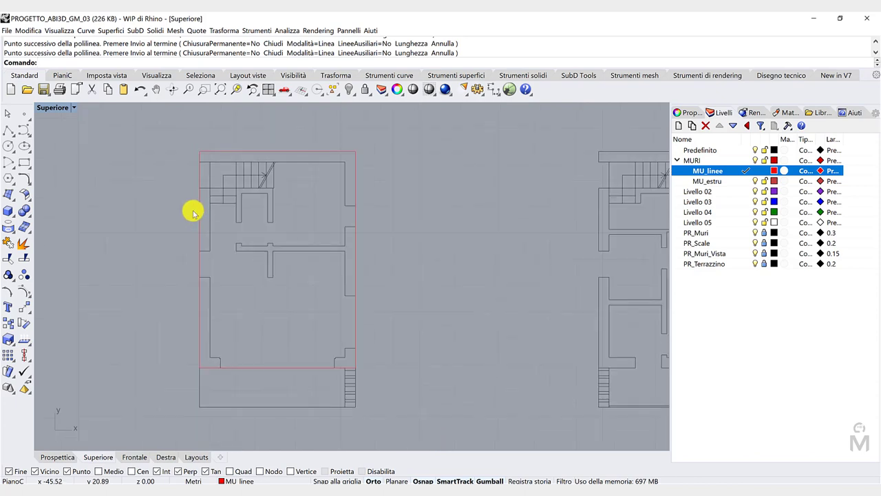
pyautogui.scroll(2, 180, 209)
pyautogui.press('Return')
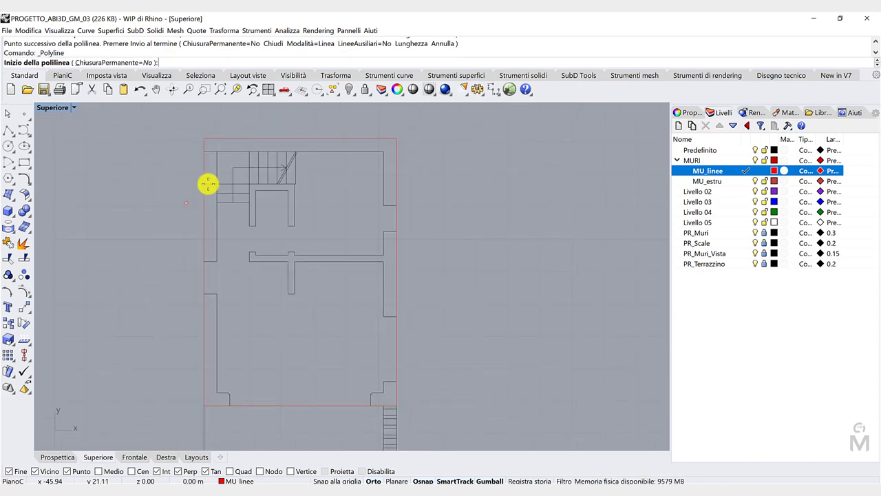
pyautogui.click(216, 153)
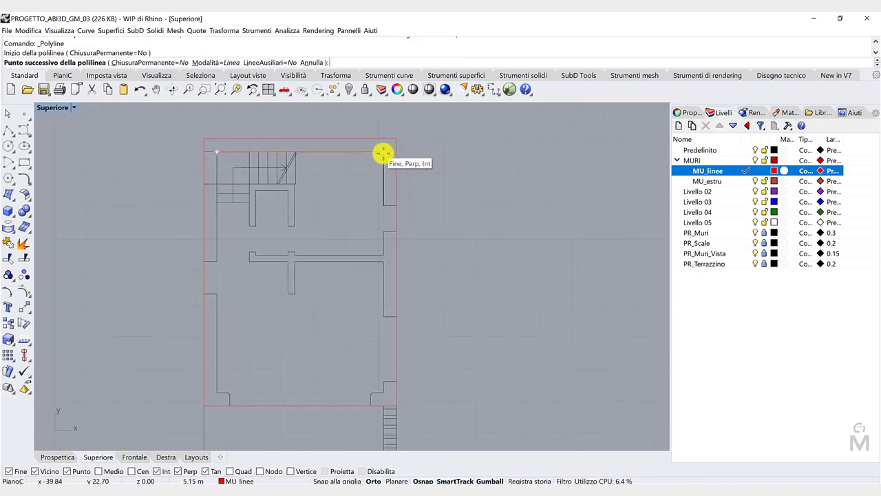
pyautogui.click(384, 152)
pyautogui.click(384, 254)
pyautogui.scroll(2, 301, 255)
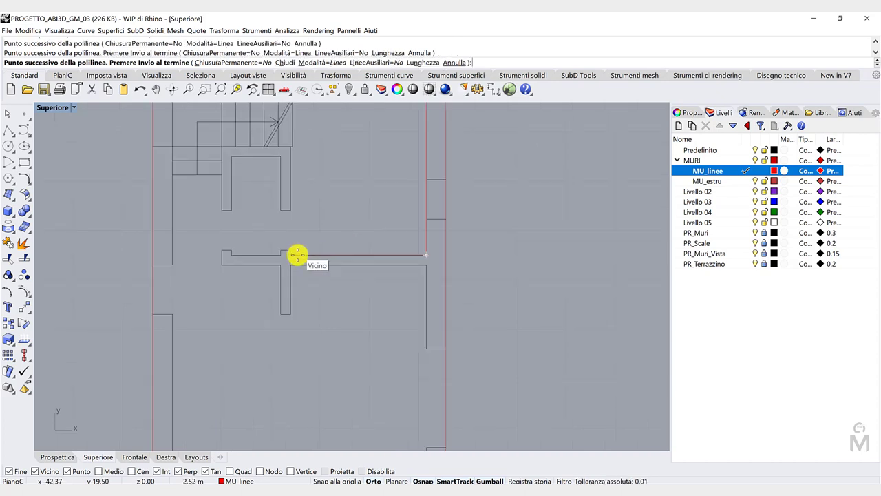
pyautogui.click(291, 255)
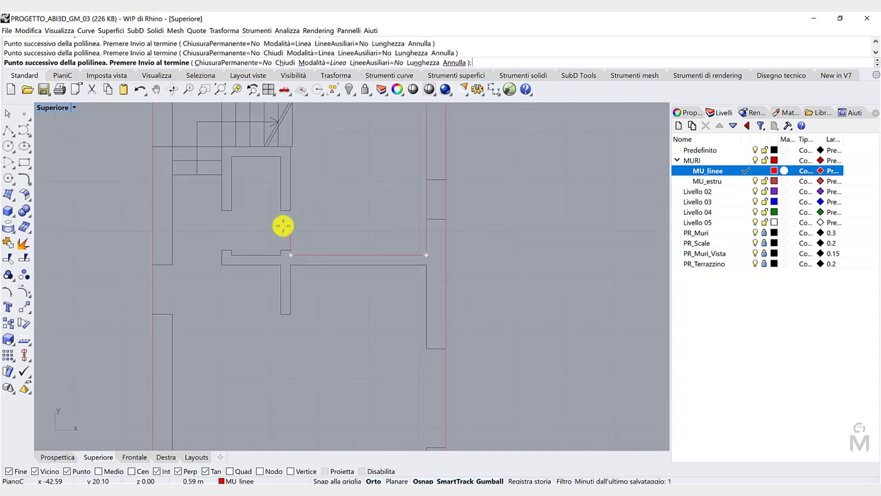
# Continue the inner polyline around the small central room and the short stub wall below it, back to the right wall
pyautogui.scroll(1, 289, 153)
pyautogui.click(290, 146)
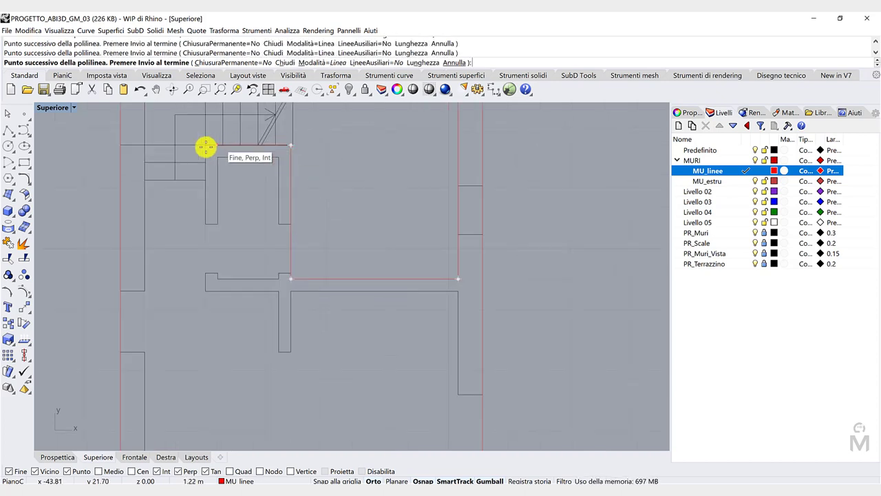
pyautogui.click(204, 146)
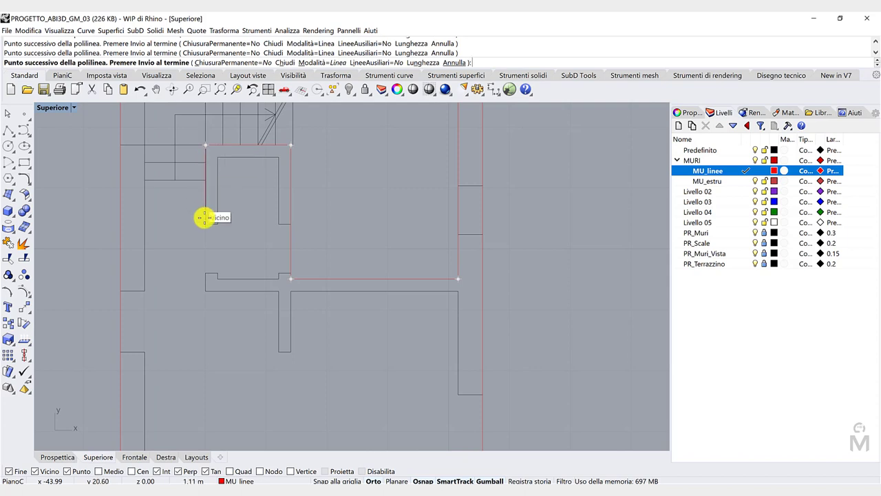
pyautogui.click(201, 289)
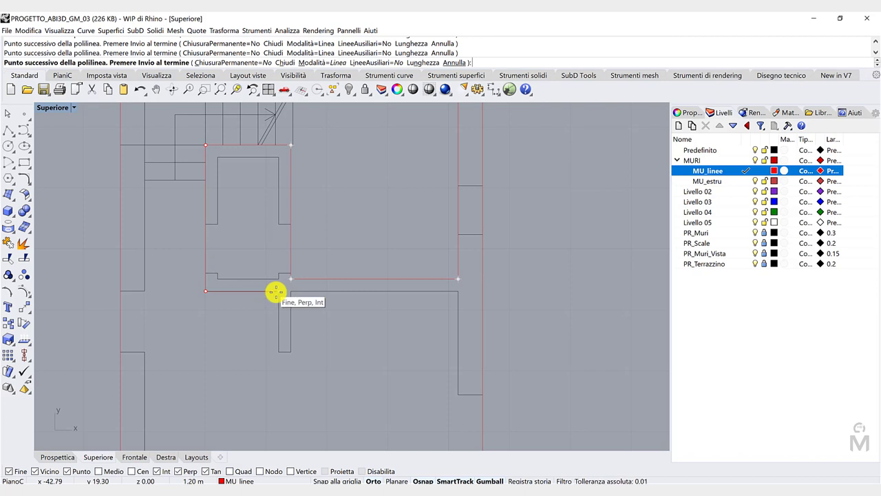
pyautogui.click(278, 292)
pyautogui.click(292, 352)
pyautogui.click(291, 351)
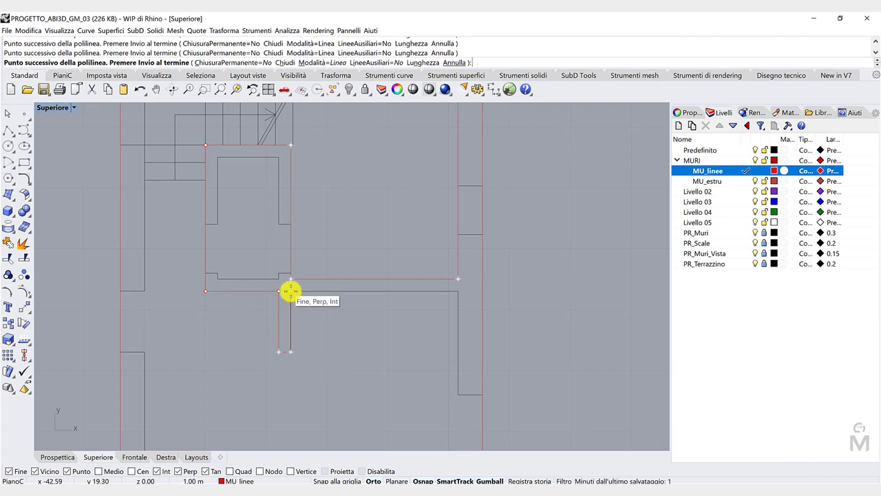
pyautogui.click(290, 290)
pyautogui.click(457, 292)
# Extend the inner polyline down the right wall to the front corner and along the notched pier beside it
pyautogui.scroll(-4, 454, 384)
pyautogui.moveTo(425, 284); pyautogui.dragTo(368, 136, button='right')
pyautogui.scroll(6, 385, 337)
pyautogui.scroll(1, 413, 335)
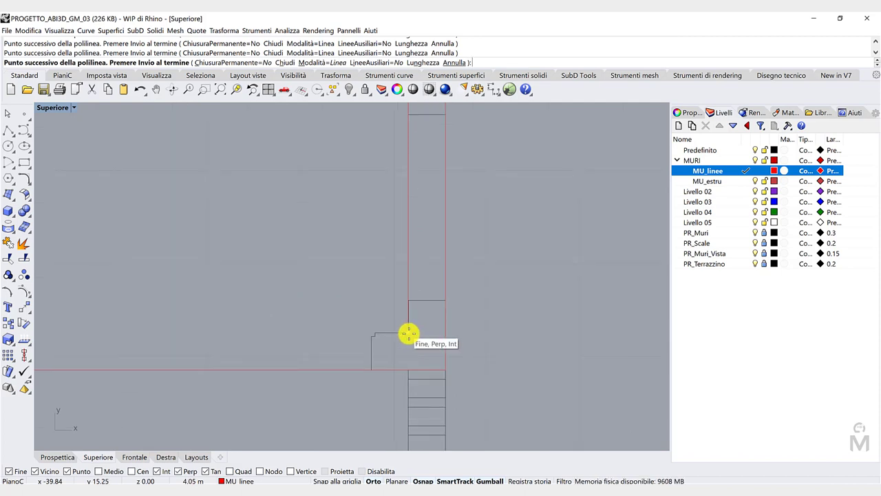
pyautogui.click(409, 333)
pyautogui.scroll(1, 376, 333)
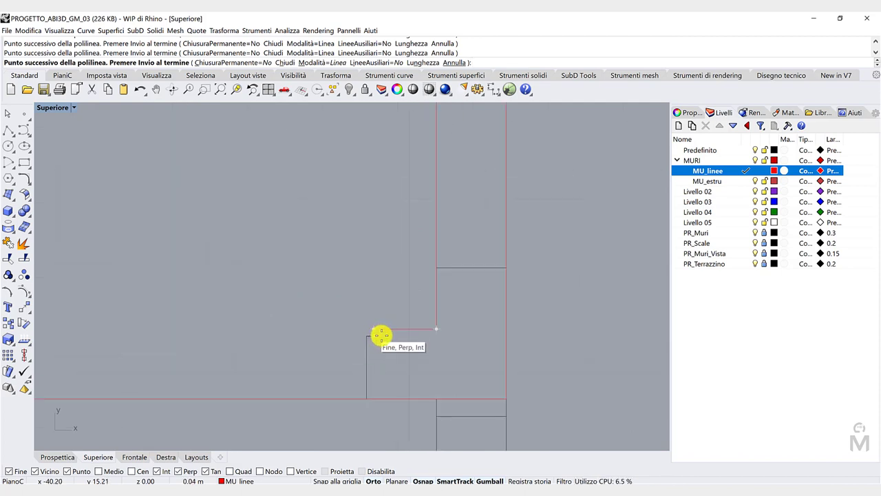
pyautogui.scroll(-5, 310, 332)
pyautogui.moveTo(310, 332); pyautogui.dragTo(568, 323, button='right')
pyautogui.scroll(3, 376, 323)
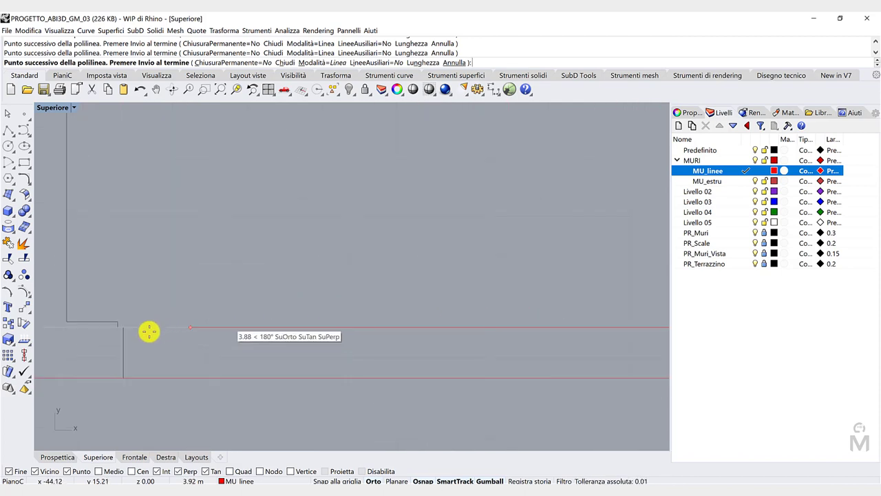
# Close the inner polyline across the front opening, around the left pier's notch and up the left wall to its start
pyautogui.scroll(6, 141, 330)
pyautogui.click(95, 326)
pyautogui.click(96, 315)
pyautogui.scroll(-8, 129, 305)
pyautogui.moveTo(138, 305); pyautogui.dragTo(366, 303, button='right')
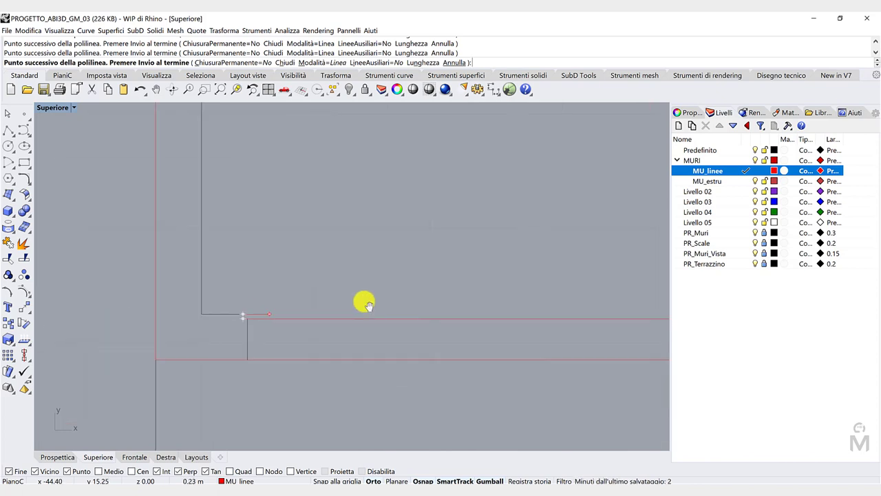
pyautogui.click(297, 307)
pyautogui.scroll(-5, 310, 277)
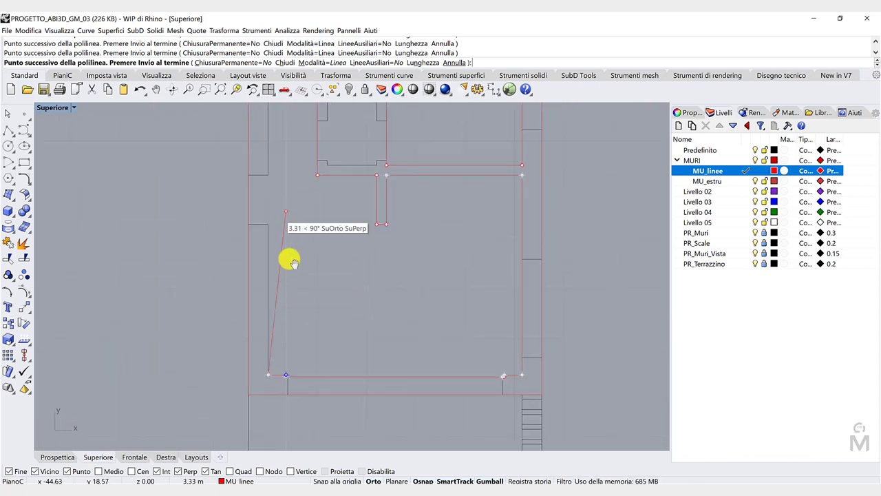
pyautogui.click(279, 130)
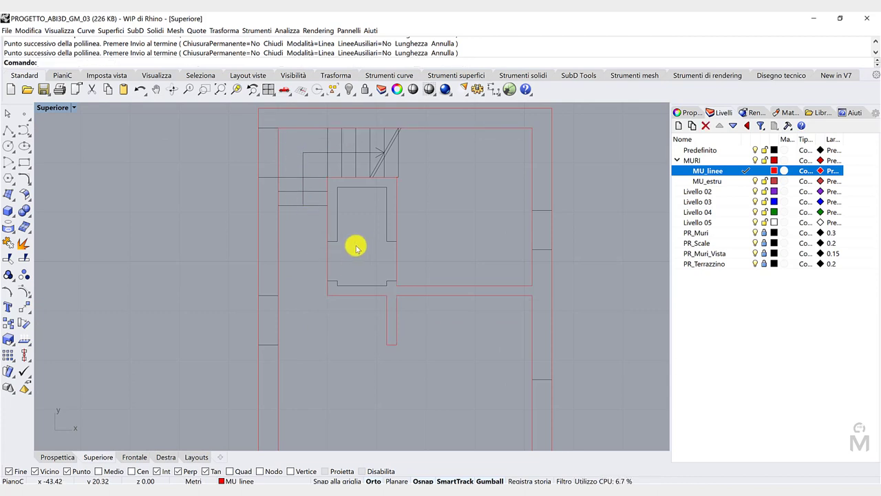
# Draw a rectangle over the interior of the small central room on the first plan, corner to corner
pyautogui.click(24, 162)
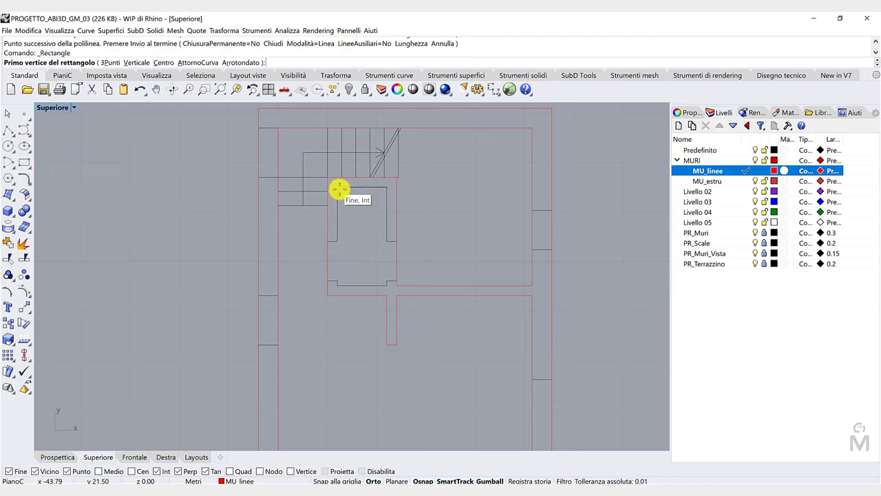
pyautogui.click(337, 186)
pyautogui.click(387, 284)
pyautogui.scroll(-3, 311, 289)
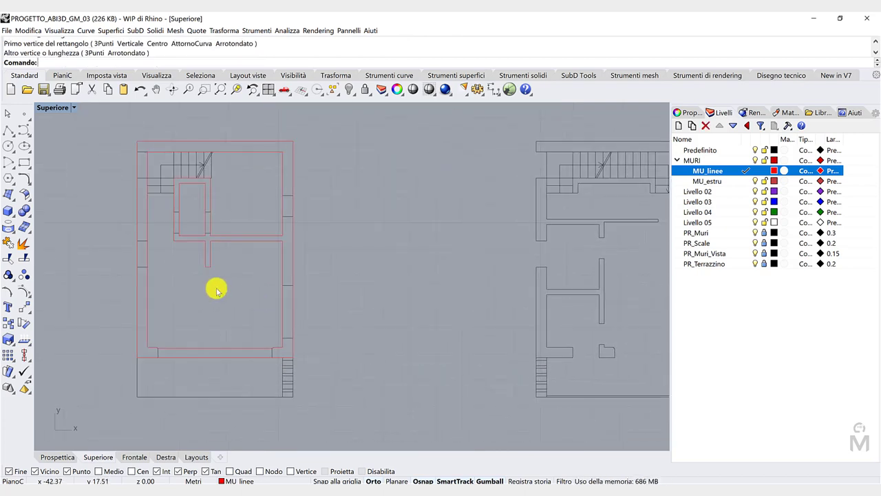
# Draw a rectangle around the outer walls of the second plan, leaving out the front terrace and its steps
pyautogui.moveTo(402, 294); pyautogui.dragTo(141, 285, button='right')
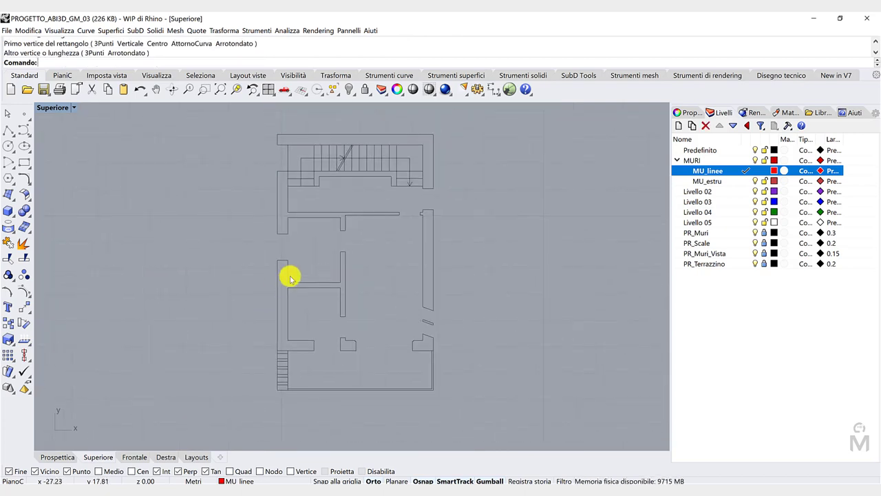
pyautogui.scroll(2, 307, 255)
pyautogui.moveTo(379, 247); pyautogui.dragTo(321, 276, button='right')
pyautogui.press('Return')
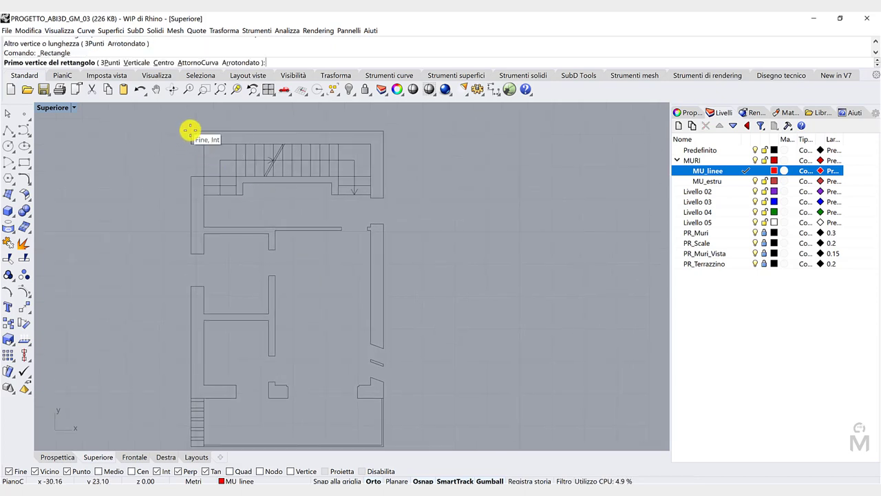
pyautogui.click(190, 131)
pyautogui.click(383, 396)
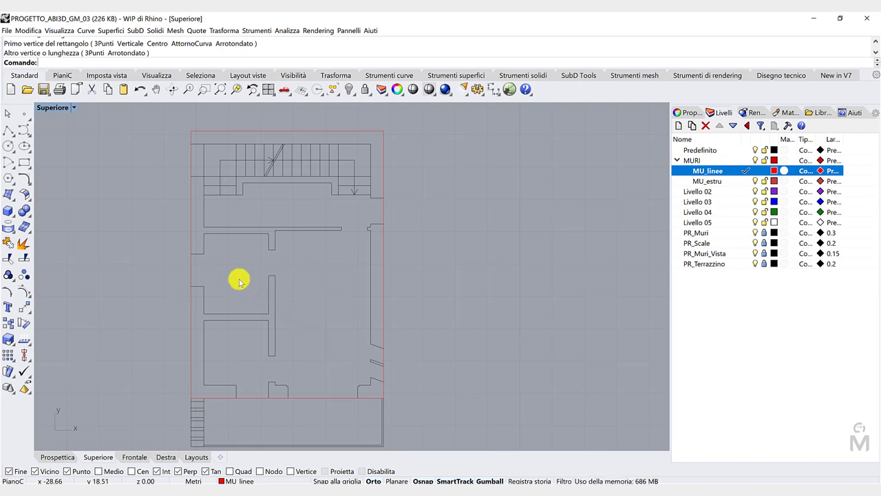
# Draw a rectangle over the interior of each of the two left-hand rooms on the second plan
pyautogui.press('Return')
pyautogui.click(204, 234)
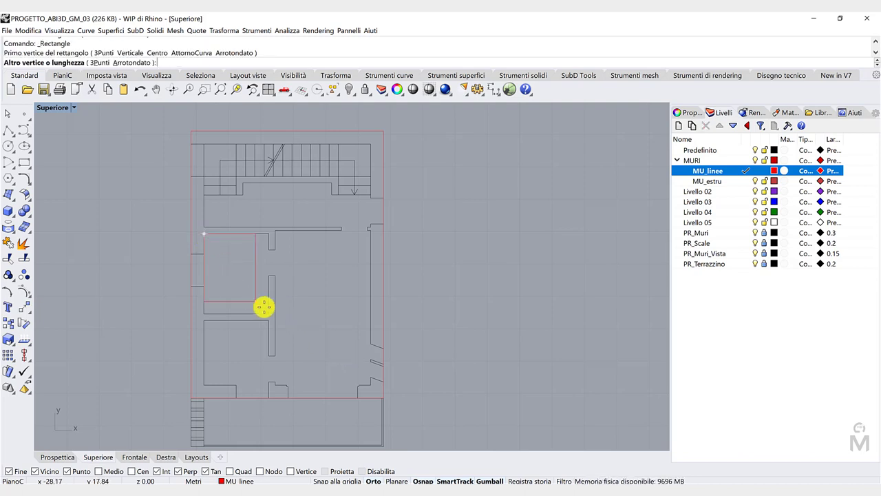
pyautogui.click(269, 312)
pyautogui.press('Return')
pyautogui.click(204, 320)
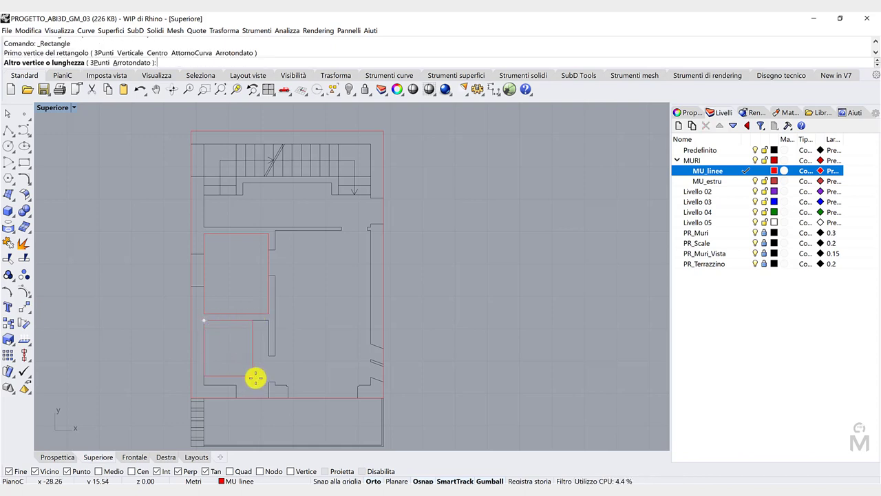
pyautogui.scroll(4, 266, 385)
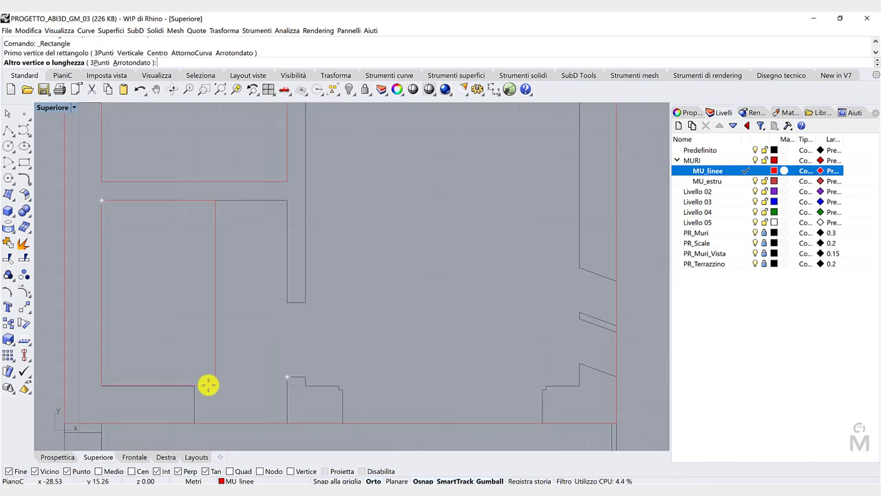
pyautogui.click(284, 387)
pyautogui.scroll(-4, 213, 329)
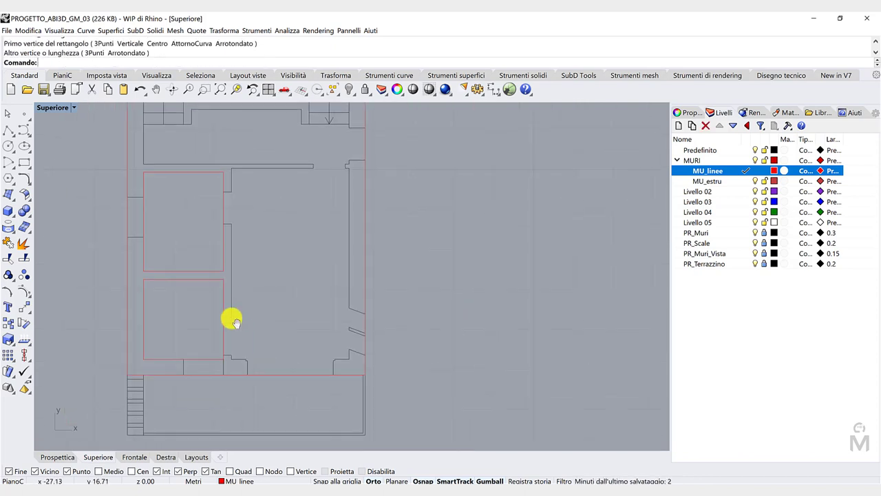
# Draw a rectangle over the interior of the large right-hand room on the second plan
pyautogui.press('Return')
pyautogui.click(216, 187)
pyautogui.scroll(2, 324, 369)
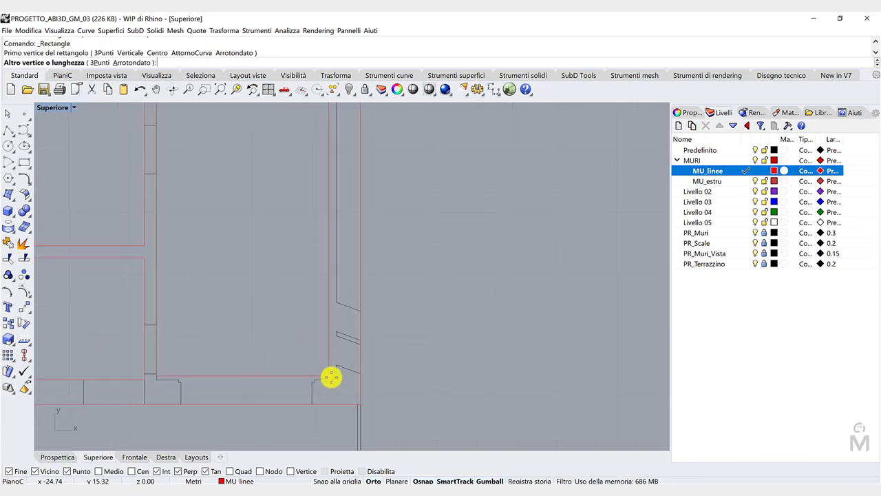
pyautogui.click(334, 379)
pyautogui.scroll(-3, 265, 329)
pyautogui.moveTo(268, 331); pyautogui.dragTo(292, 395, button='right')
pyautogui.scroll(2, 203, 210)
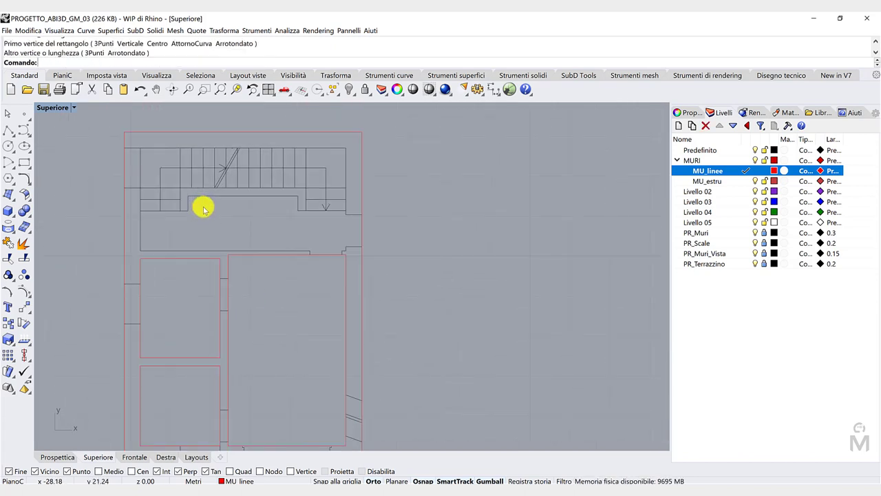
# Draw a rectangle over the interior of the staircase and hallway area at the rear of the second plan
pyautogui.scroll(1, 195, 204)
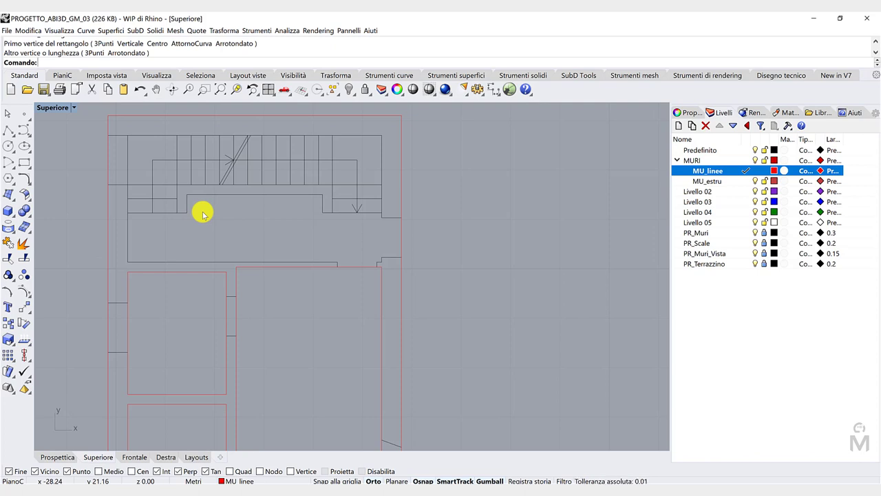
pyautogui.press('Return')
pyautogui.click(128, 136)
pyautogui.scroll(1, 365, 257)
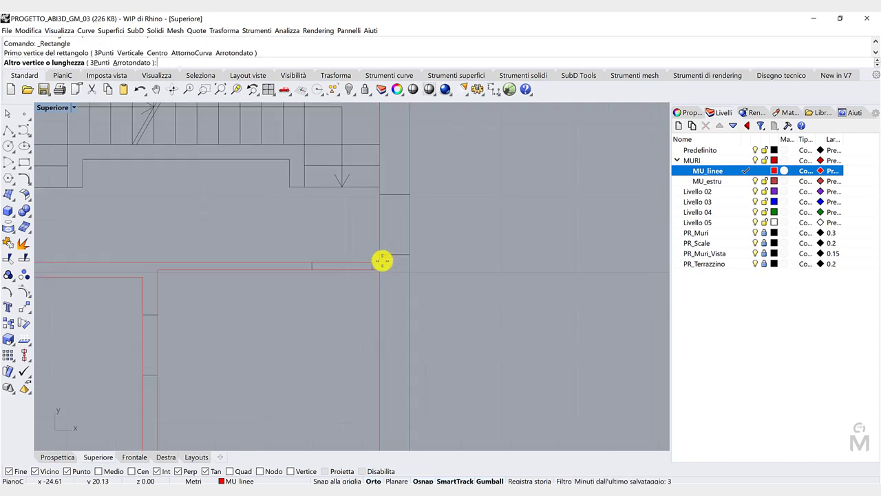
pyautogui.click(383, 261)
pyautogui.scroll(-2, 316, 230)
pyautogui.scroll(1, 277, 200)
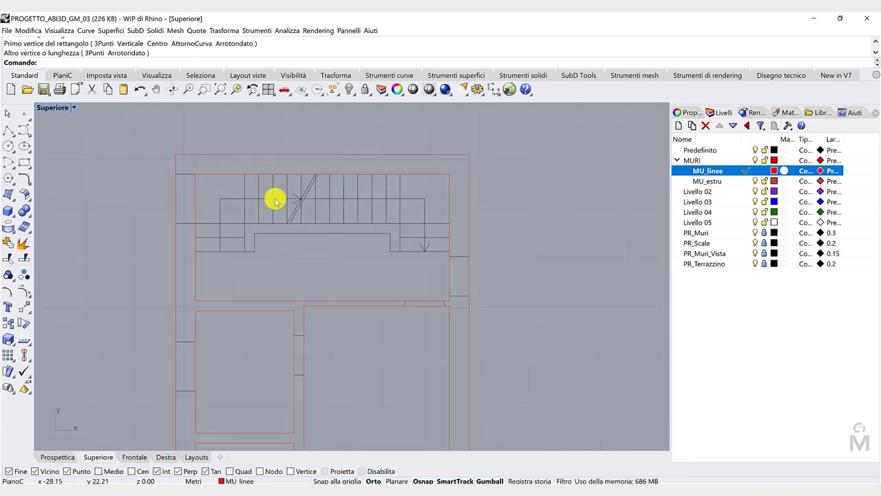
# Trace a closed polyline around the U-shaped wall between the staircase and hallway on the second plan
pyautogui.click(13, 135)
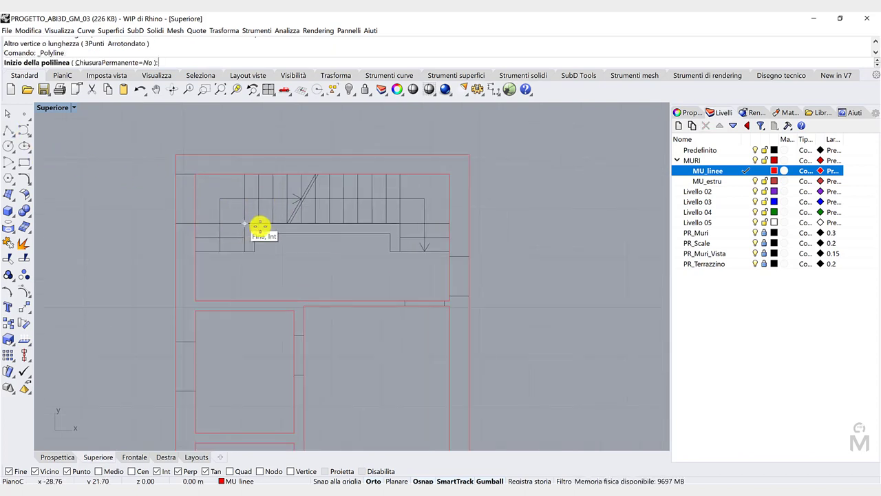
pyautogui.click(245, 224)
pyautogui.click(400, 223)
pyautogui.click(400, 251)
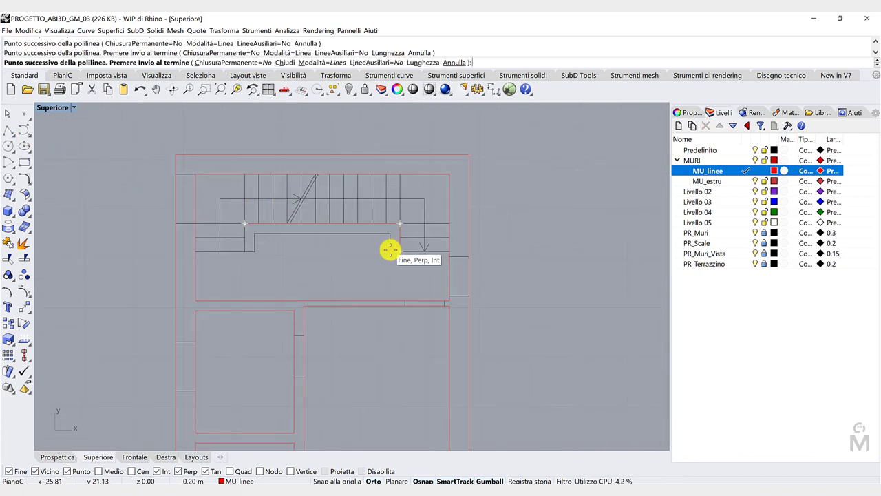
pyautogui.click(391, 250)
pyautogui.click(391, 233)
pyautogui.click(254, 233)
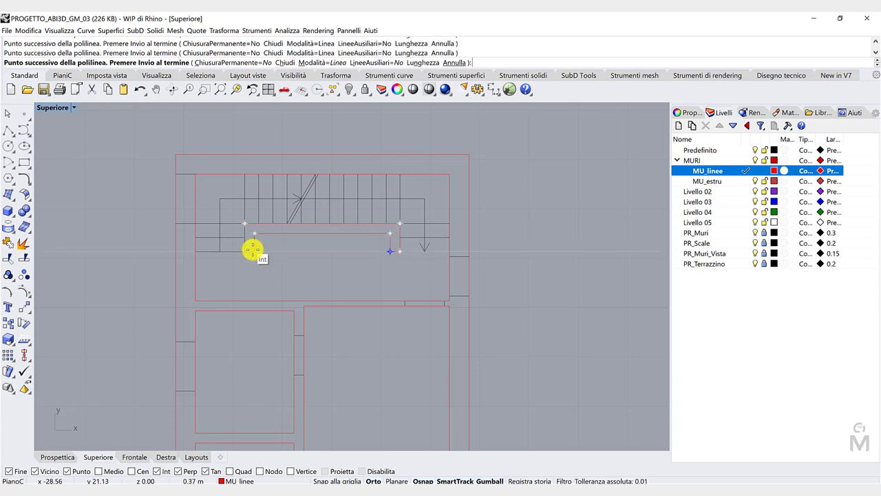
pyautogui.click(246, 250)
pyautogui.click(245, 223)
pyautogui.scroll(-5, 299, 254)
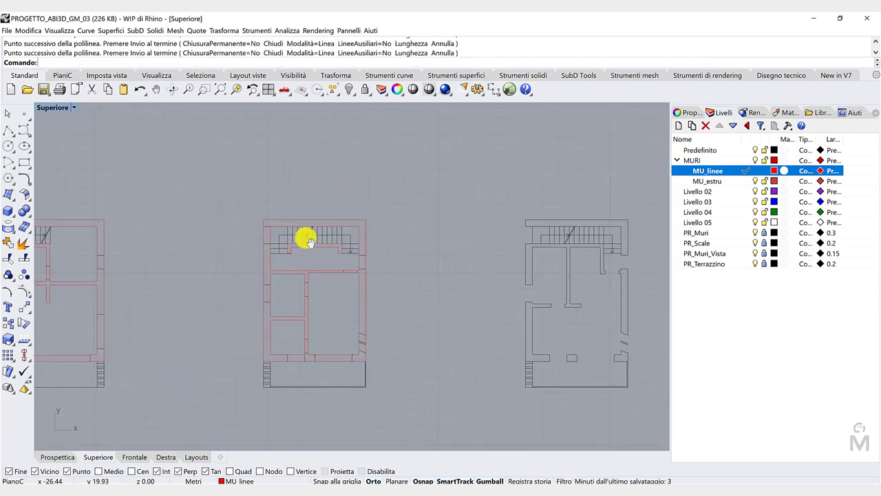
pyautogui.moveTo(291, 258); pyautogui.dragTo(180, 263, button='right')
pyautogui.moveTo(364, 259); pyautogui.dragTo(287, 255, button='right')
pyautogui.scroll(6, 310, 214)
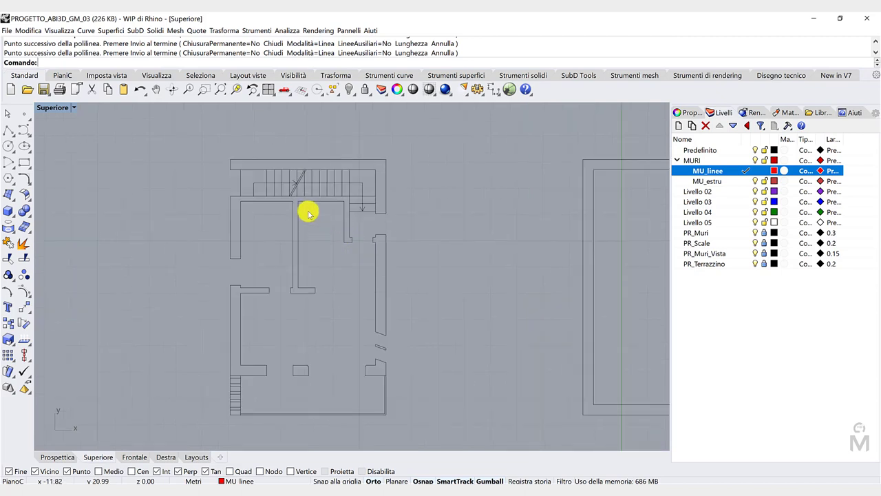
pyautogui.click(24, 159)
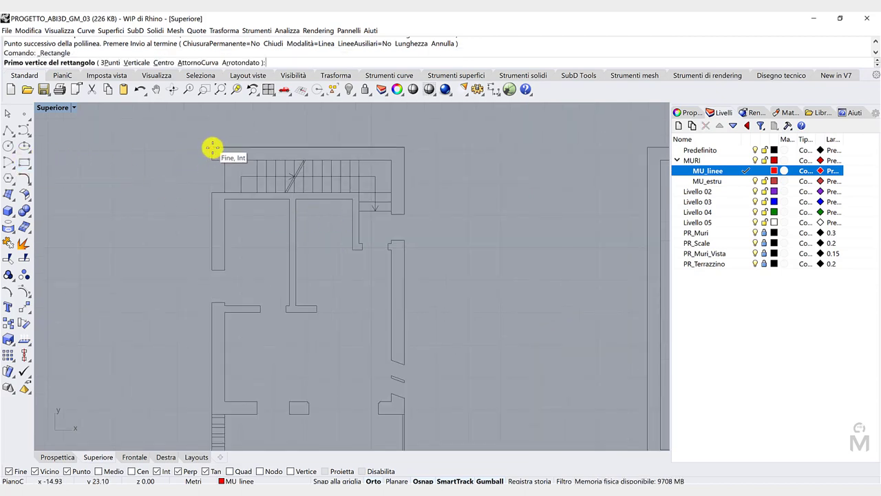
pyautogui.click(212, 147)
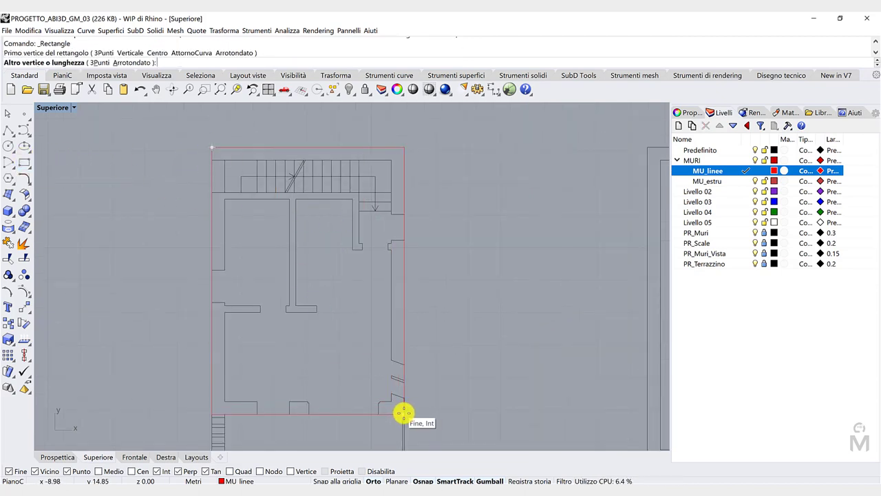
pyautogui.click(403, 413)
pyautogui.hotkey('ctrl', 'z')
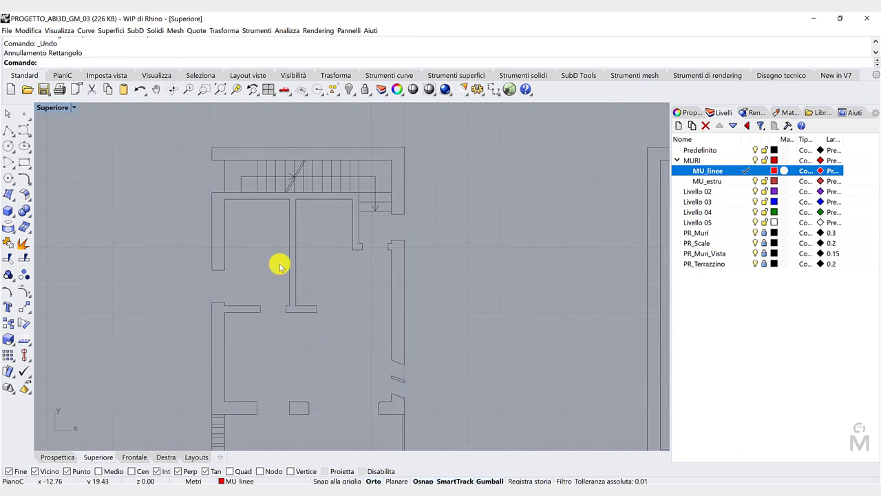
# Draw a rectangle over the outer wall perimeter of the third plan, excluding the front terrace
pyautogui.press('Return')
pyautogui.click(212, 148)
pyautogui.scroll(2, 403, 413)
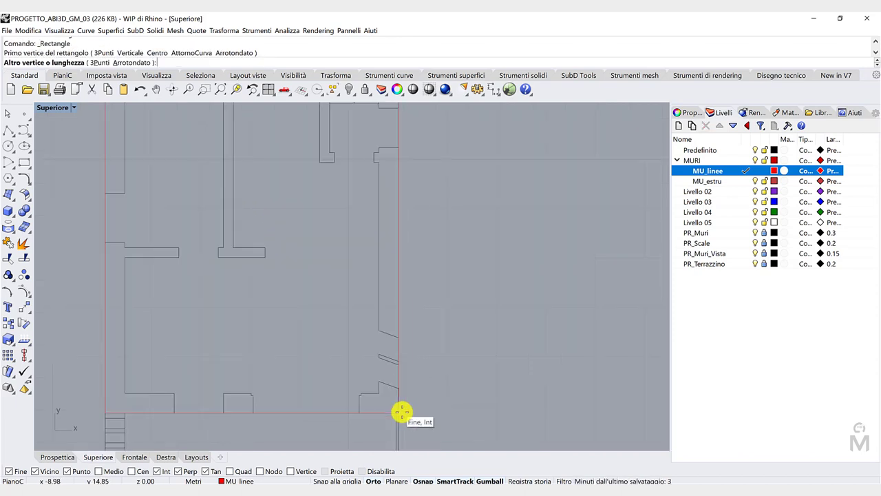
pyautogui.click(402, 412)
pyautogui.scroll(-2, 288, 295)
# Draw a rectangle over the interior of the room below the staircase on the third plan's left side
pyautogui.press('Return')
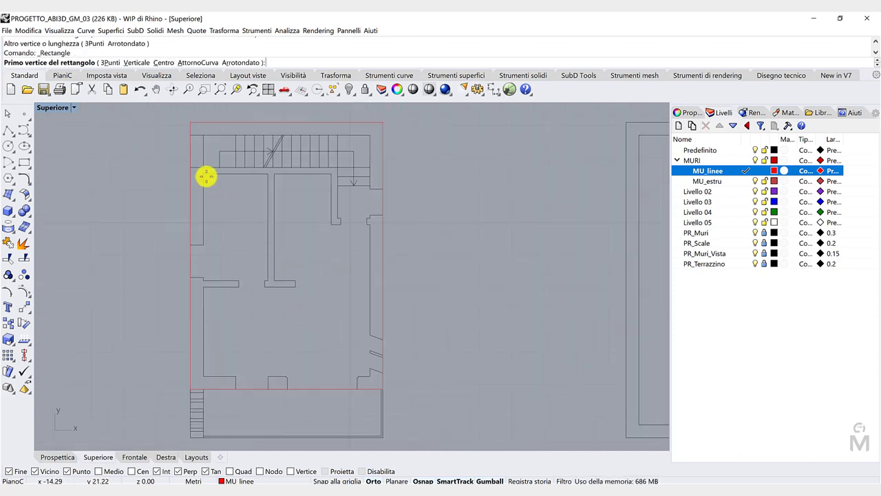
pyautogui.click(203, 173)
pyautogui.click(268, 278)
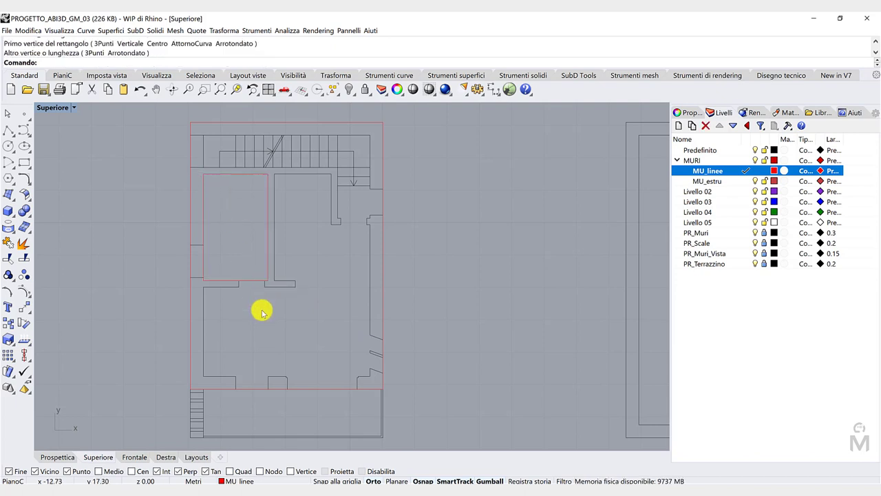
pyautogui.moveTo(254, 200); pyautogui.dragTo(258, 219, button='right')
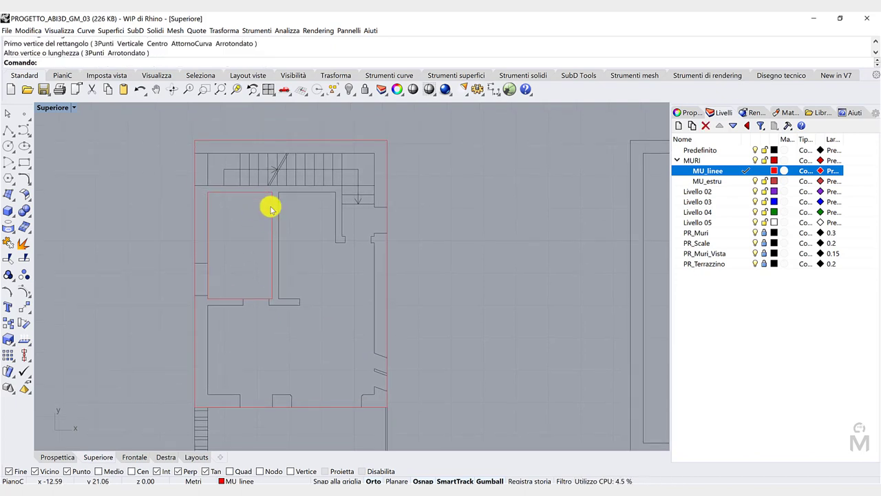
# Start a polyline at the third plan's stairwell corner and trace its rear wall and the right-hand wall down to the front wall
pyautogui.click(25, 131)
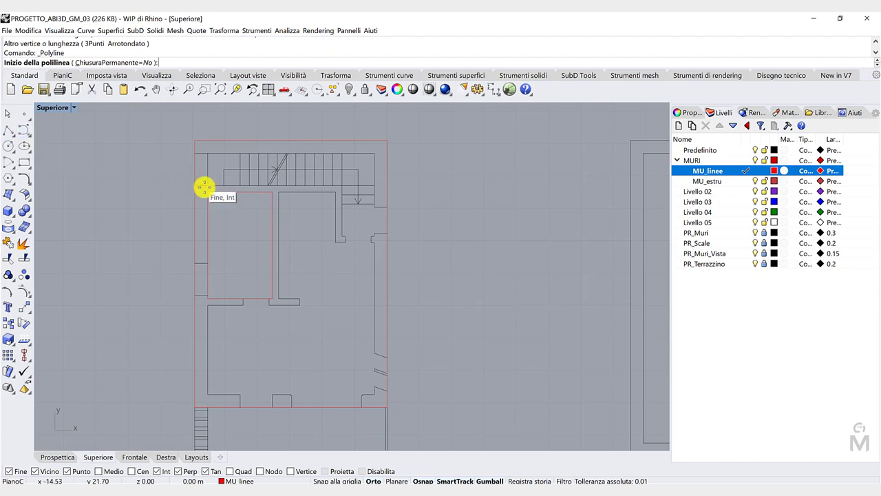
pyautogui.scroll(2, 201, 187)
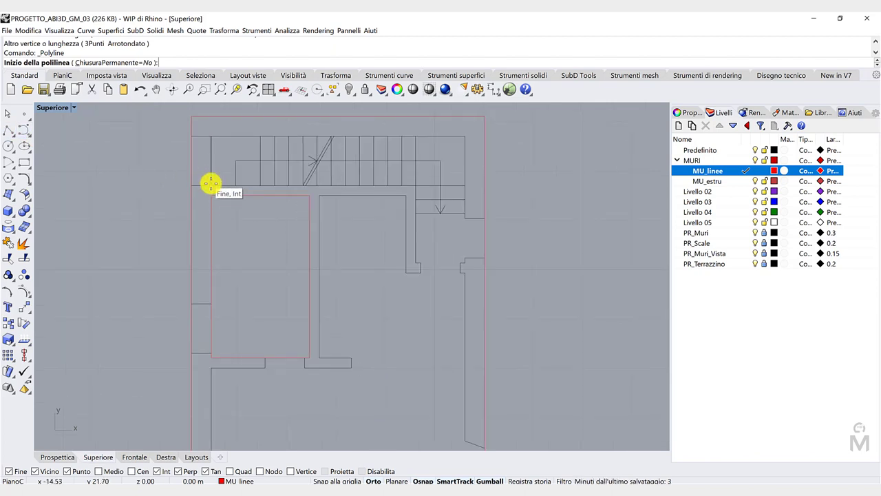
pyautogui.click(211, 184)
pyautogui.click(211, 135)
pyautogui.click(465, 136)
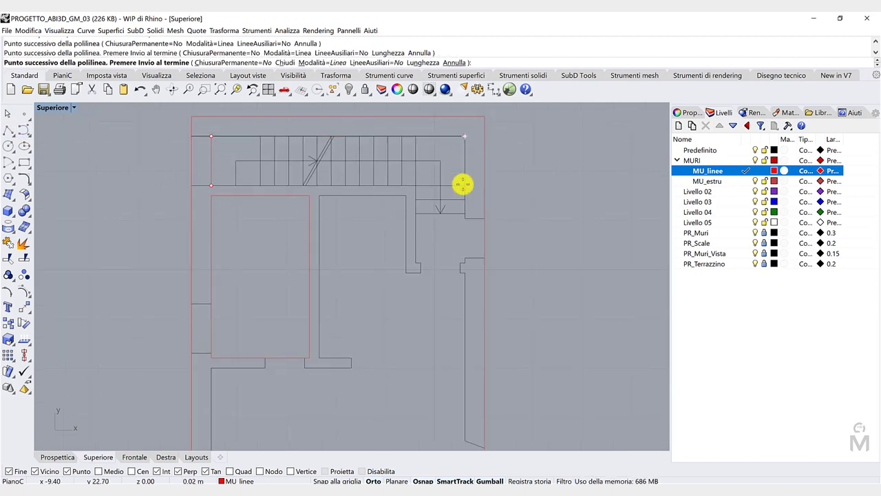
pyautogui.scroll(-4, 455, 184)
pyautogui.moveTo(448, 362); pyautogui.dragTo(421, 278, button='right')
pyautogui.scroll(6, 424, 303)
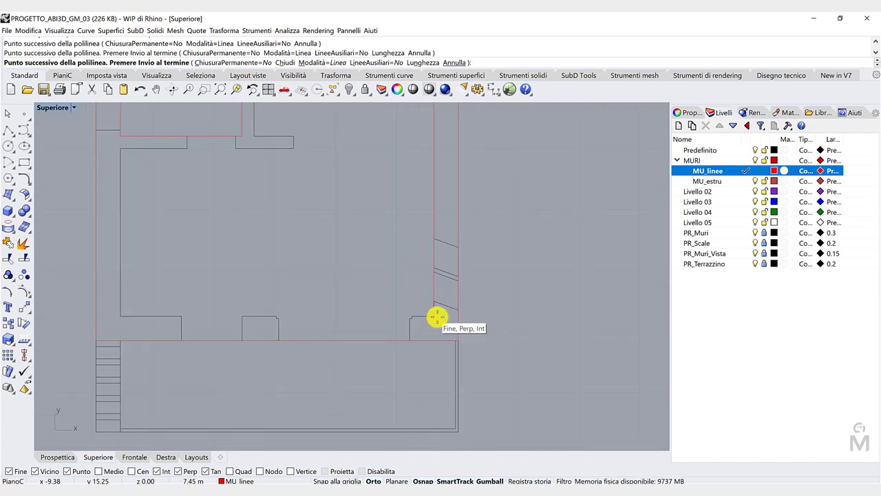
pyautogui.click(437, 317)
# Continue the polyline along the front wall's inner face, including its small offsets, and up the left wall to the partition
pyautogui.scroll(2, 421, 321)
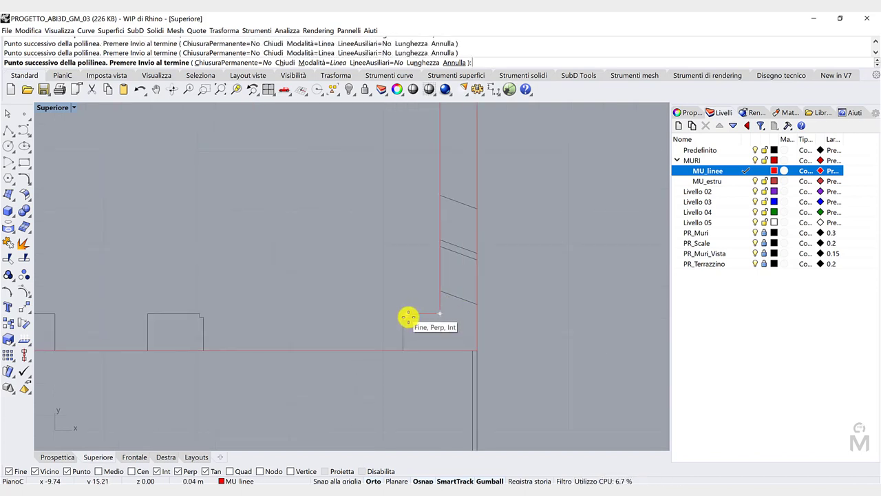
pyautogui.click(407, 314)
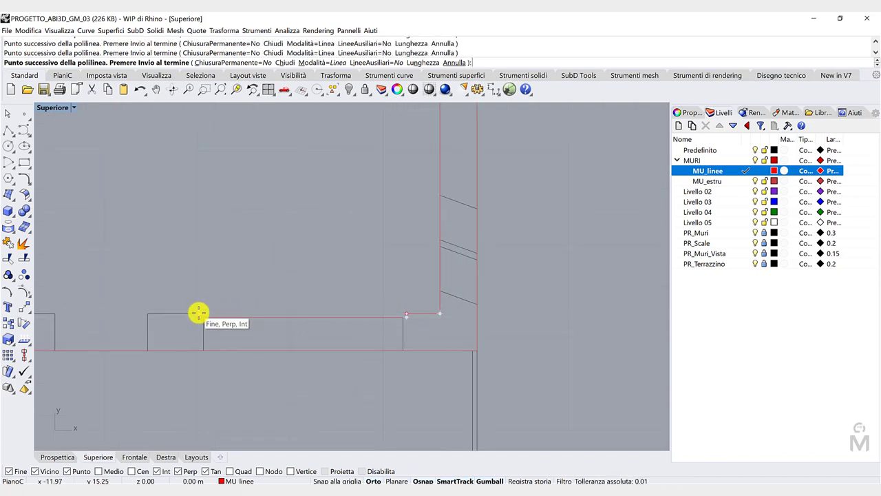
pyautogui.scroll(-3, 227, 311)
pyautogui.click(201, 315)
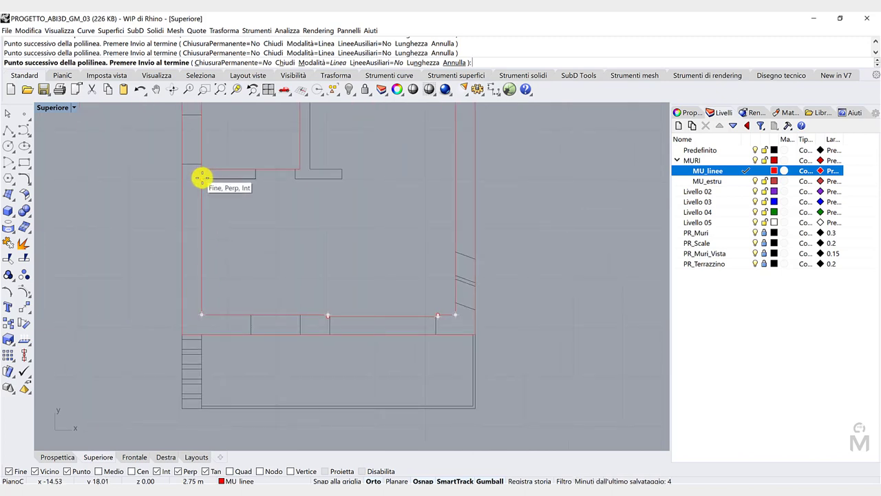
pyautogui.click(200, 178)
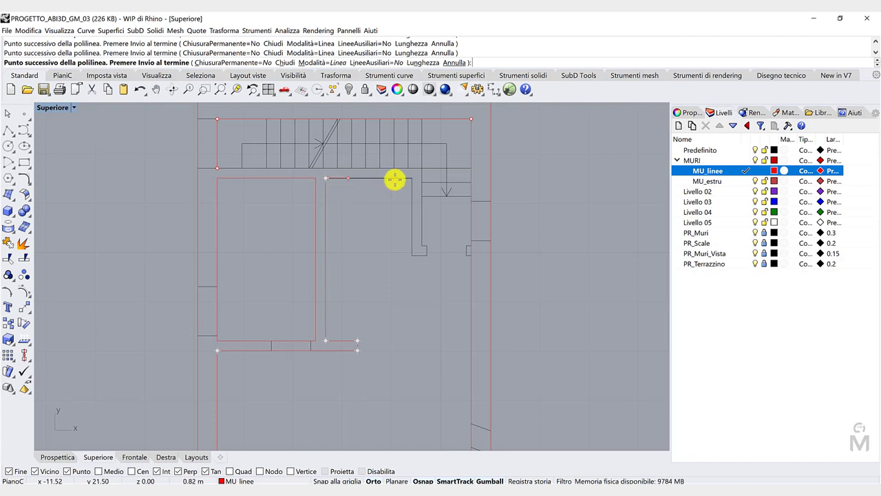
# Continue the polyline around the partition and the L-shaped wall beside the stairs, closing it at the stairwell corner
pyautogui.click(412, 178)
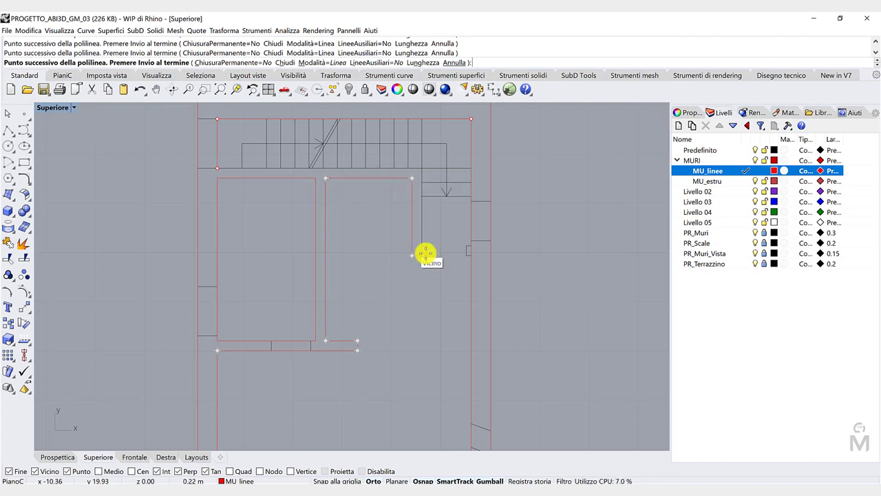
pyautogui.click(427, 253)
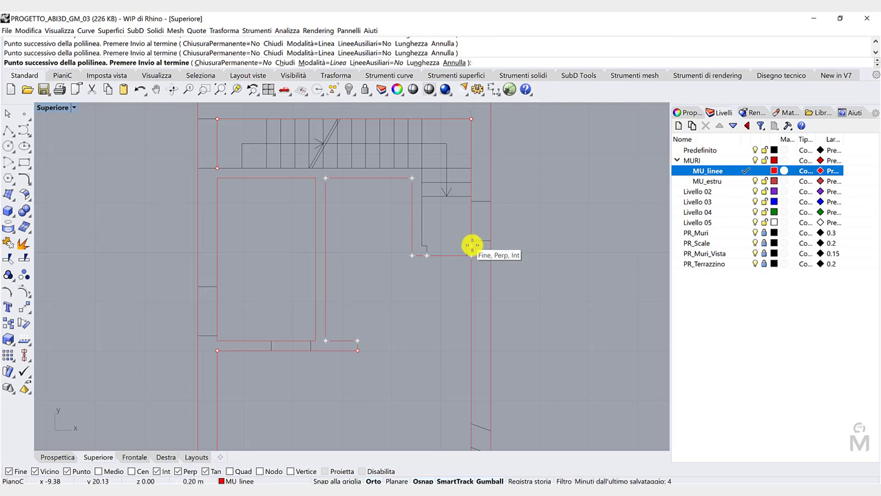
pyautogui.click(469, 245)
pyautogui.click(422, 245)
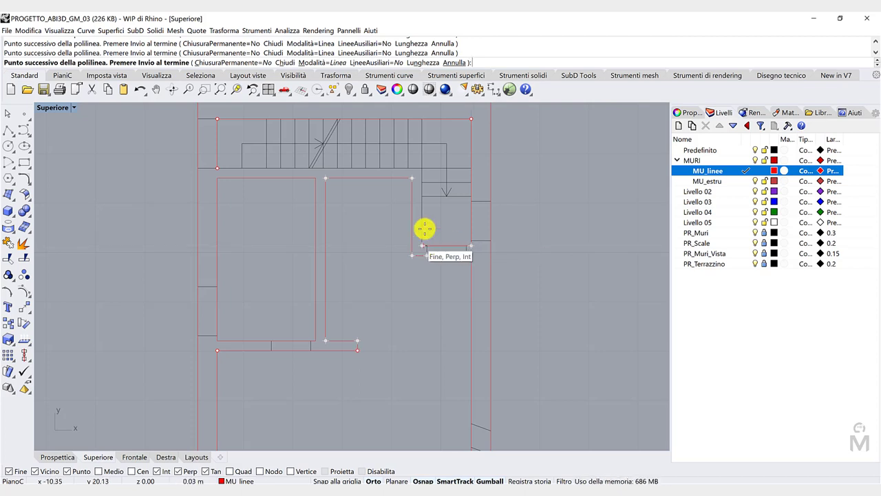
pyautogui.click(420, 169)
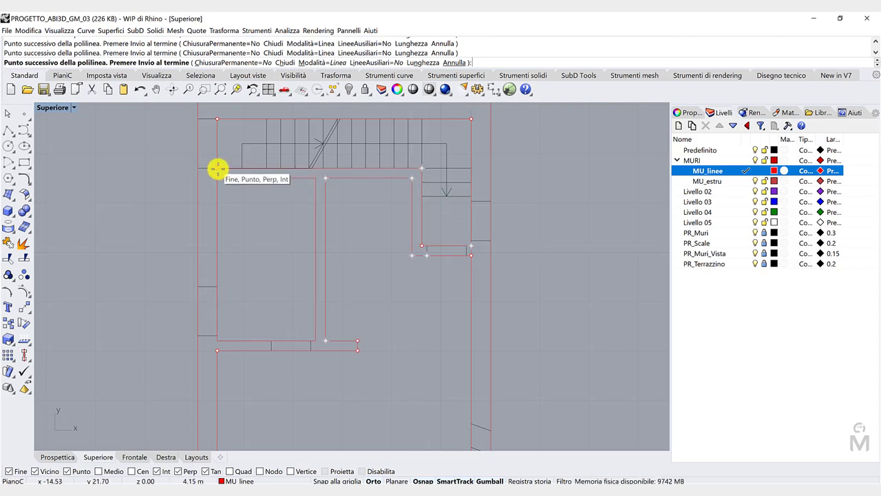
pyautogui.click(217, 169)
pyautogui.press('Return')
# Examine the traced wall outlines across the three floor plans
pyautogui.scroll(-2, 292, 276)
pyautogui.scroll(-2, 292, 275)
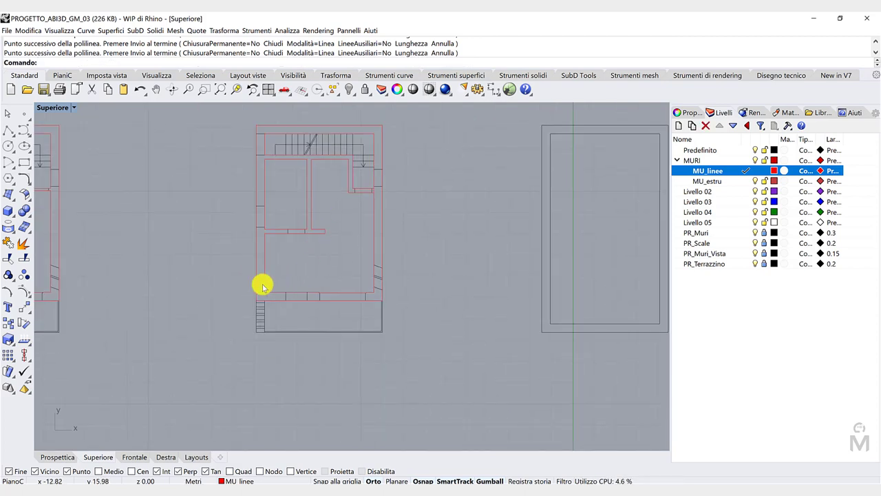
pyautogui.scroll(-2, 359, 276)
pyautogui.moveTo(299, 259); pyautogui.dragTo(364, 268, button='right')
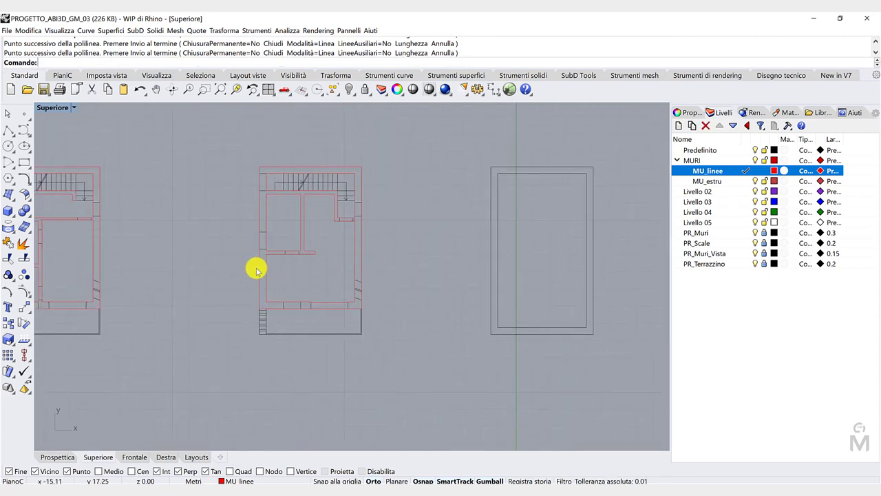
pyautogui.scroll(-2, 257, 268)
pyautogui.moveTo(257, 268); pyautogui.dragTo(382, 272, button='right')
pyautogui.moveTo(452, 267); pyautogui.dragTo(365, 266, button='right')
pyautogui.moveTo(297, 268); pyautogui.dragTo(418, 270, button='right')
pyautogui.moveTo(152, 268); pyautogui.dragTo(256, 283, button='right')
pyautogui.scroll(-4, 256, 283)
pyautogui.moveTo(182, 279); pyautogui.dragTo(261, 279, button='right')
pyautogui.scroll(3, 241, 281)
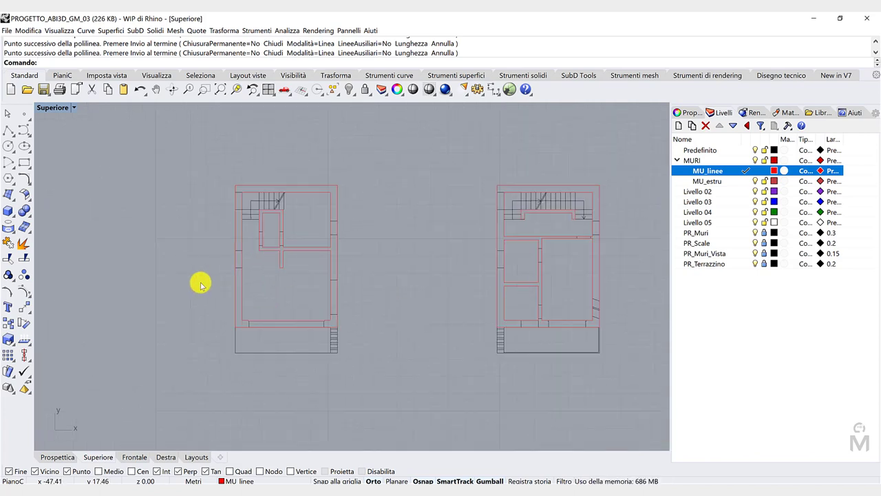
# Rename the layer Livello 02 as FOROMETRIE and add a sublayer named PO_linee to it
pyautogui.click(709, 199)
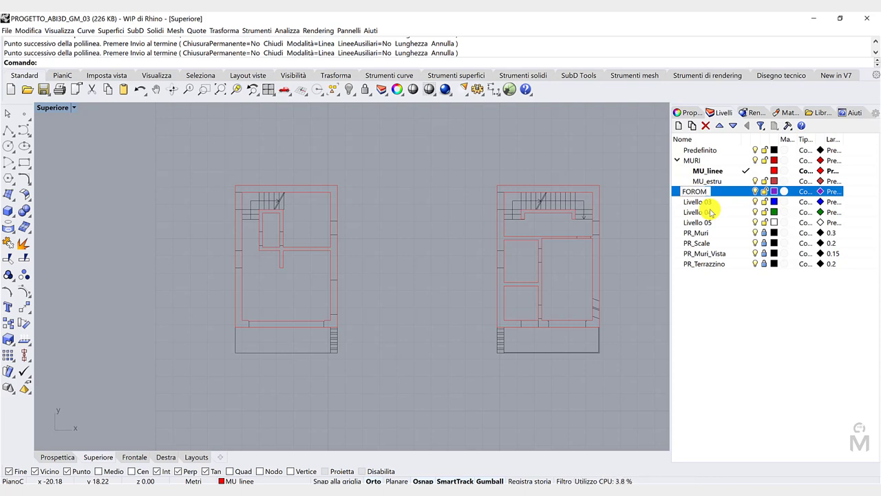
pyautogui.press('Return')
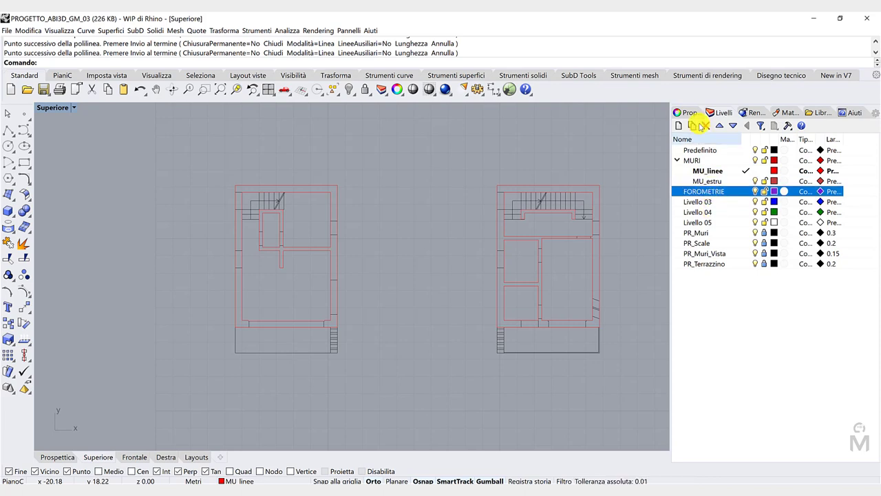
pyautogui.click(691, 126)
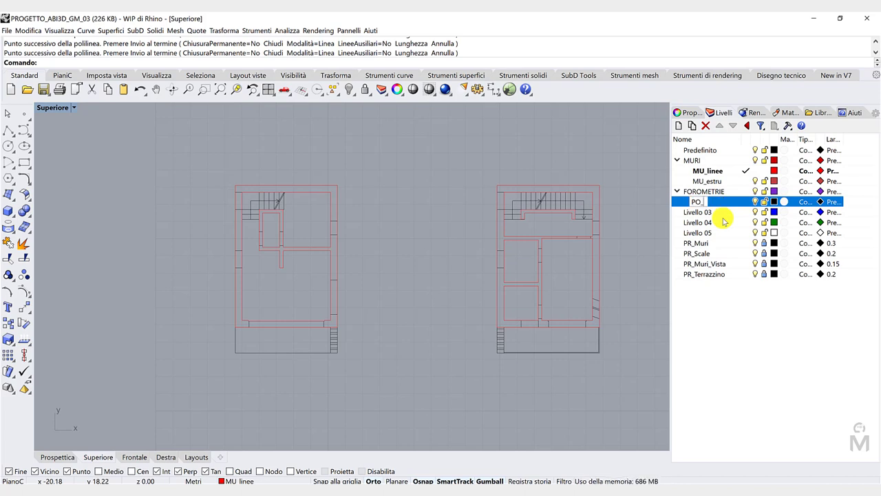
# Add a layer named PO_estru under FOROMETRIE, at the same level as PO_linee
pyautogui.click(692, 126)
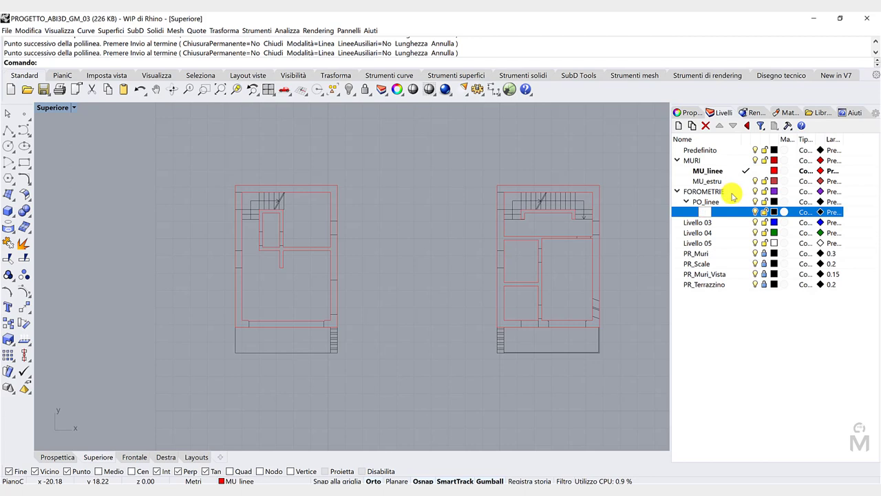
pyautogui.hotkey('ctrl', 'z')
pyautogui.click(707, 201)
pyautogui.click(679, 125)
pyautogui.write('PO_estru')
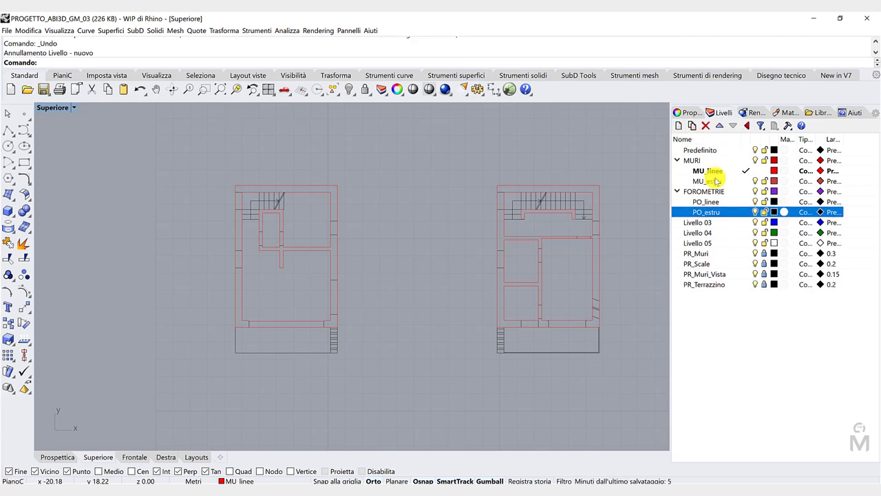
# Add two more layers named FI_linee and FI_estru under FOROMETRIE
pyautogui.click(679, 126)
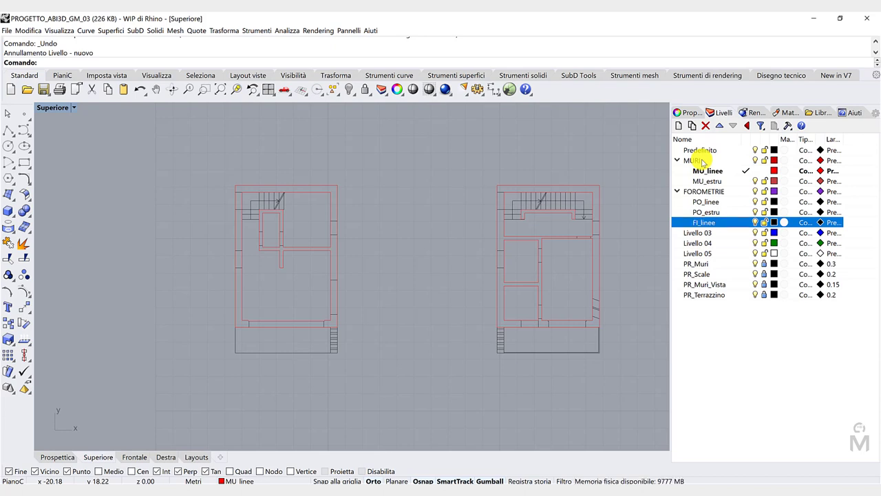
pyautogui.click(679, 126)
pyautogui.write('FI_estru')
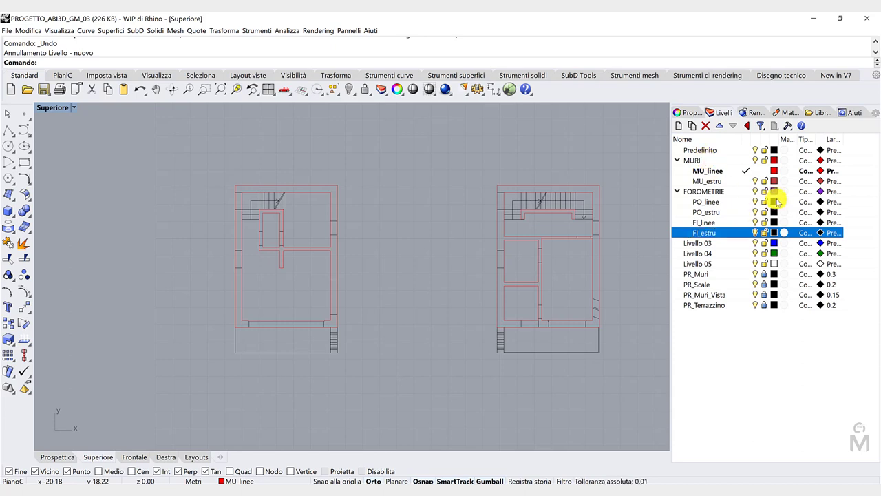
# Set the colour of the PO_linee layer to Blu
pyautogui.click(774, 201)
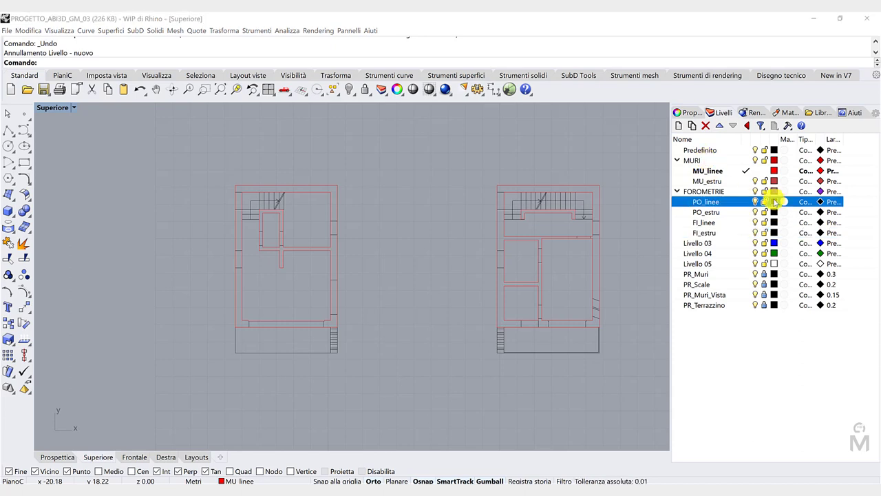
pyautogui.click(326, 272)
pyautogui.click(318, 282)
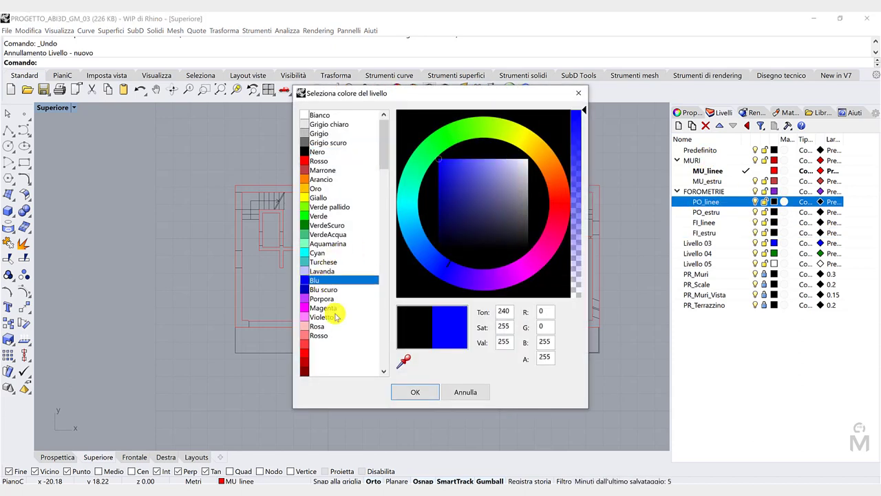
pyautogui.click(327, 283)
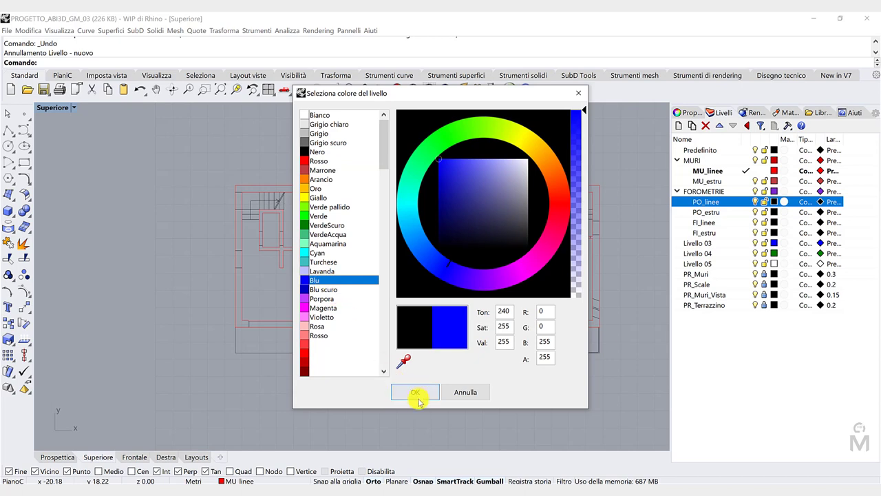
pyautogui.click(416, 393)
# Set the colour of the PO_estru layer to Lavanda
pyautogui.click(774, 212)
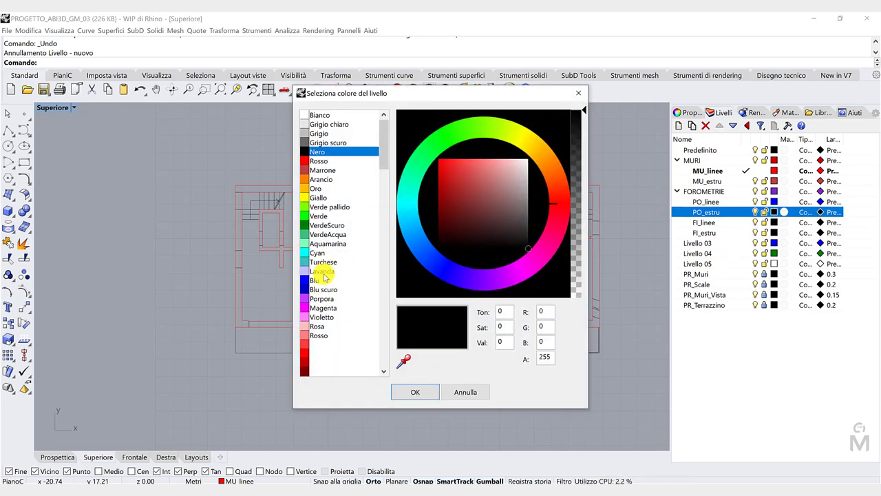
pyautogui.click(322, 272)
pyautogui.click(415, 392)
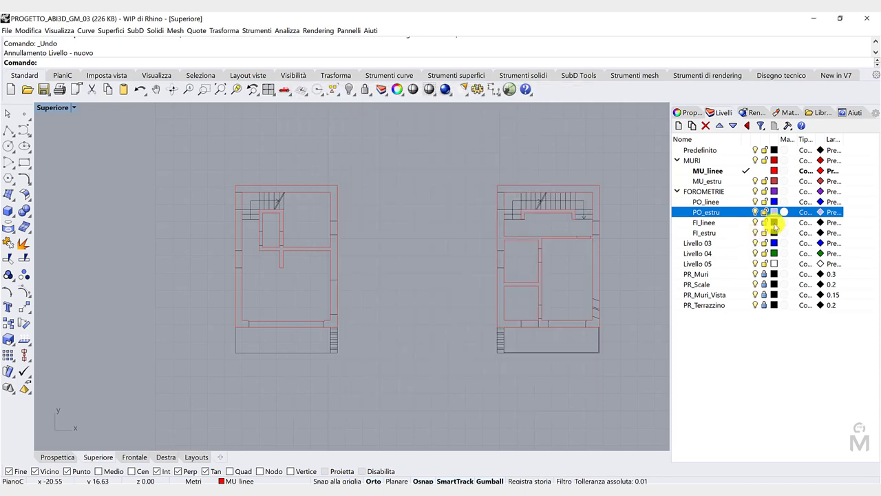
# Set the colour of the FI_linee layer to Magenta and of the FI_estru layer to Violetto
pyautogui.click(774, 222)
pyautogui.click(323, 308)
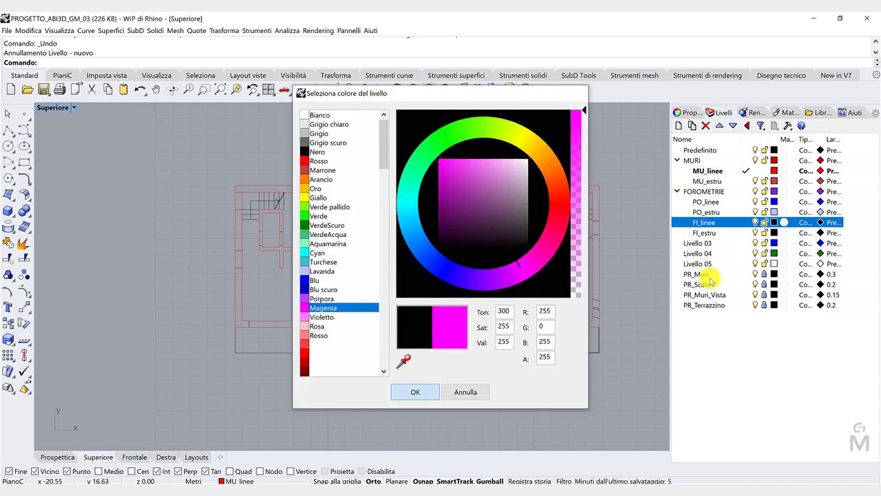
pyautogui.click(415, 392)
pyautogui.click(774, 233)
pyautogui.click(318, 317)
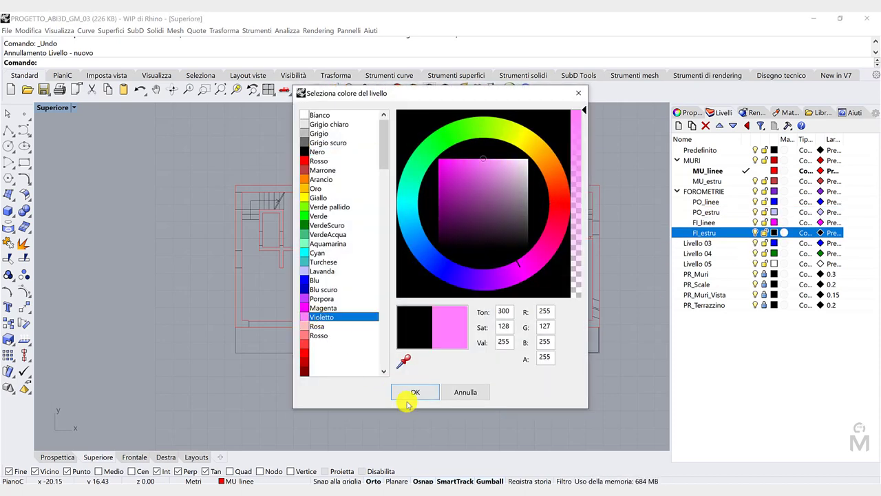
pyautogui.click(415, 392)
# Make PO_linee the current layer
pyautogui.scroll(-2, 436, 372)
pyautogui.scroll(2, 281, 287)
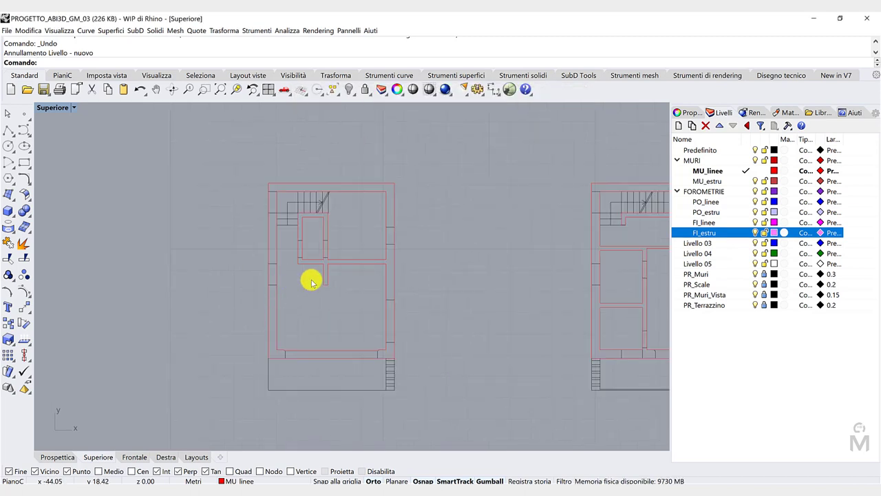
pyautogui.click(716, 213)
pyautogui.click(717, 202)
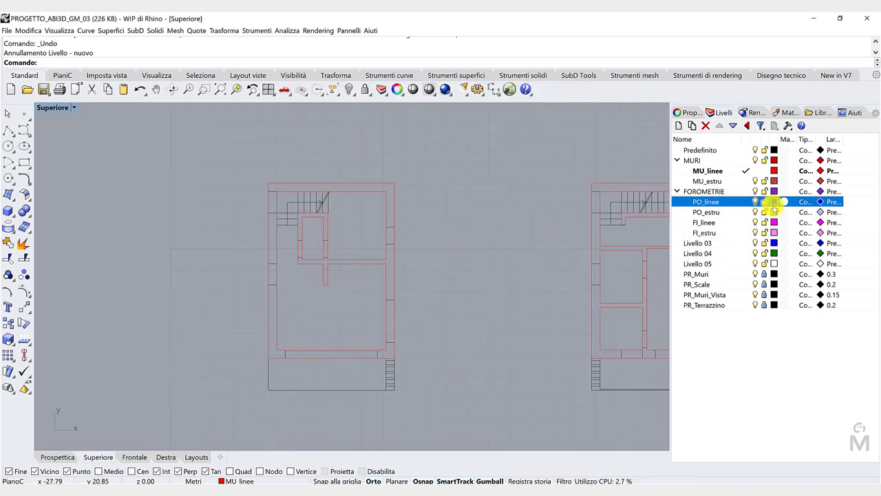
pyautogui.click(746, 202)
# Draw rectangles over the two facing door openings of the small inner room in the first floor plan
pyautogui.scroll(3, 290, 231)
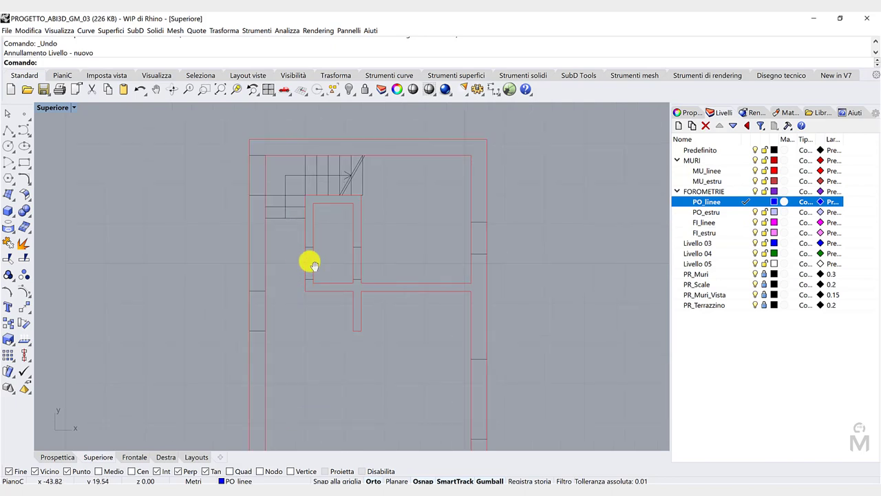
pyautogui.click(27, 163)
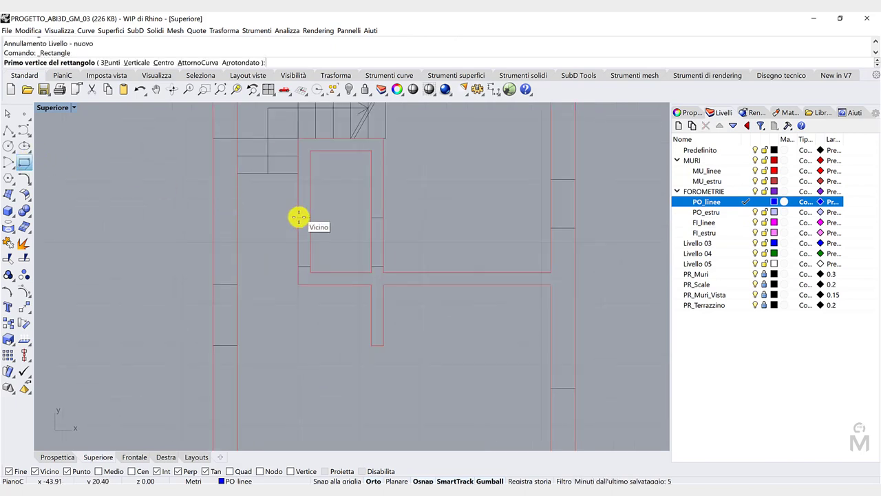
pyautogui.click(299, 219)
pyautogui.click(311, 266)
pyautogui.press('Return')
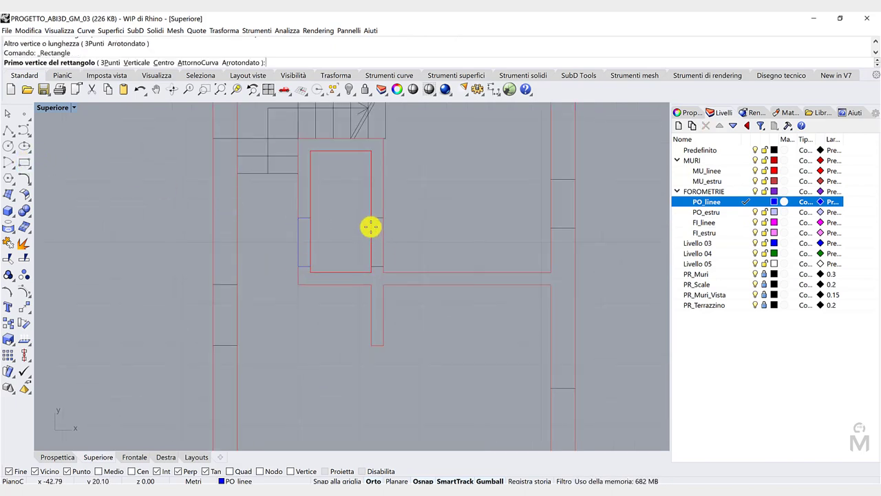
pyautogui.click(371, 219)
pyautogui.click(382, 267)
# Trace the entrance door opening in the first plan's left outer wall with a rectangle
pyautogui.scroll(-2, 301, 246)
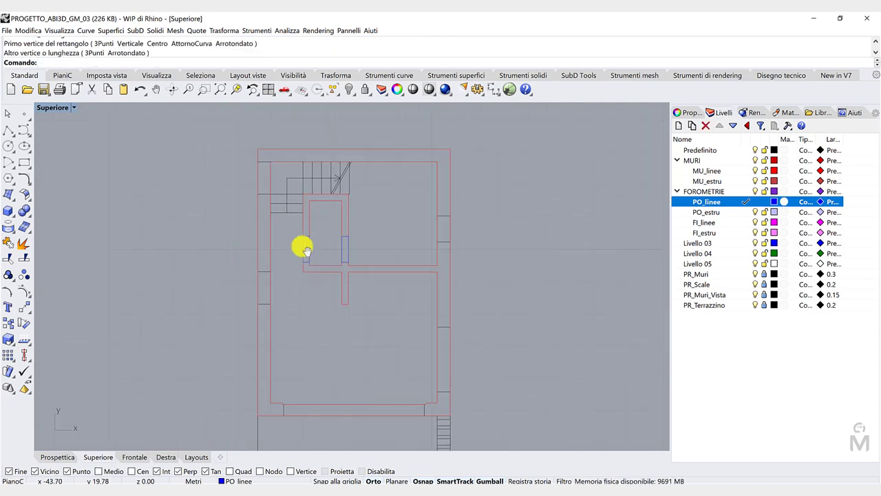
pyautogui.press('Return')
pyautogui.scroll(2, 238, 242)
pyautogui.click(222, 232)
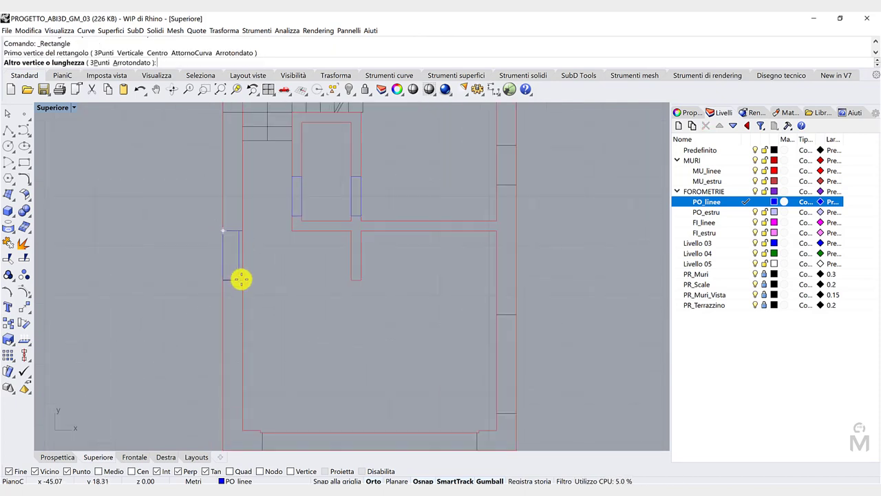
pyautogui.click(243, 278)
# Draw a rectangle over the door opening of the upper small room in the second floor plan
pyautogui.scroll(-5, 295, 258)
pyautogui.moveTo(287, 251); pyautogui.dragTo(243, 254, button='right')
pyautogui.moveTo(448, 246); pyautogui.dragTo(263, 262, button='right')
pyautogui.scroll(3, 313, 259)
pyautogui.press('Return')
pyautogui.click(257, 234)
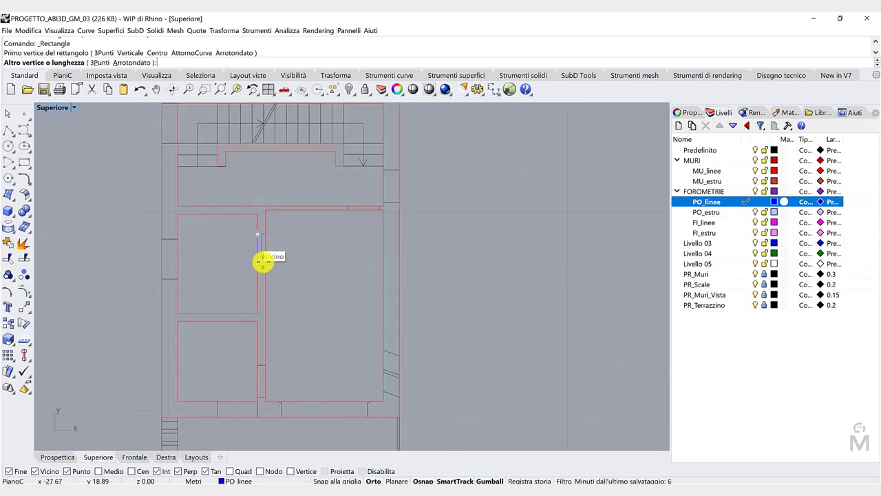
pyautogui.click(268, 266)
# Draw rectangles over the second plan's door openings in the thin horizontal wall and in the lower small room's wall
pyautogui.press('Return')
pyautogui.click(348, 205)
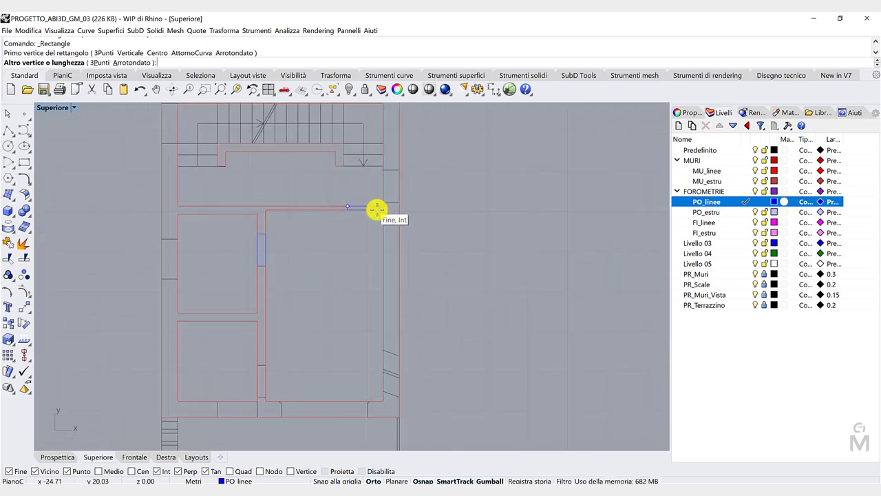
pyautogui.click(380, 208)
pyautogui.moveTo(342, 248); pyautogui.dragTo(362, 188, button='right')
pyautogui.press('Return')
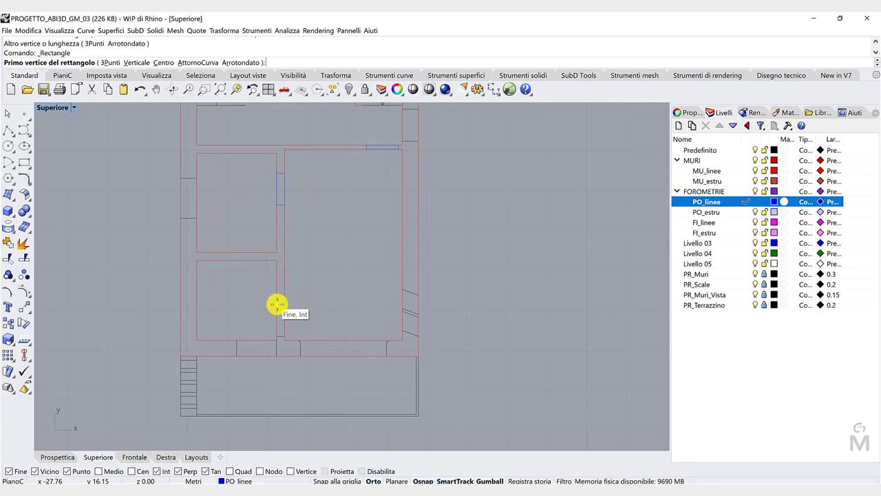
pyautogui.click(276, 304)
pyautogui.click(285, 338)
# Trace the third plan's two door openings with rectangles, one in the middle horizontal wall and one below the stairs
pyautogui.scroll(-5, 374, 257)
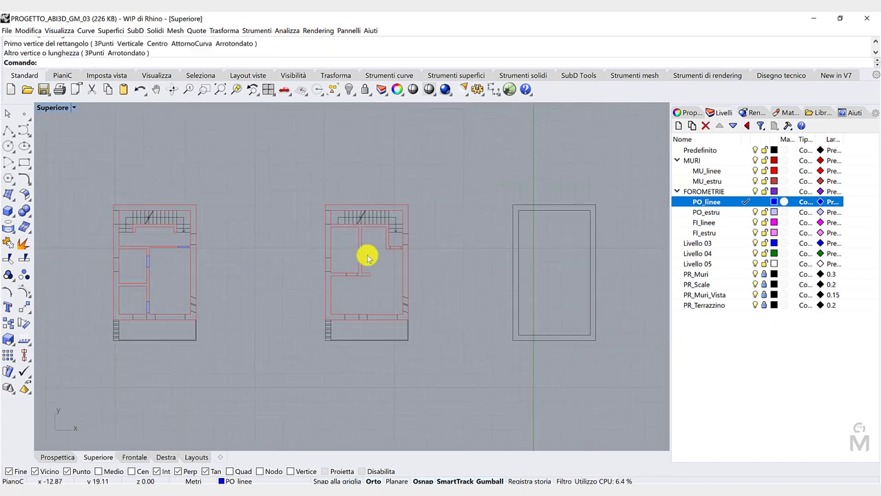
pyautogui.scroll(5, 368, 257)
pyautogui.press('Return')
pyautogui.click(328, 290)
pyautogui.click(349, 293)
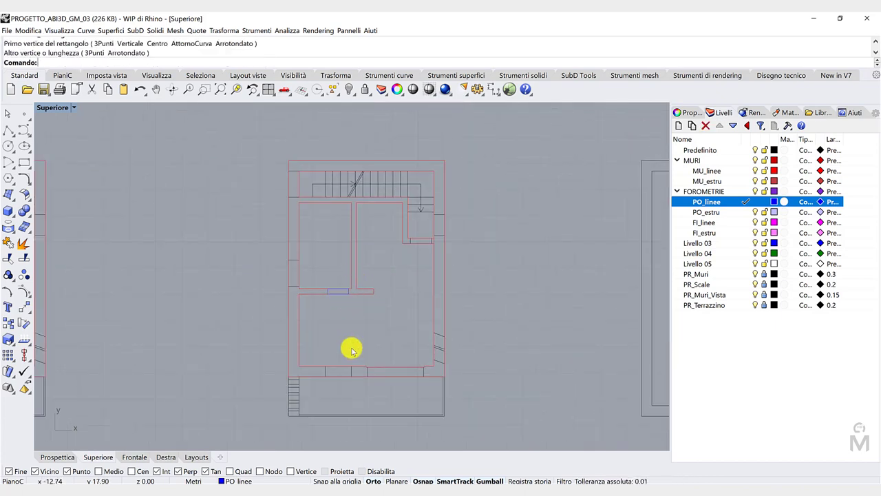
pyautogui.scroll(5, 392, 275)
pyautogui.press('Return')
pyautogui.click(371, 234)
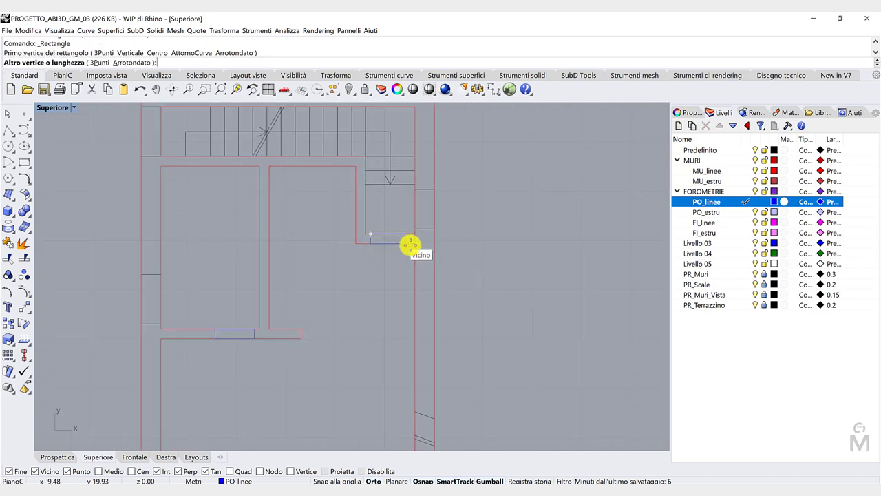
pyautogui.click(411, 242)
# Return to the first floor plan and make FI_linee the current layer
pyautogui.scroll(-5, 380, 266)
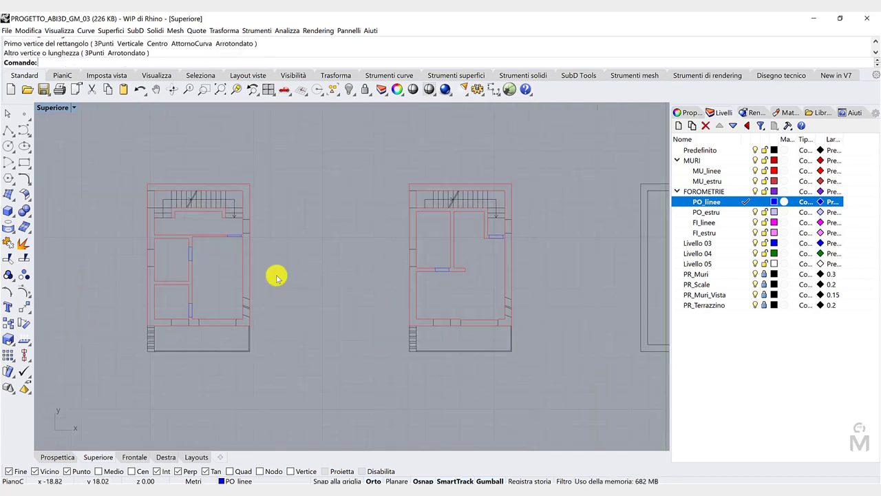
pyautogui.moveTo(276, 278); pyautogui.dragTo(349, 275, button='right')
pyautogui.scroll(2, 225, 272)
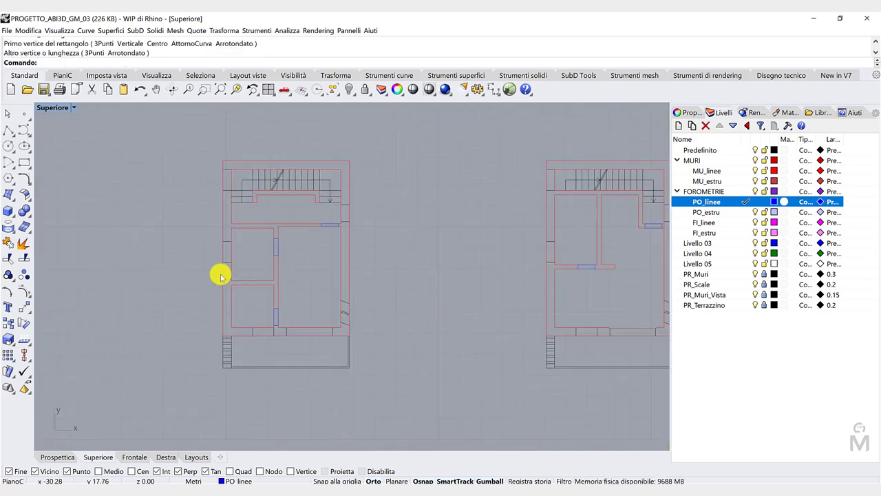
pyautogui.scroll(-5, 225, 274)
pyautogui.moveTo(110, 291); pyautogui.dragTo(327, 282, button='right')
pyautogui.scroll(6, 274, 265)
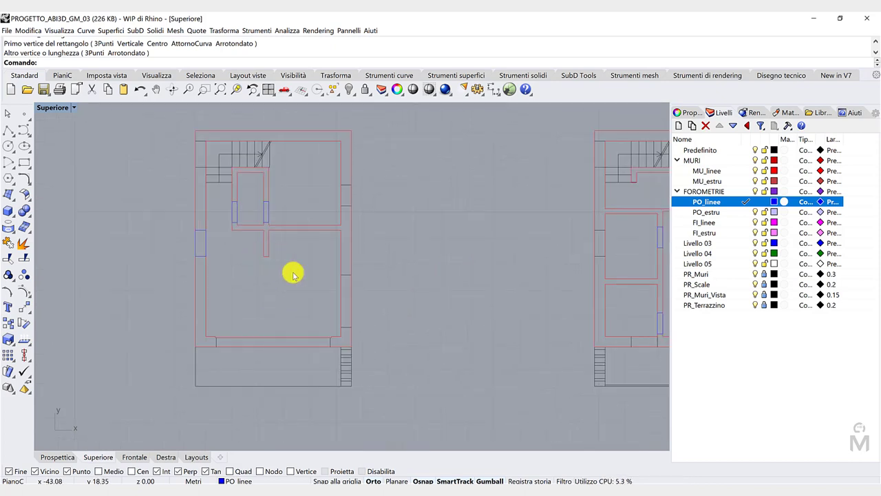
pyautogui.click(748, 223)
# Draw a rectangle over the wide window opening in the first plan's lower outer wall
pyautogui.scroll(5, 238, 292)
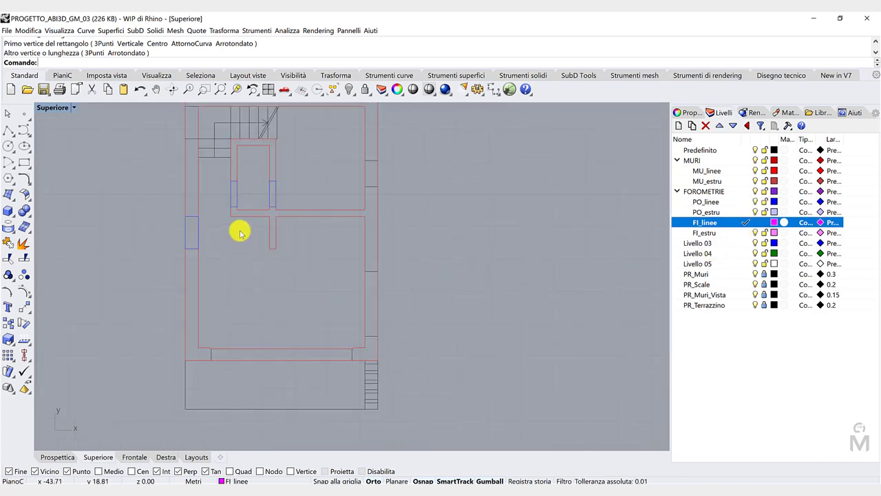
pyautogui.click(24, 163)
pyautogui.scroll(2, 221, 281)
pyautogui.click(200, 269)
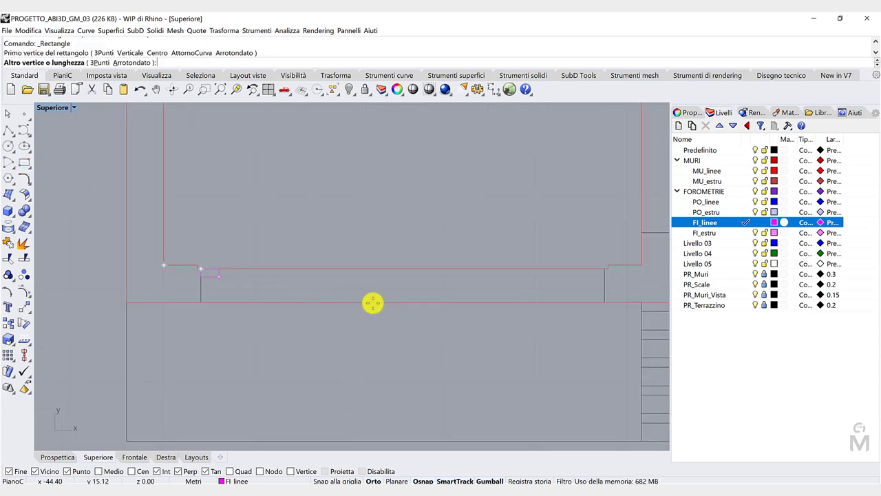
pyautogui.click(600, 300)
# Trace the two window openings in the first plan's right outer wall with rectangles
pyautogui.scroll(-2, 336, 337)
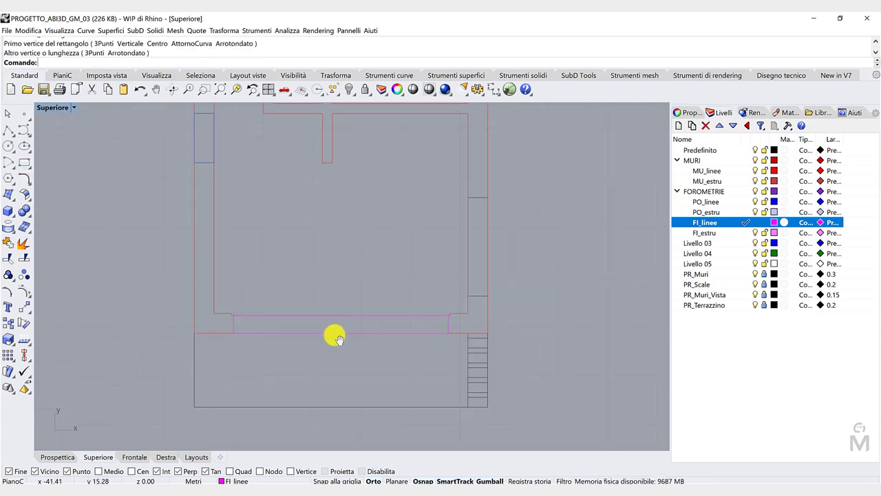
pyautogui.moveTo(335, 335); pyautogui.dragTo(278, 358, button='right')
pyautogui.scroll(4, 427, 233)
pyautogui.rightClick(413, 221)
pyautogui.click(402, 213)
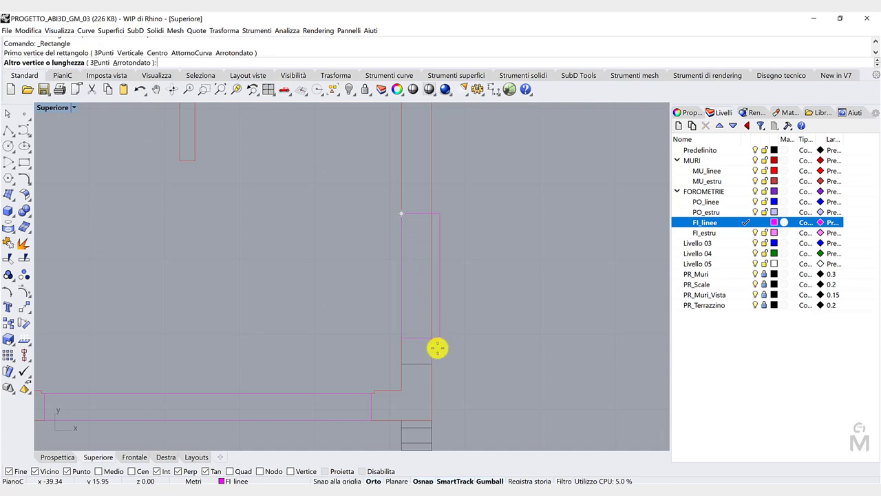
pyautogui.click(433, 362)
pyautogui.scroll(-3, 420, 324)
pyautogui.rightClick(399, 207)
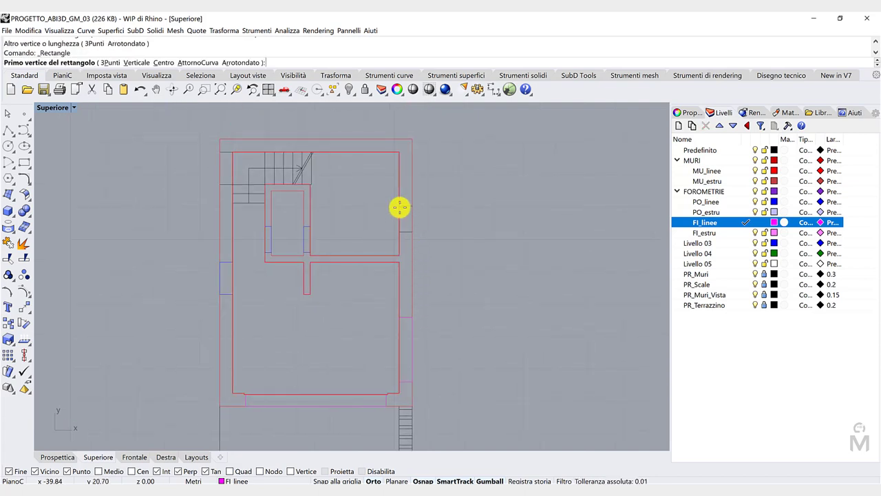
pyautogui.click(399, 205)
pyautogui.click(412, 231)
# Try to outline the stairwell window opening in the first plan's left outer wall with a rectangle
pyautogui.scroll(-5, 427, 267)
pyautogui.moveTo(503, 283); pyautogui.dragTo(330, 282, button='right')
pyautogui.scroll(3, 163, 210)
pyautogui.rightClick(136, 200)
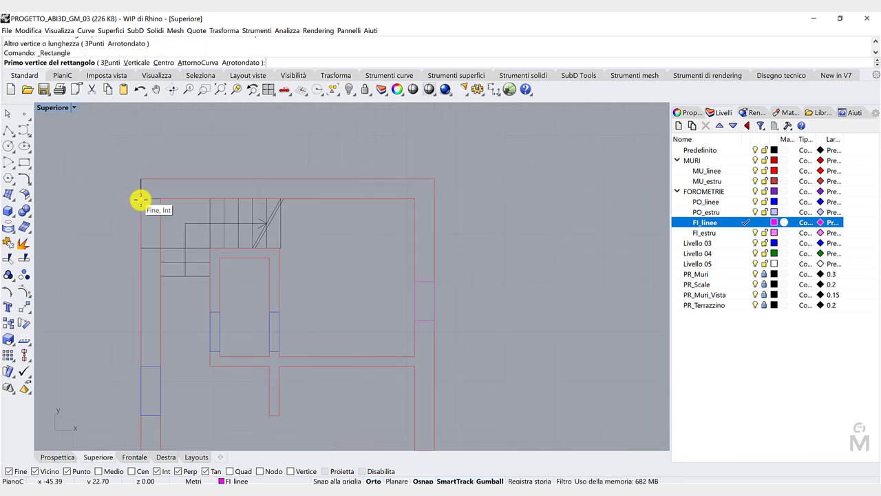
pyautogui.click(141, 201)
pyautogui.press('Escape')
# Draw rectangles over the upper small room's window and the stairwell window in the second plan's left outer wall
pyautogui.scroll(-4, 299, 265)
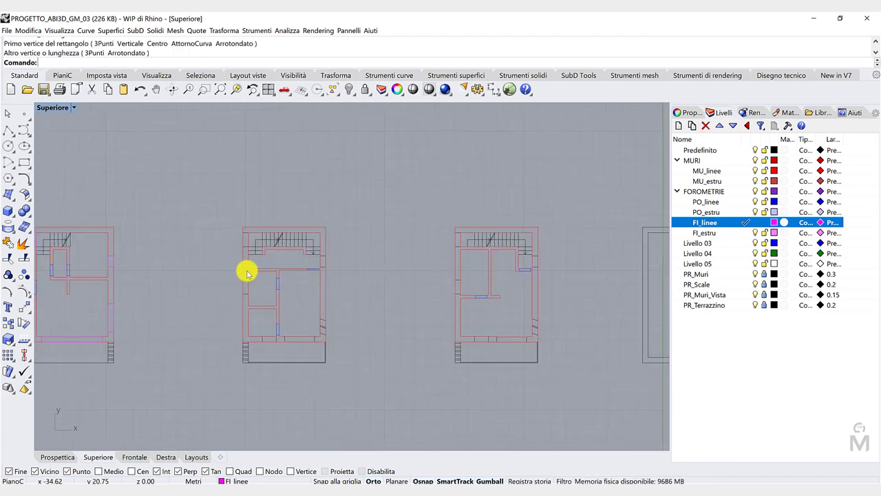
pyautogui.scroll(4, 227, 279)
pyautogui.rightClick(222, 287)
pyautogui.click(152, 283)
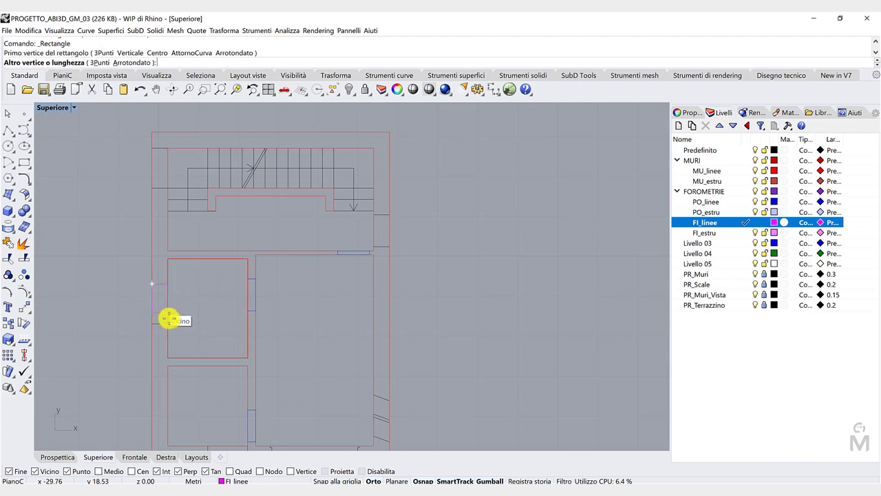
pyautogui.click(169, 323)
pyautogui.rightClick(153, 151)
pyautogui.click(152, 147)
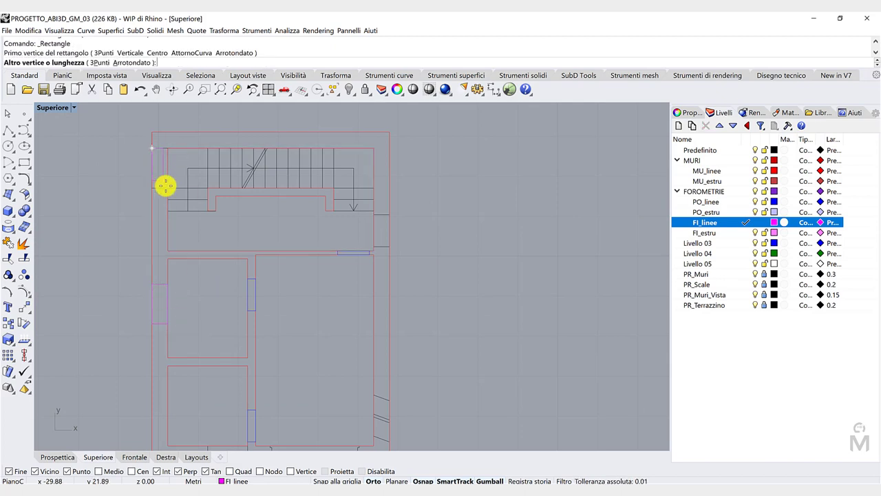
pyautogui.click(167, 187)
# Trace the window opening below the stairs in the second plan's right outer wall with a rectangle
pyautogui.scroll(-6, 250, 268)
pyautogui.scroll(5, 289, 296)
pyautogui.rightClick(277, 182)
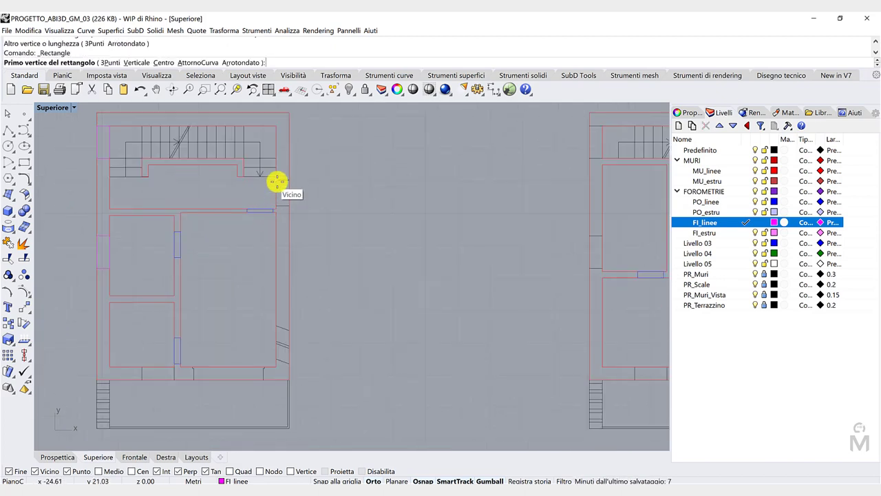
pyautogui.click(277, 181)
pyautogui.click(288, 205)
# Draw a rectangle over the lower small room's window opening in the second plan's lower outer wall
pyautogui.scroll(5, 234, 337)
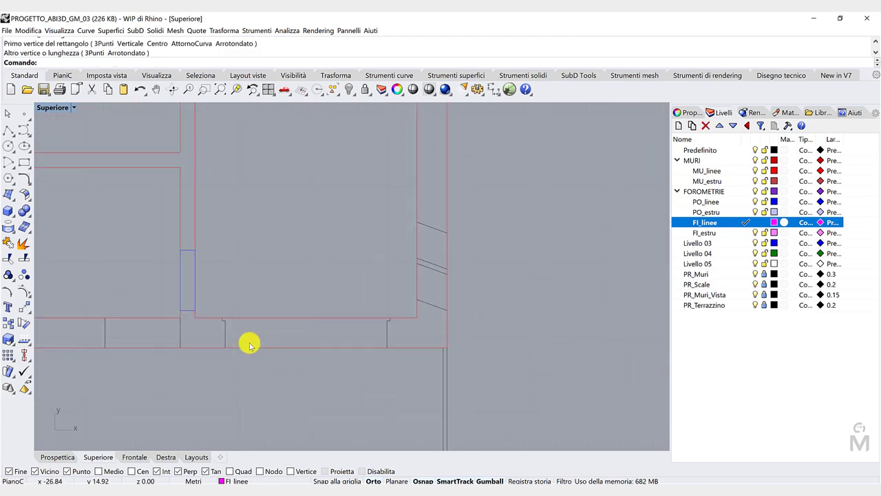
pyautogui.rightClick(257, 337)
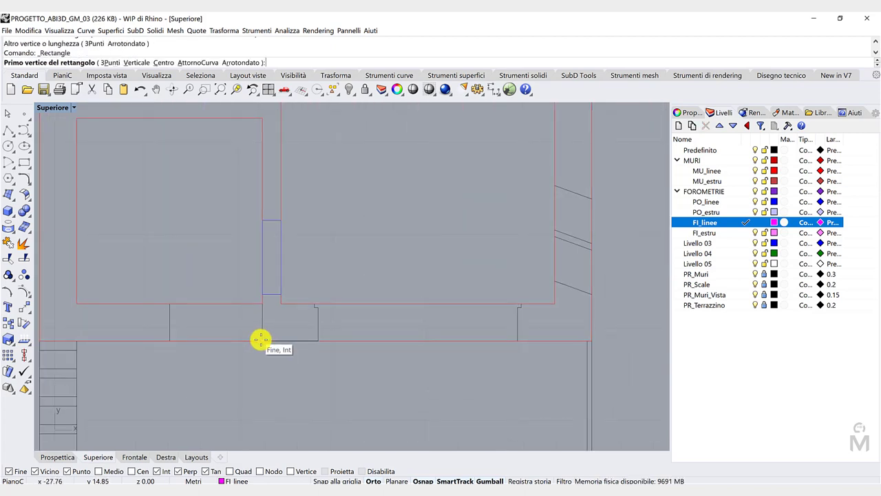
pyautogui.click(259, 339)
pyautogui.click(171, 307)
# Insert two control points in the large room's inner wall curve at the left end of the lower window's rebate in the second plan
pyautogui.scroll(-6, 241, 317)
pyautogui.scroll(8, 313, 316)
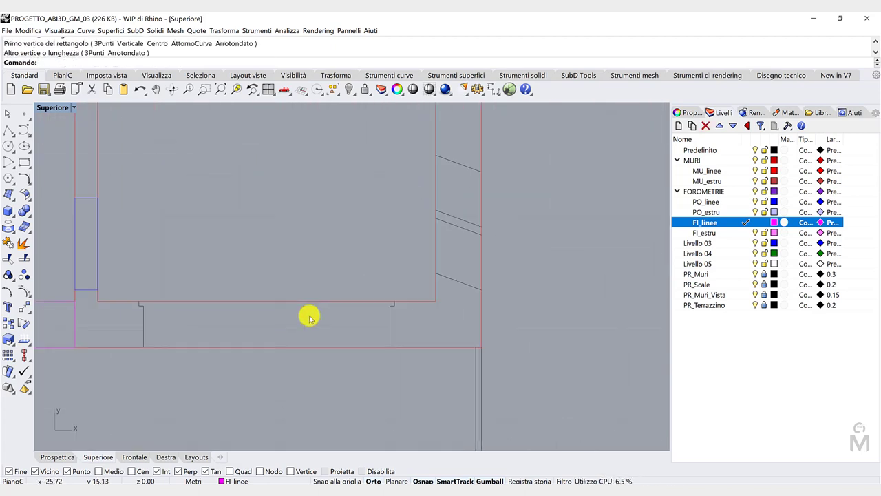
pyautogui.click(285, 301)
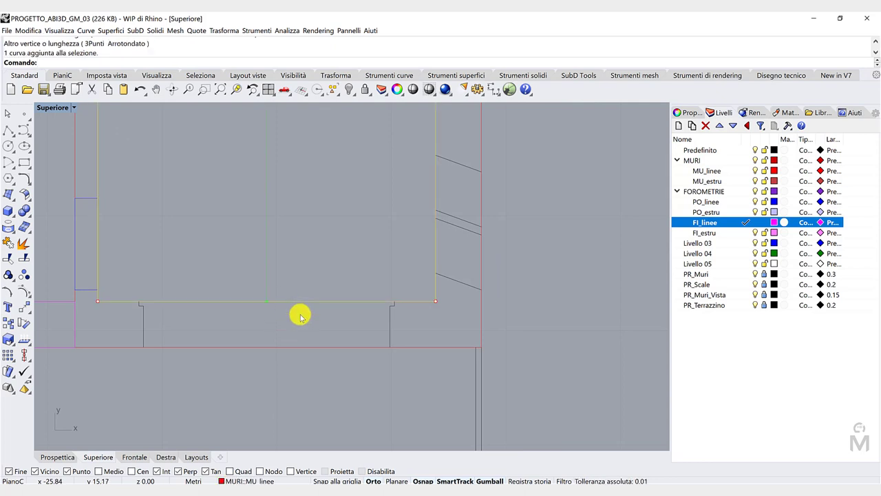
pyautogui.click(299, 315)
pyautogui.click(299, 301)
pyautogui.scroll(1, 211, 320)
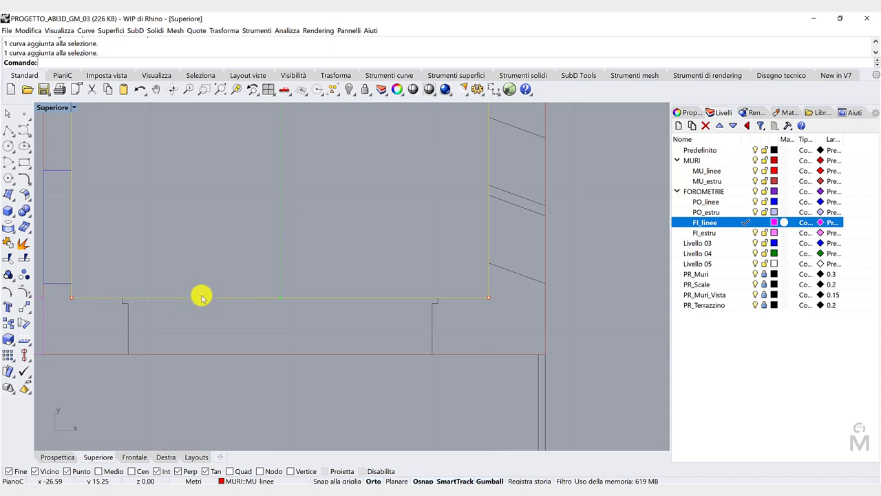
pyautogui.click(27, 297)
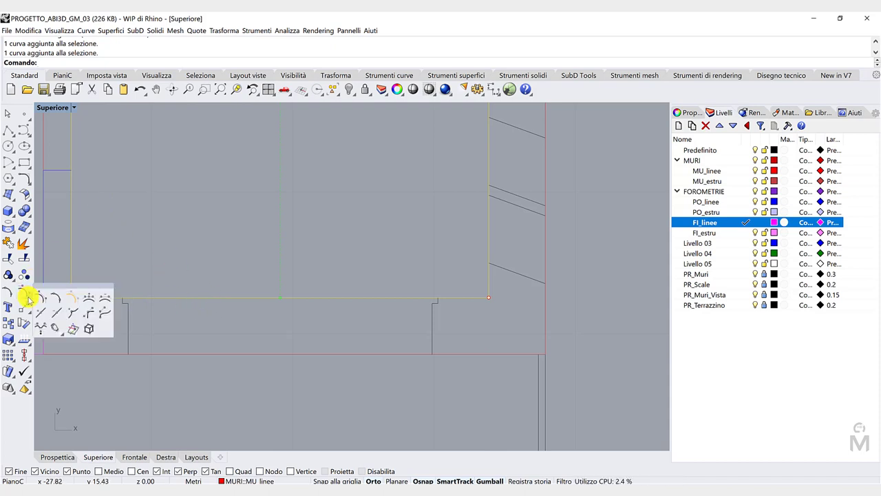
pyautogui.click(94, 298)
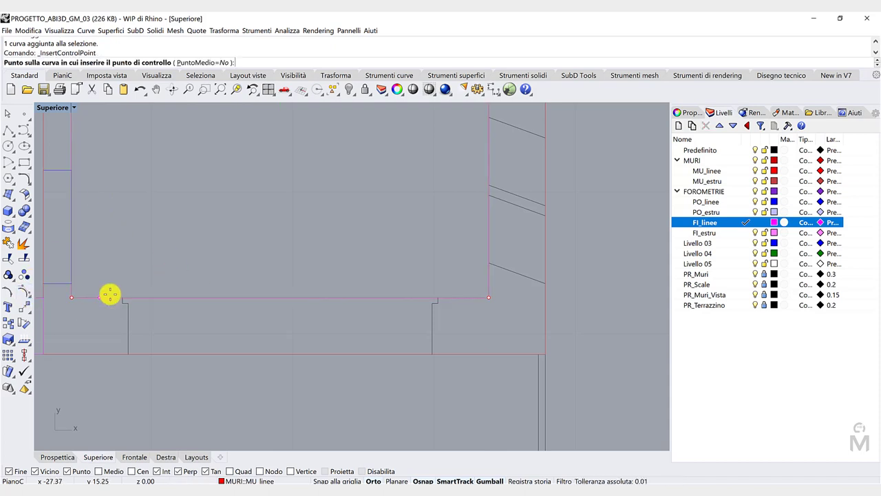
pyautogui.scroll(5, 113, 296)
pyautogui.click(146, 303)
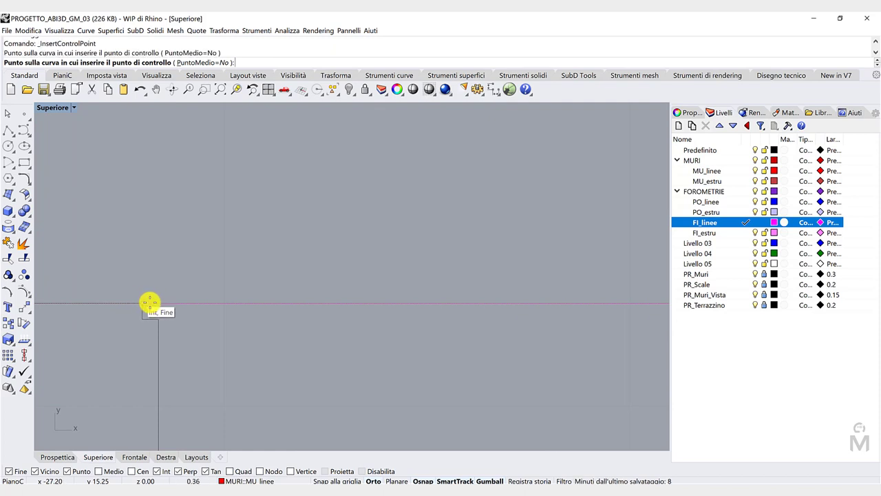
pyautogui.click(158, 303)
# Add two control points to the same inner wall curve at the right end of the large window's rebate
pyautogui.scroll(-3, 172, 305)
pyautogui.moveTo(164, 257); pyautogui.dragTo(878, 287, button='right')
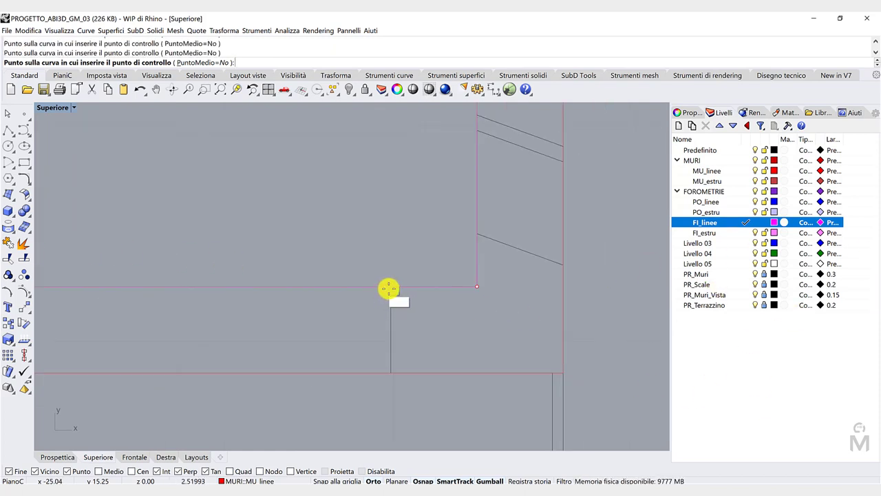
pyautogui.scroll(2, 388, 288)
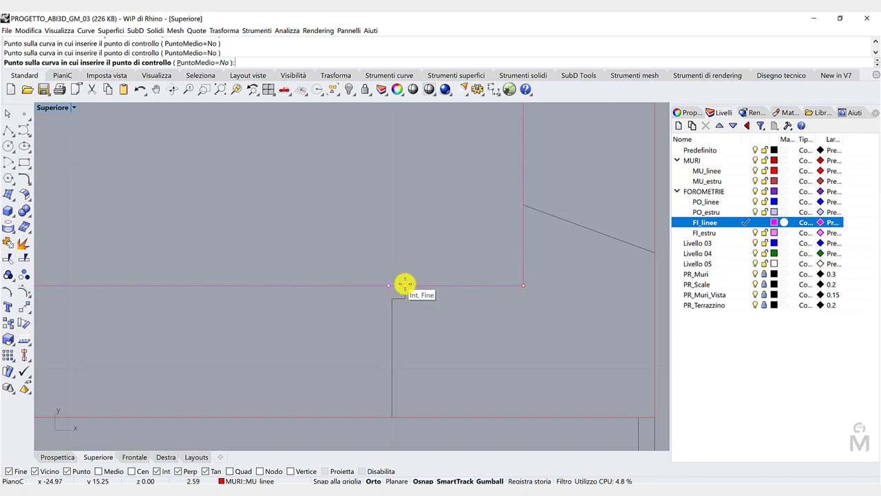
pyautogui.rightClick(405, 284)
# Move the inserted control points onto the rebate corners so the inner wall outline follows the large window's recess at both ends
pyautogui.scroll(4, 389, 294)
pyautogui.moveTo(398, 270); pyautogui.dragTo(394, 301)
pyautogui.scroll(-2, 392, 303)
pyautogui.scroll(-5, 375, 310)
pyautogui.moveTo(323, 322); pyautogui.dragTo(398, 321, button='right')
pyautogui.moveTo(164, 313); pyautogui.dragTo(313, 296, button='right')
pyautogui.scroll(6, 312, 296)
pyautogui.moveTo(345, 287); pyautogui.dragTo(335, 319)
pyautogui.moveTo(360, 283); pyautogui.dragTo(382, 309)
pyautogui.moveTo(371, 299); pyautogui.dragTo(375, 332)
pyautogui.scroll(-3, 364, 316)
pyautogui.scroll(4, 315, 335)
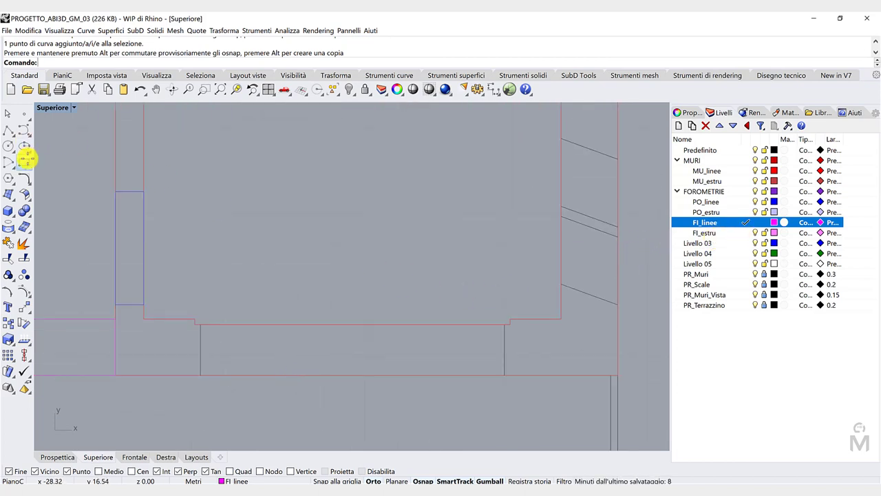
# Draw a rectangle over the large room's window opening in the second plan's lower outer wall, starting at the recessed inner edge
pyautogui.click(26, 158)
pyautogui.click(199, 324)
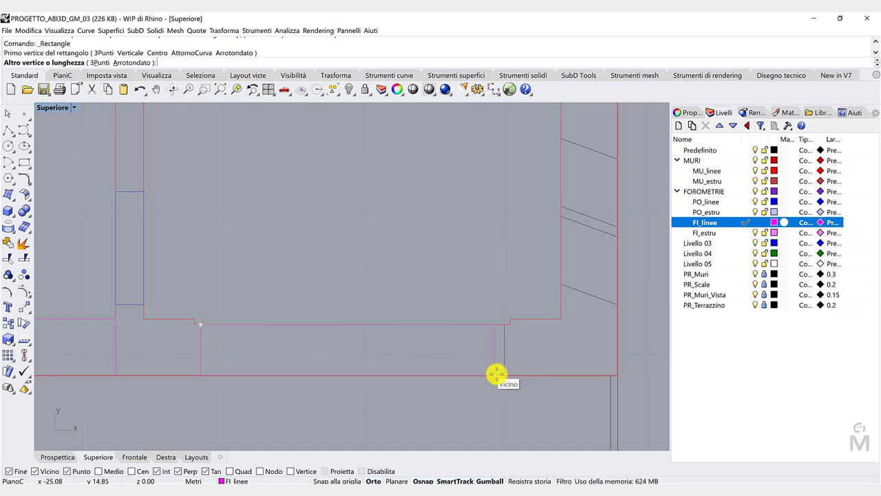
pyautogui.click(498, 374)
# Trace the upper slanted window opening in the second plan's right outer wall with a closed polyline
pyautogui.scroll(-5, 347, 328)
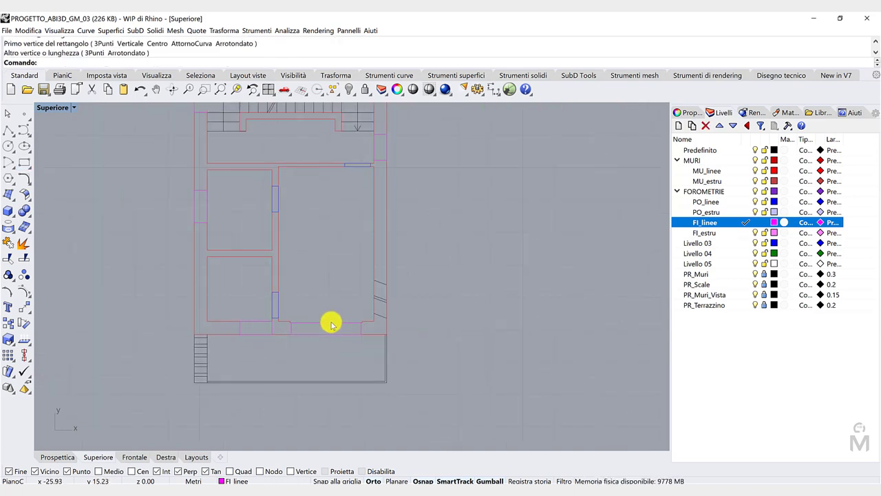
pyautogui.scroll(8, 330, 324)
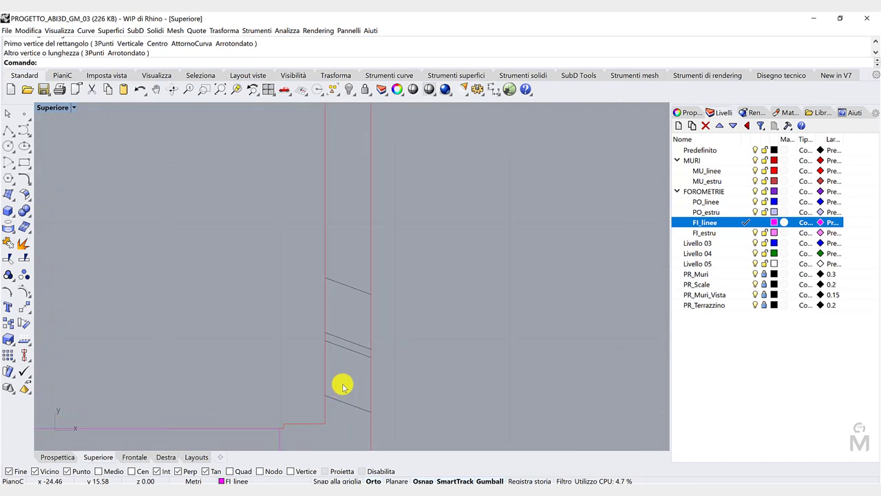
pyautogui.moveTo(343, 387); pyautogui.dragTo(333, 350, button='right')
pyautogui.scroll(2, 333, 350)
pyautogui.click(8, 130)
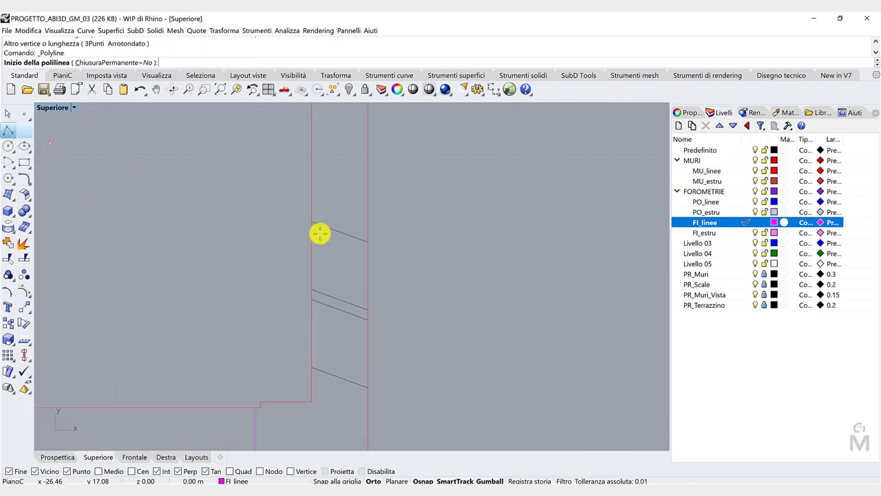
pyautogui.click(312, 222)
pyautogui.click(367, 242)
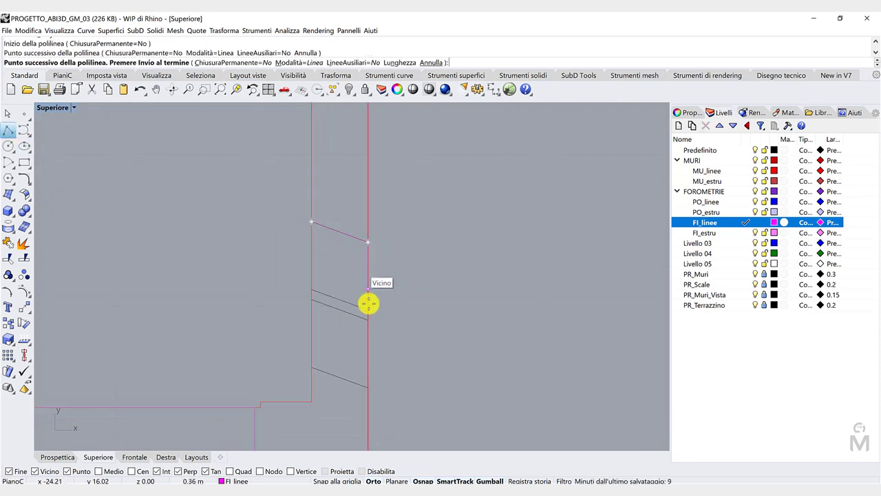
pyautogui.click(368, 309)
pyautogui.click(312, 289)
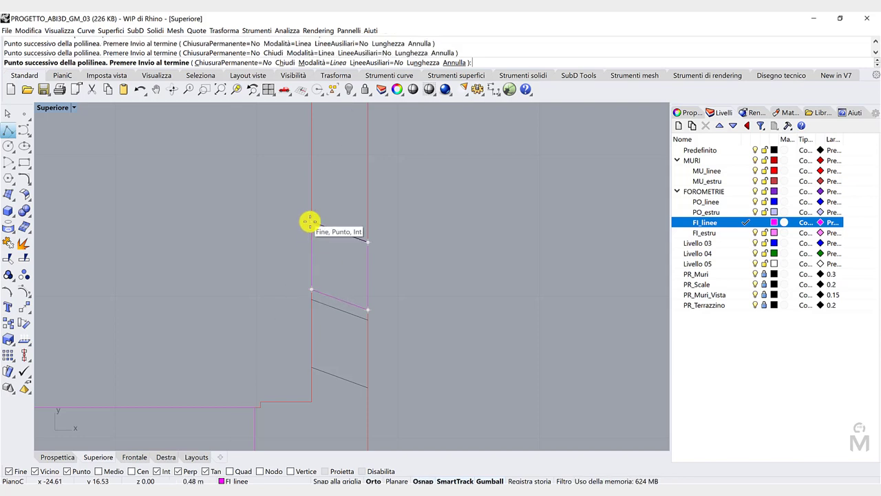
pyautogui.click(310, 223)
# Trace the lower slanted window opening in the second plan's right outer wall with a closed polyline
pyautogui.press('Return')
pyautogui.click(334, 312)
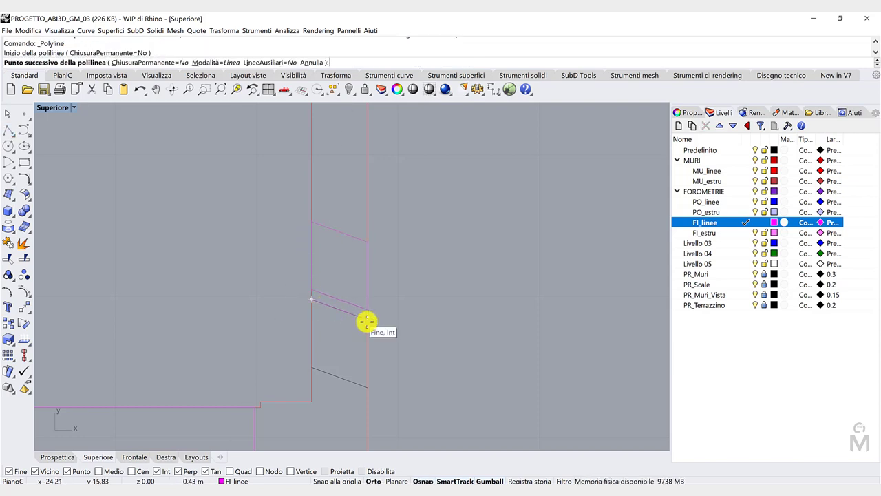
pyautogui.click(367, 320)
pyautogui.click(369, 386)
pyautogui.click(314, 367)
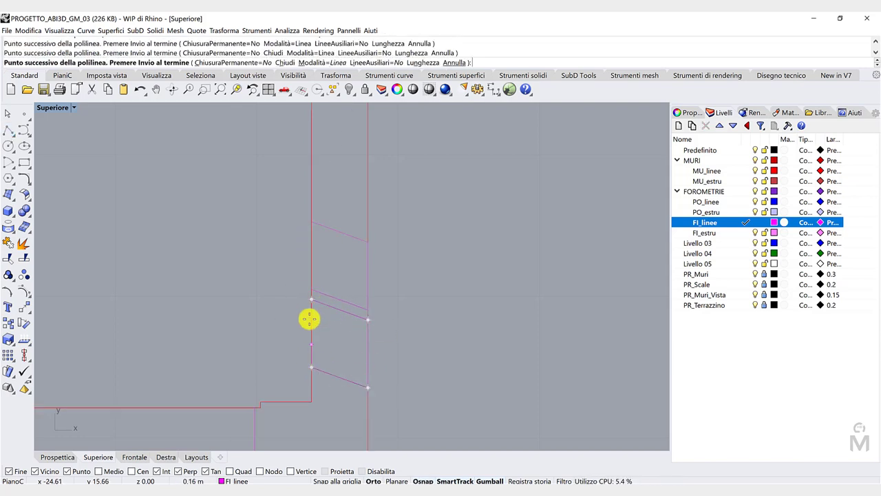
pyautogui.click(311, 300)
# Draw a rectangle over the smaller window opening in the third plan's lower outer wall
pyautogui.scroll(-5, 305, 323)
pyautogui.moveTo(591, 329); pyautogui.dragTo(323, 323, button='right')
pyautogui.scroll(4, 320, 323)
pyautogui.moveTo(254, 281); pyautogui.dragTo(263, 302, button='right')
pyautogui.click(24, 163)
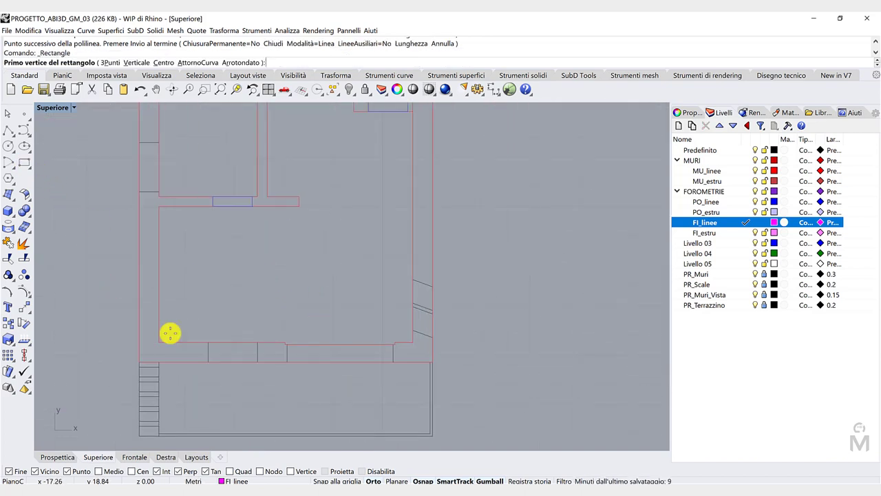
pyautogui.scroll(2, 170, 333)
pyautogui.click(218, 342)
pyautogui.click(292, 371)
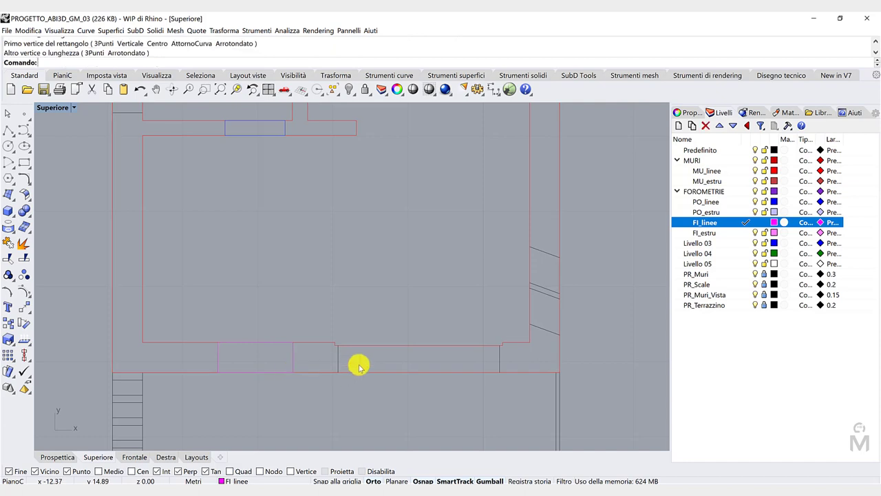
# Draw a rectangle over the large rebated window opening in the third plan's lower outer wall
pyautogui.press('Return')
pyautogui.click(338, 344)
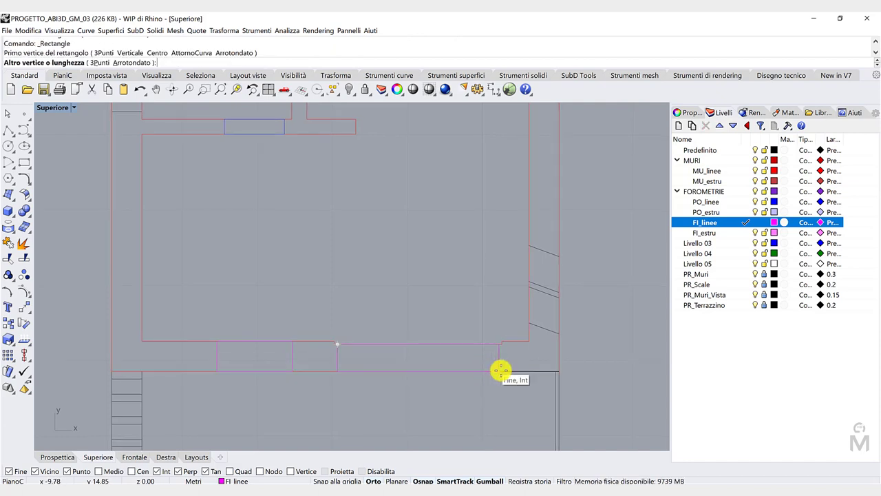
pyautogui.click(500, 370)
# Trace the upper left room's window opening in the third plan's left outer wall with a rectangle
pyautogui.scroll(-2, 234, 265)
pyautogui.scroll(2, 219, 237)
pyautogui.press('Return')
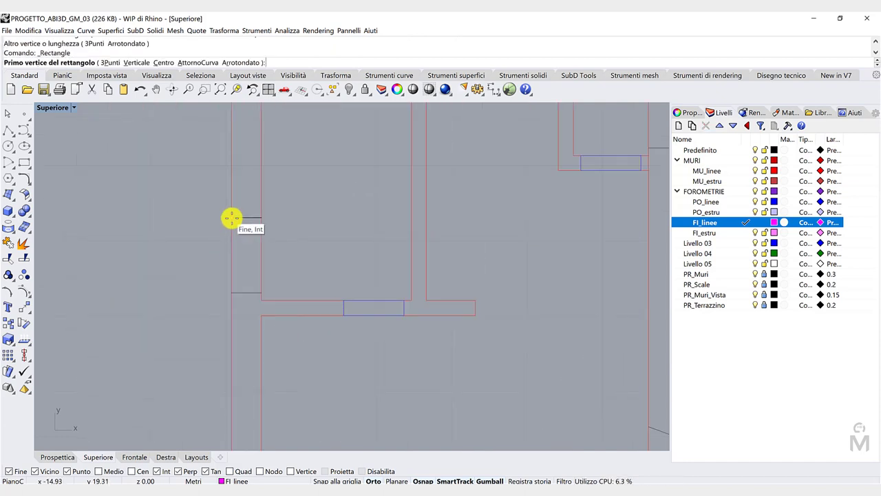
pyautogui.click(232, 218)
pyautogui.click(261, 293)
# Trace the window opening below the stairs in the third plan's right outer wall with a rectangle
pyautogui.scroll(-5, 272, 270)
pyautogui.moveTo(269, 270); pyautogui.dragTo(149, 274, button='right')
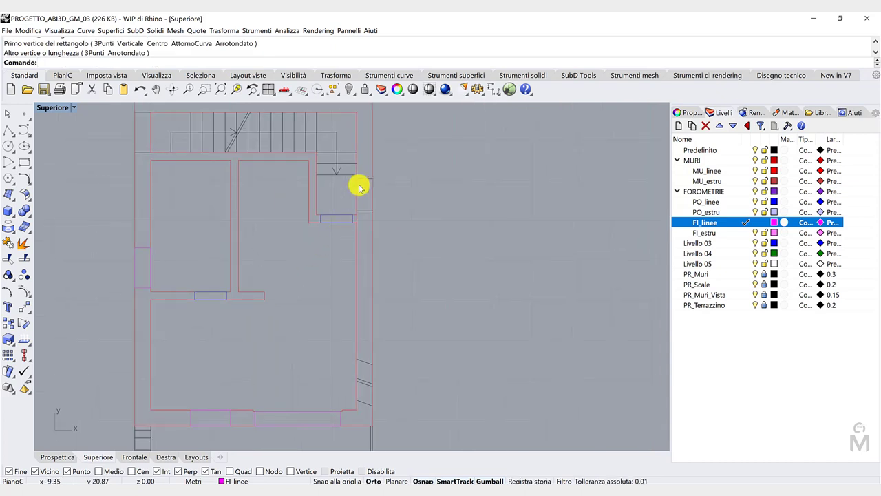
pyautogui.scroll(6, 358, 182)
pyautogui.rightClick(360, 173)
pyautogui.click(355, 173)
pyautogui.click(384, 232)
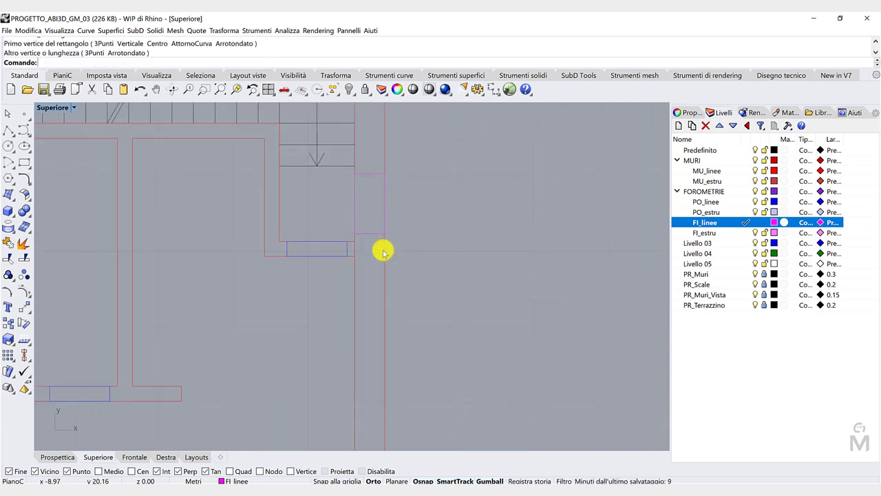
# Trace the upper slanted window opening in the third plan's right outer wall with a closed polyline
pyautogui.scroll(-2, 360, 309)
pyautogui.scroll(3, 311, 296)
pyautogui.click(18, 135)
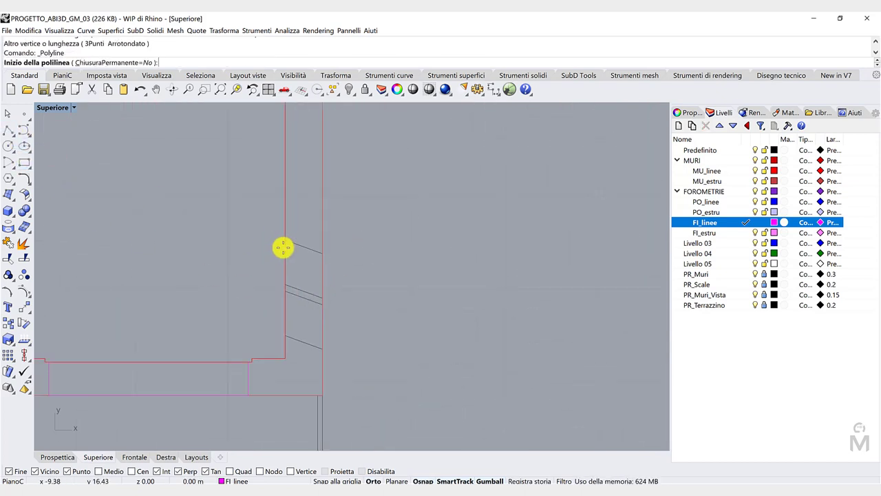
pyautogui.click(286, 241)
pyautogui.click(322, 253)
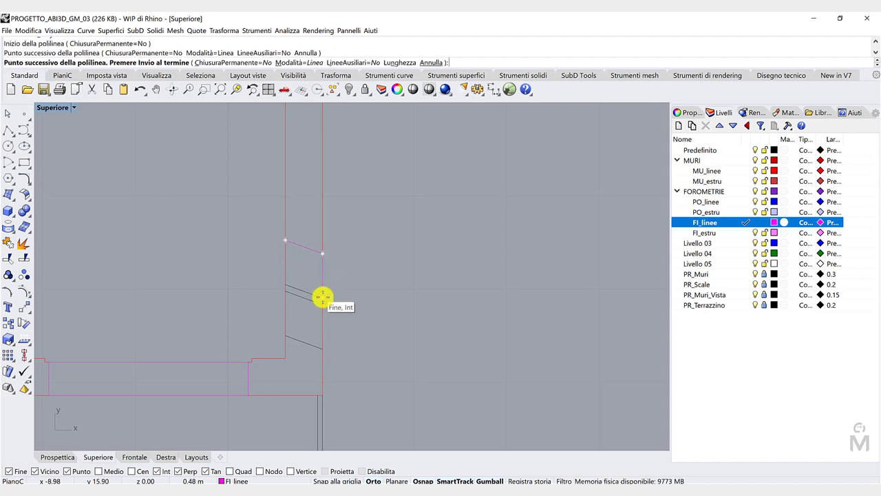
pyautogui.click(322, 298)
pyautogui.click(287, 282)
pyautogui.click(285, 239)
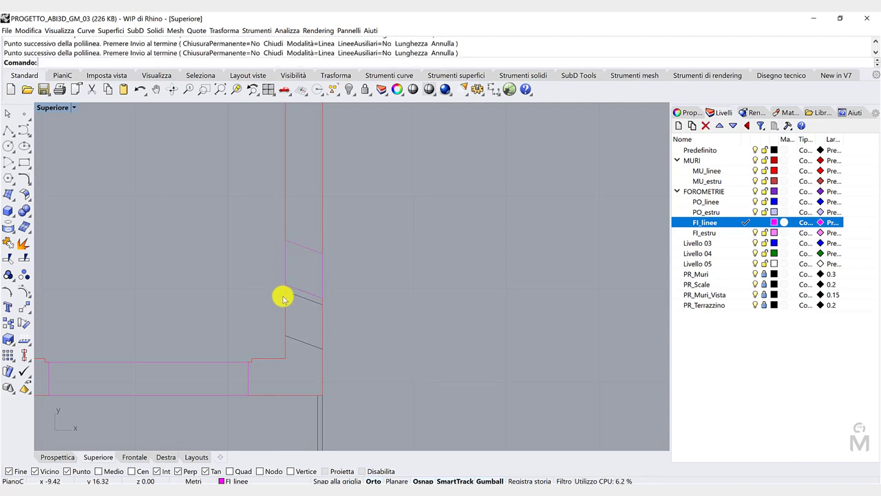
# Trace the lower slanted window opening in the third plan's right outer wall with a closed polyline
pyautogui.rightClick(283, 302)
pyautogui.click(286, 291)
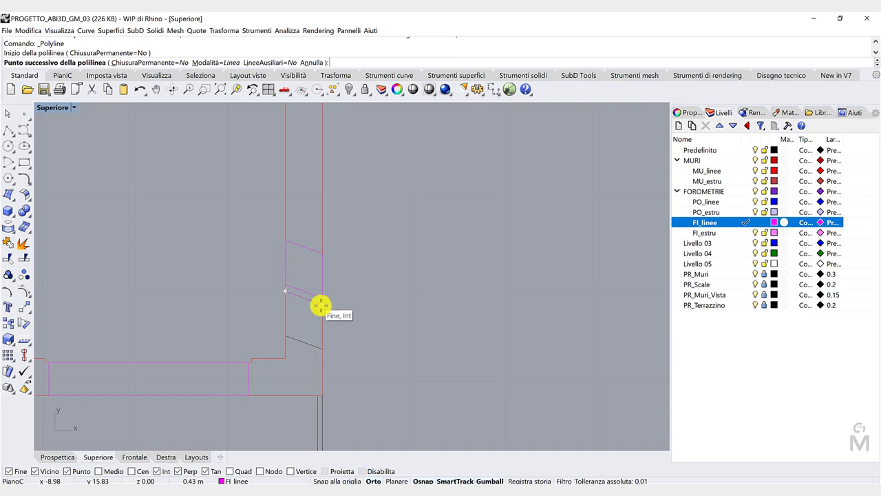
pyautogui.click(320, 305)
pyautogui.click(322, 348)
pyautogui.click(286, 336)
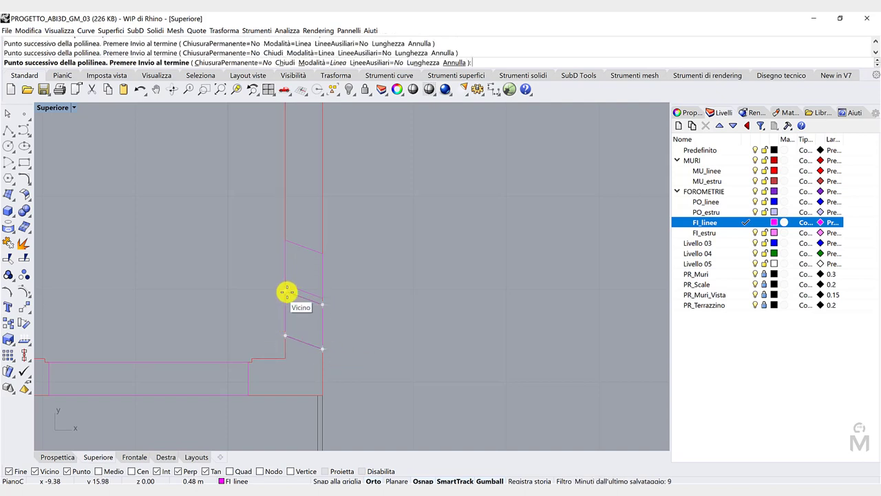
pyautogui.click(287, 292)
# Draw a rectangle over the stairwell window opening in the third plan's left outer wall
pyautogui.scroll(-8, 261, 315)
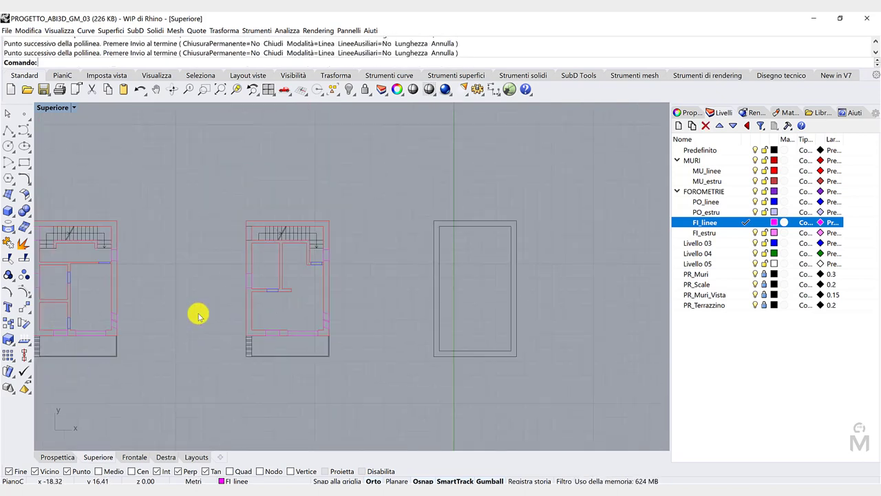
pyautogui.scroll(5, 237, 235)
pyautogui.click(25, 163)
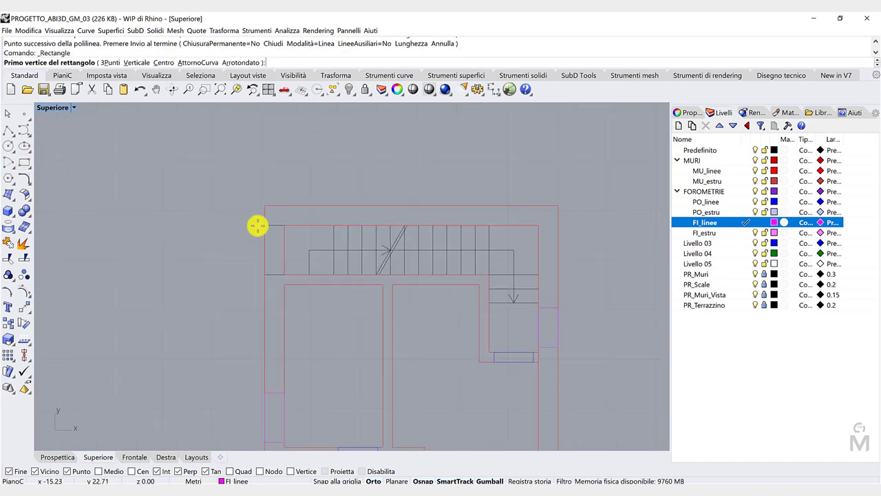
pyautogui.click(265, 226)
pyautogui.click(285, 275)
# Review the wall, door and window outlines traced on the floor plans for completeness
pyautogui.scroll(-10, 262, 281)
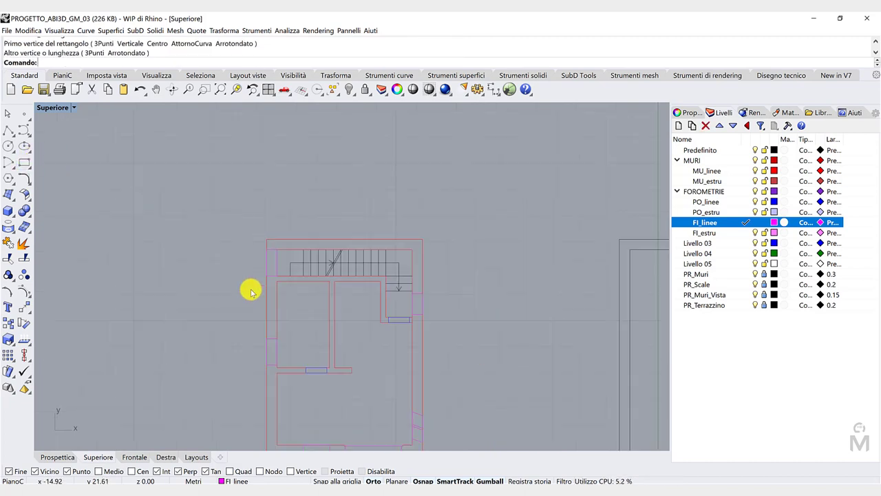
pyautogui.moveTo(256, 292); pyautogui.dragTo(350, 274, button='right')
pyautogui.moveTo(111, 314); pyautogui.dragTo(338, 307, button='right')
pyautogui.scroll(5, 186, 310)
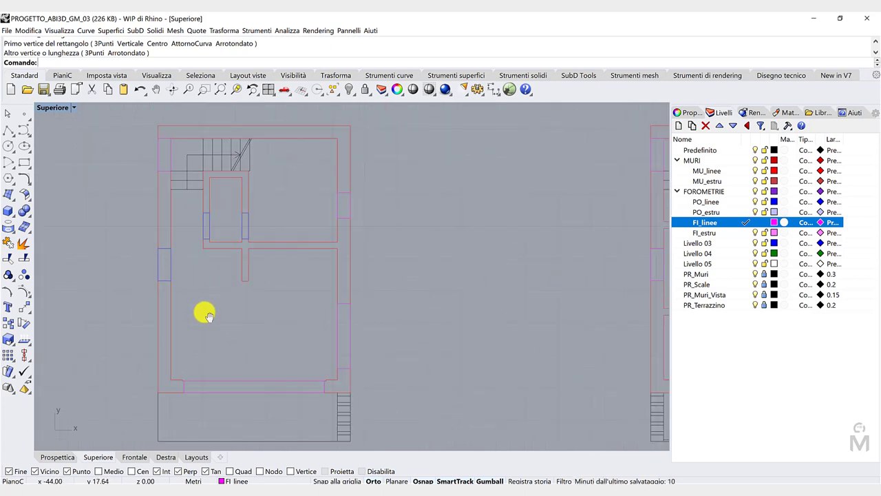
pyautogui.click(706, 351)
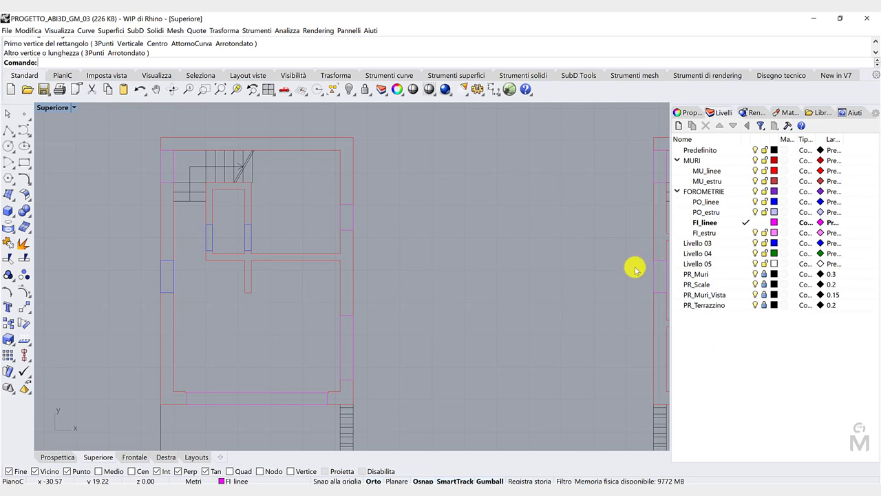
pyautogui.moveTo(462, 307); pyautogui.dragTo(438, 285, button='right')
pyautogui.scroll(-2, 442, 263)
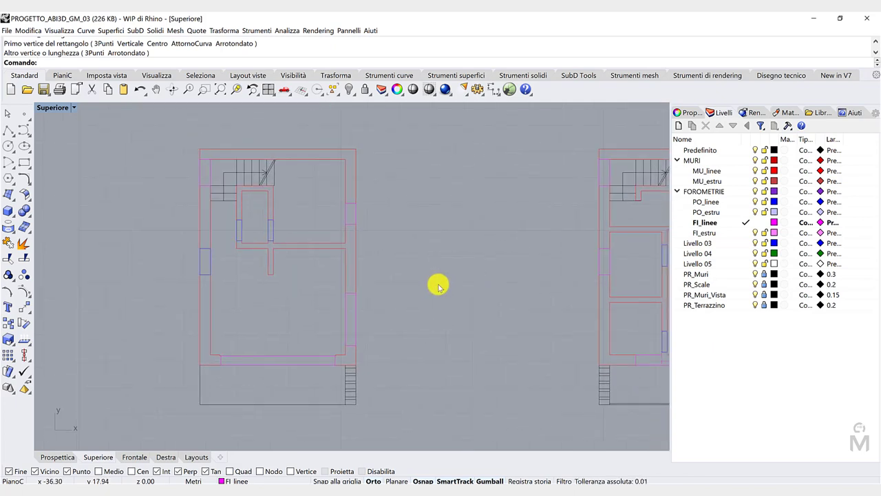
pyautogui.scroll(-2, 446, 282)
pyautogui.moveTo(463, 282); pyautogui.dragTo(379, 282, button='right')
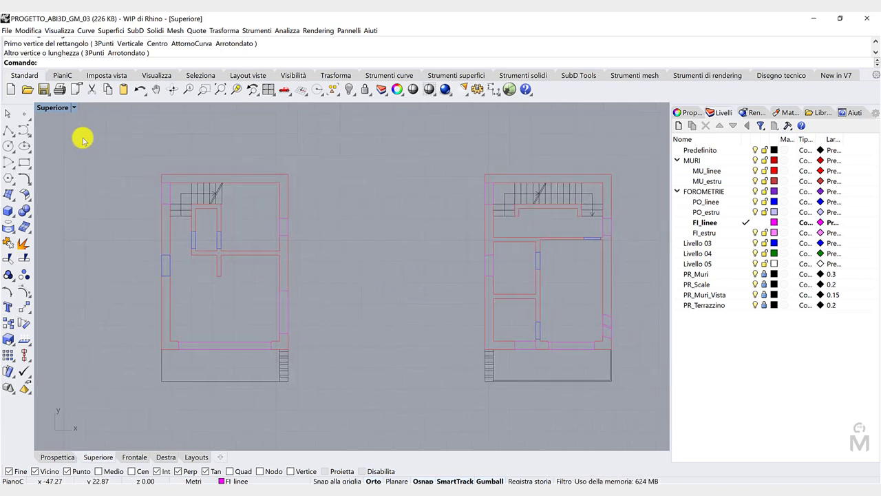
# Display the perspective view at full size, make FI_estru the current layer and hide the MU_linee layer
pyautogui.doubleClick(63, 108)
pyautogui.moveTo(450, 228); pyautogui.dragTo(494, 237, button='right')
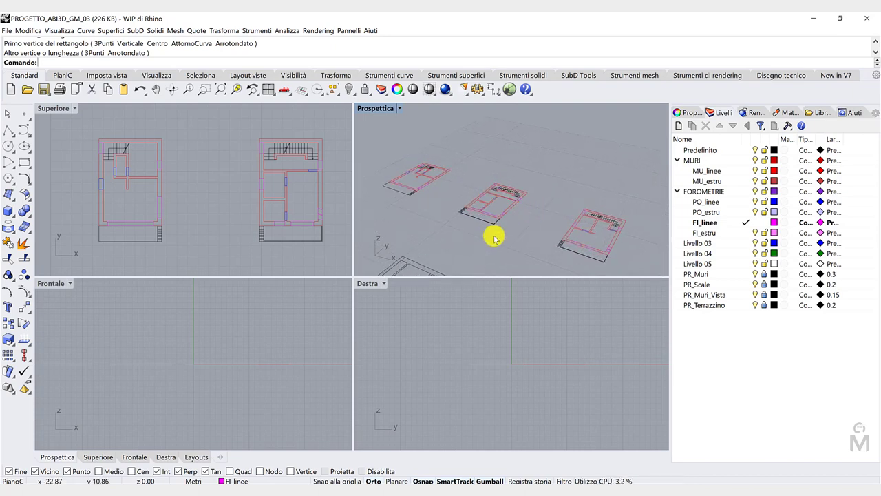
pyautogui.doubleClick(378, 112)
pyautogui.click(813, 346)
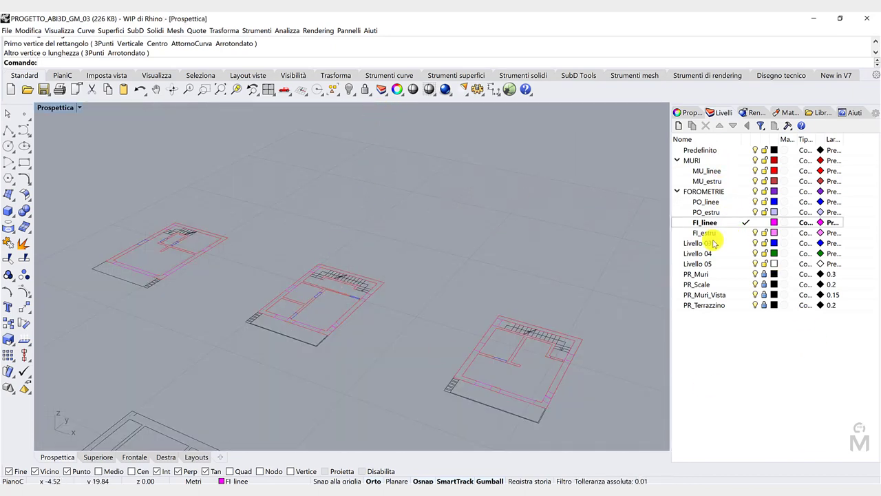
pyautogui.moveTo(236, 301); pyautogui.dragTo(53, 416, button='right')
pyautogui.scroll(8, 52, 417)
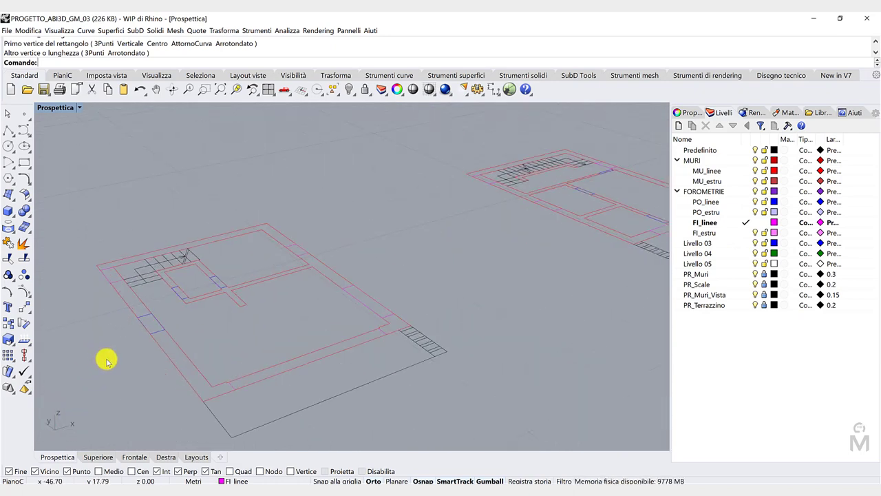
pyautogui.scroll(-6, 512, 262)
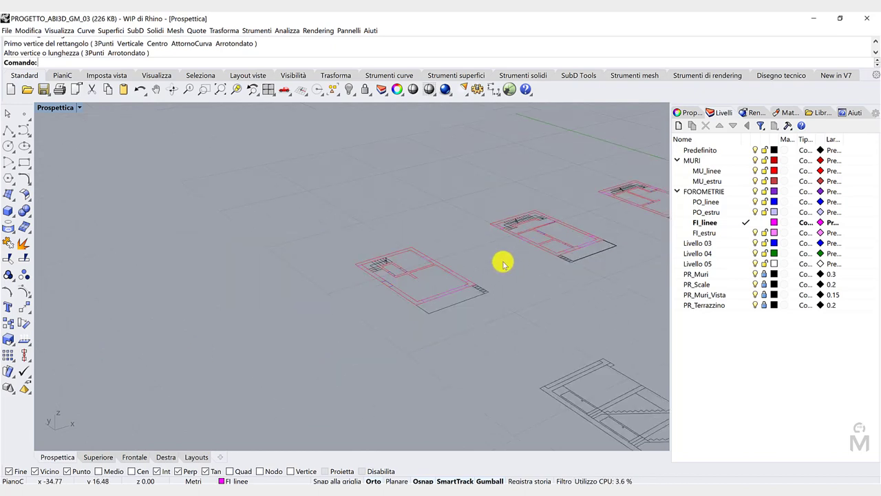
pyautogui.scroll(2, 589, 240)
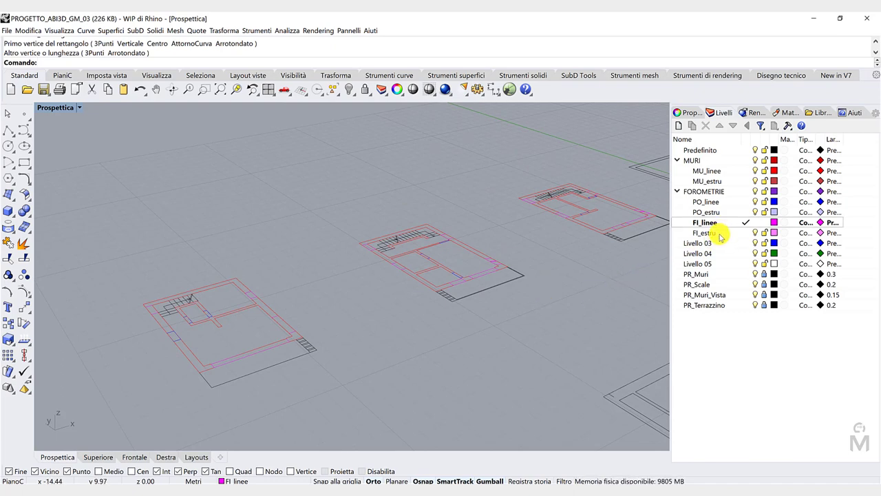
pyautogui.click(743, 233)
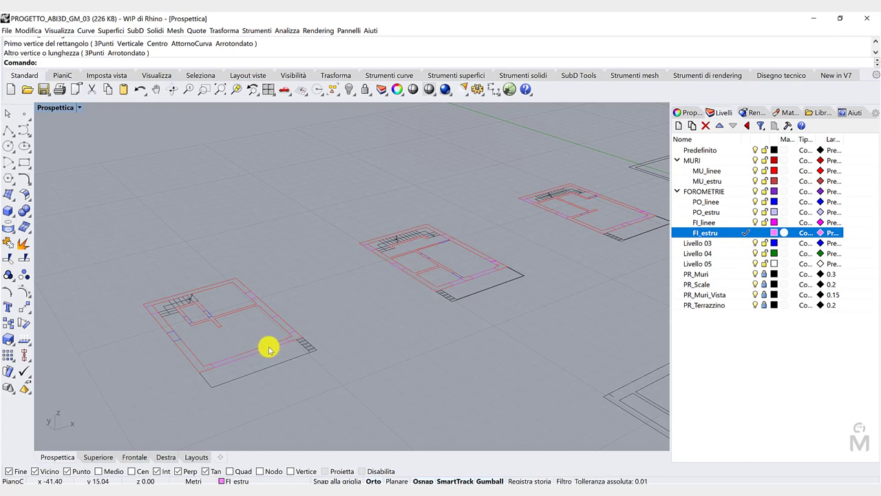
pyautogui.click(754, 172)
# Extrude the window outlines in the lower outer walls of all three plans 2.7 m as closed solids, shown in shaded display
pyautogui.moveTo(350, 393); pyautogui.dragTo(441, 326, button='right')
pyautogui.scroll(3, 570, 318)
pyautogui.moveTo(202, 311); pyautogui.dragTo(279, 325)
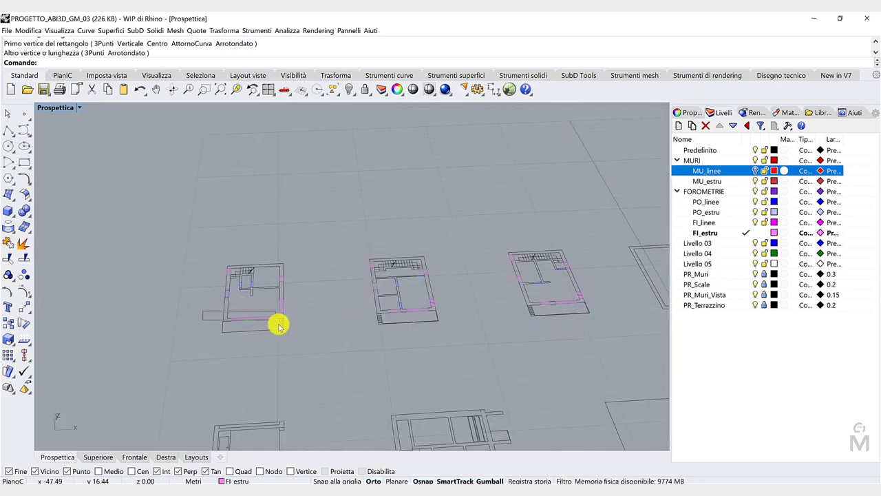
pyautogui.click(102, 456)
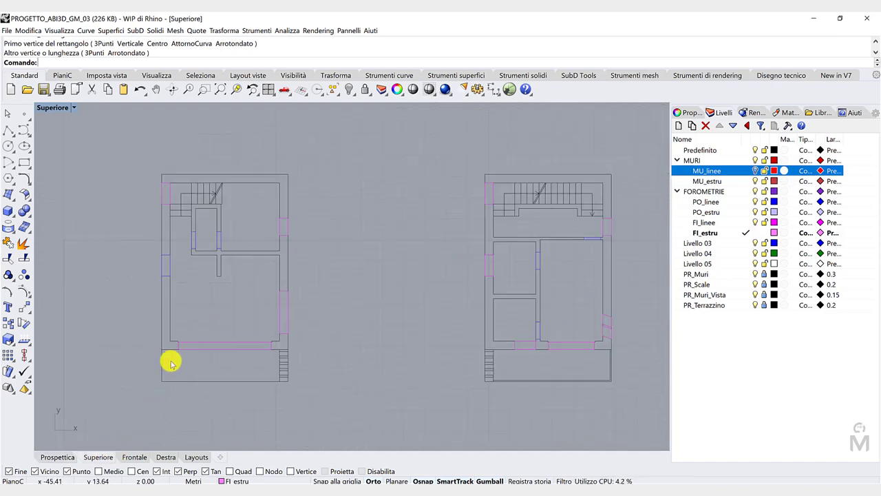
pyautogui.scroll(-3, 129, 338)
pyautogui.moveTo(130, 336); pyautogui.dragTo(472, 348)
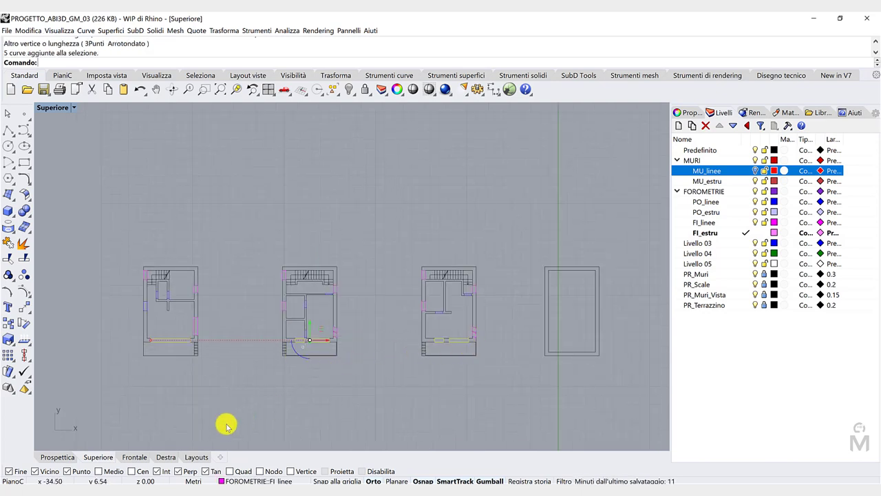
pyautogui.click(62, 457)
pyautogui.moveTo(89, 437); pyautogui.dragTo(235, 216, button='right')
pyautogui.click(452, 76)
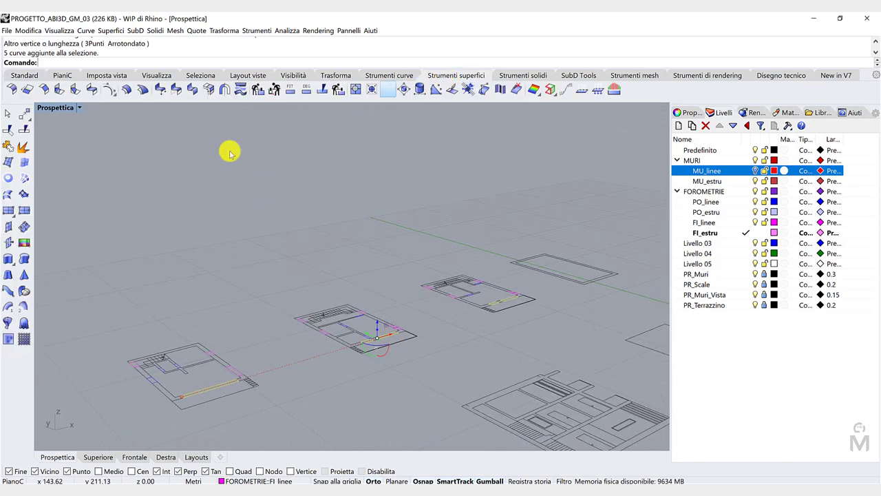
pyautogui.click(9, 259)
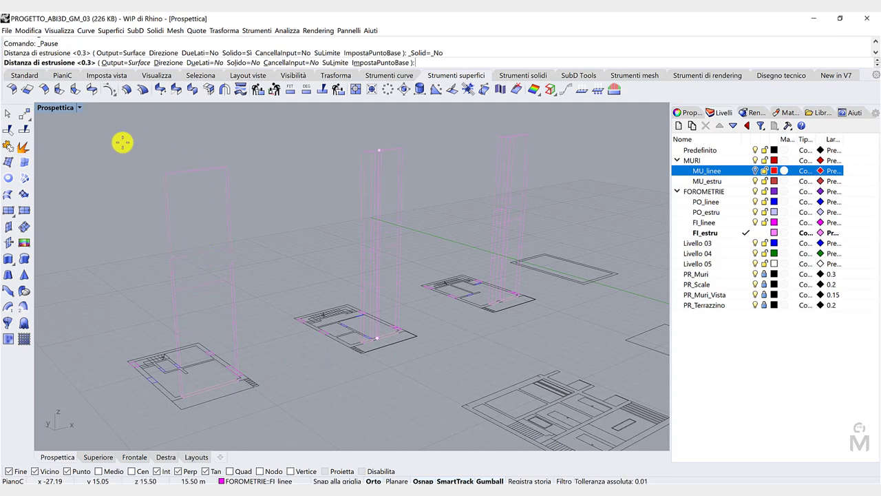
pyautogui.click(79, 107)
pyautogui.click(74, 153)
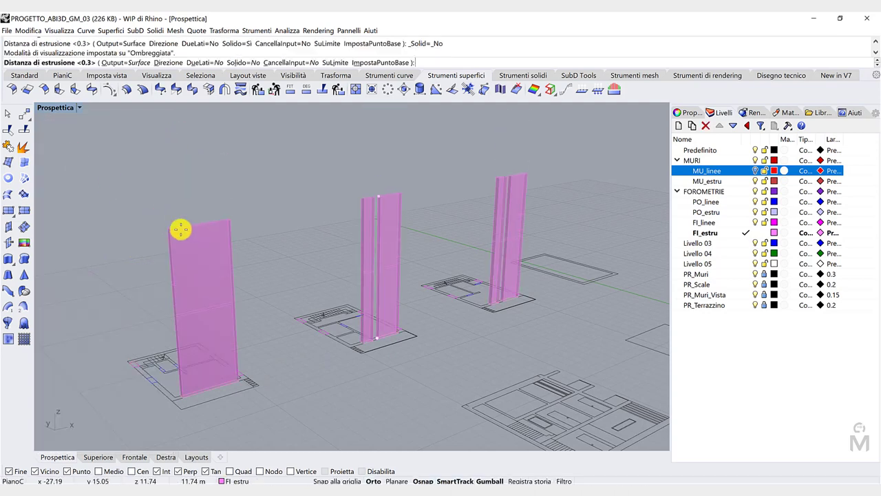
pyautogui.click(240, 63)
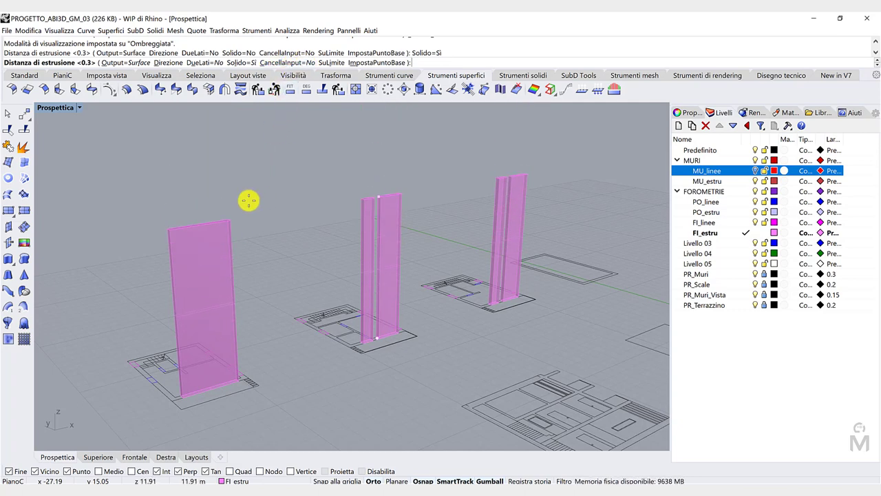
pyautogui.write('2.7')
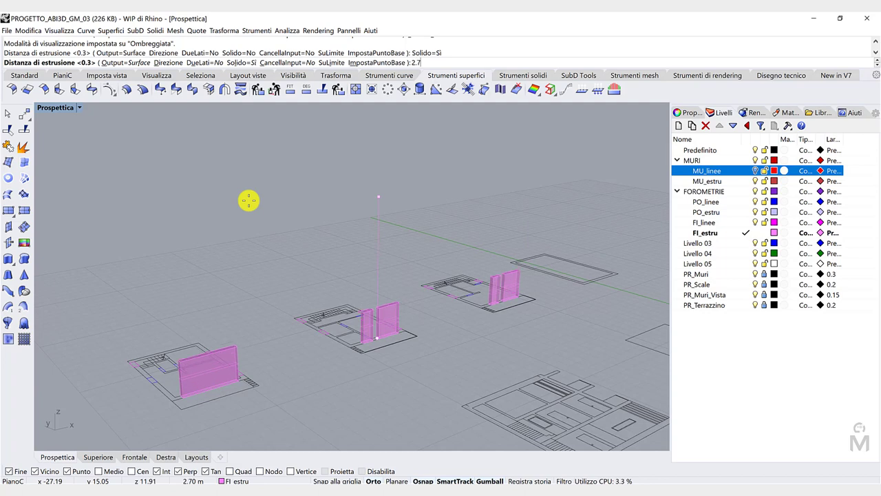
pyautogui.press('Return')
# Raise the stairwell window outline in the first plan's outer wall vertically by a numeric distance
pyautogui.moveTo(207, 239); pyautogui.dragTo(145, 378, button='right')
pyautogui.click(185, 364)
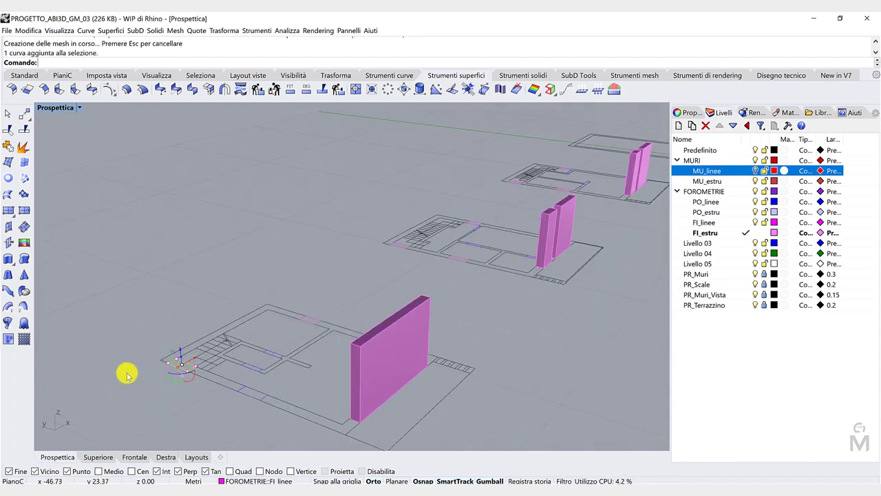
pyautogui.click(181, 352)
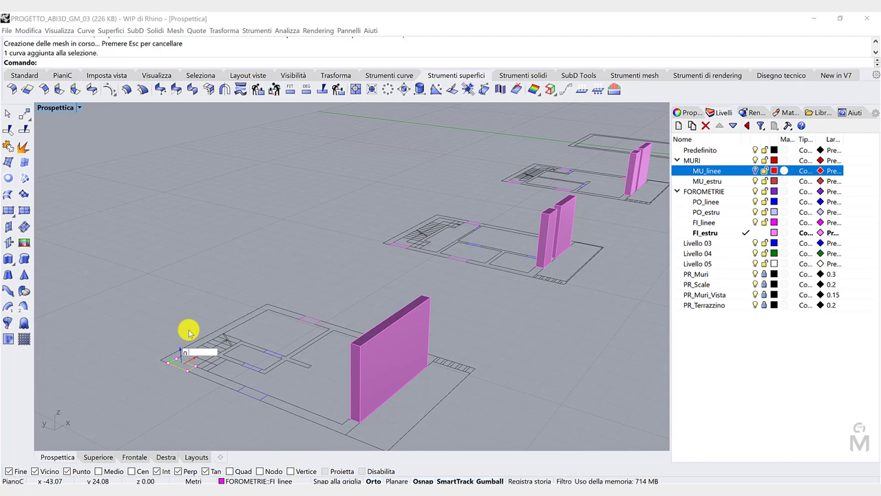
pyautogui.press('Return')
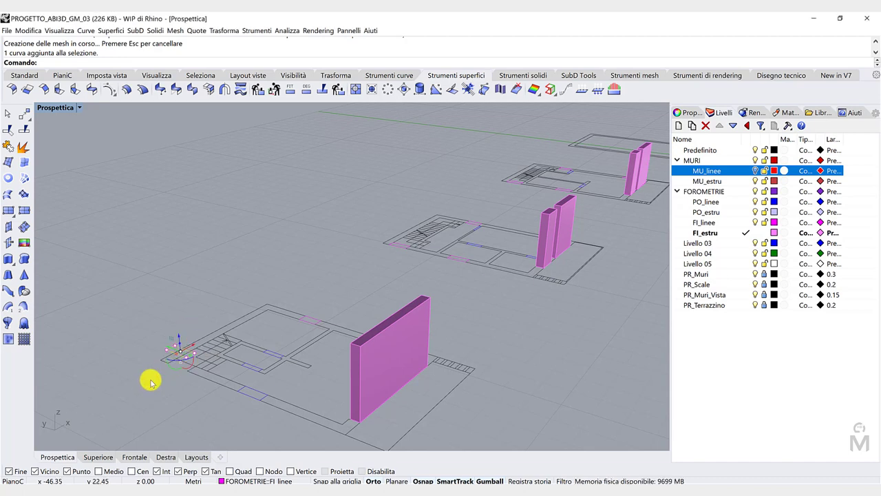
pyautogui.moveTo(150, 386); pyautogui.dragTo(156, 372, button='right')
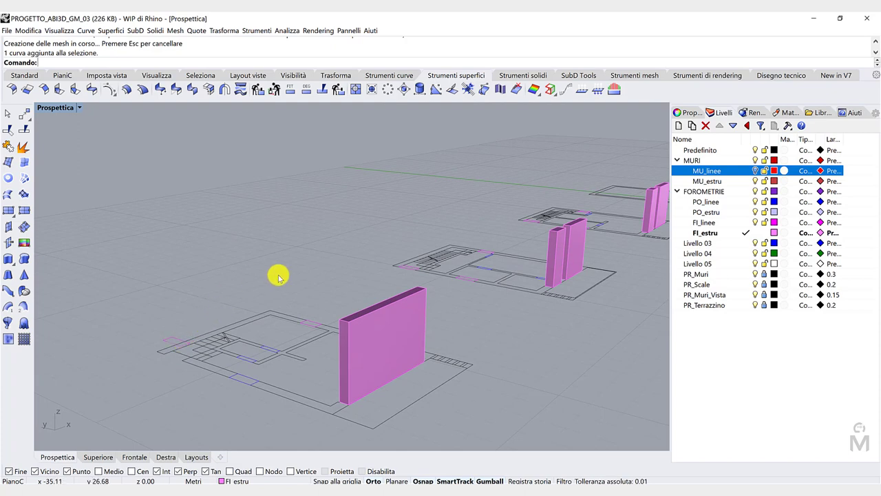
pyautogui.moveTo(278, 277)
pyautogui.mouseDown(button='right')
pyautogui.moveTo(299, 261)
pyautogui.moveTo(256, 263)
pyautogui.moveTo(294, 259)
pyautogui.moveTo(283, 267)
pyautogui.mouseUp(button='right')
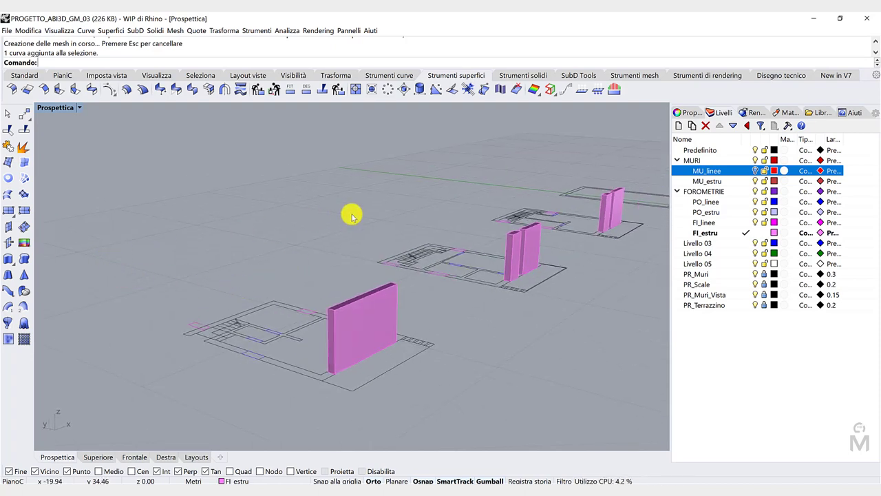
# Extrude the stairwell window outlines of the first and second plans 2.7 m as closed solids
pyautogui.moveTo(352, 216); pyautogui.dragTo(423, 218, button='right')
pyautogui.click(422, 218)
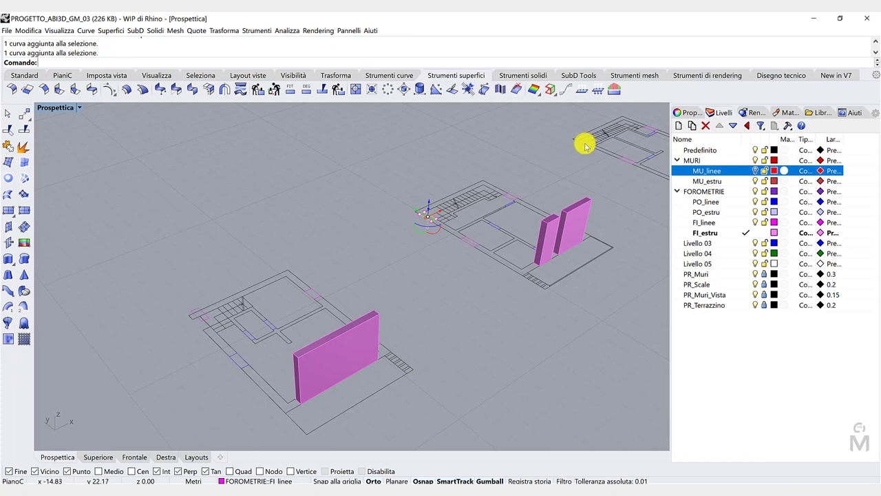
pyautogui.keyDown('shift'); pyautogui.click(583, 144); pyautogui.keyUp('shift')
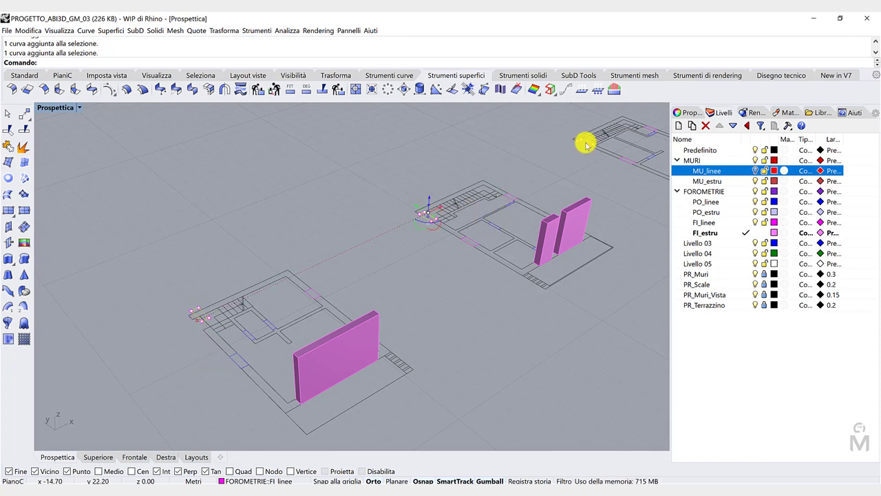
pyautogui.click(24, 256)
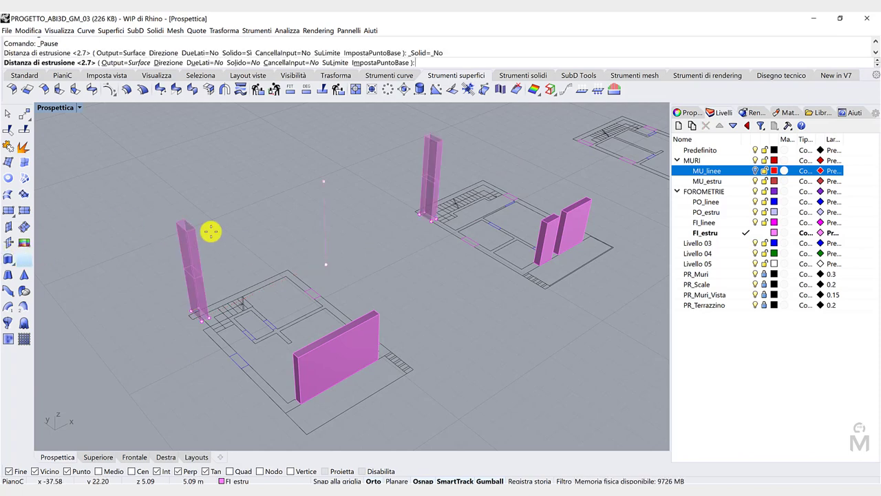
pyautogui.click(241, 62)
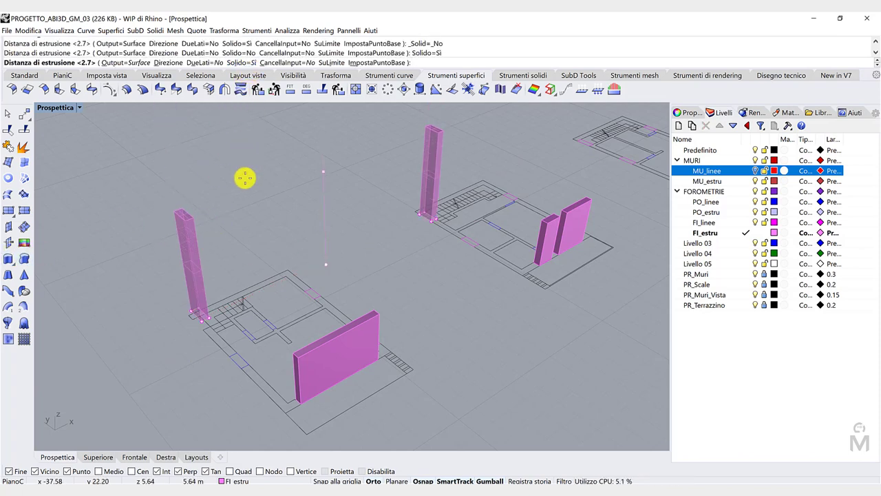
pyautogui.write('2')
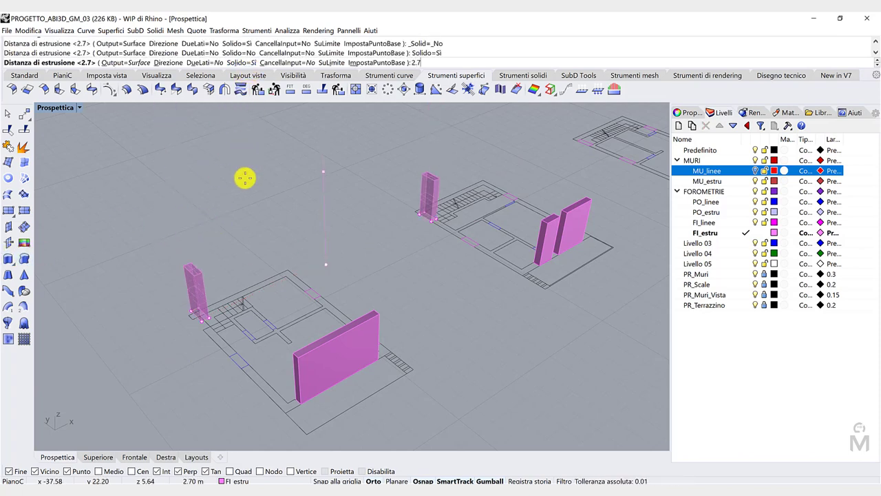
pyautogui.write('.7')
pyautogui.press('Return')
# Examine the extruded windows, the third plan's stairwell window and the roof edge in the stair section drawing
pyautogui.moveTo(286, 192); pyautogui.dragTo(324, 188, button='right')
pyautogui.scroll(7, 599, 172)
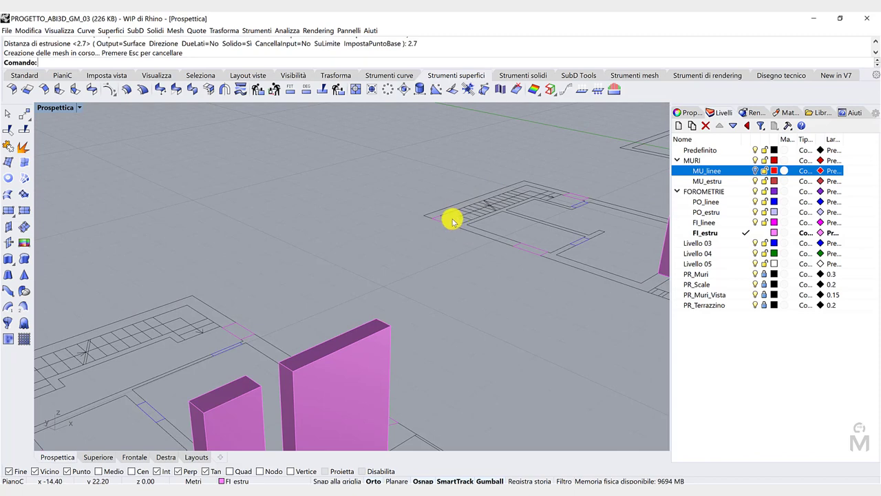
pyautogui.scroll(-8, 431, 234)
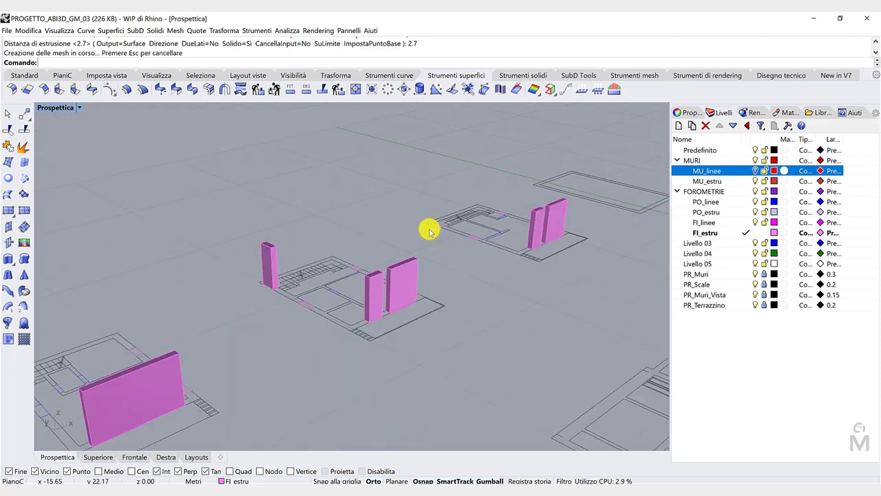
pyautogui.scroll(6, 441, 334)
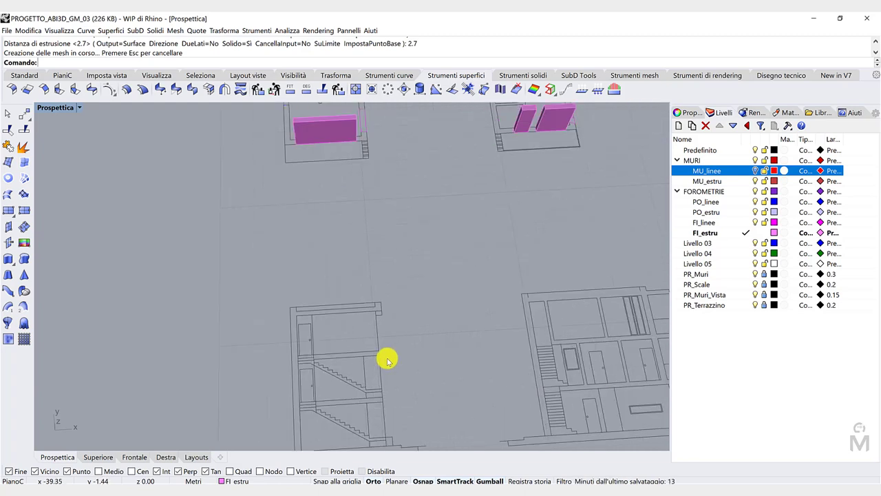
pyautogui.scroll(4, 383, 341)
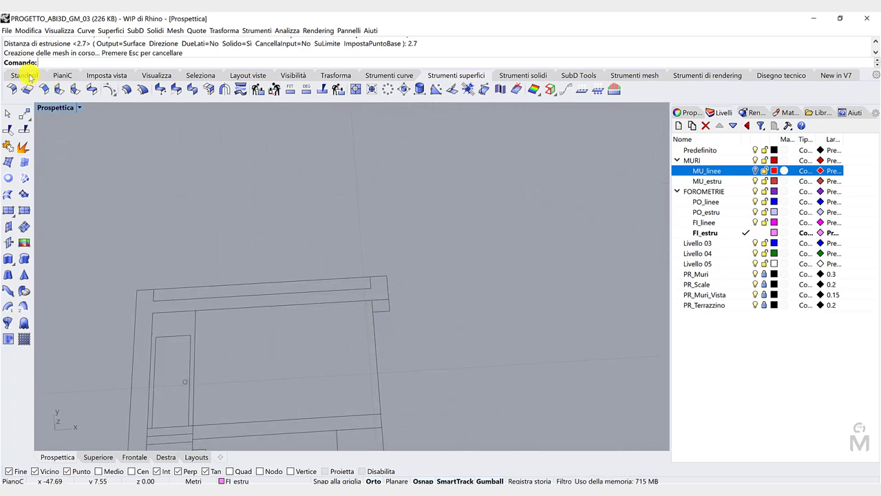
pyautogui.click(131, 457)
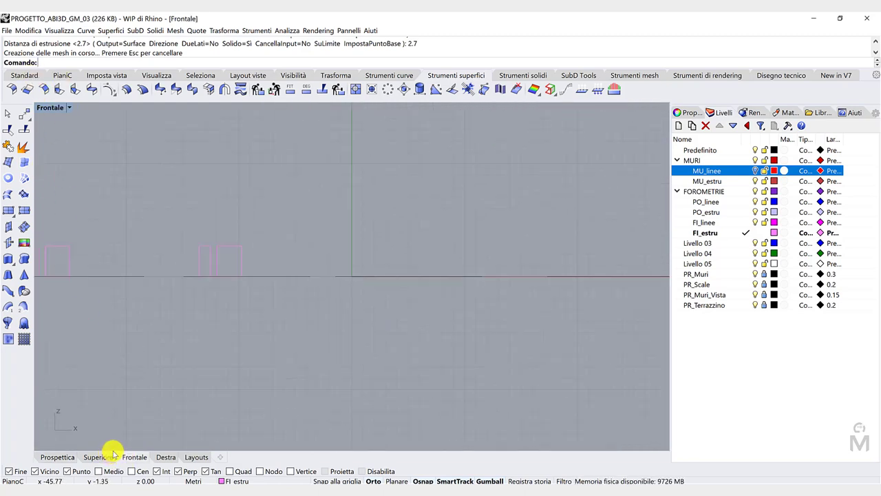
pyautogui.click(103, 456)
pyautogui.scroll(5, 110, 315)
pyautogui.scroll(-12, 193, 319)
pyautogui.moveTo(273, 366); pyautogui.dragTo(287, 269, button='right')
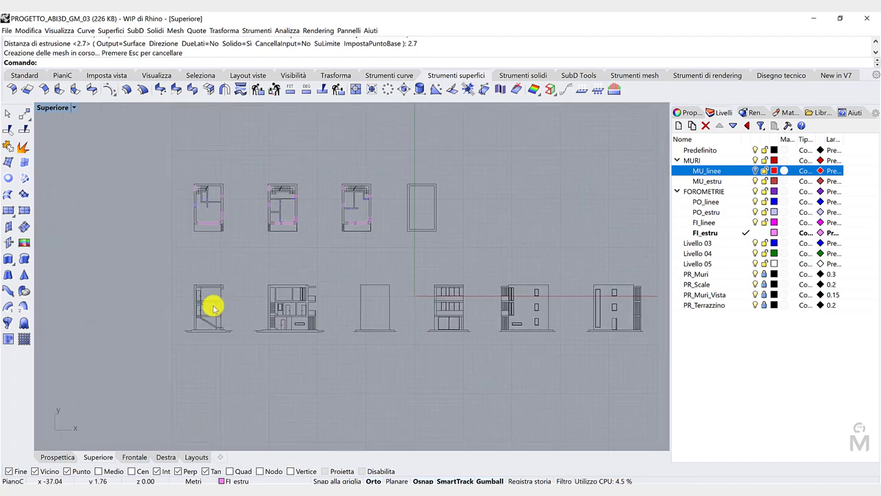
pyautogui.scroll(10, 213, 307)
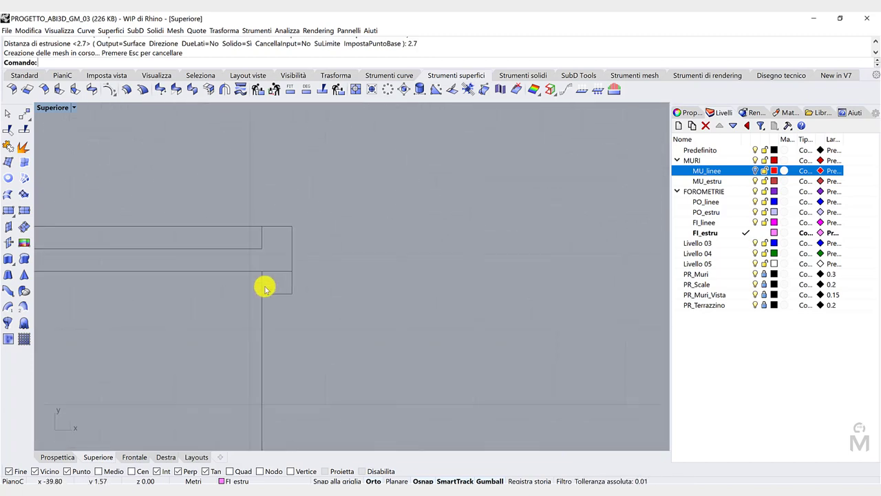
pyautogui.scroll(1, 264, 287)
# Dimension the vertical drop below the ceiling at the roof's right end in the stair section drawing
pyautogui.click(777, 75)
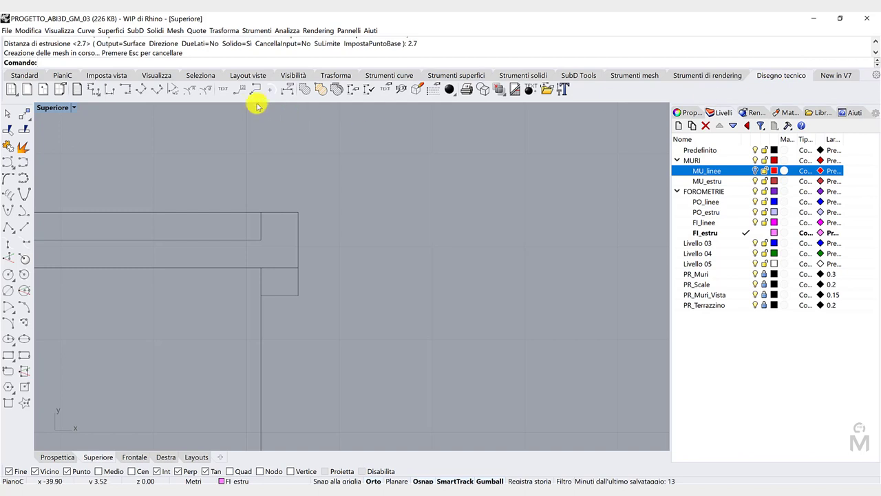
pyautogui.click(128, 91)
pyautogui.click(261, 268)
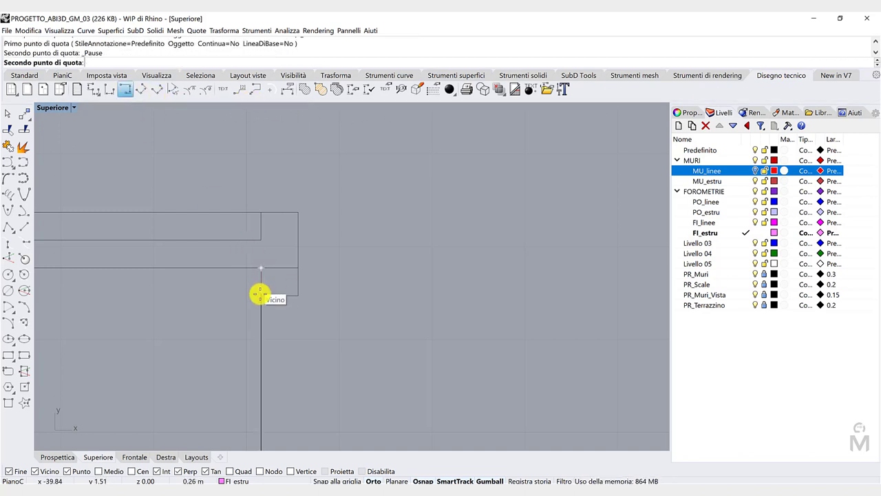
pyautogui.click(261, 295)
pyautogui.click(226, 289)
pyautogui.scroll(-5, 216, 289)
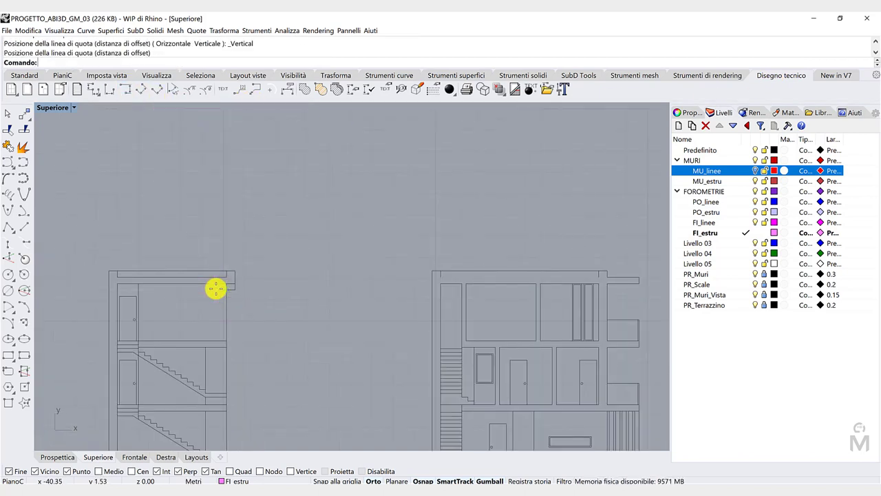
pyautogui.scroll(4, 255, 289)
pyautogui.doubleClick(57, 108)
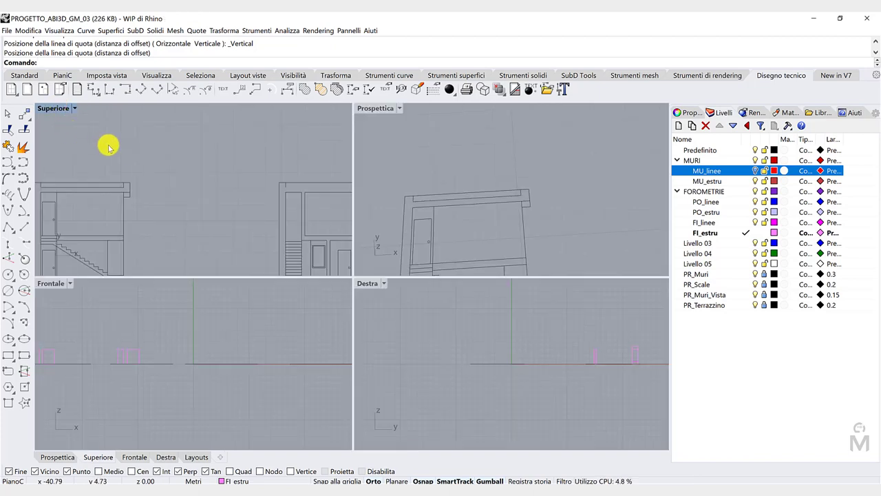
# Extrude the third plan's stairwell window outline 2.4 m as a closed solid
pyautogui.doubleClick(363, 109)
pyautogui.scroll(-10, 370, 148)
pyautogui.moveTo(390, 221); pyautogui.dragTo(416, 128, button='right')
pyautogui.scroll(6, 416, 127)
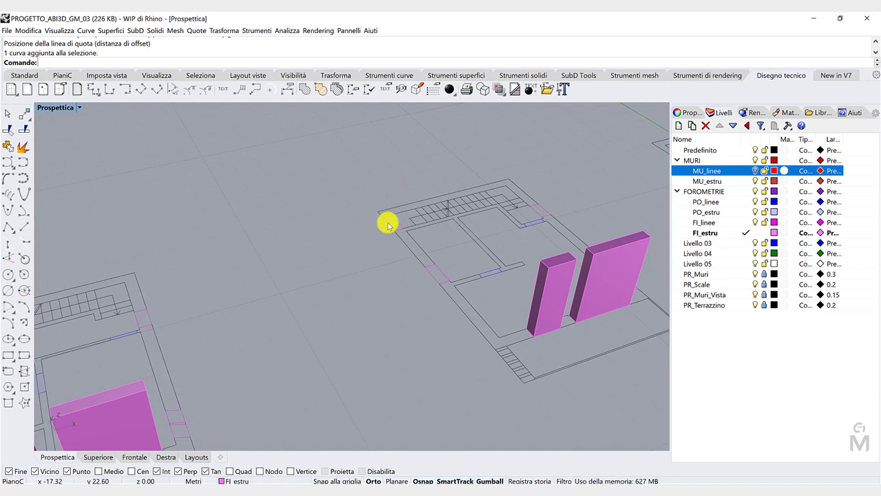
pyautogui.moveTo(387, 224); pyautogui.dragTo(336, 227, button='right')
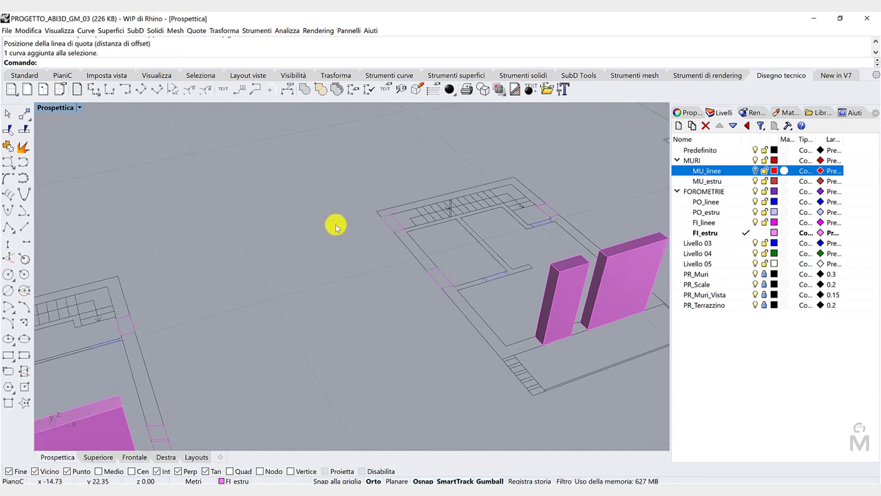
pyautogui.click(395, 222)
pyautogui.click(432, 77)
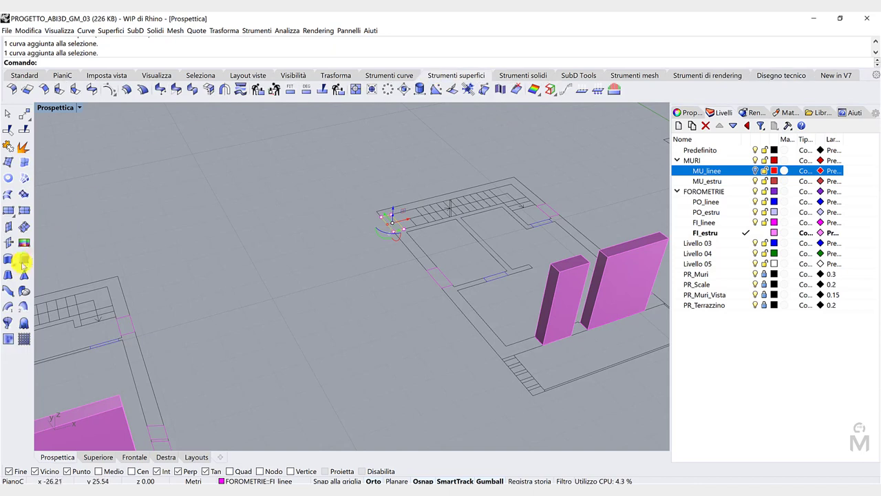
pyautogui.click(247, 63)
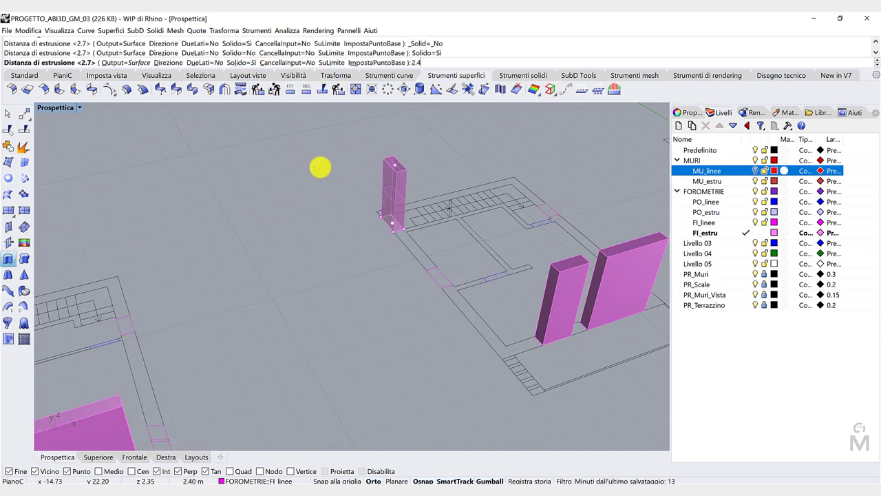
pyautogui.press('Return')
# Switch to the AutoCAD drawing, turn on all layers and examine the window and door size labels in the floor plans
pyautogui.moveTo(312, 205); pyautogui.dragTo(377, 291, button='right')
pyautogui.scroll(-7, 315, 211)
pyautogui.scroll(5, 137, 237)
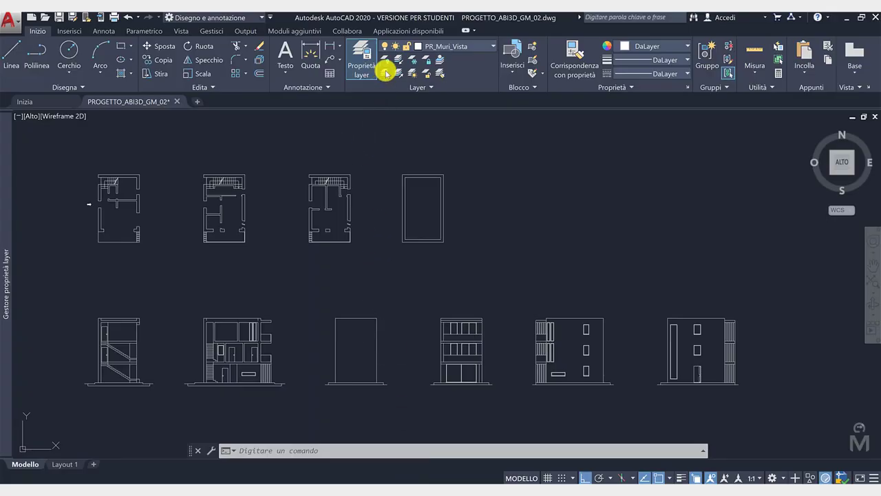
pyautogui.click(384, 71)
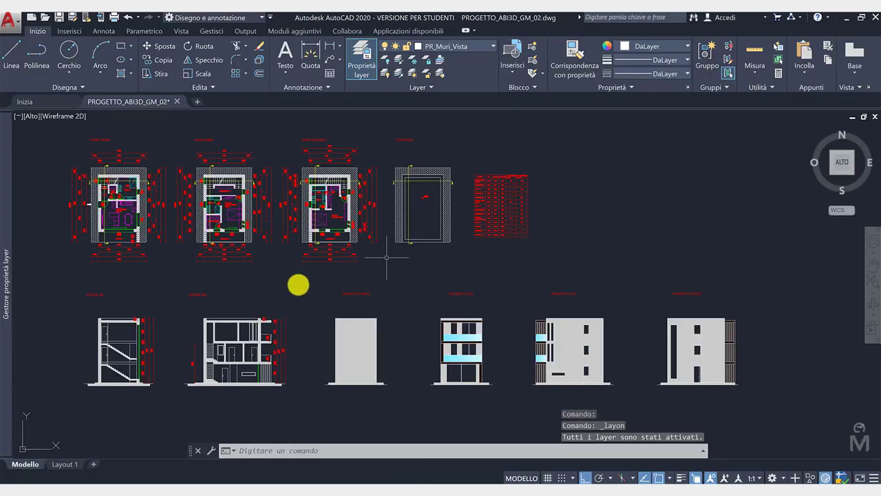
pyautogui.press('Escape')
pyautogui.scroll(7, 103, 204)
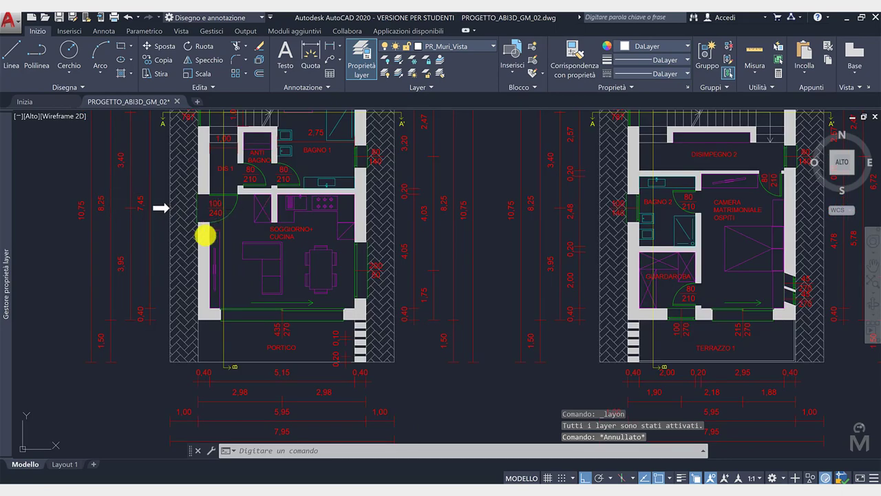
pyautogui.moveTo(356, 230); pyautogui.dragTo(236, 231, button='middle')
pyautogui.moveTo(473, 274); pyautogui.dragTo(354, 264, button='middle')
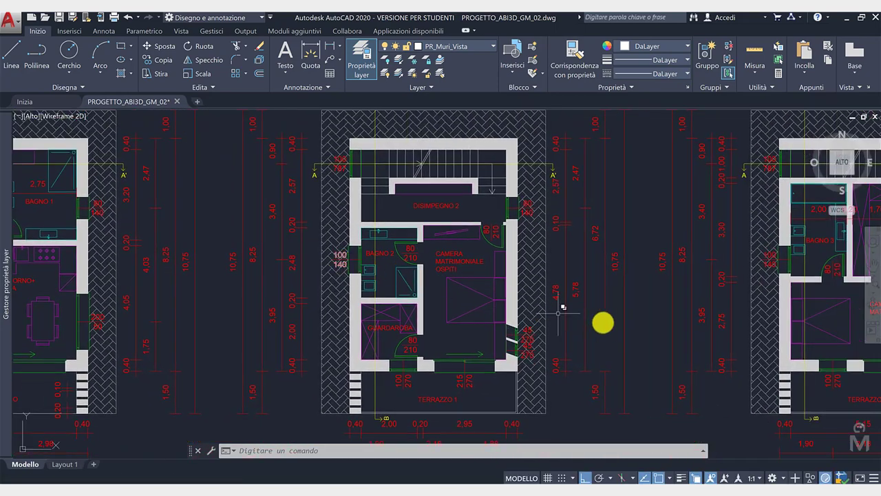
pyautogui.moveTo(626, 332); pyautogui.dragTo(395, 321, button='middle')
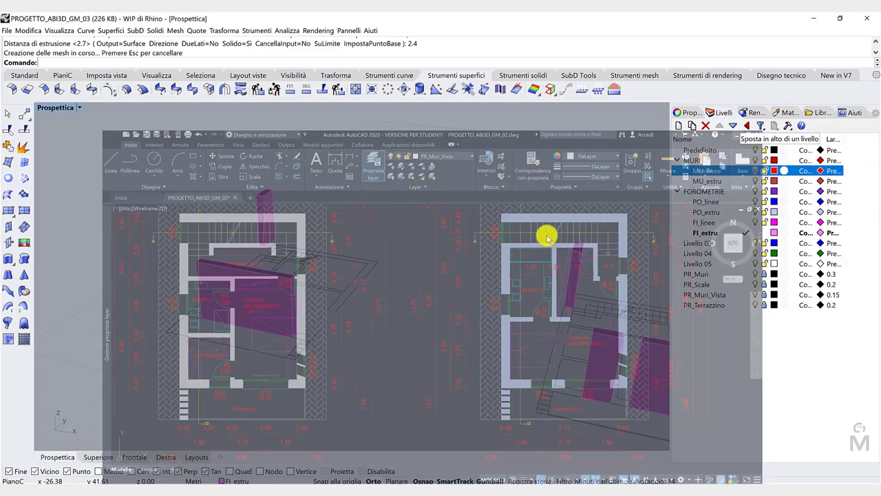
# Back in Rhino, select the side-wall window outlines except the narrow corner pairs in all three plans and raise them 1 m vertically
pyautogui.moveTo(547, 234); pyautogui.dragTo(458, 290, button='right')
pyautogui.click(461, 282)
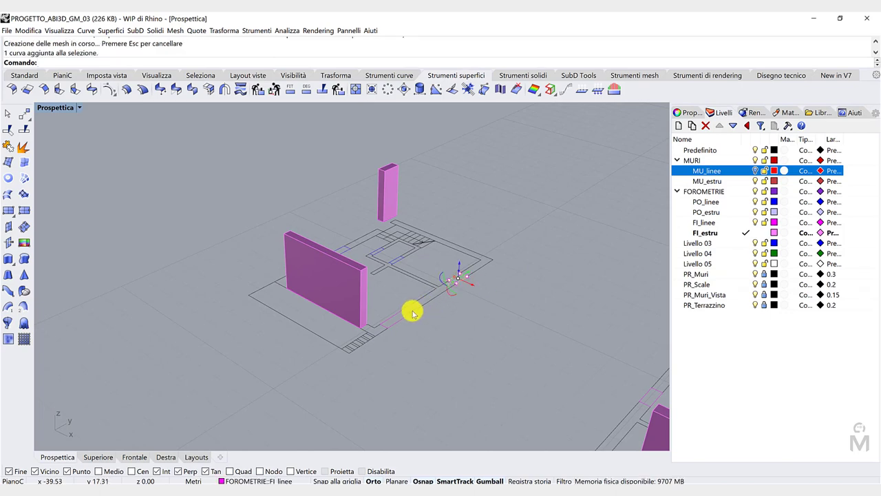
pyautogui.scroll(-4, 413, 314)
pyautogui.scroll(2, 541, 378)
pyautogui.scroll(2, 608, 335)
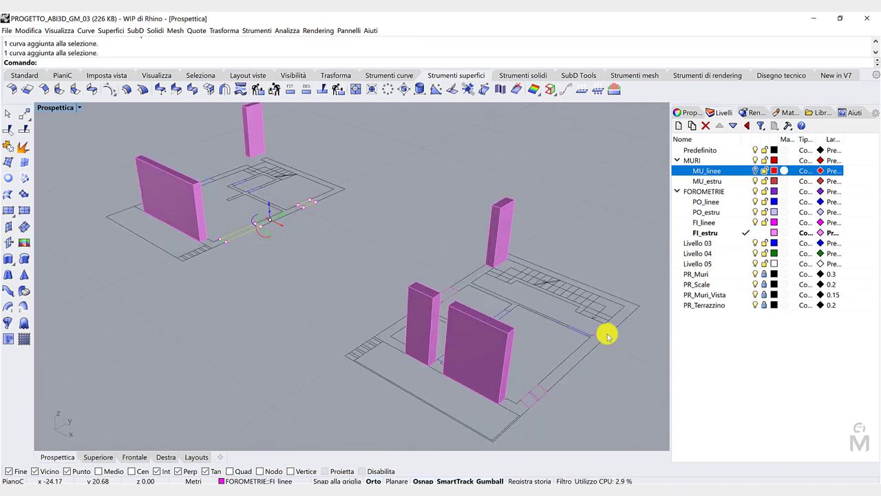
pyautogui.moveTo(463, 317); pyautogui.dragTo(466, 339, button='right')
pyautogui.moveTo(533, 351); pyautogui.dragTo(517, 342, button='right')
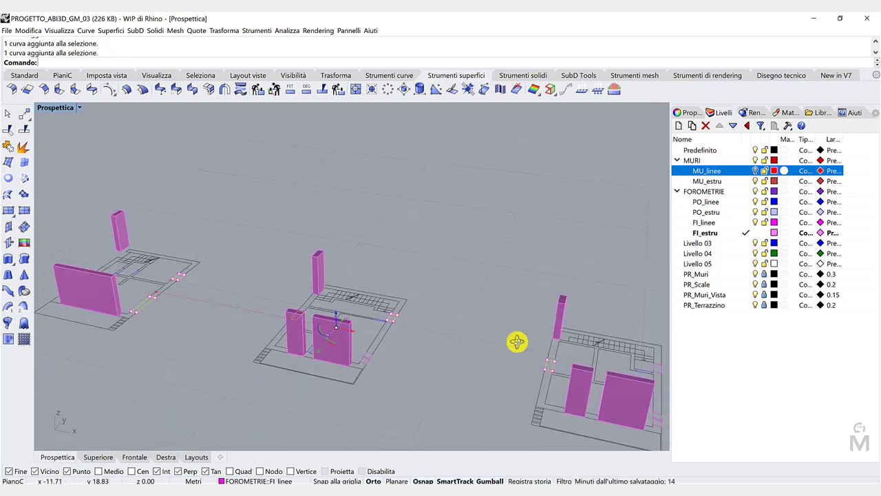
pyautogui.scroll(-8, 522, 342)
pyautogui.moveTo(575, 348); pyautogui.dragTo(586, 317, button='right')
pyautogui.scroll(6, 584, 317)
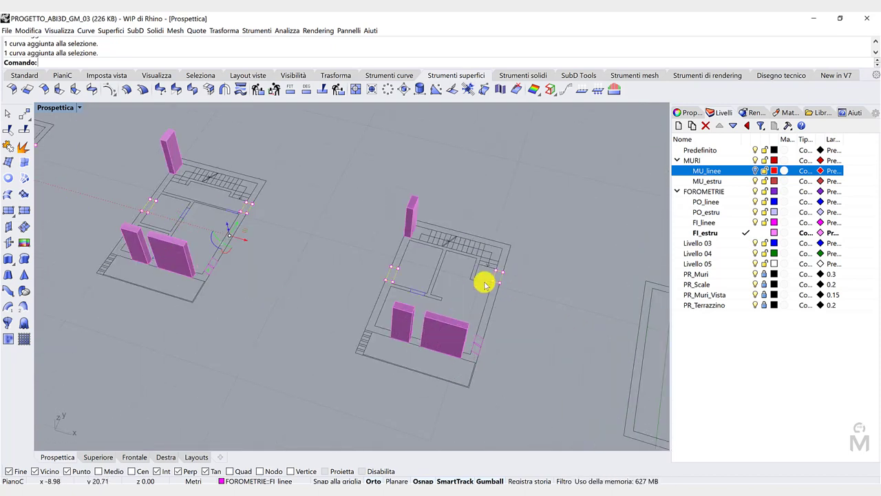
pyautogui.moveTo(485, 285); pyautogui.dragTo(244, 365, button='right')
pyautogui.click(245, 365)
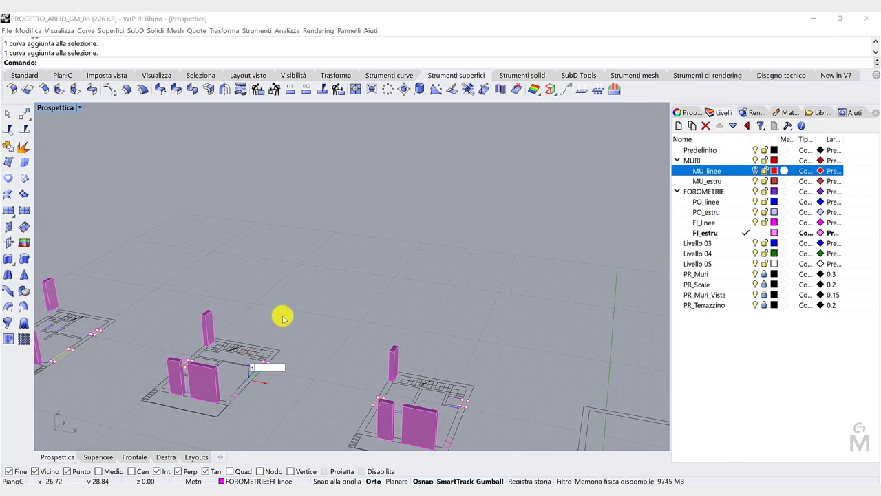
pyautogui.write('1')
pyautogui.press('Return')
# Extrude the raised side-wall window outlines 1.4 m as closed solids
pyautogui.click(12, 259)
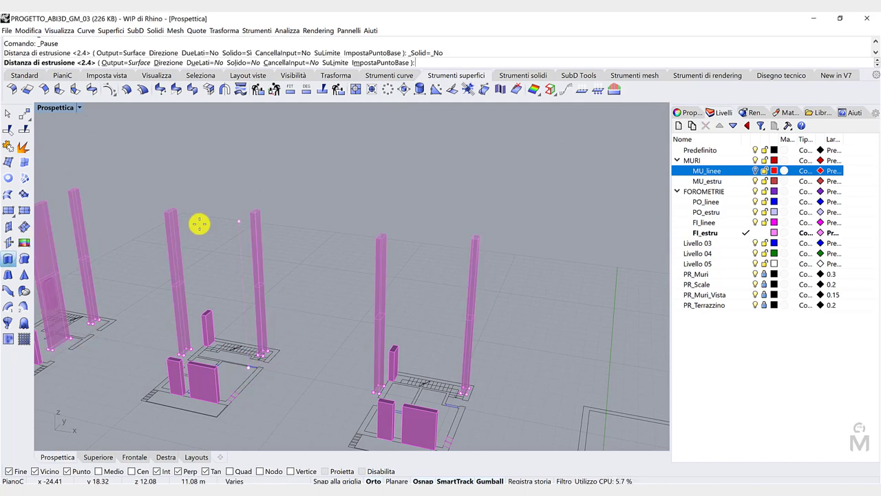
pyautogui.click(243, 64)
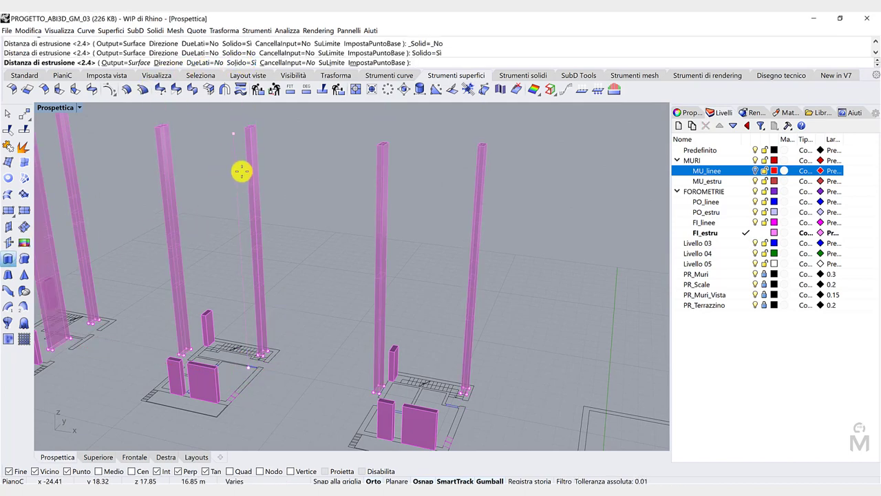
pyautogui.write('1.4')
pyautogui.press('Return')
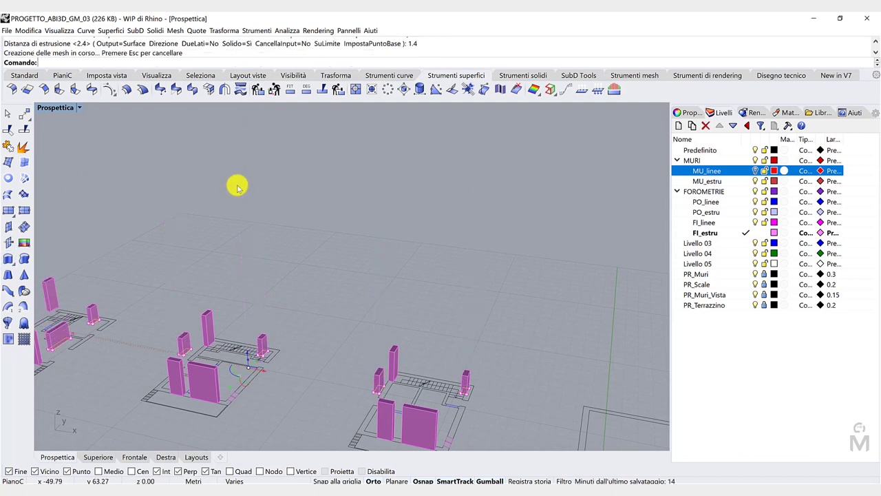
# Extrude the paired narrow window outlines near the terrace corner of the second and third plans 2.7 m as closed solids
pyautogui.moveTo(236, 183); pyautogui.dragTo(230, 218, button='right')
pyautogui.moveTo(229, 279); pyautogui.dragTo(262, 269, button='right')
pyautogui.scroll(6, 262, 269)
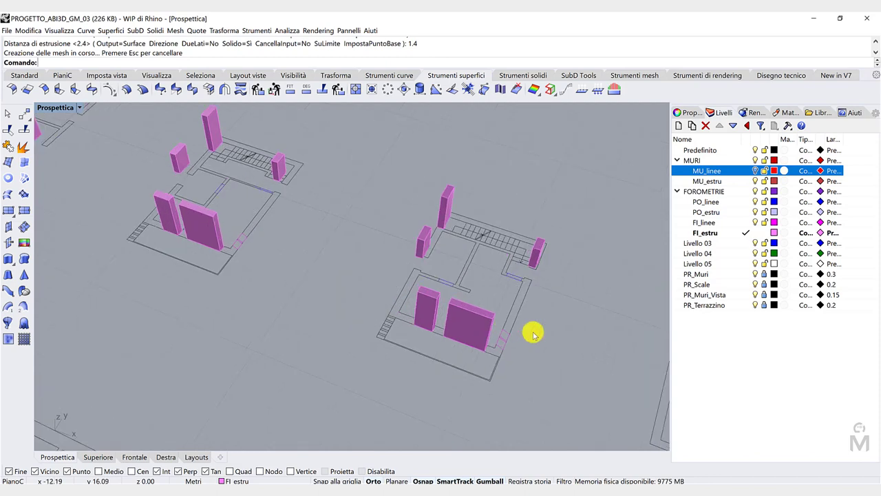
pyautogui.click(499, 330)
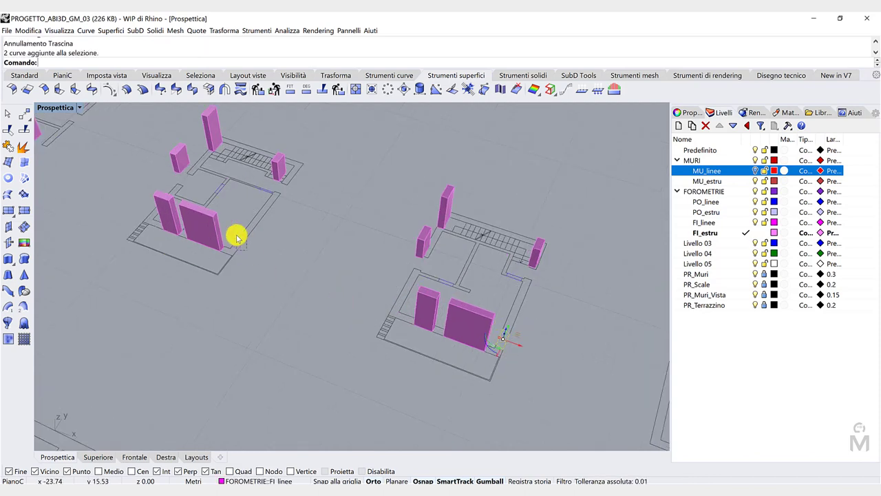
pyautogui.click(8, 260)
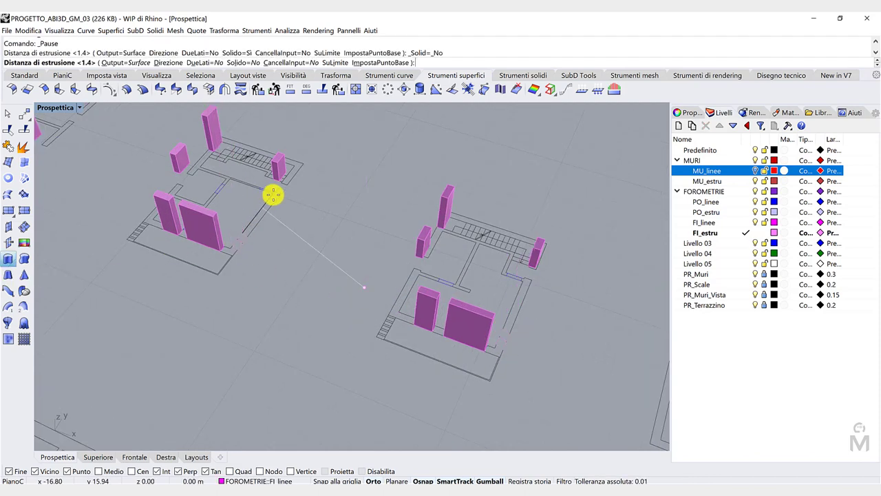
pyautogui.click(238, 62)
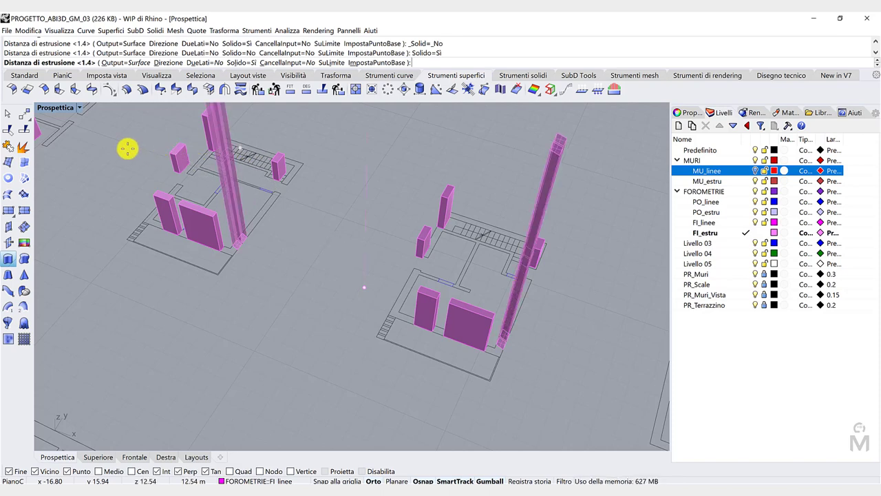
pyautogui.write('2.7')
pyautogui.press('Return')
pyautogui.scroll(-10, 279, 282)
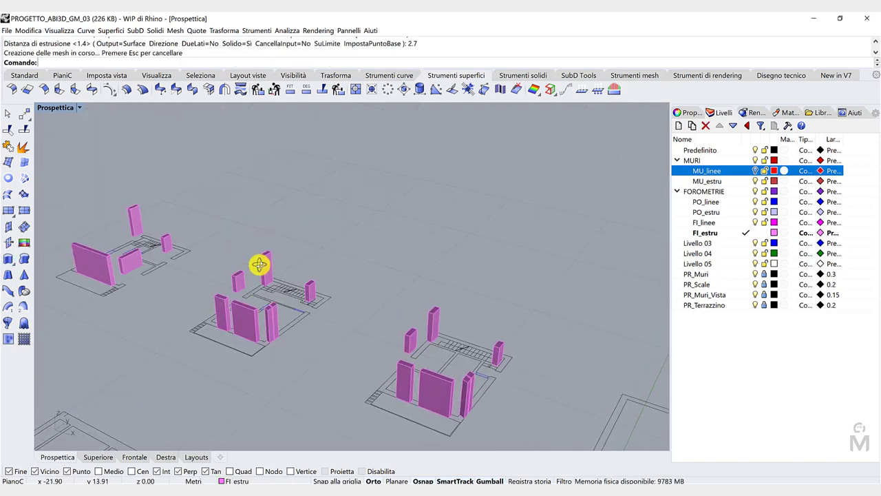
pyautogui.scroll(8, 158, 348)
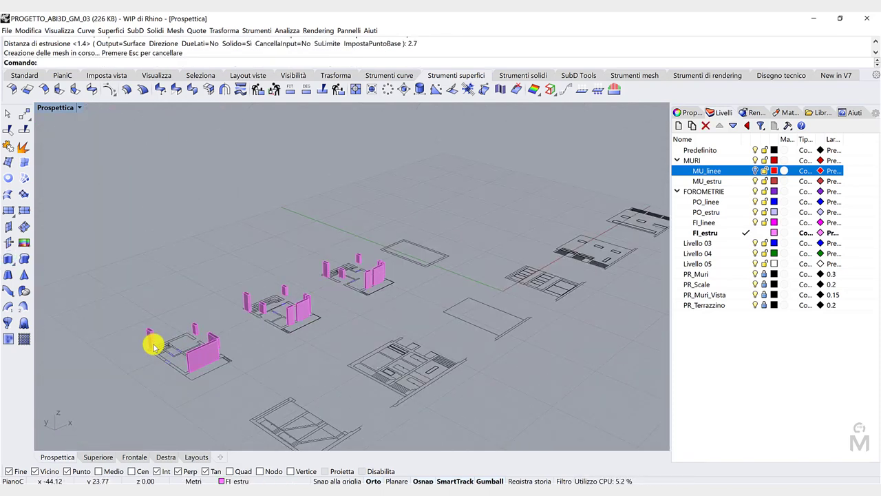
# Make PO_estru the current layer and hide the window layers FI_estru and FI_linee
pyautogui.click(747, 212)
pyautogui.click(756, 232)
pyautogui.moveTo(419, 265); pyautogui.dragTo(352, 274, button='right')
pyautogui.scroll(5, 217, 252)
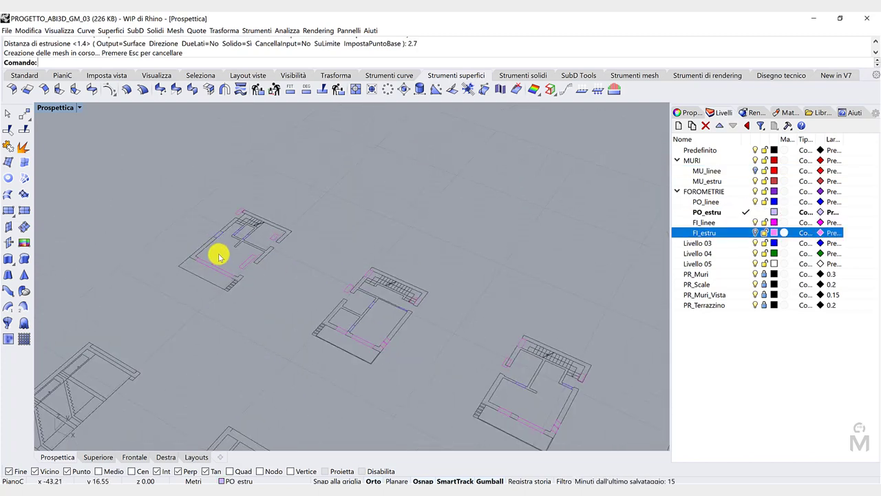
pyautogui.click(756, 222)
# Extrude the entrance door outline in the first plan's outer wall 2.4 m as a closed solid
pyautogui.moveTo(261, 228); pyautogui.dragTo(383, 327, button='right')
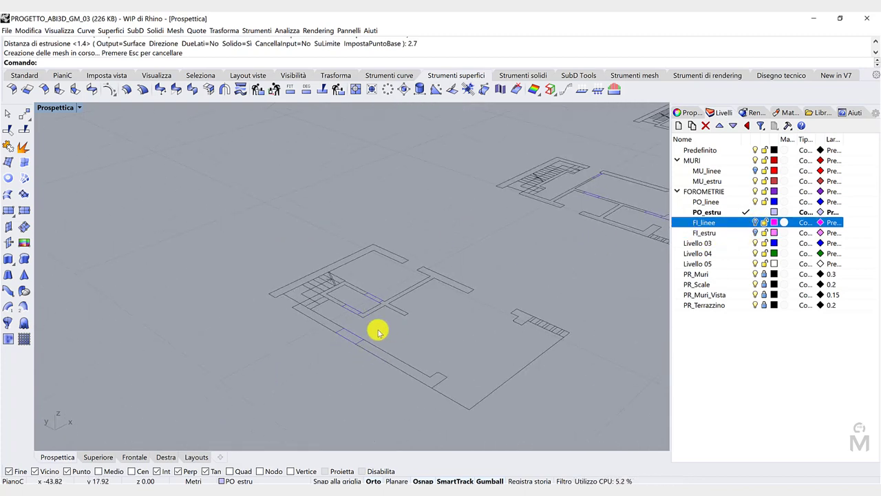
pyautogui.scroll(-3, 376, 337)
pyautogui.click(372, 347)
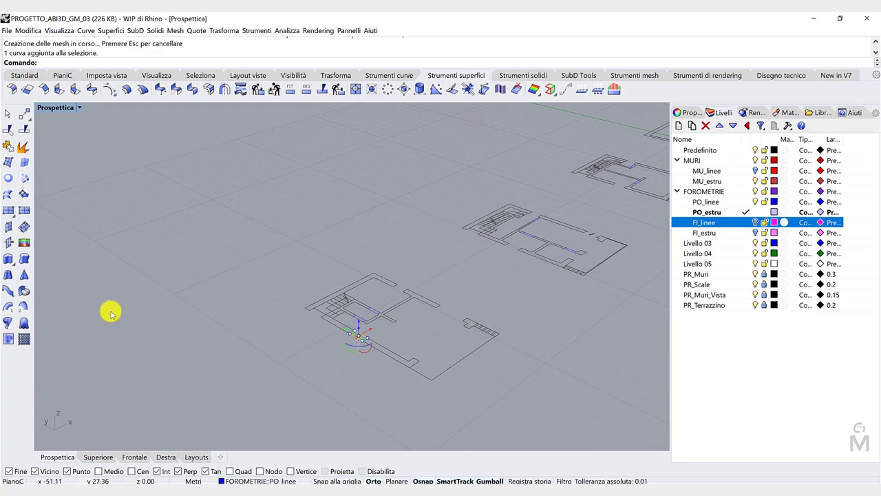
pyautogui.click(7, 260)
pyautogui.click(248, 62)
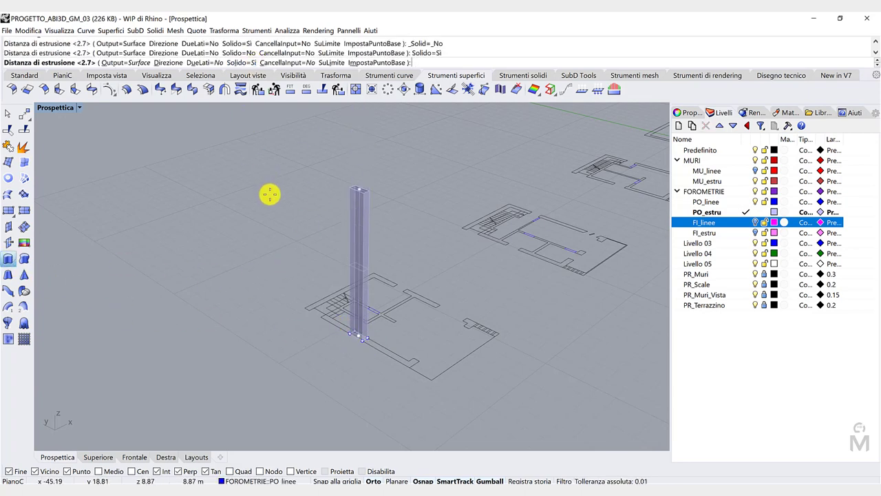
pyautogui.write('2.4')
pyautogui.press('Return')
pyautogui.scroll(-5, 390, 284)
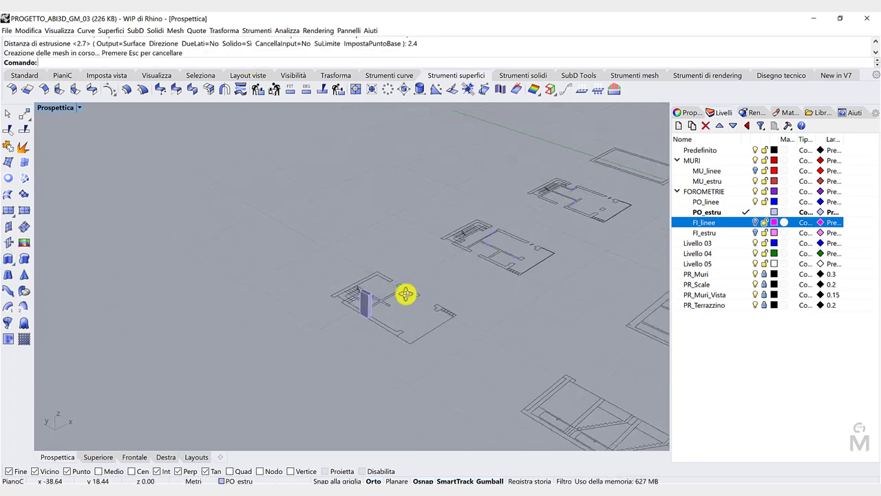
# Extrude the seven interior door outlines across the three plans 2.1 m as closed solids
pyautogui.click(110, 457)
pyautogui.scroll(-3, 200, 330)
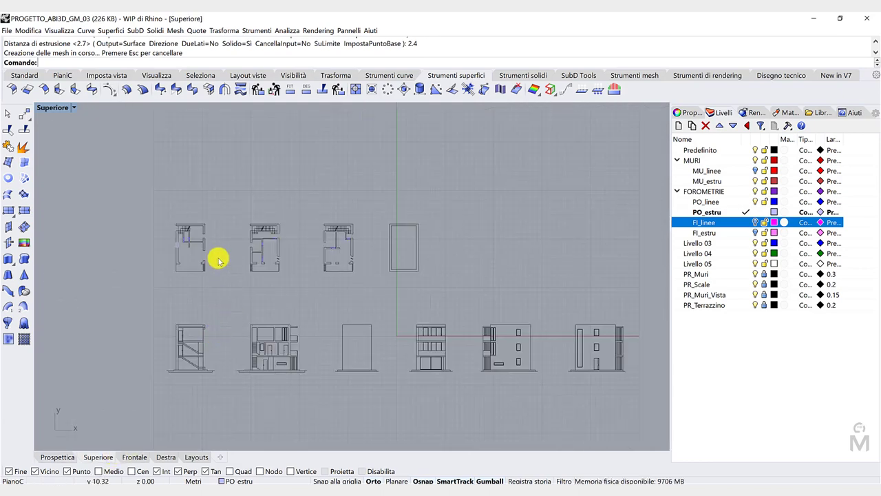
pyautogui.scroll(2, 207, 248)
pyautogui.moveTo(174, 217); pyautogui.dragTo(442, 294)
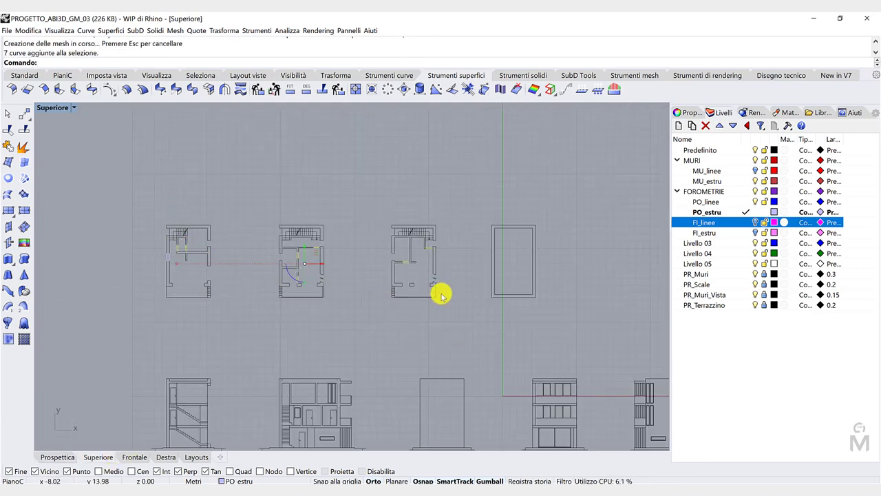
pyautogui.click(56, 457)
pyautogui.click(9, 261)
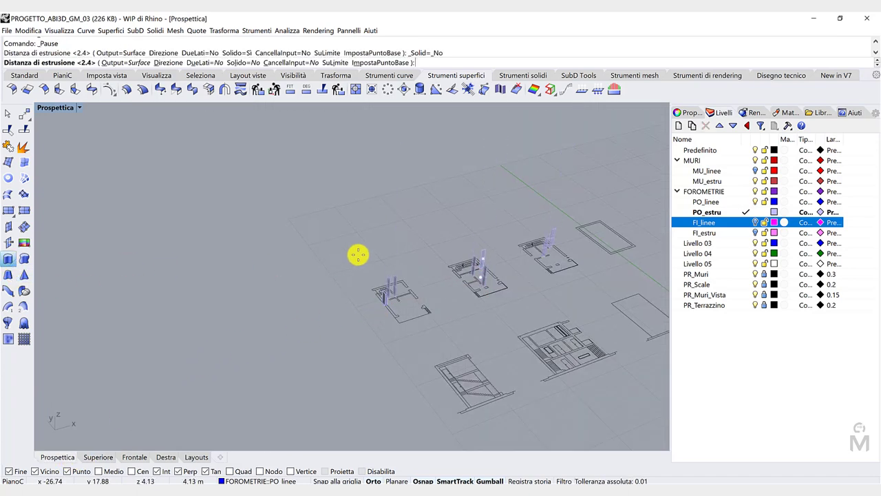
pyautogui.click(236, 63)
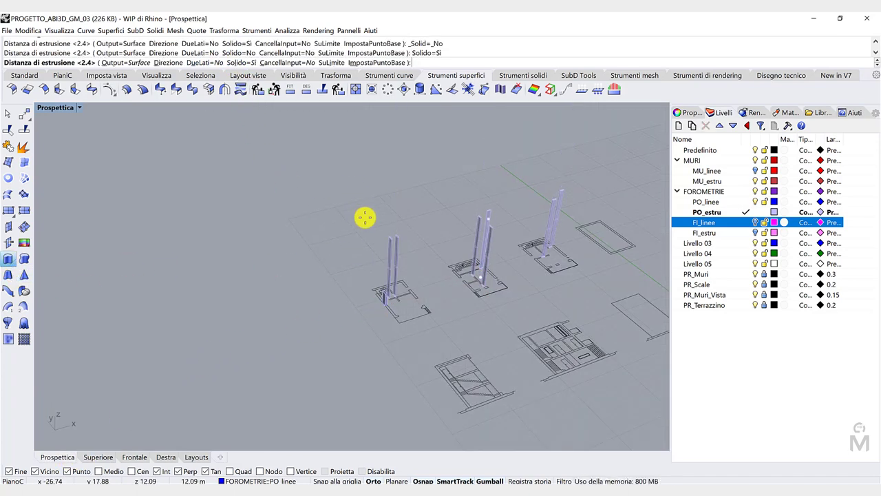
pyautogui.press('Return')
pyautogui.moveTo(368, 220); pyautogui.dragTo(661, 262, button='right')
# Make MU_estru the current layer, show the wall outlines on MU_linee, and hide the door layers PO_linee and PO_estru
pyautogui.click(757, 234)
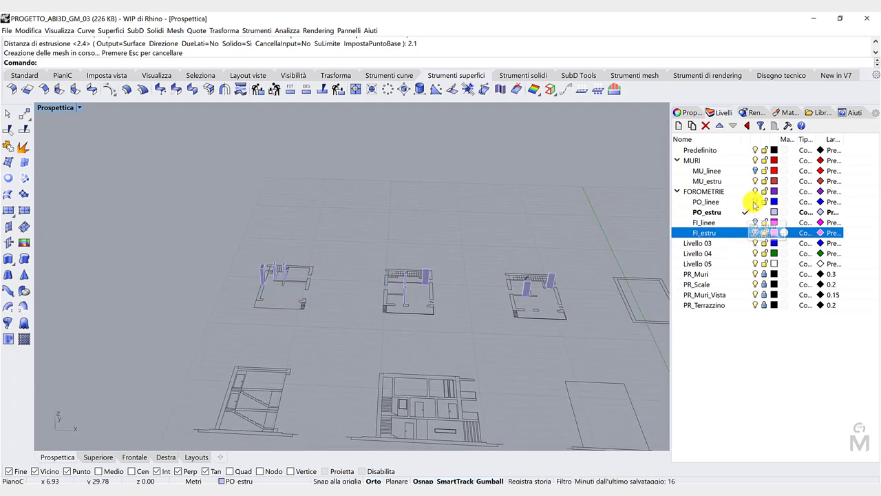
pyautogui.click(745, 181)
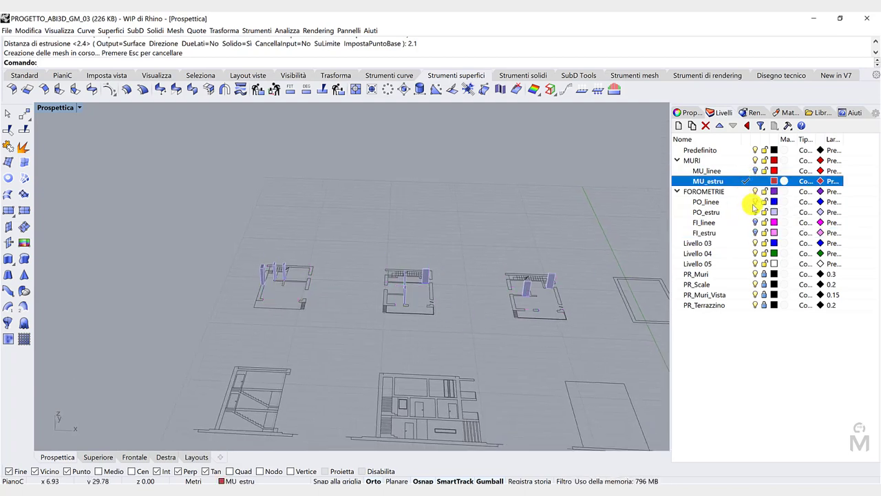
pyautogui.click(755, 170)
pyautogui.click(755, 201)
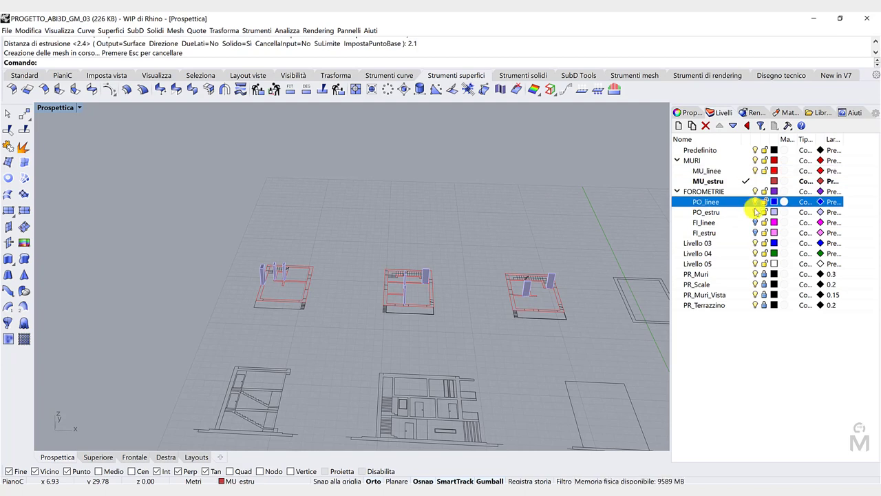
pyautogui.click(756, 212)
# Extrude all the wall outlines of the three floor plans 2.7 m as closed solids
pyautogui.moveTo(604, 246); pyautogui.dragTo(487, 249, button='right')
pyautogui.scroll(5, 487, 249)
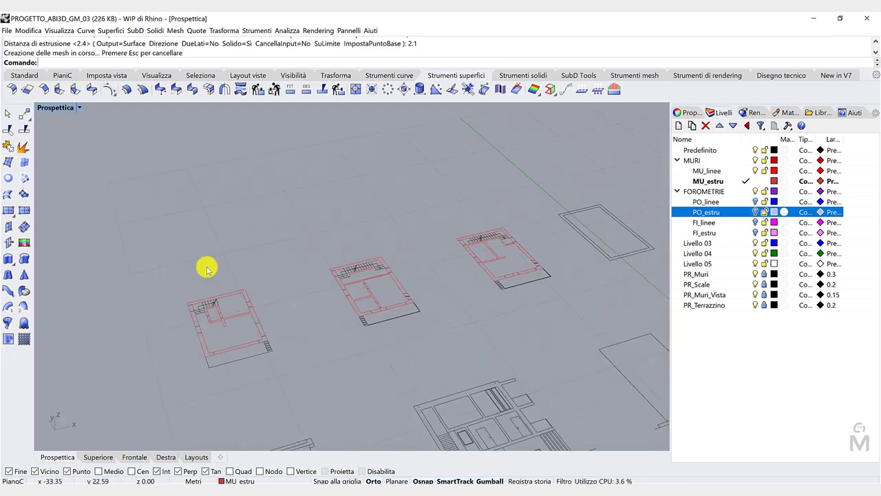
pyautogui.moveTo(132, 208); pyautogui.dragTo(568, 369)
pyautogui.click(8, 258)
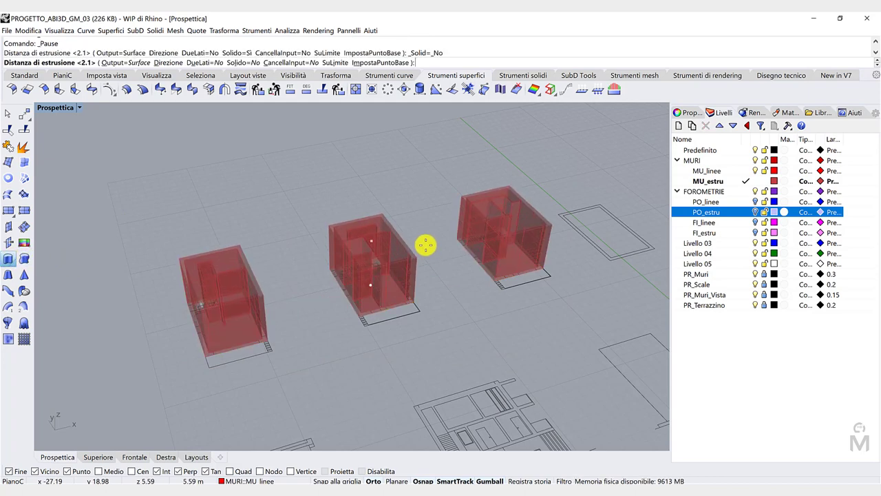
pyautogui.click(246, 62)
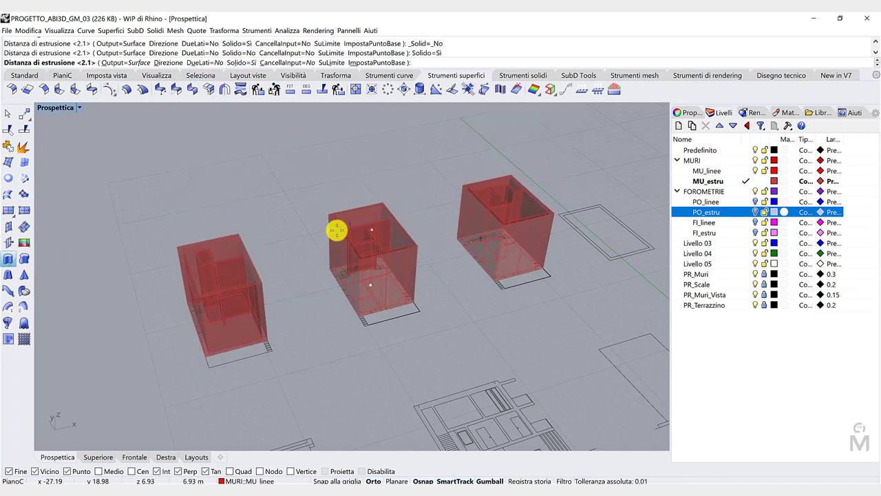
pyautogui.write('2.7')
pyautogui.press('Return')
# Examine the extruded walls of the three floors from several angles, both inside and outside
pyautogui.moveTo(340, 236); pyautogui.dragTo(404, 319, button='right')
pyautogui.scroll(5, 482, 337)
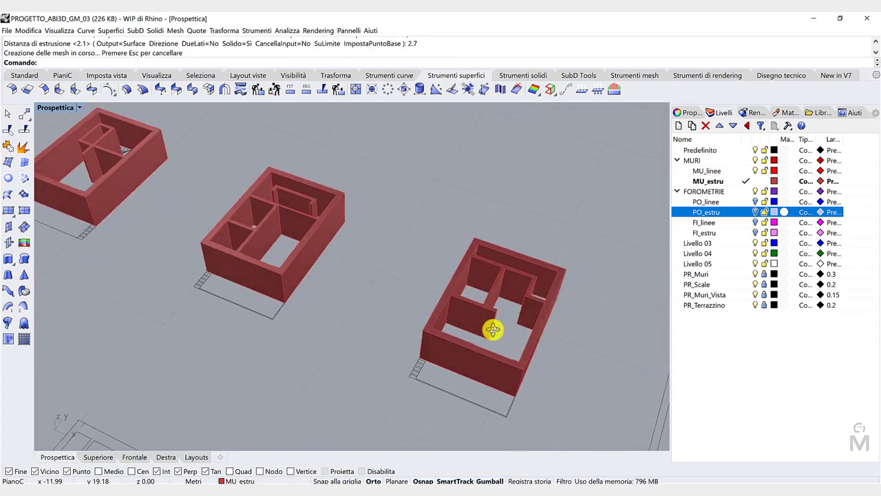
pyautogui.moveTo(493, 329); pyautogui.dragTo(311, 337, button='right')
pyautogui.scroll(5, 254, 394)
pyautogui.scroll(-5, 340, 354)
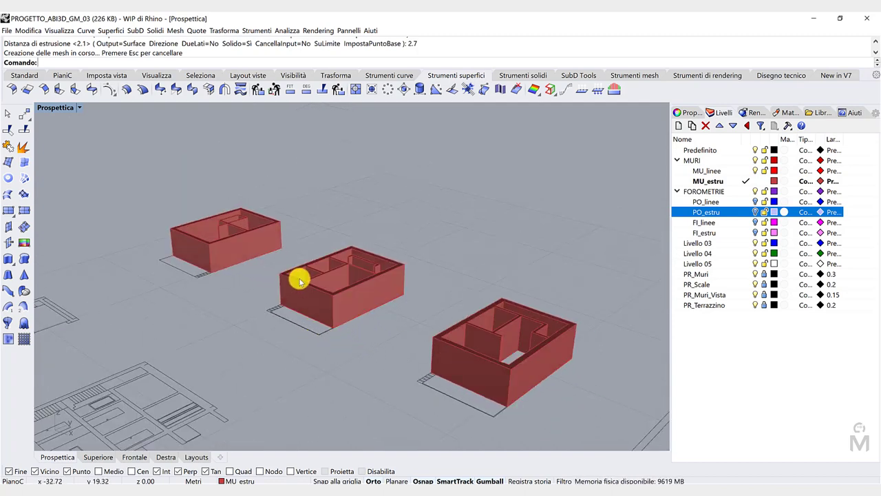
pyautogui.scroll(8, 300, 281)
pyautogui.scroll(-4, 278, 275)
pyautogui.moveTo(278, 275); pyautogui.dragTo(356, 365, button='right')
pyautogui.scroll(4, 356, 366)
pyautogui.scroll(-3, 350, 359)
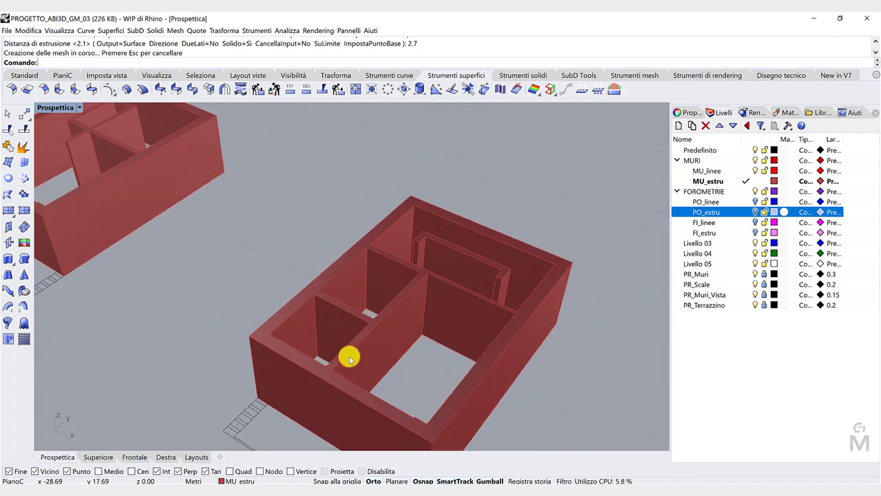
pyautogui.scroll(-6, 349, 359)
pyautogui.scroll(2, 429, 325)
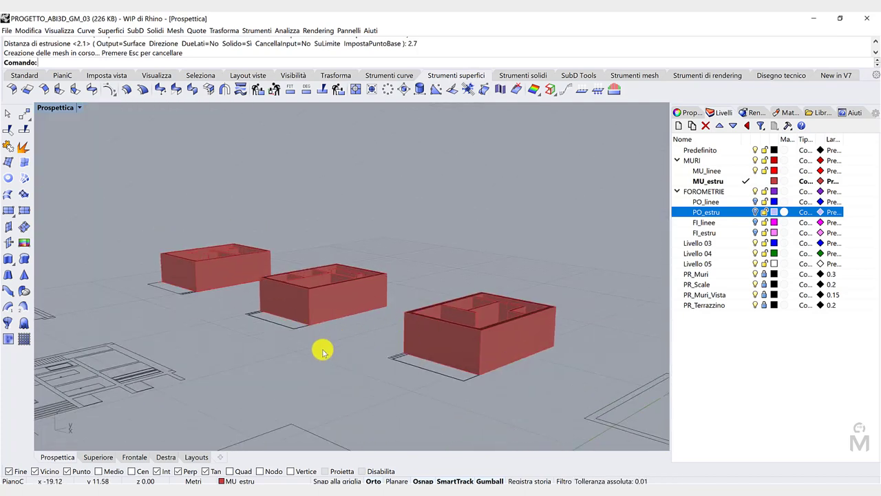
pyautogui.moveTo(286, 354); pyautogui.dragTo(302, 357, button='right')
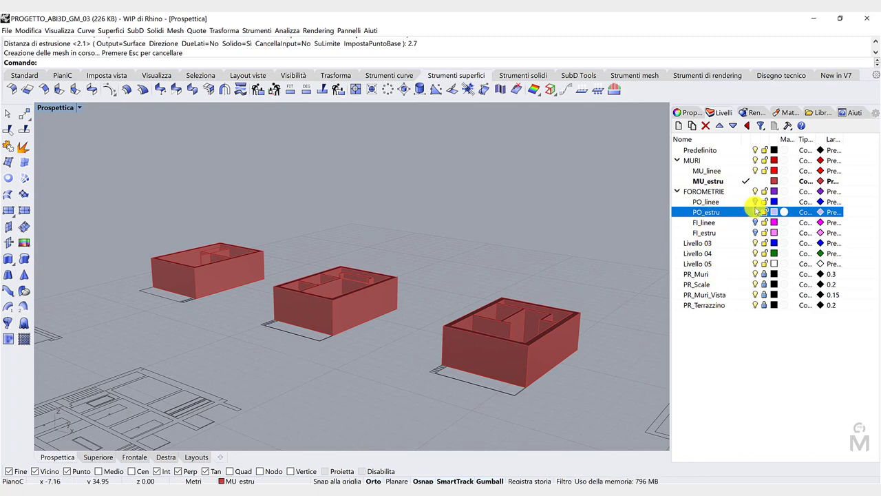
# Show the PO_estru and FI_estru layers and choose all objects on MU_estru as the Boolean Difference solids to cut
pyautogui.click(755, 232)
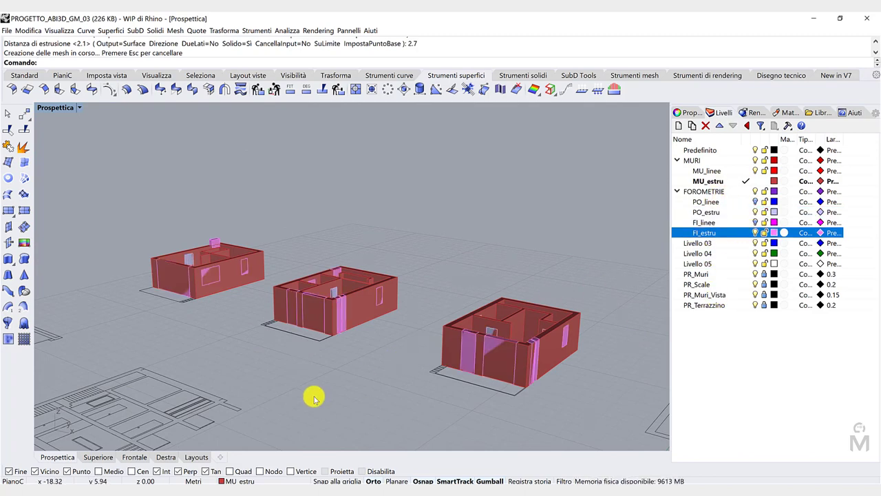
pyautogui.click(715, 182)
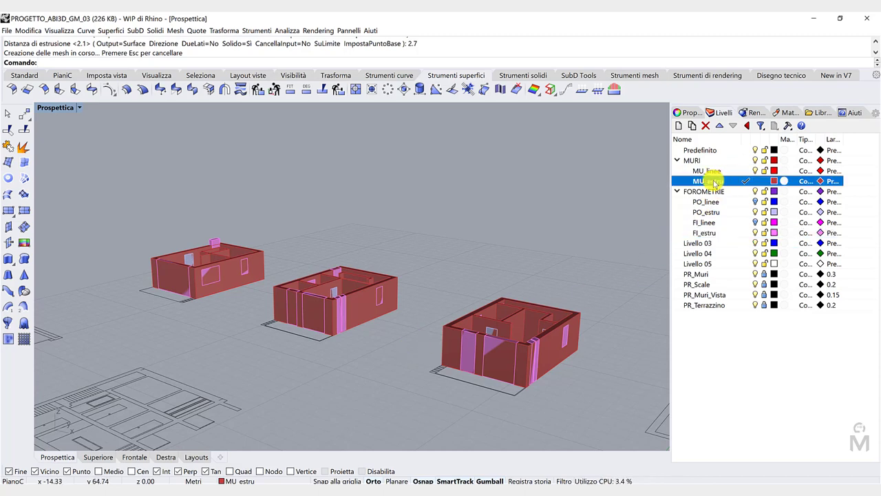
pyautogui.click(529, 77)
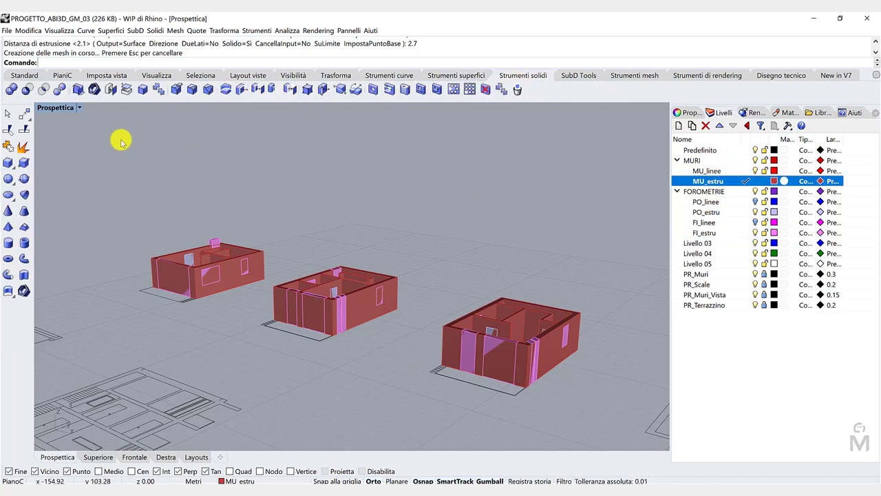
pyautogui.click(26, 90)
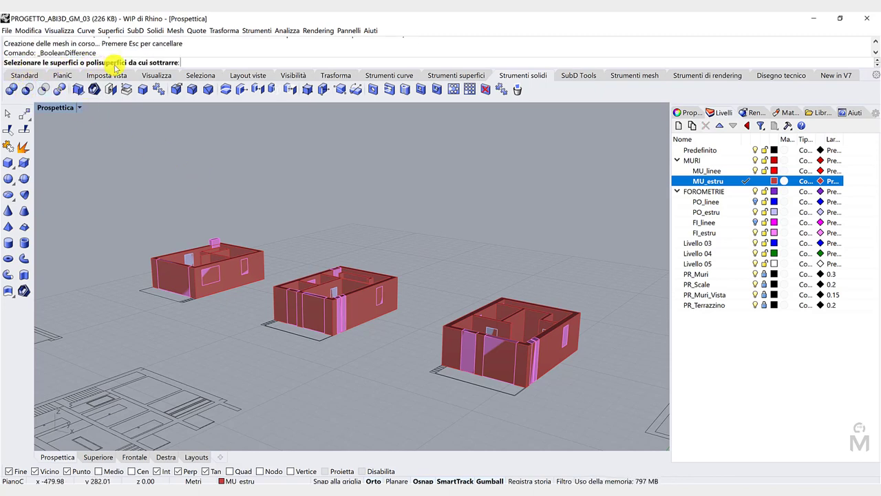
pyautogui.rightClick(719, 181)
pyautogui.click(745, 315)
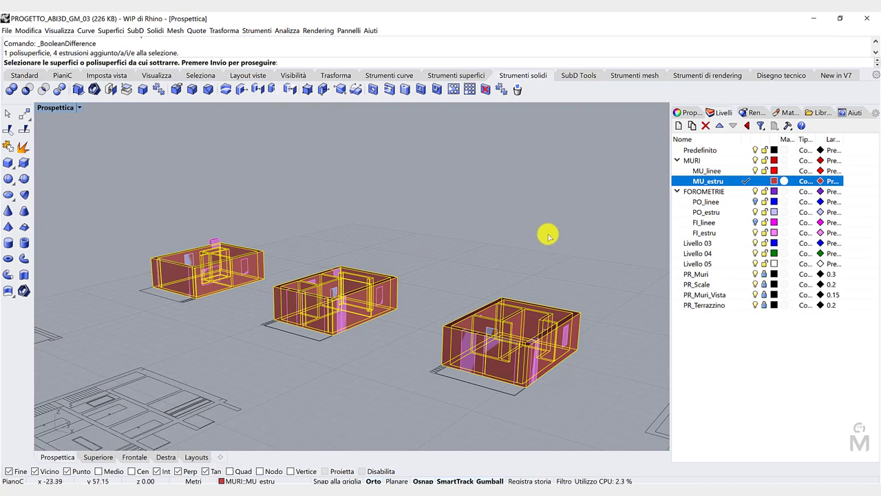
pyautogui.press('Return')
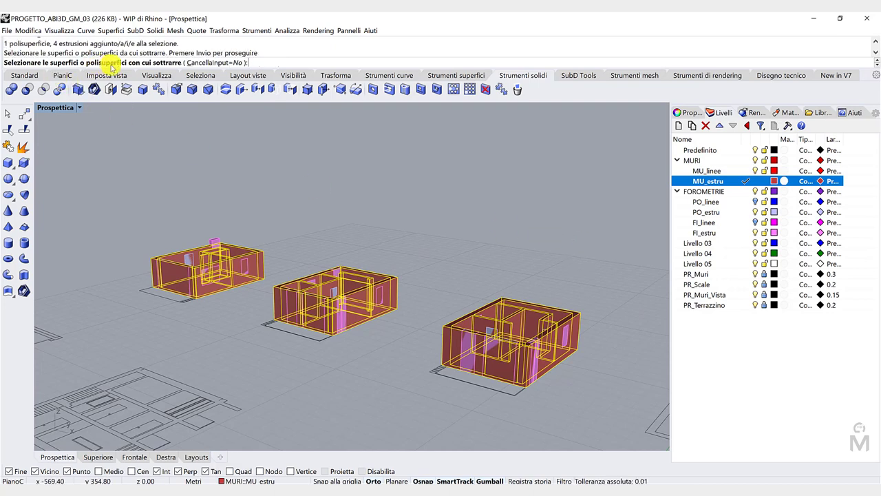
# Subtract all the door solids on PO_estru and window solids on FI_estru from the walls, keeping the cutting solids
pyautogui.rightClick(720, 213)
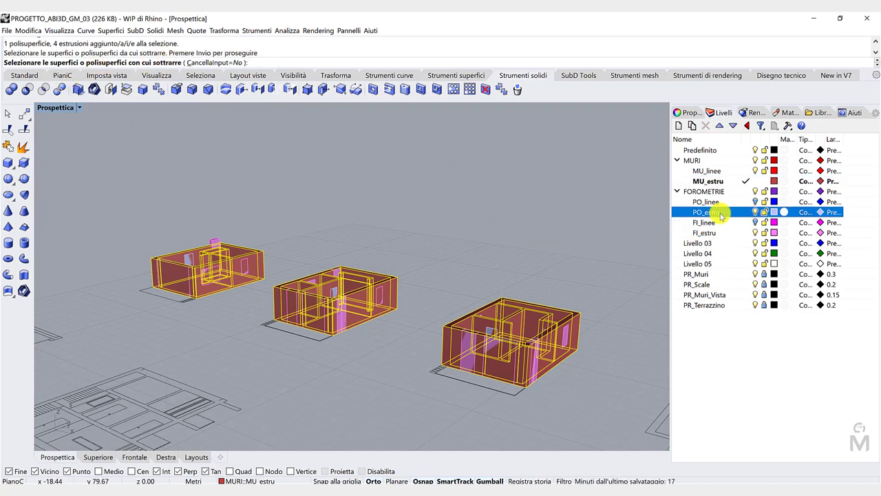
pyautogui.click(747, 353)
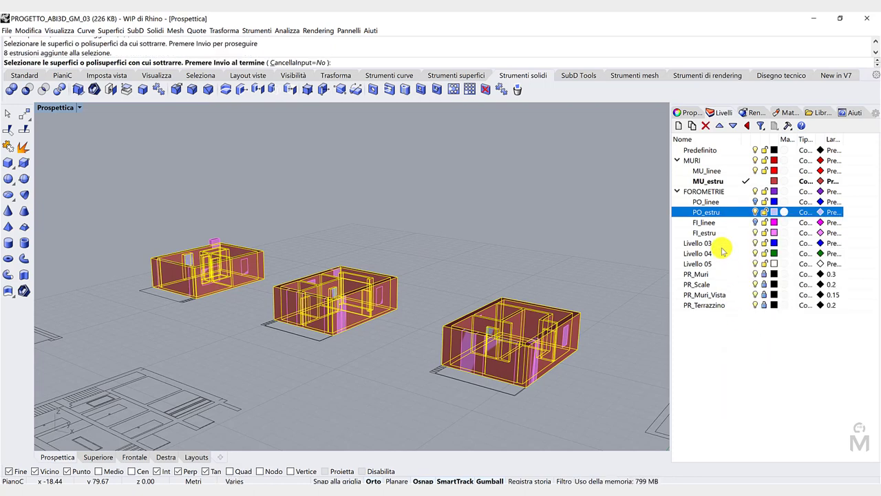
pyautogui.rightClick(716, 235)
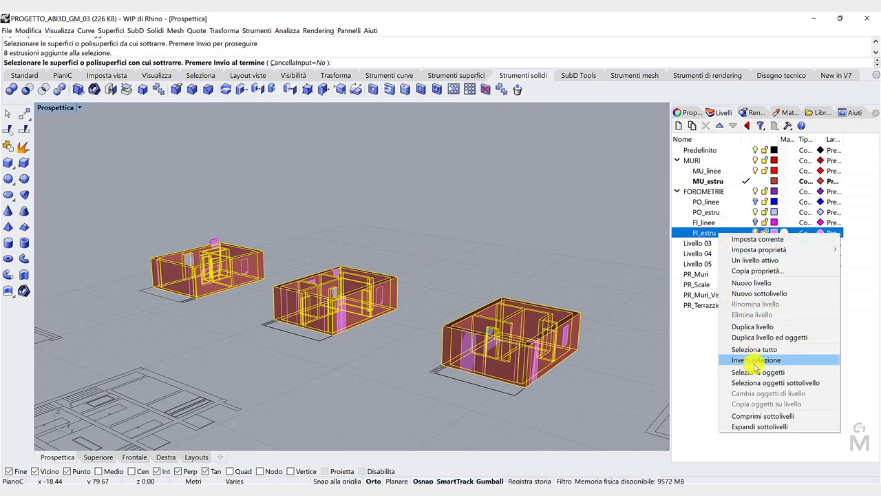
pyautogui.click(752, 372)
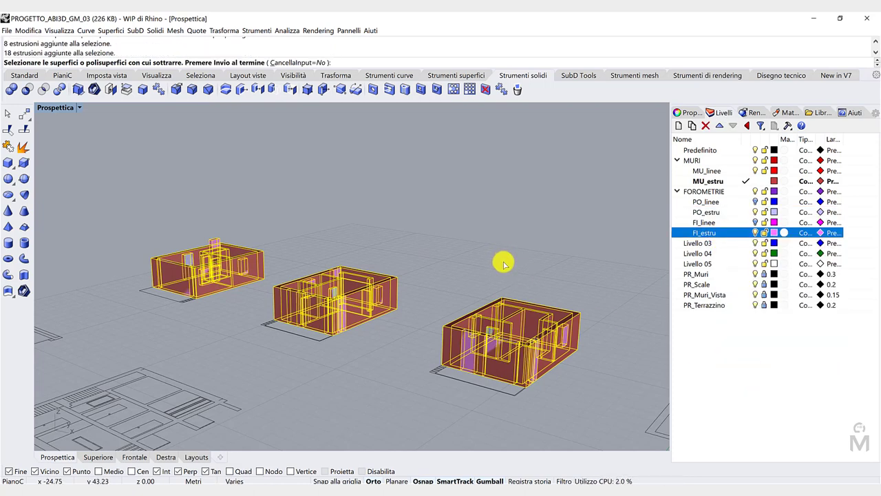
pyautogui.press('Return')
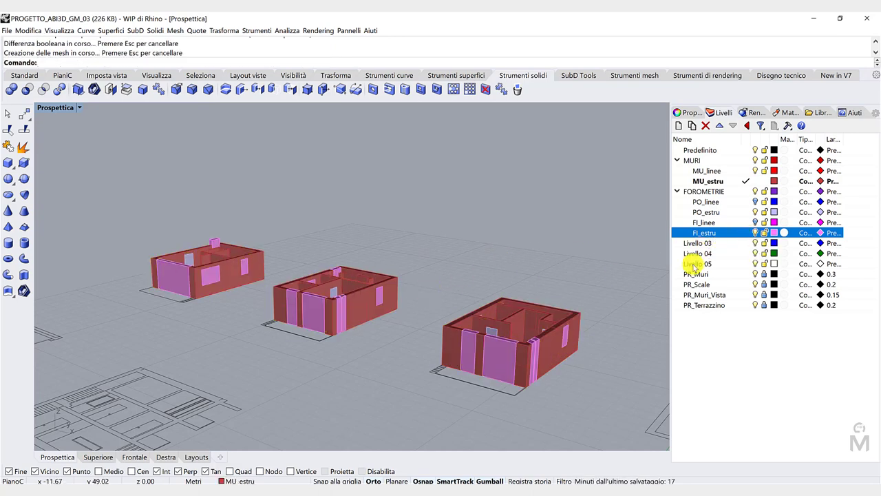
# Hide the window and door solids on the FI_estru and PO_estru layers
pyautogui.click(755, 233)
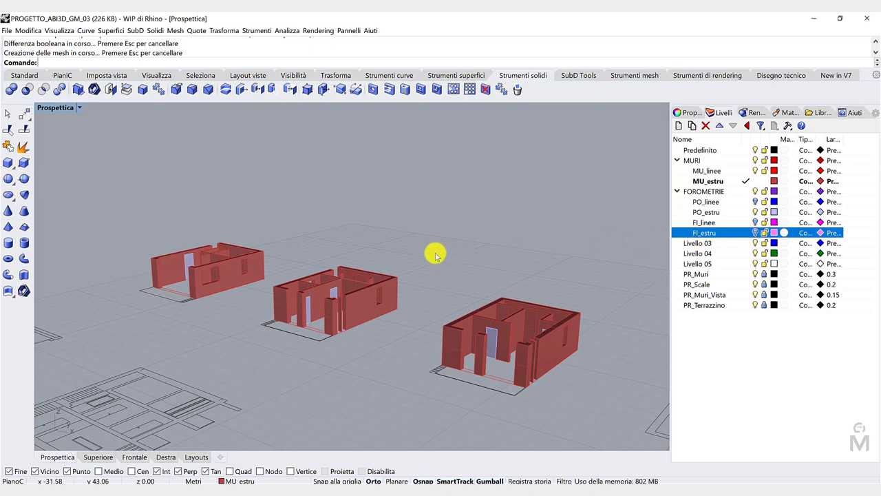
pyautogui.moveTo(435, 255); pyautogui.dragTo(630, 244, button='right')
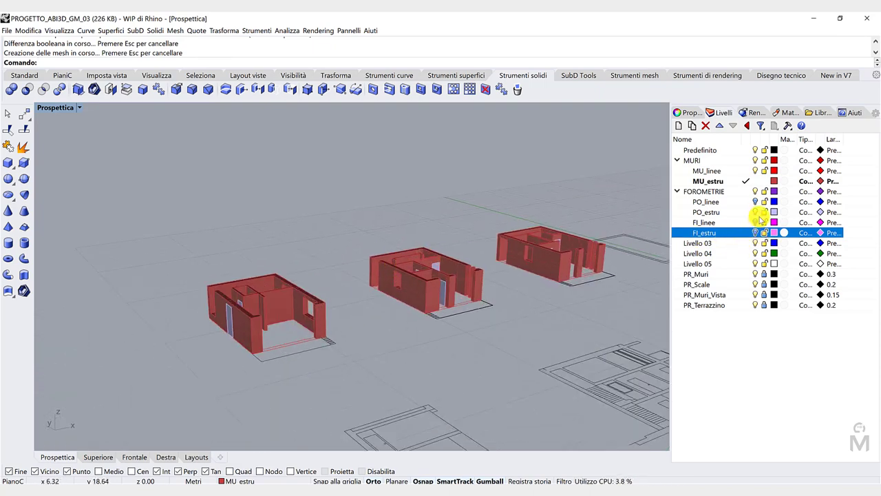
pyautogui.click(755, 212)
# Examine the door and window openings cut through the walls of the three floors from several angles
pyautogui.moveTo(318, 321); pyautogui.dragTo(358, 362, button='right')
pyautogui.scroll(5, 268, 387)
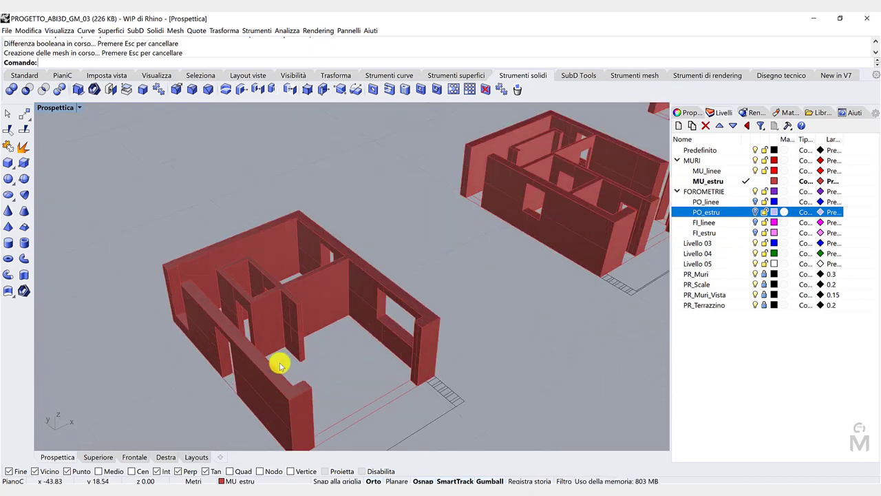
pyautogui.moveTo(279, 363); pyautogui.dragTo(287, 338, button='right')
pyautogui.scroll(-3, 289, 324)
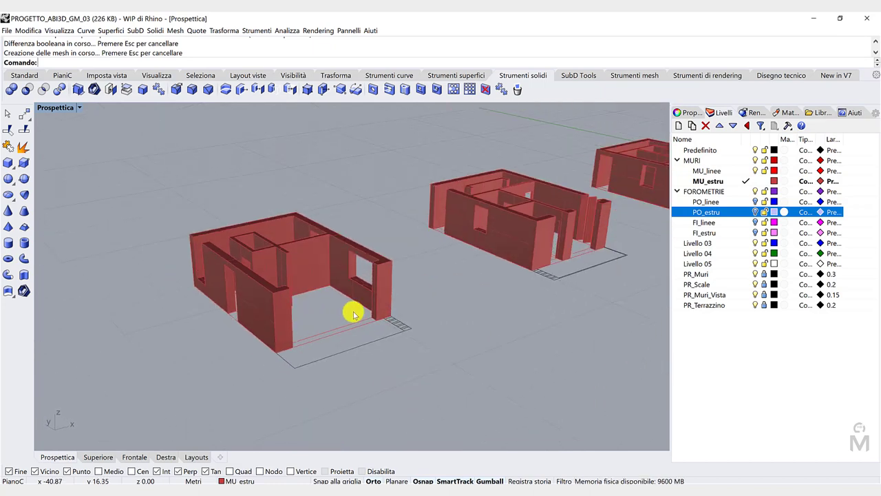
pyautogui.scroll(-2, 355, 313)
pyautogui.moveTo(356, 312); pyautogui.dragTo(423, 321, button='right')
pyautogui.moveTo(451, 269); pyautogui.dragTo(432, 289, button='right')
pyautogui.scroll(-3, 447, 281)
pyautogui.scroll(3, 536, 213)
pyautogui.moveTo(536, 216); pyautogui.dragTo(446, 259, button='right')
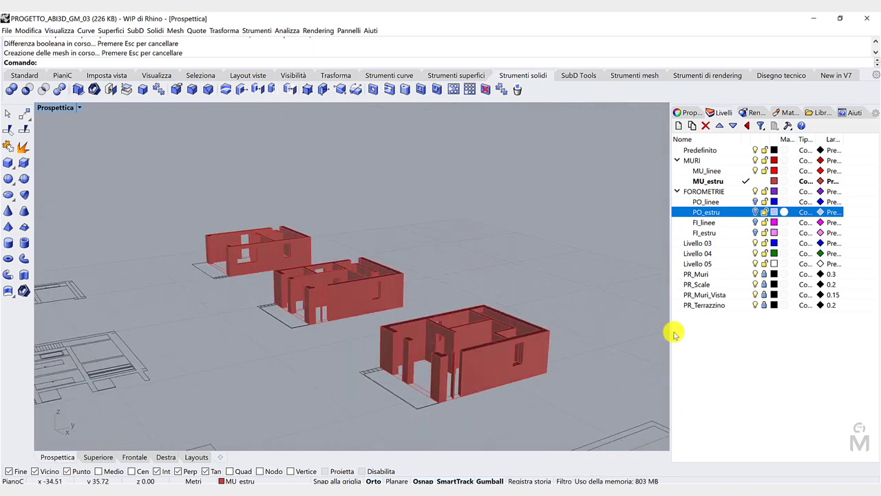
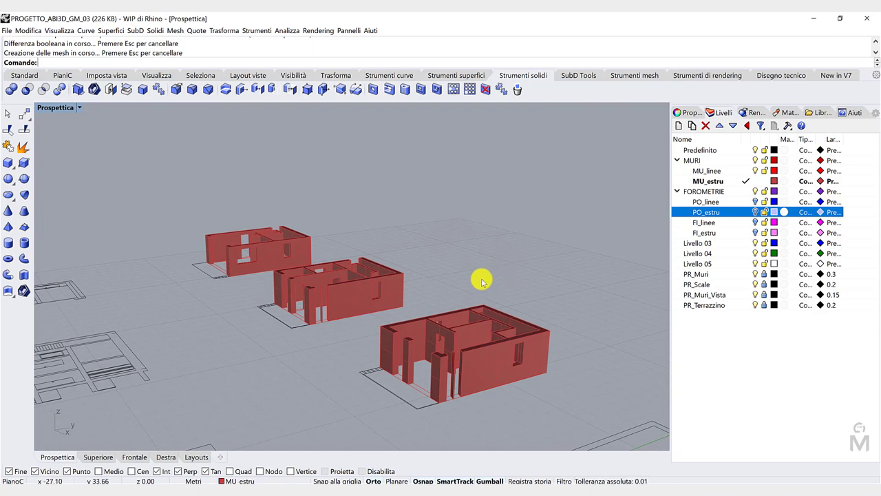
# Rename the layer Livello 03 as SOLAI
pyautogui.click(734, 327)
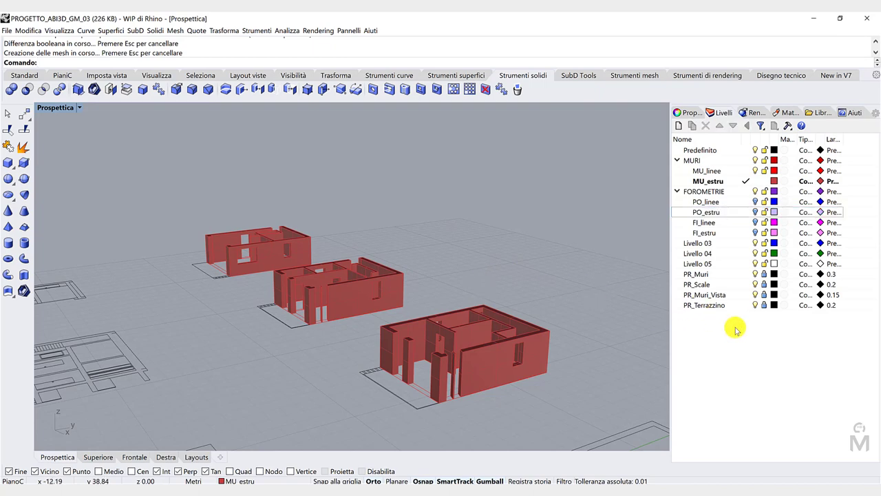
pyautogui.click(699, 245)
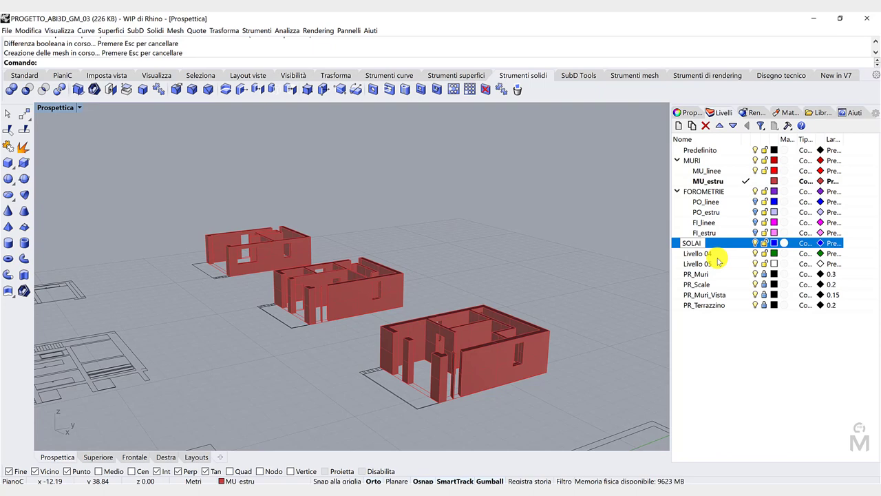
pyautogui.click(714, 328)
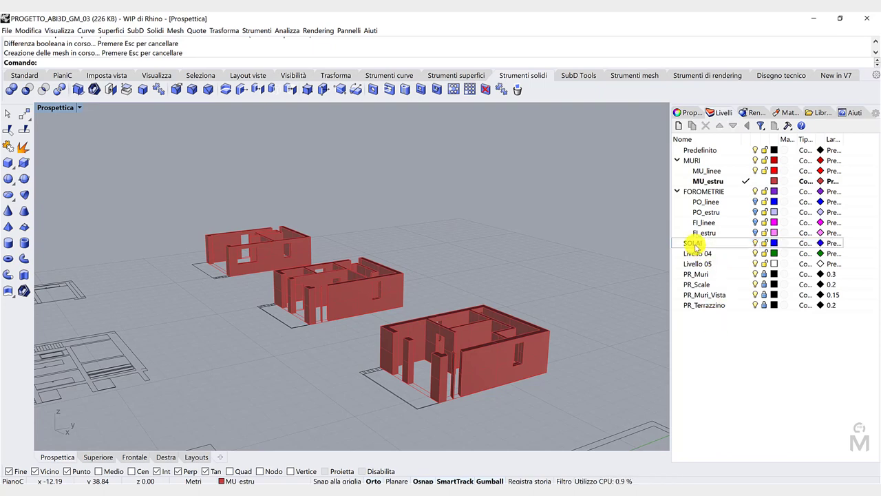
# Add two sublayers named SO_inte and SO_copertura under SOLAI
pyautogui.click(693, 244)
pyautogui.click(692, 125)
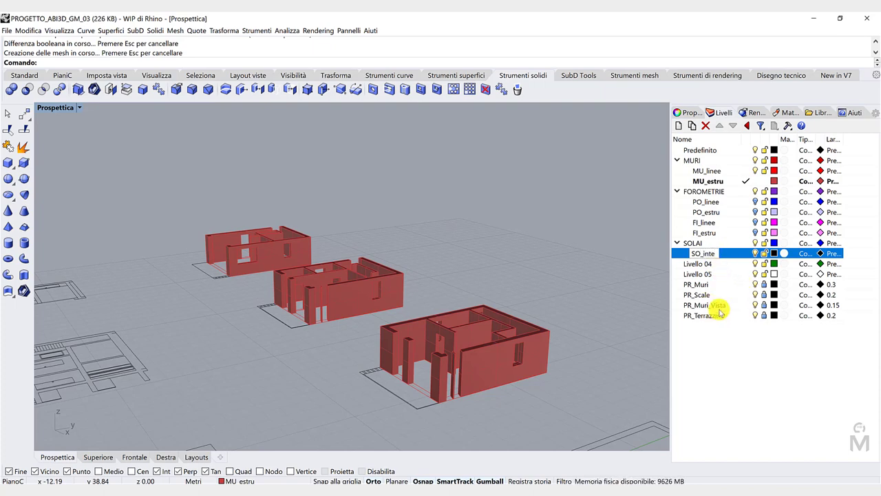
pyautogui.press('Return')
pyautogui.click(702, 243)
pyautogui.click(692, 125)
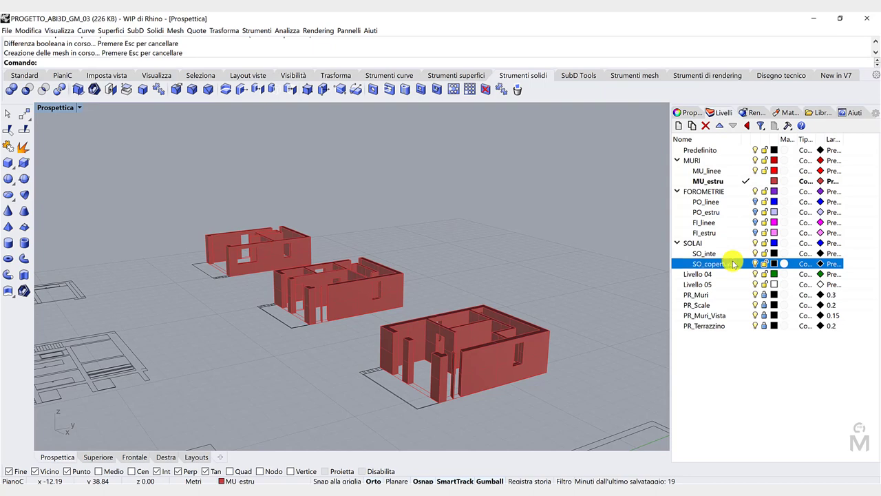
# Set the SO_inte layer colour to Cyan and the SO_copertura layer colour to Turchese
pyautogui.click(774, 253)
pyautogui.click(321, 253)
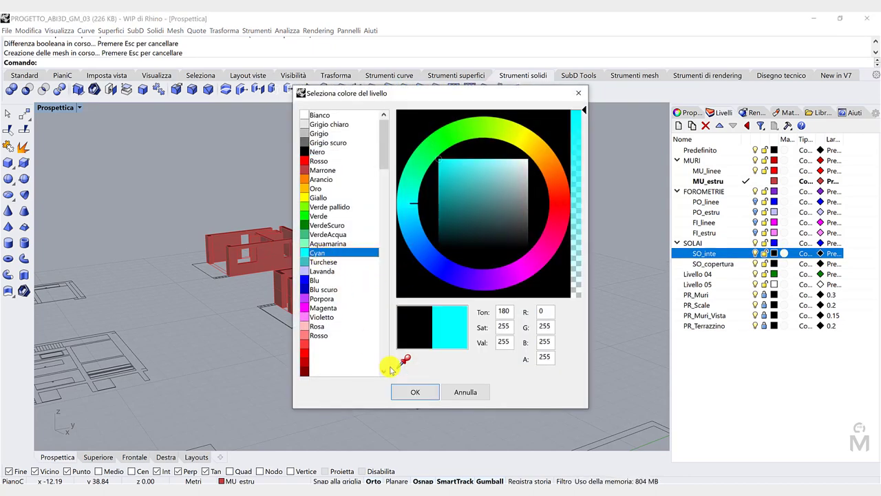
pyautogui.press('Return')
pyautogui.click(744, 264)
pyautogui.click(774, 264)
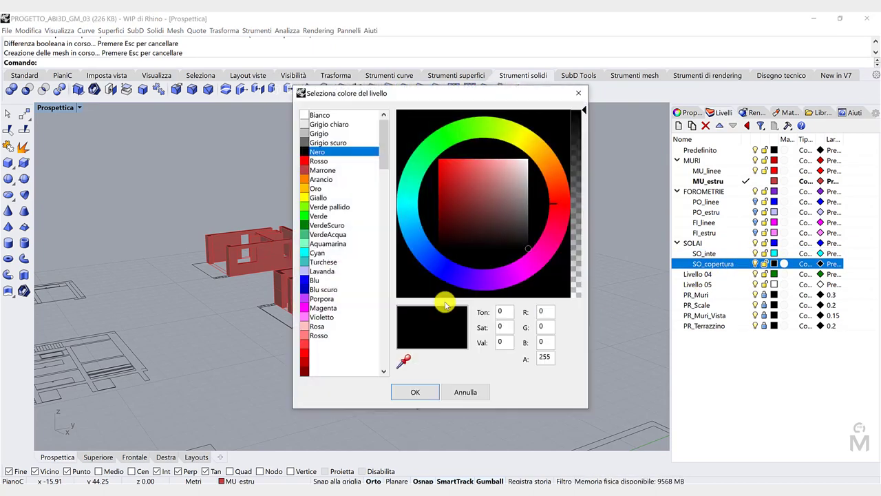
pyautogui.click(323, 263)
pyautogui.press('Return')
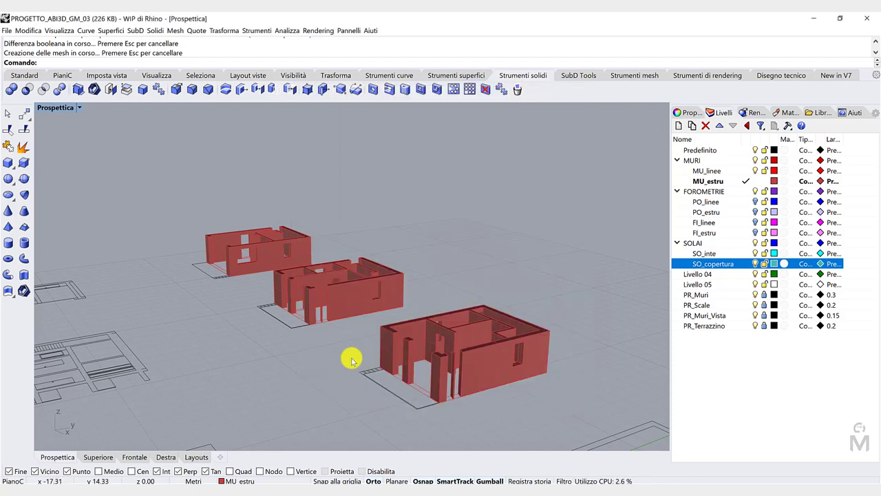
# With SO_inte as the current layer, build a 0.36 m high box slab across the outer wall-top corners of the block farthest from the roof outline
pyautogui.scroll(5, 248, 317)
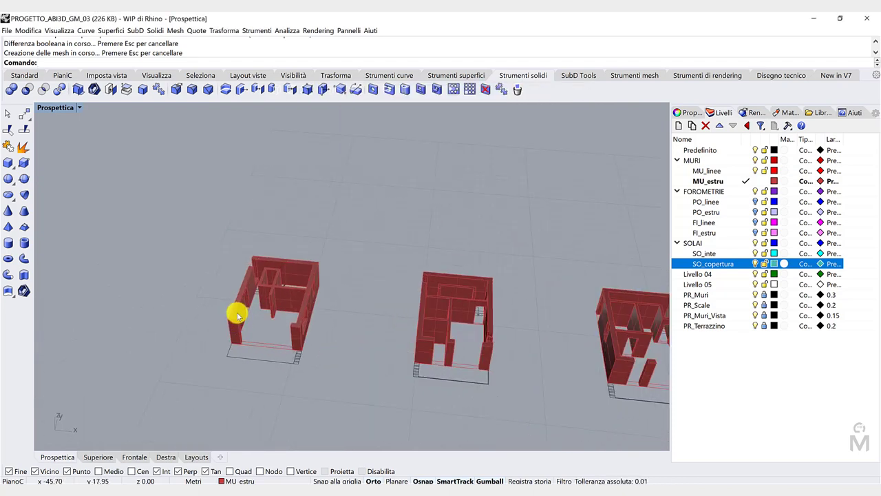
pyautogui.moveTo(281, 327); pyautogui.dragTo(307, 317, button='right')
pyautogui.scroll(4, 386, 252)
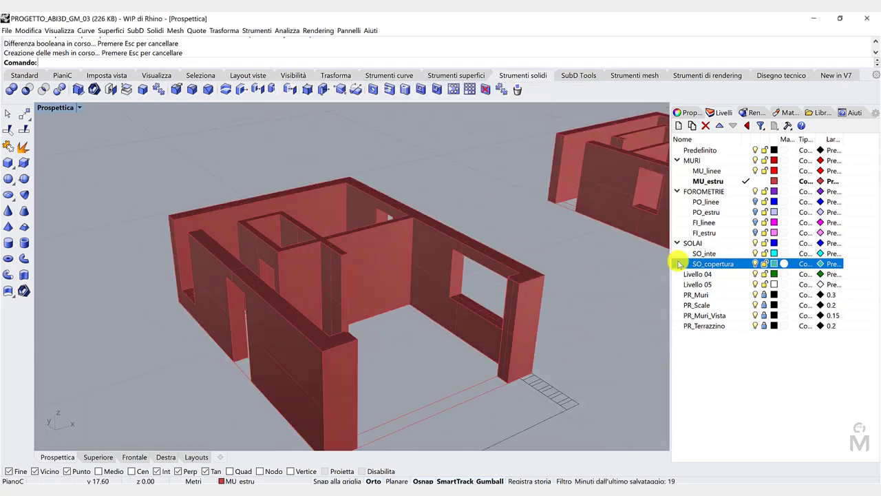
pyautogui.scroll(-2, 633, 271)
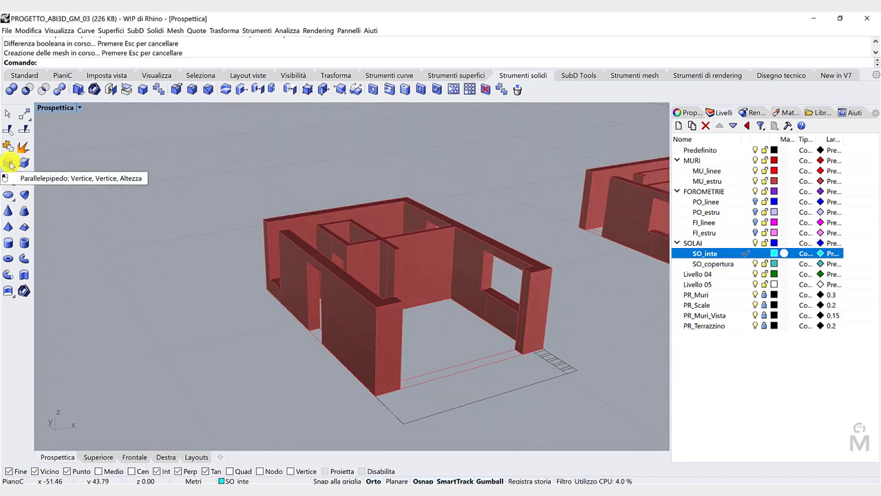
pyautogui.click(8, 163)
pyautogui.moveTo(206, 209); pyautogui.dragTo(223, 216, button='right')
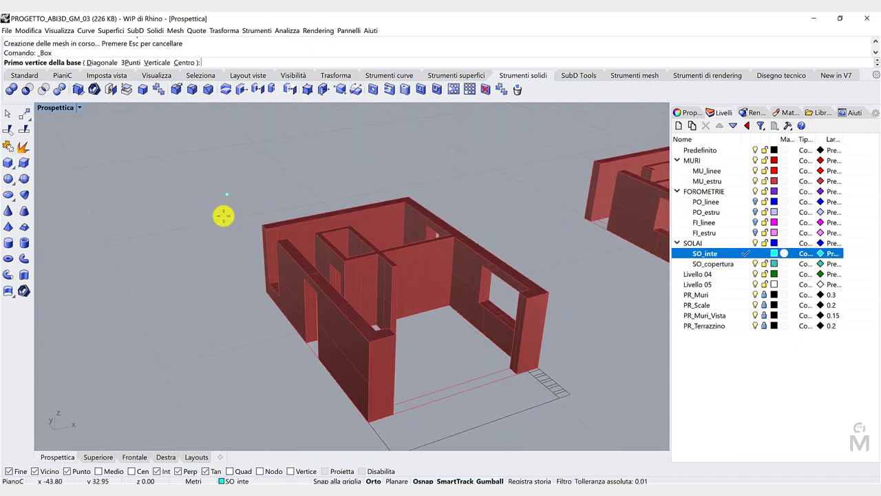
pyautogui.click(261, 224)
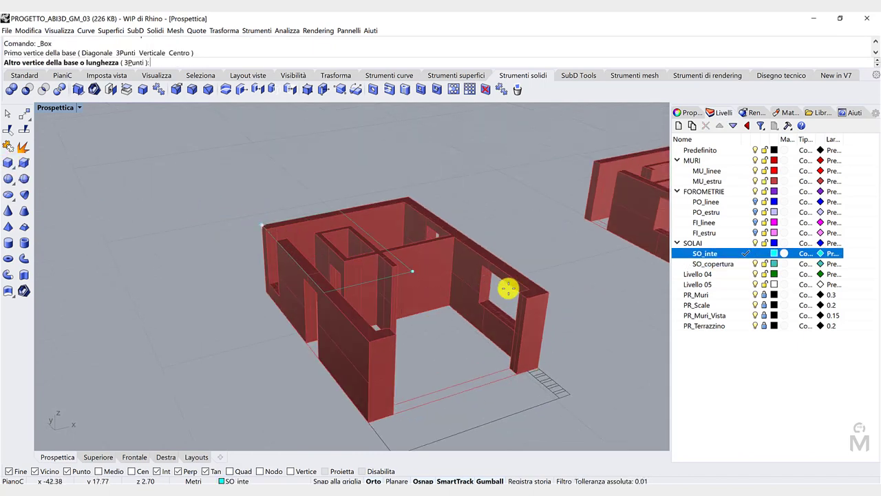
pyautogui.click(548, 292)
pyautogui.write('0.36')
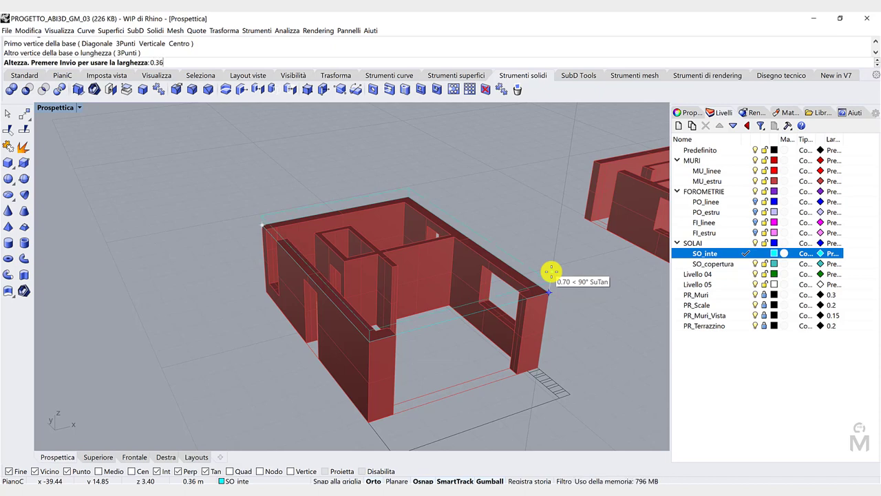
pyautogui.press('Return')
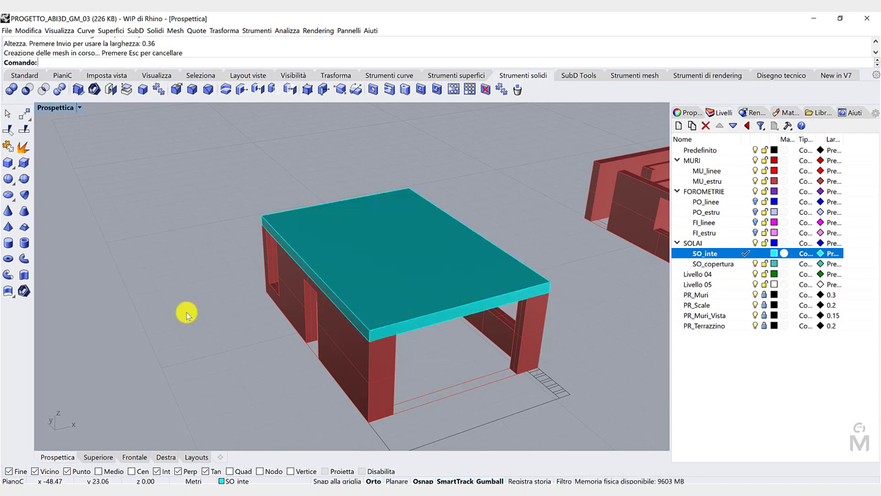
# Build another 0.36 m high box slab between the opposite outer wall-top corners of the middle floor block
pyautogui.moveTo(186, 314); pyautogui.dragTo(417, 276, button='right')
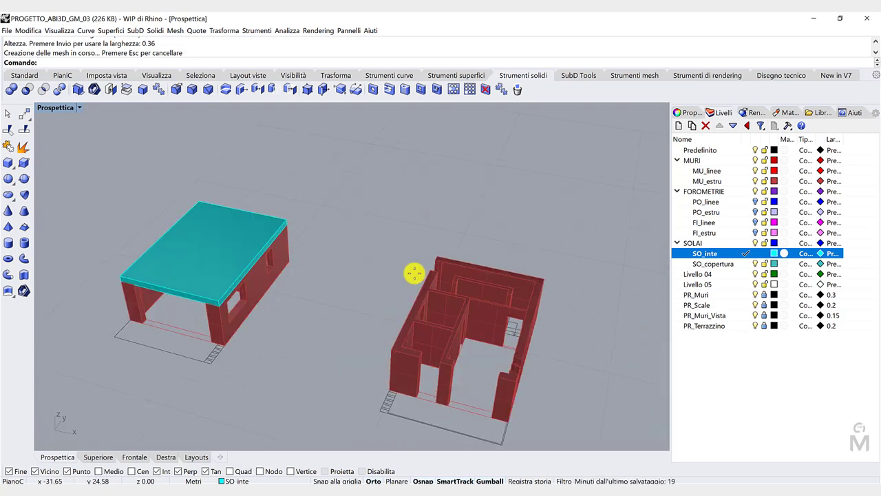
pyautogui.rightClick(415, 273)
pyautogui.click(435, 256)
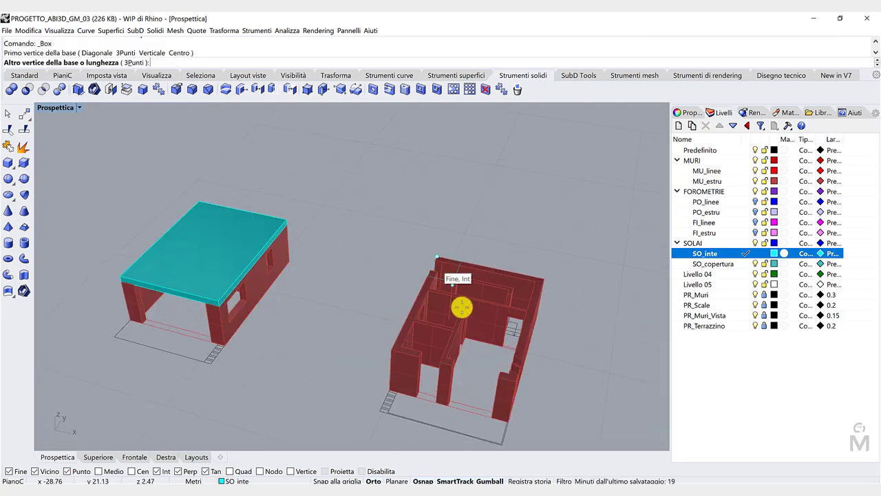
pyautogui.click(516, 381)
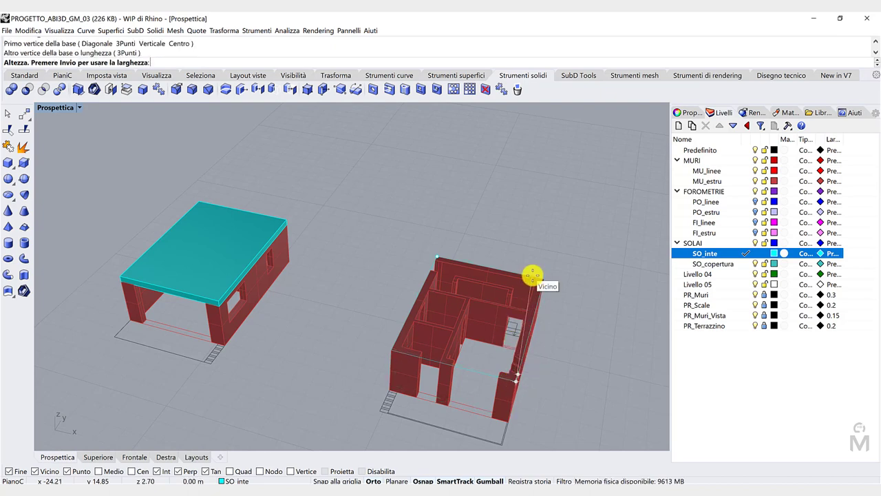
pyautogui.click(533, 276)
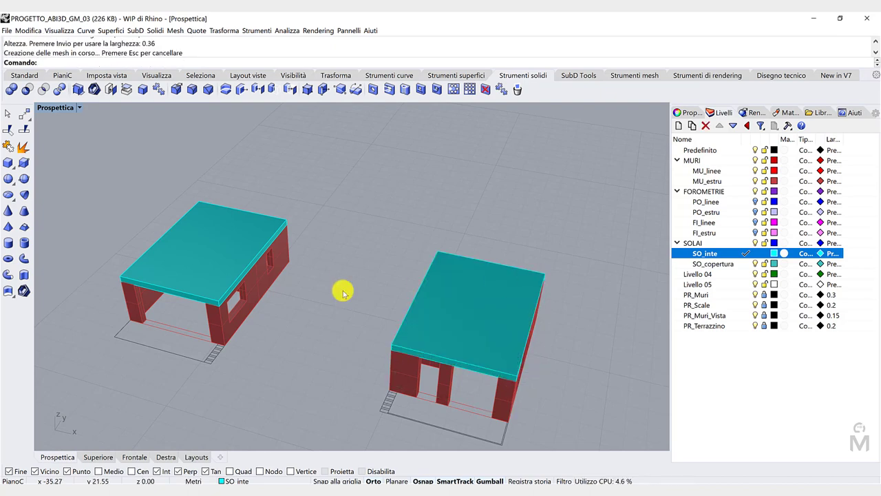
# With SO_copertura as the current layer, build a 0.36 m high box over the outer rectangle of the roof plan
pyautogui.scroll(-5, 409, 314)
pyautogui.scroll(5, 482, 337)
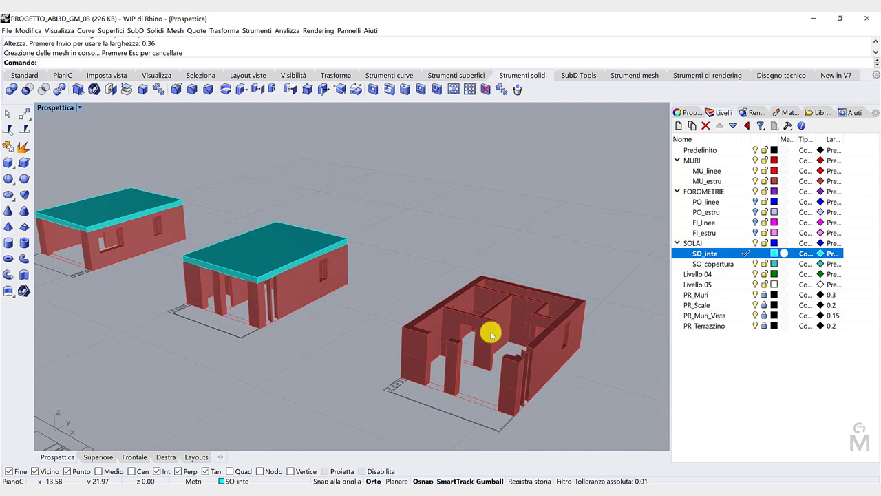
pyautogui.click(746, 265)
pyautogui.scroll(-2, 544, 323)
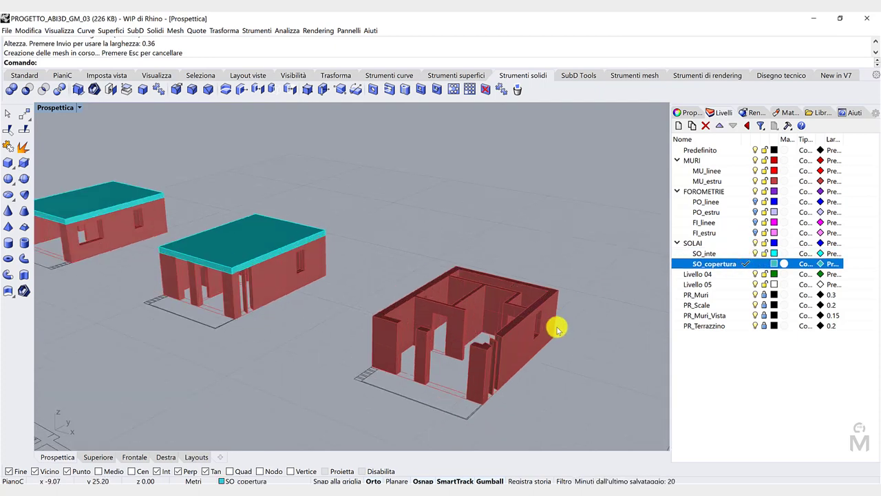
pyautogui.scroll(-2, 369, 329)
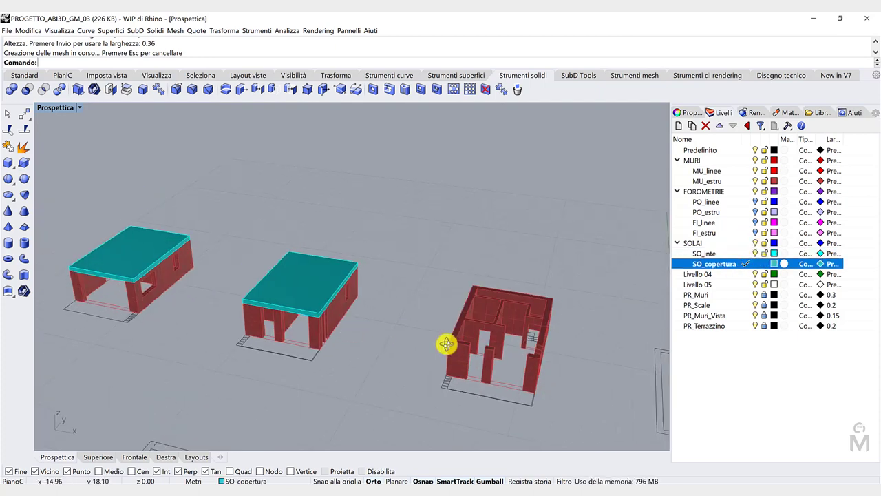
pyautogui.scroll(-2, 447, 342)
pyautogui.click(98, 457)
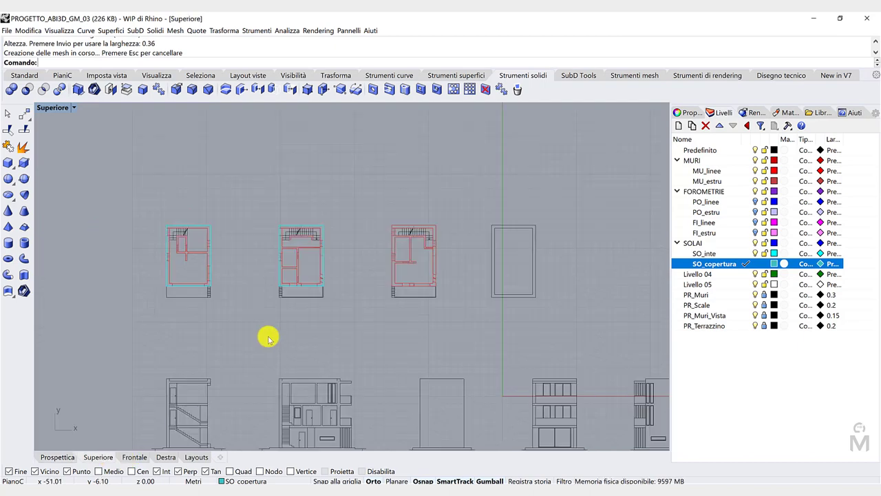
pyautogui.scroll(5, 457, 287)
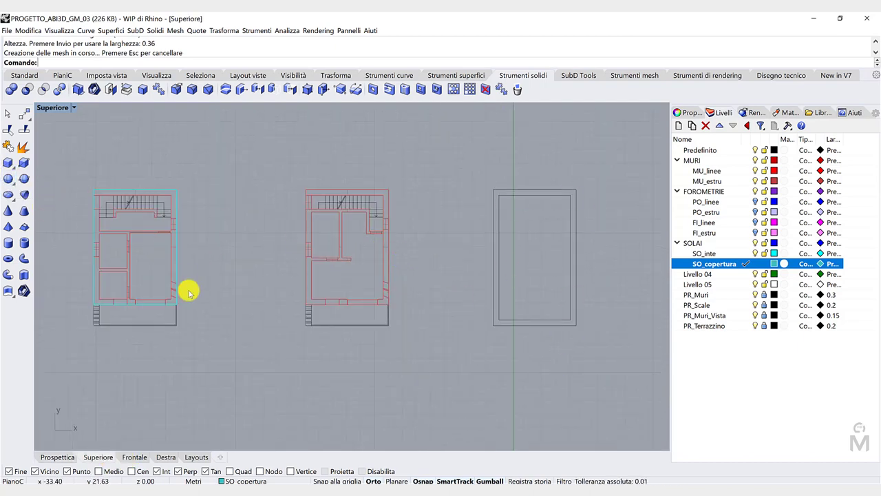
pyautogui.click(65, 456)
pyautogui.scroll(-6, 205, 342)
pyautogui.scroll(6, 395, 376)
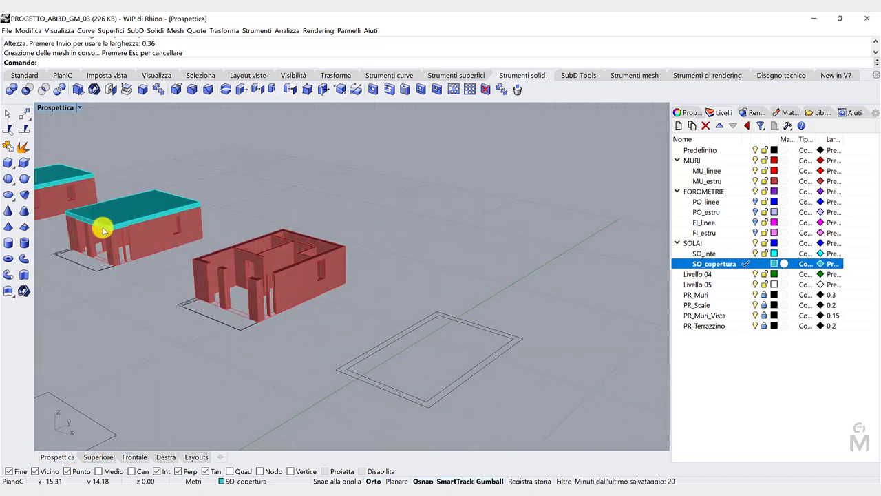
pyautogui.click(6, 162)
pyautogui.click(428, 407)
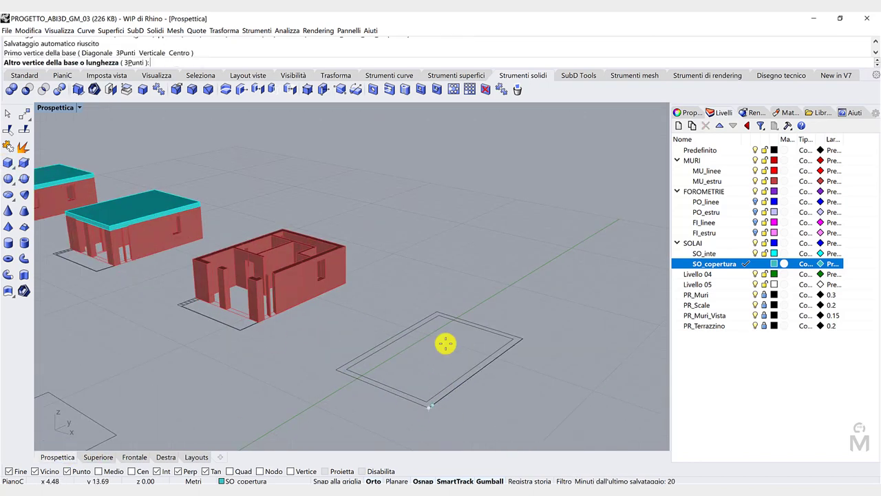
pyautogui.click(436, 309)
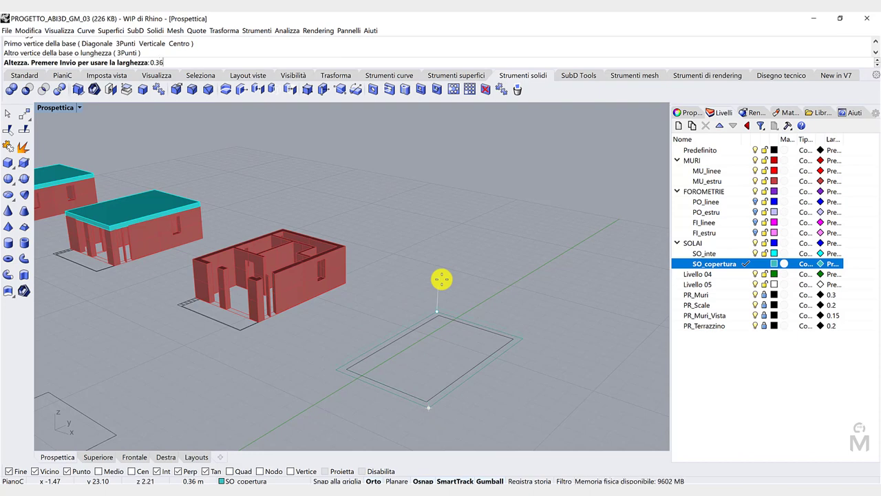
pyautogui.press('Return')
# Move the roof slab by its lower rear corner onto the matching wall-top corner of the adjacent floor block
pyautogui.click(378, 364)
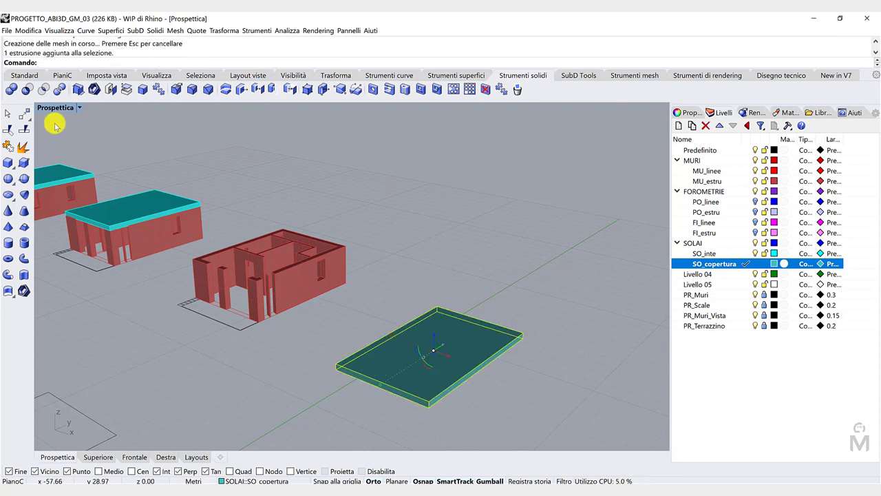
pyautogui.click(24, 75)
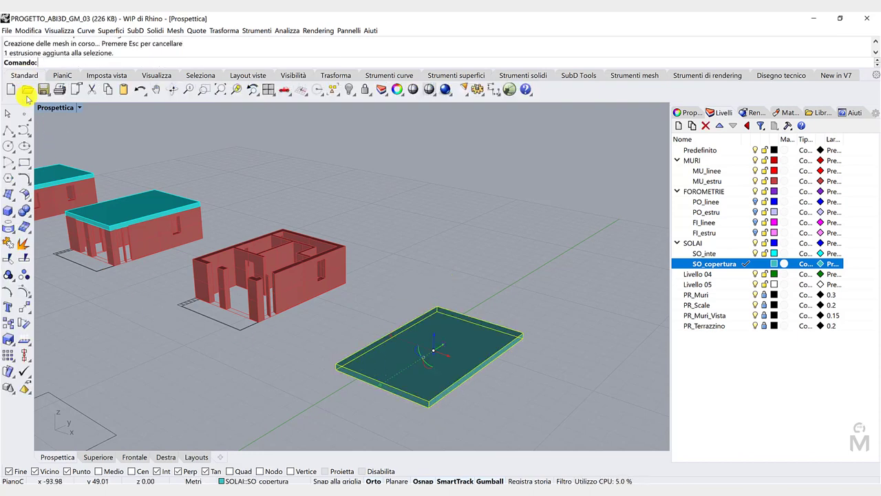
pyautogui.click(24, 312)
pyautogui.click(523, 338)
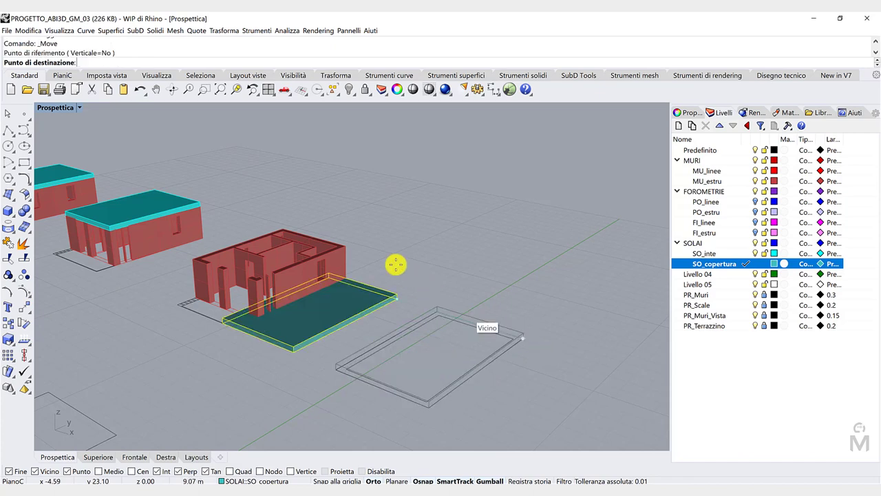
pyautogui.click(345, 247)
pyautogui.click(384, 281)
pyautogui.scroll(-4, 386, 283)
pyautogui.moveTo(375, 300); pyautogui.dragTo(462, 266, button='right')
pyautogui.scroll(5, 293, 246)
pyautogui.scroll(-5, 461, 259)
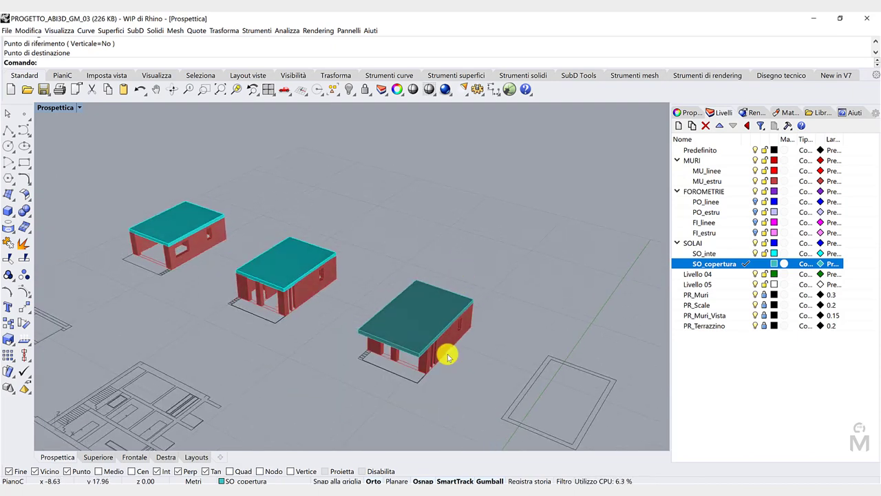
# Duplicate the four upper perimeter edges of the roof slab as curves on the current layer
pyautogui.scroll(2, 448, 344)
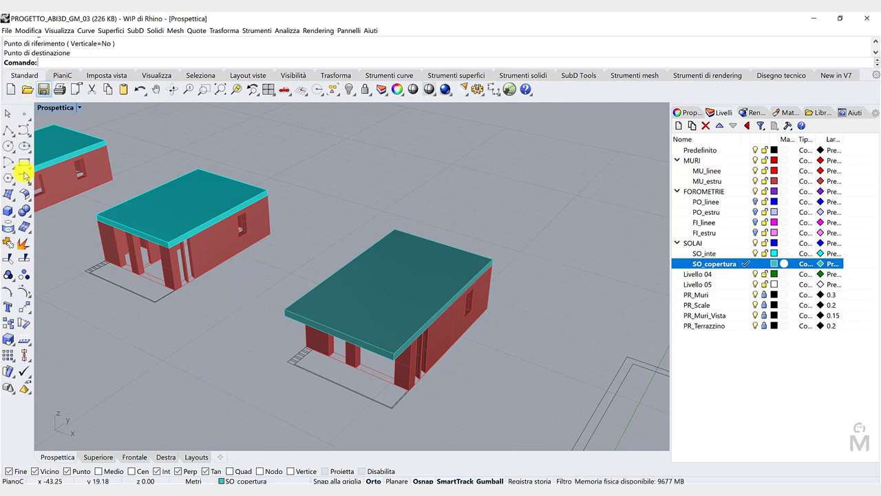
pyautogui.click(15, 234)
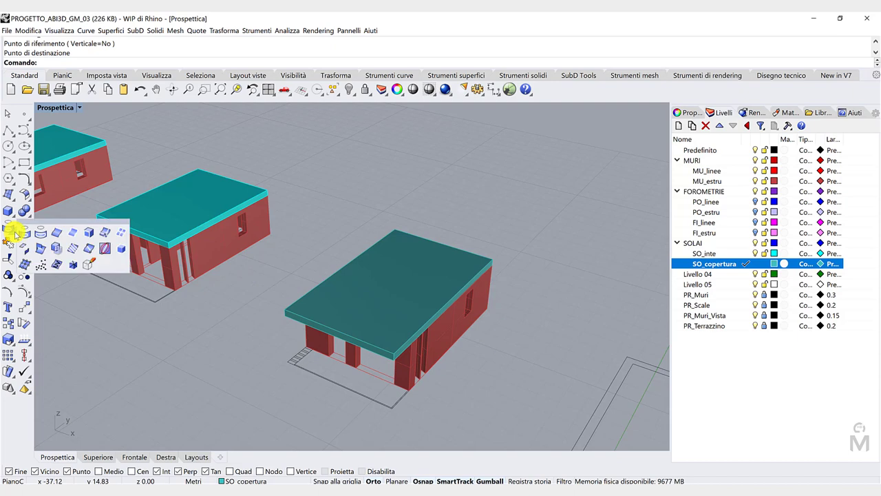
pyautogui.click(58, 234)
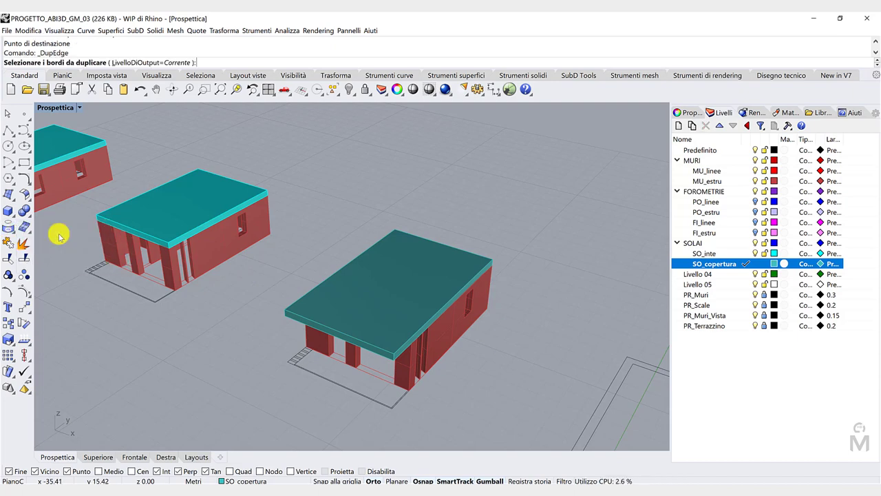
pyautogui.click(321, 282)
pyautogui.click(312, 322)
pyautogui.click(417, 335)
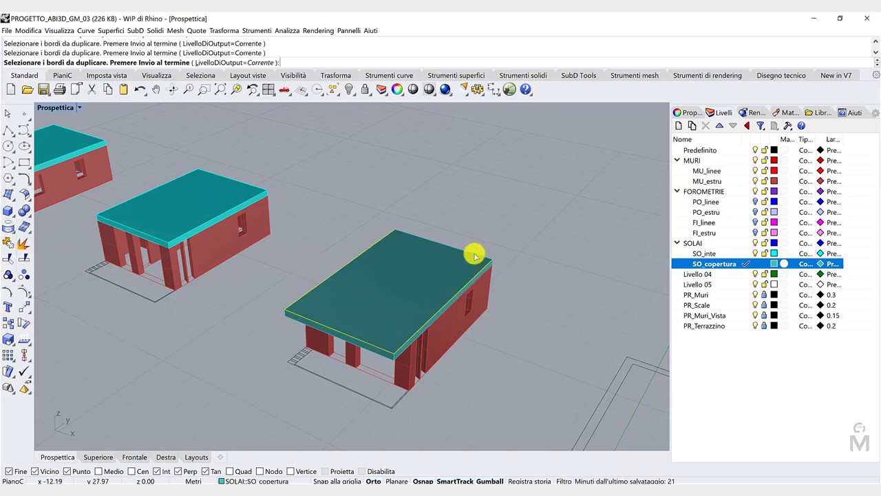
pyautogui.click(475, 254)
pyautogui.press('Return')
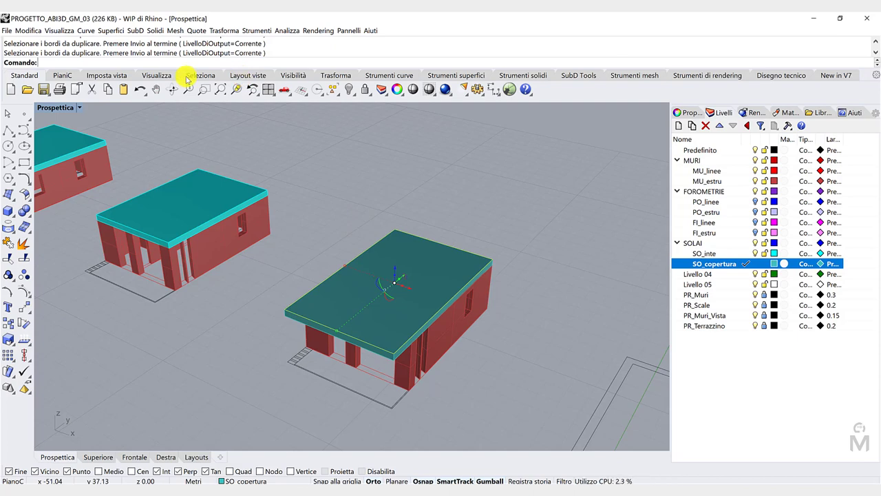
# Hide the roof slab together with the outline curve duplicated from its upper edges
pyautogui.click(383, 76)
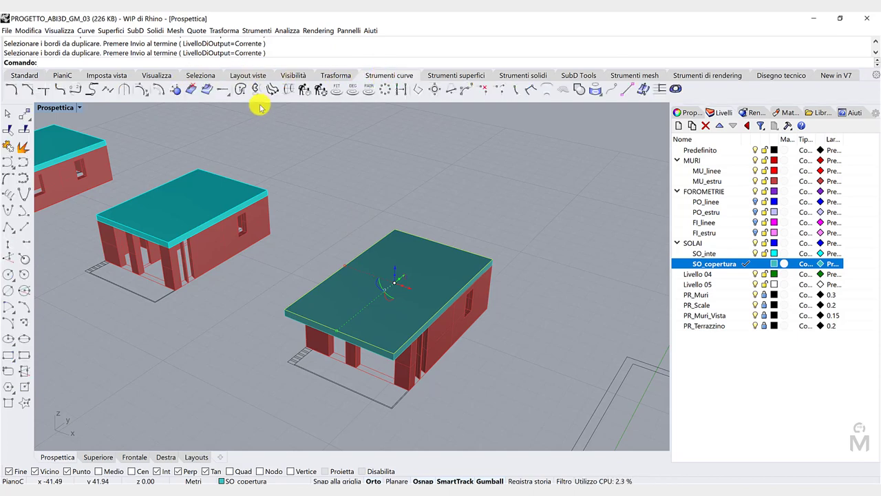
pyautogui.click(159, 89)
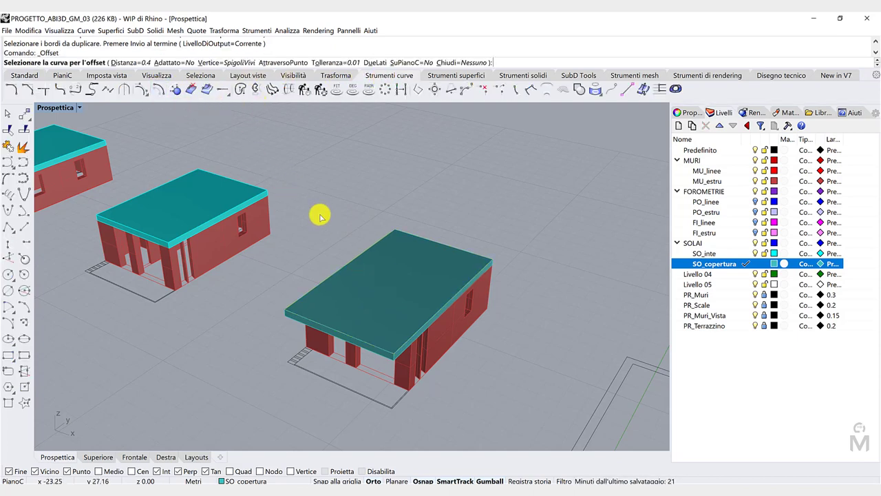
pyautogui.click(360, 287)
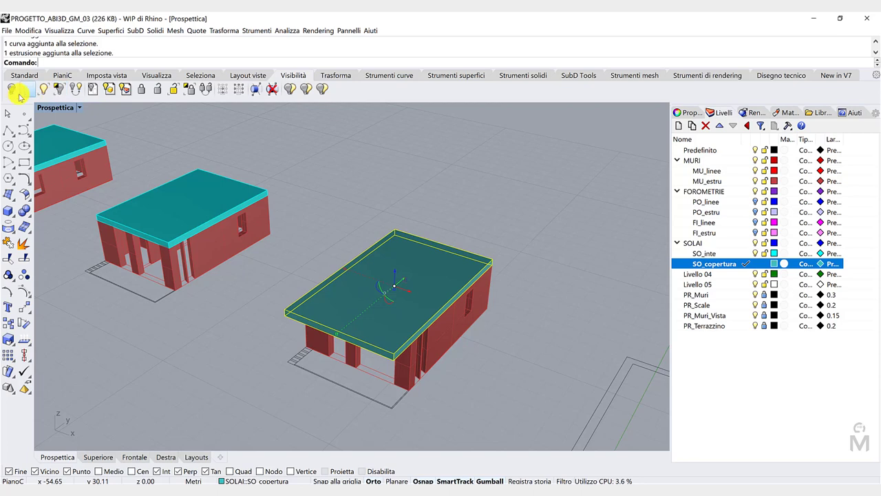
pyautogui.click(11, 88)
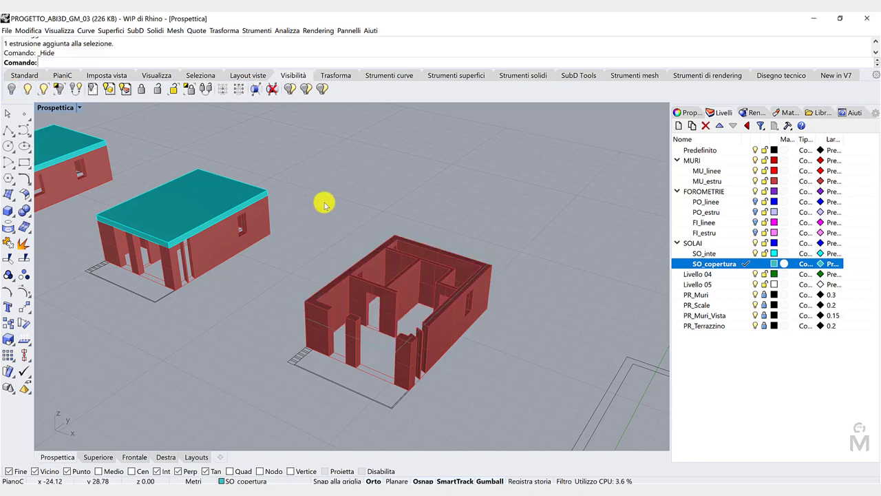
# Select the four edge curves duplicated from the roof slab and join them into one closed outline
pyautogui.scroll(5, 324, 203)
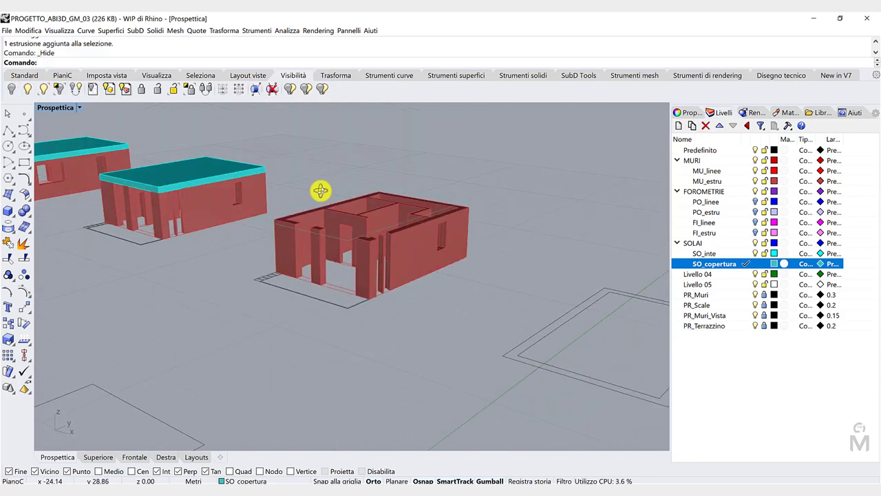
pyautogui.click(366, 189)
pyautogui.click(515, 205)
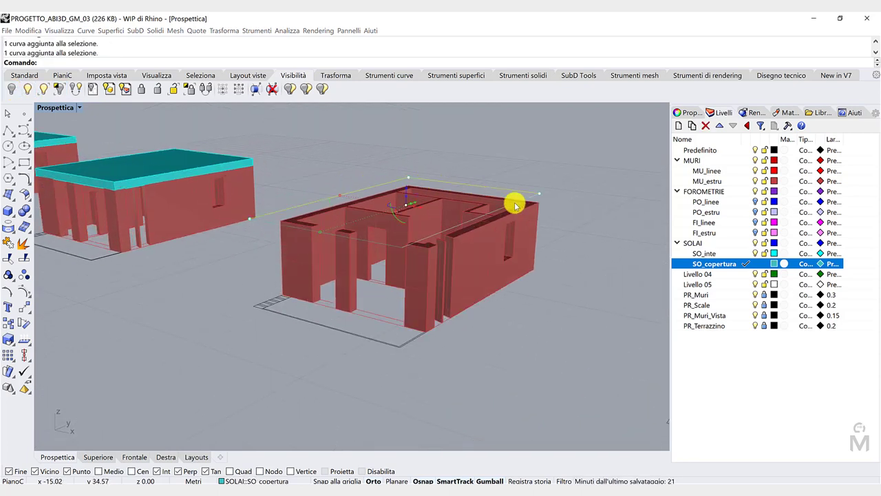
pyautogui.click(515, 205)
pyautogui.click(510, 229)
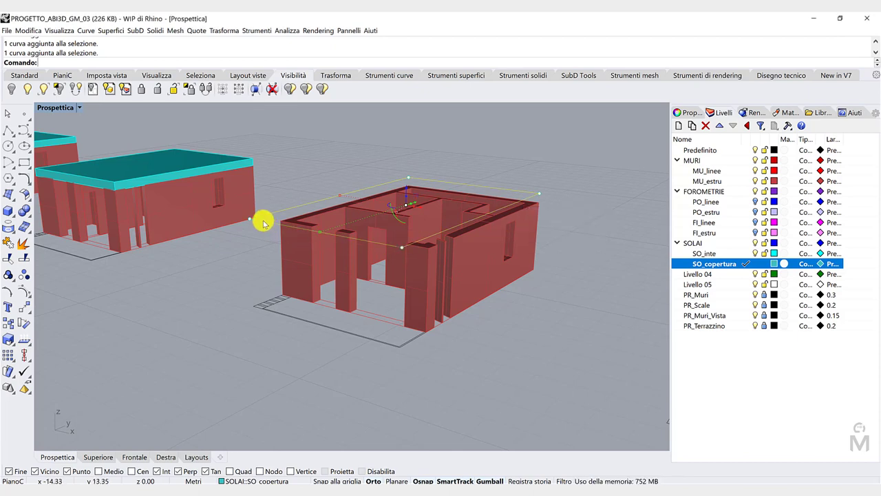
pyautogui.click(12, 243)
# Offset the joined roof outline 0.4 m towards the inside with sharp corners
pyautogui.moveTo(169, 279); pyautogui.dragTo(387, 370, button='right')
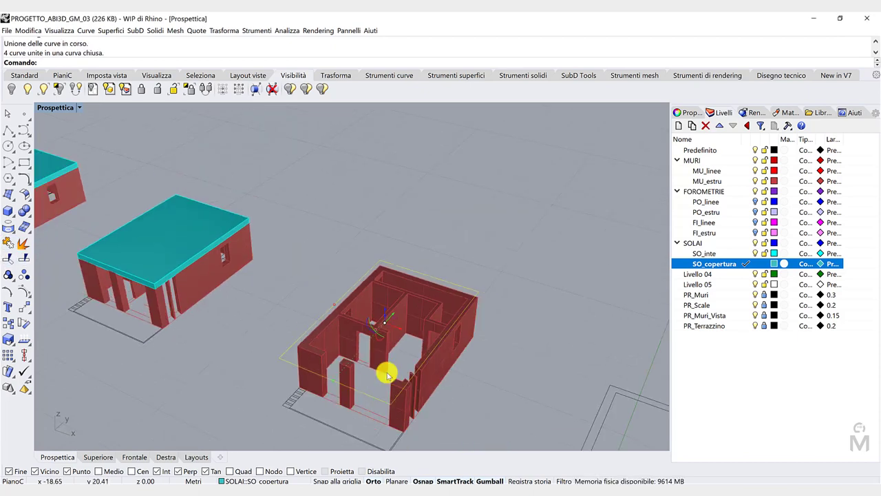
pyautogui.click(387, 75)
pyautogui.click(159, 90)
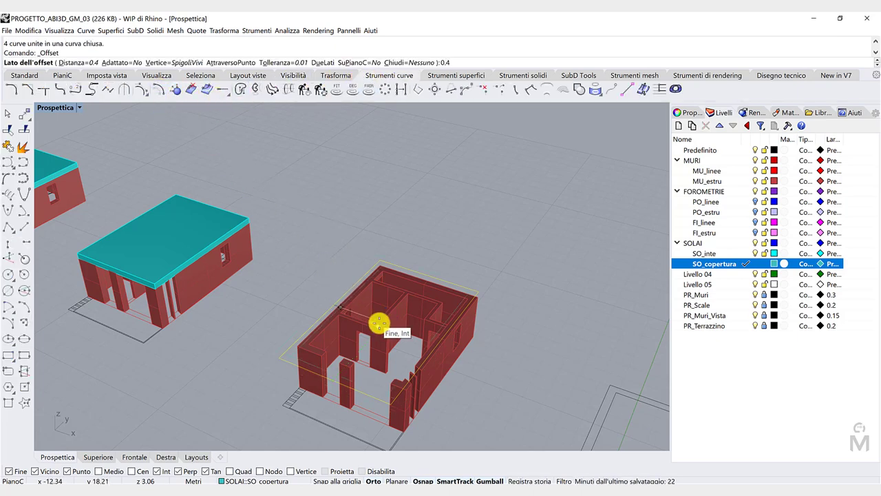
pyautogui.click(379, 323)
# Extrude the roof outline and its inner offset together as a solid parapet ring 0.3 m high
pyautogui.scroll(5, 385, 368)
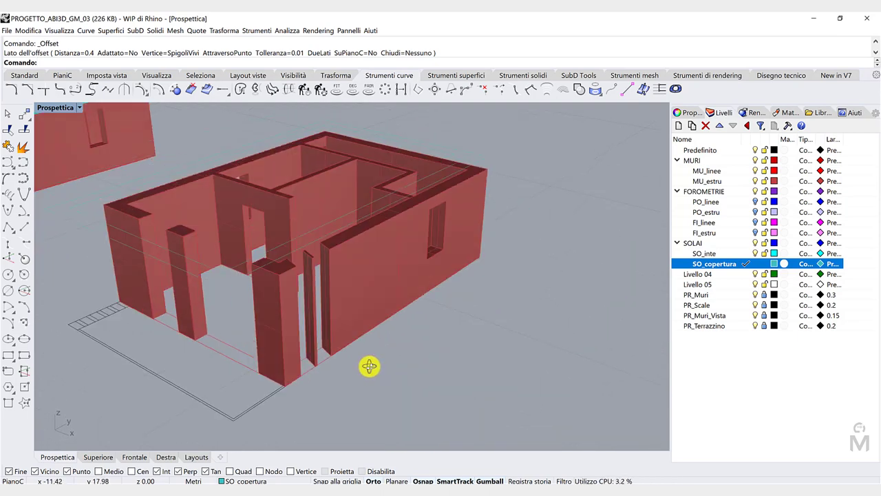
pyautogui.moveTo(369, 367); pyautogui.dragTo(144, 280, button='right')
pyautogui.click(122, 249)
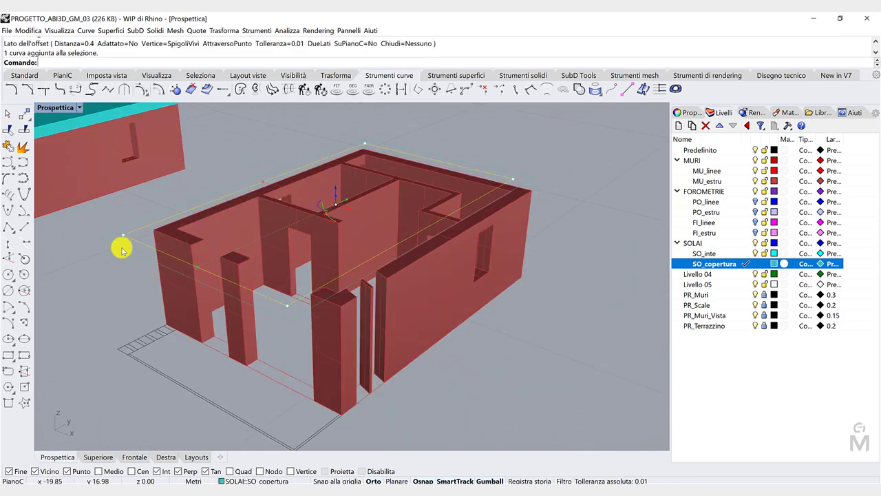
pyautogui.keyDown('shift'); pyautogui.click(121, 248); pyautogui.keyUp('shift')
pyautogui.click(456, 75)
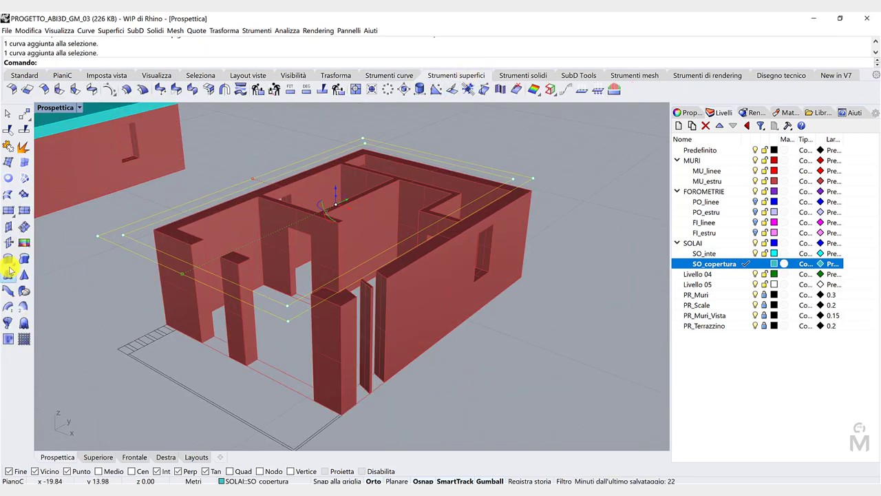
pyautogui.click(8, 261)
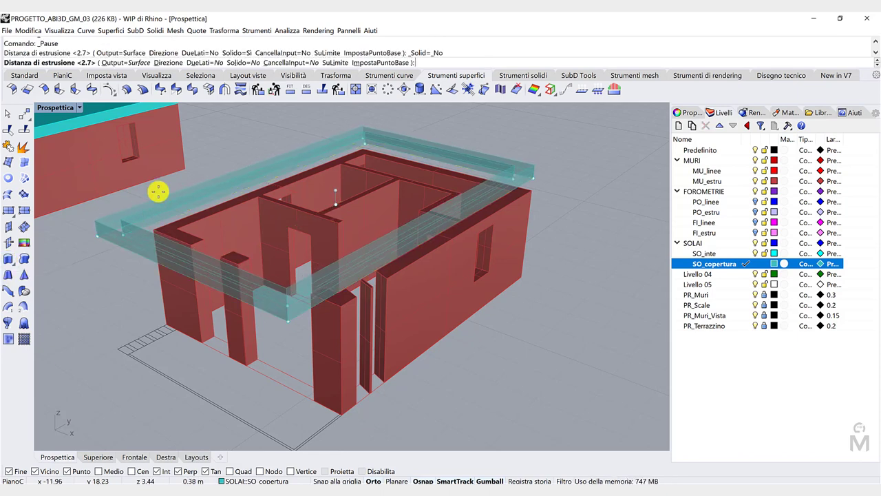
pyautogui.click(237, 63)
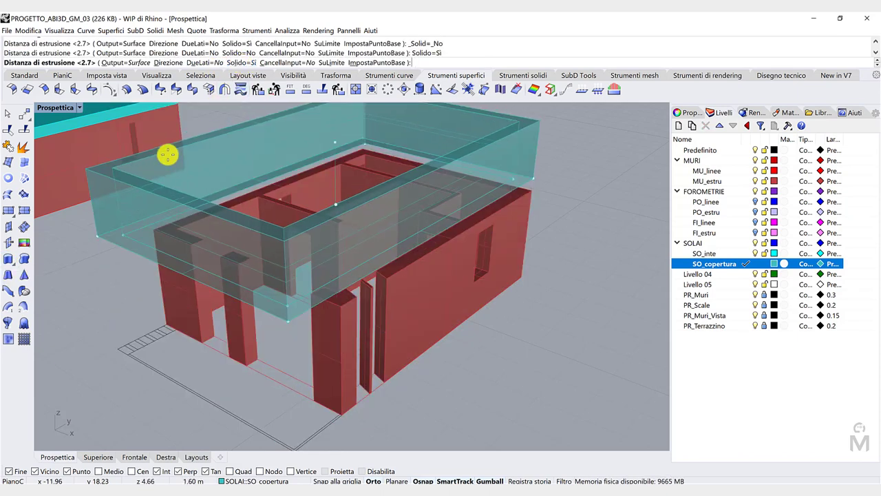
pyautogui.write('0.3')
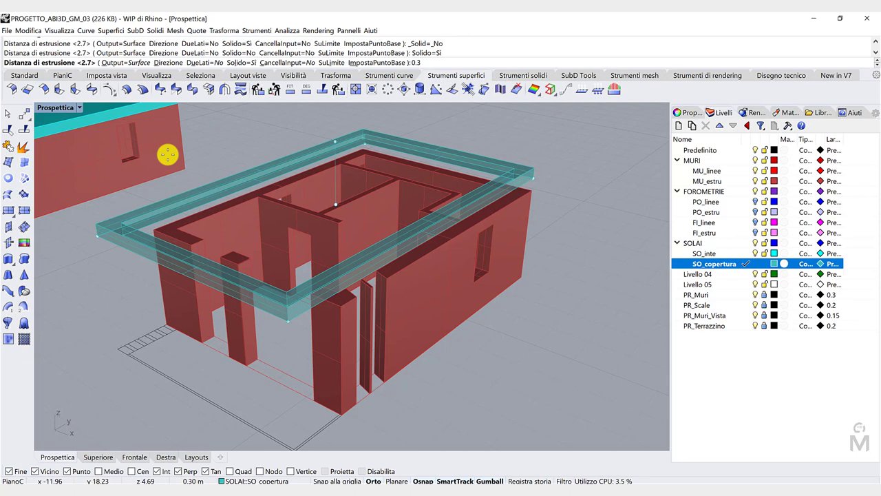
pyautogui.press('Return')
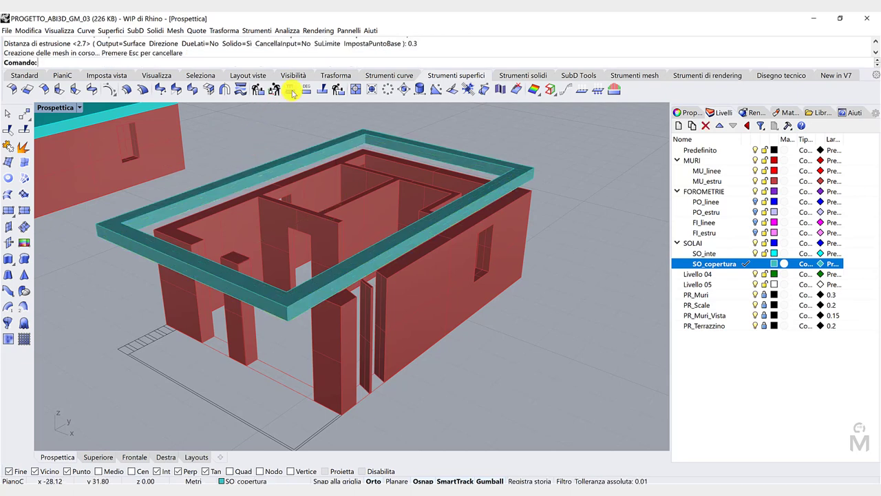
# Show the hidden roof slab again under the new parapet ring
pyautogui.click(293, 75)
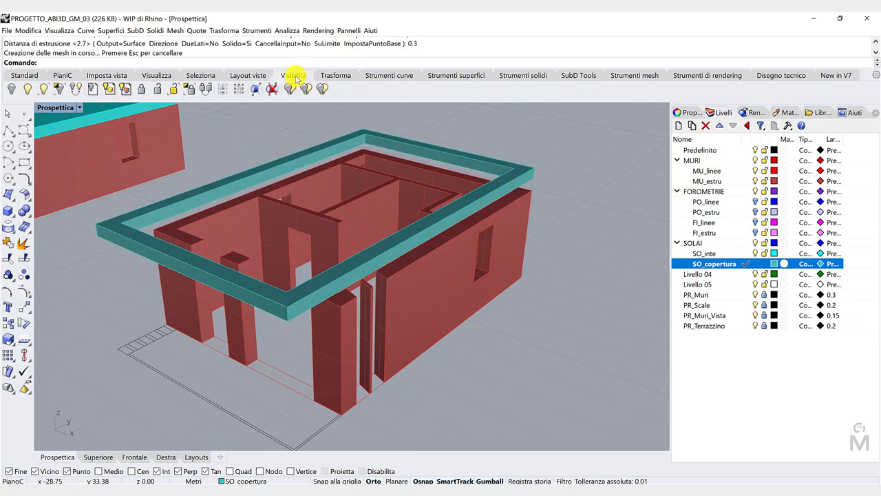
pyautogui.click(28, 89)
pyautogui.scroll(-5, 217, 176)
pyautogui.moveTo(218, 176); pyautogui.dragTo(290, 167, button='right')
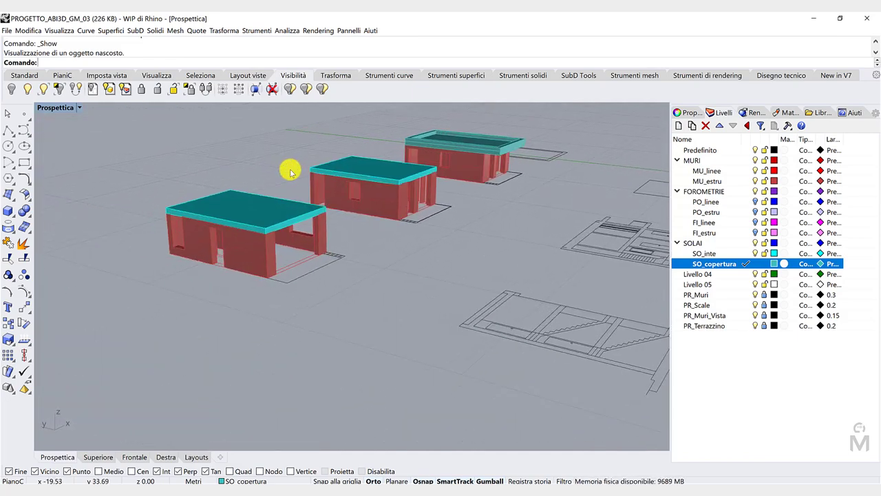
pyautogui.moveTo(423, 179); pyautogui.dragTo(194, 246, button='right')
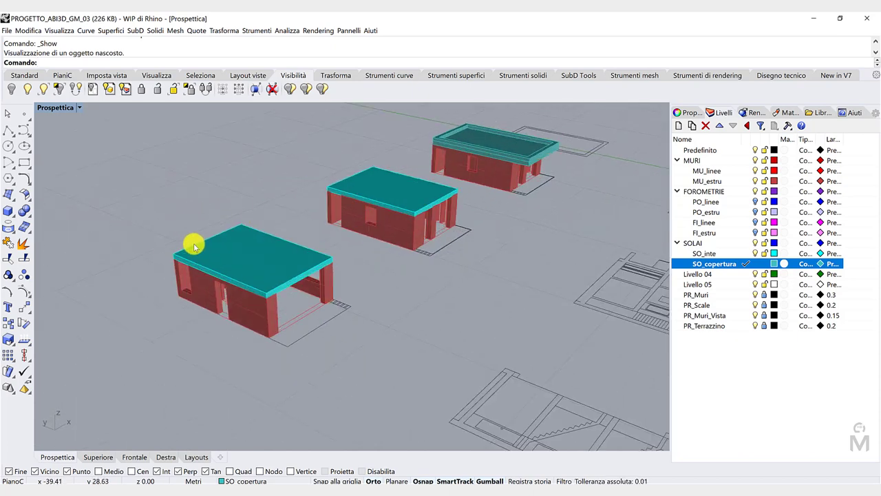
# Turn on the FI_estru layer and make SO_inte the current layer
pyautogui.scroll(3, 146, 260)
pyautogui.scroll(3, 266, 311)
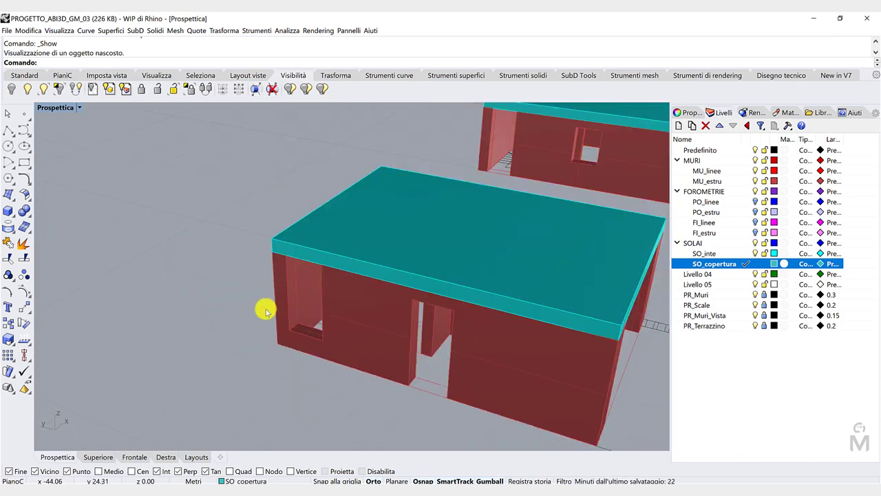
pyautogui.scroll(-5, 266, 312)
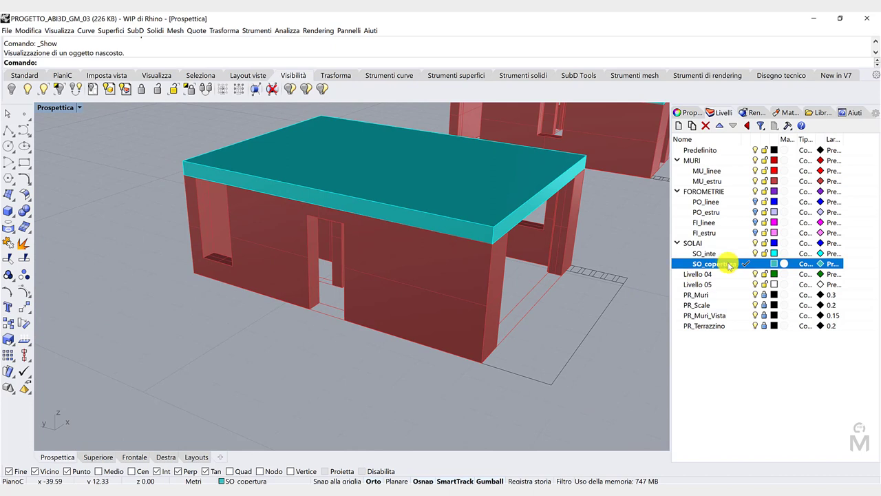
pyautogui.click(756, 232)
pyautogui.scroll(-2, 141, 233)
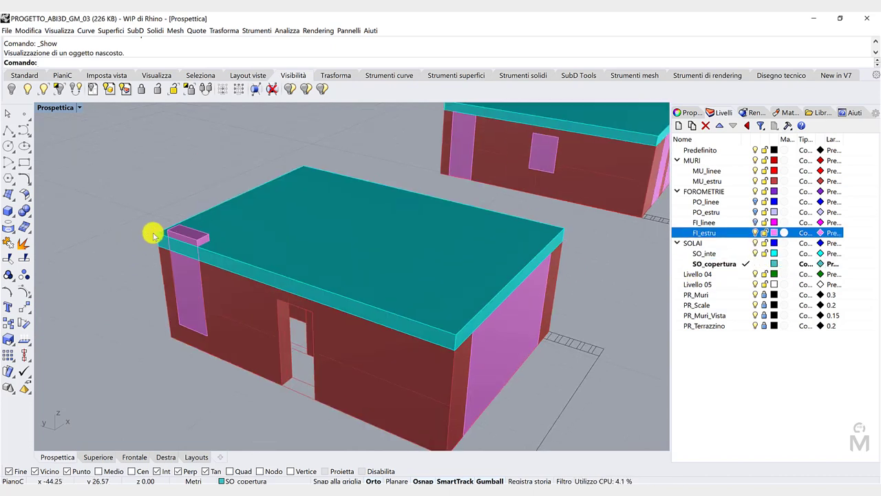
pyautogui.click(738, 257)
pyautogui.click(746, 253)
pyautogui.scroll(-4, 582, 246)
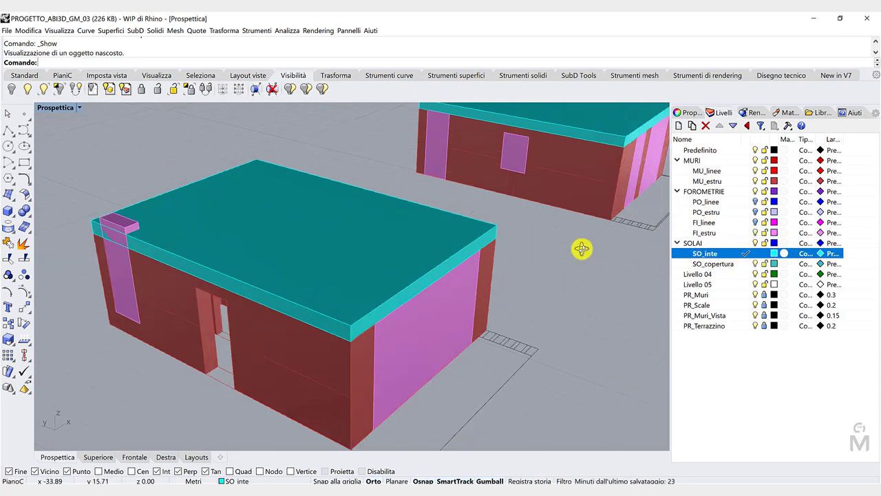
# Subtract the tall corner window box from the nearest block's floor slab with a Boolean difference, keeping the box
pyautogui.scroll(5, 582, 246)
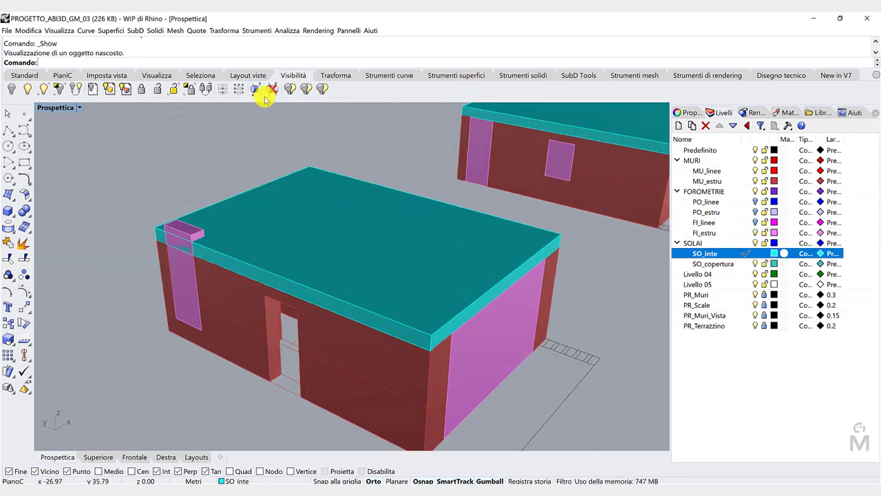
pyautogui.click(465, 75)
pyautogui.click(510, 76)
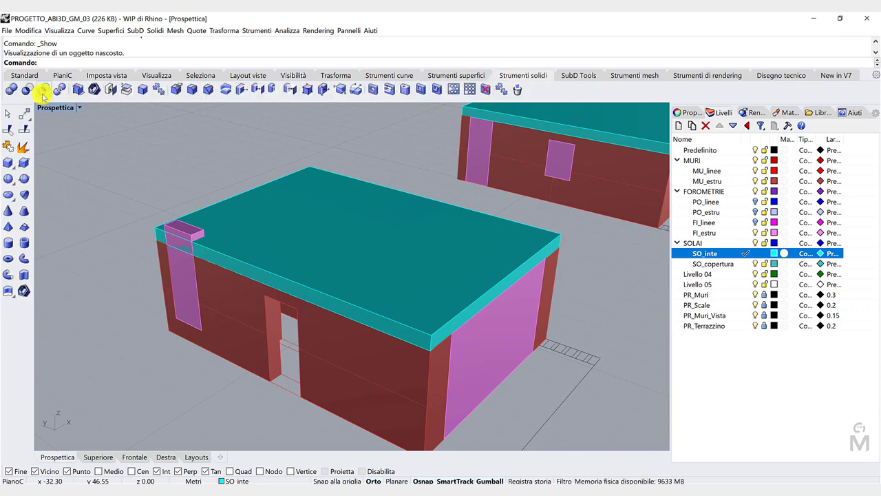
pyautogui.click(25, 91)
pyautogui.click(279, 215)
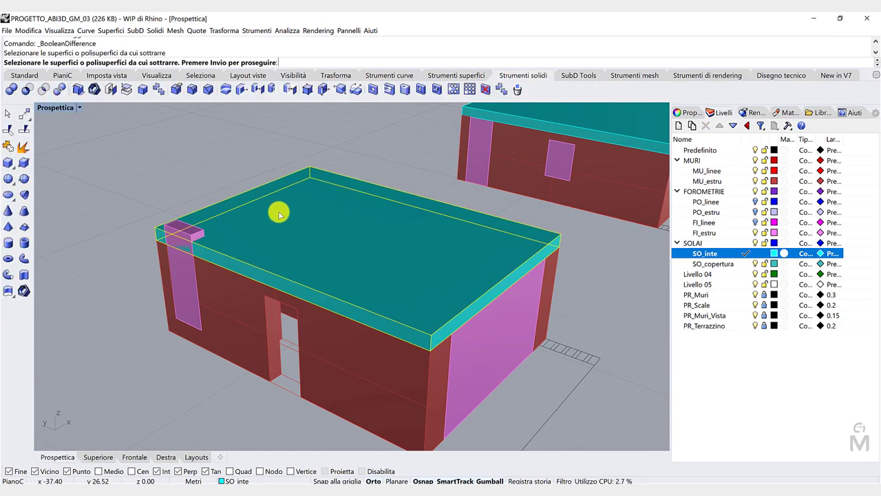
pyautogui.press('Return')
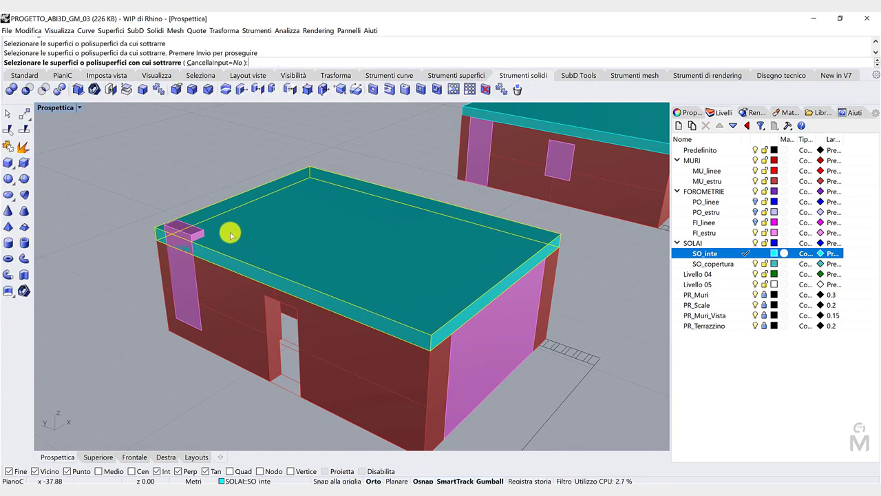
pyautogui.click(184, 282)
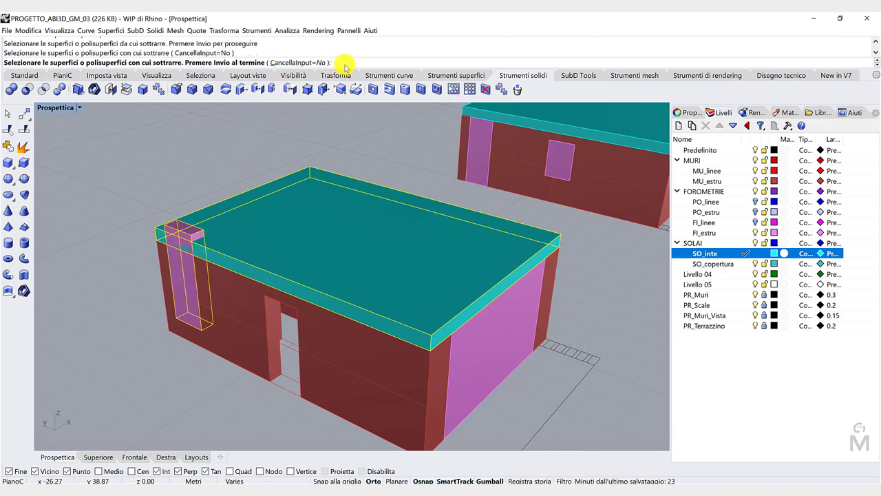
pyautogui.press('Return')
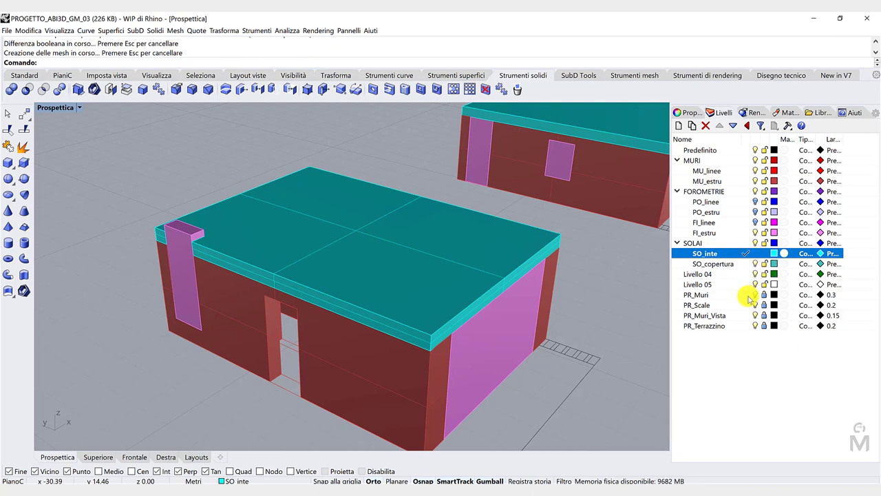
# Turn off the FI_estru layer and examine the notch cut in the slab and the corner opening of the middle block
pyautogui.click(756, 234)
pyautogui.scroll(5, 129, 252)
pyautogui.scroll(-3, 122, 248)
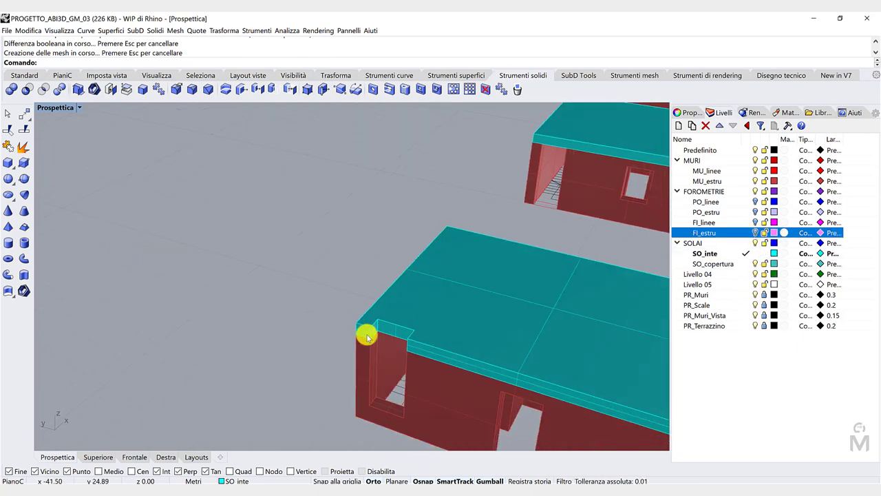
pyautogui.scroll(-4, 475, 195)
pyautogui.scroll(5, 358, 253)
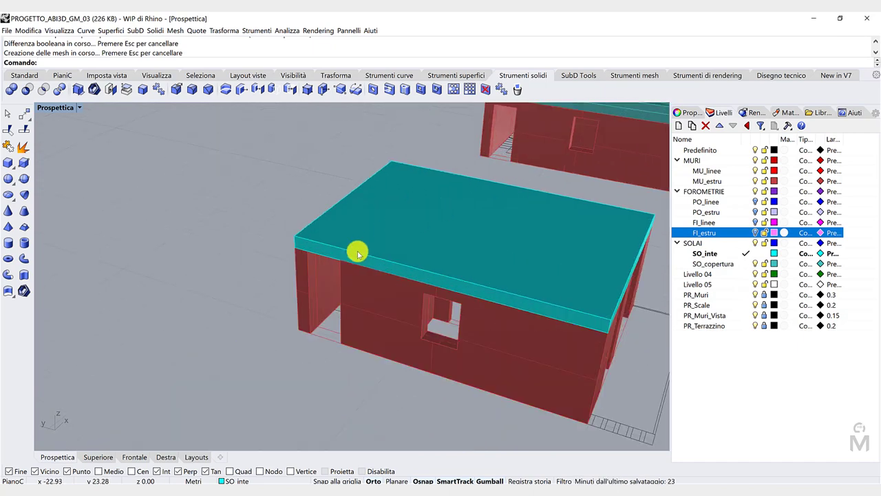
# Turn the FI_estru layer back on and raise the middle block's full-height corner window box by 0.3 m
pyautogui.click(756, 232)
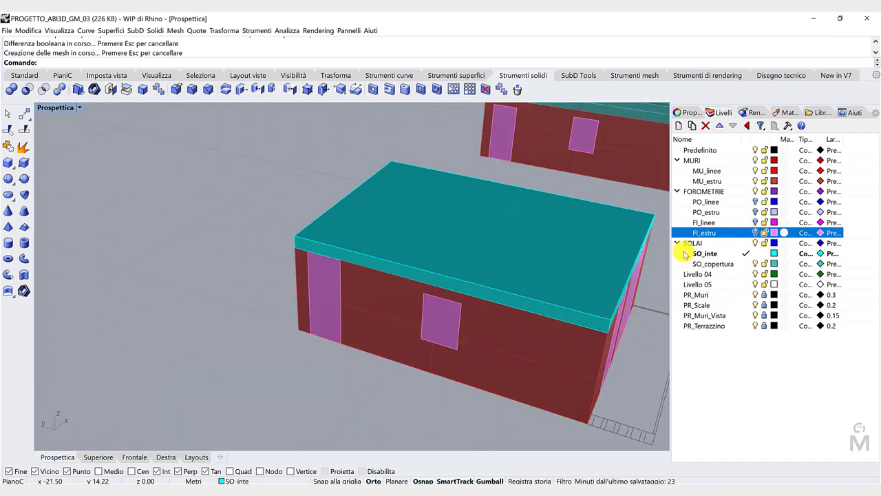
pyautogui.click(321, 297)
pyautogui.write('0')
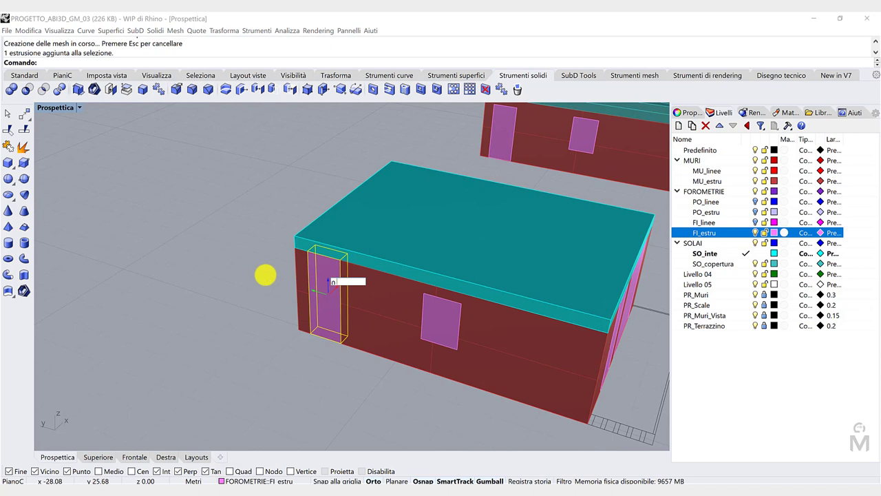
pyautogui.write('.3')
pyautogui.press('Return')
pyautogui.click(265, 274)
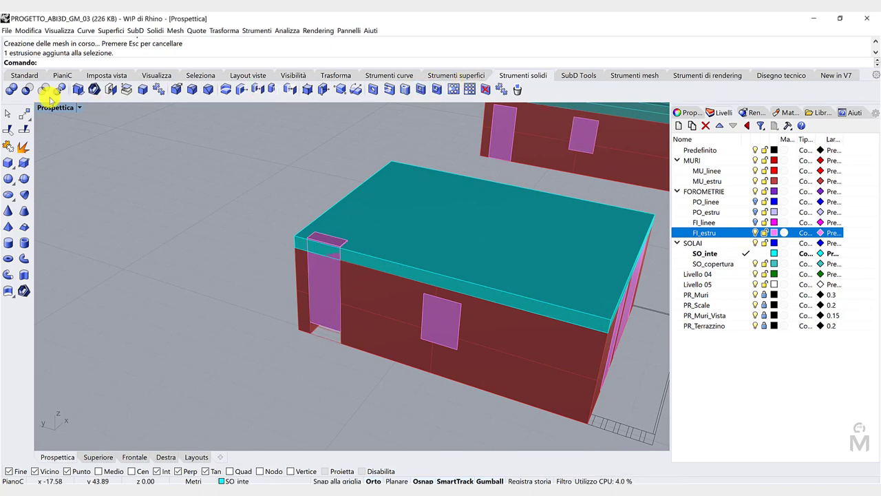
# Subtract the raised corner window box from the middle block's slab with a Boolean difference, keeping the box
pyautogui.click(28, 94)
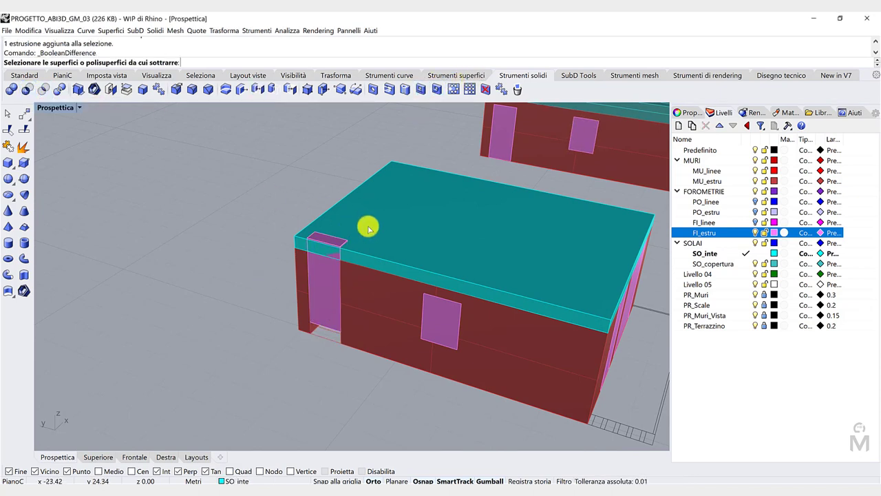
pyautogui.click(369, 227)
pyautogui.press('Return')
pyautogui.click(327, 282)
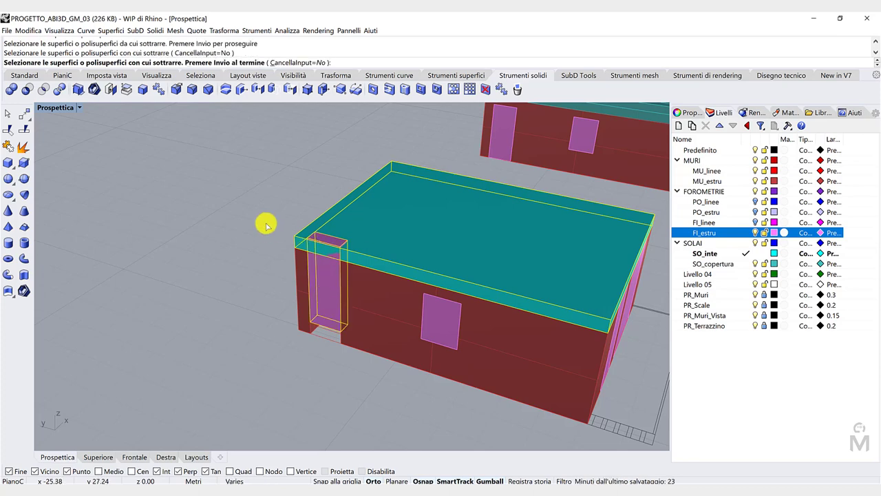
pyautogui.press('Return')
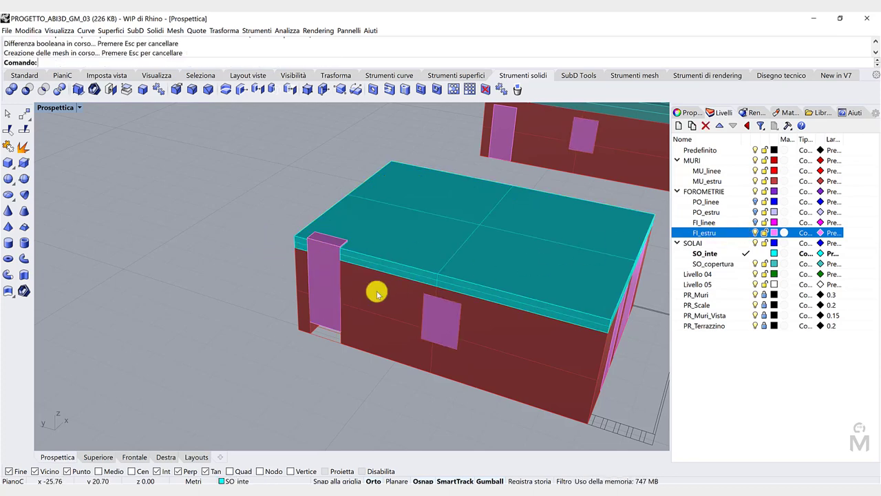
# Move the middle block's corner window box back down so it fills its wall opening
pyautogui.click(330, 273)
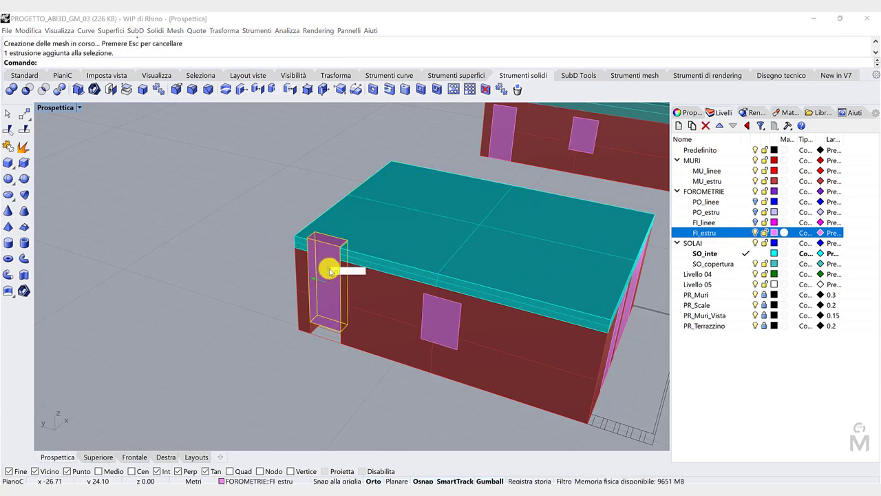
pyautogui.press('Return')
pyautogui.click(208, 281)
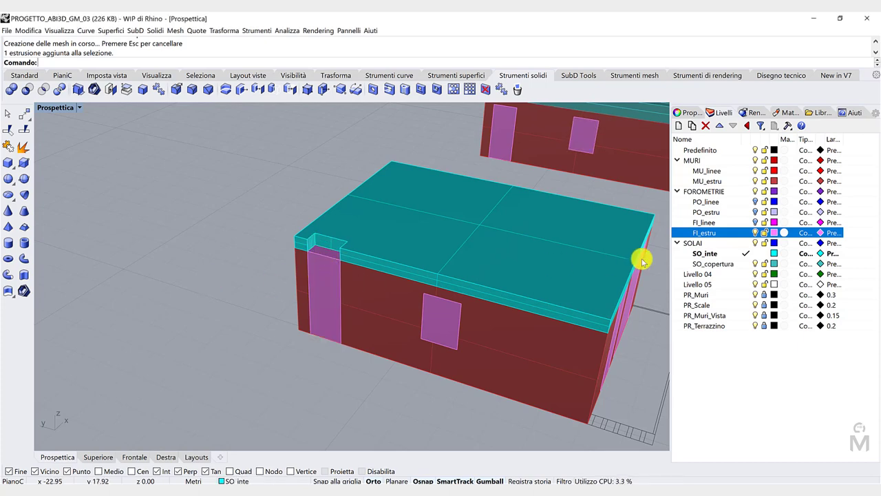
# Turn off the FI_estru layer and check the wall openings and slab notches of the three blocks
pyautogui.click(756, 233)
pyautogui.scroll(-10, 407, 264)
pyautogui.moveTo(482, 314); pyautogui.dragTo(399, 286, button='right')
pyautogui.scroll(5, 256, 285)
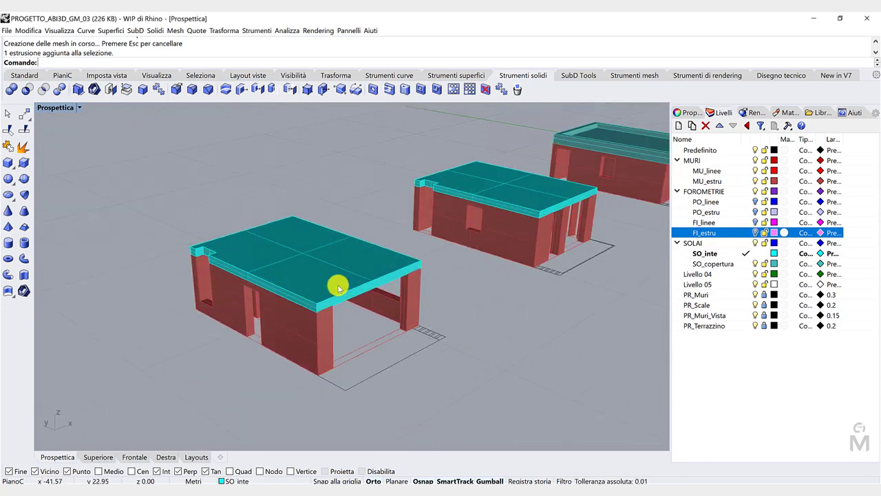
pyautogui.scroll(-2, 468, 295)
pyautogui.scroll(-4, 603, 270)
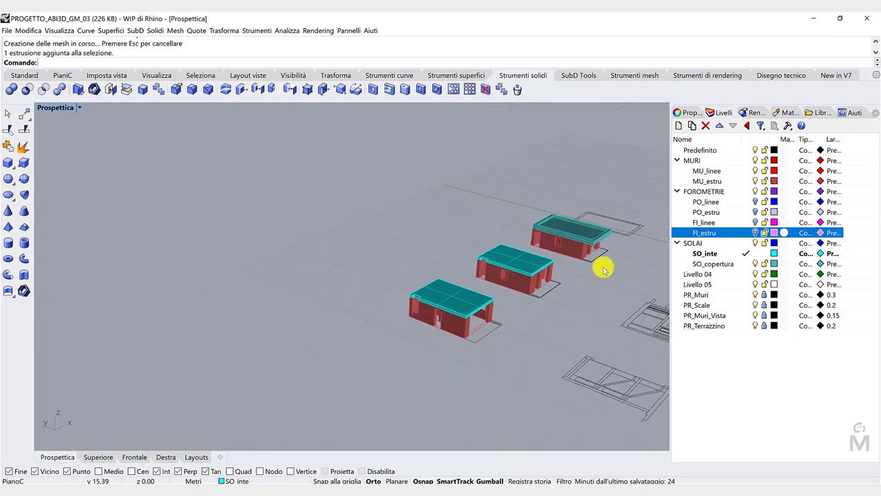
pyautogui.scroll(3, 603, 270)
# Make MU_estru the current layer and turn off the SOLAI layer to expose the walls
pyautogui.click(745, 182)
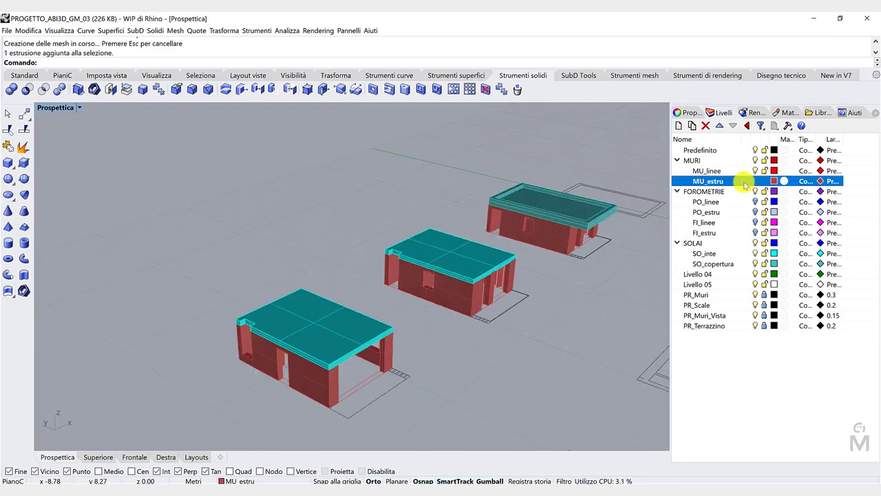
pyautogui.click(755, 244)
pyautogui.scroll(-4, 470, 312)
pyautogui.moveTo(470, 313); pyautogui.dragTo(421, 354, button='right')
pyautogui.scroll(6, 420, 354)
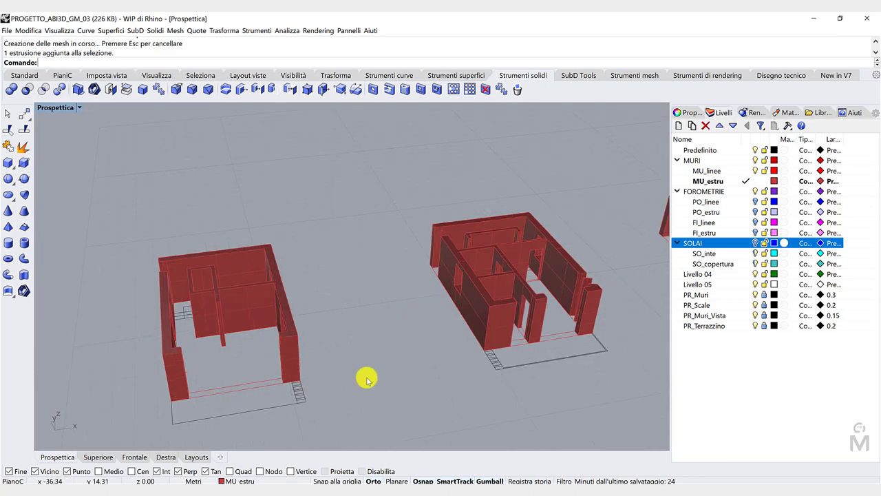
# Examine the interior walls of the blocks and the reference plans and sections from several angles
pyautogui.scroll(-6, 367, 380)
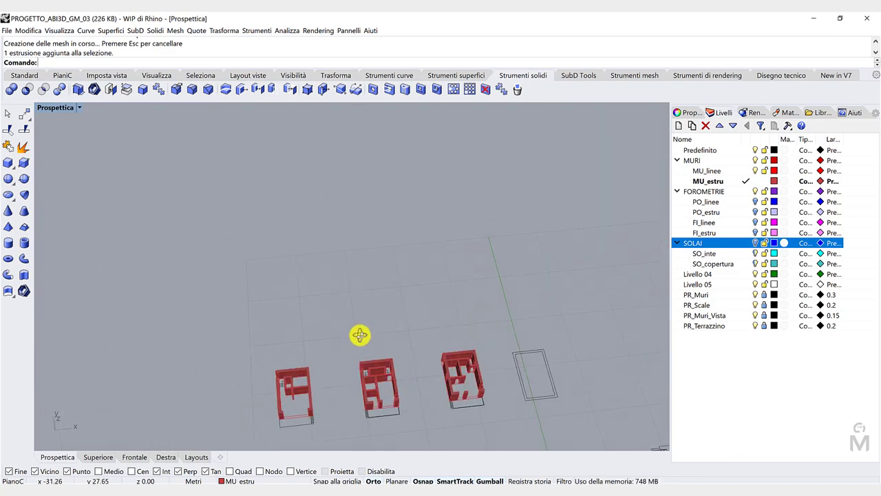
pyautogui.scroll(4, 338, 406)
pyautogui.scroll(3, 323, 366)
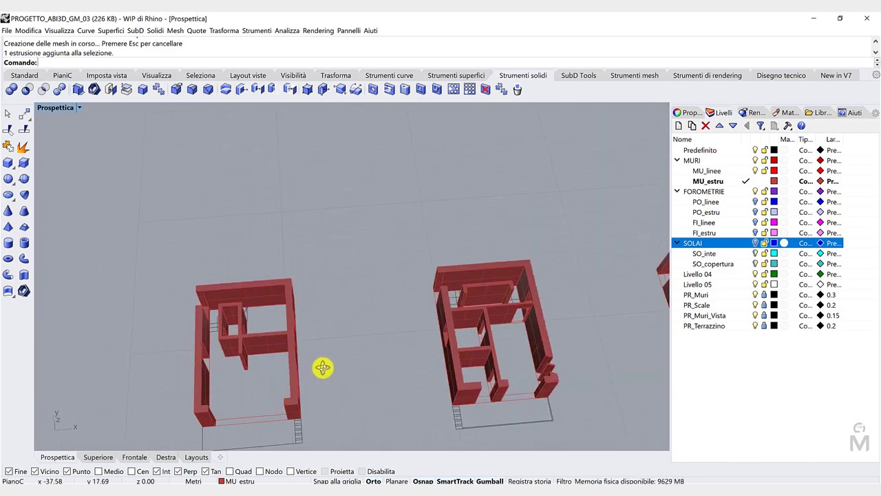
pyautogui.scroll(4, 274, 332)
pyautogui.scroll(-2, 217, 284)
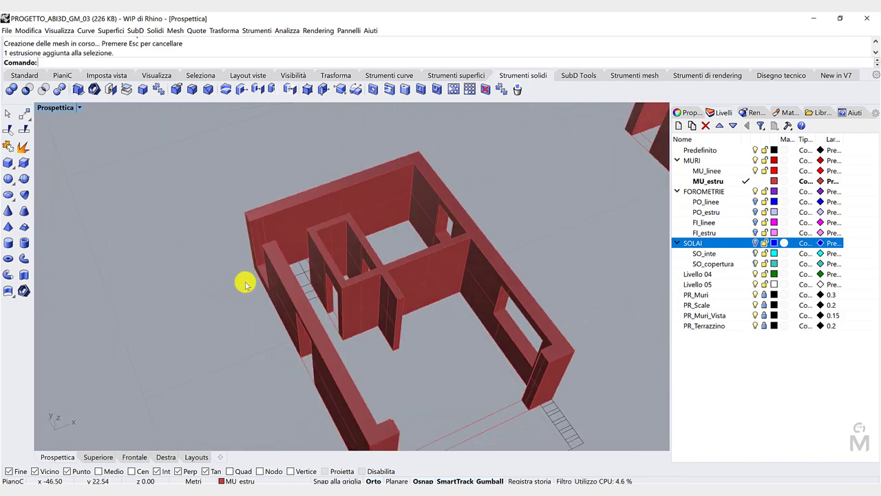
pyautogui.scroll(-8, 245, 282)
pyautogui.moveTo(290, 289); pyautogui.dragTo(327, 284, button='right')
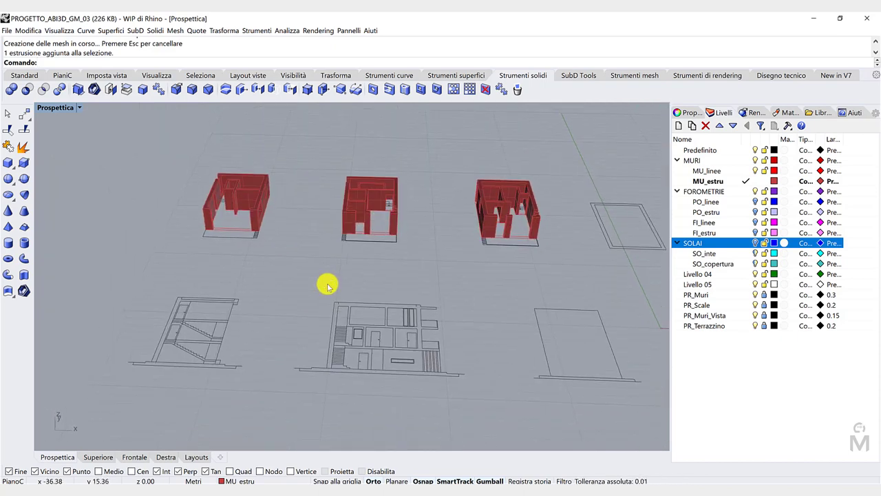
pyautogui.moveTo(314, 321); pyautogui.dragTo(376, 366, button='right')
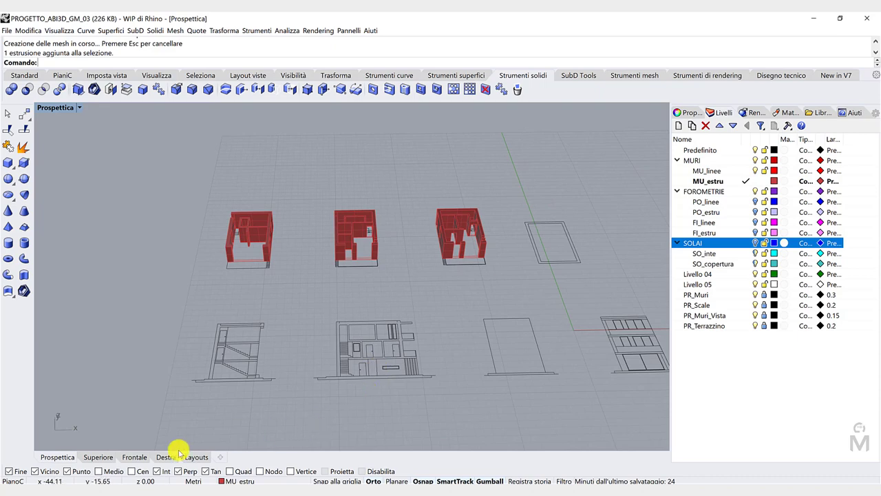
# Switch to the top view and rename layer Livello 04 as SCALE and Livello 05 as SC_strutt_linee
pyautogui.click(99, 457)
pyautogui.scroll(-3, 249, 301)
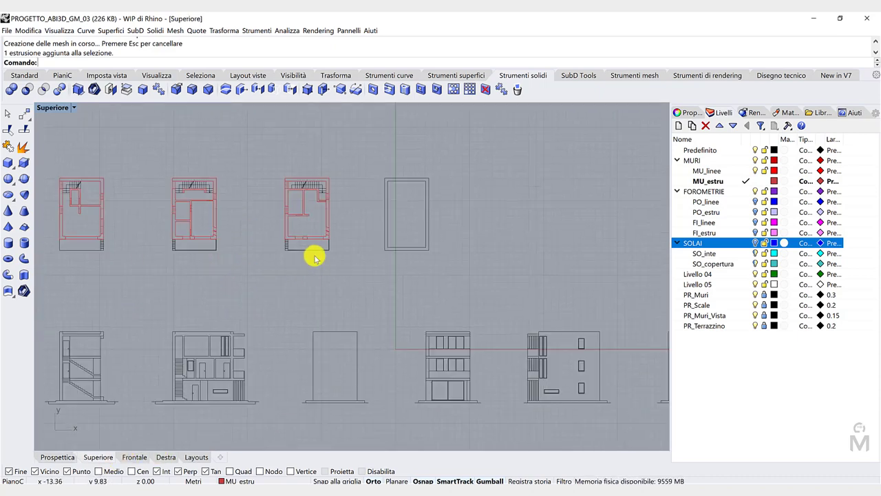
pyautogui.click(707, 275)
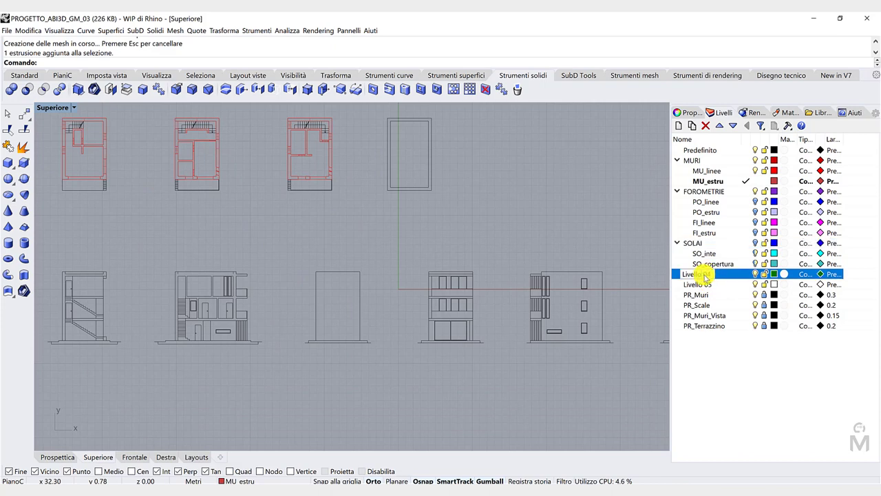
pyautogui.click(705, 274)
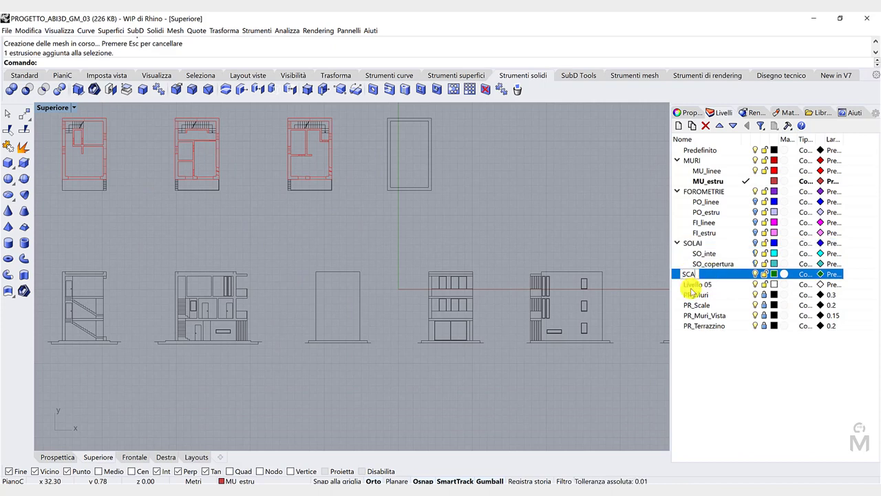
pyautogui.click(701, 285)
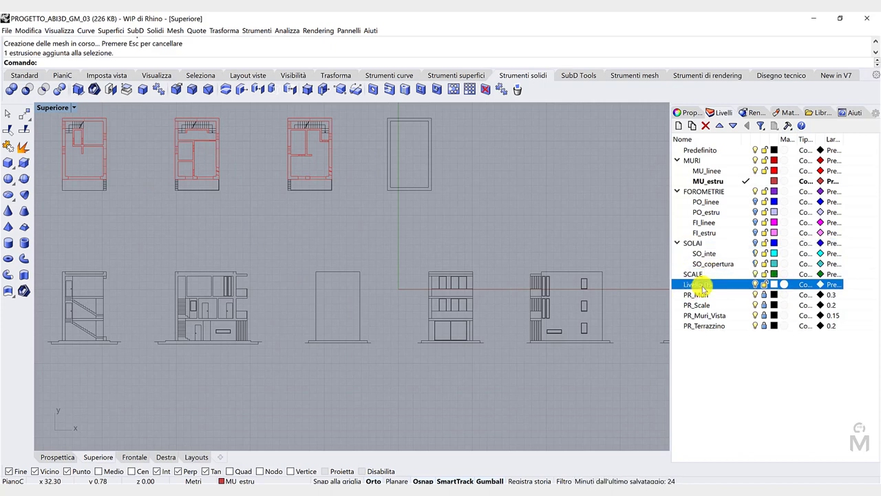
pyautogui.click(701, 285)
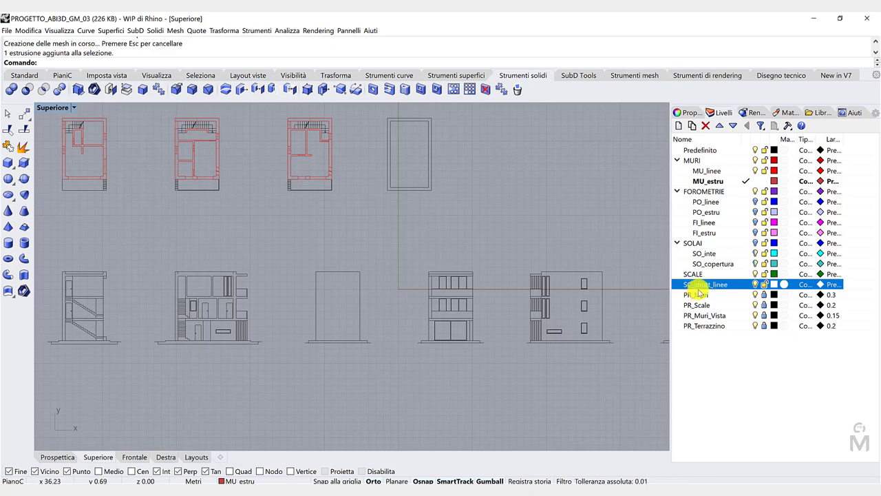
# Add three new layers named SC_strutt_estru, SC_vano_linee and SC_vano_estru below SC_strutt_linee
pyautogui.click(679, 125)
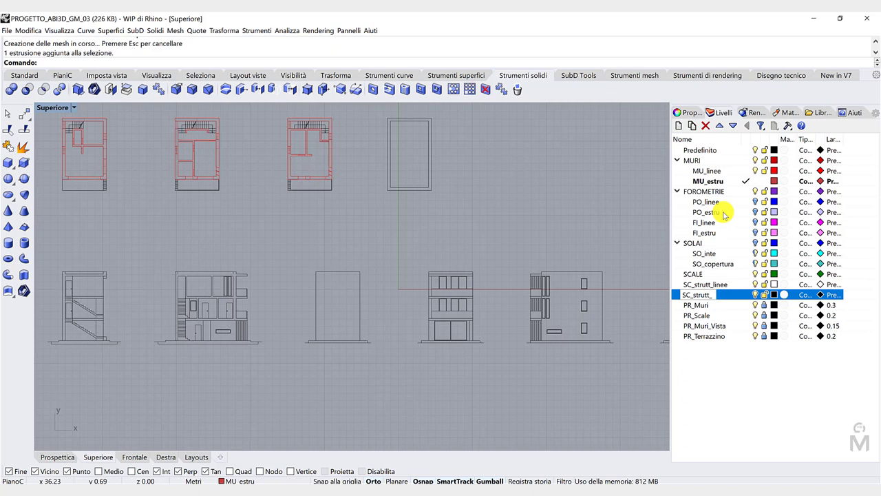
pyautogui.write('SC_strutt_estru')
pyautogui.press('Return')
pyautogui.click(678, 125)
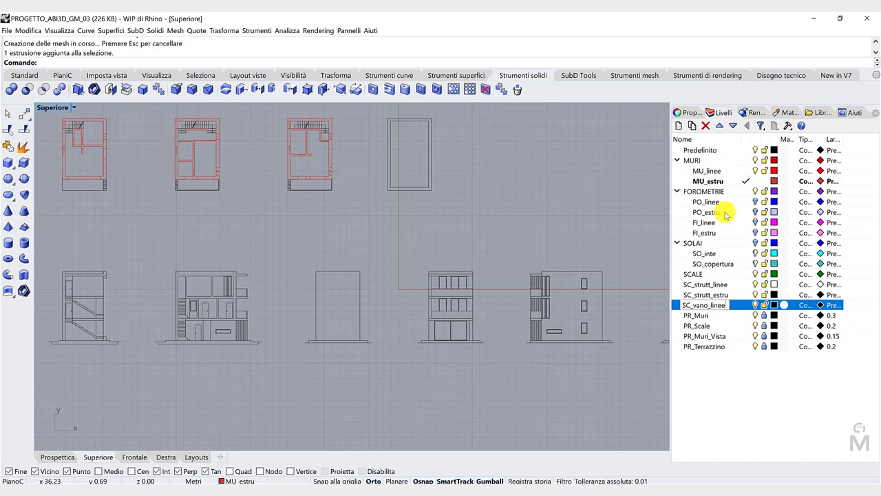
pyautogui.click(678, 125)
pyautogui.write('SC_vano_estru')
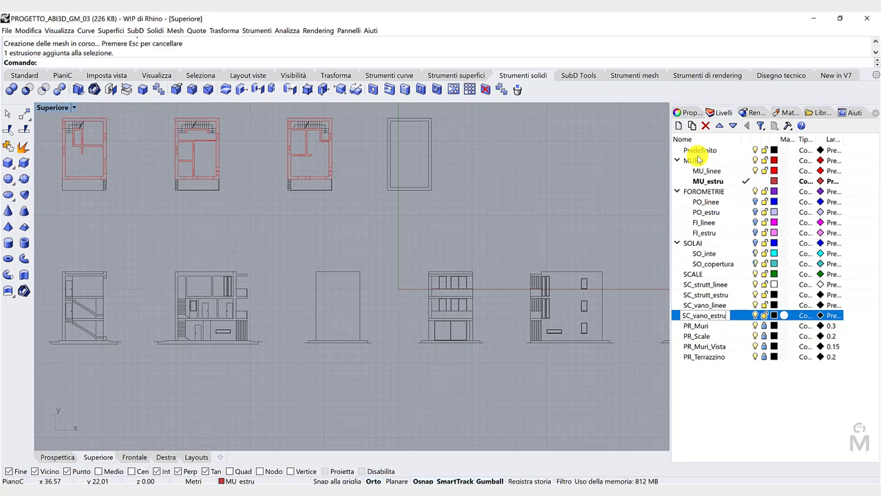
# Set the colour of the SC_strutt_linee layer to Verde
pyautogui.click(774, 285)
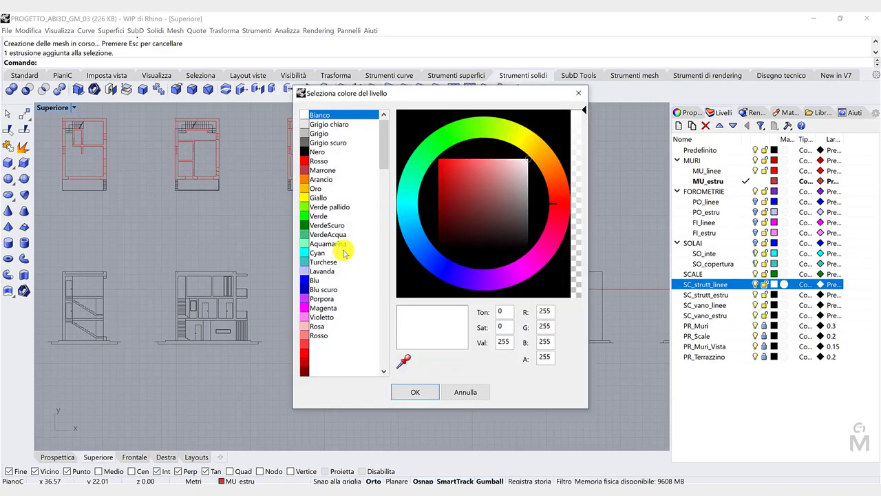
pyautogui.click(320, 216)
pyautogui.click(416, 392)
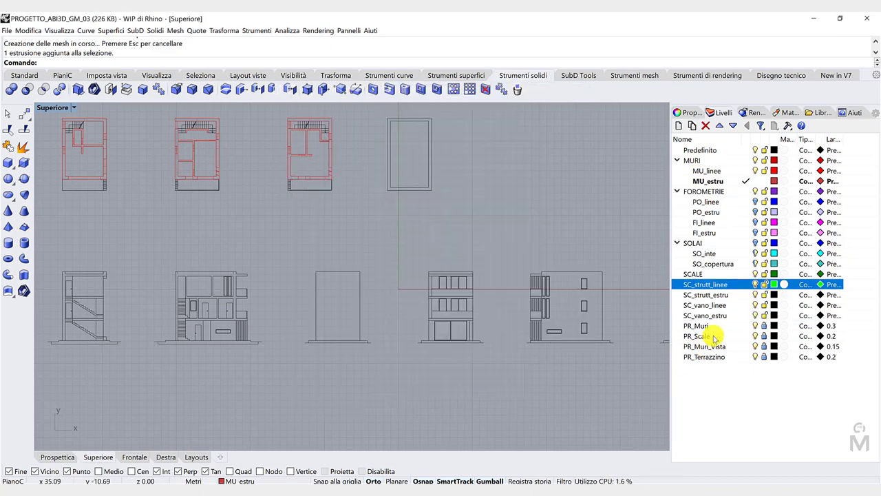
# Set the layer colours to Aquamarina for SC_strutt_estru, VerdeScuro for SC_vano_linee and VerdeAcqua for SC_vano_estru
pyautogui.click(774, 295)
pyautogui.click(325, 244)
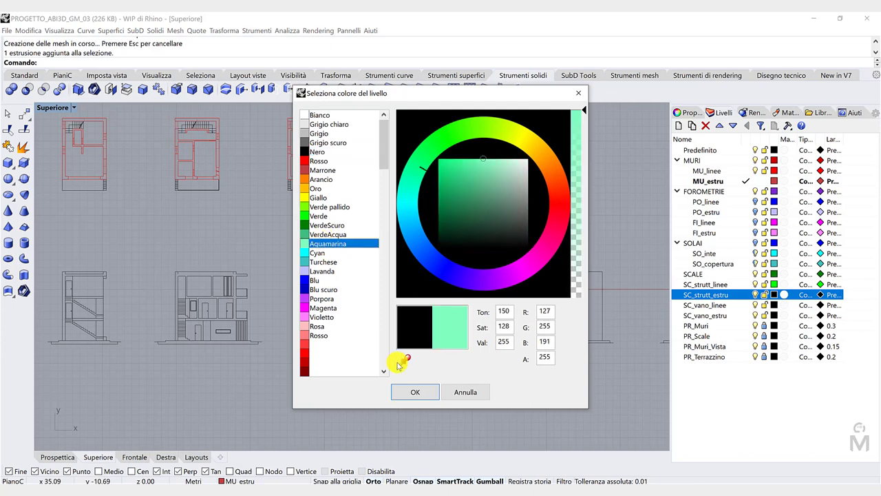
pyautogui.click(410, 392)
pyautogui.click(774, 305)
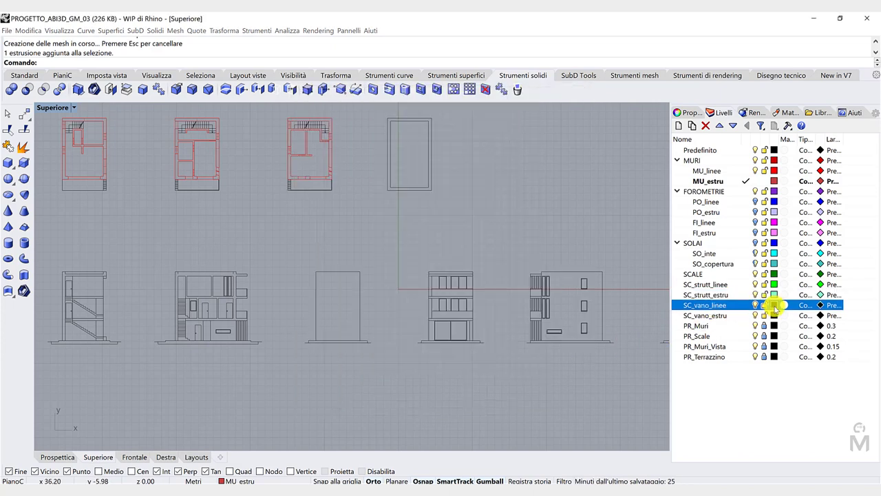
pyautogui.click(324, 225)
pyautogui.click(416, 392)
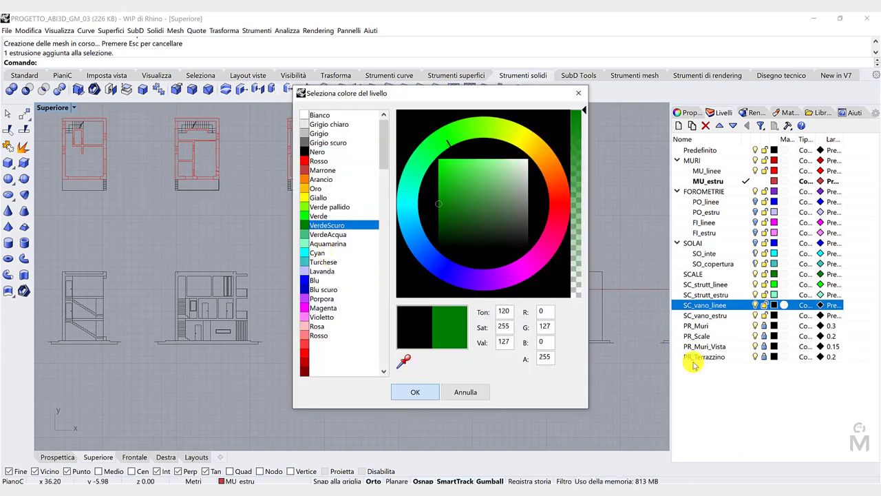
pyautogui.click(775, 315)
pyautogui.click(329, 235)
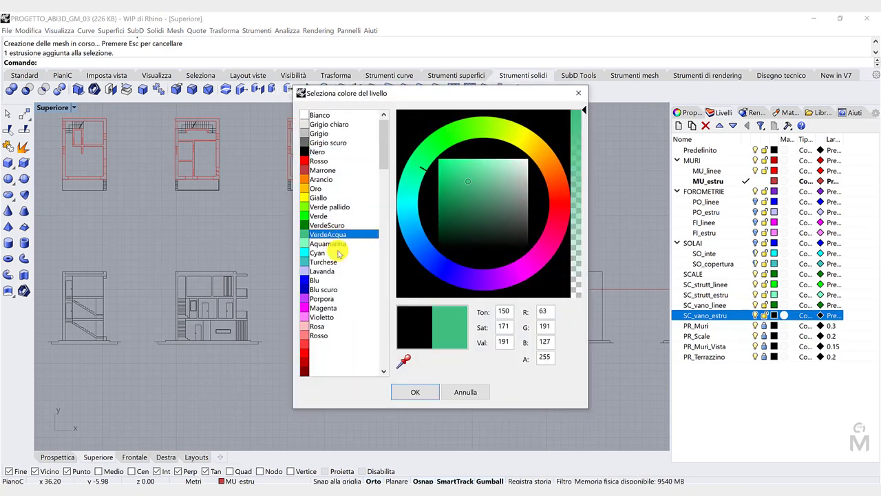
pyautogui.click(412, 392)
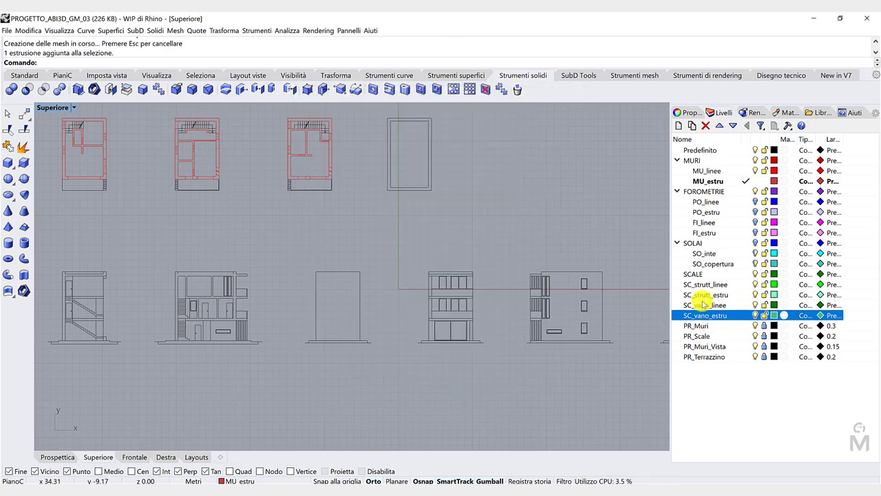
# Nest the four layers from SC_strutt_linee to SC_vano_estru under the SCALE layer
pyautogui.click(694, 275)
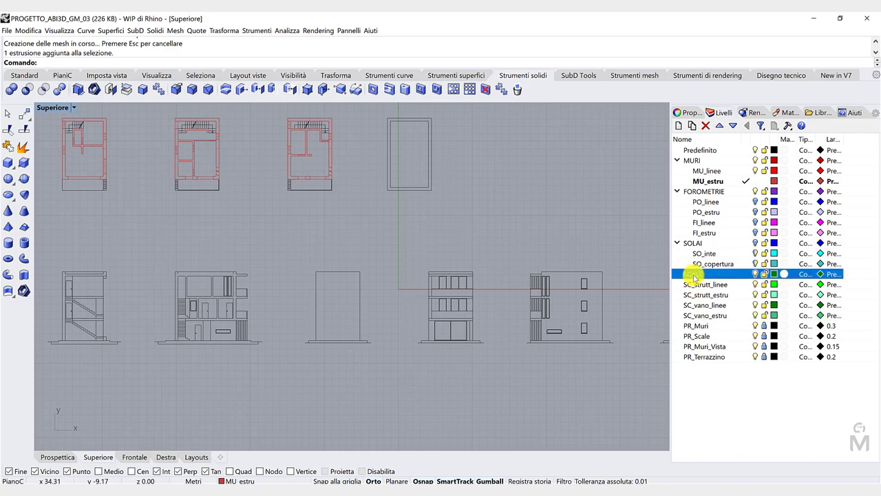
pyautogui.click(697, 285)
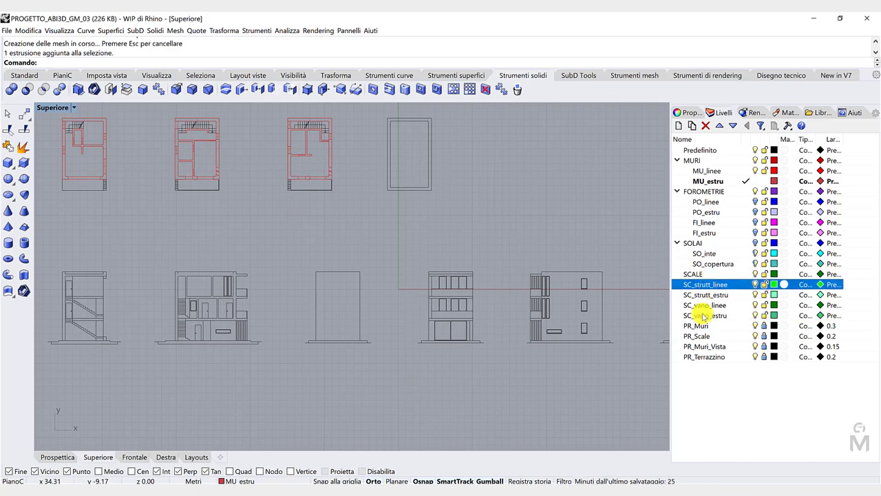
pyautogui.keyDown('shift'); pyautogui.click(702, 316); pyautogui.keyUp('shift')
pyautogui.moveTo(703, 315); pyautogui.dragTo(702, 277)
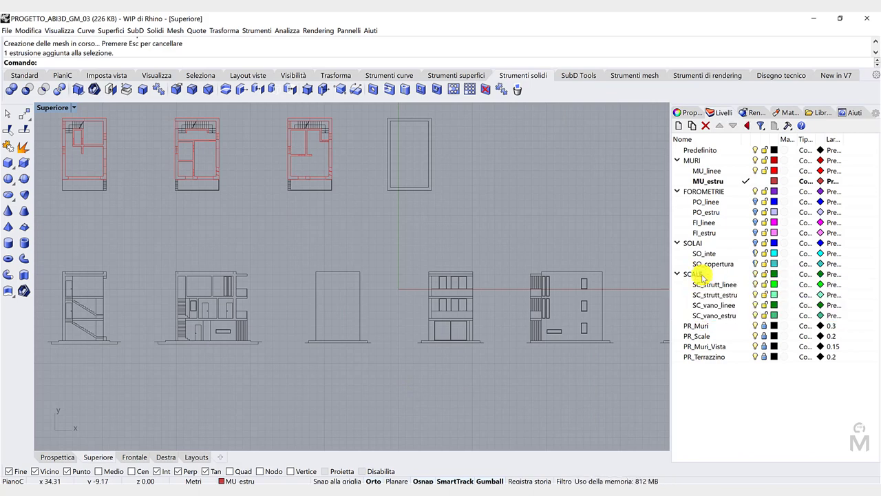
pyautogui.click(696, 399)
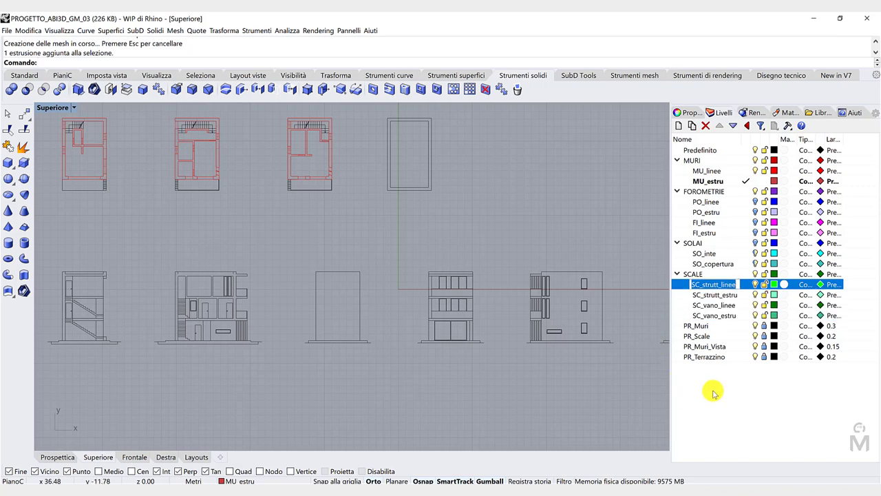
pyautogui.click(714, 394)
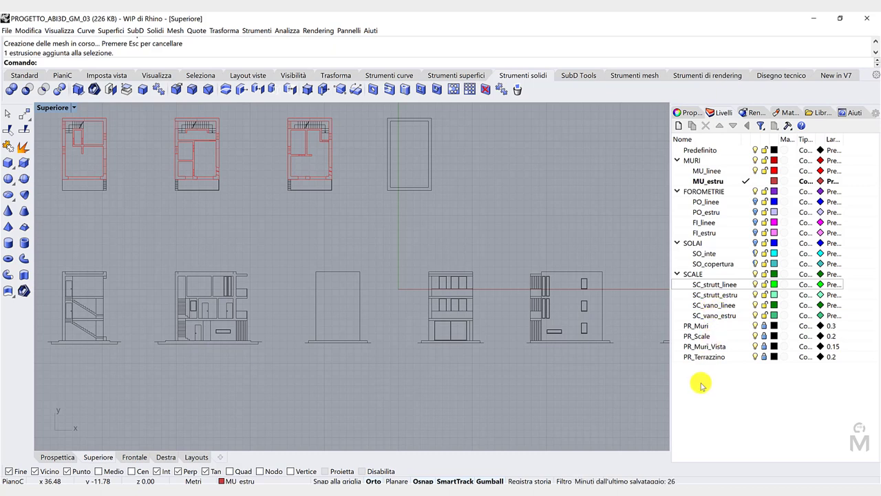
# Trace the stairwell outline of the middle floor plan as a closed polyline on the SC_vano_linee layer
pyautogui.click(713, 282)
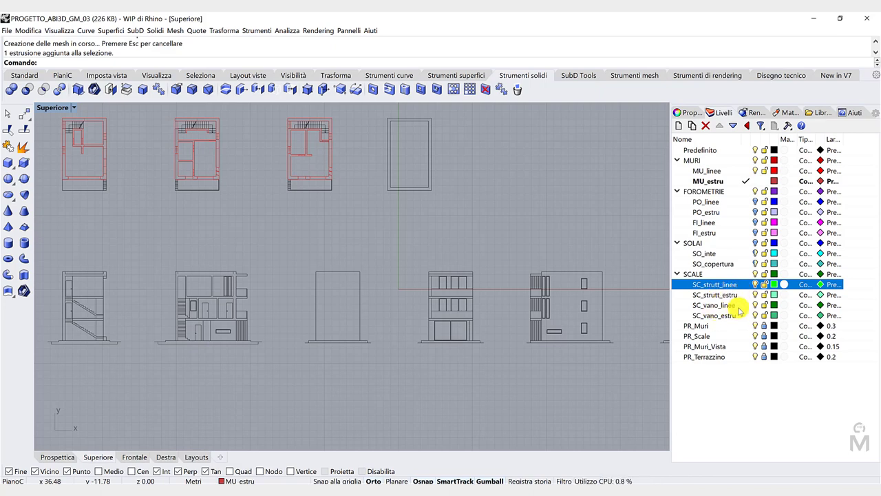
pyautogui.click(741, 305)
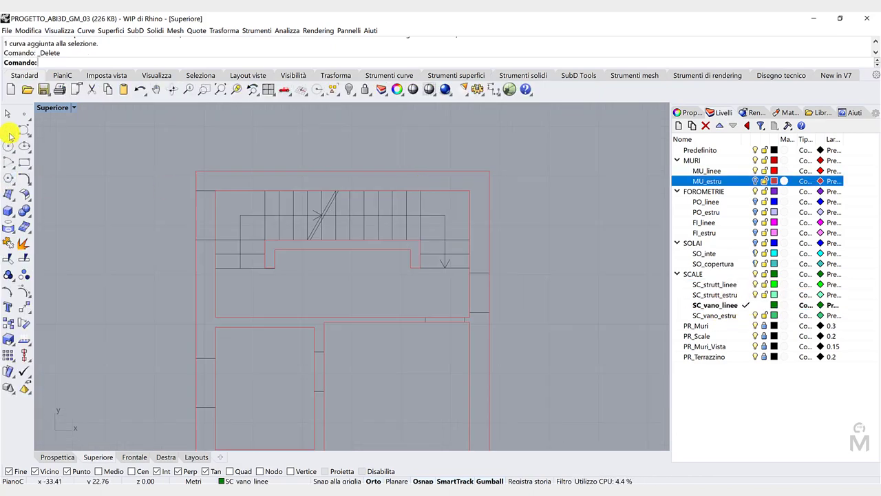
pyautogui.click(9, 131)
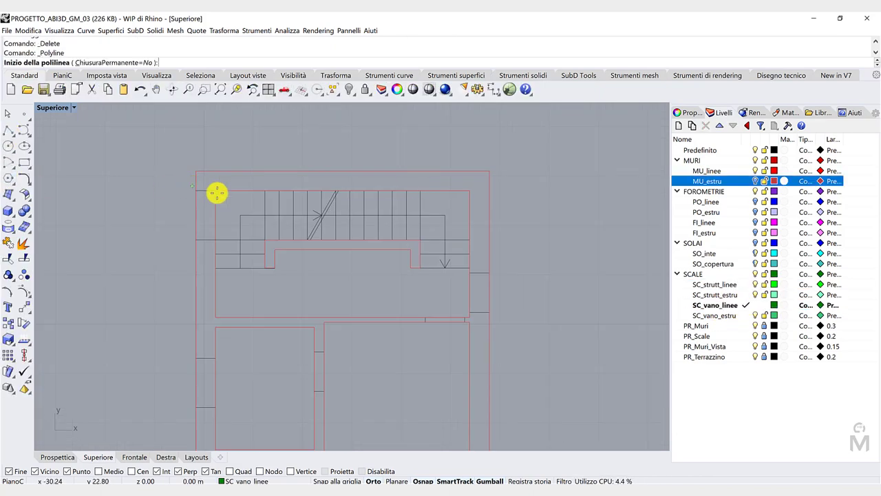
pyautogui.click(216, 191)
pyautogui.click(470, 191)
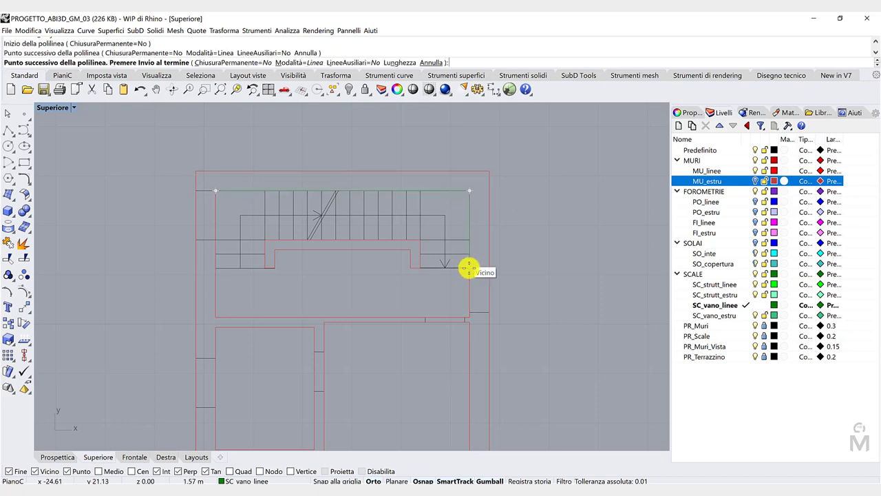
pyautogui.click(470, 268)
pyautogui.click(420, 267)
pyautogui.click(420, 240)
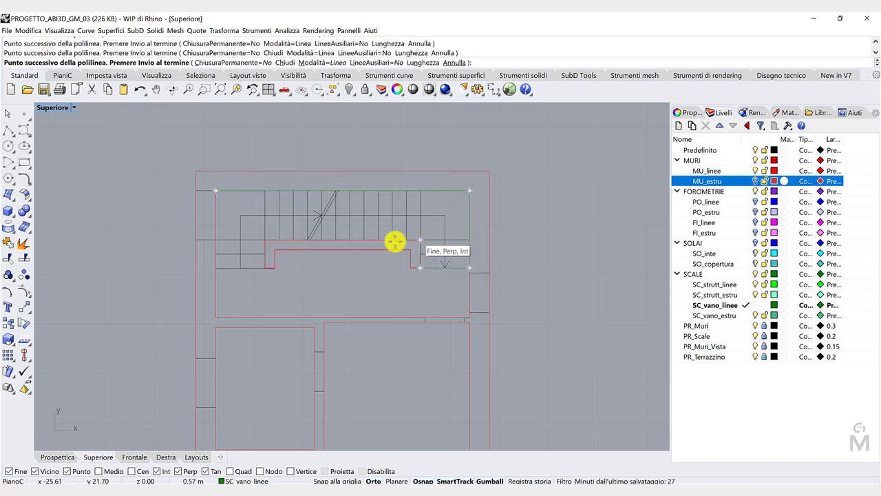
pyautogui.click(265, 240)
pyautogui.click(265, 268)
pyautogui.click(215, 268)
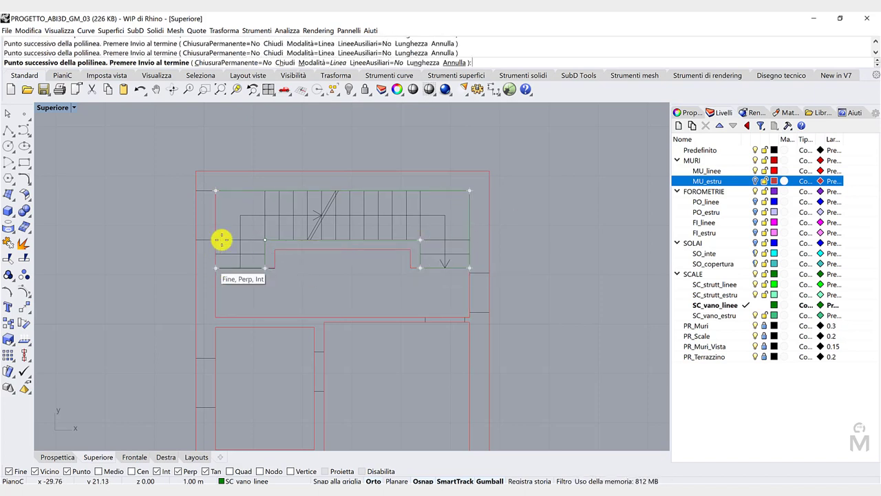
pyautogui.click(217, 190)
# Extrude the stairwell outline 3.5 m as a closed solid on the SC_vano_estru layer, working in the perspective view
pyautogui.click(57, 457)
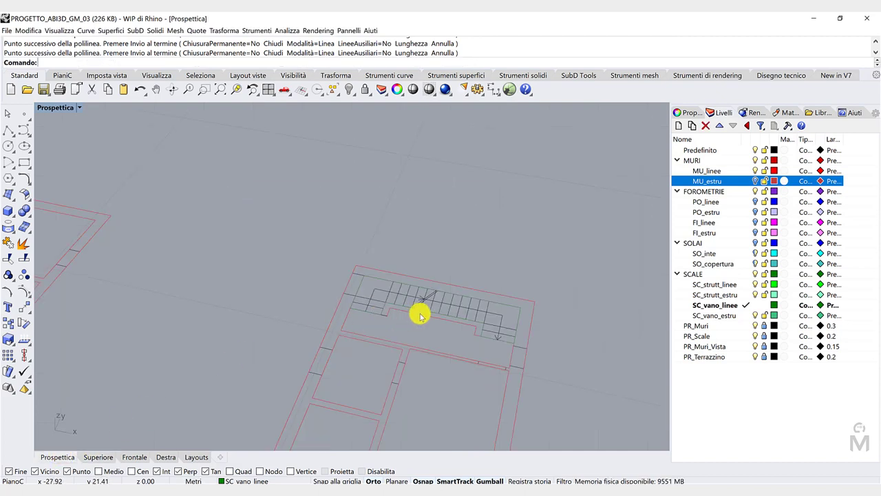
pyautogui.moveTo(420, 314); pyautogui.dragTo(324, 256, button='right')
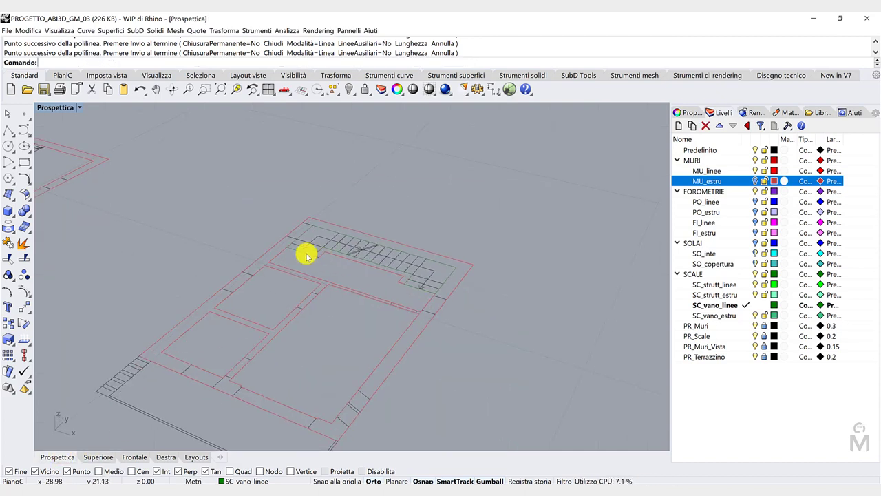
pyautogui.click(747, 315)
pyautogui.click(456, 75)
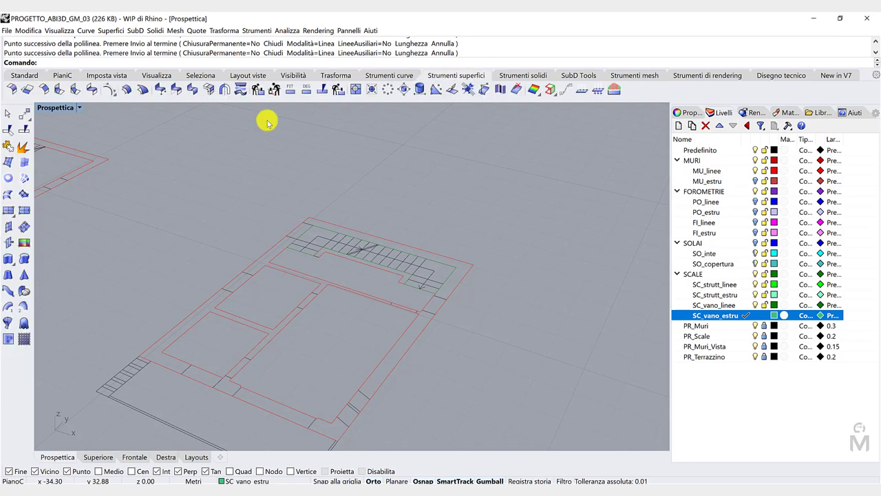
pyautogui.click(8, 259)
pyautogui.click(307, 255)
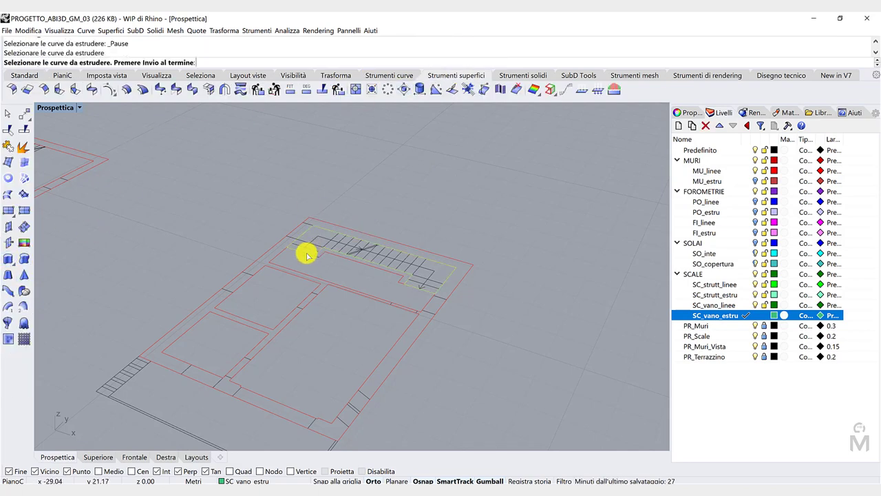
pyautogui.press('Return')
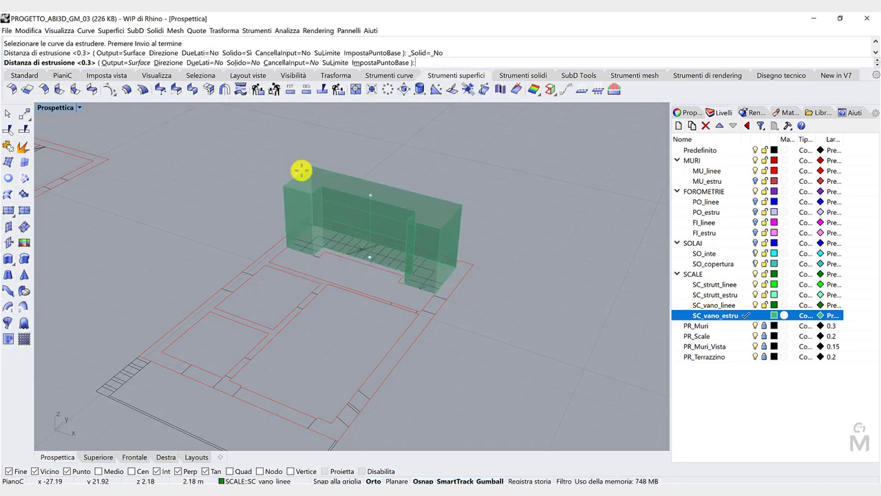
pyautogui.click(241, 62)
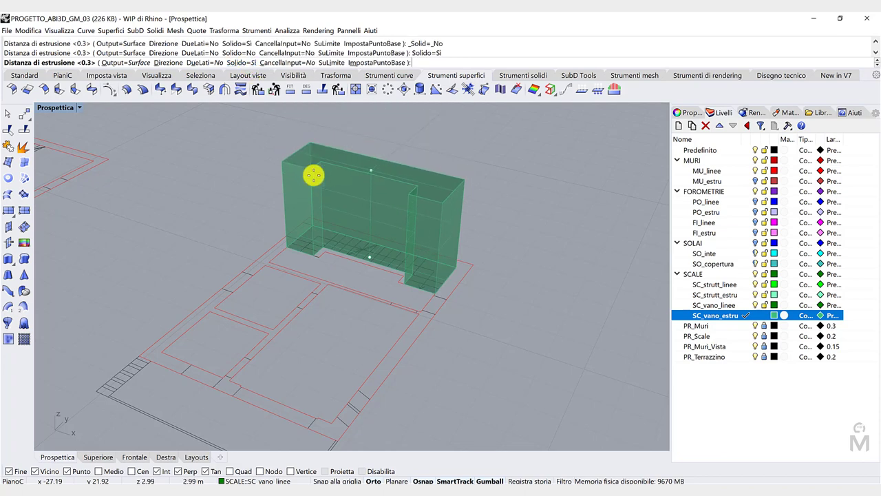
pyautogui.write('2.5')
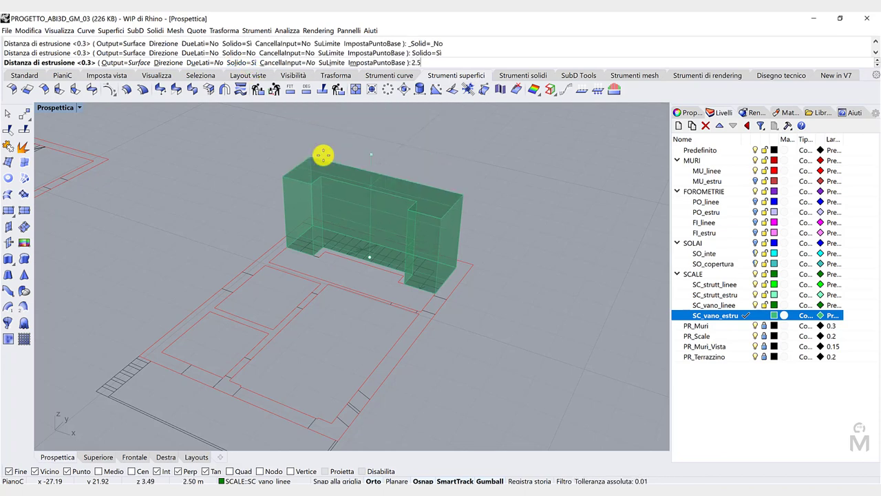
pyautogui.press('BackSpace')
pyautogui.press('BackSpace')
pyautogui.press('BackSpace')
pyautogui.write('3.5')
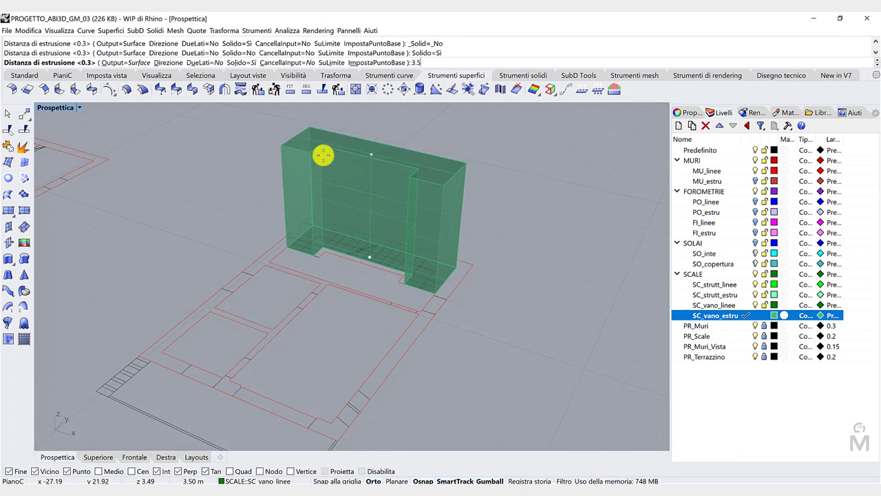
pyautogui.press('Return')
# Copy the stairwell solid from its inner wall corner to the matching corner of the neighbouring floor plan with the enclosed room beside the stairs
pyautogui.scroll(-4, 250, 214)
pyautogui.moveTo(250, 214); pyautogui.dragTo(337, 240, button='right')
pyautogui.scroll(4, 338, 241)
pyautogui.moveTo(252, 246); pyautogui.dragTo(261, 242, button='right')
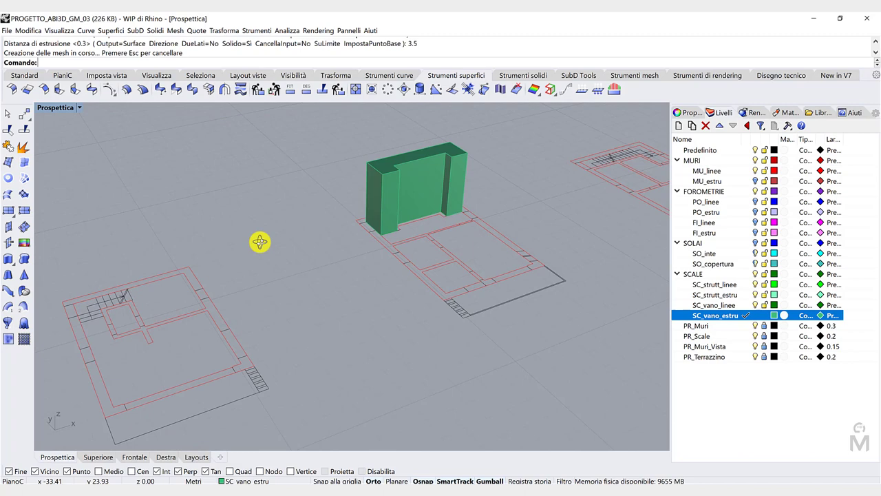
pyautogui.click(395, 197)
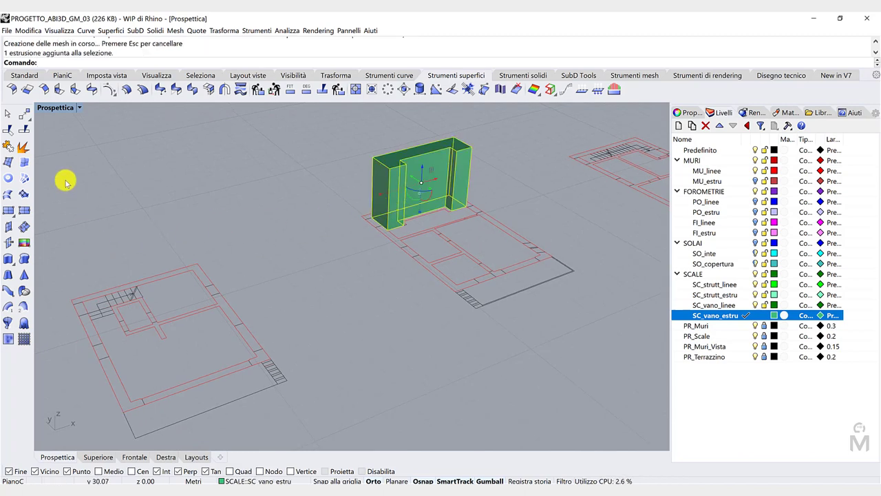
pyautogui.click(25, 75)
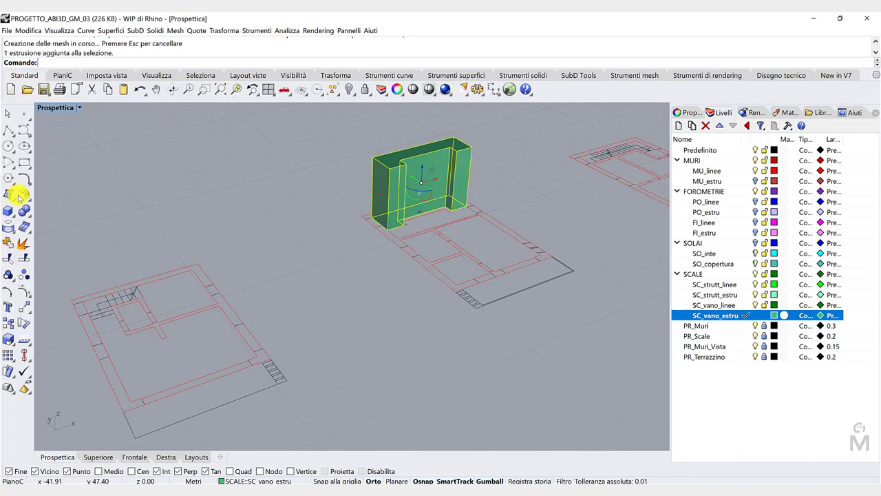
pyautogui.click(30, 313)
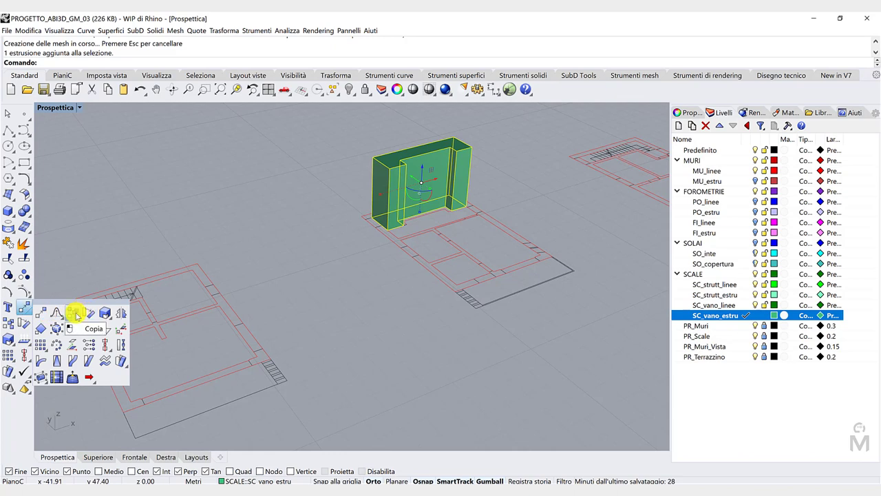
pyautogui.click(76, 314)
pyautogui.scroll(3, 360, 229)
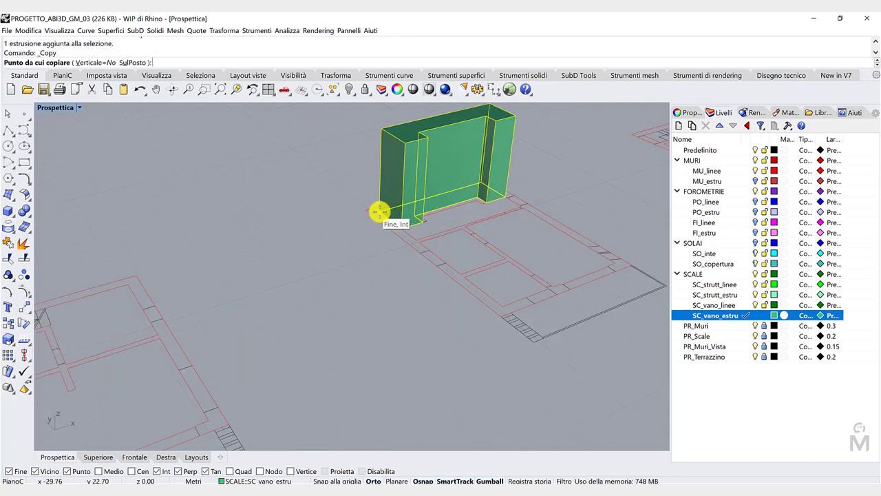
pyautogui.click(380, 213)
pyautogui.scroll(-4, 338, 234)
pyautogui.scroll(5, 172, 283)
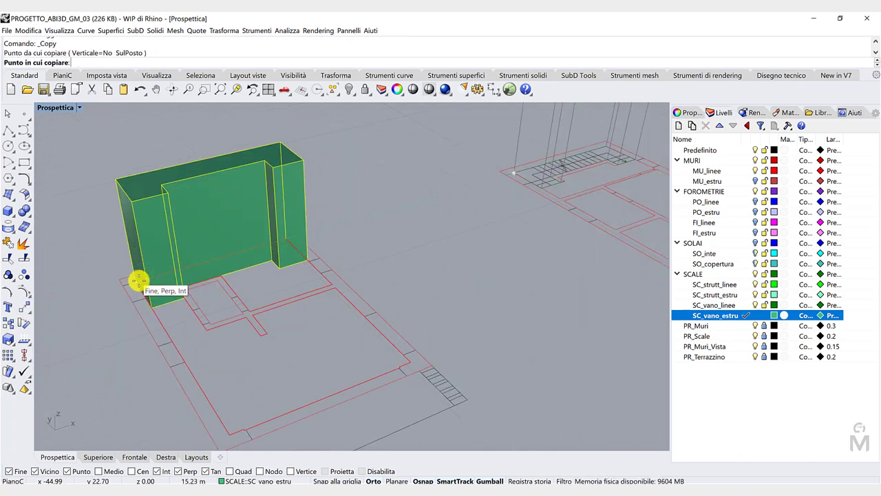
pyautogui.click(136, 281)
pyautogui.rightClick(311, 256)
pyautogui.click(411, 232)
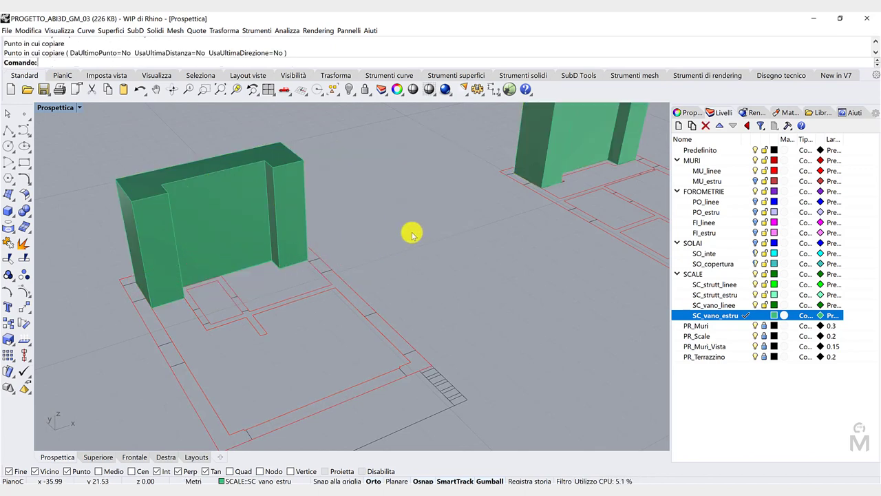
# Turn on the SOLAI layer group and make SO_inte the current layer for solid editing of the floor slabs
pyautogui.scroll(-8, 415, 232)
pyautogui.scroll(-2, 494, 228)
pyautogui.scroll(2, 618, 182)
pyautogui.scroll(2, 544, 221)
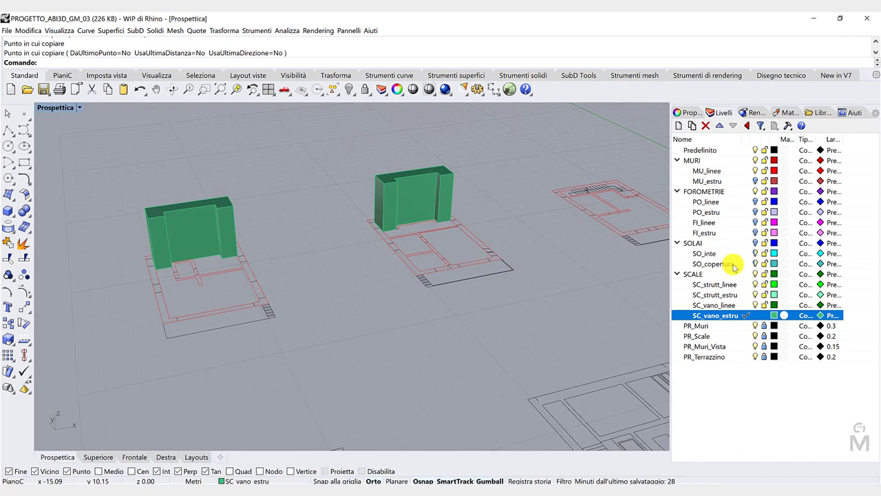
pyautogui.click(756, 244)
pyautogui.moveTo(372, 284); pyautogui.dragTo(413, 297, button='right')
pyautogui.scroll(6, 236, 277)
pyautogui.scroll(-6, 291, 261)
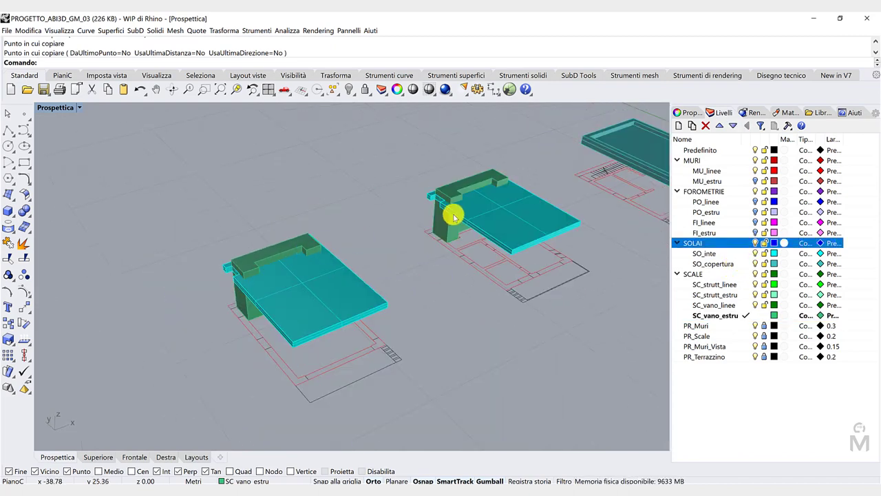
pyautogui.click(746, 253)
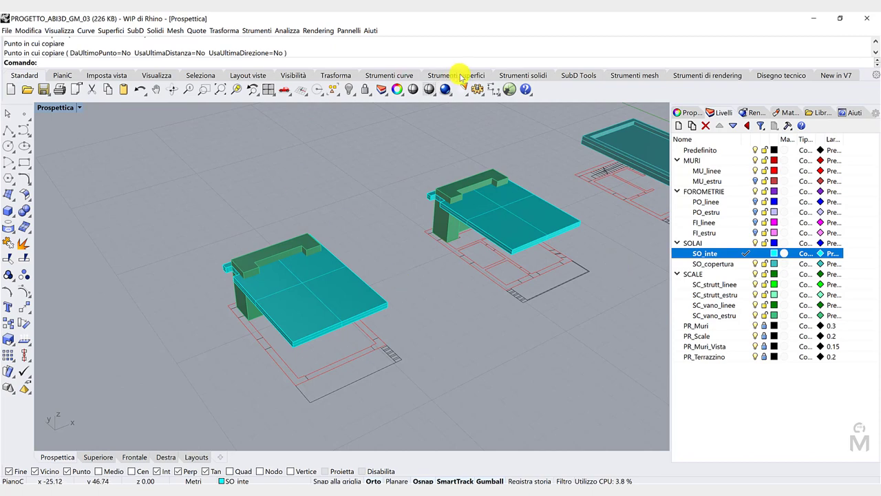
pyautogui.click(523, 75)
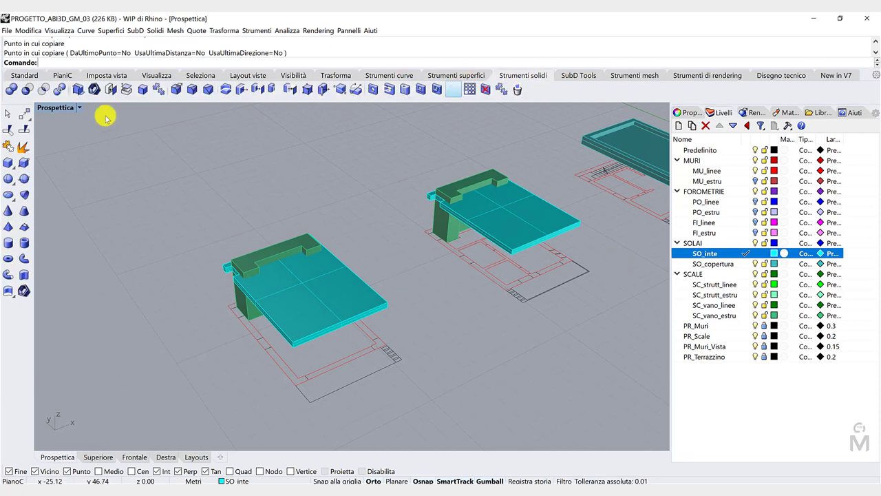
# Boolean-subtract the two stairwell void solids from the intermediate floor slabs of the two neighbouring floor plans
pyautogui.click(28, 89)
pyautogui.click(326, 275)
pyautogui.click(496, 237)
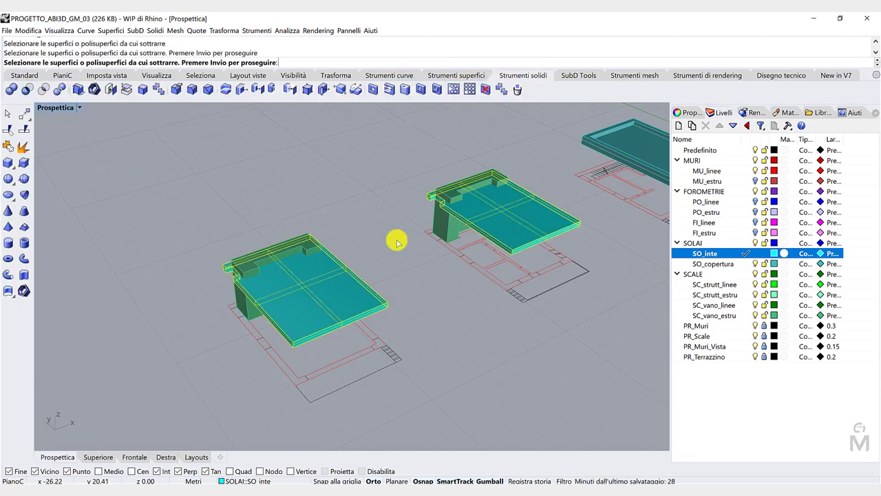
pyautogui.press('Return')
pyautogui.click(441, 228)
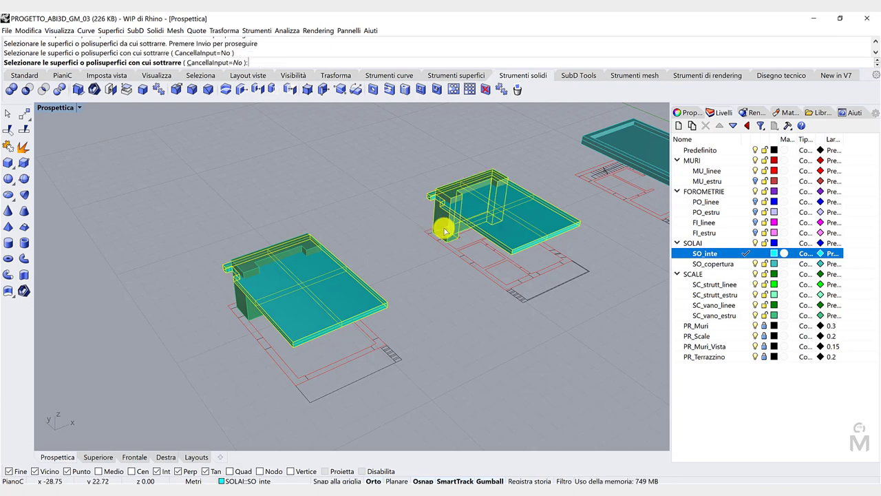
pyautogui.click(242, 311)
pyautogui.press('Return')
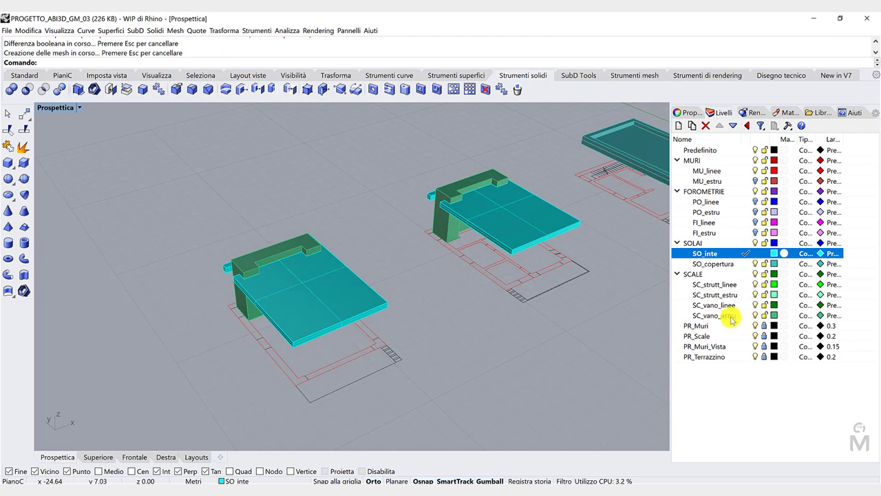
# Hide the SC_vano_linee and SC_vano_estru layers and turn on MU_estru to inspect the slab openings together with the walls
pyautogui.click(756, 305)
pyautogui.click(755, 316)
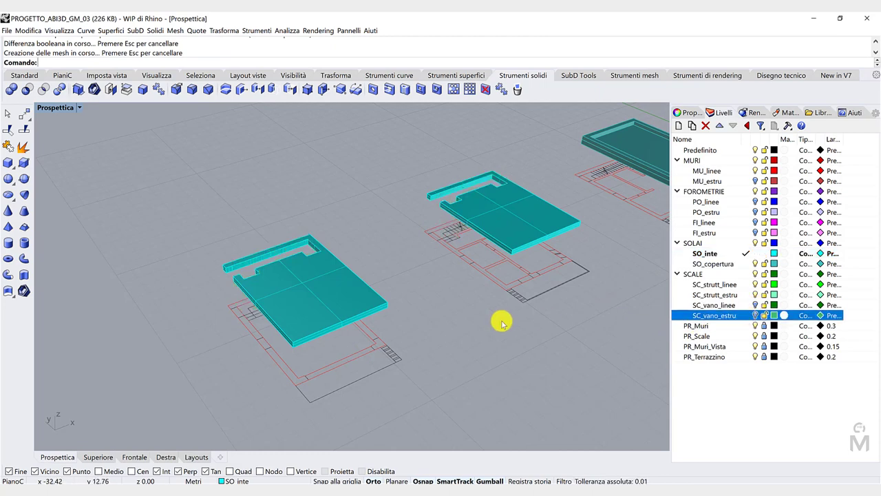
pyautogui.scroll(-3, 502, 323)
pyautogui.click(755, 181)
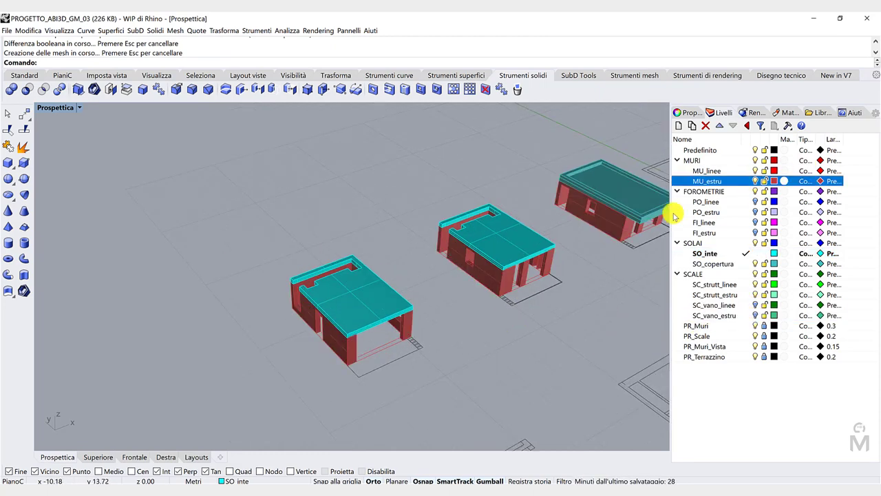
pyautogui.moveTo(414, 293)
pyautogui.mouseDown(button='right')
pyautogui.moveTo(443, 292)
pyautogui.moveTo(419, 297)
pyautogui.mouseUp(button='right')
pyautogui.scroll(8, 434, 299)
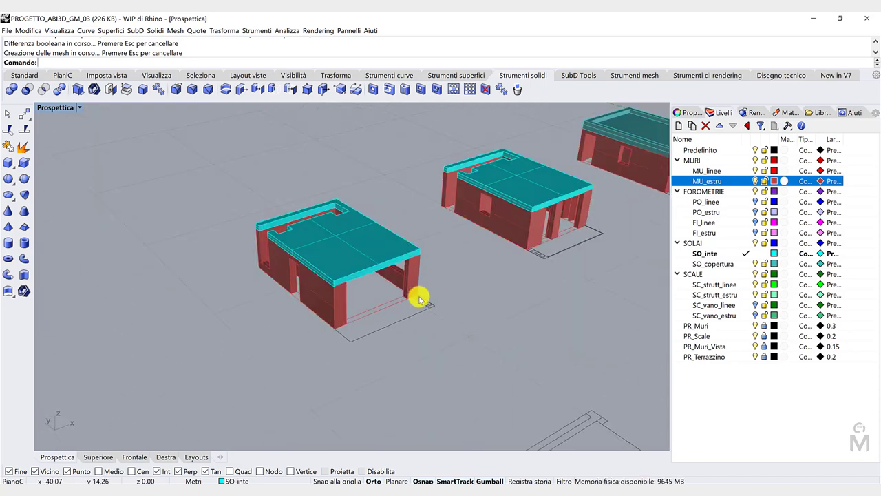
pyautogui.scroll(-3, 507, 283)
pyautogui.scroll(3, 502, 283)
pyautogui.moveTo(502, 283); pyautogui.dragTo(476, 270, button='right')
pyautogui.scroll(2, 210, 277)
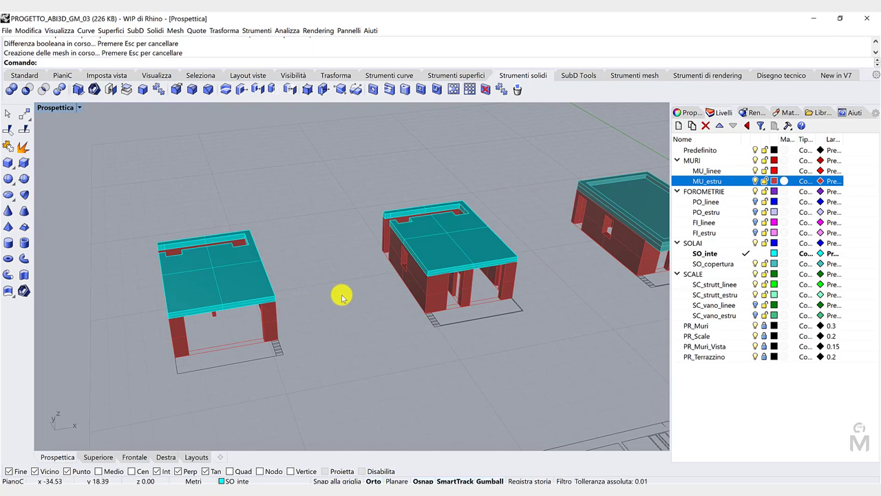
# Make SC_strutt_linee the current layer, hide the SOLAI layer group and show the section's lower stair flight in the top view
pyautogui.click(746, 285)
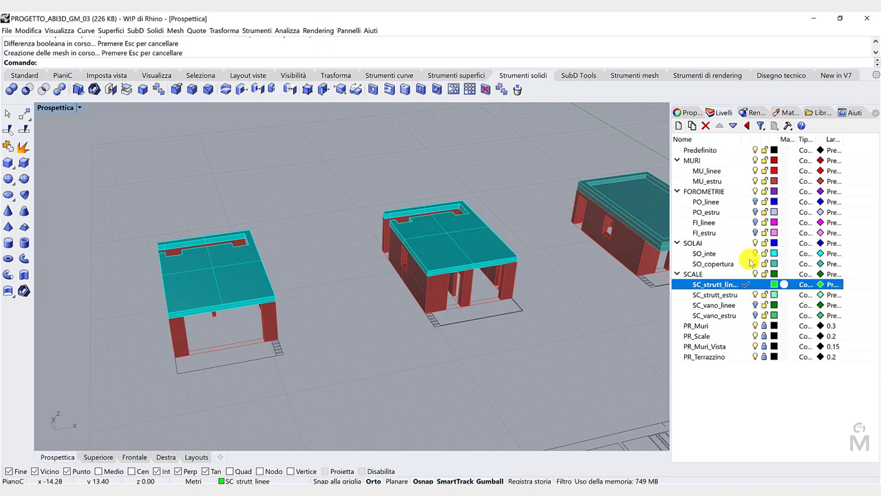
pyautogui.click(756, 244)
pyautogui.scroll(-5, 461, 254)
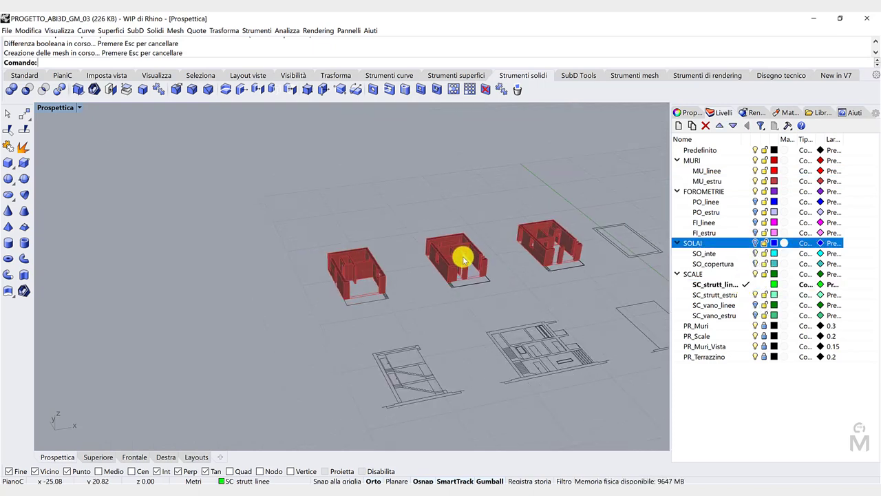
pyautogui.click(102, 457)
pyautogui.scroll(-5, 360, 289)
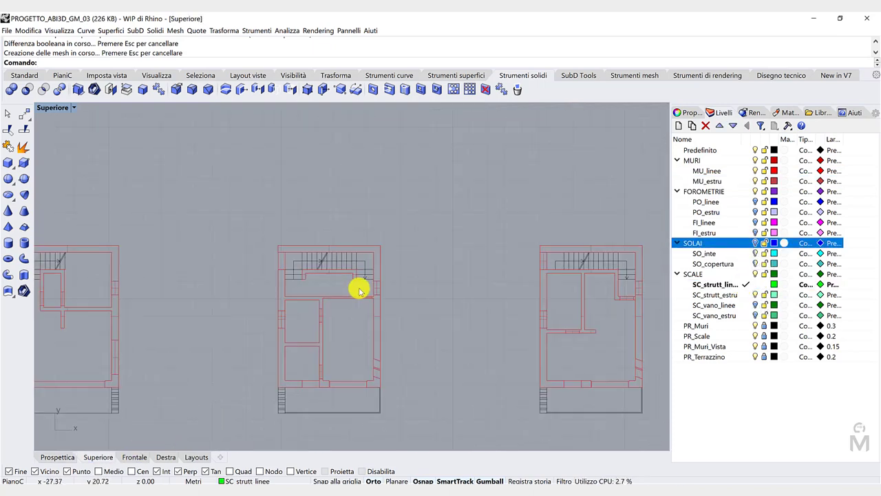
pyautogui.moveTo(252, 314); pyautogui.dragTo(260, 272, button='right')
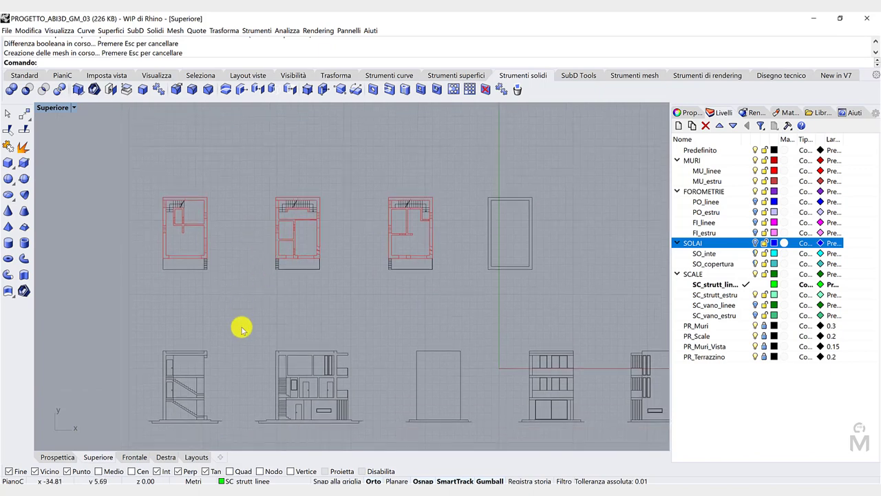
pyautogui.scroll(6, 179, 413)
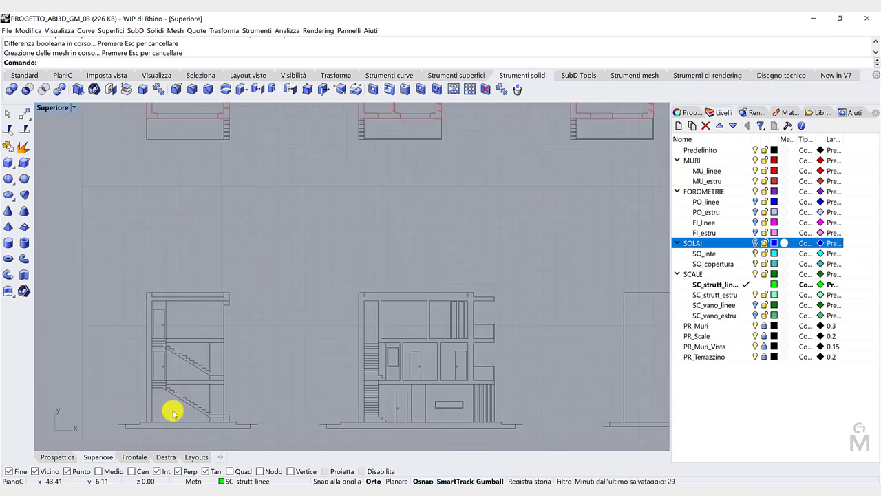
pyautogui.scroll(3, 185, 383)
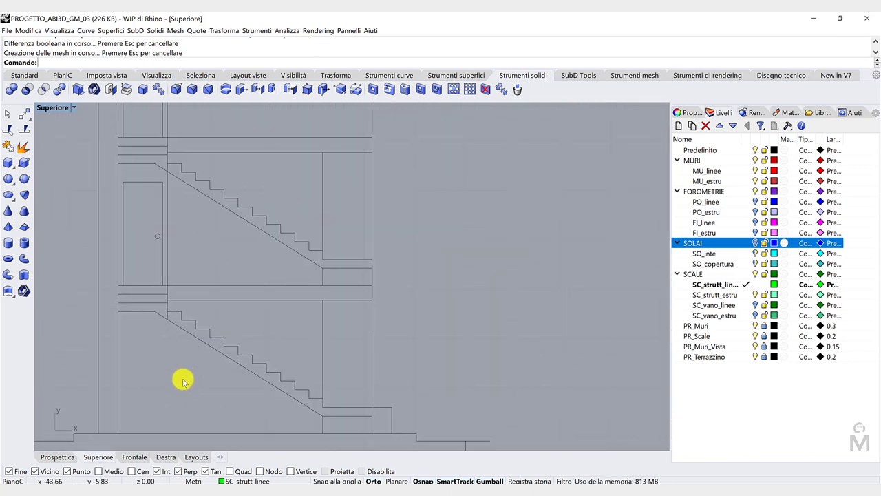
pyautogui.moveTo(183, 381); pyautogui.dragTo(195, 371, button='right')
pyautogui.scroll(2, 179, 372)
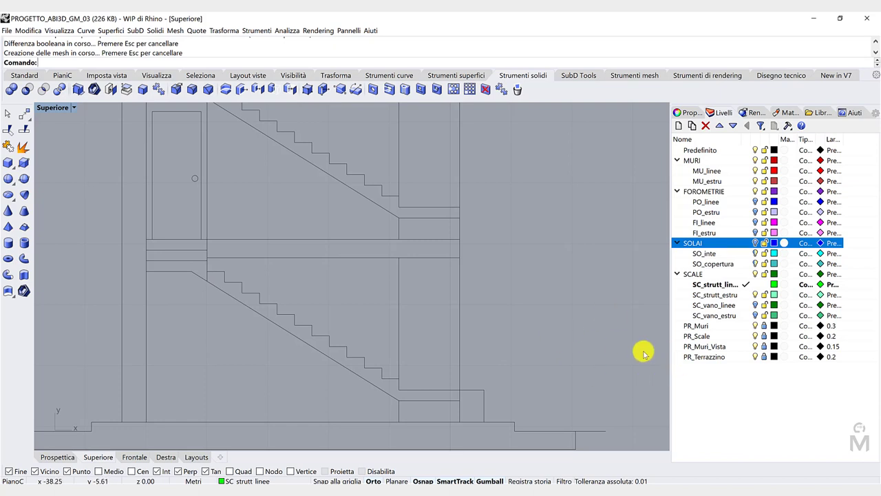
# Unlock PR_Muri, PR_Scale and PR_Muri_Vista and copy the lower stair flight's section outline with both landings to the SC_strutt_linee layer
pyautogui.click(757, 337)
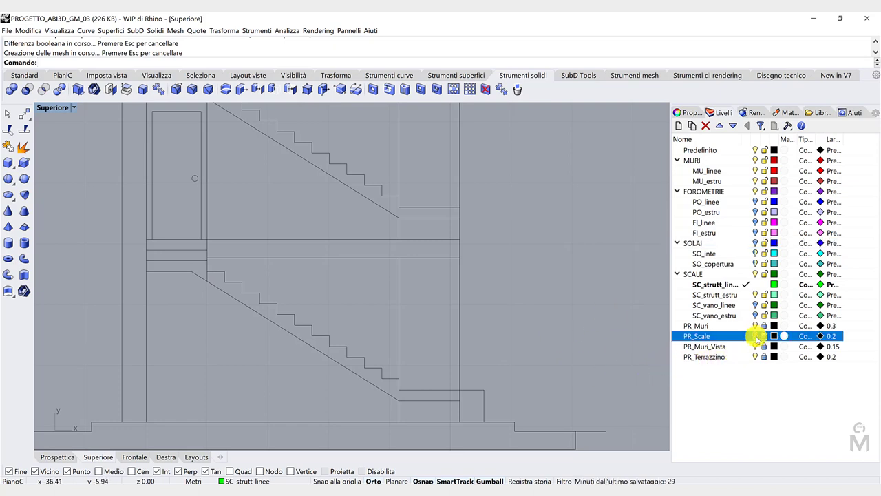
pyautogui.click(755, 327)
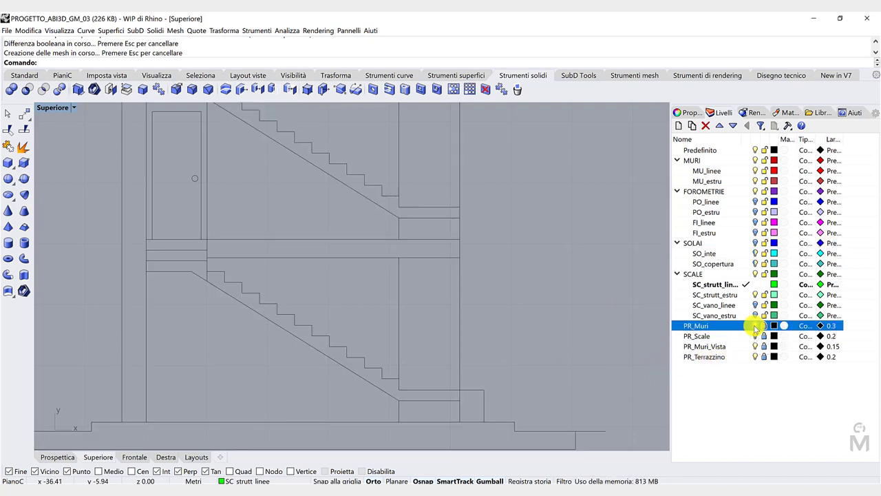
pyautogui.click(765, 326)
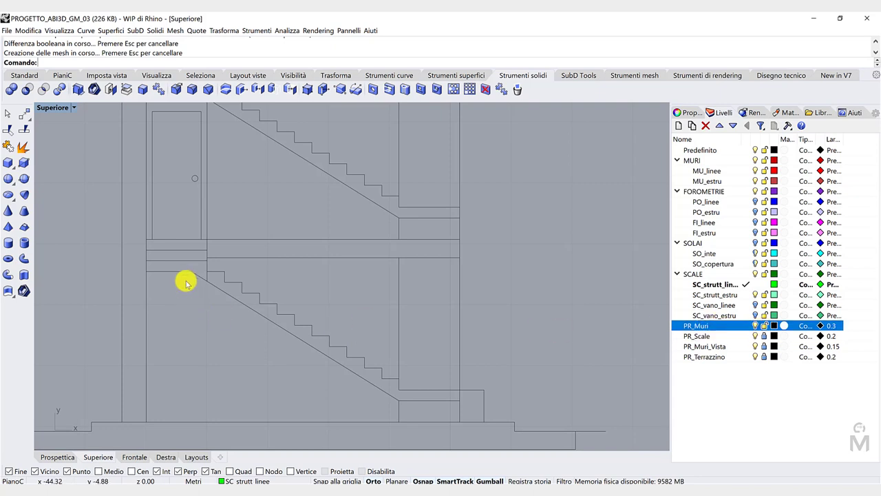
pyautogui.moveTo(144, 257); pyautogui.dragTo(464, 407)
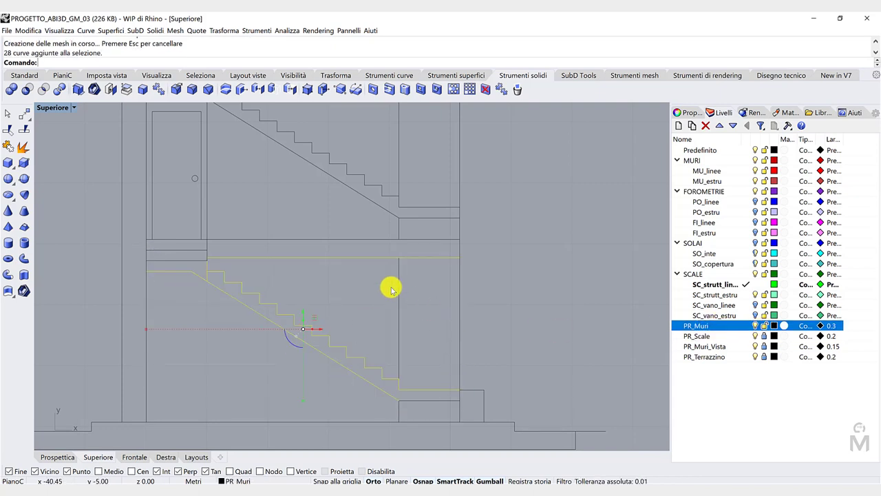
pyautogui.keyDown('ctrl'); pyautogui.click(325, 257); pyautogui.keyUp('ctrl')
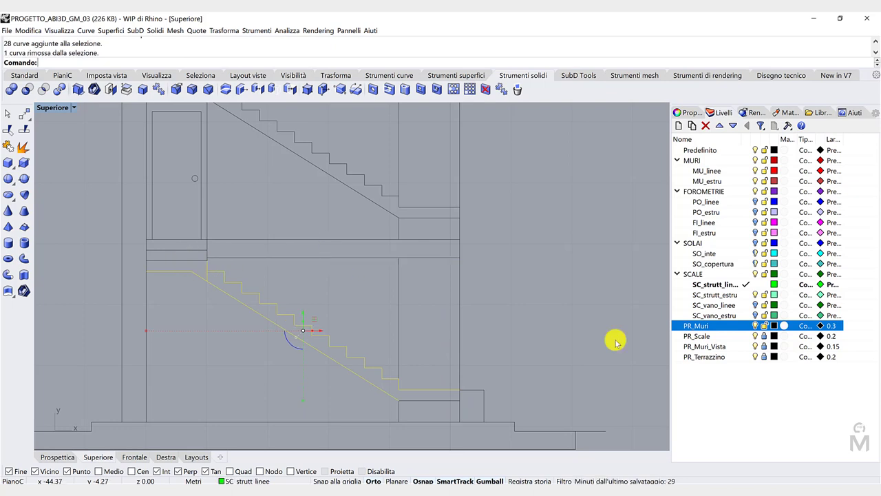
pyautogui.click(764, 336)
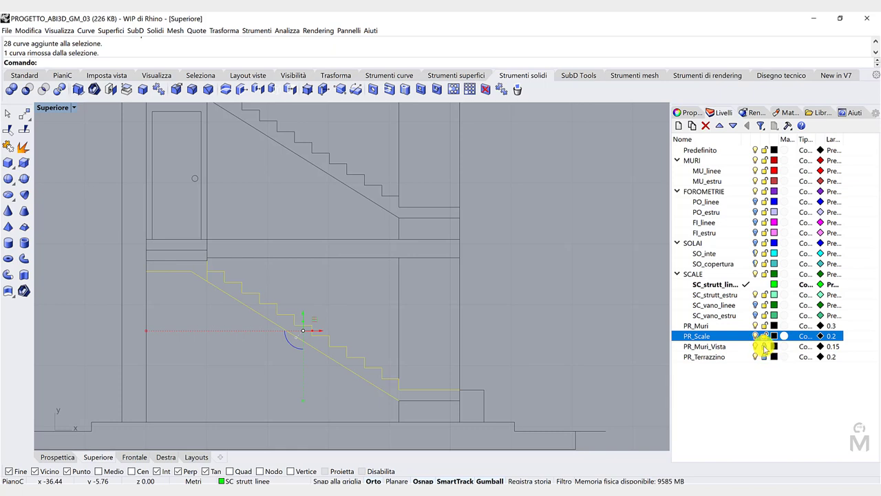
pyautogui.click(764, 348)
pyautogui.keyDown('shift'); pyautogui.click(162, 264); pyautogui.keyUp('shift')
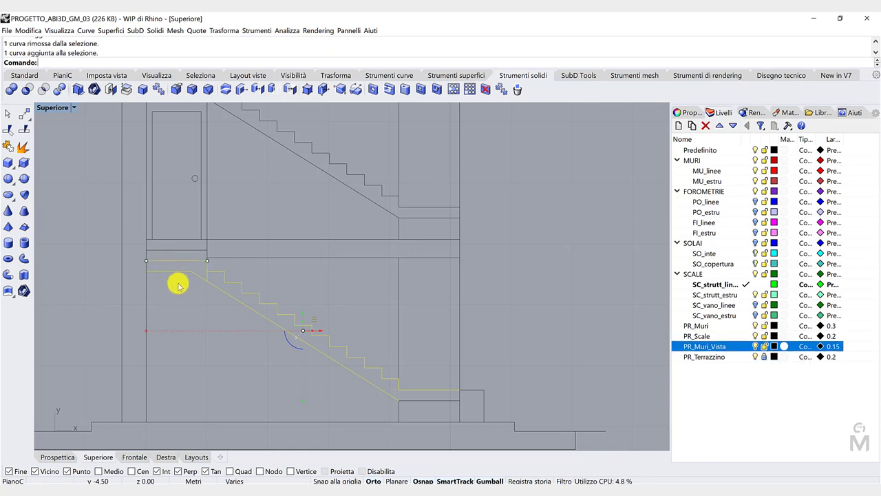
pyautogui.keyDown('shift'); pyautogui.click(420, 400); pyautogui.keyUp('shift')
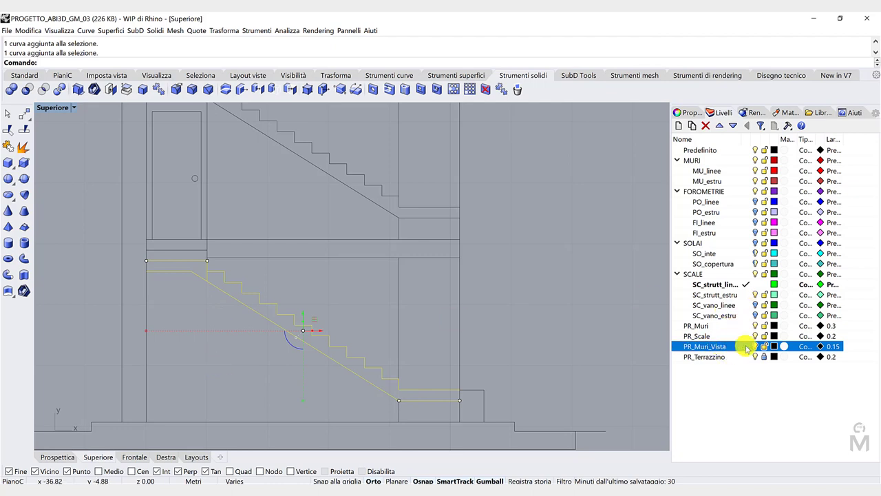
pyautogui.rightClick(727, 287)
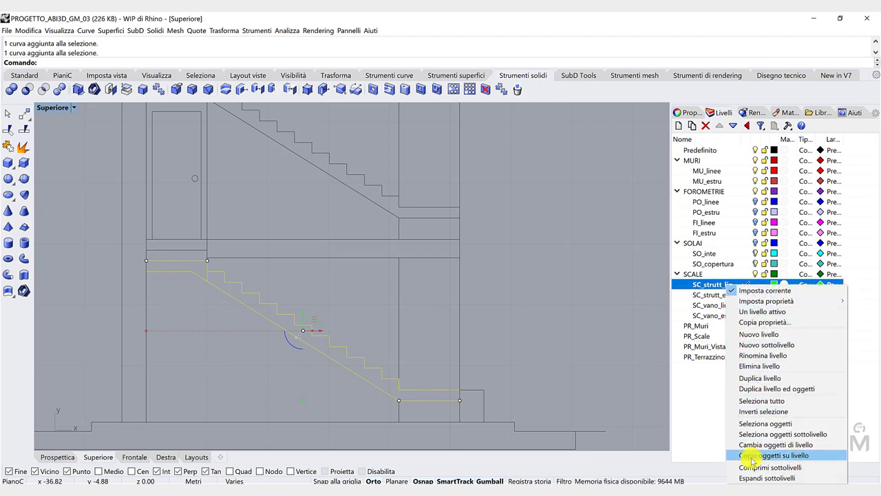
pyautogui.click(785, 455)
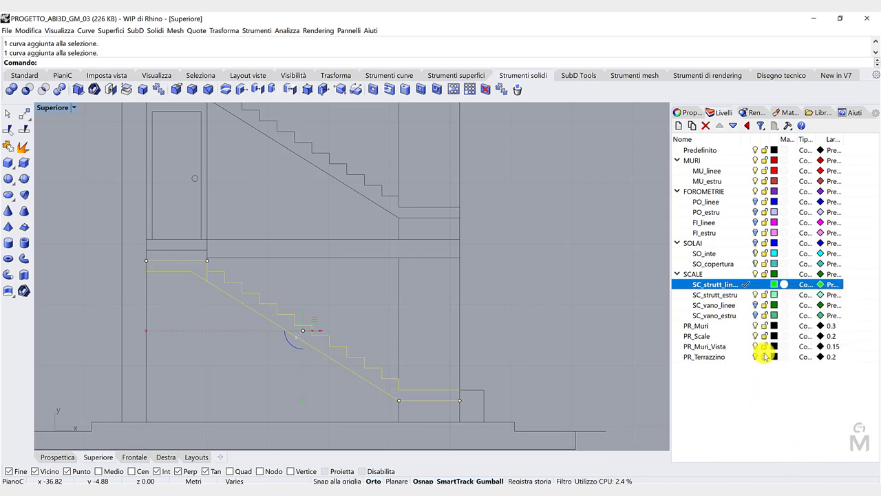
# Lock the PR_Muri, PR_Scale and PR_Muri_Vista layers again, keeping PR_Terrazzino locked too
pyautogui.click(764, 357)
pyautogui.click(764, 346)
pyautogui.click(765, 336)
pyautogui.click(765, 326)
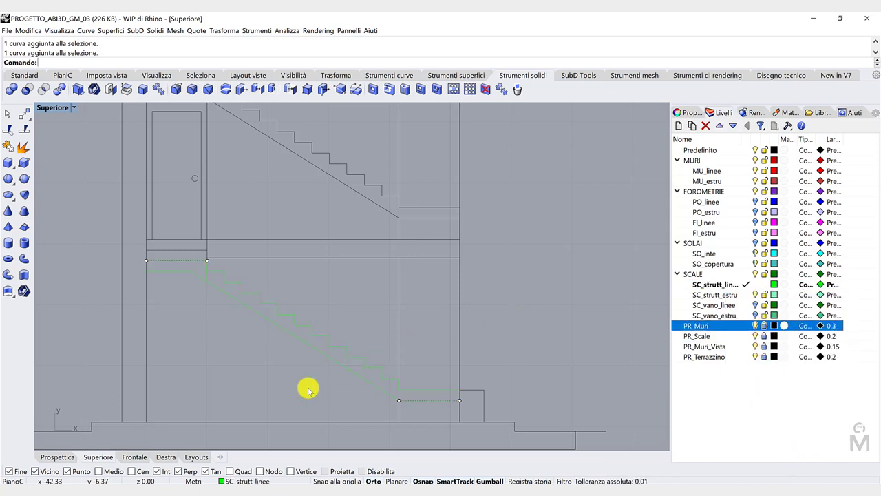
# Delete the copied vertical segment that crosses the stair thickness where the upper landing meets the flight
pyautogui.scroll(2, 207, 275)
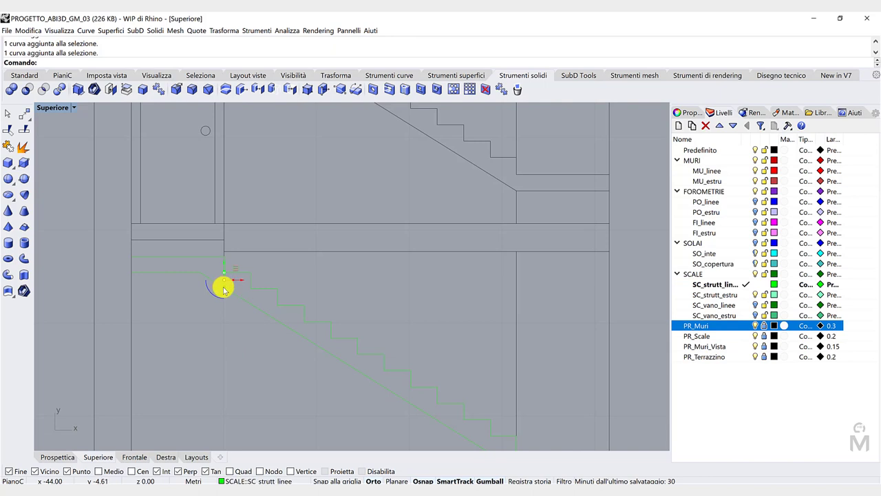
pyautogui.scroll(1, 223, 290)
pyautogui.scroll(-4, 236, 287)
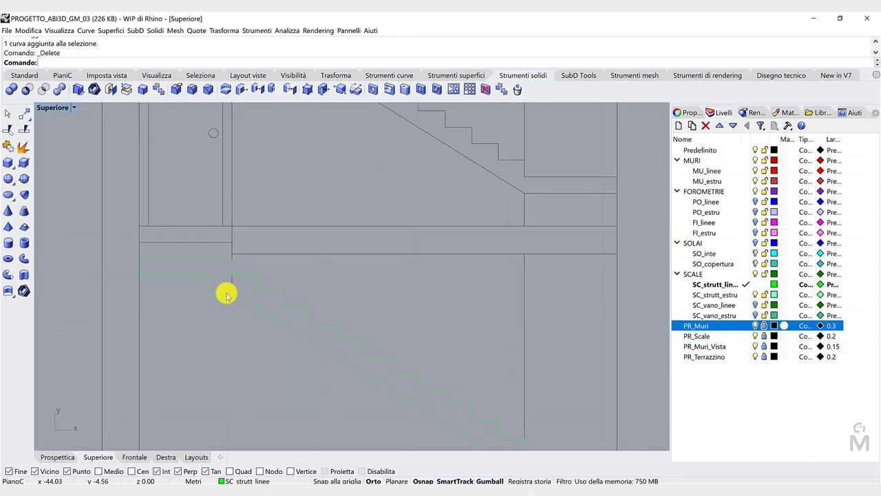
# Close both open ends of the lower stair profile with short vertical polylines at the upper and lower landings
pyautogui.click(24, 76)
pyautogui.click(7, 130)
pyautogui.click(144, 260)
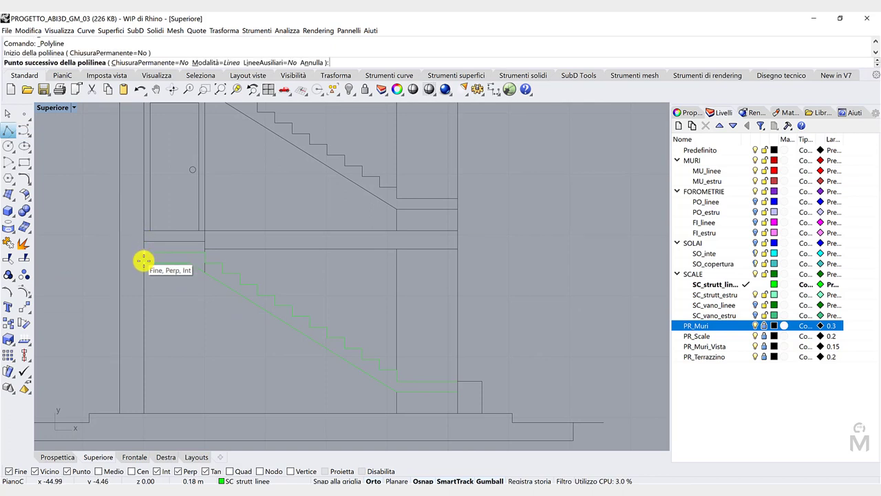
pyautogui.click(143, 262)
pyautogui.rightClick(369, 367)
pyautogui.rightClick(441, 380)
pyautogui.click(458, 381)
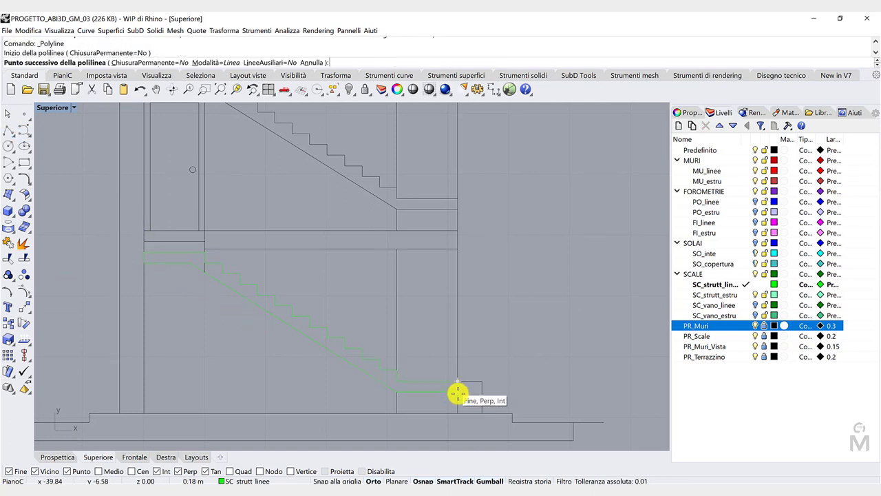
pyautogui.click(458, 392)
pyautogui.press('Return')
# Join all the curves of the lower stair profile into one closed curve and check it by selecting it
pyautogui.moveTo(143, 244); pyautogui.dragTo(478, 403)
pyautogui.click(10, 245)
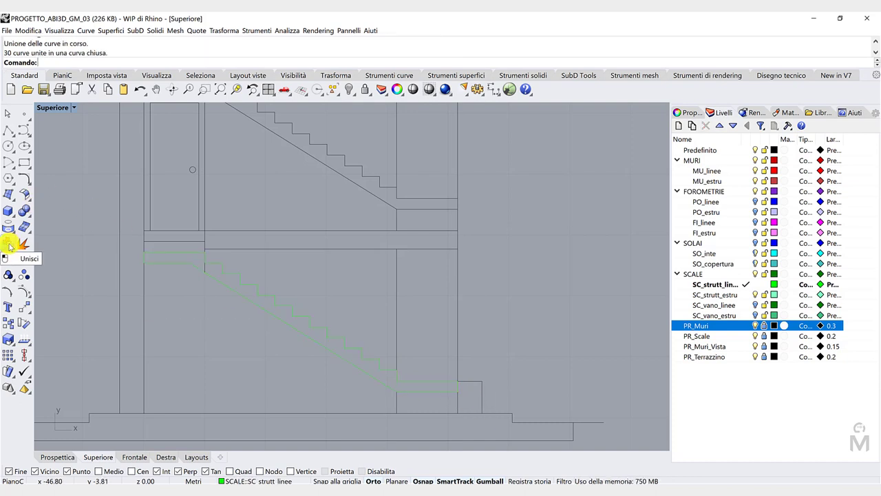
pyautogui.click(262, 313)
pyautogui.press('Escape')
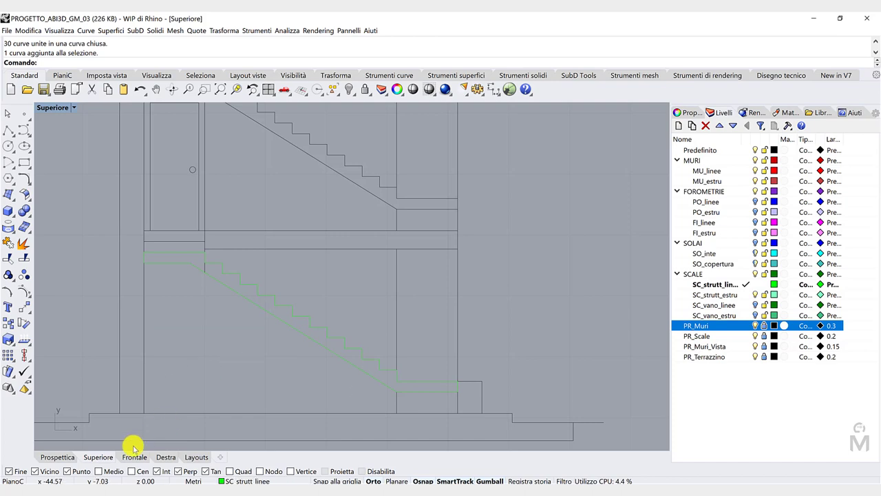
# Extrude the closed lower stair profile 1 m as a capped solid
pyautogui.click(62, 459)
pyautogui.moveTo(434, 354)
pyautogui.mouseDown(button='right')
pyautogui.moveTo(391, 382)
pyautogui.moveTo(248, 360)
pyautogui.mouseUp(button='right')
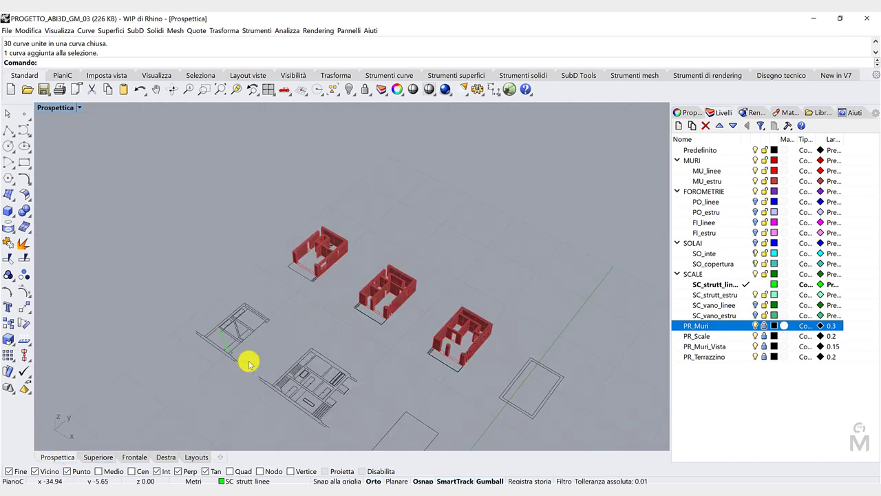
pyautogui.scroll(6, 182, 332)
pyautogui.scroll(4, 315, 399)
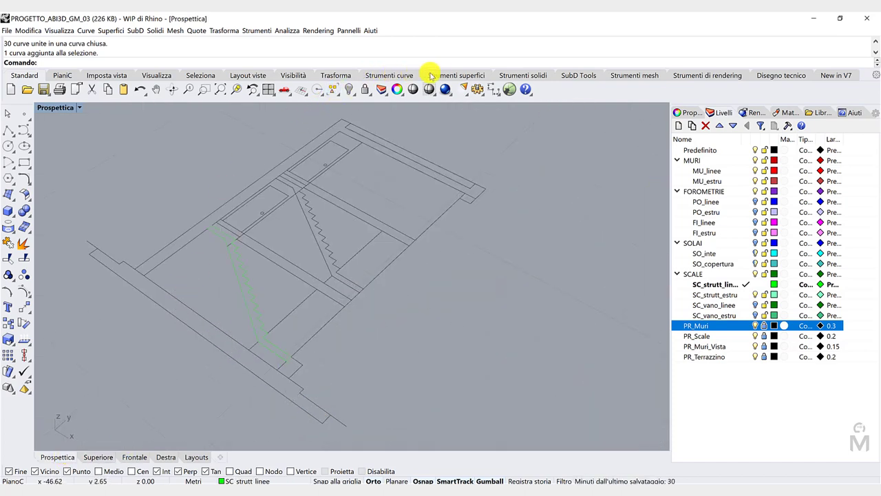
pyautogui.click(459, 76)
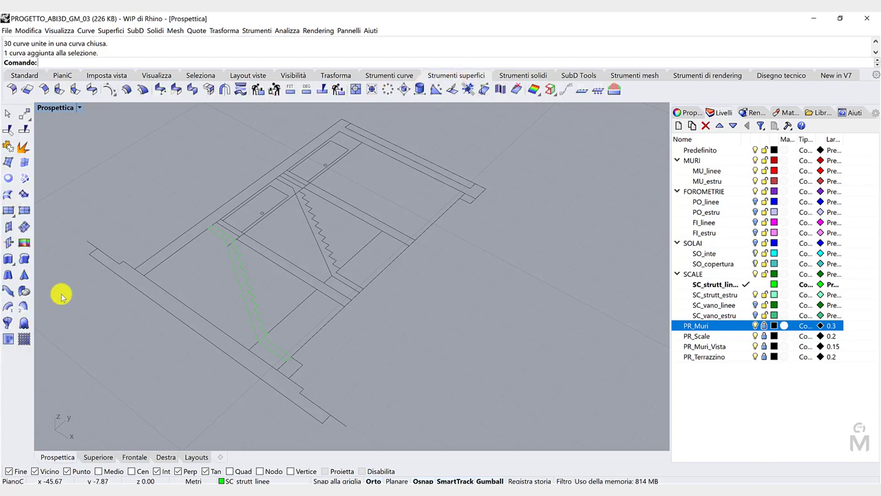
pyautogui.click(8, 258)
pyautogui.click(247, 295)
pyautogui.press('Return')
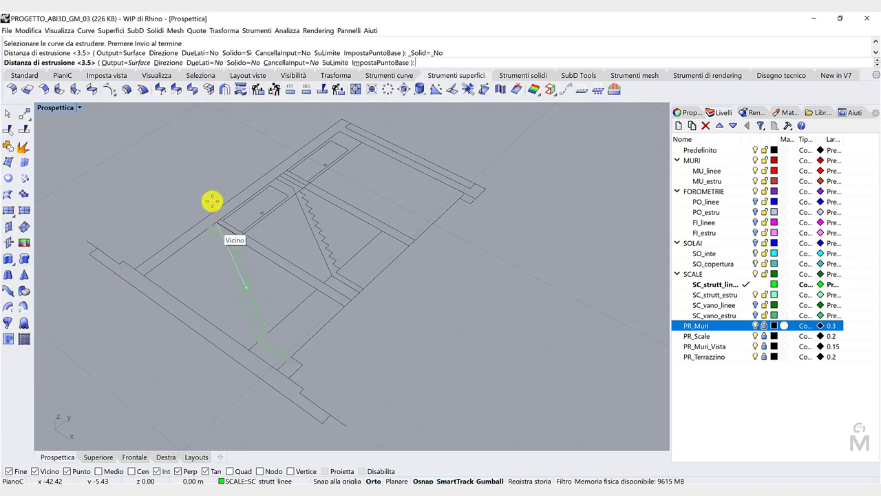
pyautogui.click(234, 62)
pyautogui.click(213, 190)
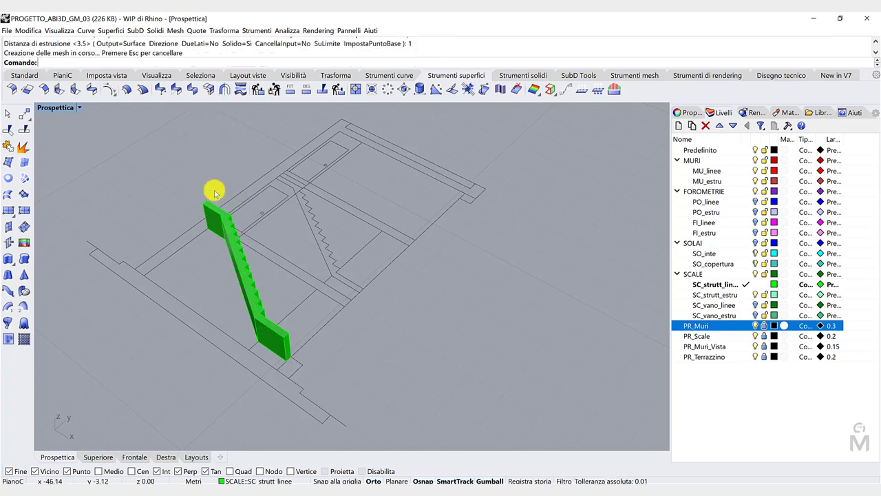
# Move the extruded stair flight to the SC_strutt_estru layer and make that layer current
pyautogui.scroll(-3, 365, 361)
pyautogui.moveTo(367, 362); pyautogui.dragTo(242, 367, button='right')
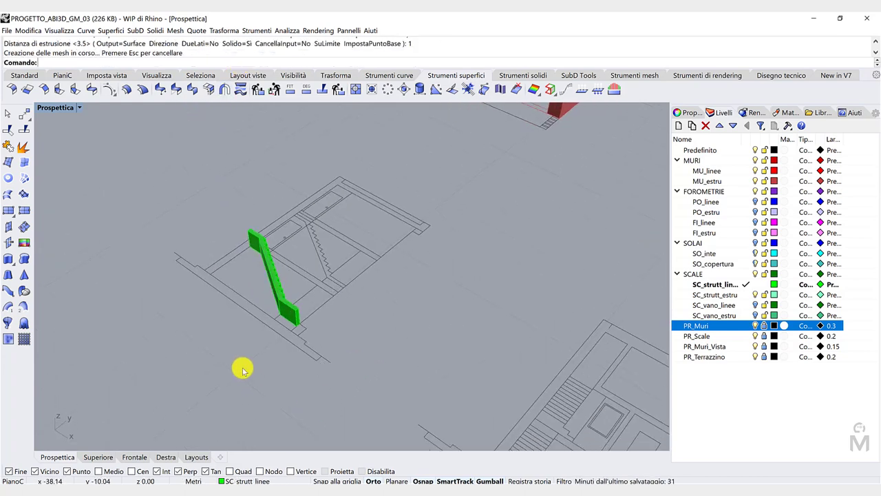
pyautogui.scroll(-5, 303, 309)
pyautogui.scroll(8, 300, 316)
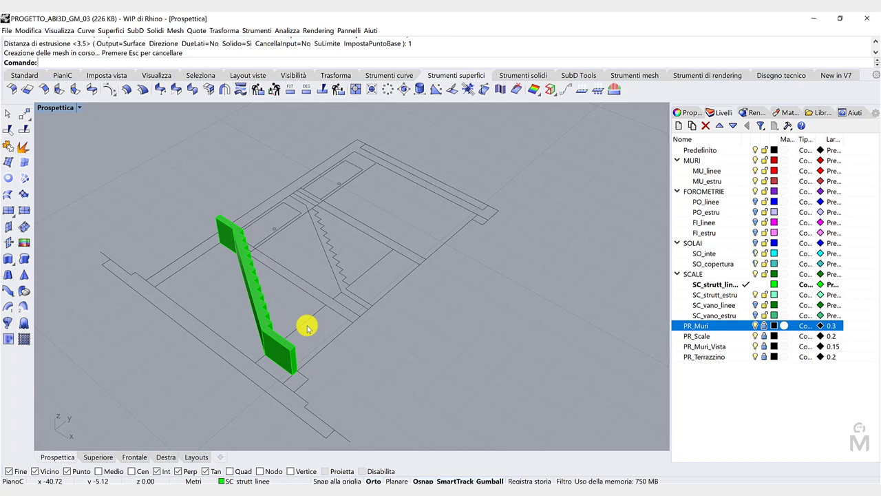
pyautogui.scroll(-4, 326, 353)
pyautogui.scroll(4, 314, 355)
pyautogui.moveTo(317, 354); pyautogui.dragTo(324, 354, button='right')
pyautogui.click(339, 361)
pyautogui.scroll(-3, 350, 350)
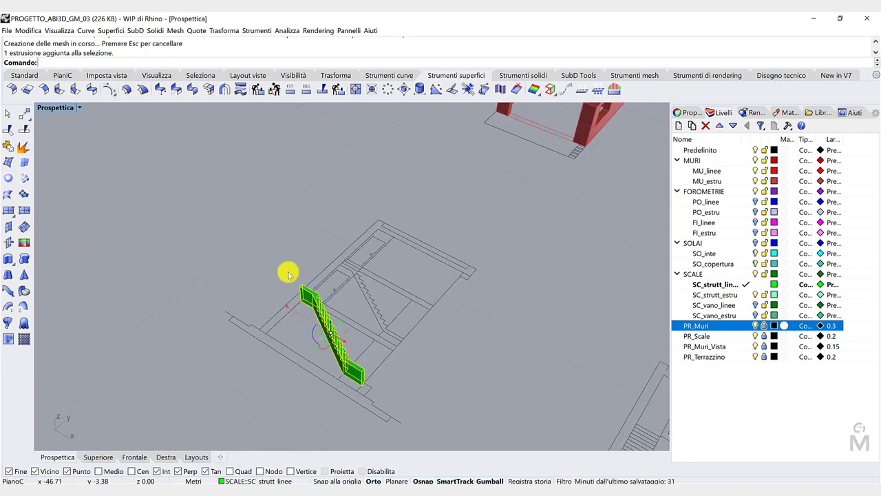
pyautogui.click(337, 337)
pyautogui.scroll(2, 477, 369)
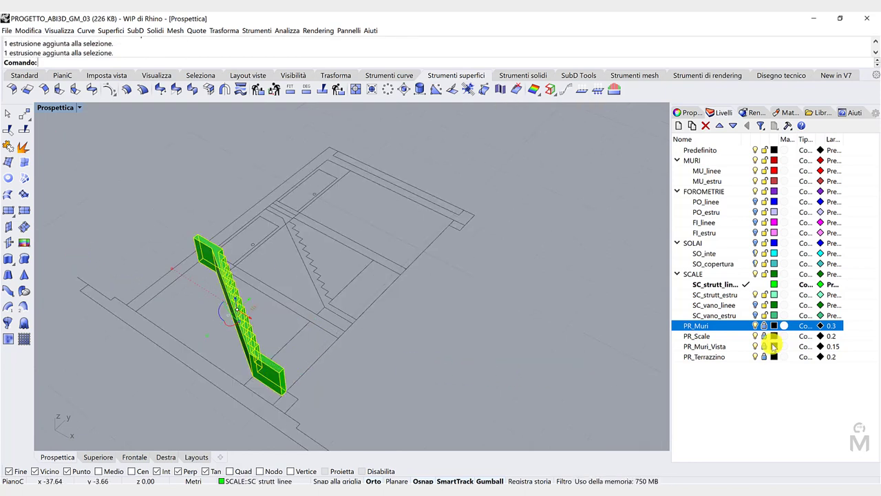
pyautogui.click(734, 297)
pyautogui.rightClick(734, 296)
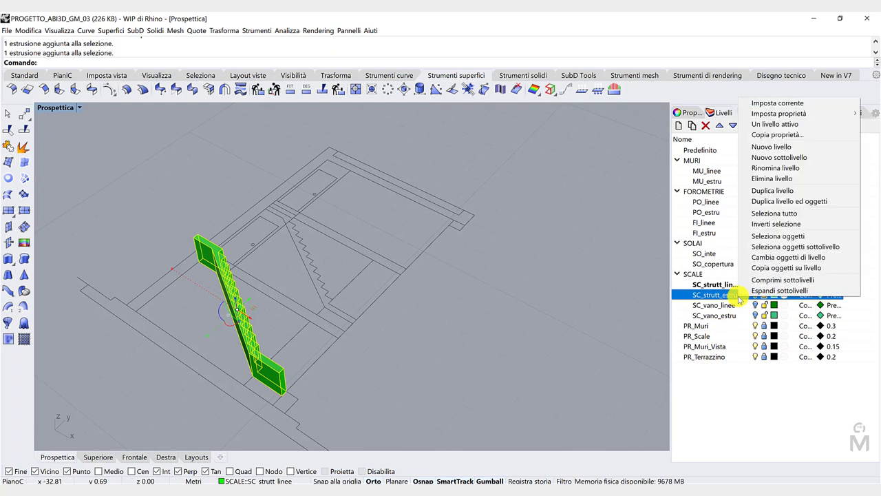
pyautogui.click(753, 258)
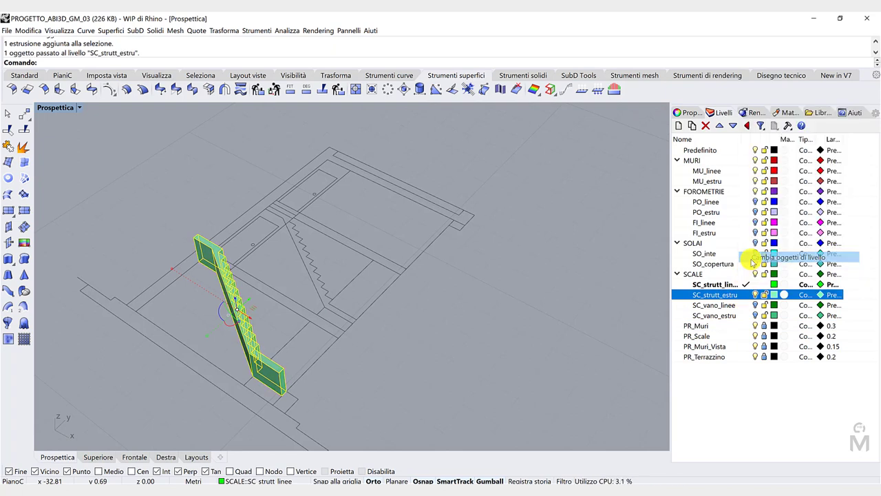
pyautogui.click(746, 295)
# Rotate the extruded stair flight 90° upright about its lower corner in the right-side view
pyautogui.click(25, 75)
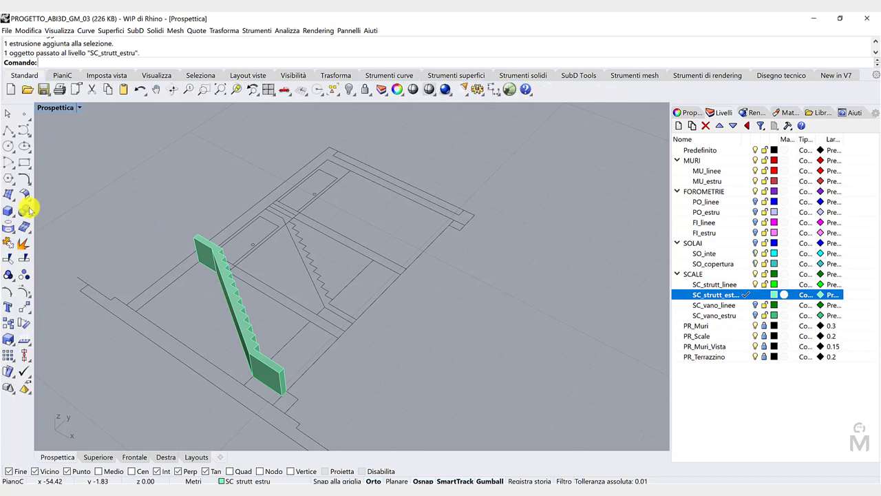
pyautogui.click(25, 323)
pyautogui.click(269, 380)
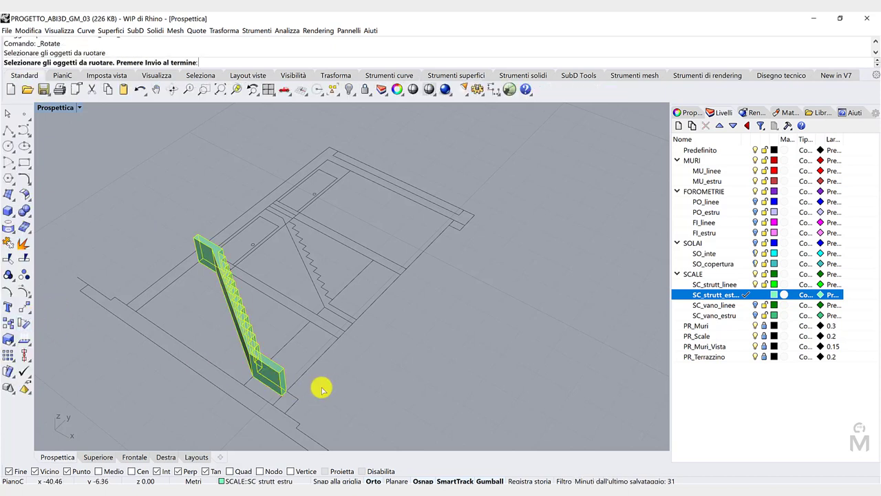
pyautogui.press('Return')
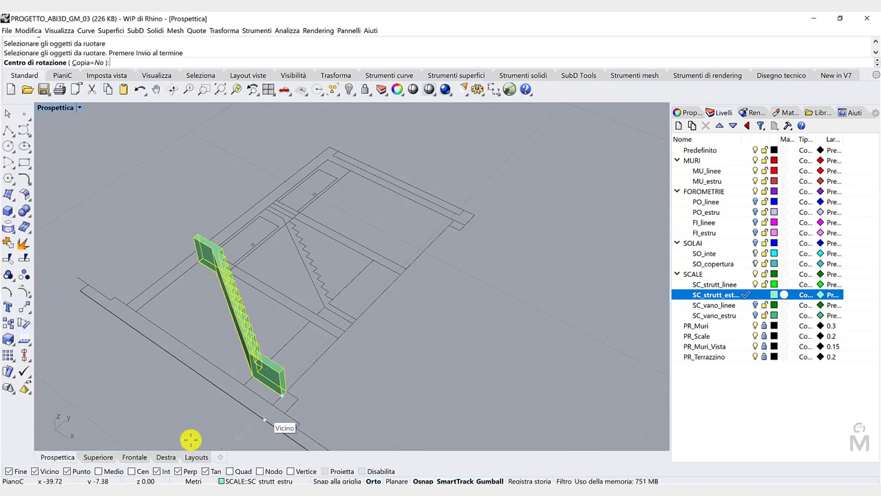
pyautogui.click(167, 457)
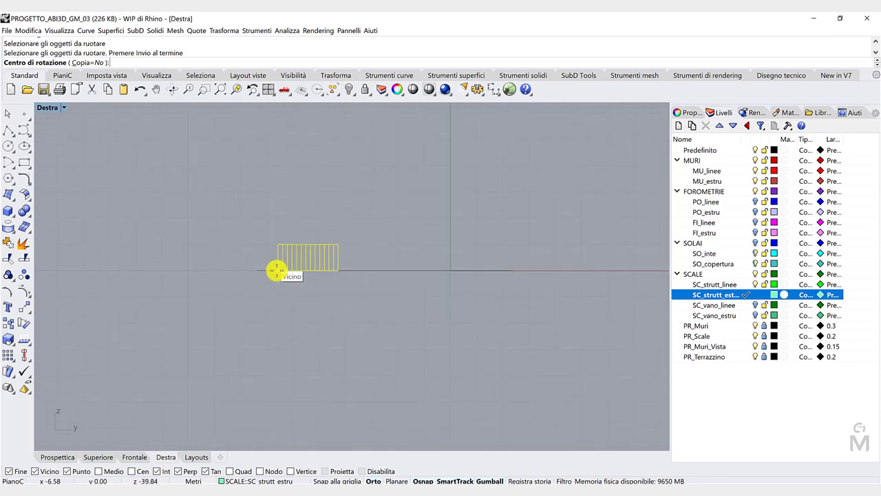
pyautogui.click(279, 270)
pyautogui.click(374, 270)
pyautogui.click(315, 183)
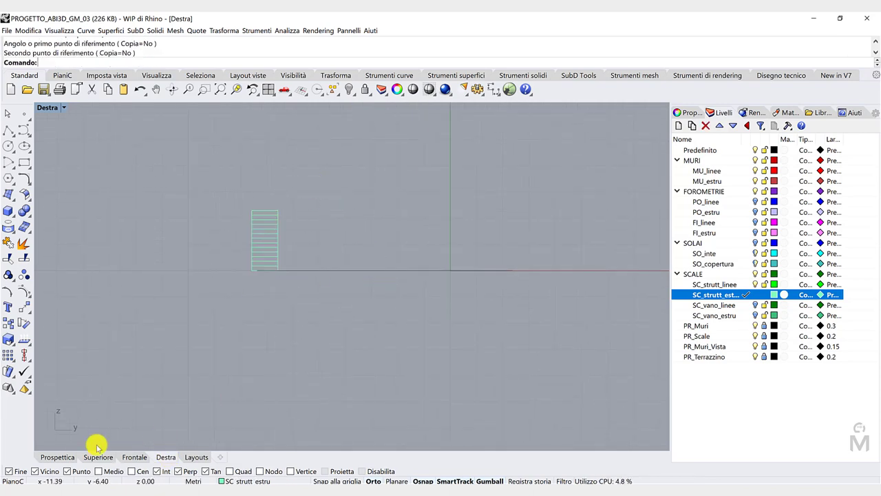
pyautogui.click(57, 457)
pyautogui.keyDown('shift'); pyautogui.moveTo(174, 372); pyautogui.dragTo(145, 217, button='right'); pyautogui.keyUp('shift')
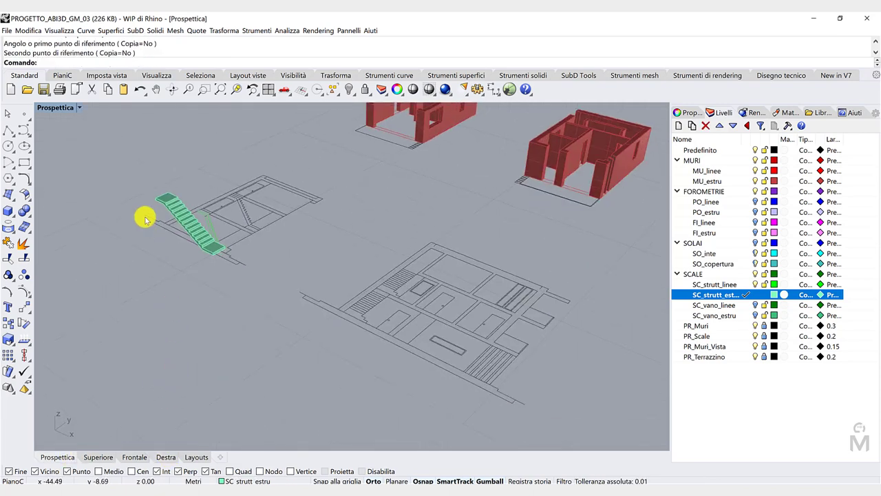
pyautogui.scroll(5, 146, 218)
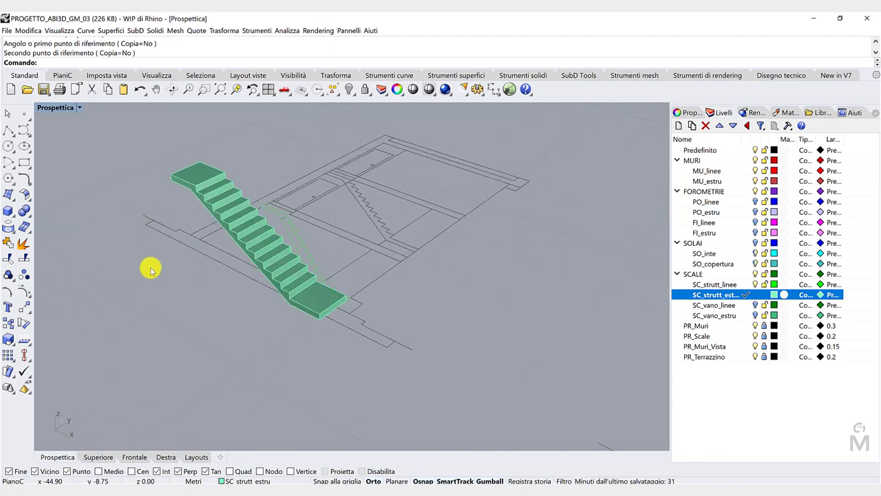
pyautogui.scroll(-10, 258, 318)
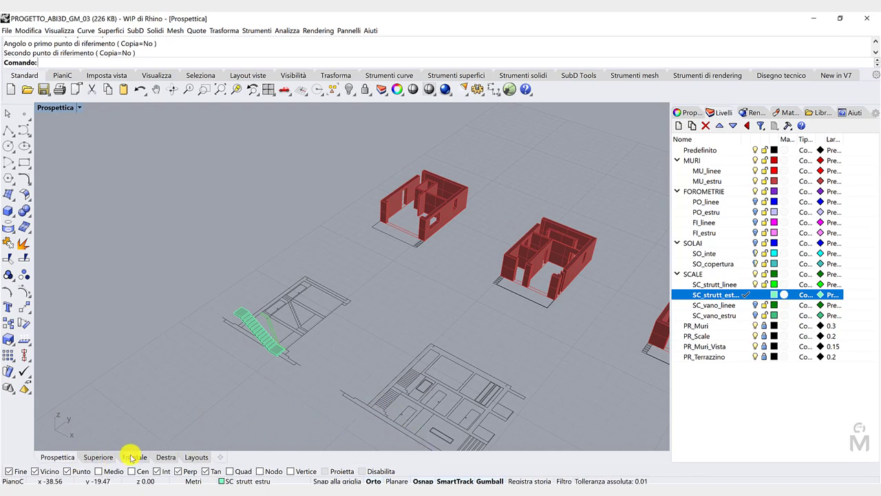
# Make SC_strutt_linee the current layer, with the foot of the stair in the other section drawing framed in the top view
pyautogui.click(99, 458)
pyautogui.scroll(-9, 245, 350)
pyautogui.moveTo(487, 354); pyautogui.dragTo(311, 345, button='right')
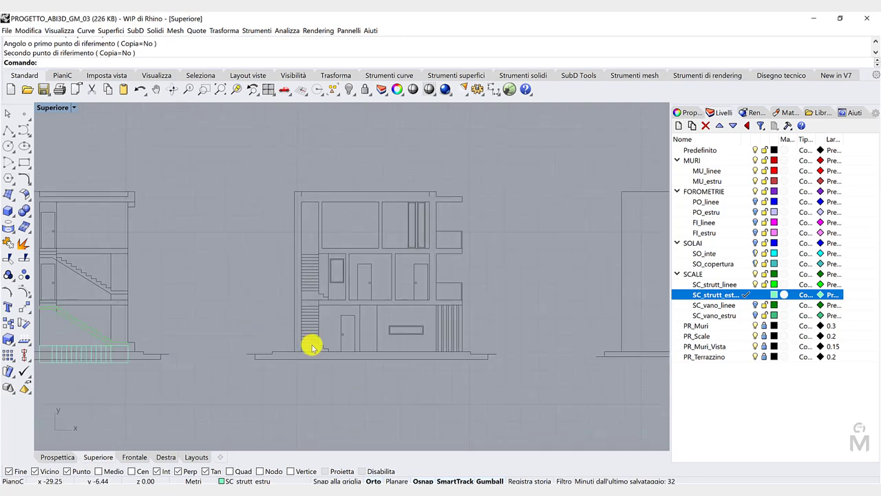
pyautogui.scroll(6, 312, 347)
pyautogui.scroll(1, 311, 349)
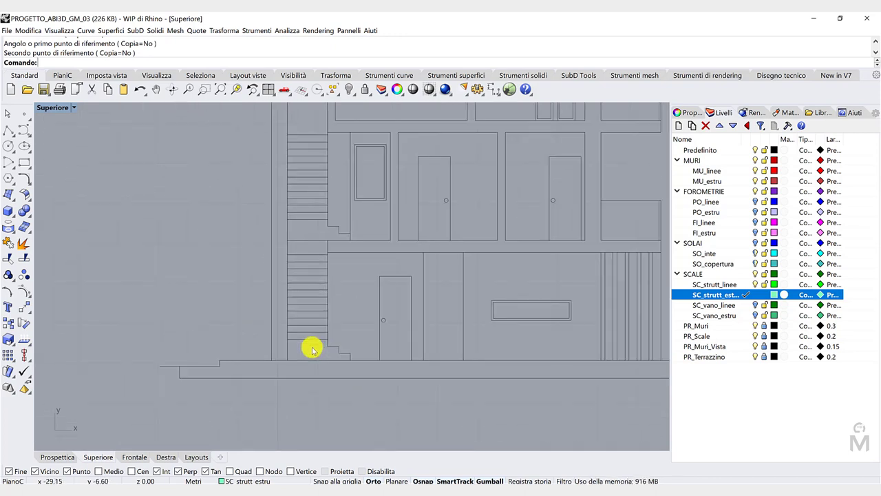
pyautogui.scroll(1, 327, 355)
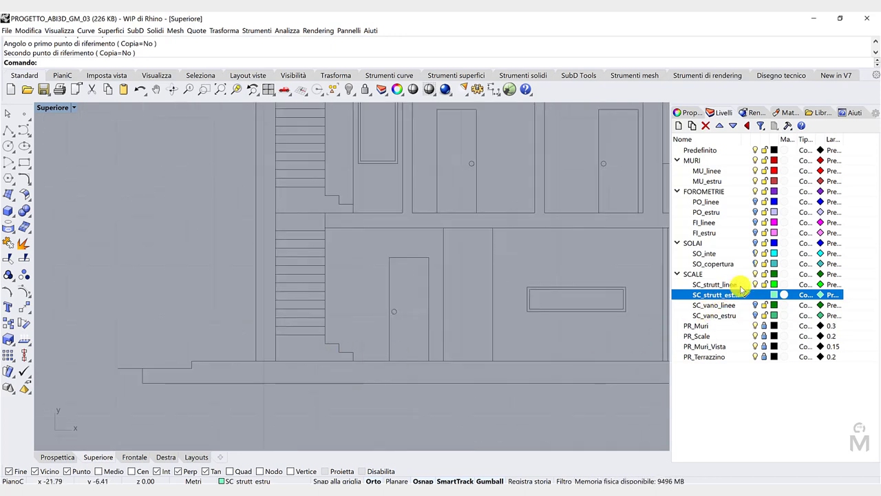
pyautogui.doubleClick(702, 284)
pyautogui.click(12, 130)
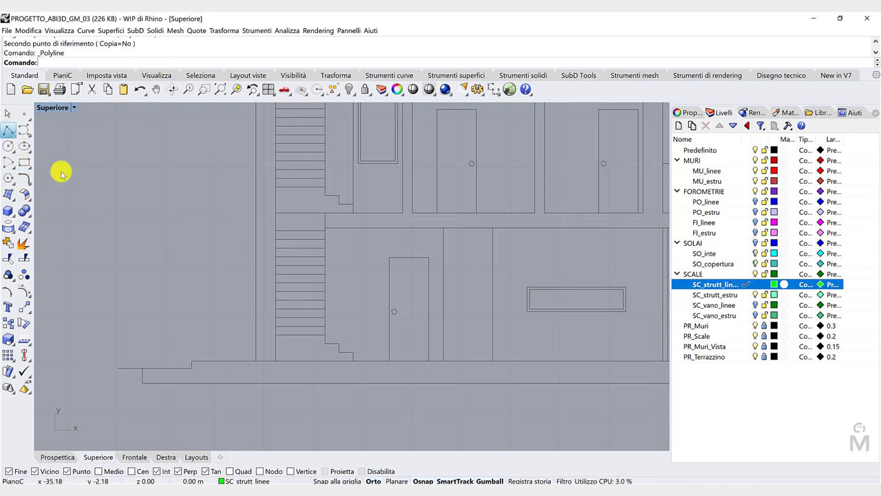
pyautogui.click(276, 336)
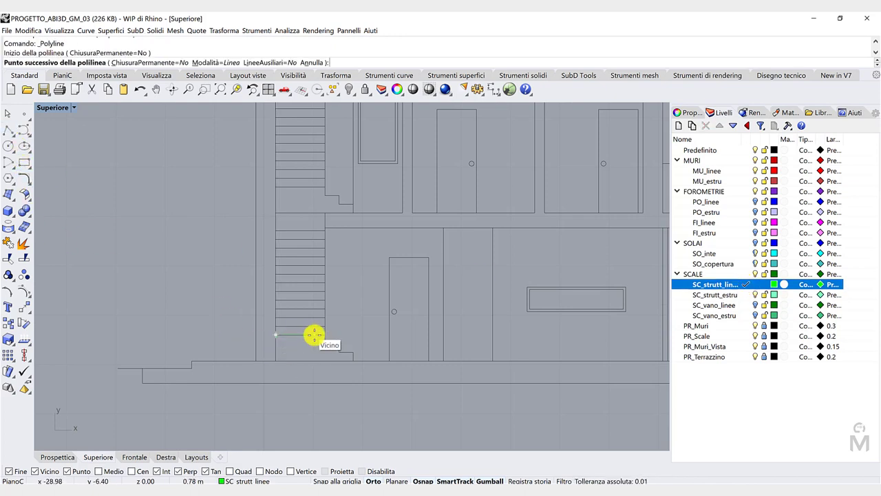
pyautogui.press('Escape')
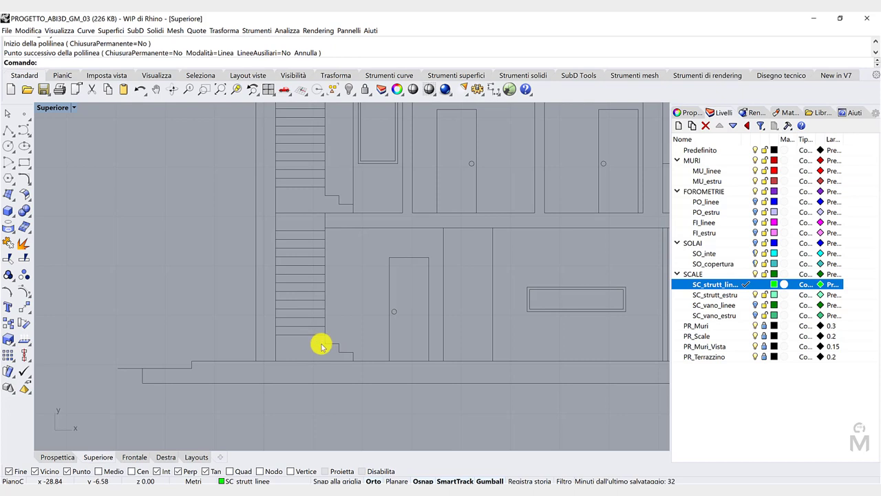
# Trace a closed polyline around the starting steps and lower landing, down to floor level, at the foot of the stair in the section
pyautogui.press('Return')
pyautogui.click(324, 343)
pyautogui.click(338, 343)
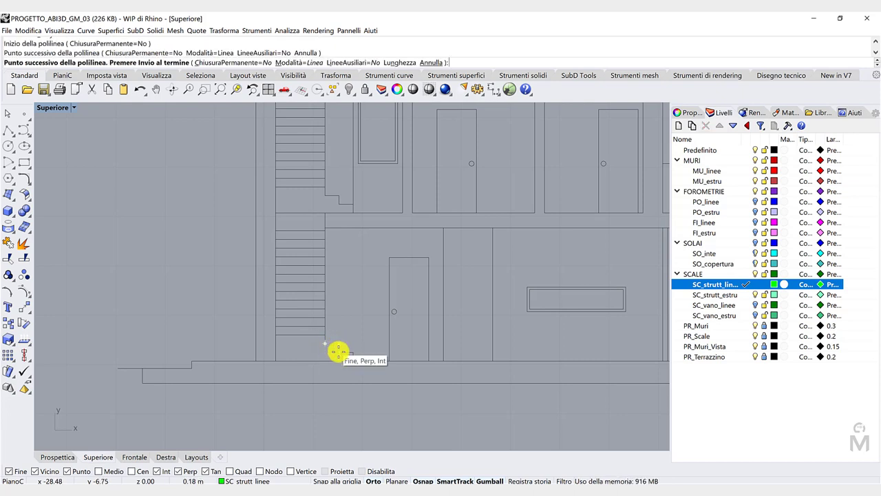
pyautogui.click(339, 352)
pyautogui.click(353, 352)
pyautogui.click(353, 361)
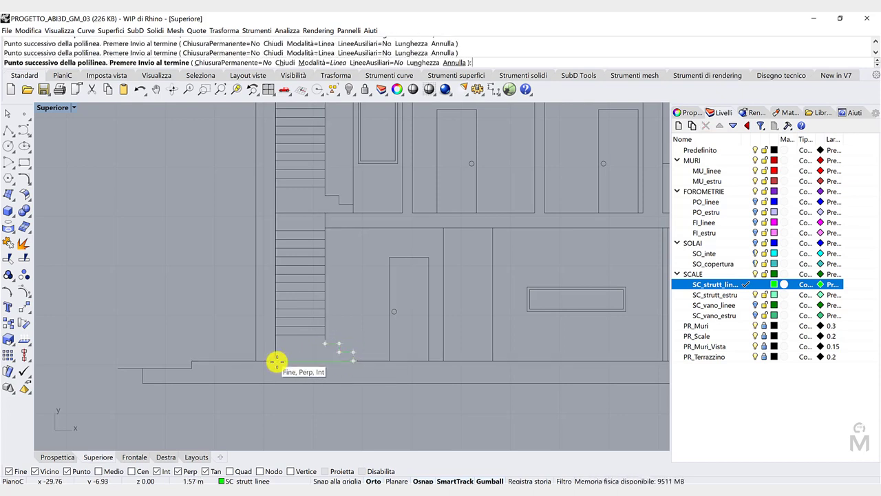
pyautogui.click(277, 361)
pyautogui.click(276, 344)
pyautogui.click(324, 343)
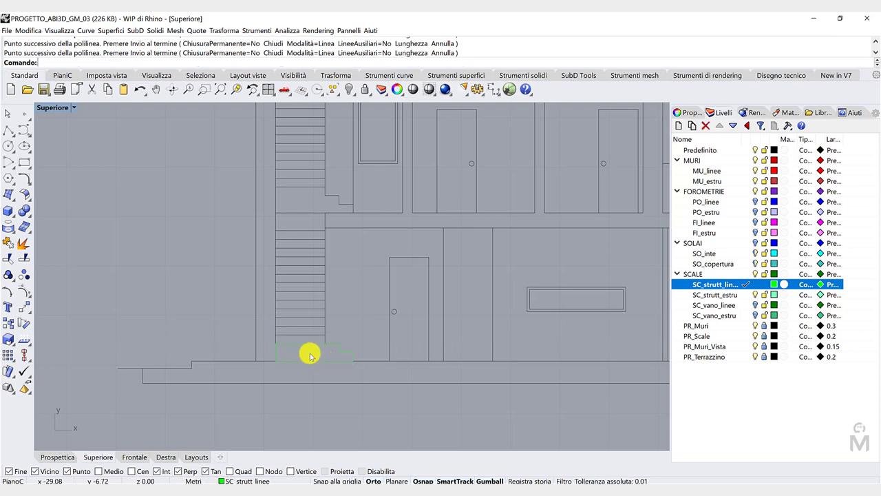
# Make SC_strutt_estru the current layer and extrude the closed starting-steps profile 1 m as a capped solid
pyautogui.click(69, 457)
pyautogui.scroll(6, 371, 413)
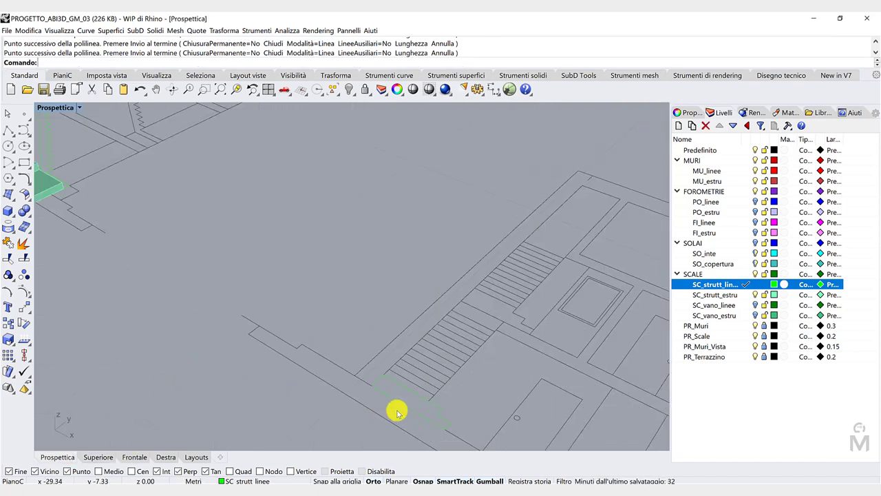
pyautogui.click(746, 295)
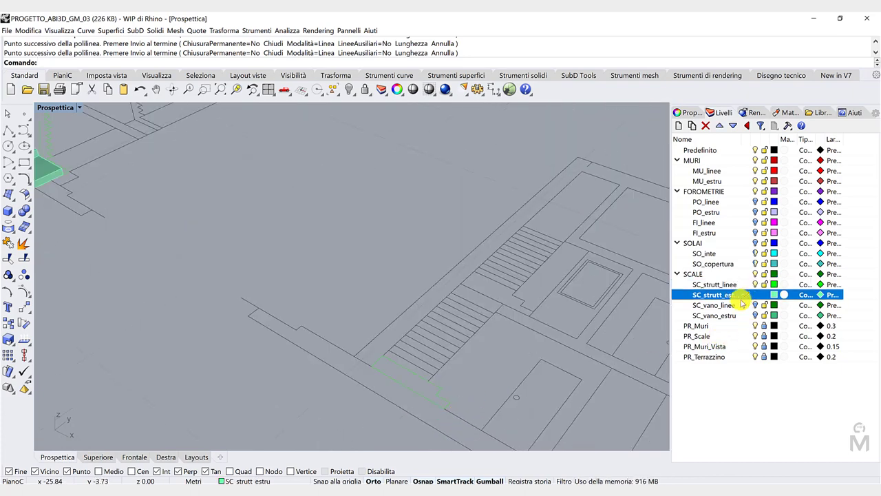
pyautogui.click(437, 76)
pyautogui.click(8, 259)
pyautogui.click(380, 370)
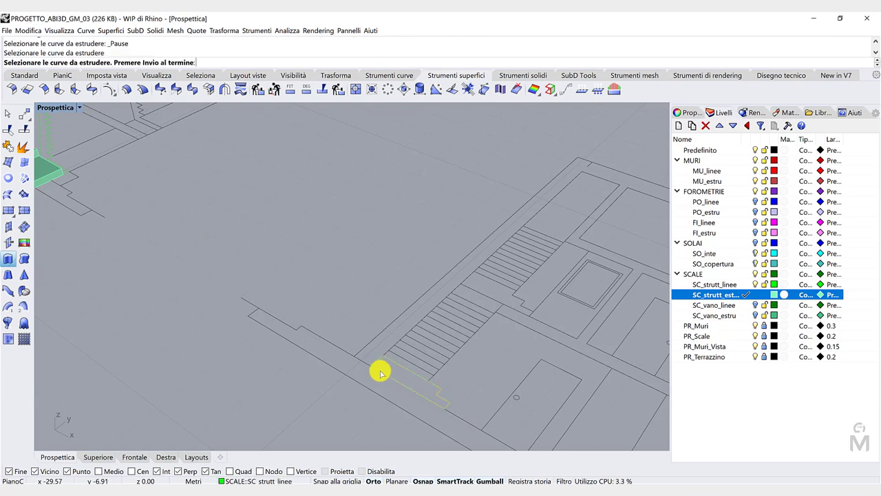
pyautogui.press('Return')
pyautogui.click(251, 63)
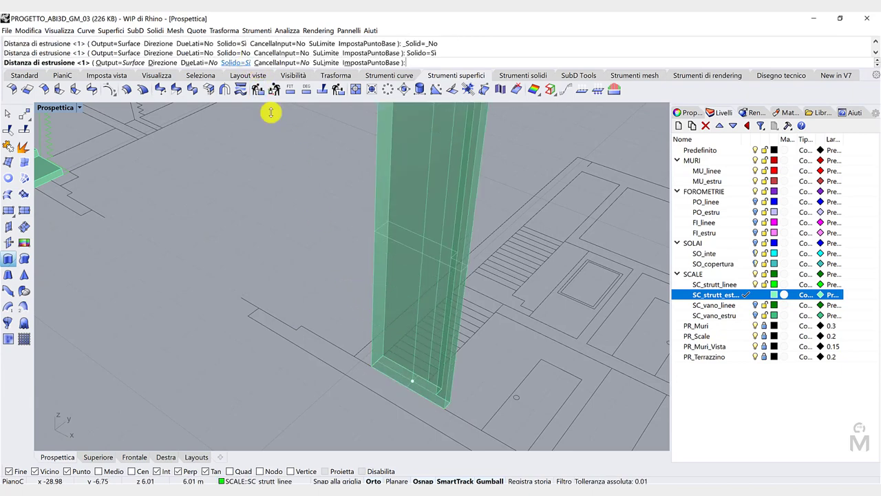
pyautogui.write('1')
pyautogui.press('Return')
# Rotate the extruded starting-steps solid 90° about its lower corner in the right-side view so that it lies upright
pyautogui.scroll(-6, 348, 284)
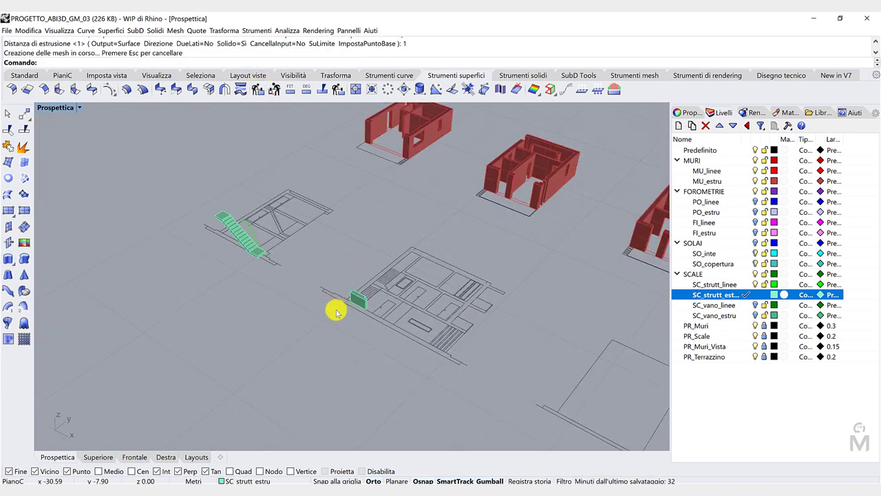
pyautogui.scroll(3, 343, 290)
pyautogui.click(351, 317)
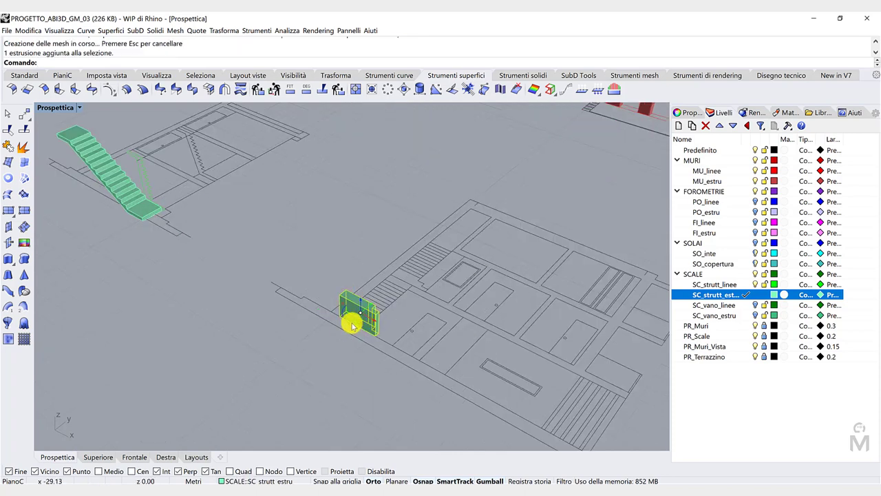
pyautogui.click(22, 75)
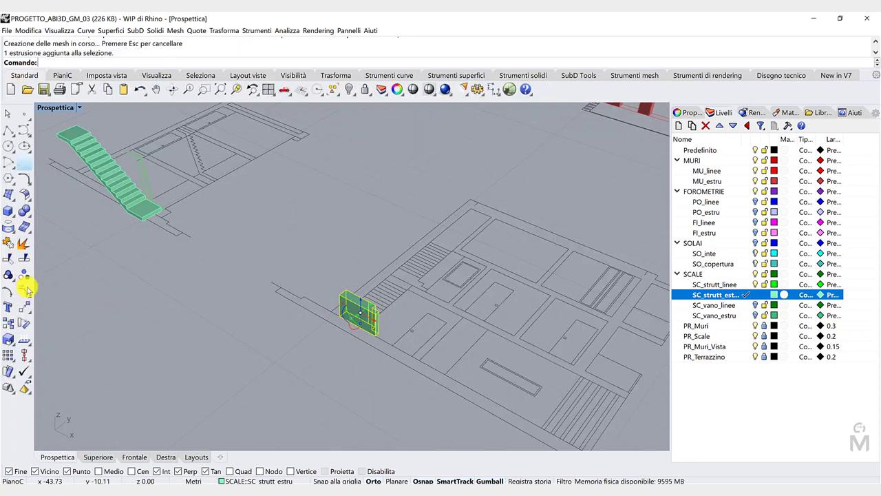
pyautogui.click(26, 323)
pyautogui.click(169, 458)
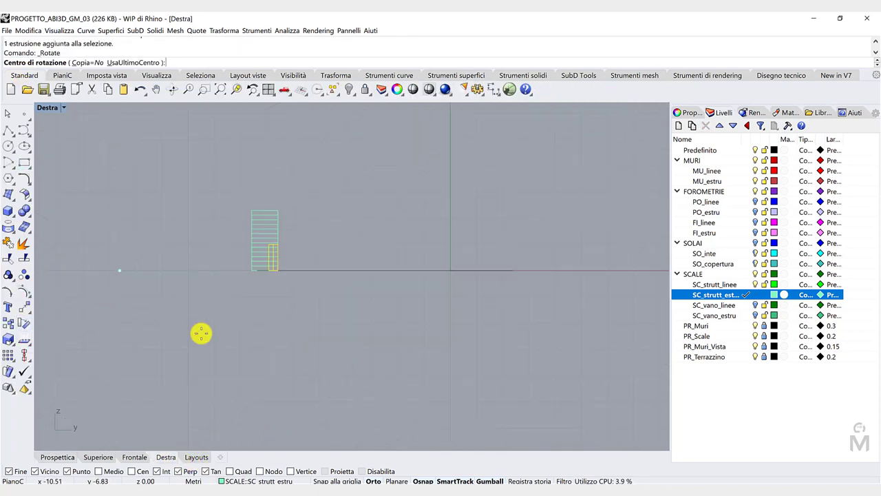
pyautogui.scroll(2, 270, 270)
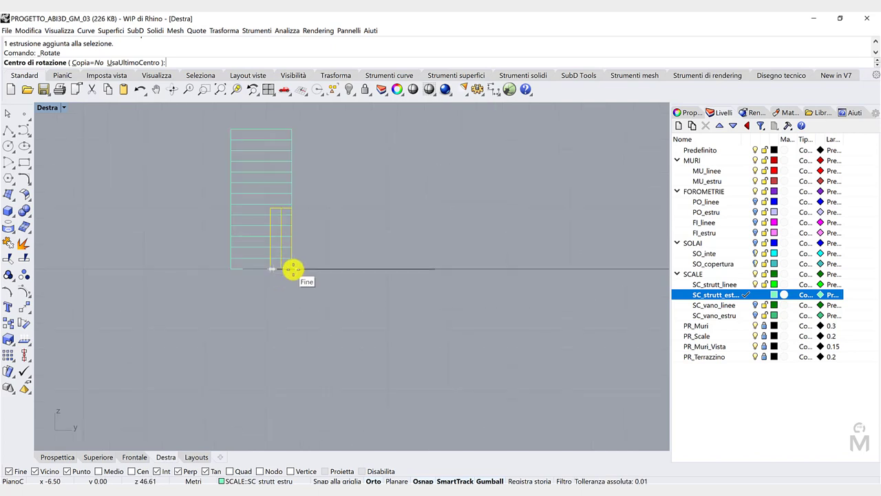
pyautogui.click(292, 269)
pyautogui.click(366, 269)
pyautogui.click(343, 189)
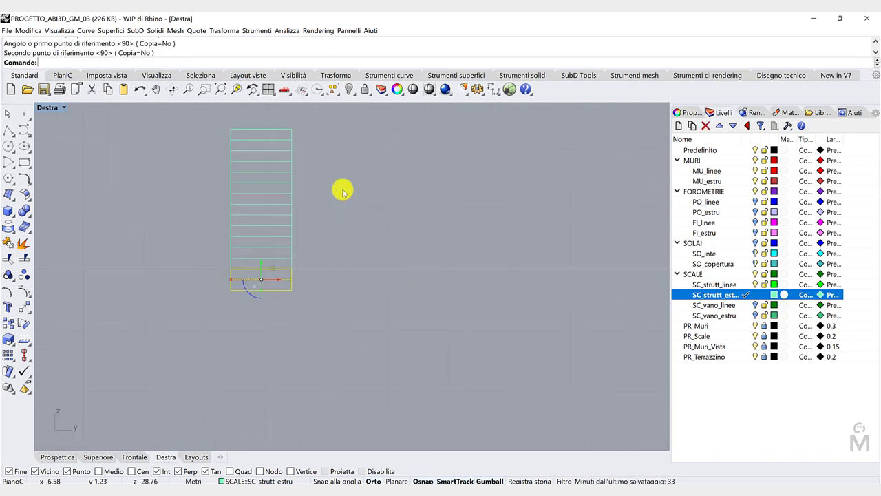
pyautogui.click(69, 456)
pyautogui.click(303, 367)
pyautogui.scroll(-3, 300, 356)
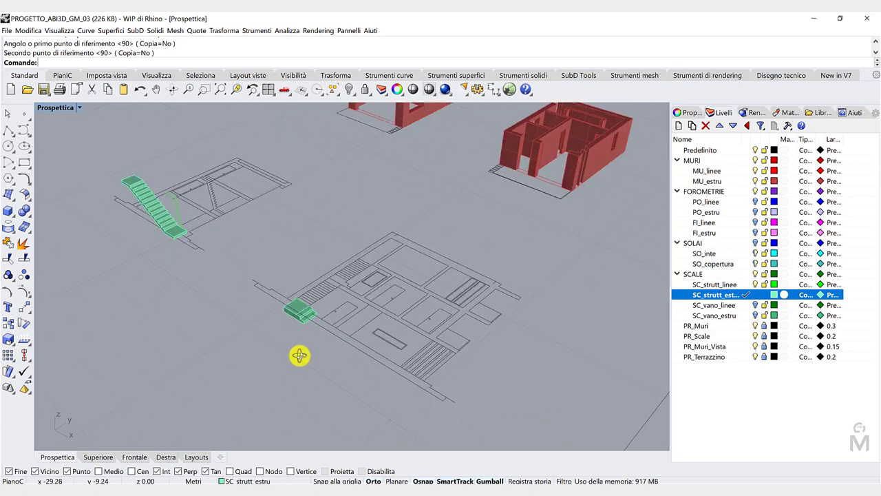
# Rotate the starting-steps block 90° about its vertical axis
pyautogui.moveTo(299, 356); pyautogui.dragTo(270, 374, button='right')
pyautogui.scroll(3, 208, 195)
pyautogui.click(301, 232)
pyautogui.scroll(4, 289, 382)
pyautogui.scroll(-5, 340, 364)
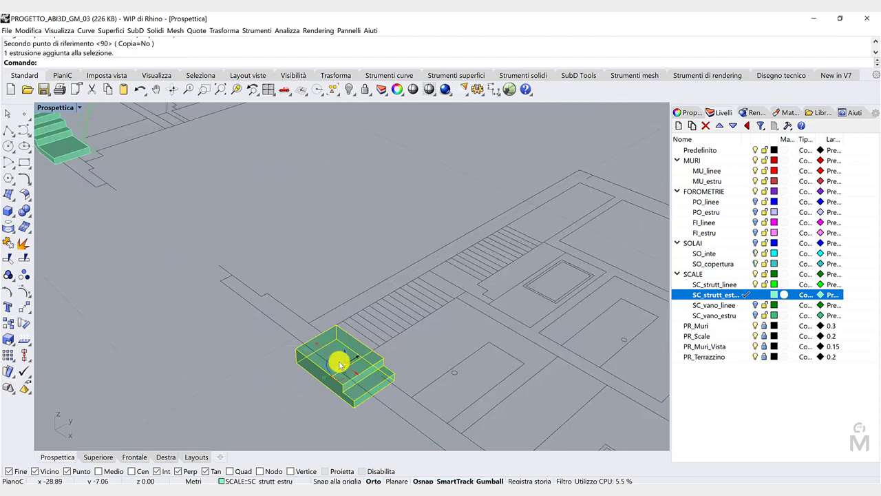
pyautogui.click(328, 368)
pyautogui.write('9')
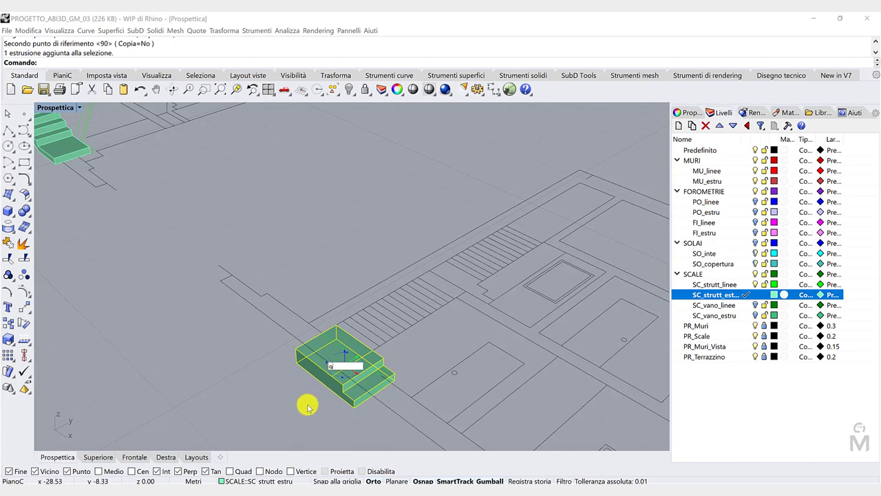
pyautogui.write('0')
pyautogui.press('Return')
pyautogui.scroll(-5, 282, 392)
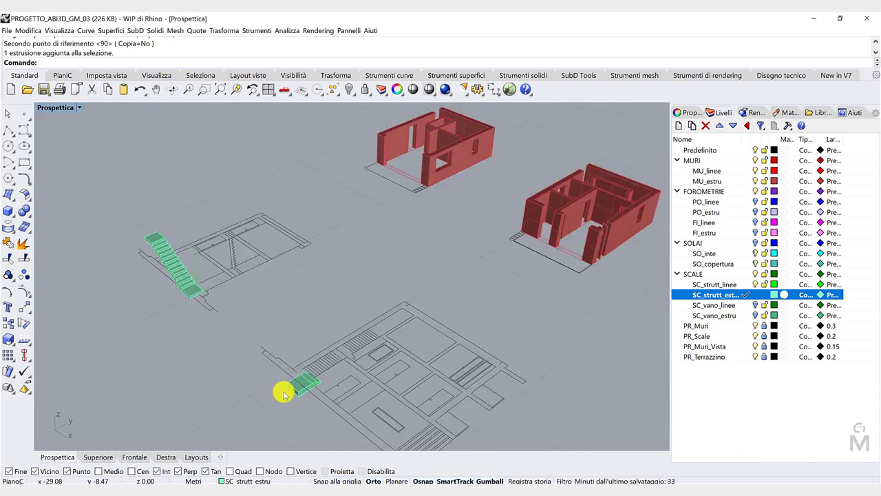
# Move the starting-steps block from its lower corner to the matching corner of the landing at the foot of the flight
pyautogui.scroll(5, 254, 351)
pyautogui.click(290, 345)
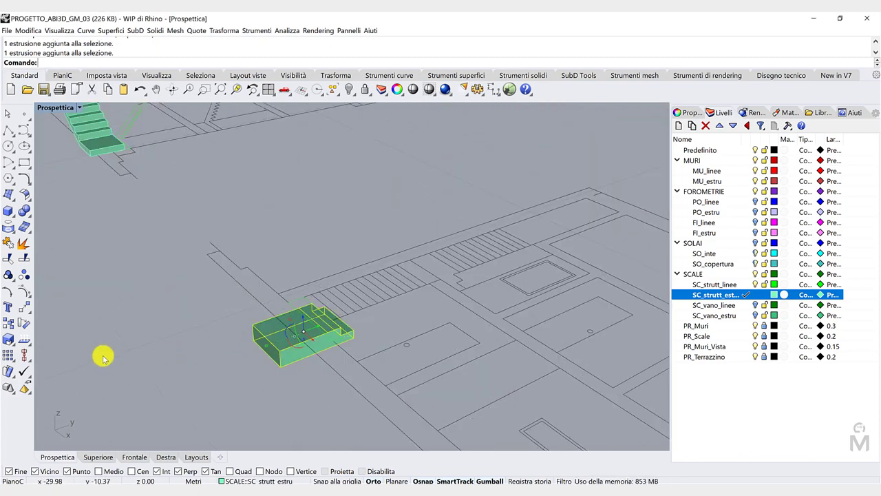
pyautogui.click(30, 310)
pyautogui.click(280, 351)
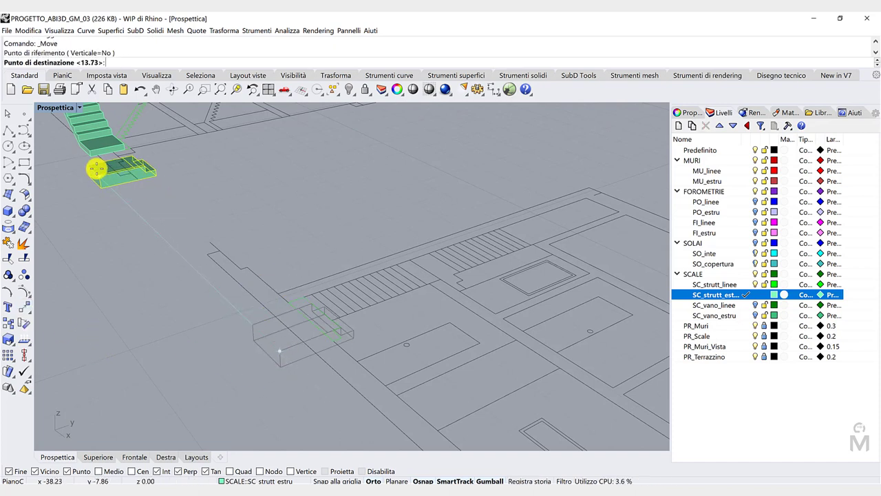
pyautogui.click(94, 156)
pyautogui.scroll(-3, 141, 219)
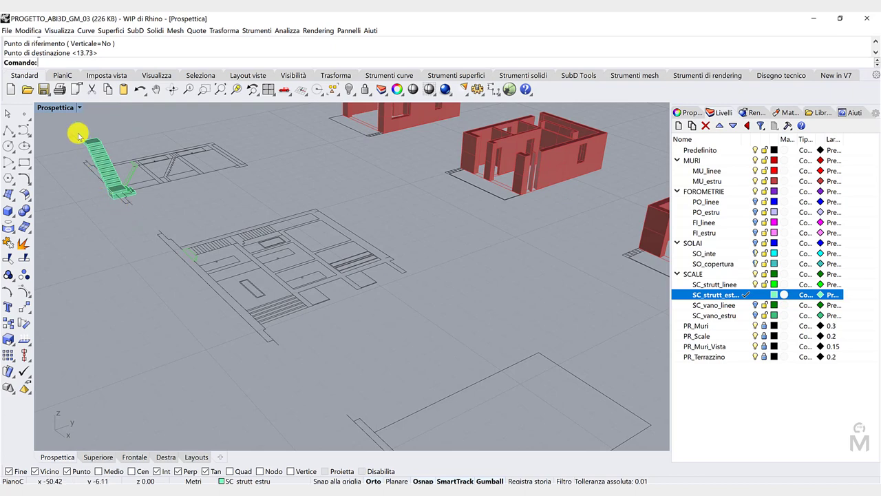
# Select the stair flight together with the starting-steps block and raise both vertically
pyautogui.scroll(3, 74, 128)
pyautogui.click(177, 276)
pyautogui.click(203, 275)
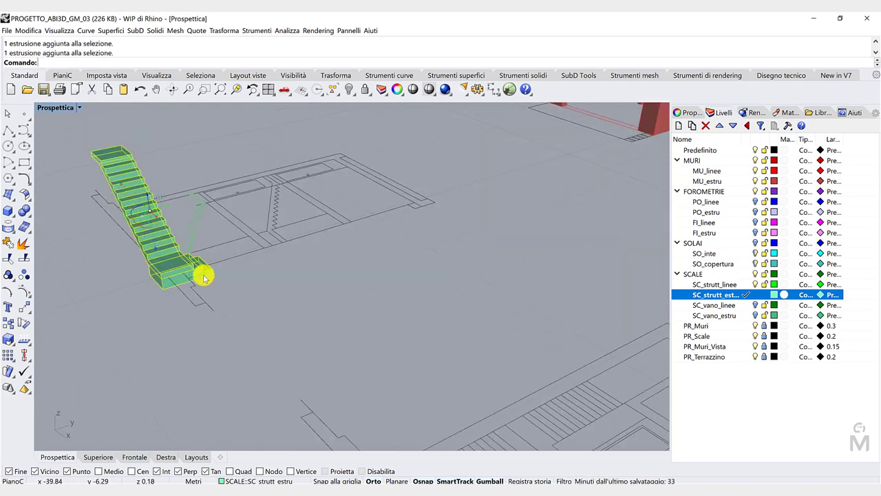
pyautogui.click(147, 197)
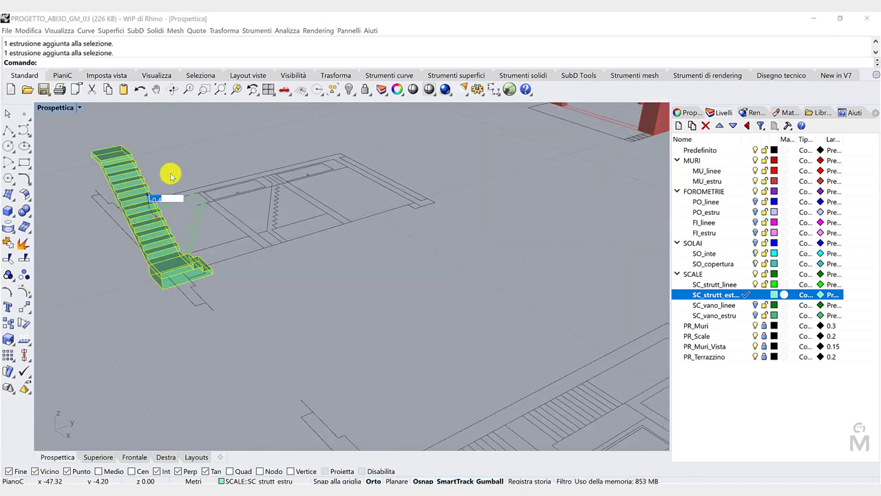
pyautogui.press('Return')
pyautogui.click(256, 280)
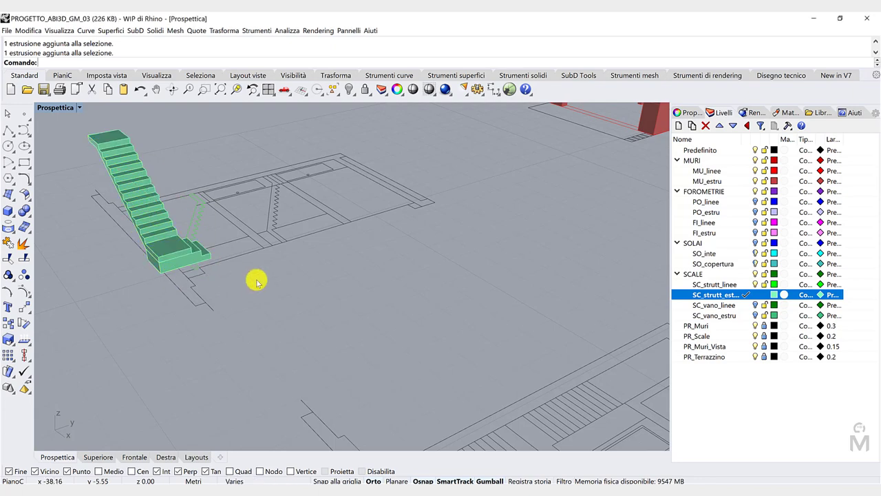
# Examine the assembled flight and starting steps from several angles, comparing them with the section drawings
pyautogui.scroll(-4, 250, 285)
pyautogui.scroll(8, 135, 277)
pyautogui.scroll(-8, 199, 312)
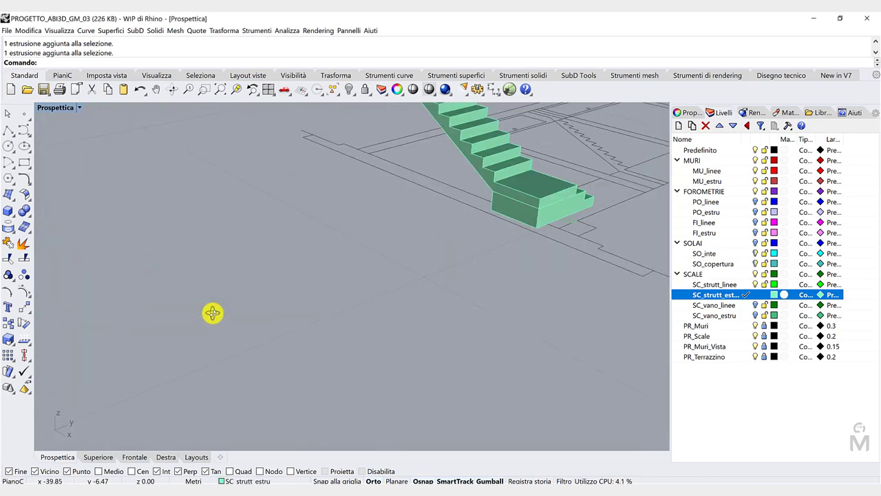
pyautogui.moveTo(427, 200); pyautogui.dragTo(448, 263, button='right')
pyautogui.scroll(5, 434, 262)
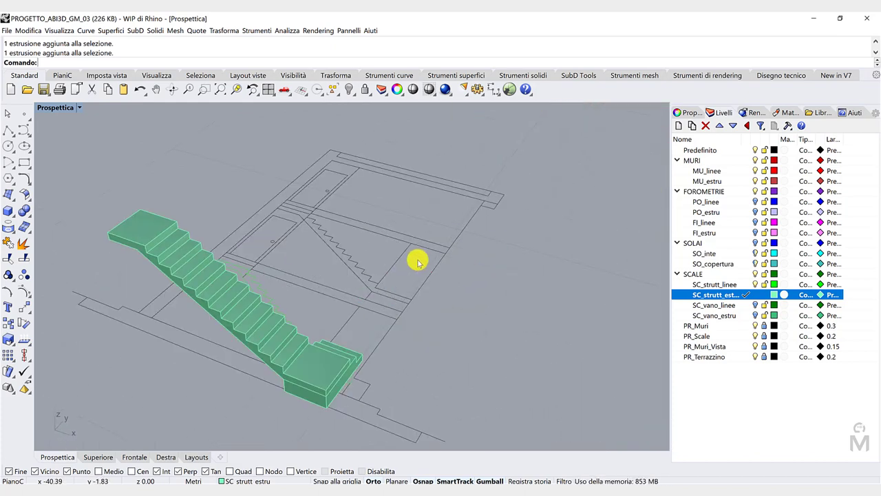
pyautogui.scroll(-4, 412, 264)
pyautogui.scroll(4, 371, 297)
pyautogui.scroll(-12, 370, 283)
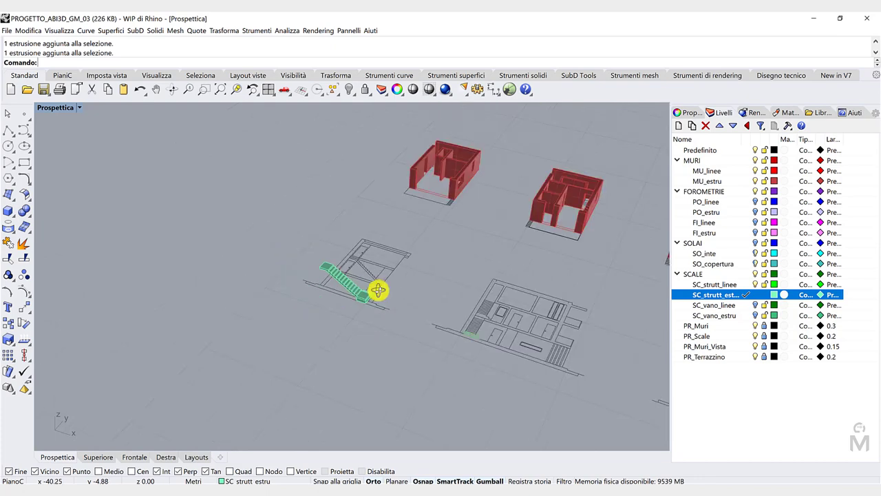
pyautogui.moveTo(380, 291); pyautogui.dragTo(483, 289, button='right')
pyautogui.scroll(4, 414, 291)
pyautogui.moveTo(403, 303); pyautogui.dragTo(323, 301, button='right')
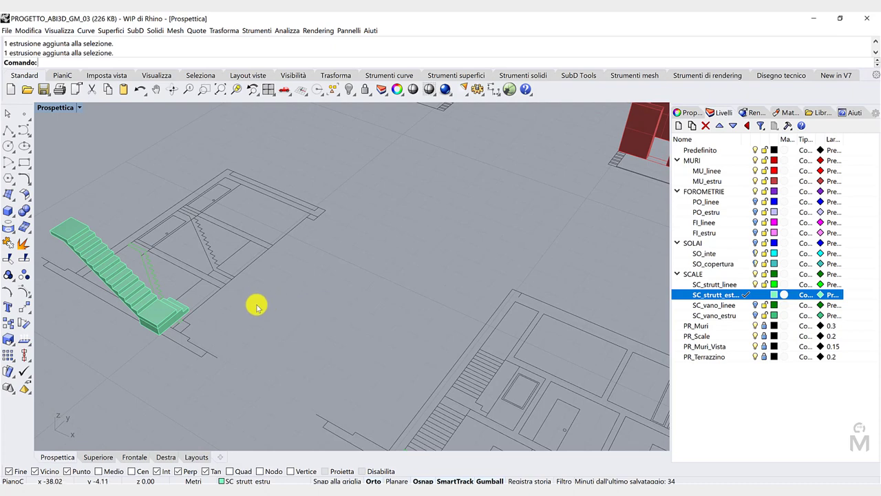
pyautogui.scroll(-3, 257, 305)
pyautogui.moveTo(257, 303); pyautogui.dragTo(274, 304, button='right')
# Paste a copy of the starting-steps block, place it over the section drawing beside the flight and turn it to face the opposite way
pyautogui.scroll(4, 285, 315)
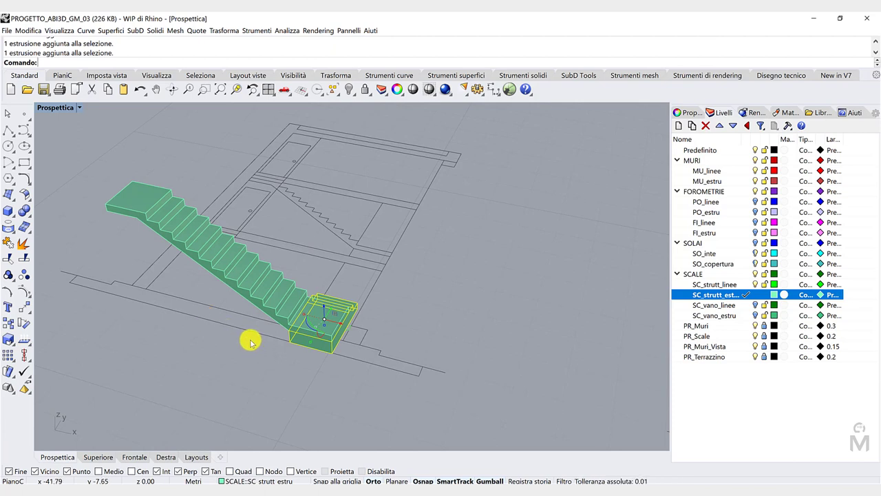
pyautogui.hotkey('ctrl', 'v')
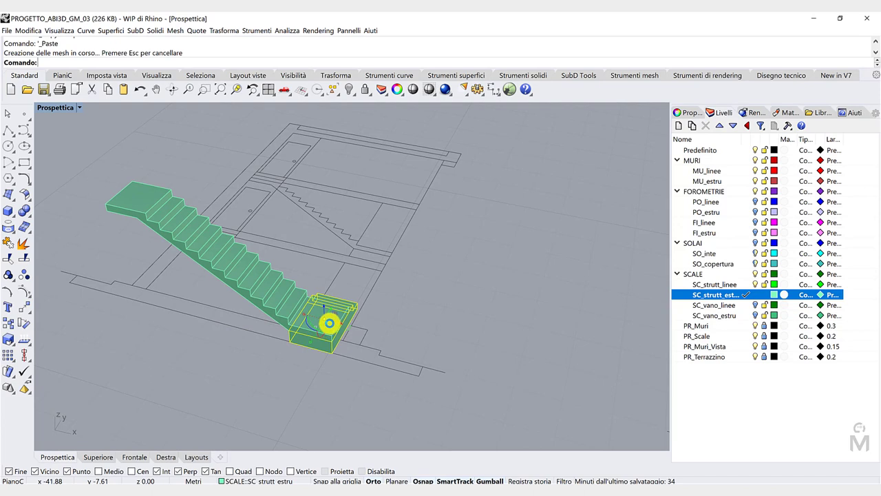
pyautogui.moveTo(332, 309); pyautogui.dragTo(391, 239)
pyautogui.scroll(8, 374, 242)
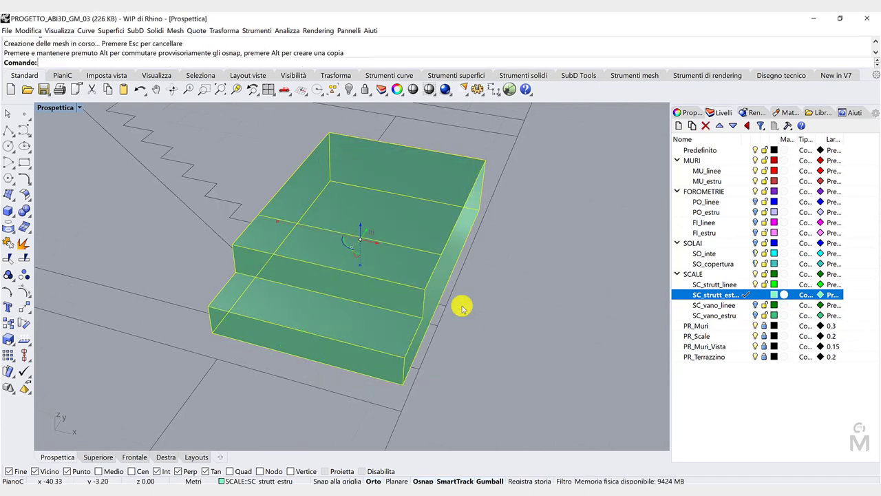
pyautogui.scroll(-8, 482, 341)
pyautogui.scroll(6, 612, 279)
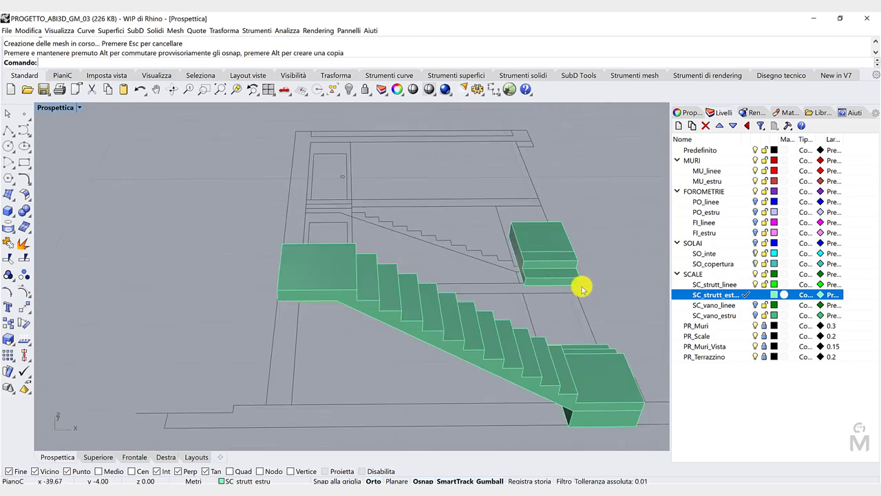
pyautogui.scroll(-4, 582, 290)
pyautogui.moveTo(582, 290); pyautogui.dragTo(335, 271, button='right')
pyautogui.scroll(5, 343, 285)
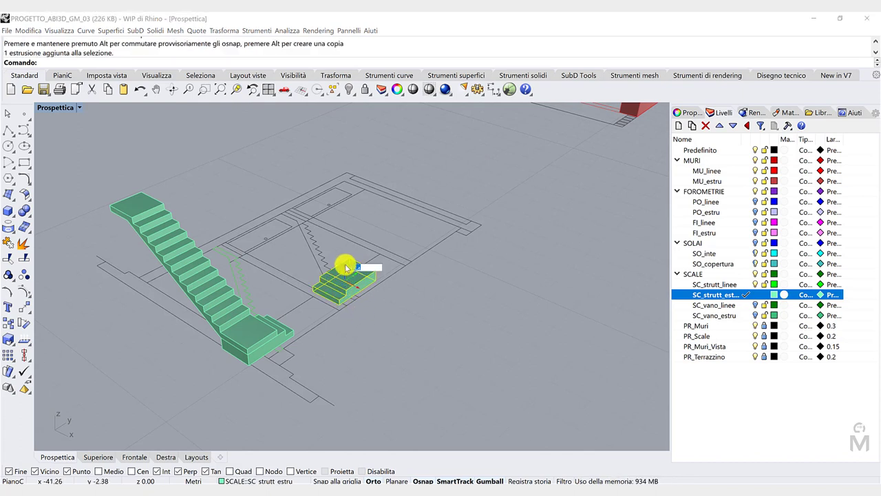
# Move the copied steps block from its lower front corner to the rear corner of the landing at the top of the flight
pyautogui.click(348, 268)
pyautogui.click(364, 282)
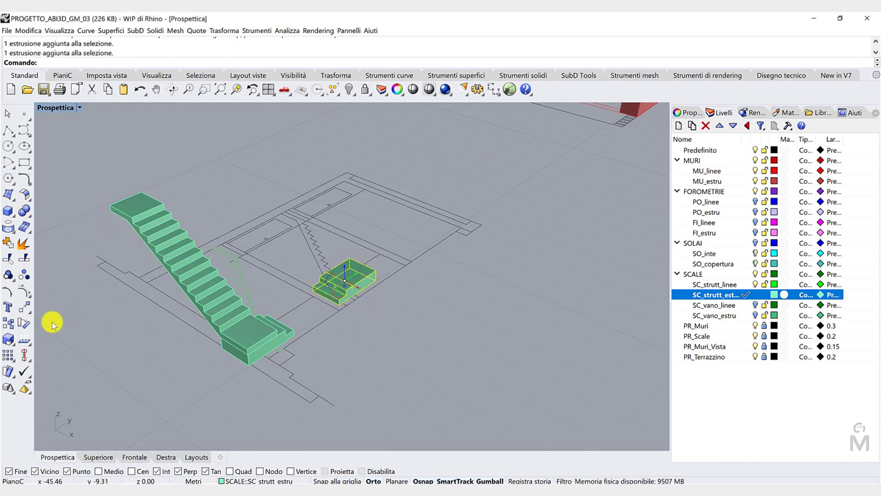
pyautogui.click(23, 310)
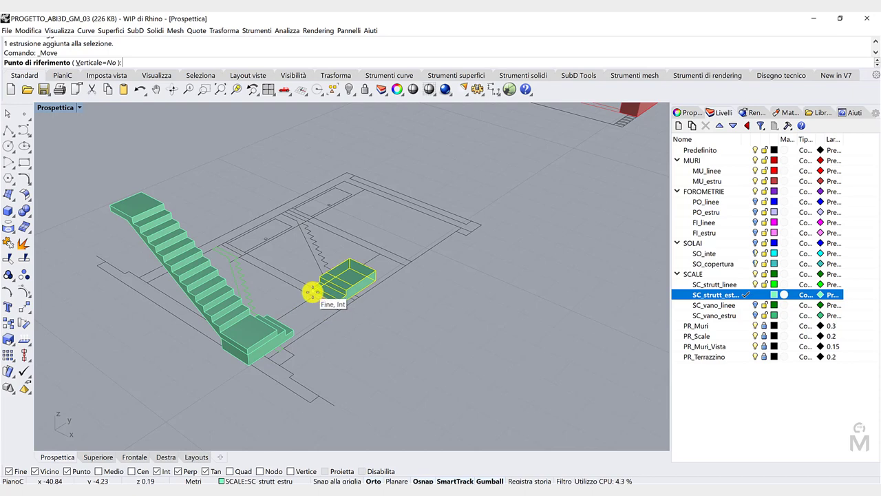
pyautogui.click(314, 291)
pyautogui.click(144, 191)
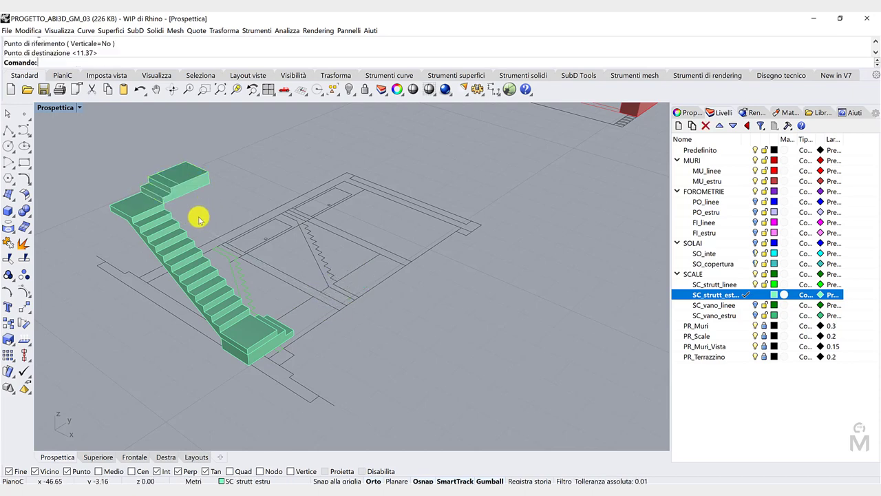
# Examine how the copied steps block meets the upper landing from several sides
pyautogui.scroll(-3, 126, 178)
pyautogui.scroll(8, 126, 177)
pyautogui.moveTo(126, 216); pyautogui.dragTo(201, 219, button='right')
pyautogui.scroll(6, 85, 173)
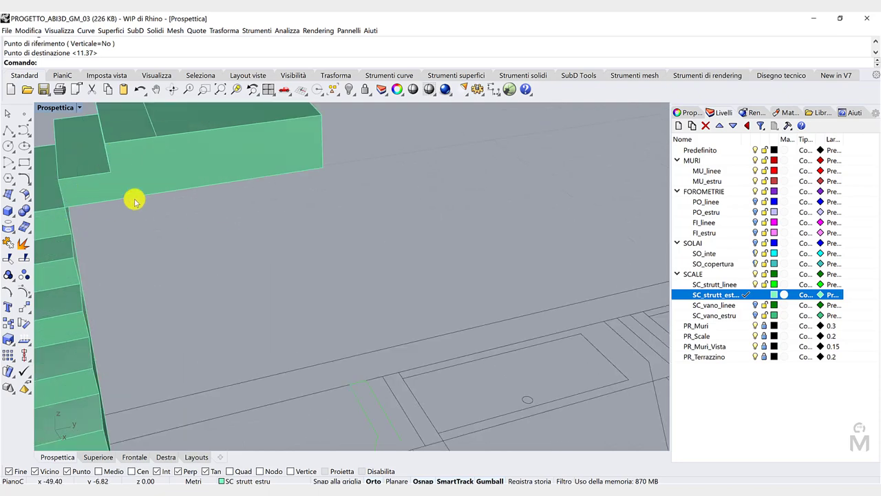
pyautogui.scroll(-5, 172, 199)
pyautogui.moveTo(164, 222); pyautogui.dragTo(103, 186, button='right')
pyautogui.scroll(8, 110, 191)
pyautogui.scroll(-15, 155, 206)
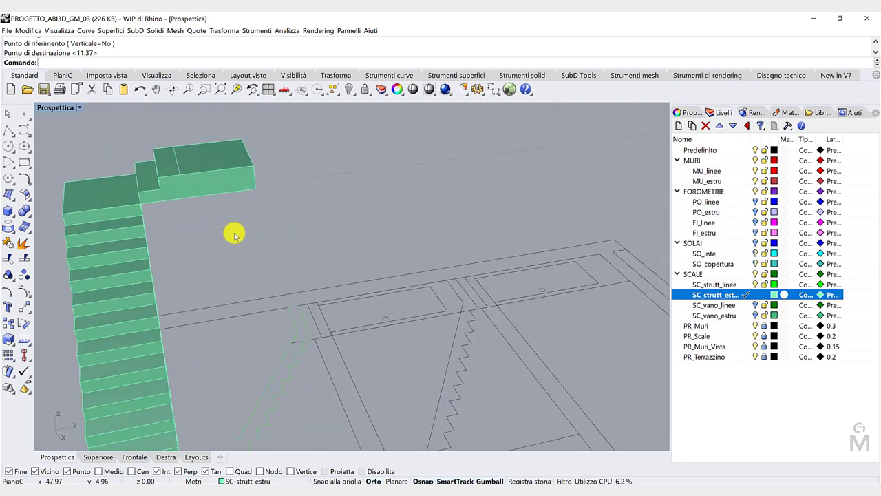
pyautogui.moveTo(316, 256); pyautogui.dragTo(237, 253, button='right')
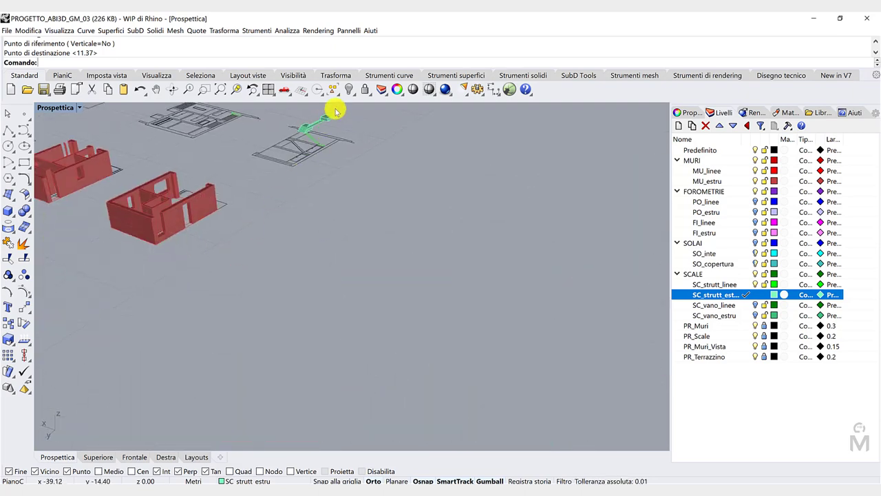
pyautogui.scroll(-10, 334, 113)
# Move the bottom face of the copied steps block down to the level of the upper landing's underside
pyautogui.moveTo(335, 192); pyautogui.dragTo(314, 310, button='right')
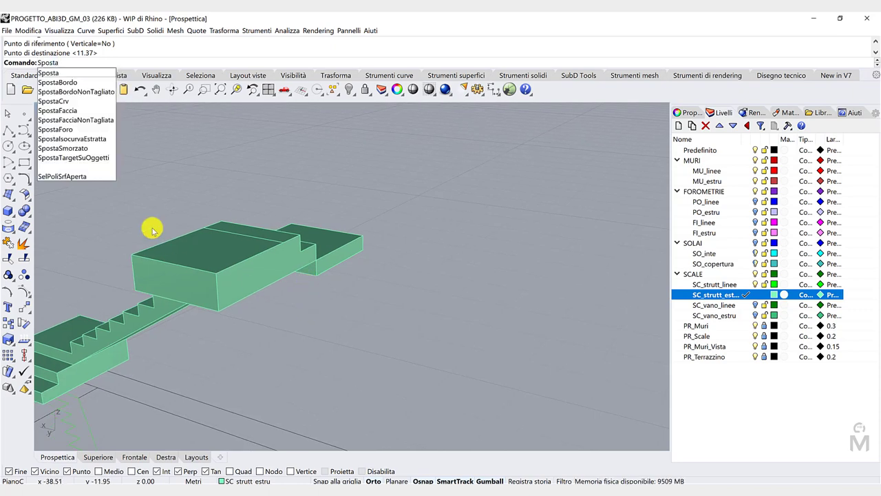
pyautogui.click(75, 111)
pyautogui.moveTo(252, 252); pyautogui.dragTo(286, 410, button='right')
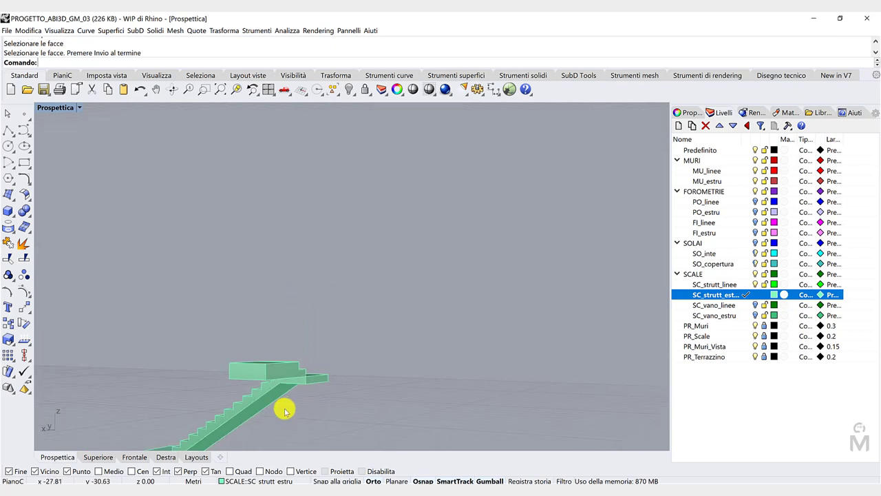
pyautogui.scroll(6, 283, 407)
pyautogui.moveTo(263, 378); pyautogui.dragTo(256, 434, button='right')
pyautogui.scroll(2, 256, 433)
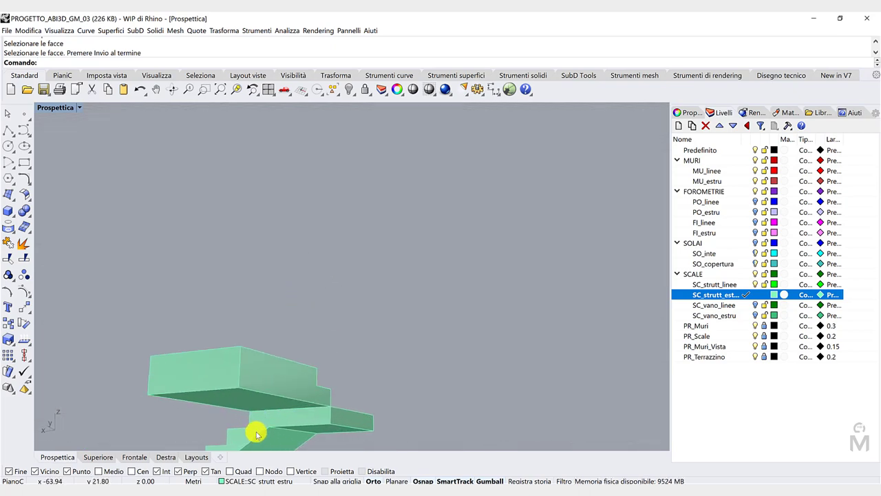
pyautogui.click(255, 407)
pyautogui.press('Return')
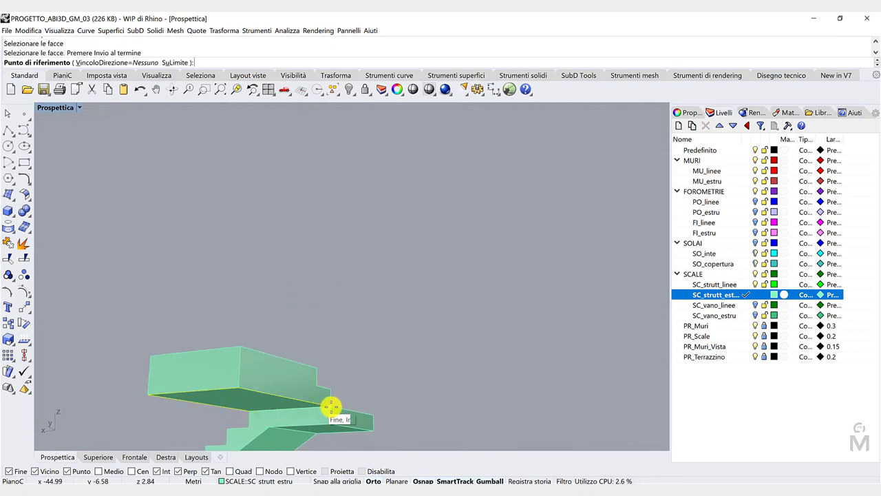
pyautogui.click(331, 406)
pyautogui.click(330, 418)
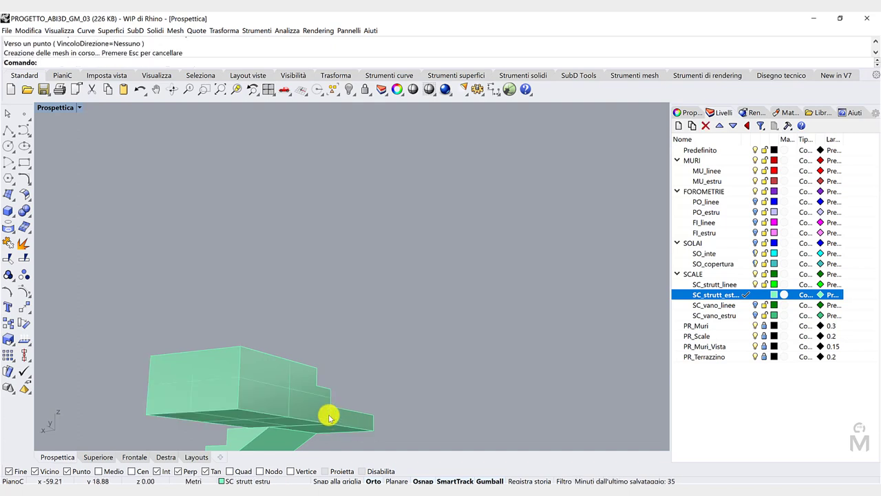
# Examine the extended upper steps block and the complete staircase from several sides and against the section drawing
pyautogui.scroll(-7, 316, 393)
pyautogui.moveTo(313, 385); pyautogui.dragTo(222, 362, button='right')
pyautogui.scroll(-7, 234, 392)
pyautogui.scroll(14, 200, 394)
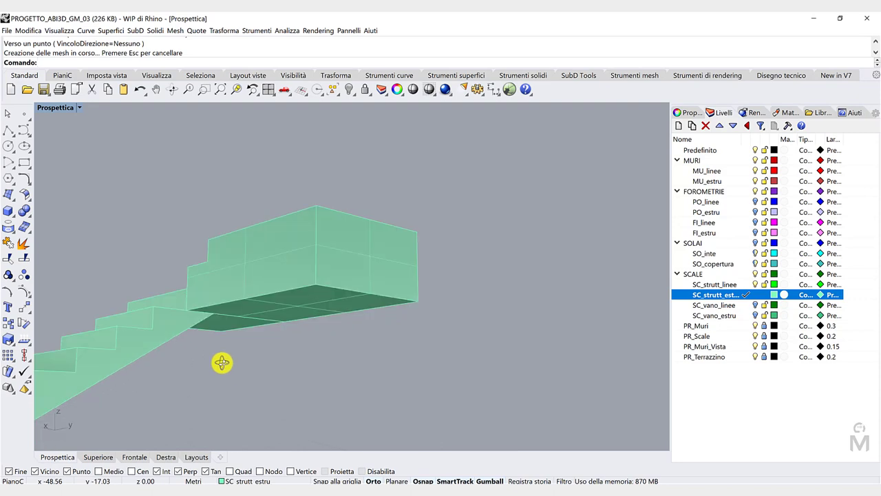
pyautogui.scroll(-8, 222, 362)
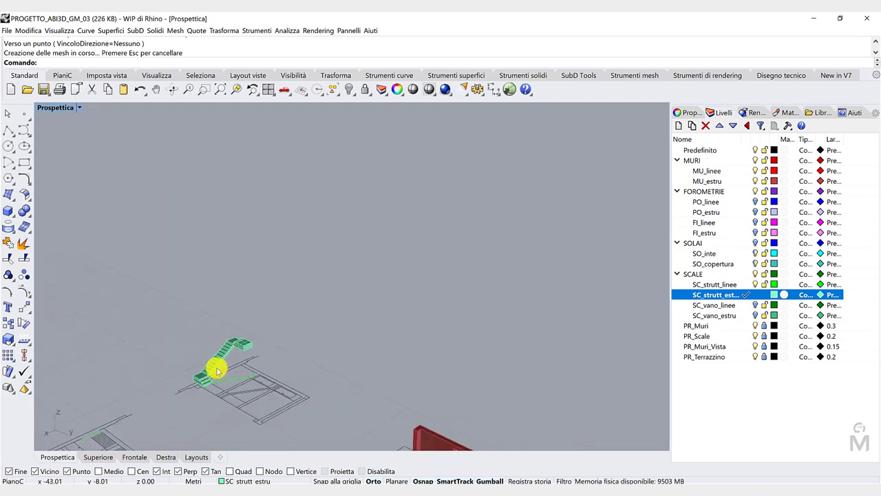
pyautogui.scroll(11, 217, 370)
pyautogui.scroll(-14, 180, 348)
pyautogui.moveTo(276, 354); pyautogui.dragTo(161, 358, button='right')
pyautogui.scroll(8, 478, 310)
pyautogui.moveTo(478, 311); pyautogui.dragTo(518, 398, button='right')
pyautogui.scroll(-6, 518, 398)
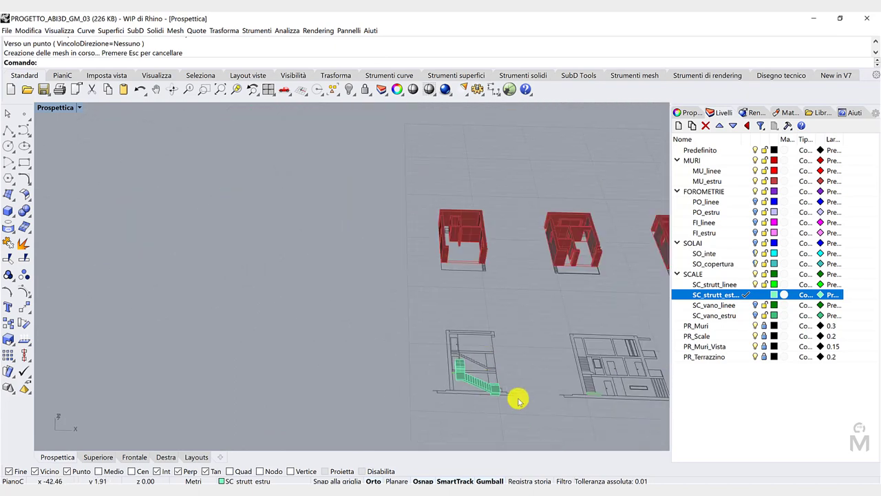
# Hide the SC_strutt_linee layer and rotate the whole staircase 180 degrees about the vertical axis
pyautogui.scroll(3, 517, 399)
pyautogui.click(746, 298)
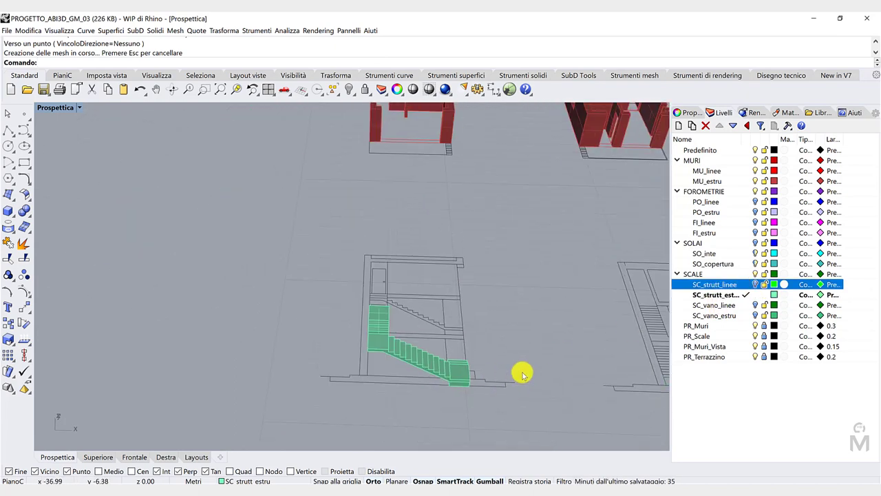
pyautogui.scroll(-2, 522, 374)
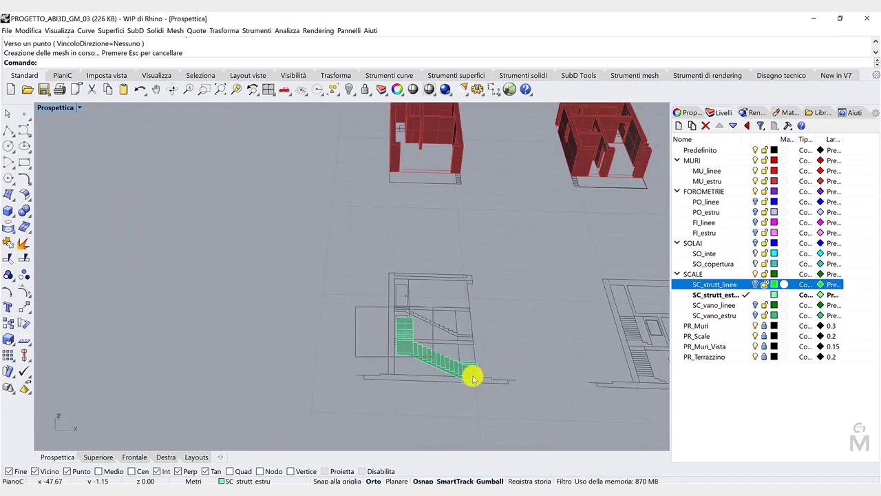
pyautogui.click(473, 378)
pyautogui.scroll(3, 488, 390)
pyautogui.click(381, 329)
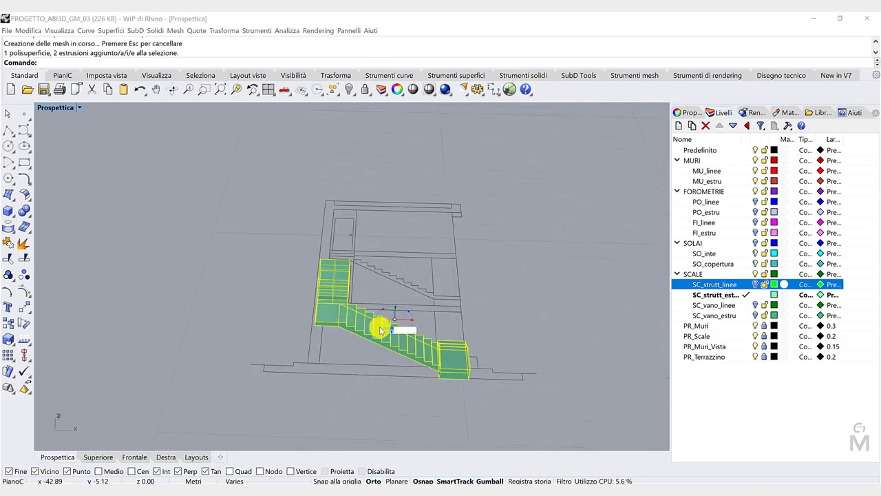
pyautogui.write('180')
pyautogui.press('Return')
pyautogui.click(373, 385)
pyautogui.scroll(-3, 373, 385)
pyautogui.moveTo(373, 385); pyautogui.dragTo(413, 363, button='right')
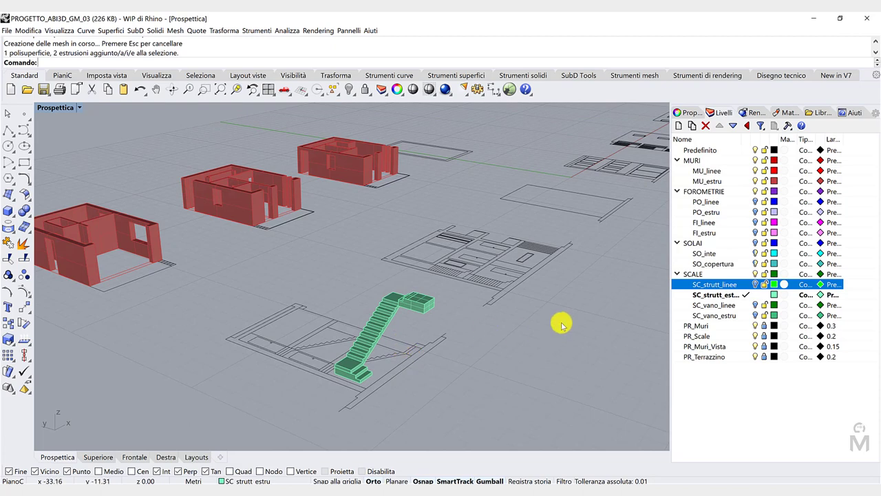
# Paste a copy of the whole staircase and, with MU_estru hidden, move it by its outer base corner onto the ground-floor plan's rear corner
pyautogui.moveTo(301, 275); pyautogui.dragTo(448, 397)
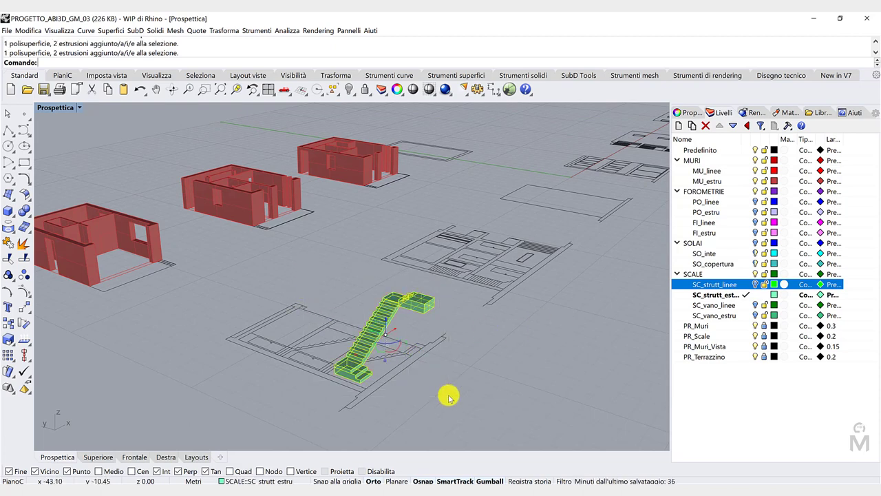
pyautogui.hotkey('ctrl', 'v')
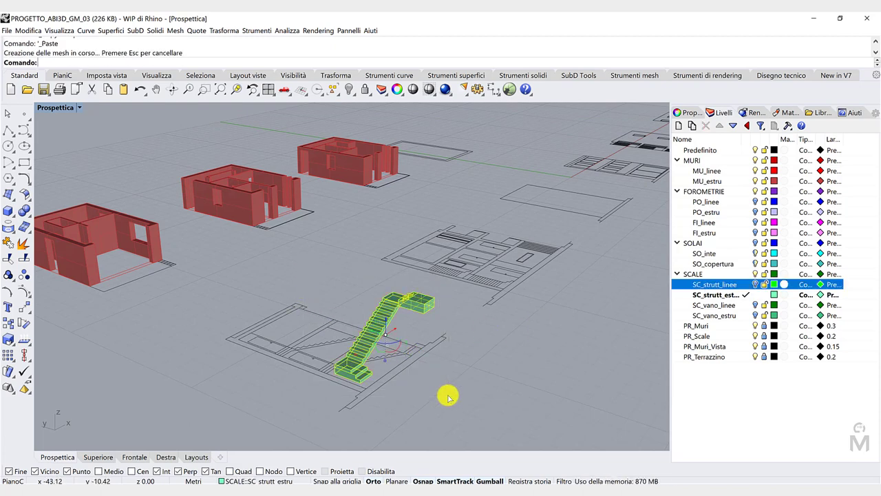
pyautogui.click(25, 310)
pyautogui.moveTo(163, 335); pyautogui.dragTo(249, 352, button='right')
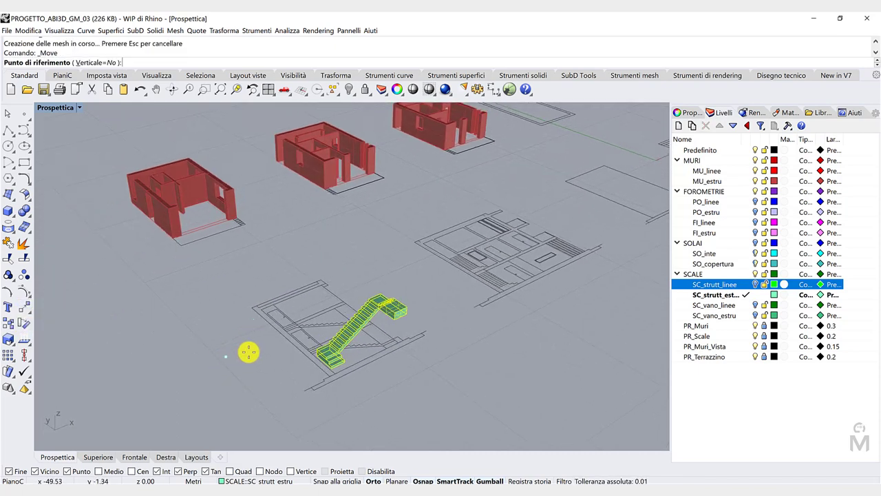
pyautogui.click(755, 181)
pyautogui.scroll(1, 232, 318)
pyautogui.scroll(5, 328, 370)
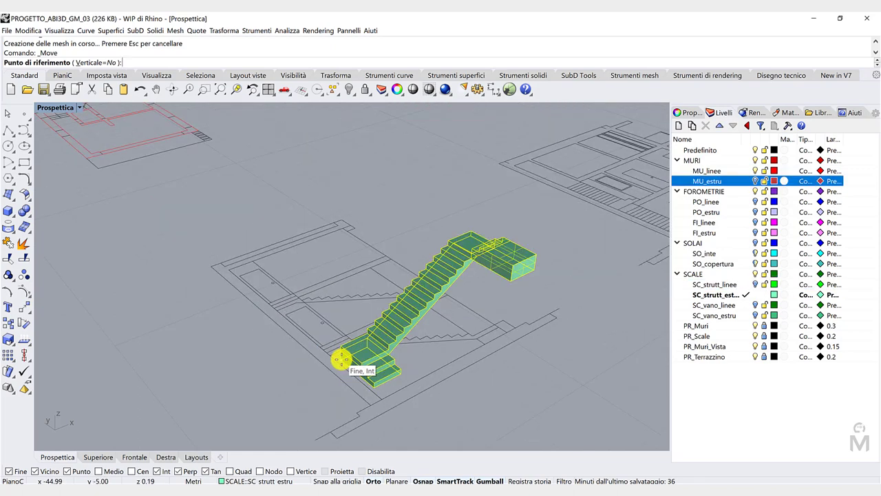
pyautogui.click(343, 358)
pyautogui.scroll(-5, 341, 358)
pyautogui.scroll(3, 131, 177)
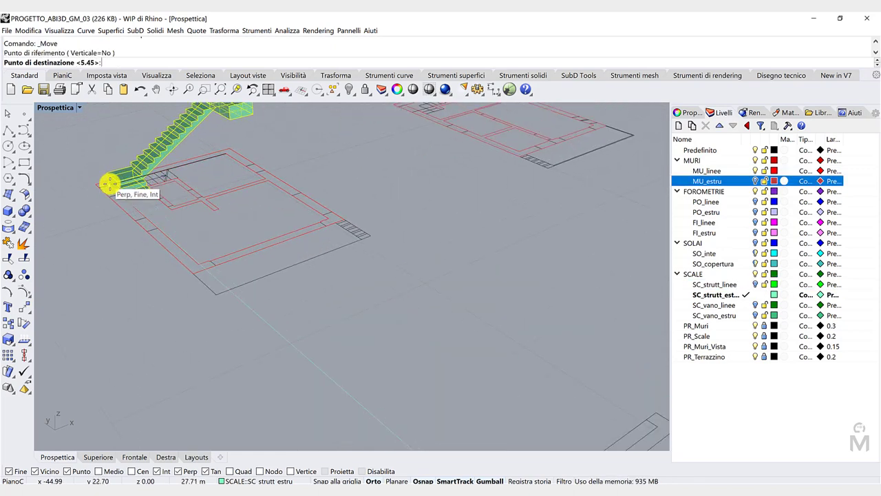
pyautogui.click(108, 183)
pyautogui.scroll(-1, 118, 230)
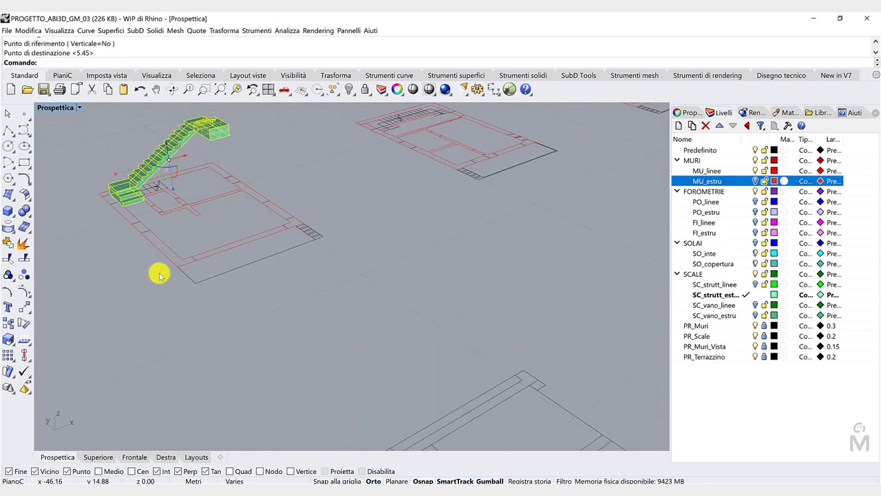
# Show the MU_estru wall solids and the SOLAI slab layers again around the placed staircase
pyautogui.click(756, 181)
pyautogui.scroll(-4, 256, 208)
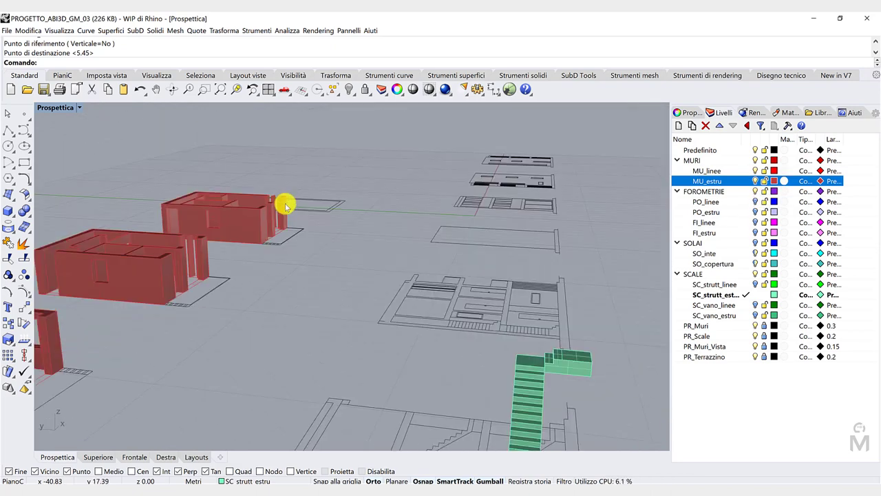
pyautogui.scroll(5, 95, 268)
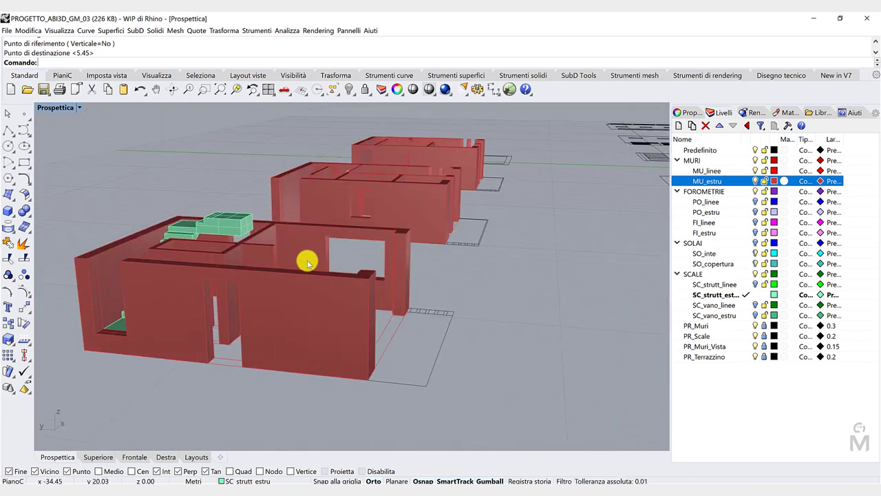
pyautogui.moveTo(307, 260); pyautogui.dragTo(406, 261, button='right')
pyautogui.click(755, 244)
pyautogui.scroll(-2, 210, 273)
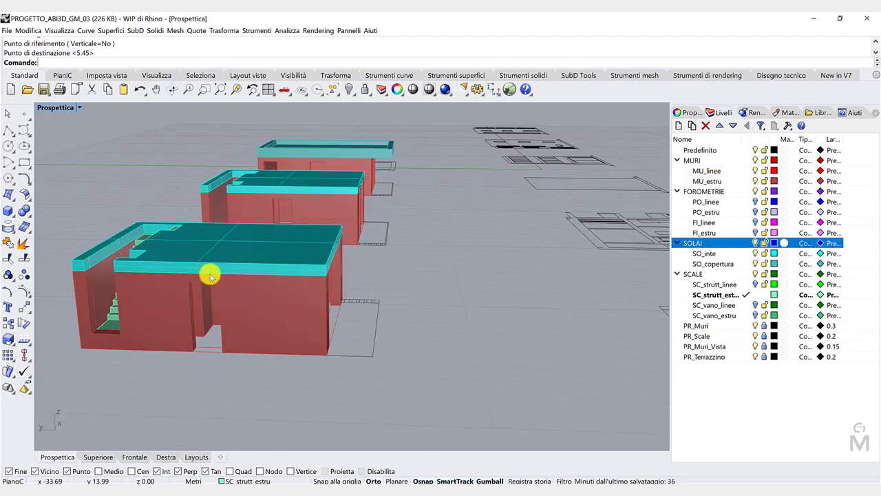
# Examine how the last steps of the staircase meet the ground-floor slab at the stairwell opening
pyautogui.moveTo(211, 273); pyautogui.dragTo(276, 302, button='right')
pyautogui.scroll(-6, 296, 272)
pyautogui.scroll(10, 205, 293)
pyautogui.scroll(-4, 276, 294)
pyautogui.scroll(6, 275, 301)
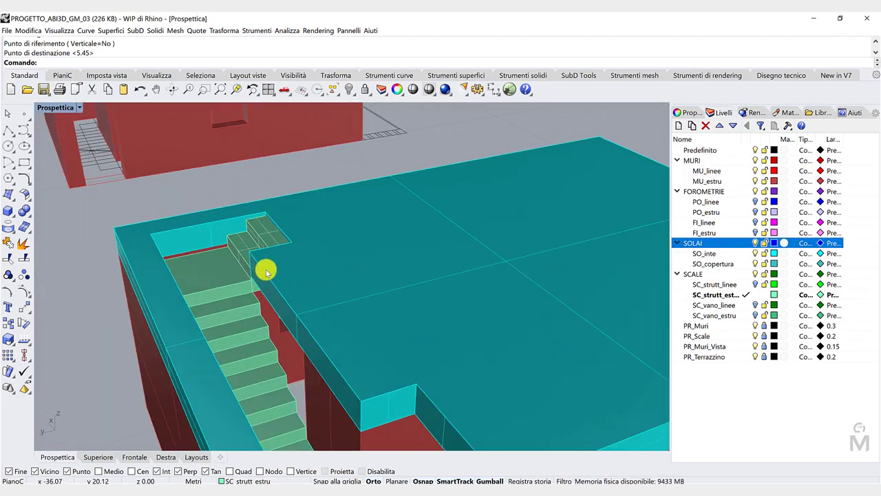
pyautogui.scroll(2, 250, 246)
pyautogui.scroll(2, 256, 241)
pyautogui.moveTo(256, 242); pyautogui.dragTo(268, 236, button='right')
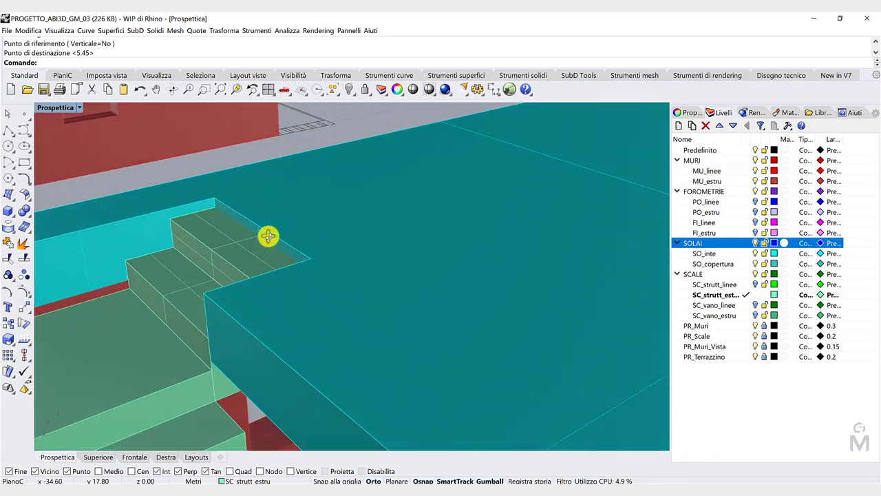
pyautogui.scroll(-5, 272, 239)
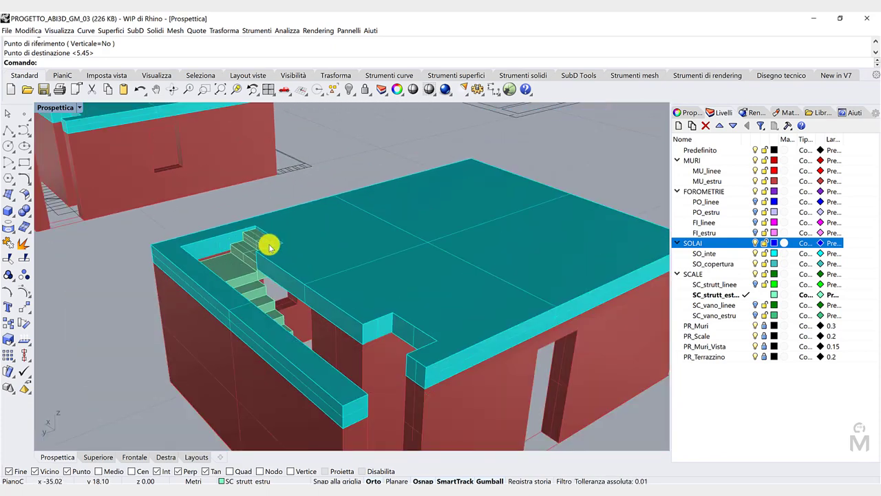
pyautogui.scroll(-3, 269, 246)
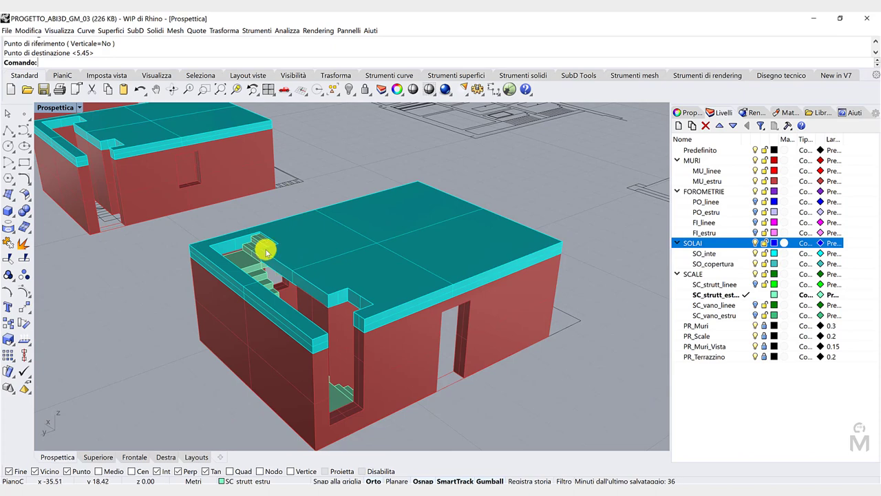
pyautogui.scroll(5, 266, 252)
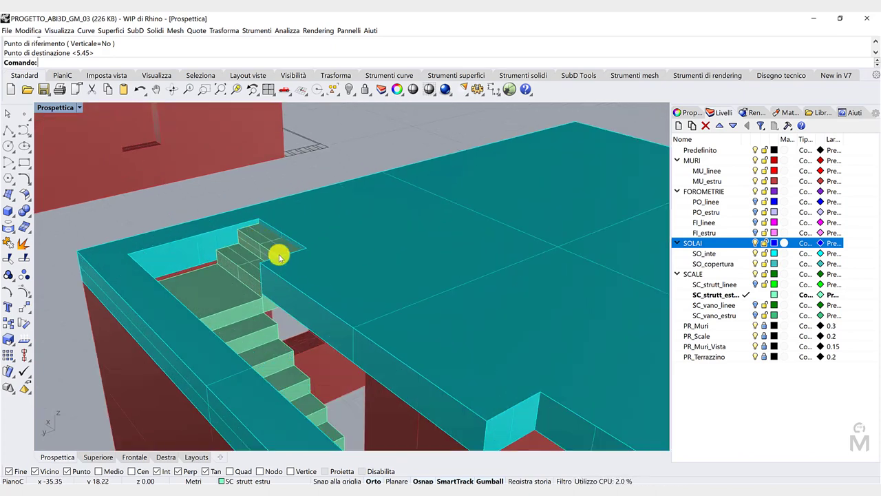
# Move the top face of the ground-floor slab down from the stairwell opening's corner to the level of the last step
pyautogui.scroll(2, 281, 254)
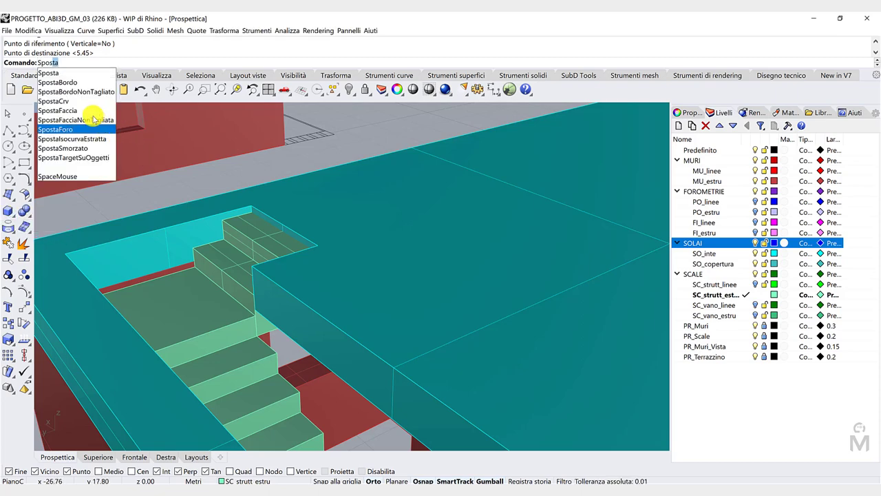
pyautogui.click(90, 111)
pyautogui.scroll(-3, 400, 208)
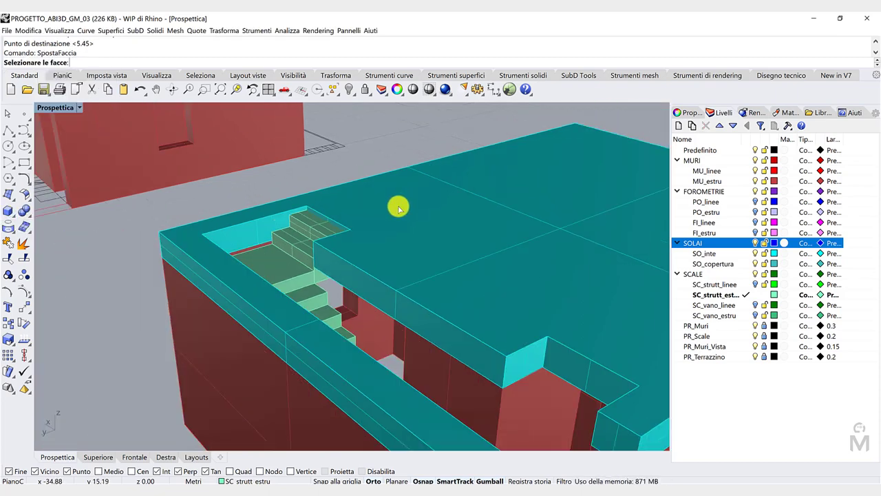
pyautogui.click(475, 232)
pyautogui.press('Return')
pyautogui.scroll(3, 319, 202)
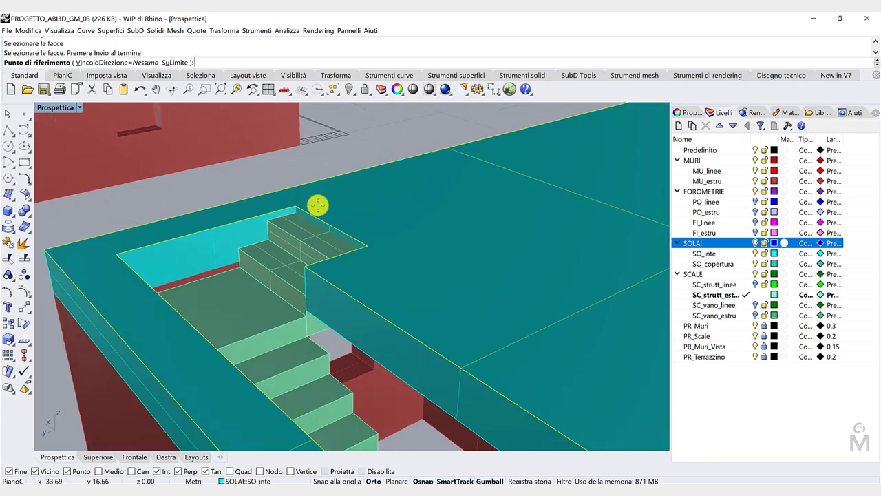
pyautogui.click(289, 205)
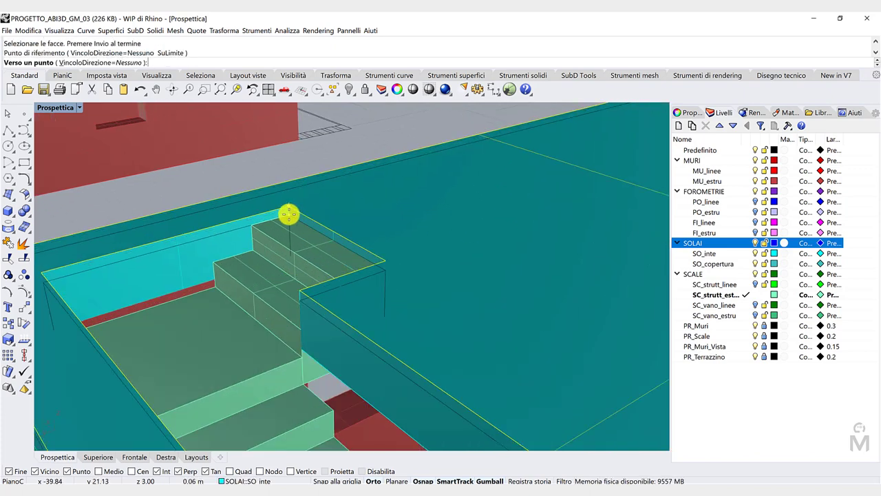
pyautogui.click(288, 215)
# Examine the lowered slab and the staircase arrival, comparing them with the neighbouring floor from several angles
pyautogui.scroll(-5, 309, 206)
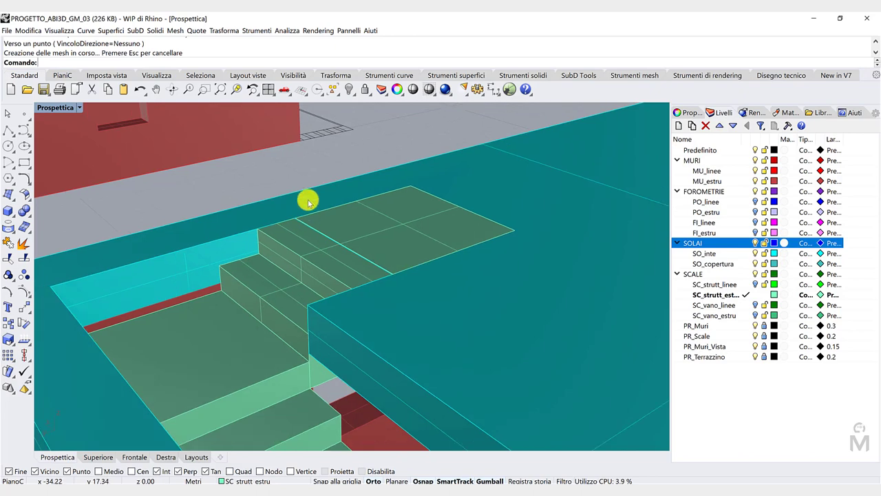
pyautogui.scroll(-5, 330, 178)
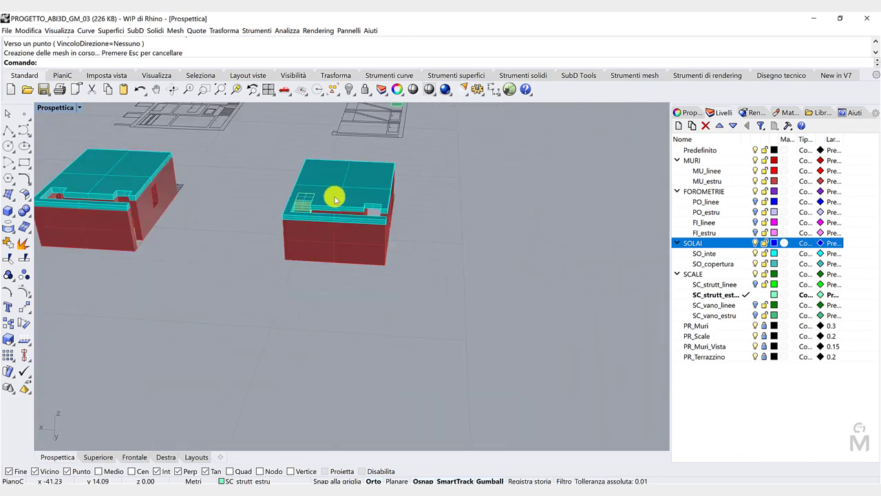
pyautogui.scroll(4, 216, 197)
pyautogui.scroll(-5, 299, 209)
pyautogui.moveTo(299, 208); pyautogui.dragTo(499, 224, button='right')
pyautogui.scroll(3, 499, 225)
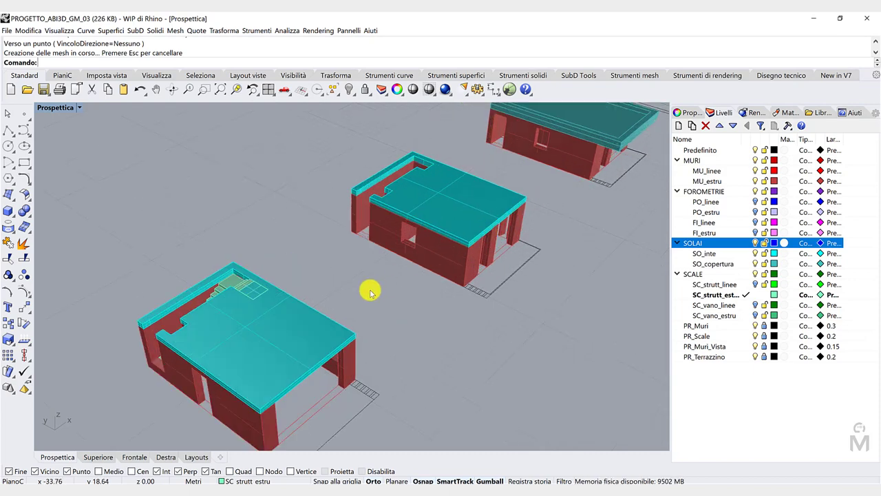
pyautogui.scroll(5, 300, 288)
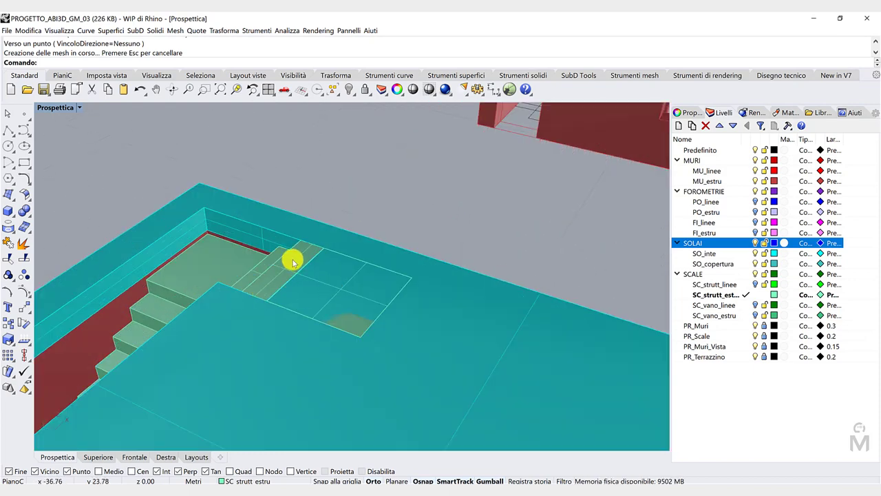
pyautogui.scroll(-2, 292, 261)
pyautogui.scroll(-2, 308, 318)
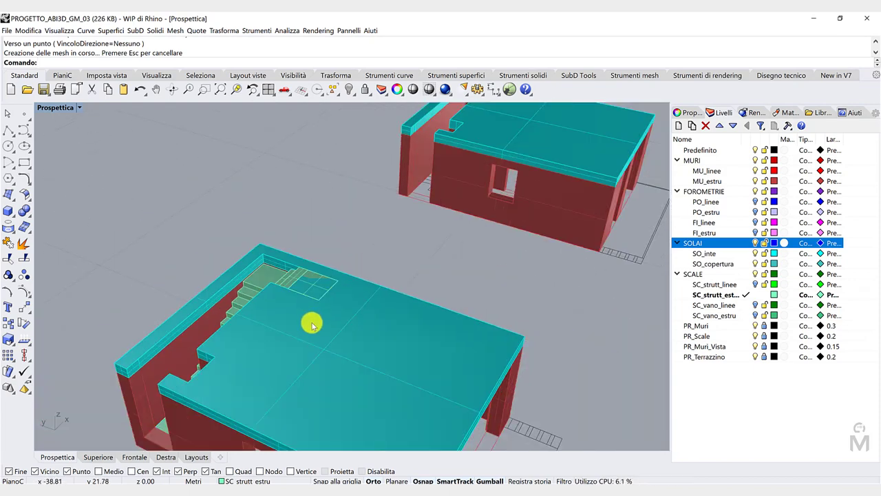
# Split the staircase's upper landing with a Boolean split, using the ground-floor slab as the cutting solid
pyautogui.scroll(1, 310, 320)
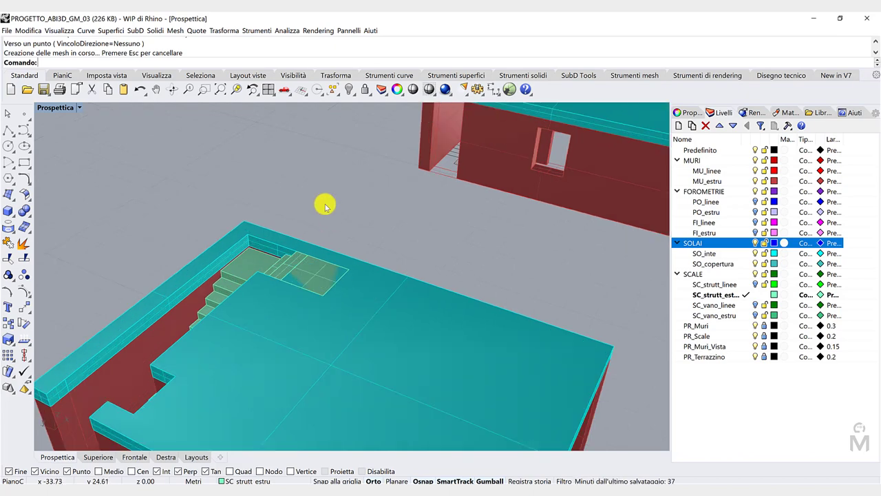
pyautogui.click(523, 76)
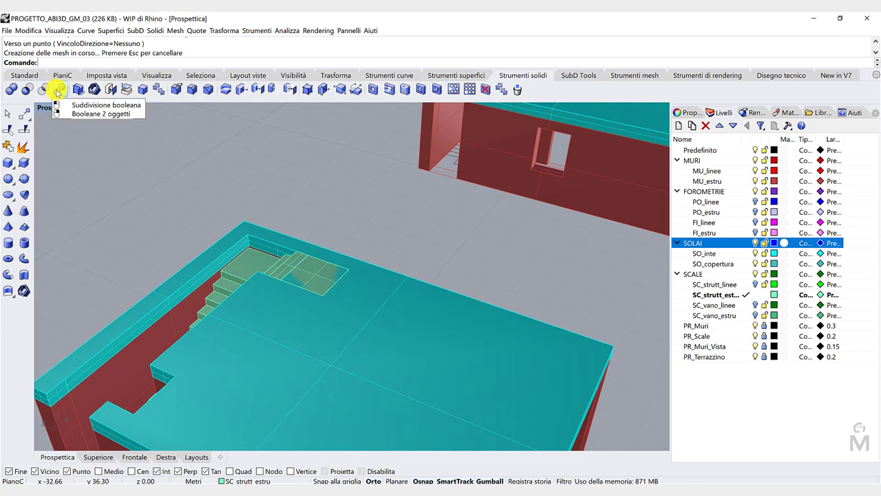
pyautogui.click(58, 90)
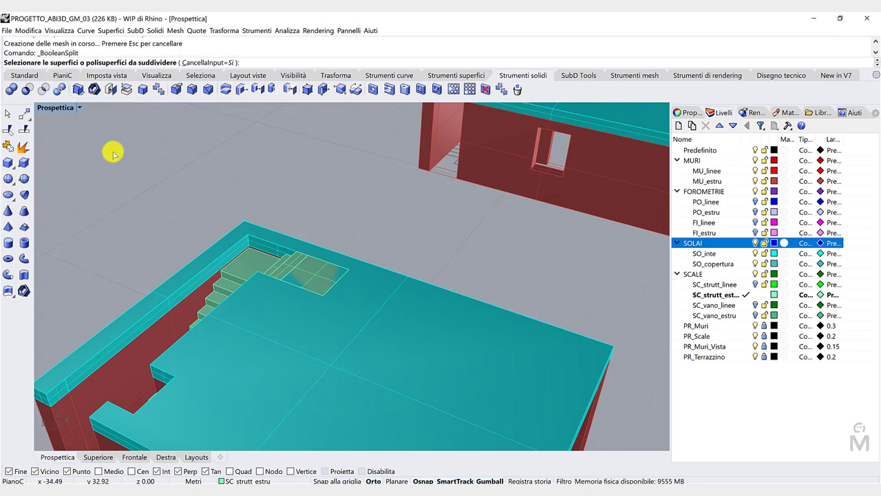
pyautogui.click(289, 267)
pyautogui.press('Return')
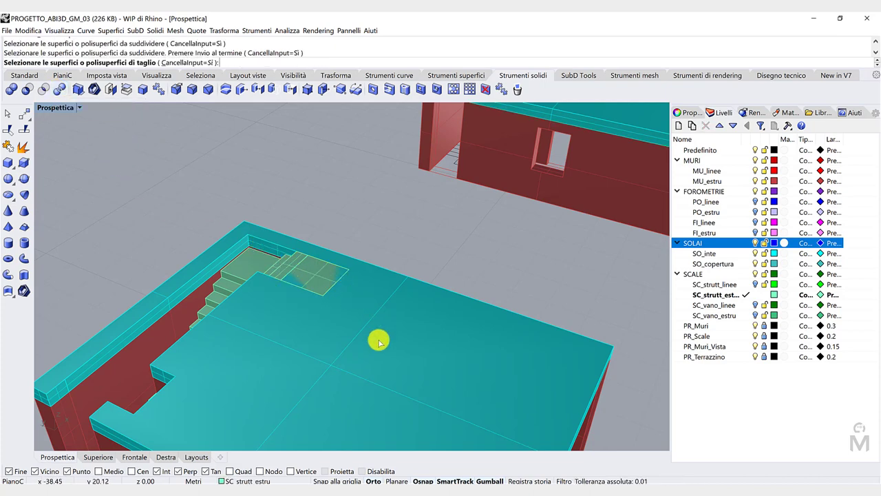
pyautogui.click(371, 333)
pyautogui.press('Return')
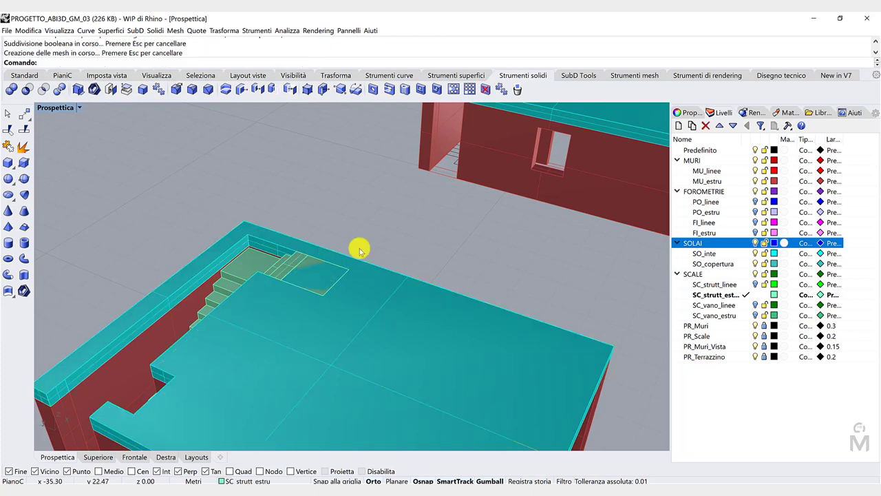
# Delete the split-off piece of the landing that overlaps the slab beside the stairwell opening
pyautogui.click(321, 276)
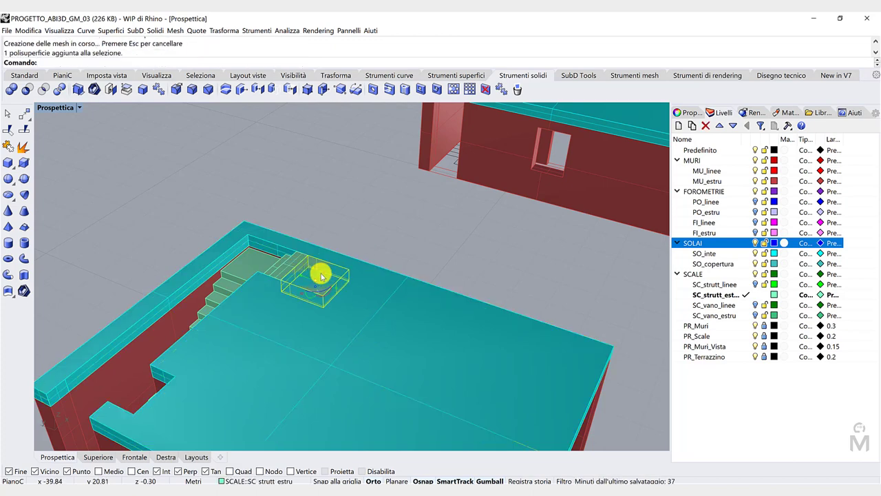
pyautogui.press('Delete')
pyautogui.scroll(-5, 337, 258)
pyautogui.moveTo(317, 280); pyautogui.dragTo(353, 257, button='right')
pyautogui.scroll(5, 324, 285)
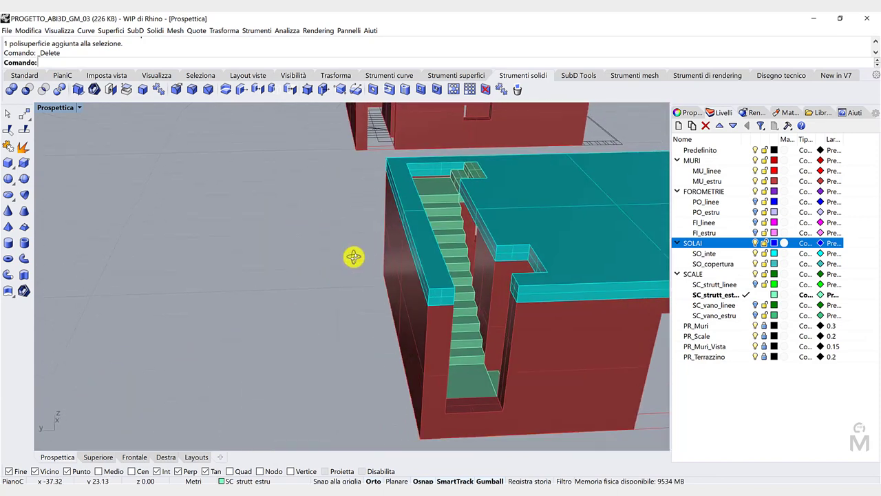
# Hide the SO_inte slab layer to expose the landing block remaining beneath the last steps
pyautogui.scroll(-7, 340, 256)
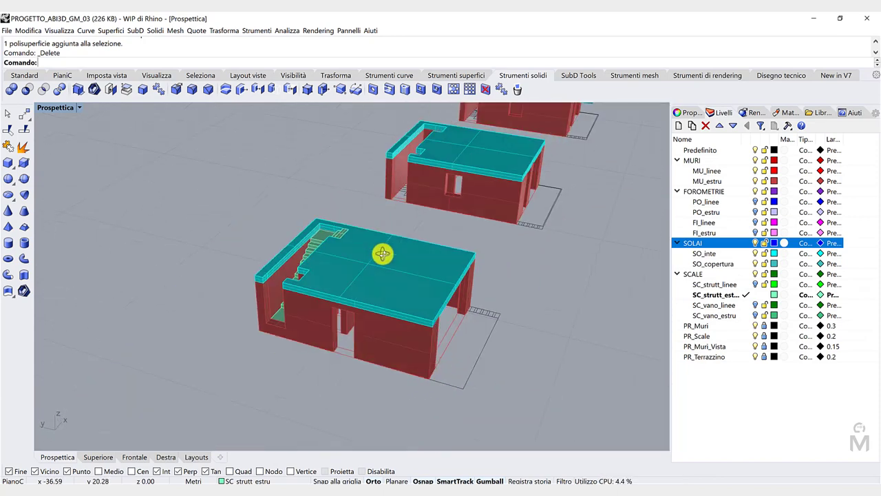
pyautogui.scroll(8, 383, 254)
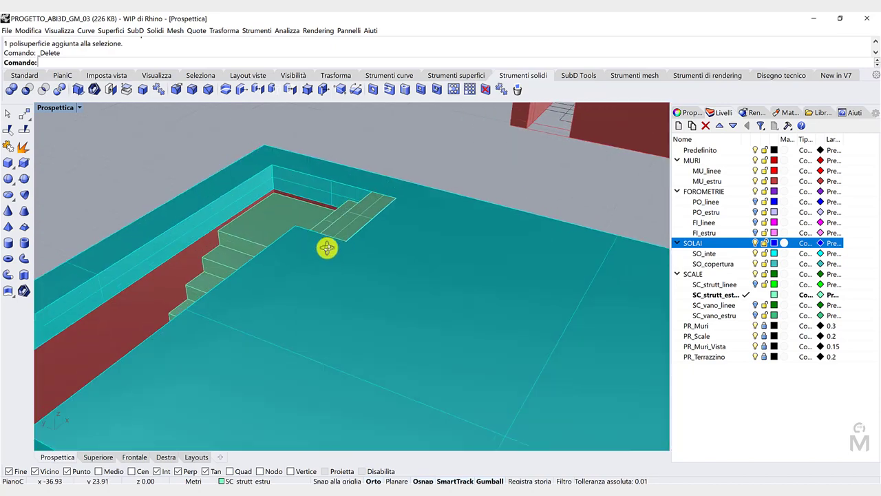
pyautogui.moveTo(327, 248); pyautogui.dragTo(328, 248, button='right')
pyautogui.click(756, 254)
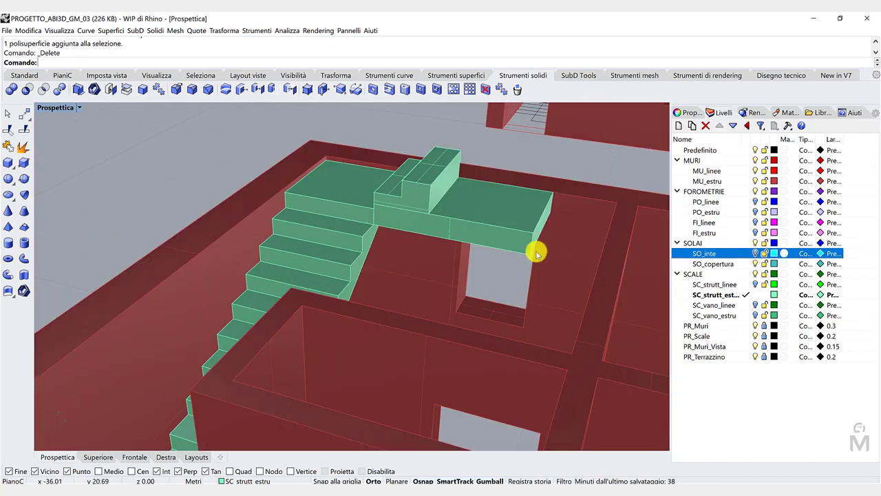
pyautogui.scroll(-4, 536, 252)
pyautogui.moveTo(536, 252); pyautogui.dragTo(505, 245, button='right')
pyautogui.scroll(3, 397, 200)
pyautogui.scroll(-3, 398, 204)
pyautogui.scroll(5, 514, 230)
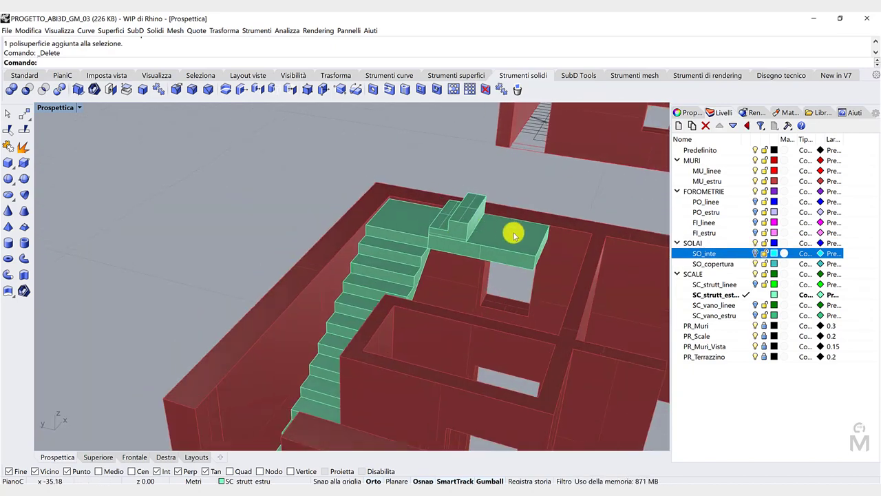
pyautogui.scroll(-5, 500, 241)
pyautogui.scroll(5, 406, 223)
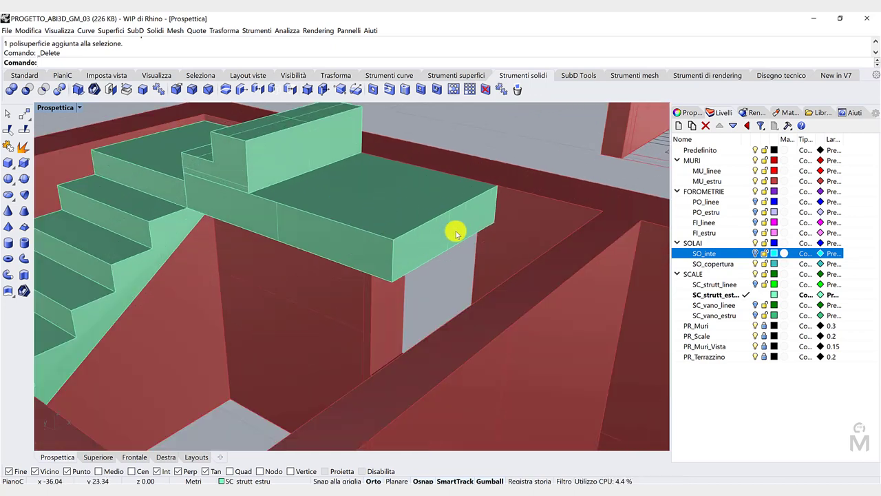
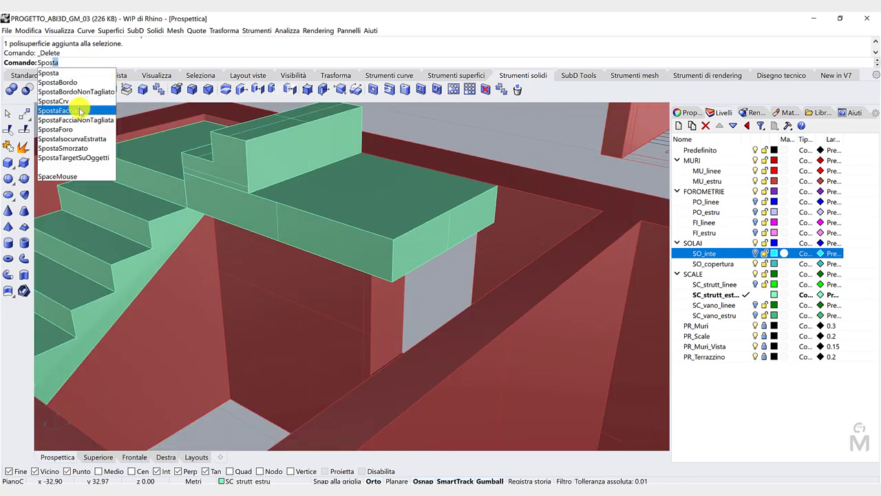
# Move the end face of the remaining landing block back to the last step with SpostaFaccia
pyautogui.click(76, 108)
pyautogui.press('Return')
pyautogui.click(393, 240)
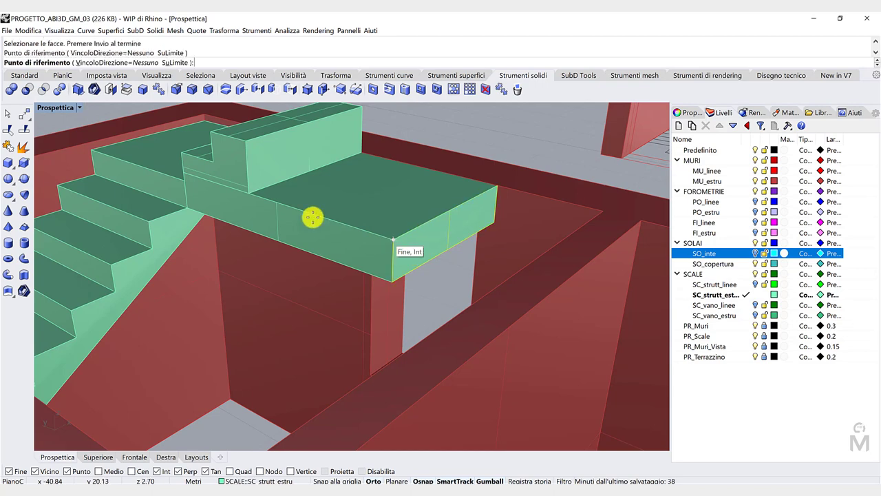
pyautogui.click(267, 206)
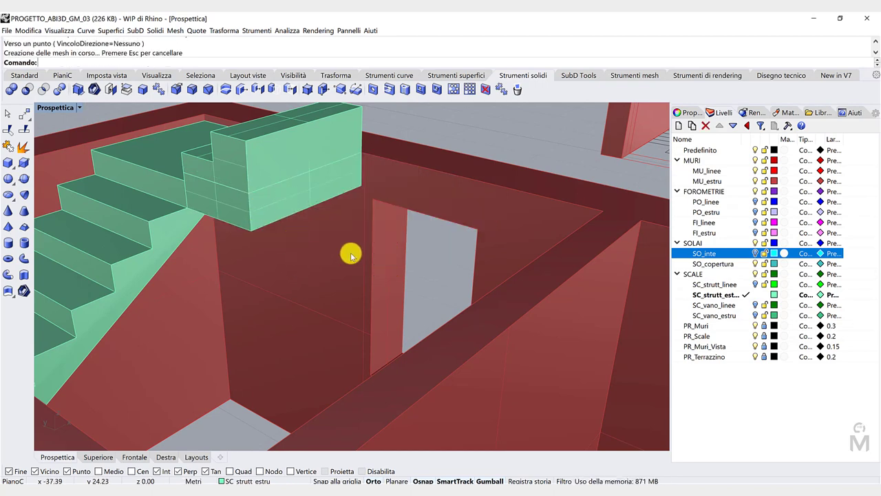
# Hide the MU_estru wall layer and examine the shortened landing and the whole staircase from several angles
pyautogui.scroll(-8, 364, 221)
pyautogui.moveTo(365, 220); pyautogui.dragTo(349, 219, button='right')
pyautogui.scroll(5, 192, 206)
pyautogui.scroll(-2, 212, 235)
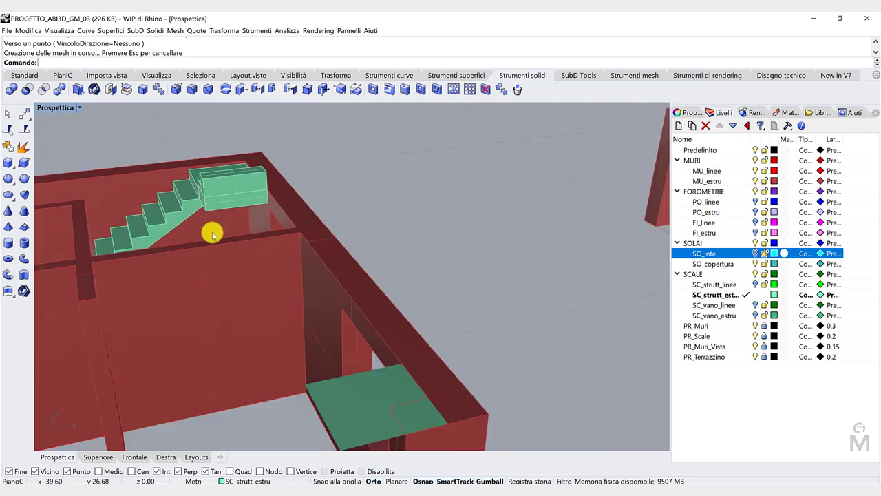
pyautogui.scroll(-5, 166, 278)
pyautogui.scroll(8, 350, 208)
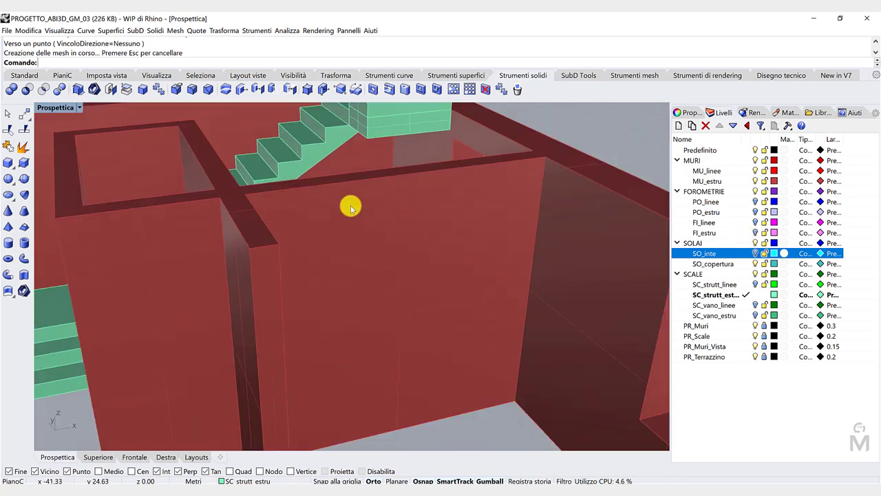
pyautogui.click(757, 181)
pyautogui.moveTo(614, 203); pyautogui.dragTo(358, 191, button='right')
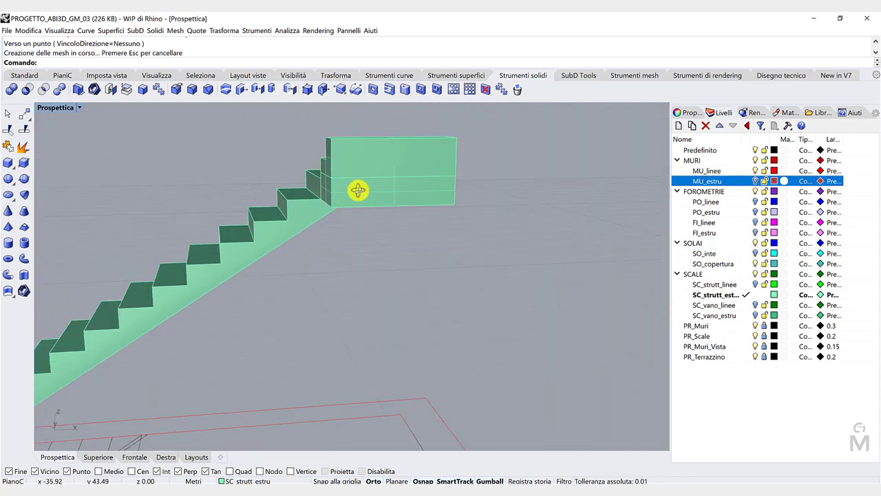
pyautogui.scroll(-5, 351, 177)
pyautogui.scroll(3, 350, 173)
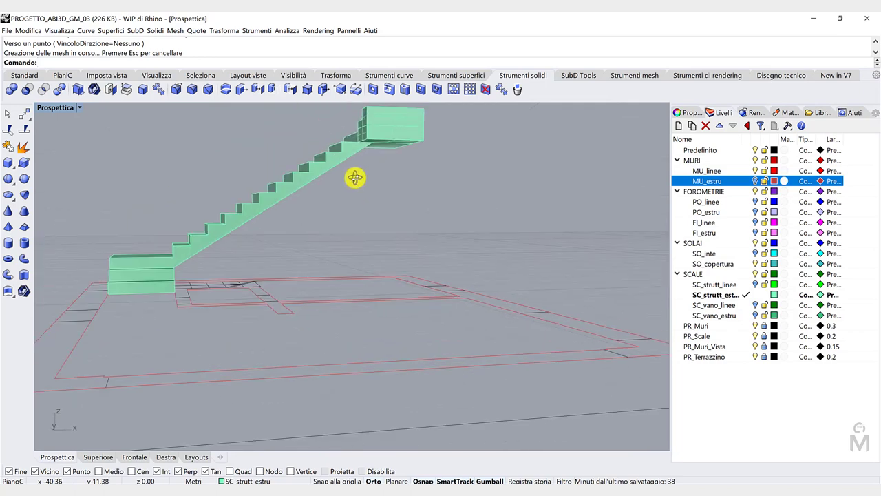
pyautogui.click(756, 181)
pyautogui.click(757, 181)
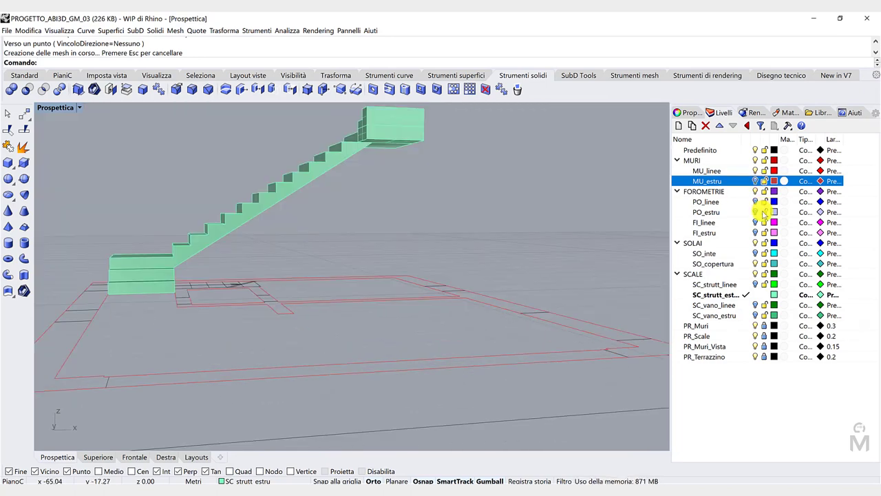
# Show the SO_inte layer again and delete the old slab of the middle floor
pyautogui.click(755, 253)
pyautogui.scroll(-5, 392, 201)
pyautogui.moveTo(392, 201); pyautogui.dragTo(634, 223, button='right')
pyautogui.scroll(-6, 432, 204)
pyautogui.click(618, 205)
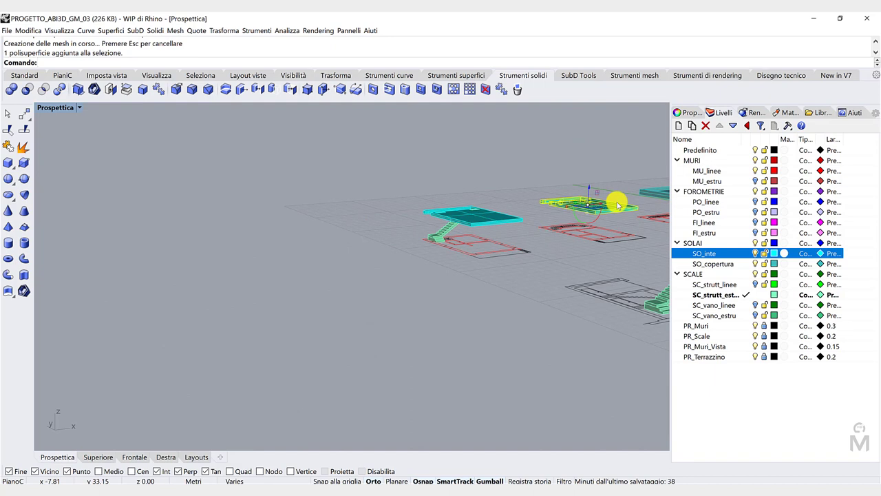
pyautogui.press('Delete')
pyautogui.scroll(9, 509, 228)
pyautogui.scroll(-3, 428, 222)
pyautogui.moveTo(429, 222); pyautogui.dragTo(430, 218, button='right')
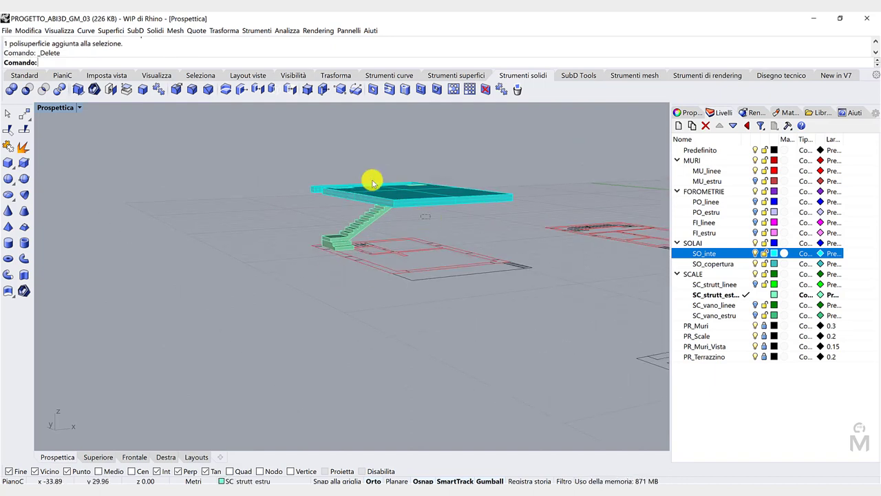
# Select all objects on the SC_strutt_estru layer and join the staircase solids with a Boolean union
pyautogui.click(372, 182)
pyautogui.press('Escape')
pyautogui.scroll(-3, 418, 240)
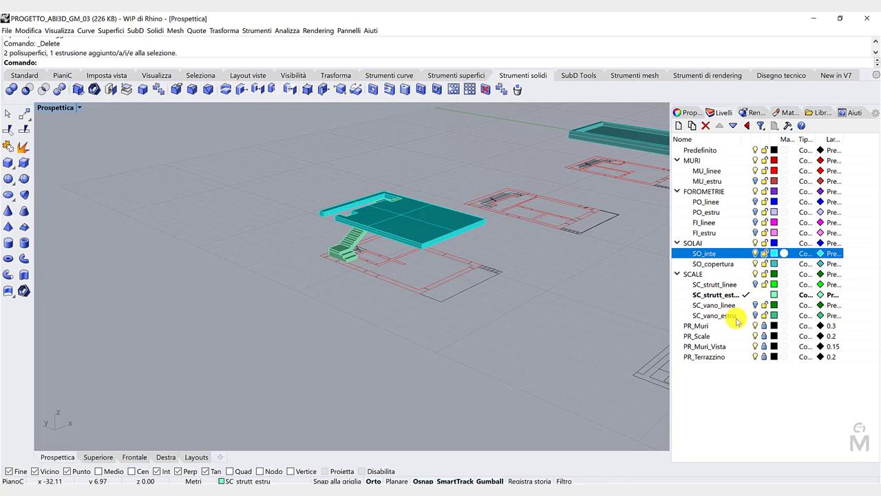
pyautogui.click(716, 295)
pyautogui.rightClick(735, 296)
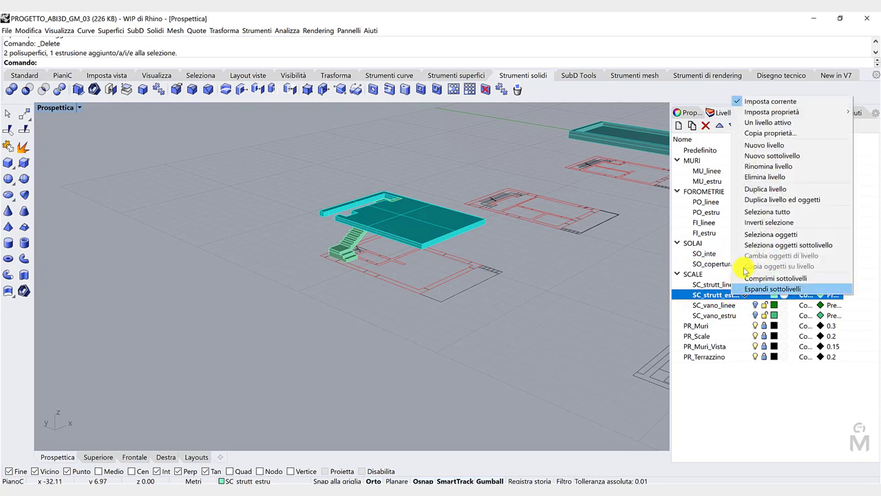
pyautogui.click(747, 227)
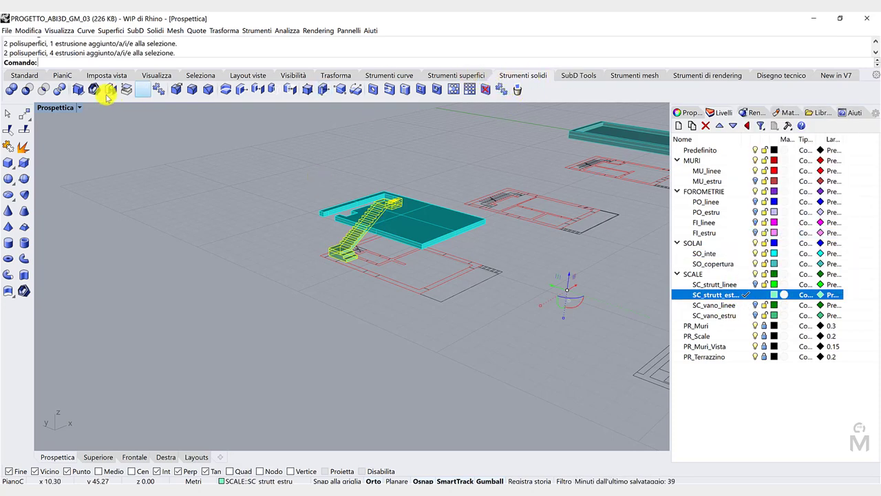
pyautogui.click(12, 90)
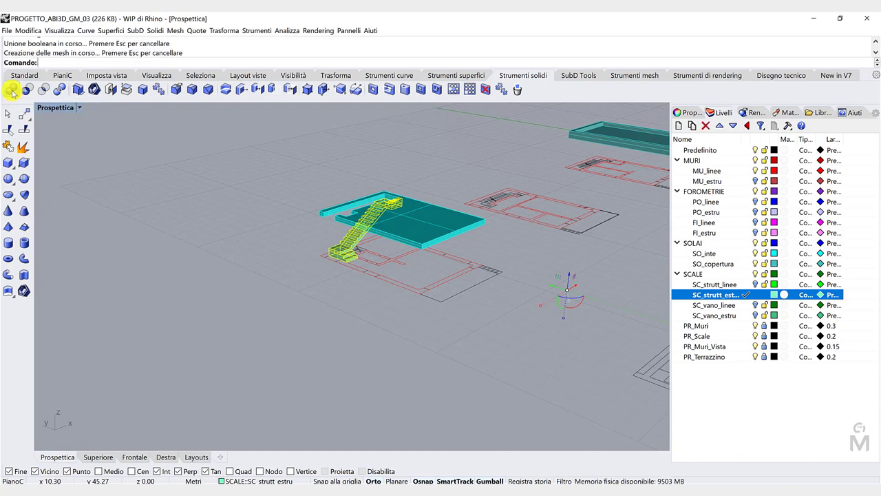
# Copy the ground-floor slab and staircase together onto the middle floor, aligning them by the corner at the foot of the stairs
pyautogui.moveTo(396, 217); pyautogui.dragTo(182, 217, button='right')
pyautogui.click(31, 78)
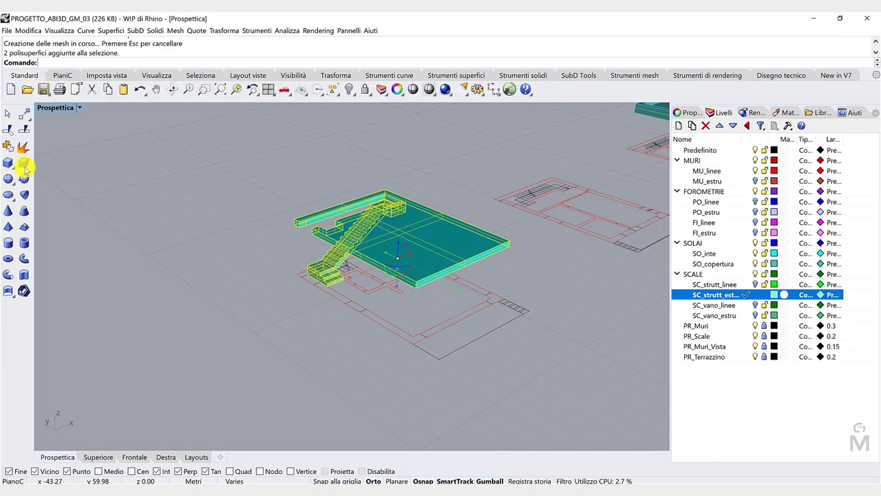
pyautogui.click(27, 309)
pyautogui.click(73, 314)
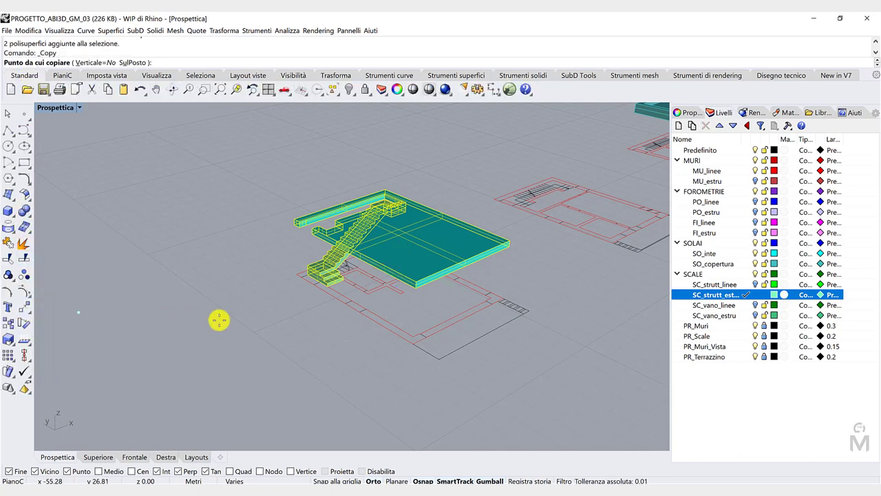
pyautogui.scroll(3, 287, 310)
pyautogui.click(336, 232)
pyautogui.scroll(-8, 336, 233)
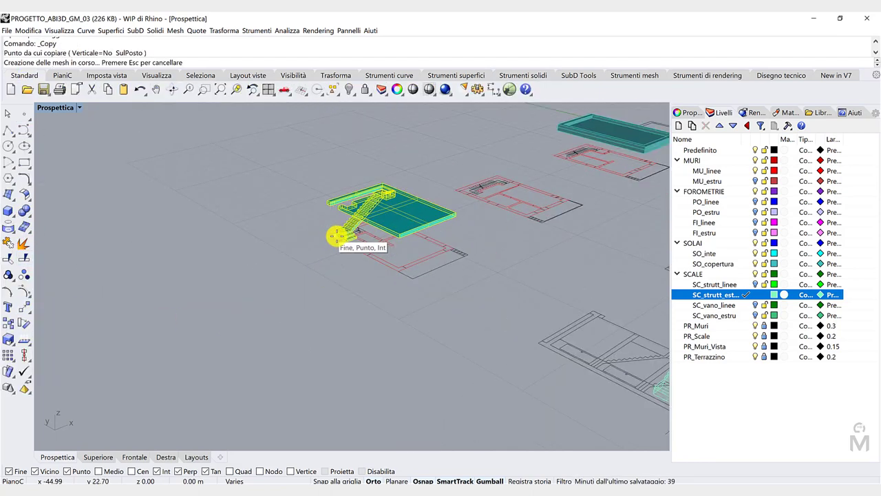
pyautogui.scroll(9, 431, 198)
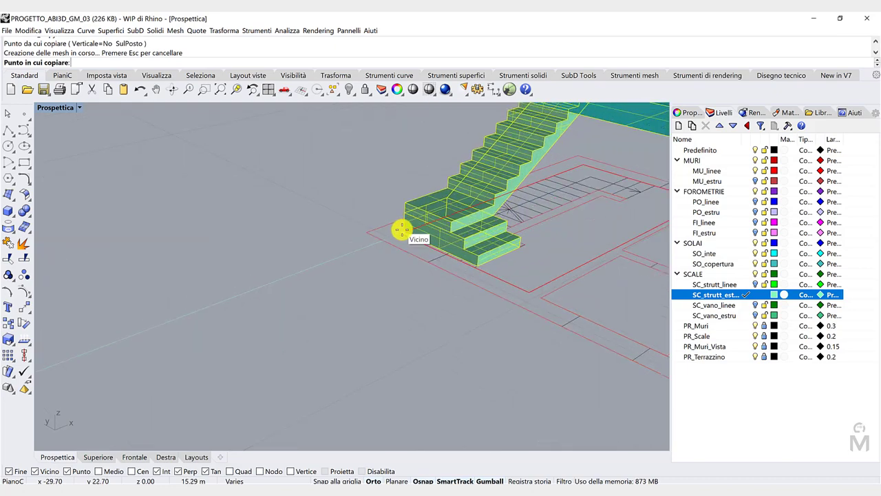
pyautogui.scroll(5, 402, 230)
pyautogui.click(402, 239)
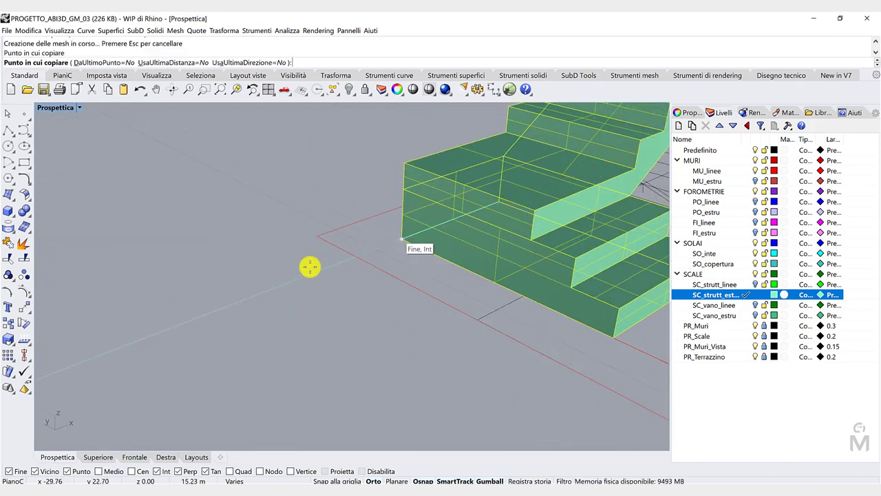
pyautogui.scroll(-10, 309, 266)
pyautogui.rightClick(309, 267)
# Deselect the objects and show the MU_estru walls again around the slabs and staircases
pyautogui.scroll(-5, 311, 273)
pyautogui.scroll(-10, 310, 277)
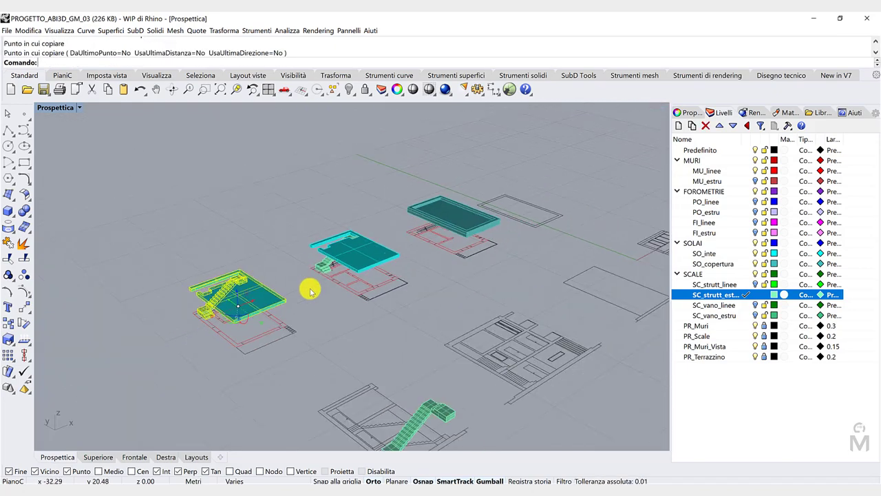
pyautogui.click(305, 298)
pyautogui.scroll(5, 257, 303)
pyautogui.moveTo(310, 321); pyautogui.dragTo(341, 297, button='right')
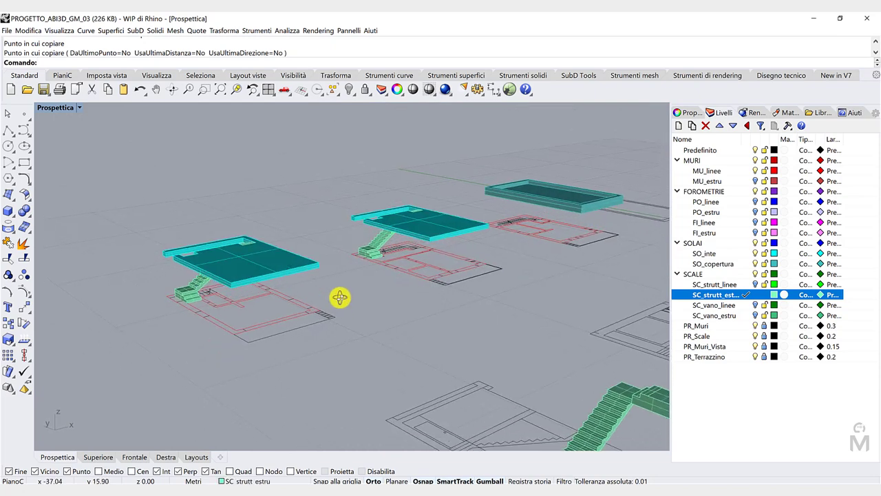
pyautogui.click(756, 182)
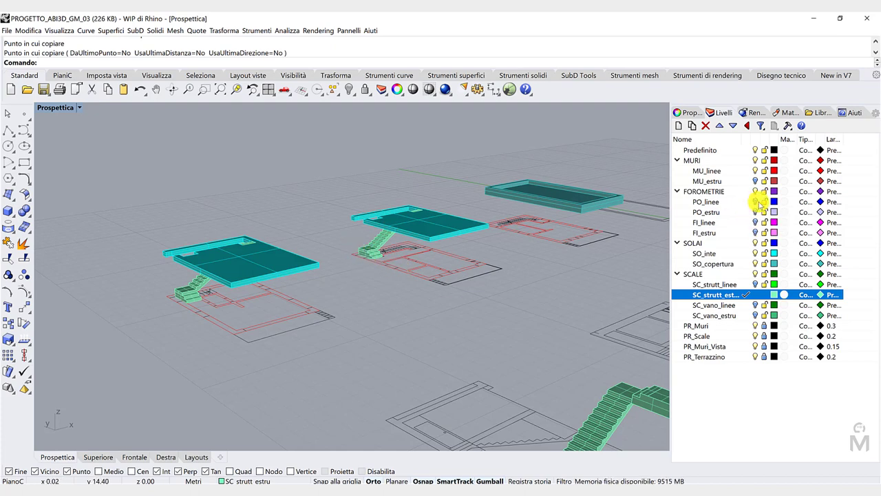
pyautogui.click(755, 182)
pyautogui.moveTo(404, 282); pyautogui.dragTo(419, 301, button='right')
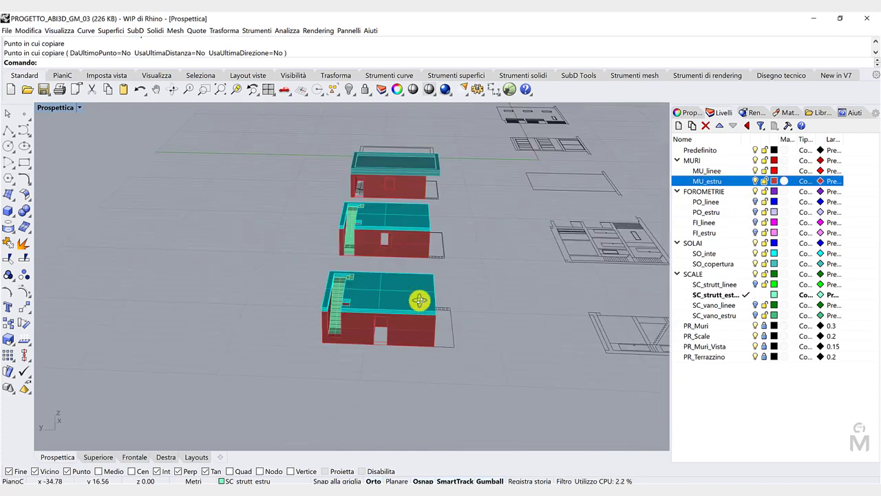
# Inspect the staircases and slab openings on the ground and middle floors from several angles, together with the surrounding walls
pyautogui.scroll(10, 419, 300)
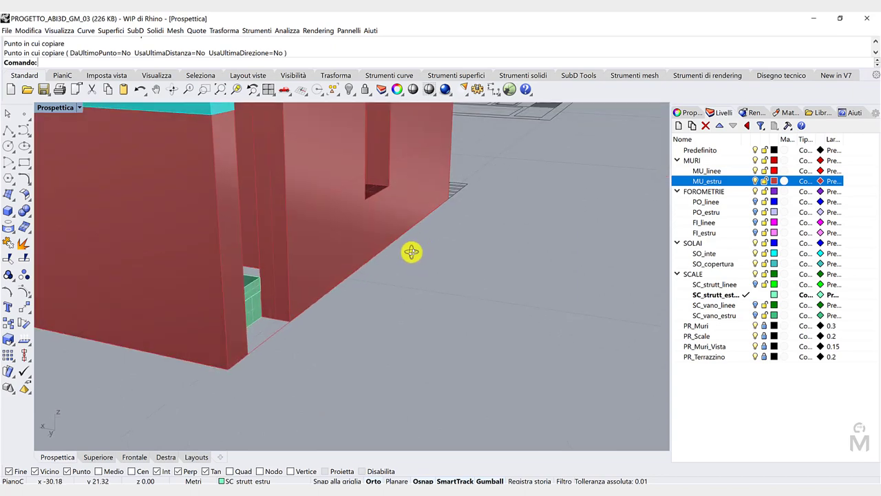
pyautogui.scroll(-10, 411, 252)
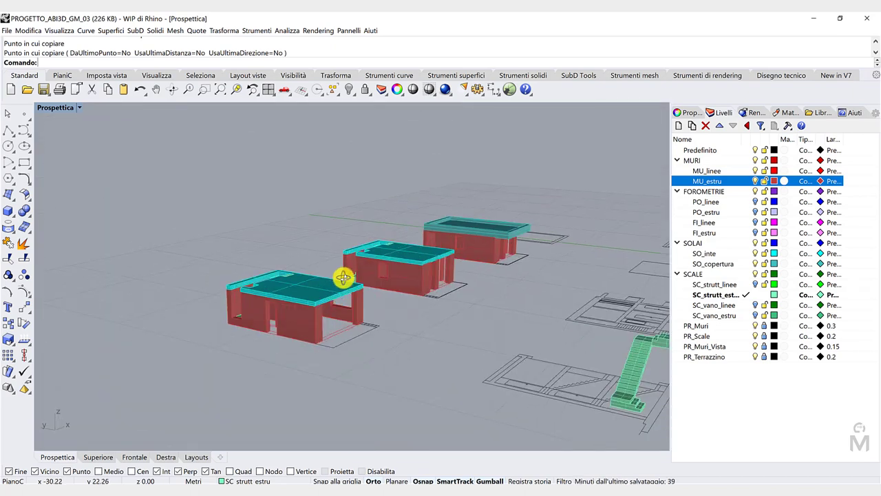
pyautogui.moveTo(343, 278); pyautogui.dragTo(379, 287, button='right')
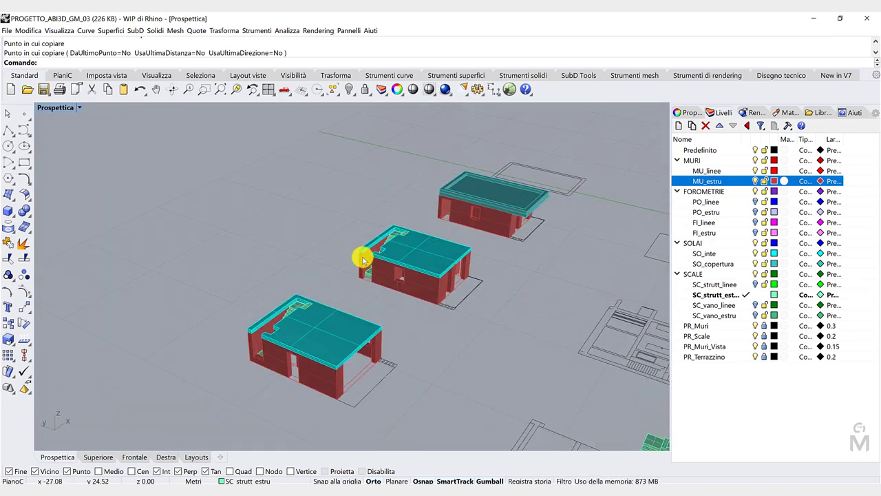
pyautogui.scroll(8, 363, 258)
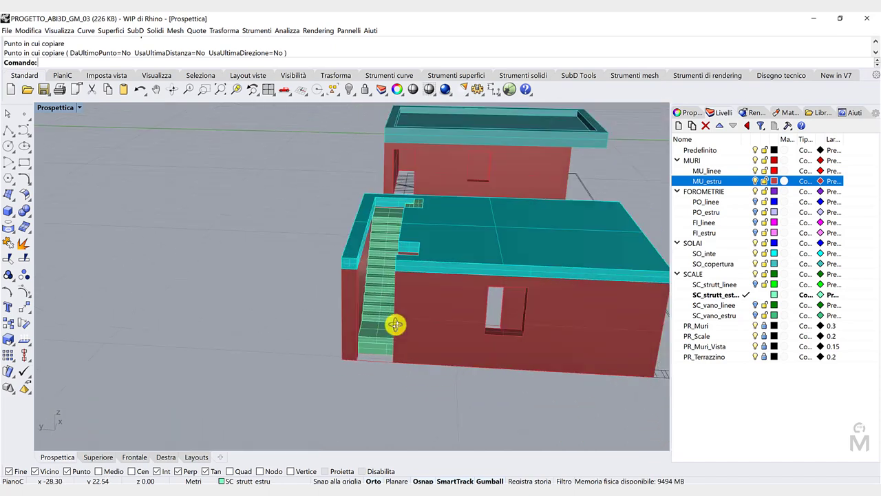
pyautogui.moveTo(395, 324); pyautogui.dragTo(402, 317, button='right')
pyautogui.scroll(-10, 374, 355)
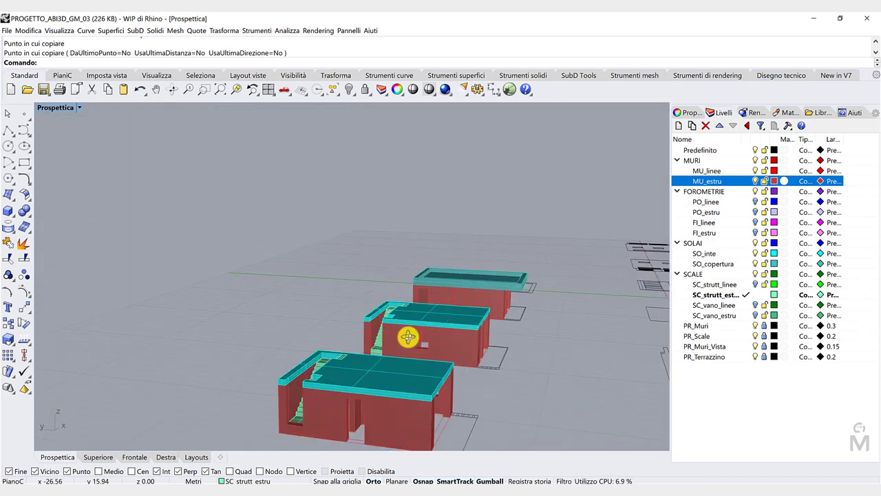
pyautogui.scroll(2, 372, 359)
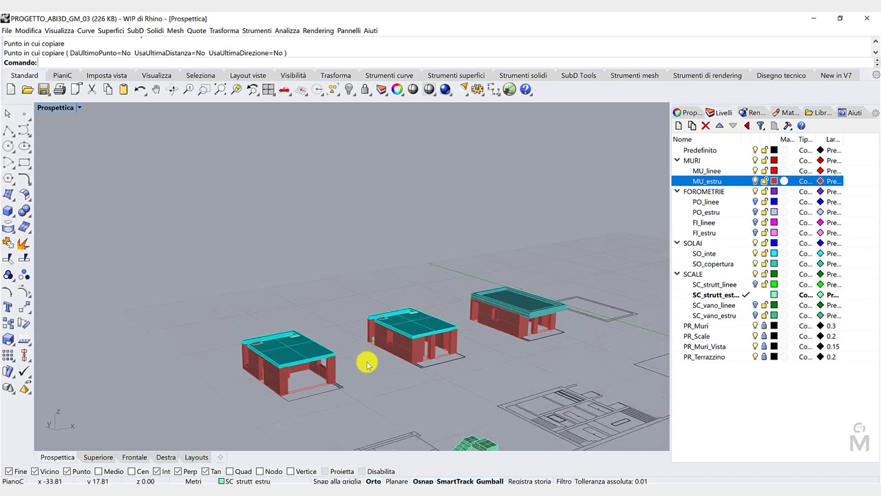
pyautogui.scroll(3, 310, 386)
pyautogui.scroll(-2, 414, 344)
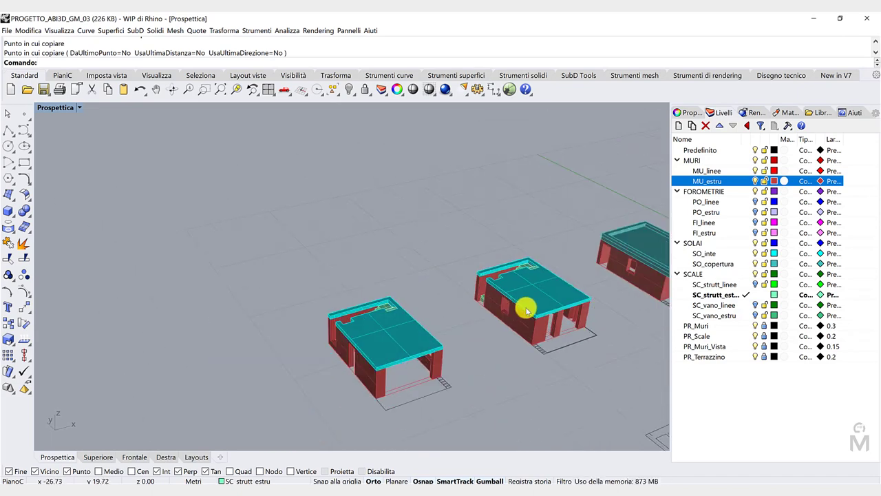
pyautogui.scroll(3, 556, 290)
pyautogui.scroll(10, 498, 265)
pyautogui.scroll(-2, 427, 295)
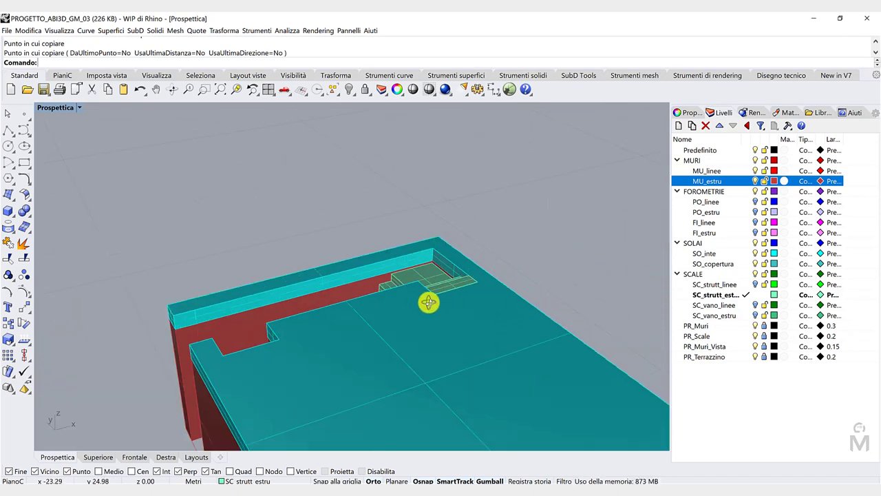
pyautogui.moveTo(429, 303); pyautogui.dragTo(468, 294, button='right')
pyautogui.scroll(-8, 476, 291)
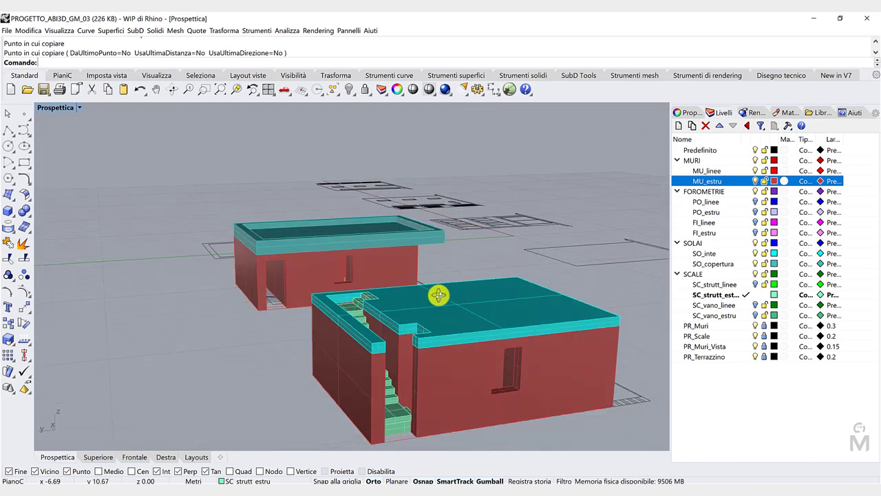
pyautogui.scroll(2, 412, 393)
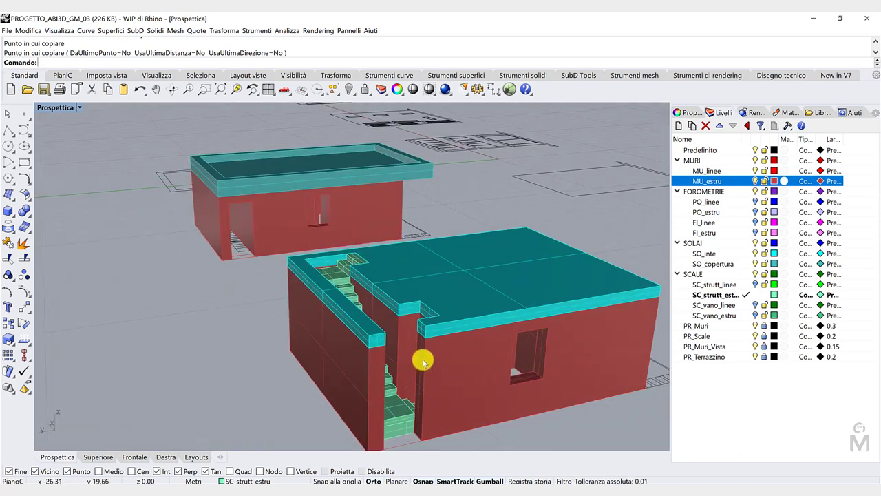
pyautogui.scroll(-4, 432, 360)
pyautogui.moveTo(434, 358); pyautogui.dragTo(433, 346, button='right')
pyautogui.scroll(4, 431, 347)
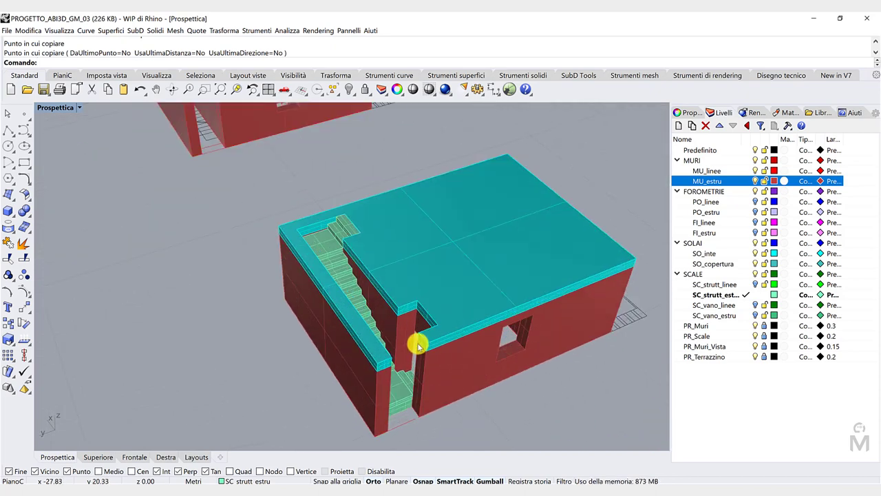
pyautogui.scroll(-10, 418, 344)
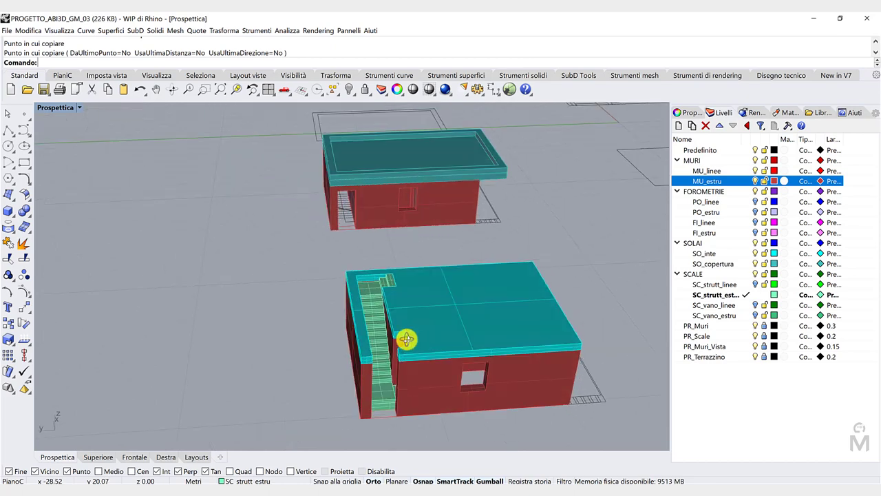
pyautogui.scroll(10, 345, 393)
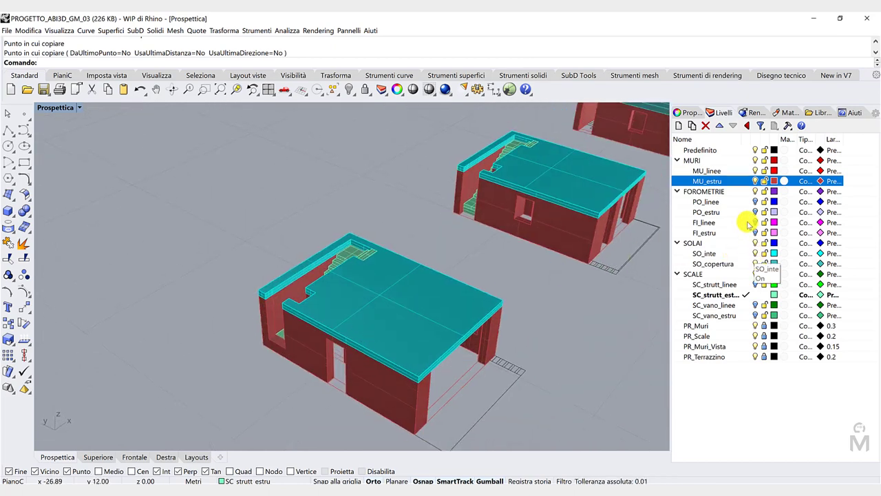
# Hide the SOLAI layer to expose the ground-floor staircase between the walls
pyautogui.click(756, 243)
pyautogui.moveTo(441, 310); pyautogui.dragTo(314, 257, button='right')
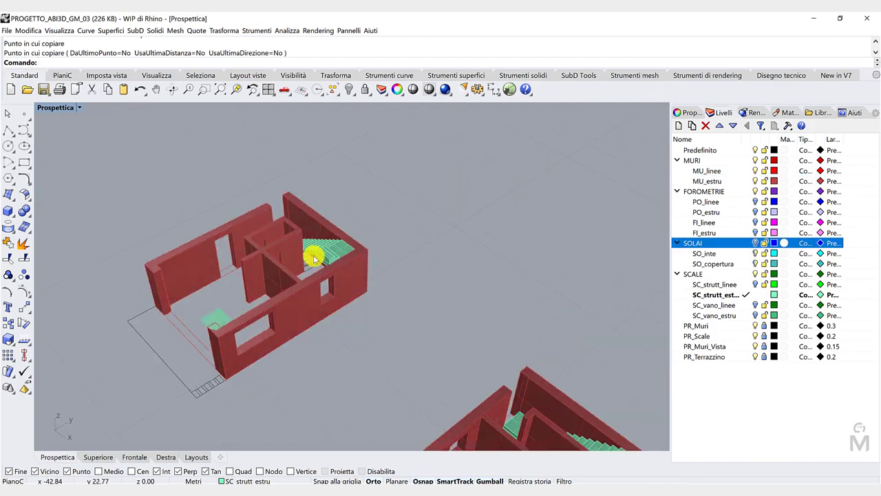
pyautogui.scroll(10, 313, 257)
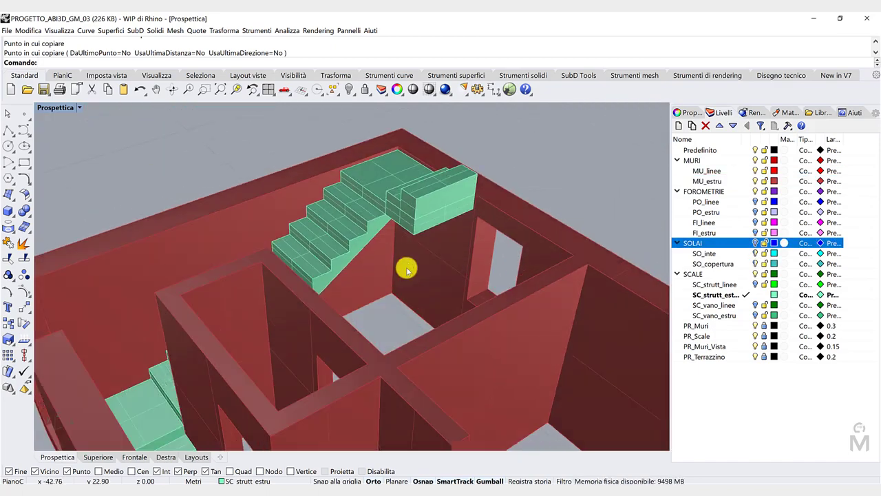
# Examine the open area beneath the ground-floor staircase, between the adjoining wall and the landing
pyautogui.scroll(-5, 382, 227)
pyautogui.scroll(8, 379, 231)
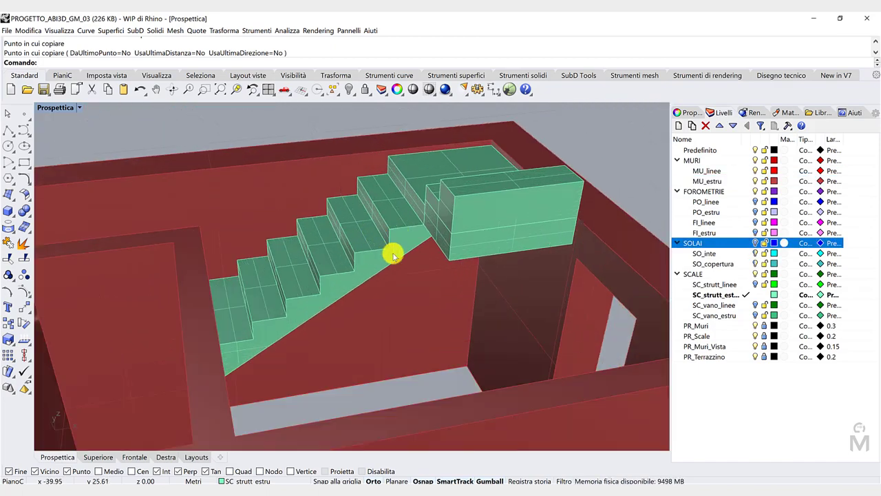
pyautogui.scroll(-5, 392, 256)
pyautogui.scroll(3, 409, 244)
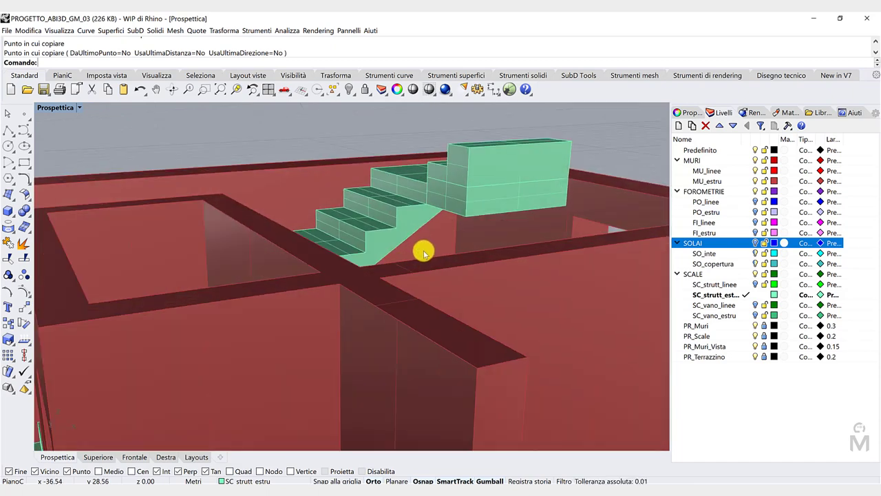
pyautogui.scroll(-2, 423, 251)
pyautogui.moveTo(423, 251); pyautogui.dragTo(318, 255, button='right')
pyautogui.scroll(5, 388, 256)
pyautogui.moveTo(388, 256); pyautogui.dragTo(388, 254, button='right')
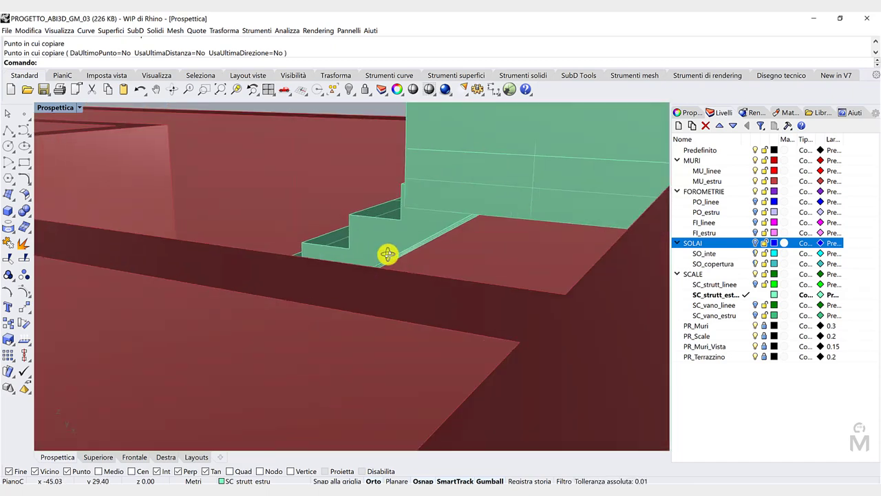
pyautogui.scroll(-4, 388, 254)
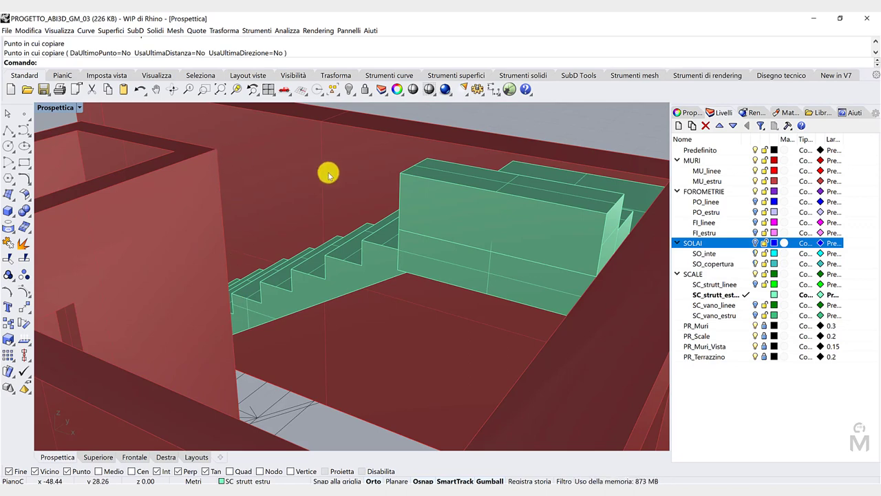
pyautogui.moveTo(397, 232); pyautogui.dragTo(438, 234, button='right')
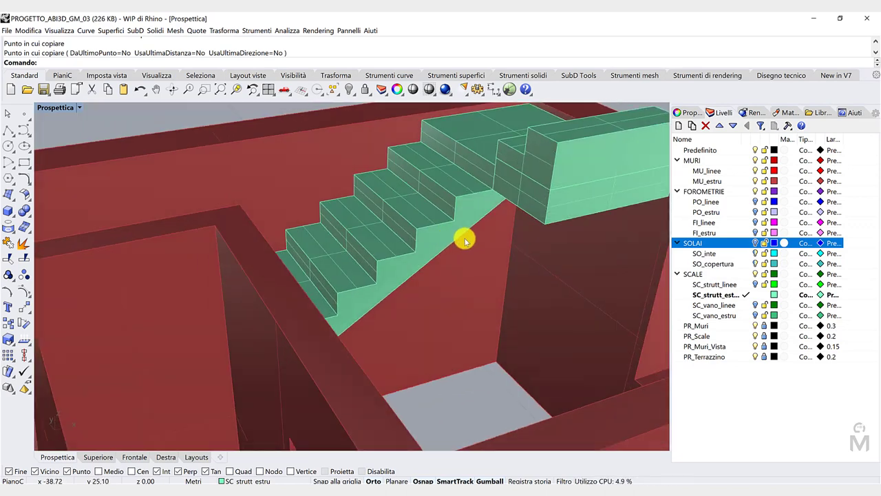
pyautogui.moveTo(465, 240); pyautogui.dragTo(432, 288, button='right')
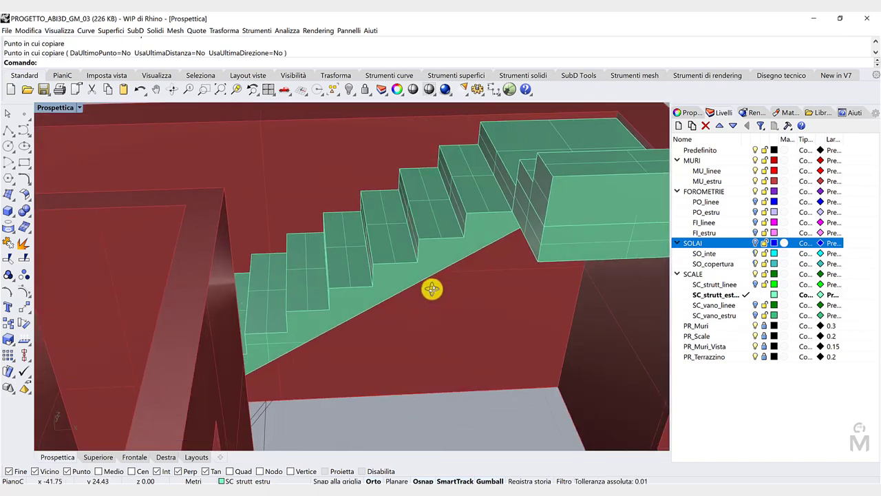
pyautogui.scroll(-2, 432, 289)
pyautogui.scroll(2, 426, 276)
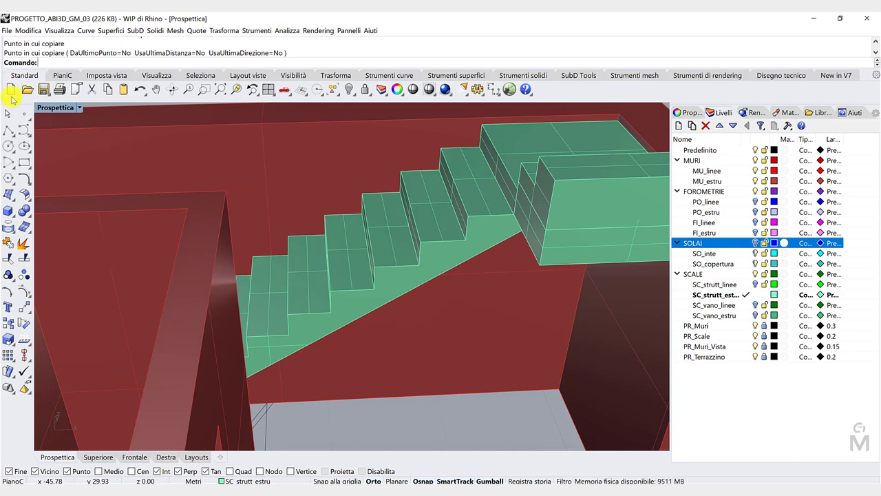
# Make MU_estru the current layer, duplicate the sloping lower edge of the ground-floor stair flight, and select the resulting curve
pyautogui.doubleClick(740, 182)
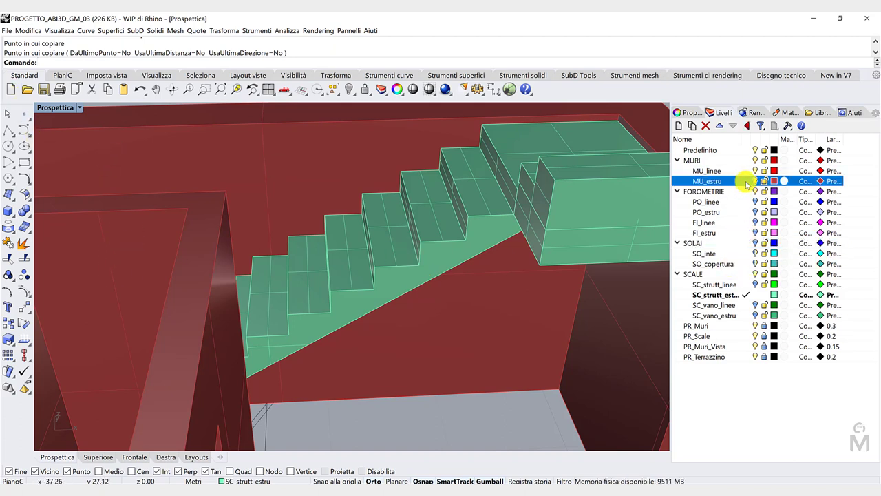
pyautogui.click(14, 237)
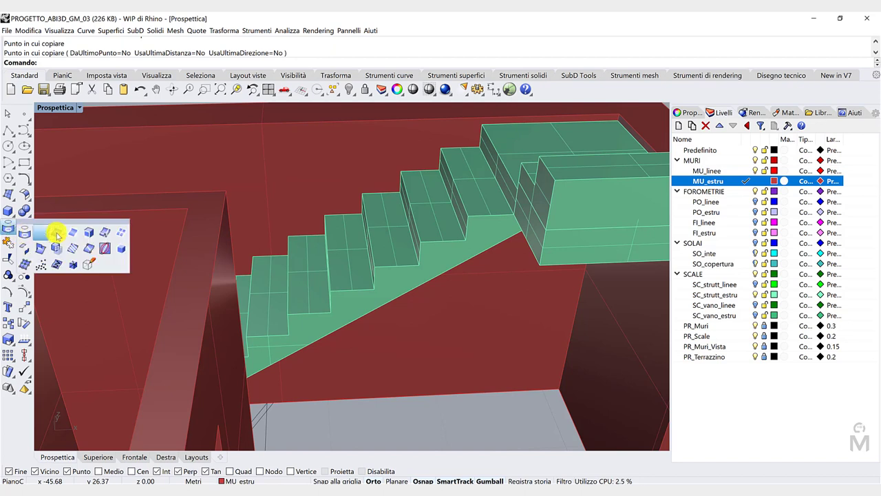
pyautogui.click(58, 231)
pyautogui.click(354, 322)
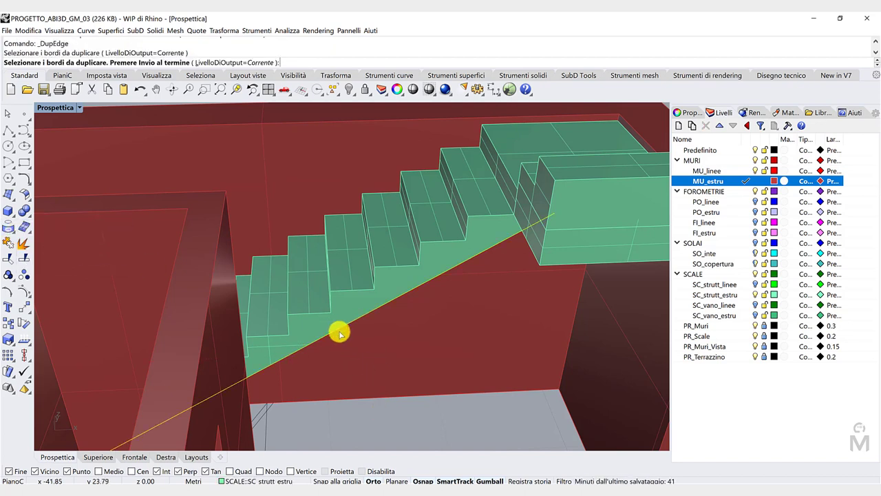
pyautogui.moveTo(356, 400); pyautogui.dragTo(330, 422, button='right')
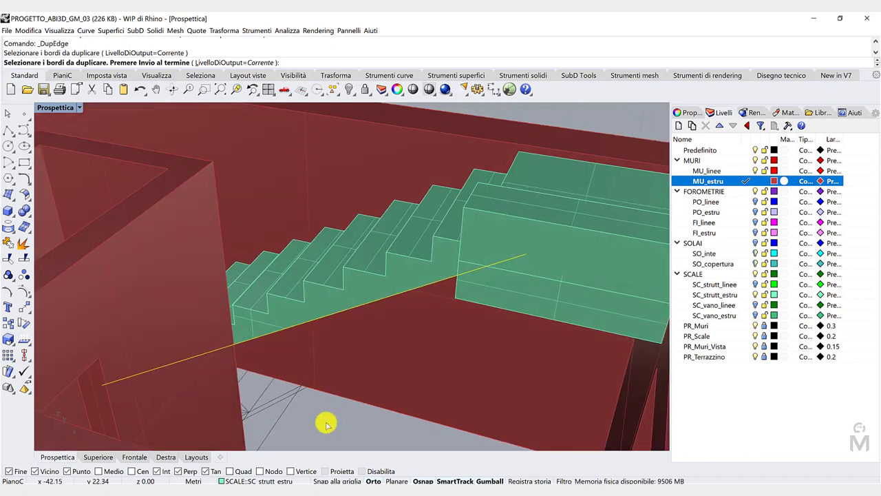
pyautogui.press('Return')
pyautogui.click(341, 310)
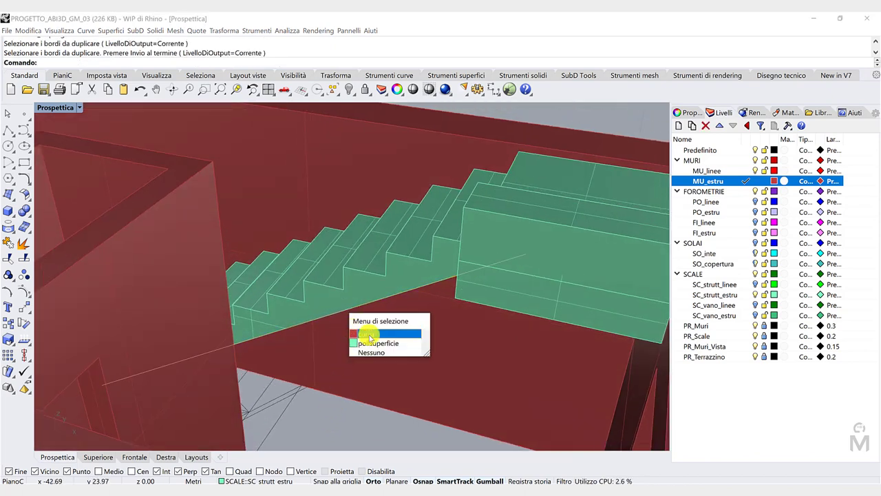
pyautogui.click(371, 335)
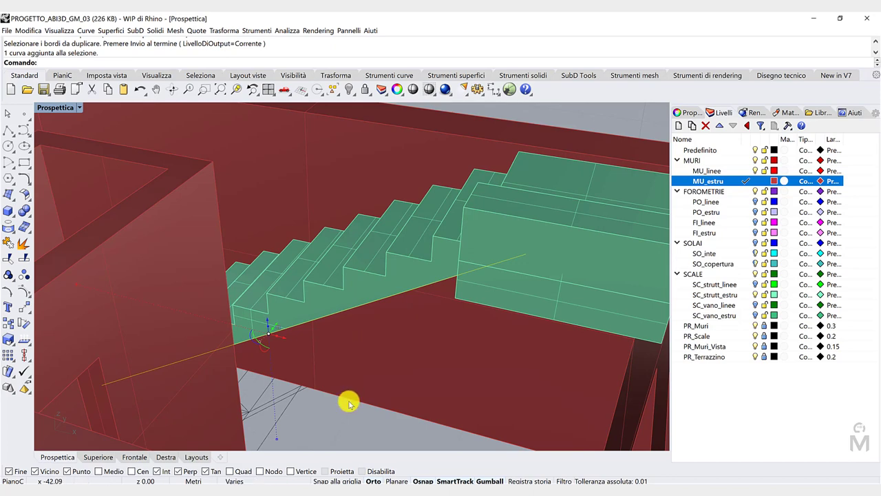
# Start a polyline where the stair's sloping edge meets the adjoining wall and run it vertically to the wall's top corner
pyautogui.click(24, 163)
pyautogui.click(234, 344)
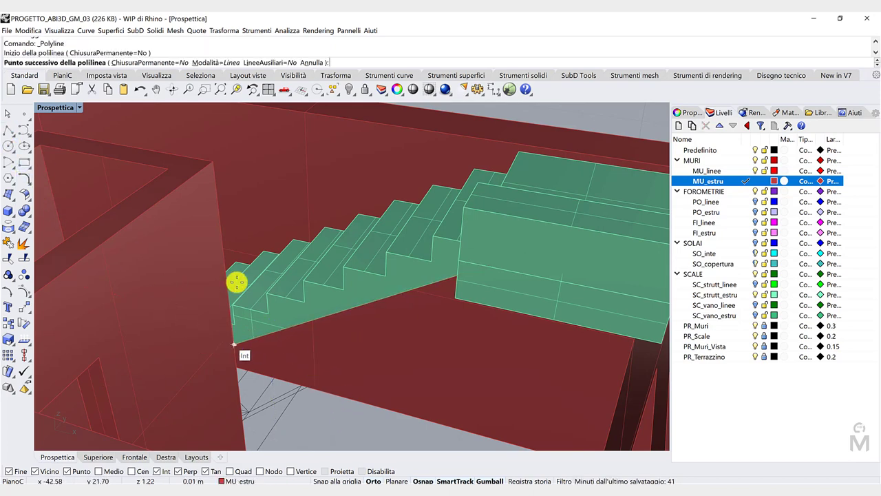
pyautogui.click(213, 162)
pyautogui.scroll(-4, 259, 199)
pyautogui.moveTo(295, 266); pyautogui.dragTo(393, 177, button='right')
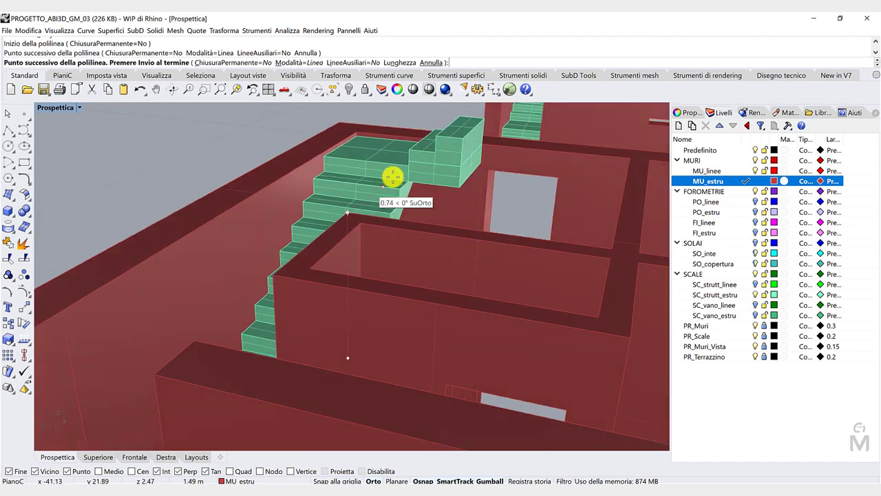
# With Near snapping off, extend the polyline horizontally about 1.75 m to align with the vertical edge at the stair landing
pyautogui.scroll(5, 400, 169)
pyautogui.moveTo(427, 142); pyautogui.dragTo(432, 161, button='right')
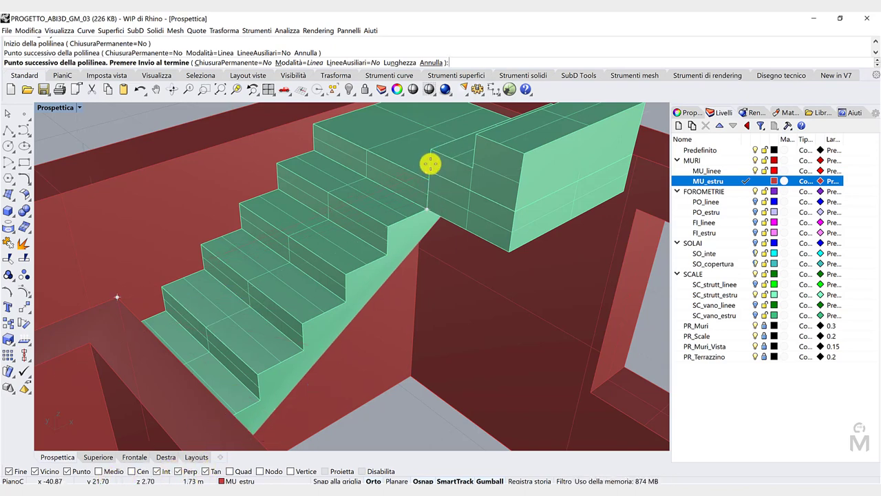
pyautogui.click(36, 471)
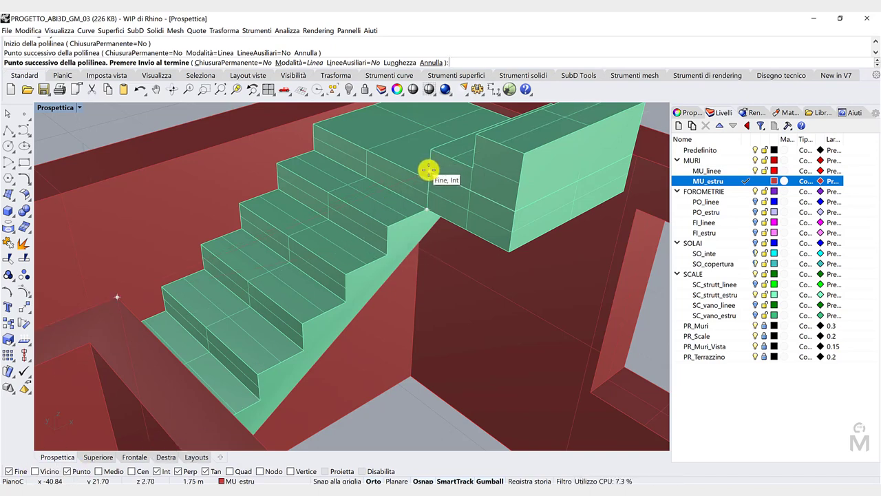
pyautogui.moveTo(429, 170); pyautogui.dragTo(410, 154, button='right')
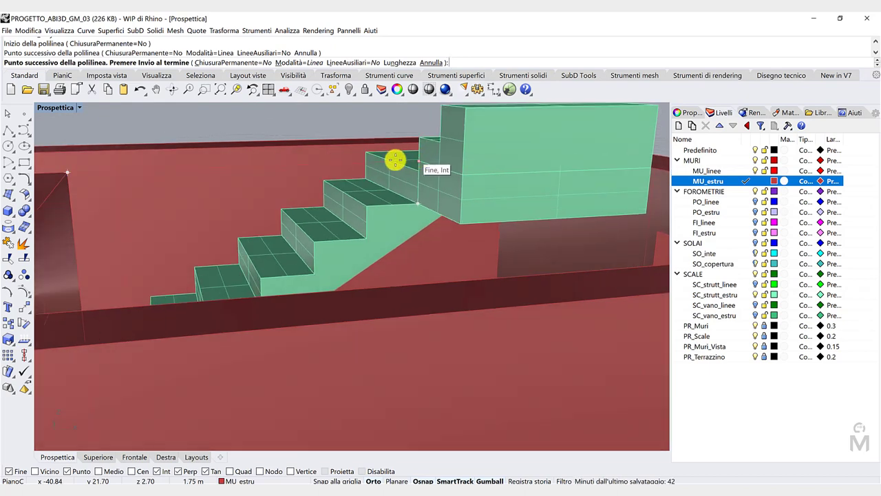
pyautogui.moveTo(413, 159); pyautogui.dragTo(423, 163, button='right')
pyautogui.click(422, 163)
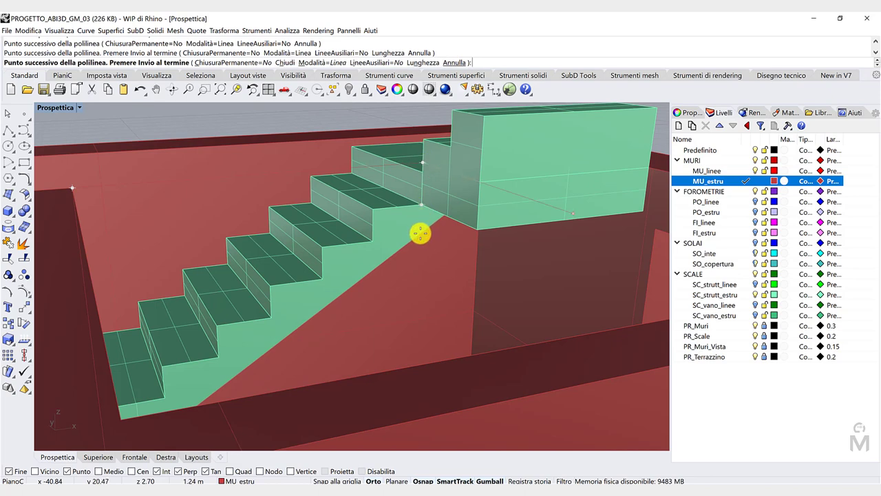
# Restore Near snapping and finish the polyline with a vertical segment down to the corner where the top tread meets the landing
pyautogui.scroll(-2, 420, 233)
pyautogui.scroll(6, 415, 230)
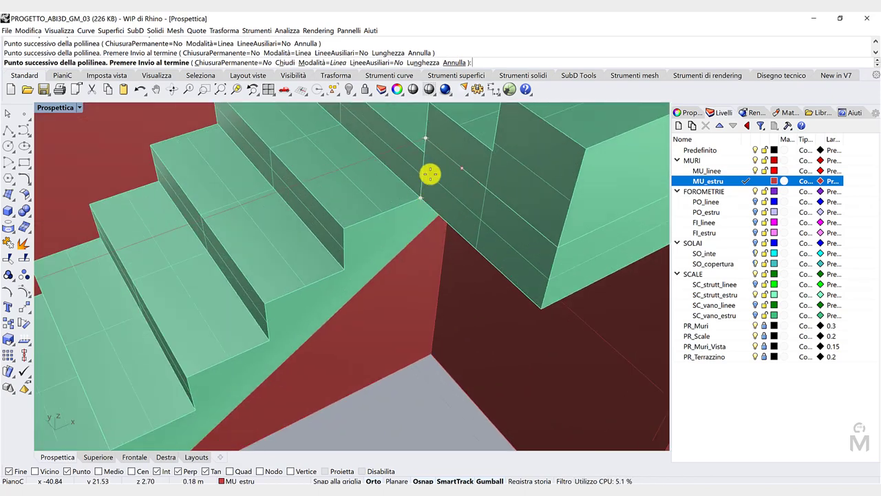
pyautogui.click(35, 474)
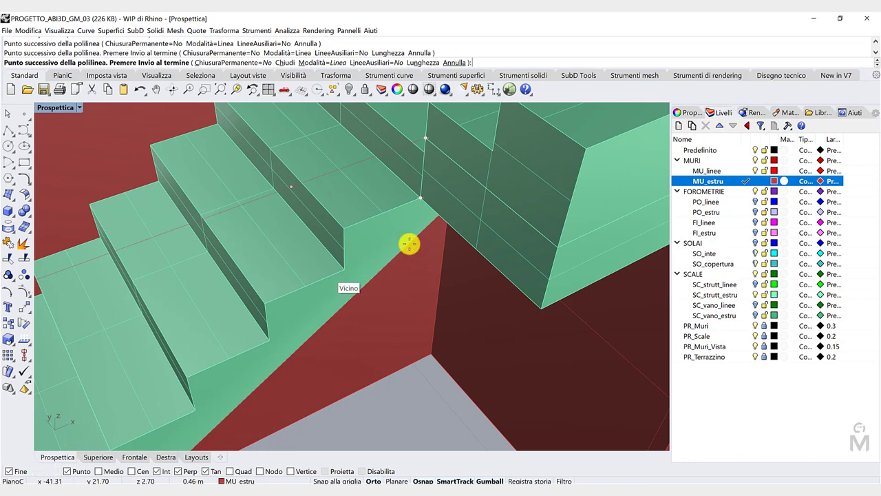
pyautogui.click(419, 200)
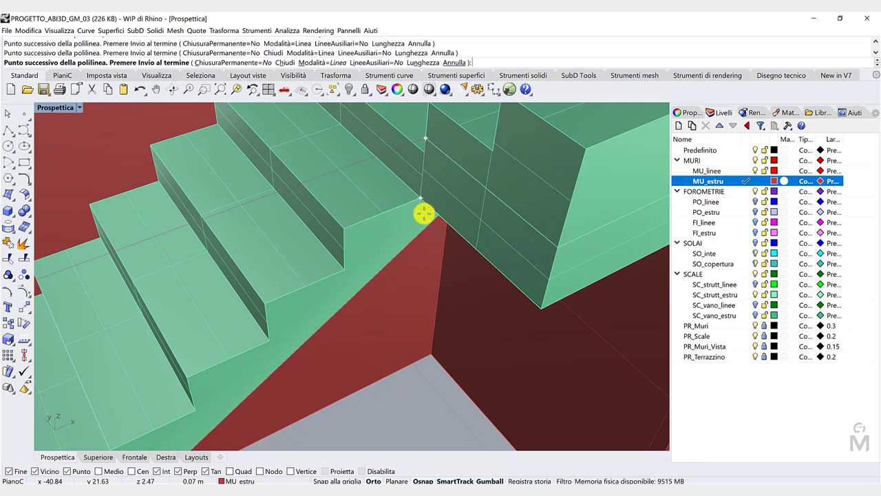
pyautogui.press('Return')
# Draw a short vertical line over the polyline's last segment, from its upper end to the tread corner at the landing
pyautogui.rightClick(390, 155)
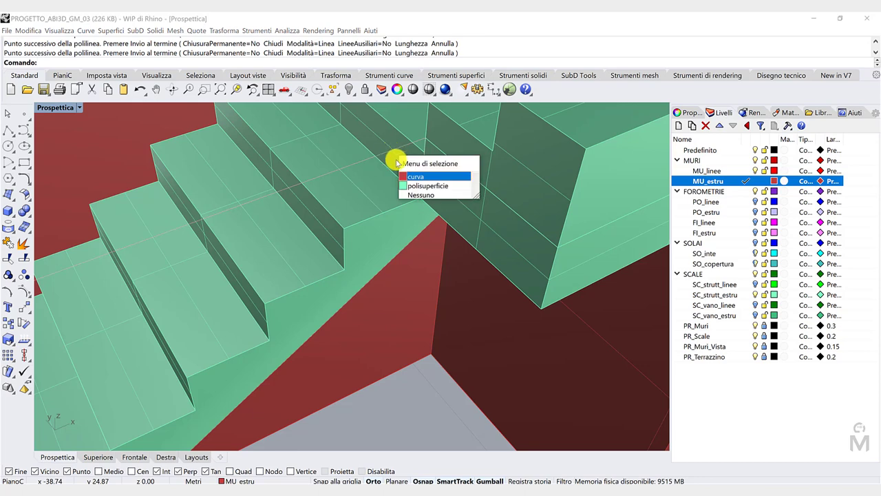
pyautogui.click(420, 178)
pyautogui.moveTo(396, 227); pyautogui.dragTo(421, 177, button='right')
pyautogui.scroll(5, 421, 172)
pyautogui.click(6, 131)
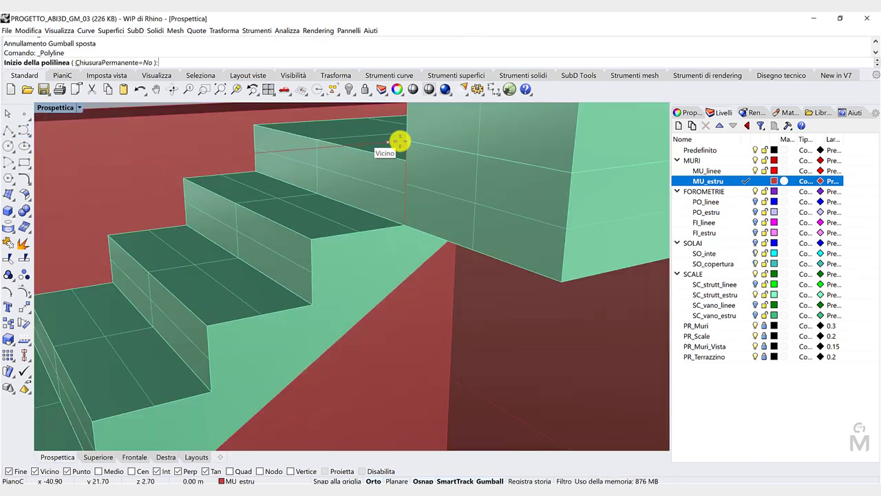
pyautogui.click(404, 141)
pyautogui.click(407, 226)
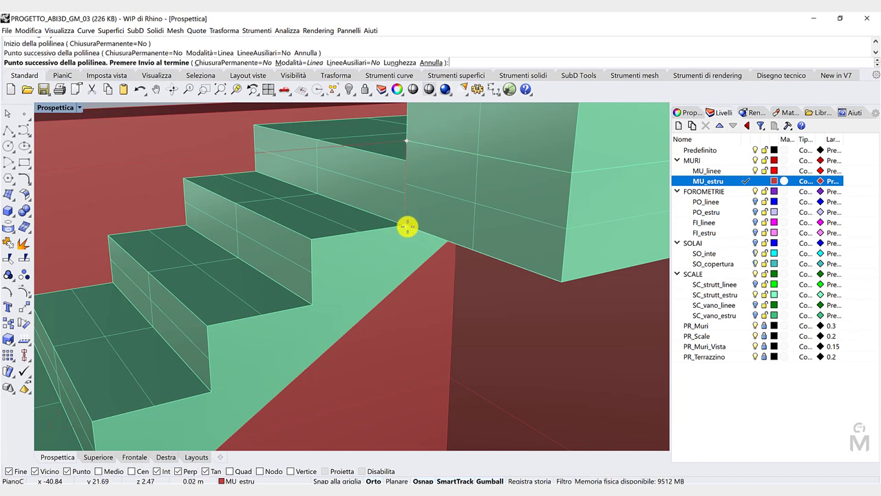
pyautogui.press('Return')
# Move the short vertical line down from its upper end to the polyline's end so it crosses the sloping edge
pyautogui.click(405, 199)
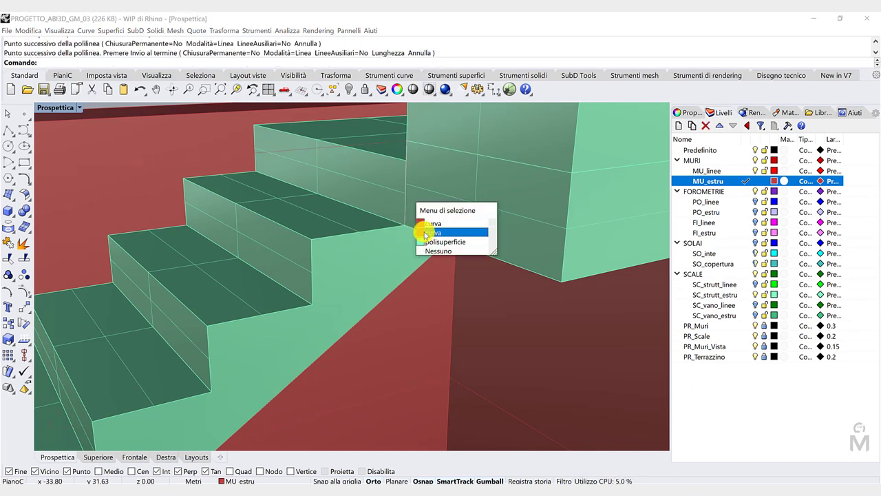
pyautogui.click(420, 234)
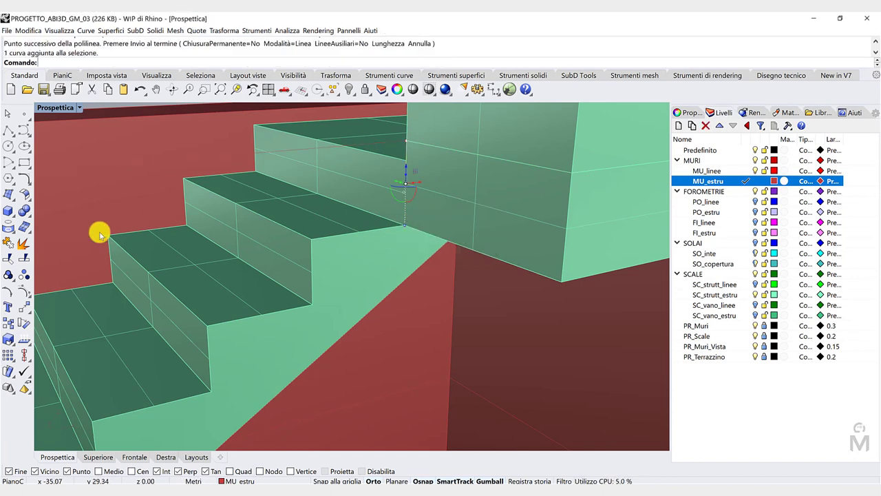
pyautogui.click(24, 313)
pyautogui.click(406, 141)
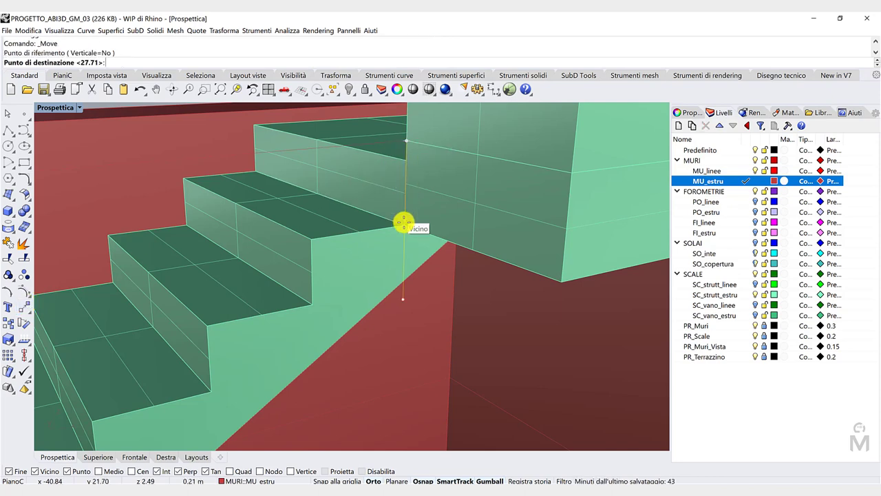
pyautogui.click(404, 222)
# Select the wall polysurface around the staircase and hide it
pyautogui.scroll(-3, 411, 289)
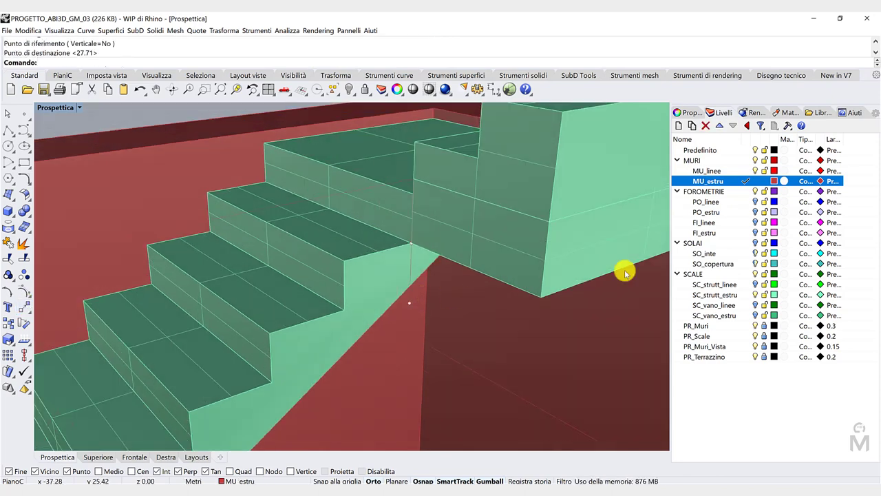
pyautogui.scroll(-2, 434, 287)
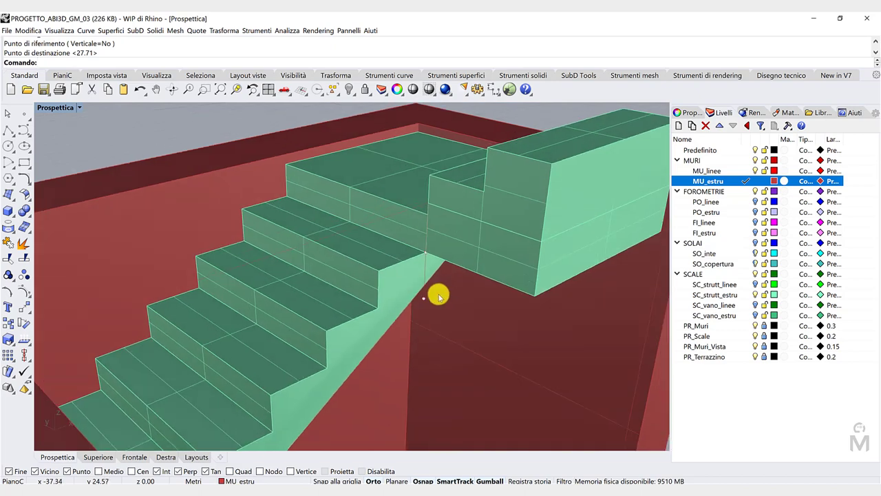
pyautogui.scroll(1, 431, 295)
pyautogui.click(468, 311)
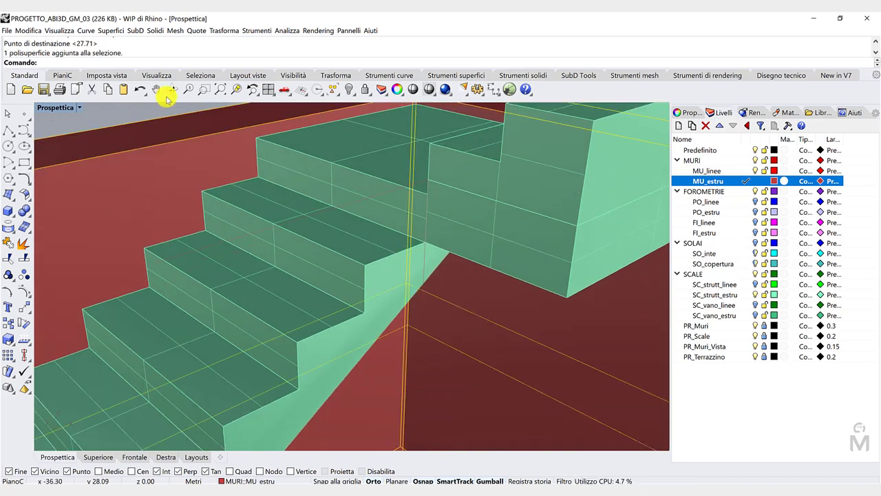
pyautogui.click(288, 76)
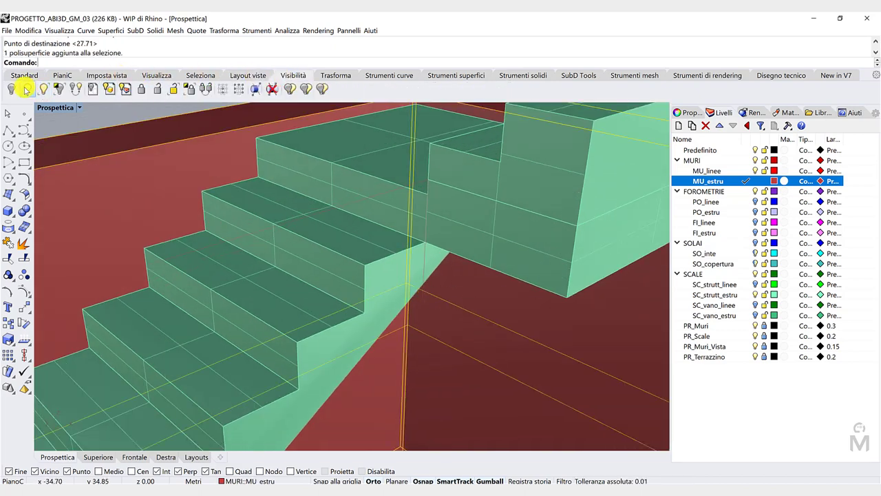
pyautogui.click(13, 88)
# Check the wall outline curves and turn off the SC_strutt_estru layer to isolate them
pyautogui.scroll(-3, 200, 165)
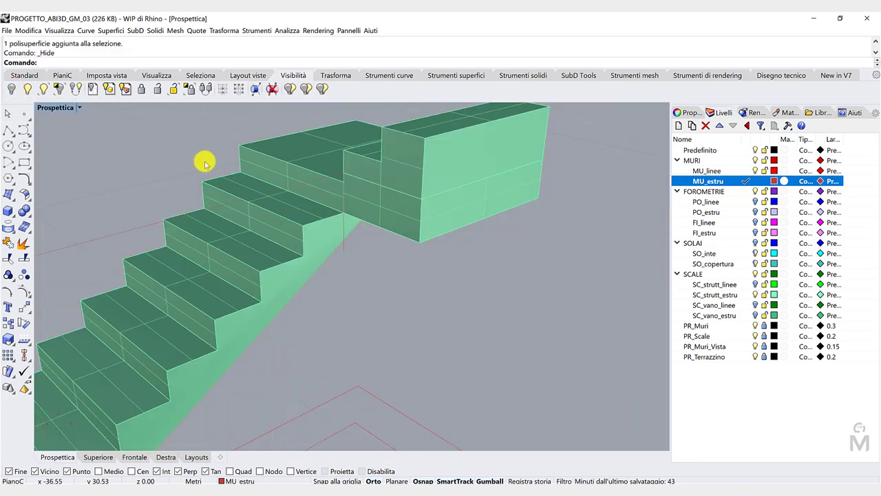
pyautogui.click(183, 204)
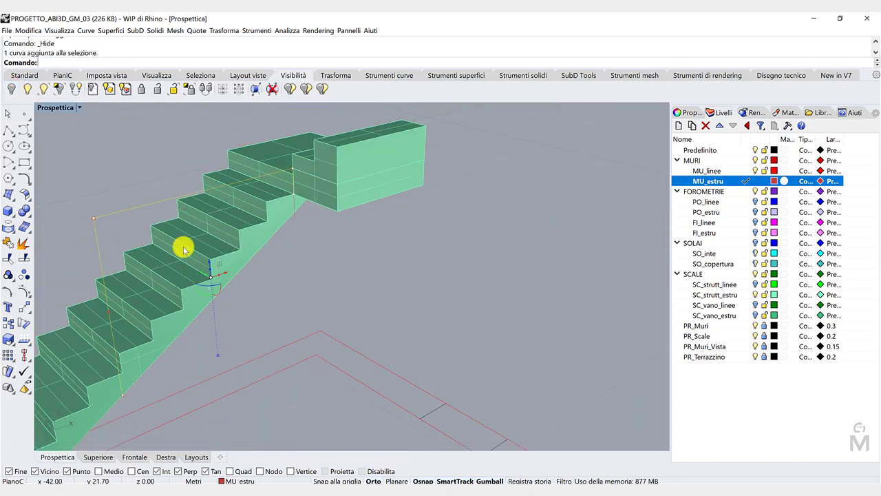
pyautogui.click(245, 267)
pyautogui.click(314, 238)
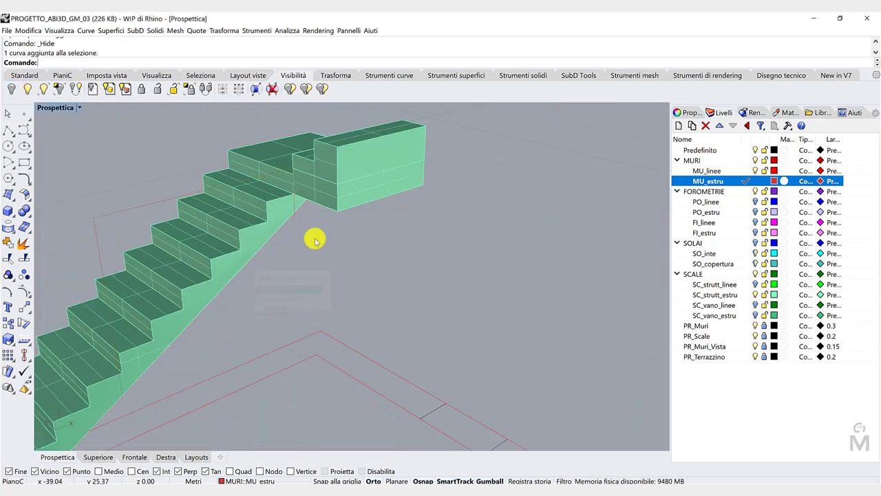
pyautogui.click(755, 294)
pyautogui.moveTo(345, 260); pyautogui.dragTo(232, 255, button='right')
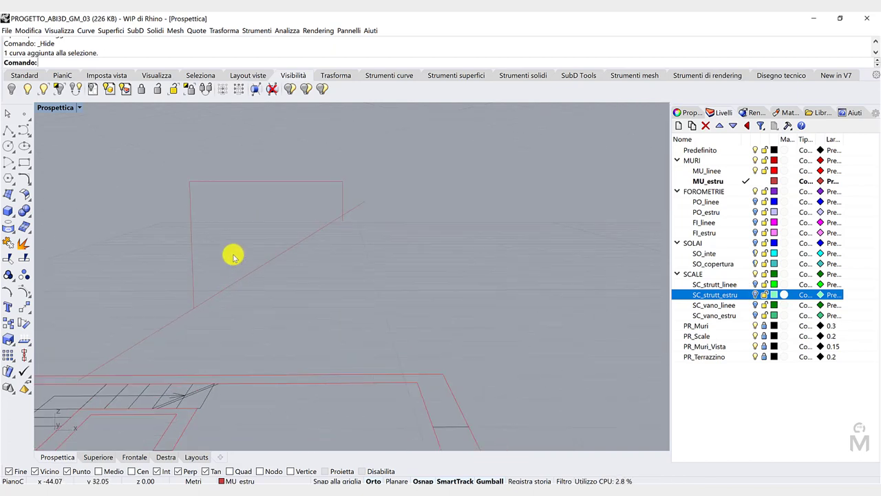
# Trim the lower overhang of the sloping line, using the polyline outline as the cutting object
pyautogui.click(9, 257)
pyautogui.moveTo(190, 228); pyautogui.dragTo(171, 178)
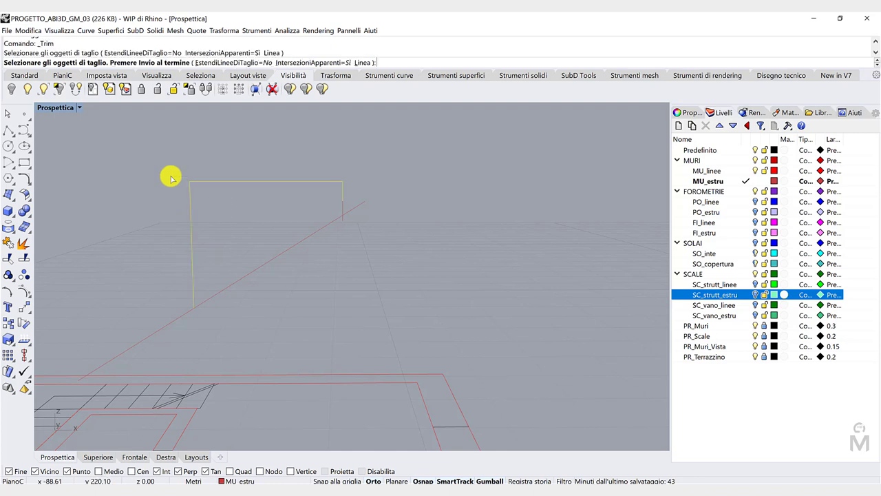
pyautogui.rightClick(170, 264)
pyautogui.moveTo(169, 333); pyautogui.dragTo(151, 307)
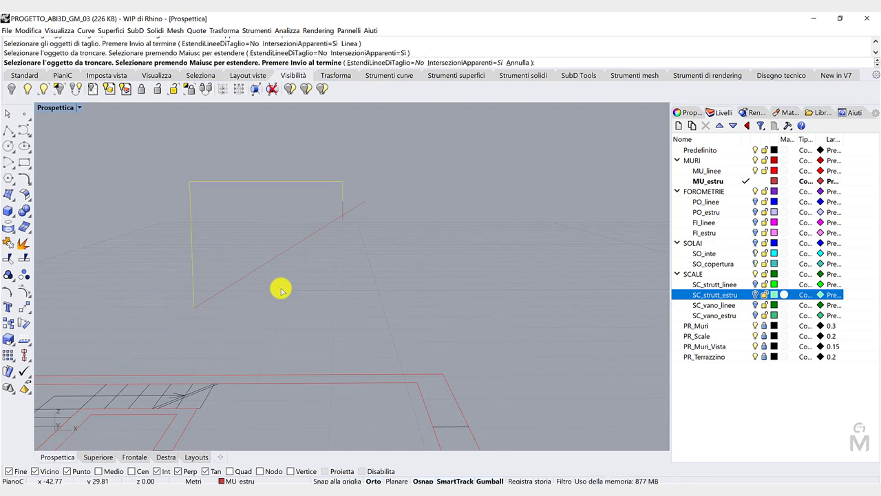
pyautogui.rightClick(317, 269)
# Trim the short vertical line below the sloping line, using the sloping line as the cutting object
pyautogui.rightClick(353, 231)
pyautogui.click(348, 213)
pyautogui.press('Return')
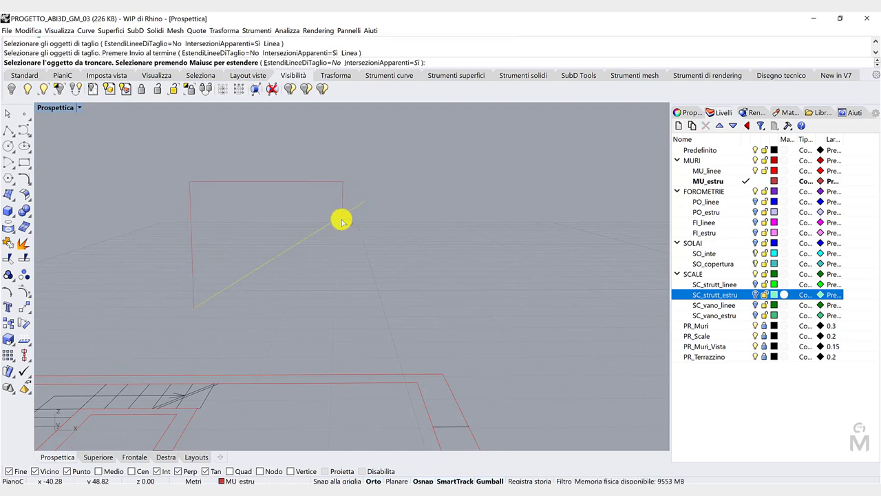
pyautogui.click(342, 219)
pyautogui.rightClick(342, 219)
# Trim the sloping line's upper overhang past the short vertical line and join the outline pieces into one closed curve
pyautogui.rightClick(351, 222)
pyautogui.click(342, 200)
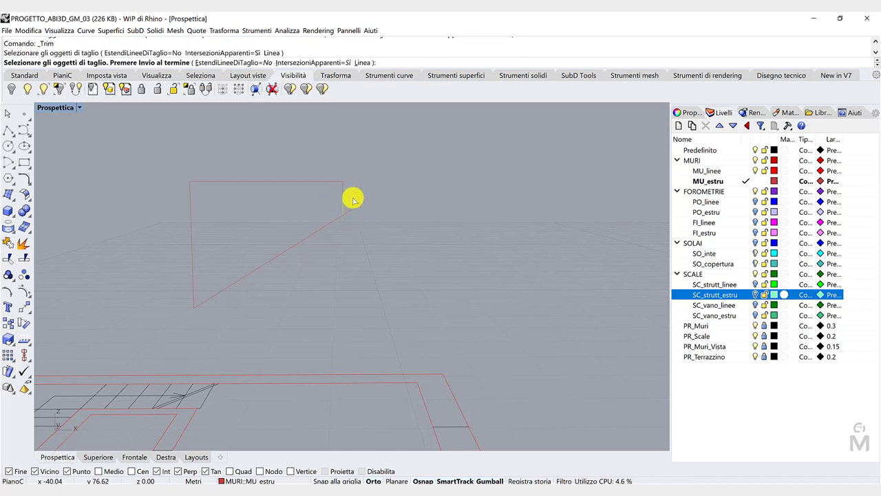
pyautogui.rightClick(355, 204)
pyautogui.click(350, 210)
pyautogui.rightClick(360, 268)
pyautogui.moveTo(361, 301); pyautogui.dragTo(168, 162)
pyautogui.click(8, 245)
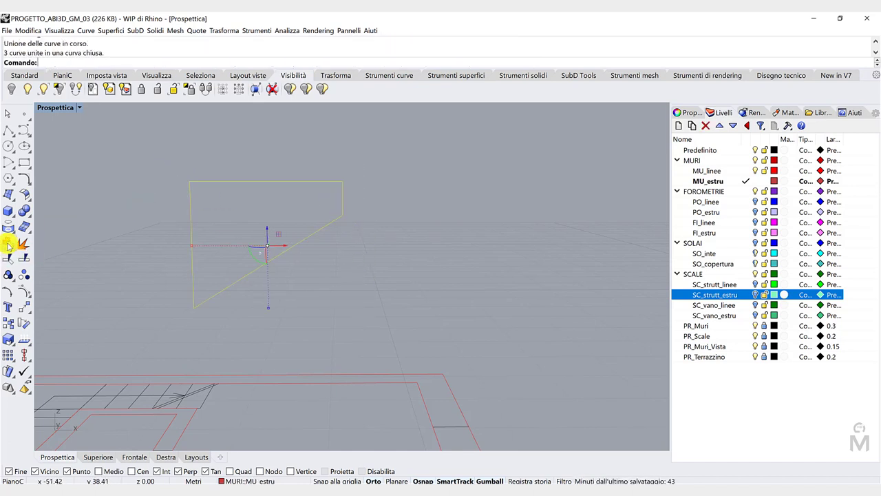
# Select the closed wall outline and move it to the MU_linee layer
pyautogui.moveTo(144, 232); pyautogui.dragTo(332, 198, button='right')
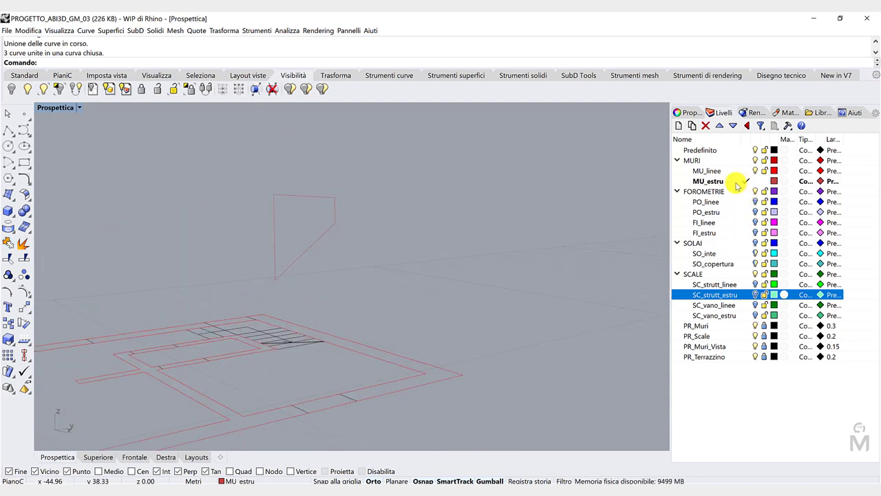
pyautogui.click(274, 195)
pyautogui.click(704, 171)
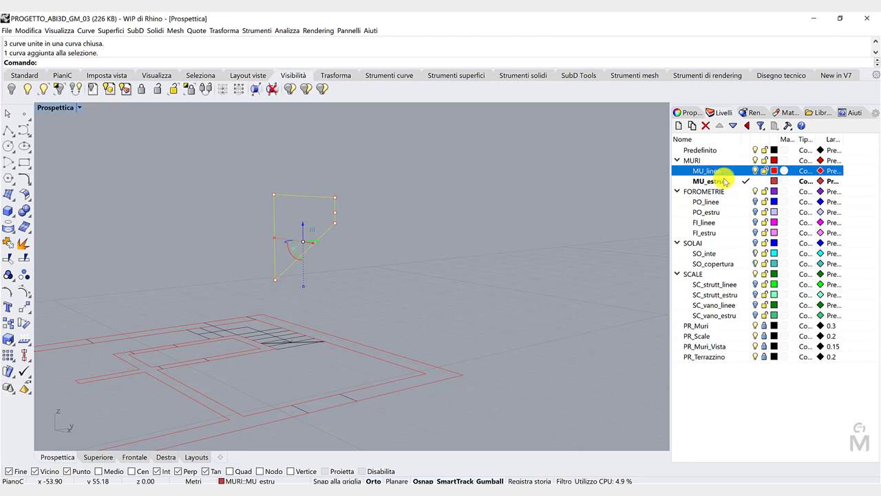
pyautogui.rightClick(724, 171)
pyautogui.click(744, 331)
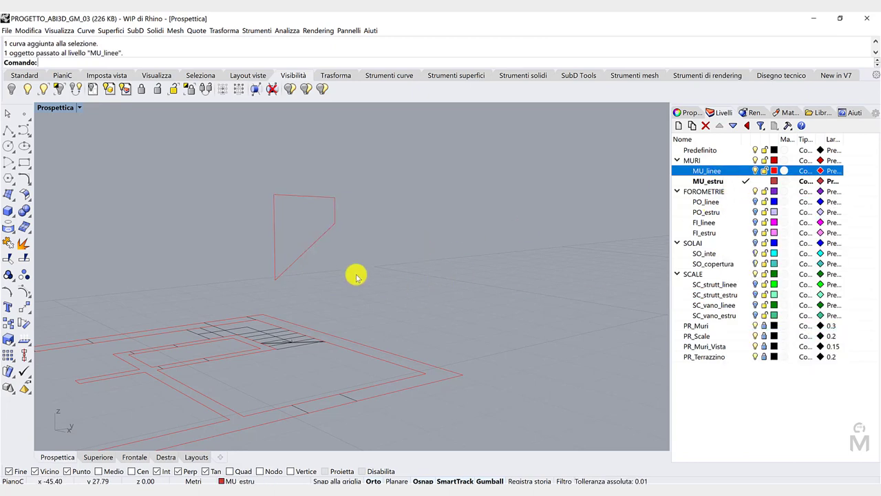
# Extrude the closed wall outline beside the stairs as a solid with a thickness of 0.1 m
pyautogui.click(274, 196)
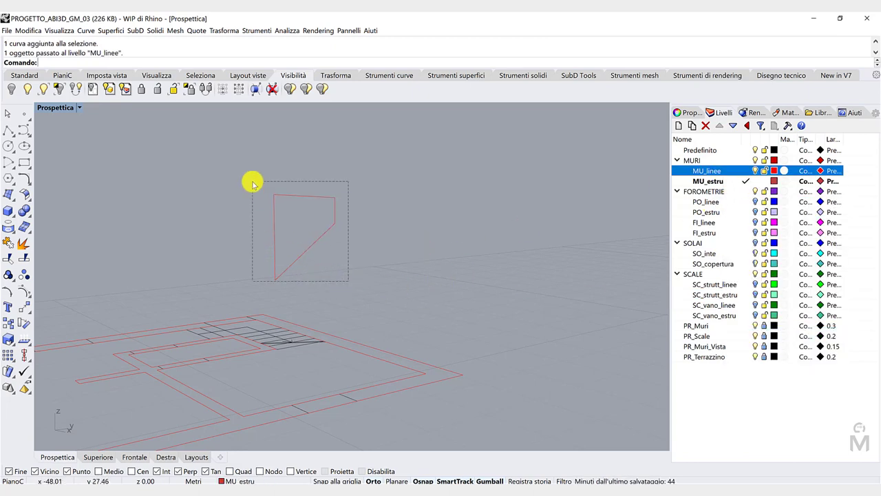
pyautogui.click(491, 77)
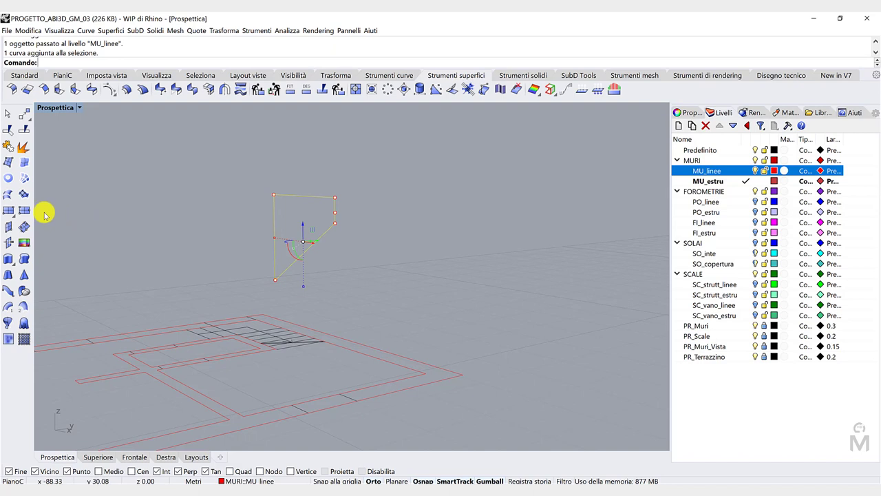
pyautogui.click(8, 258)
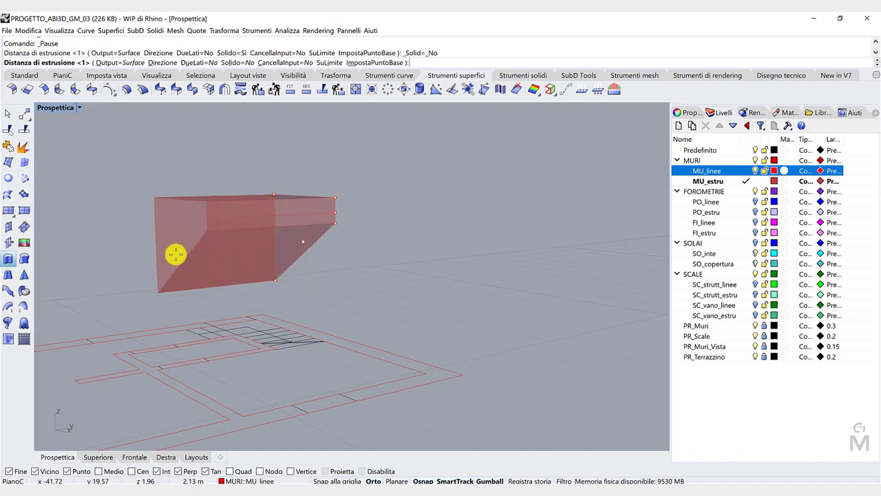
pyautogui.click(237, 62)
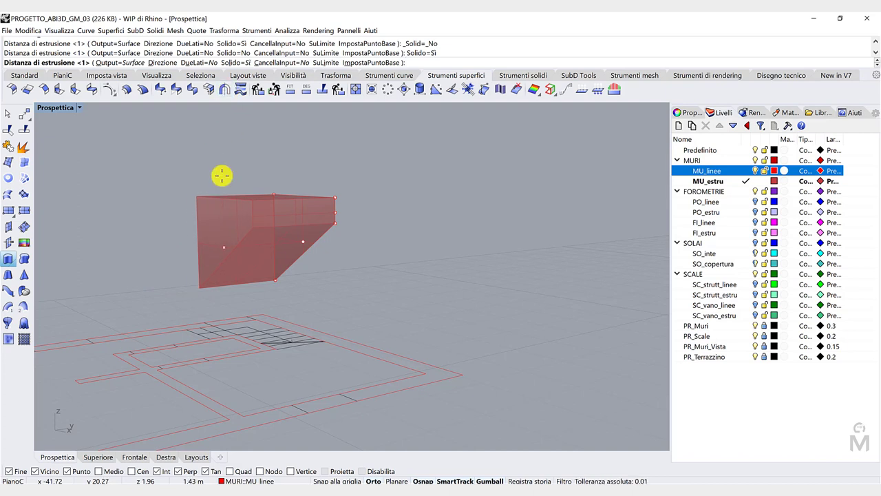
pyautogui.write('0.1')
pyautogui.press('Return')
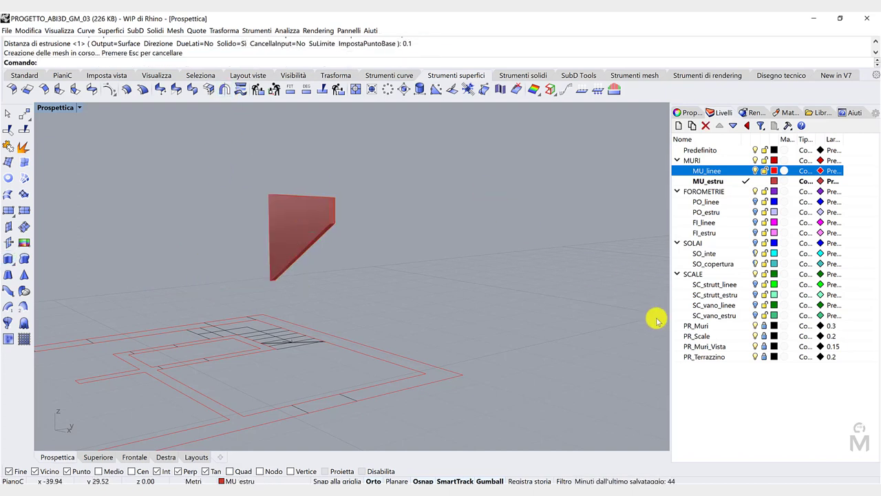
# Turn on the SC_strutt_estru layer and examine the junction between the new wall, the sloping flight and the upper steps
pyautogui.click(755, 295)
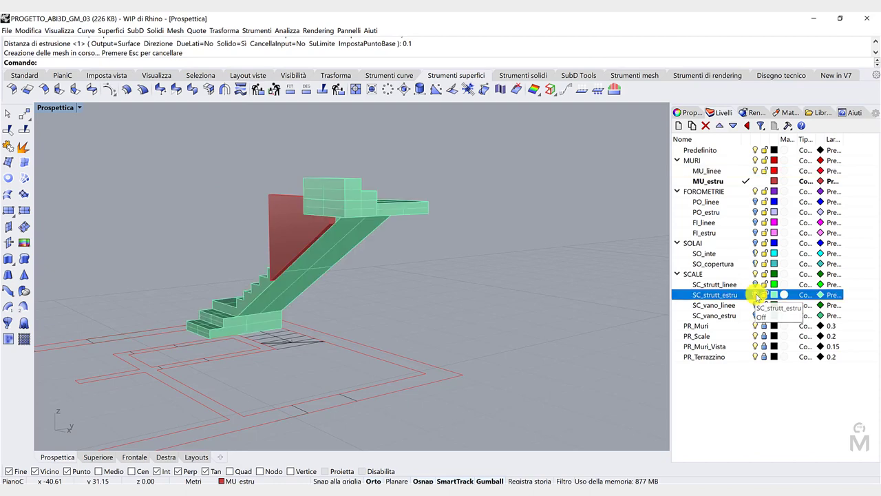
pyautogui.moveTo(448, 276); pyautogui.dragTo(405, 252, button='right')
pyautogui.scroll(8, 247, 218)
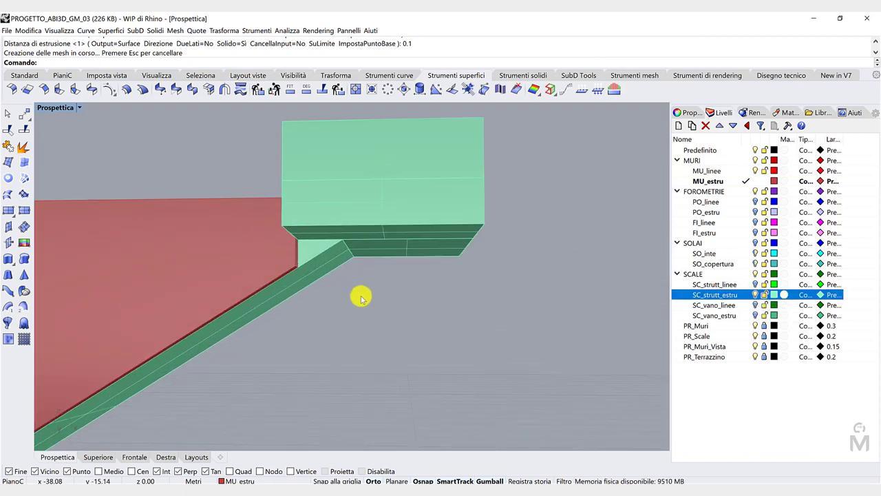
pyautogui.moveTo(360, 296); pyautogui.dragTo(328, 298, button='right')
pyautogui.scroll(10, 348, 300)
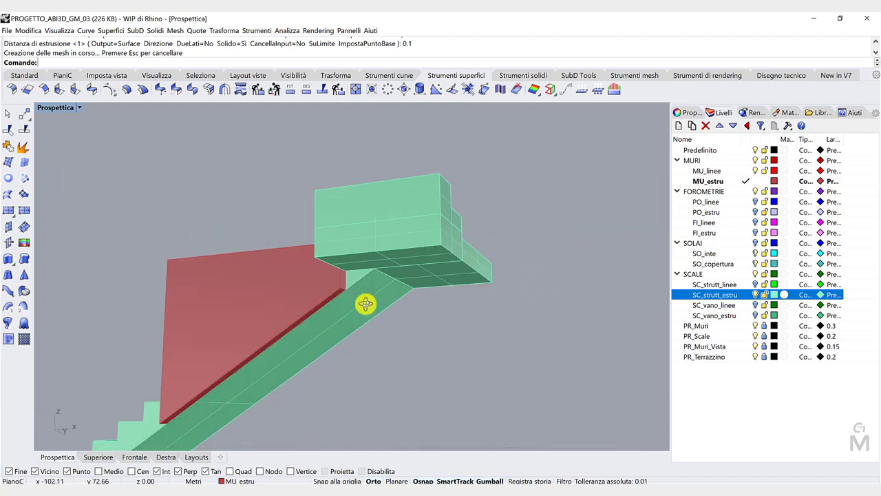
pyautogui.moveTo(356, 285); pyautogui.dragTo(354, 281, button='right')
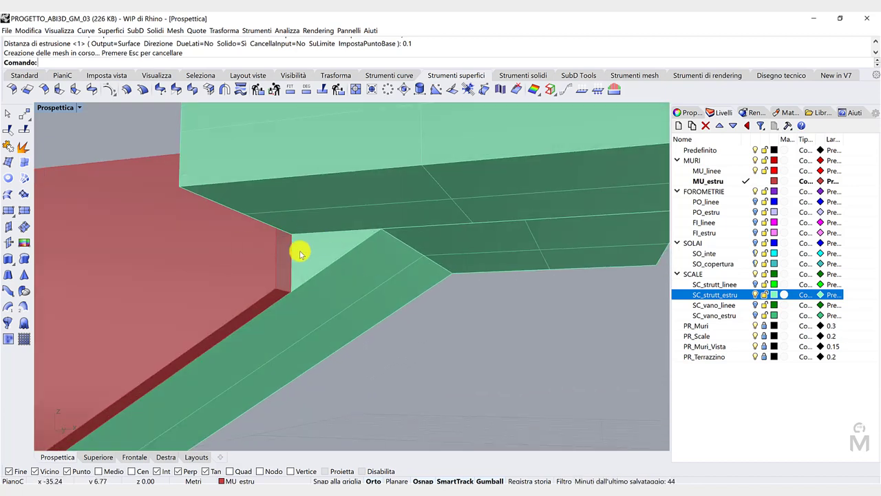
# On the MU_linee layer, draw a closed triangular polyline around the gap between the wall's end, the upper steps and the sloping flight
pyautogui.click(744, 171)
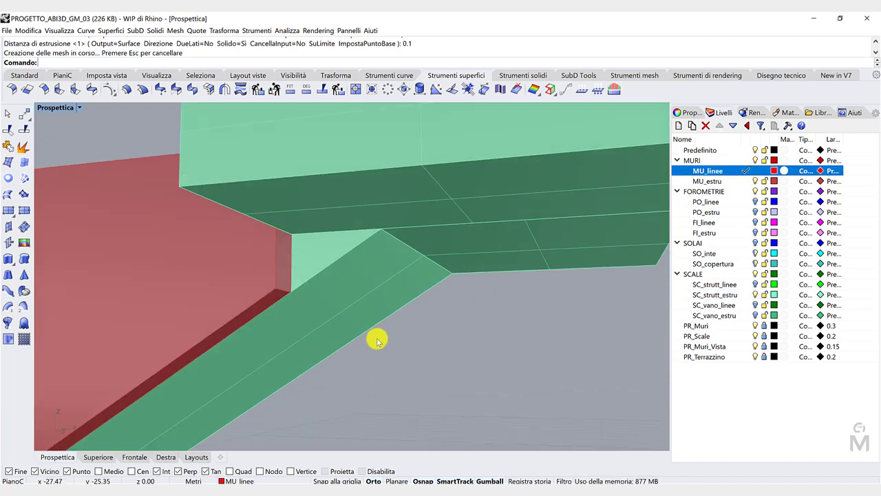
pyautogui.scroll(1, 296, 267)
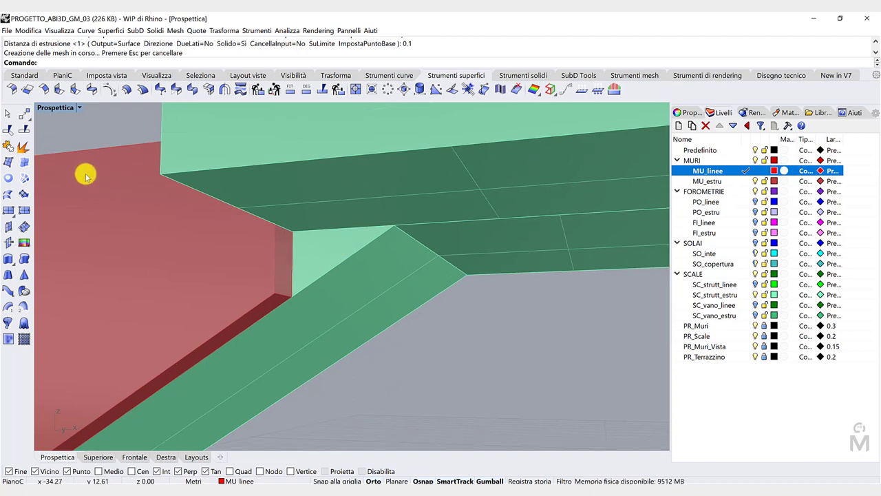
pyautogui.click(24, 75)
pyautogui.click(8, 130)
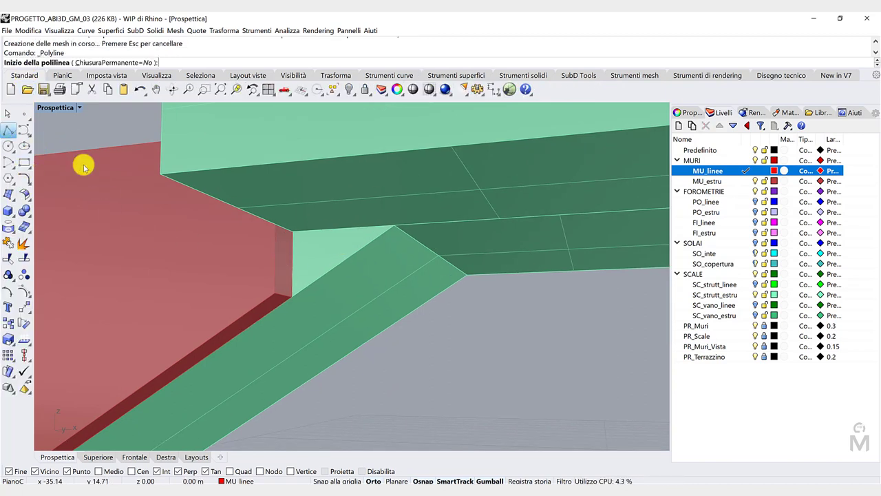
pyautogui.click(293, 296)
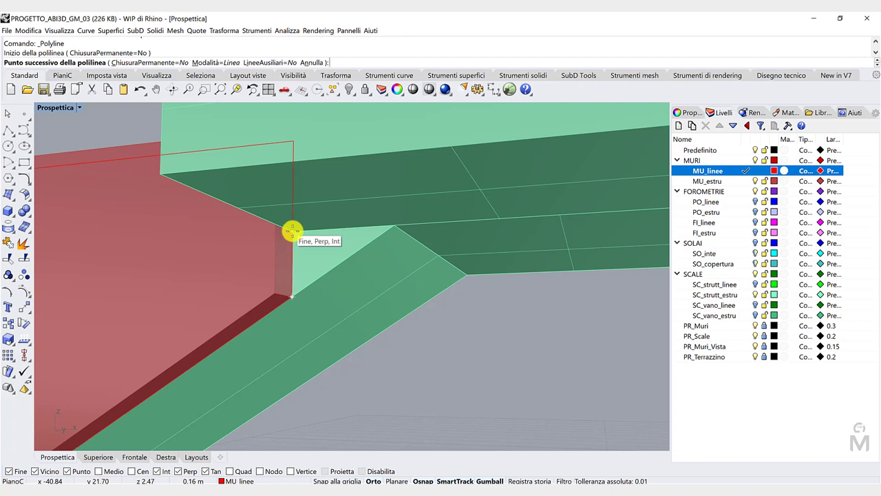
pyautogui.click(292, 231)
pyautogui.click(394, 228)
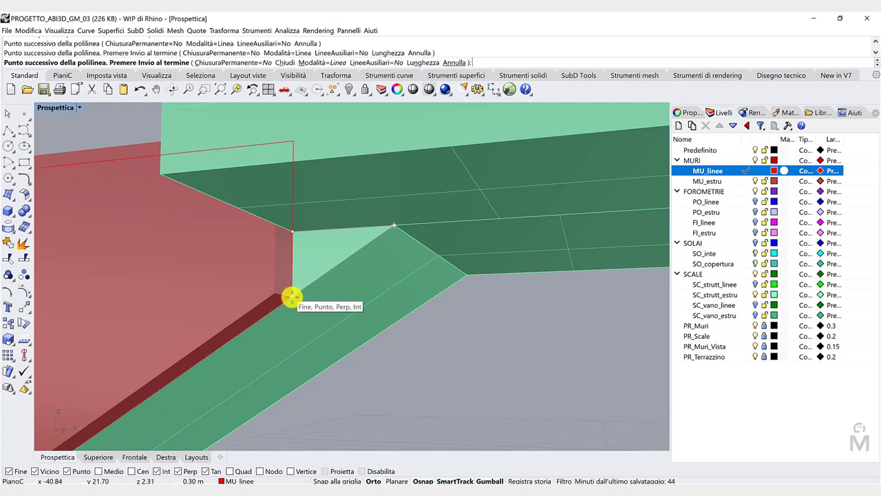
pyautogui.click(293, 297)
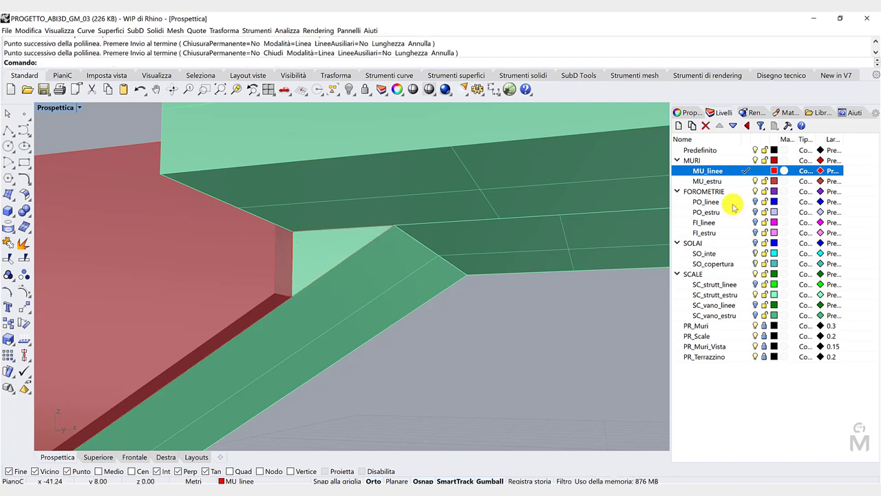
# Make MU_estru current, hide the SC_strutt_estru layer and extrude the triangle as a solid to match the wall's thickness
pyautogui.click(745, 181)
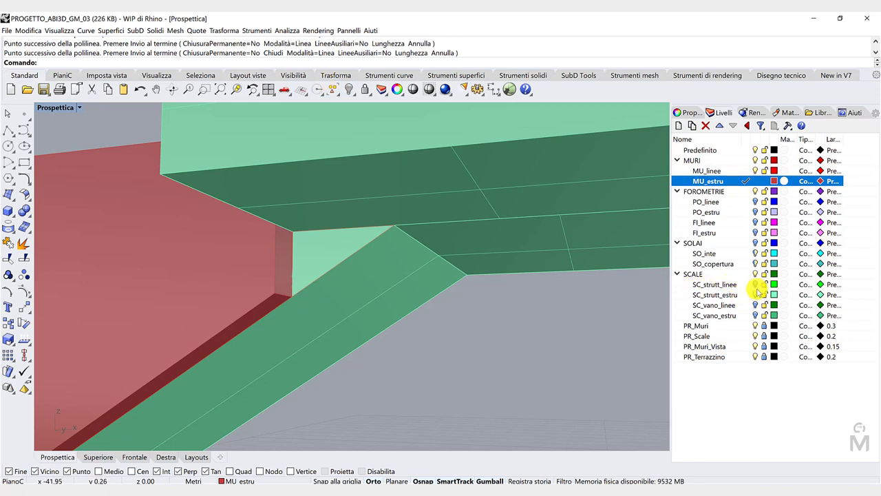
pyautogui.click(756, 294)
pyautogui.click(338, 218)
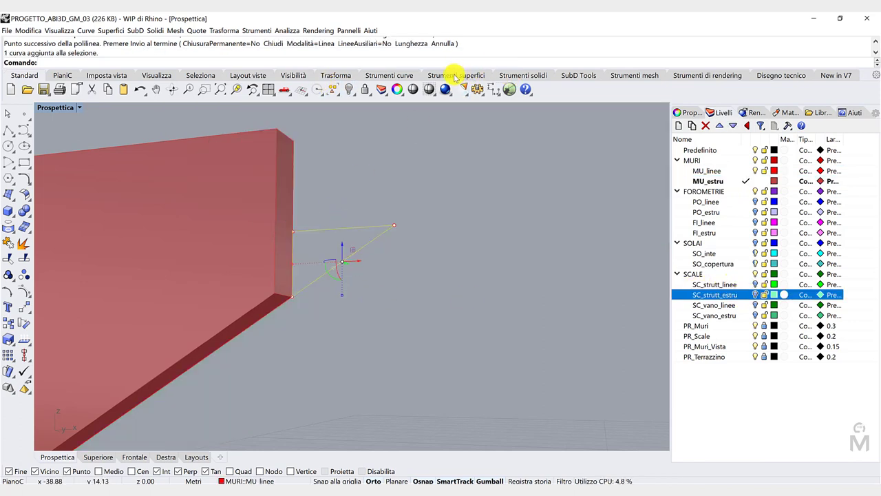
pyautogui.click(455, 77)
pyautogui.click(8, 258)
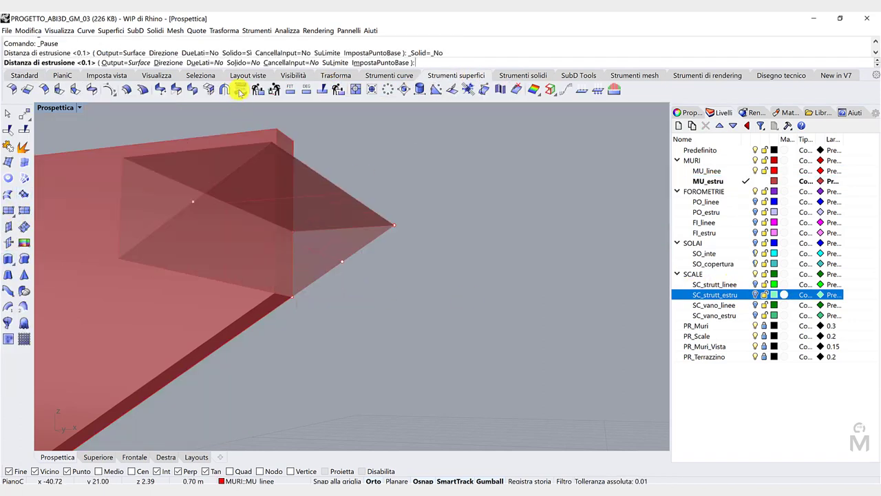
pyautogui.click(279, 296)
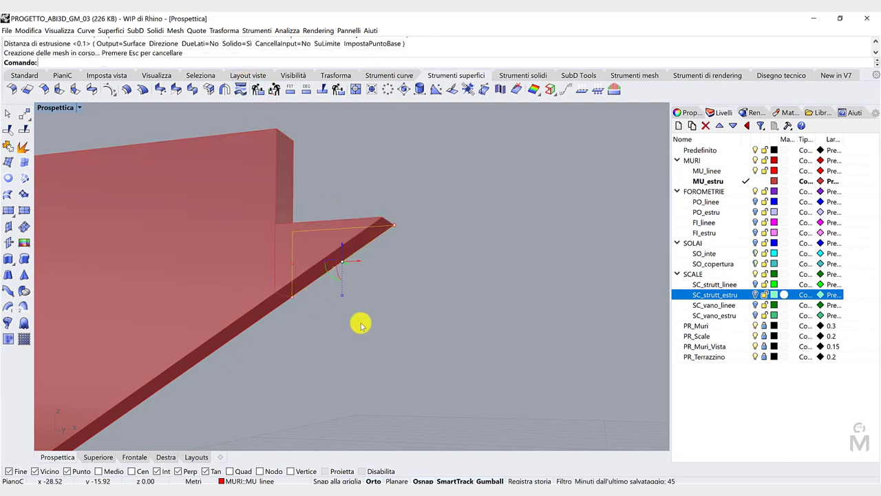
pyautogui.click(361, 323)
# Turn off the MU_linee layer, turn SC_strutt_estru back on and check the filled wall against the stairs
pyautogui.click(758, 172)
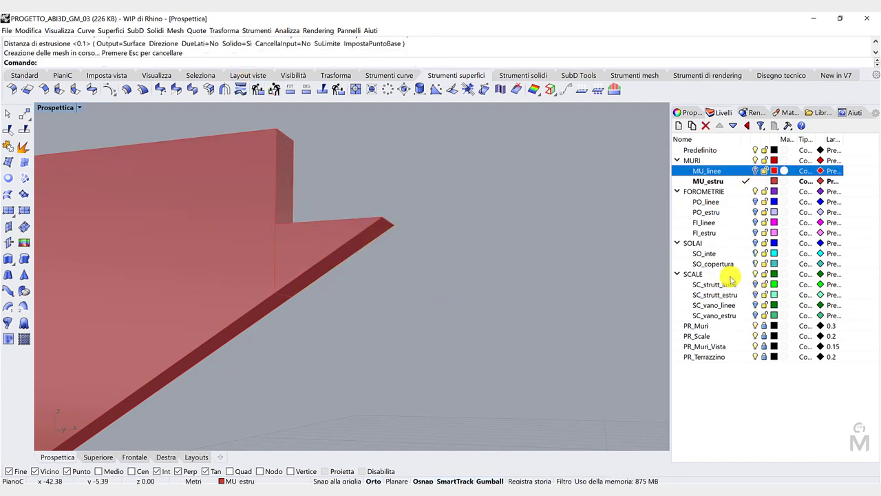
pyautogui.click(755, 295)
pyautogui.scroll(-7, 482, 322)
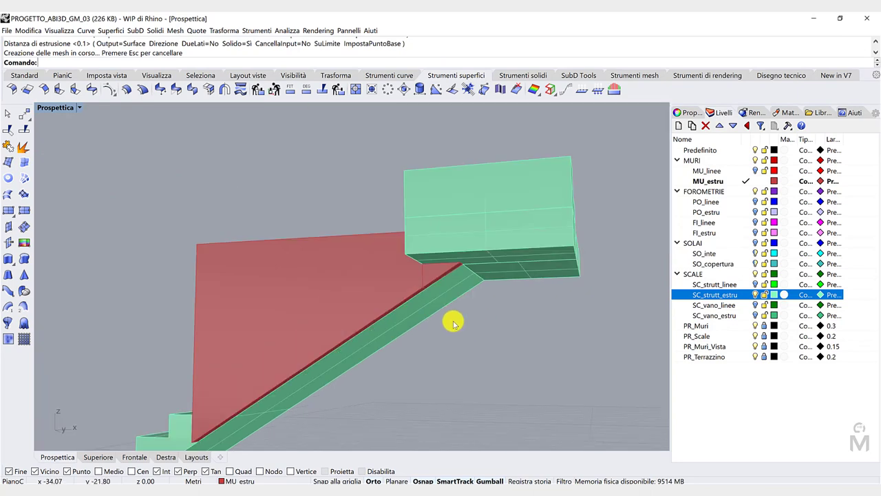
pyautogui.moveTo(460, 327); pyautogui.dragTo(442, 337, button='right')
pyautogui.scroll(-4, 442, 337)
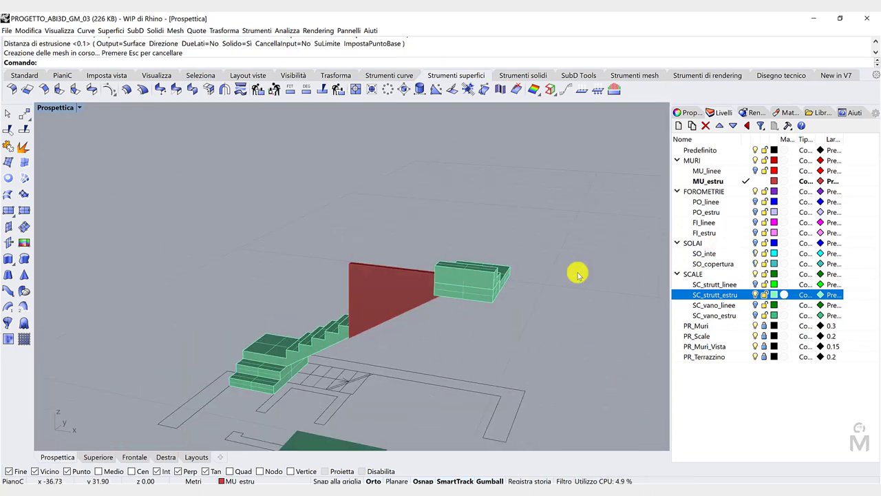
# Show the hidden house walls and examine the open space under the stairs through the door opening
pyautogui.click(294, 75)
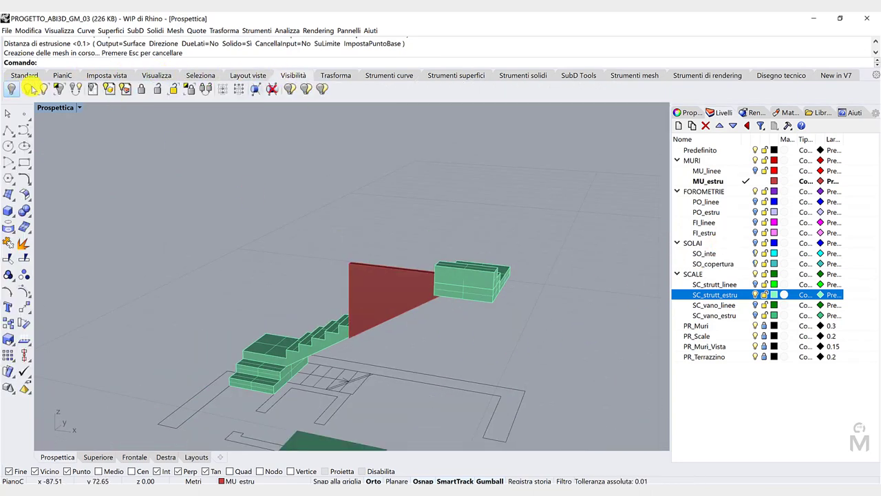
pyautogui.click(28, 88)
pyautogui.scroll(-3, 287, 196)
pyautogui.moveTo(286, 196); pyautogui.dragTo(292, 162, button='right')
pyautogui.moveTo(277, 154); pyautogui.dragTo(382, 295, button='right')
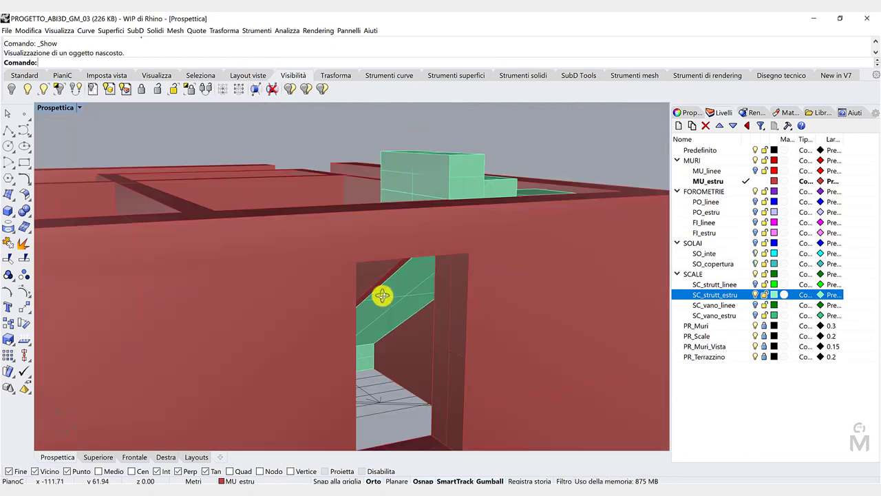
pyautogui.scroll(5, 376, 379)
pyautogui.scroll(5, 377, 395)
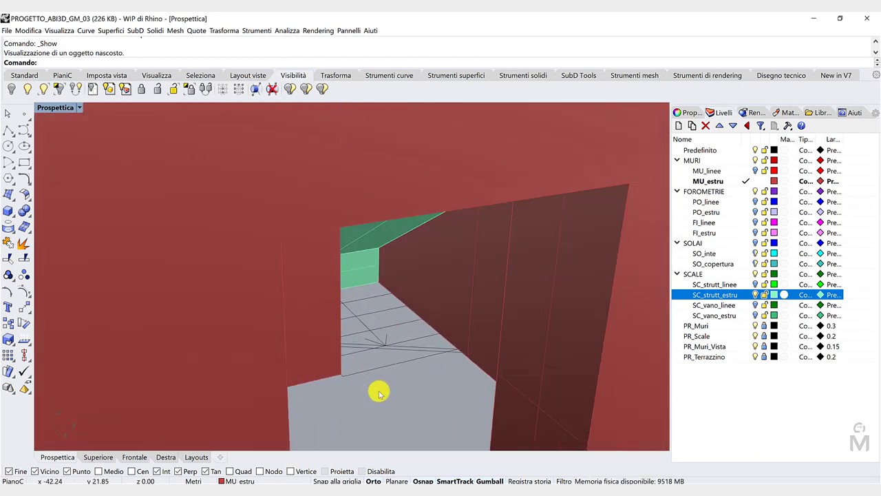
pyautogui.scroll(-3, 376, 353)
pyautogui.moveTo(374, 354); pyautogui.dragTo(328, 295, button='right')
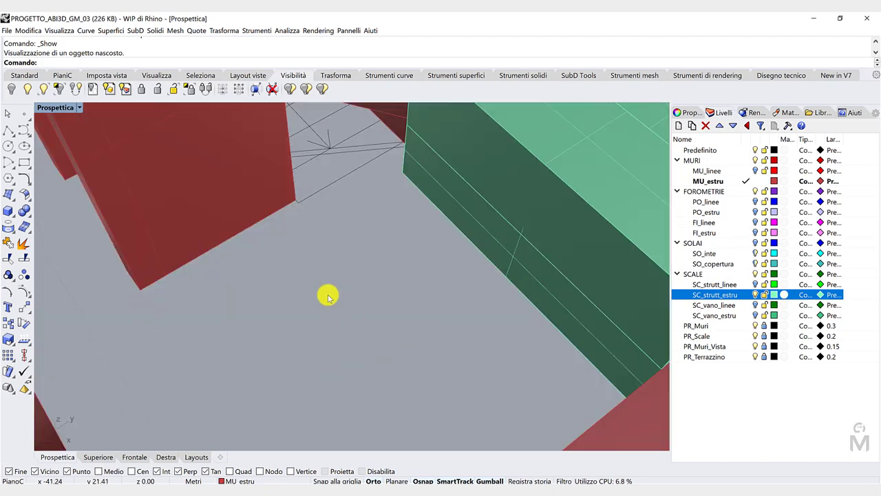
pyautogui.scroll(-3, 329, 296)
# Hide the house wall polysurface to expose the stair plan lines
pyautogui.click(125, 138)
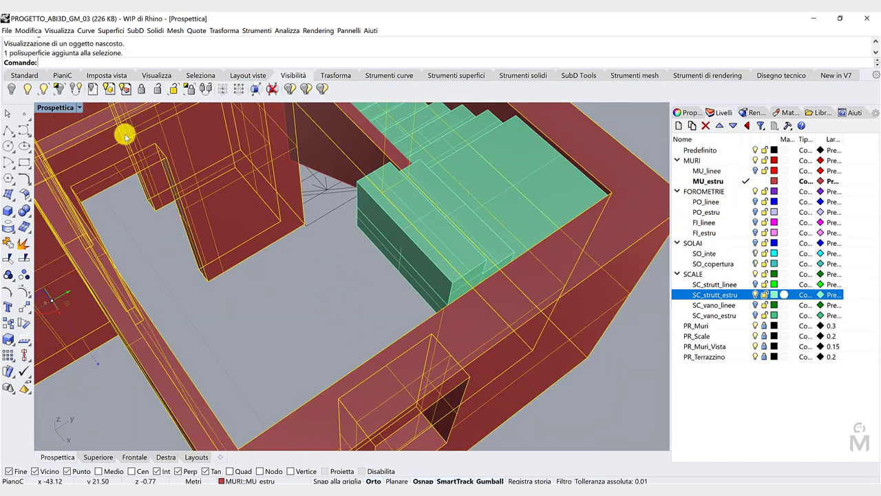
pyautogui.click(12, 88)
pyautogui.scroll(2, 261, 190)
pyautogui.moveTo(262, 190); pyautogui.dragTo(310, 184, button='right')
pyautogui.scroll(1, 299, 334)
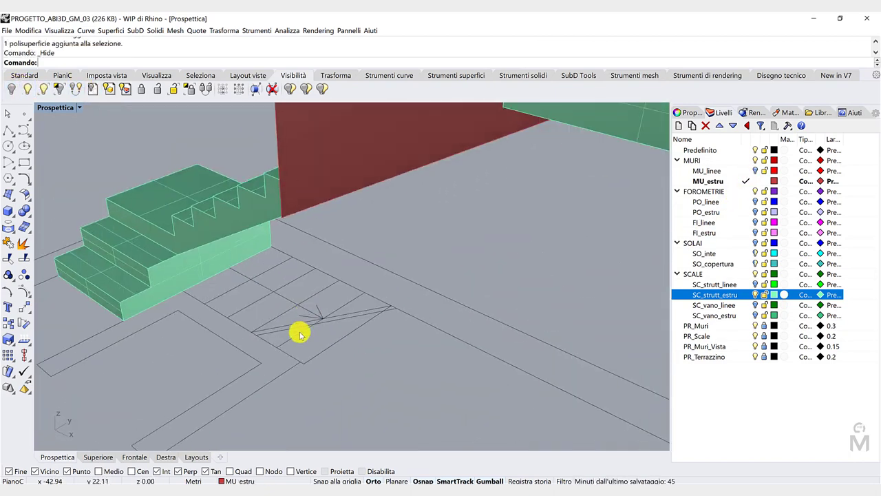
# Turn on MU_linee, make it current and draw a narrow rectangle across the stair plan's end, starting at the adjacent wall corner
pyautogui.click(756, 171)
pyautogui.click(737, 171)
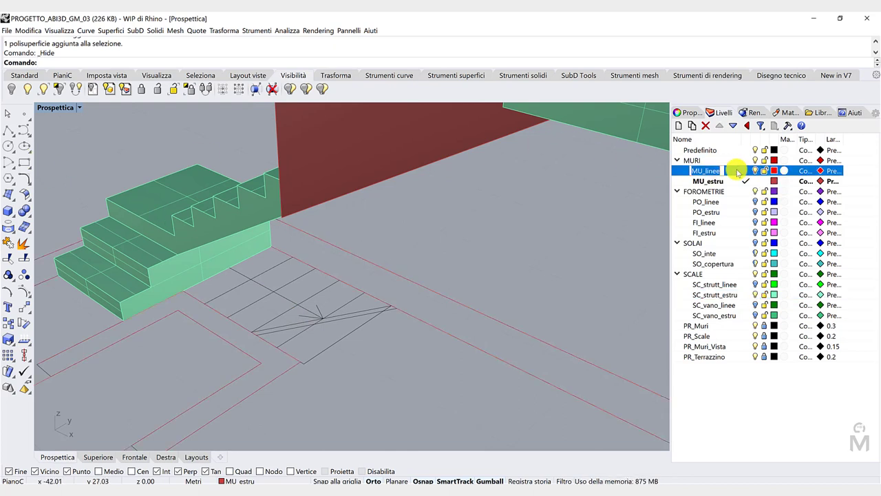
pyautogui.click(745, 171)
pyautogui.click(19, 147)
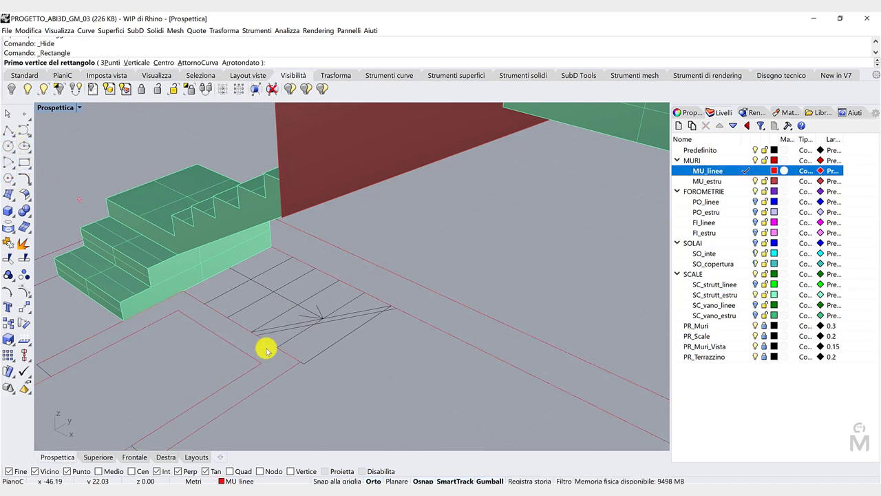
pyautogui.click(300, 362)
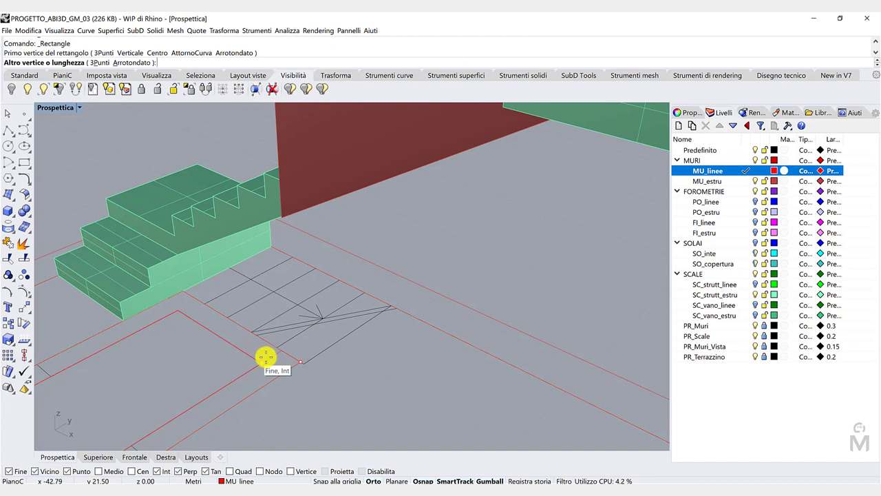
pyautogui.click(367, 296)
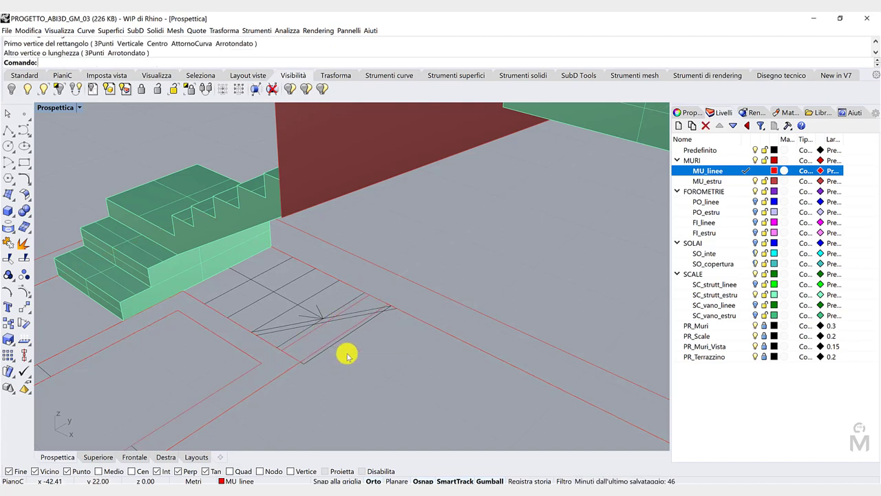
# Make MU_estru the current layer and extrude the narrow rectangle at the stair plan's end into a solid rising through the staircase
pyautogui.doubleClick(734, 183)
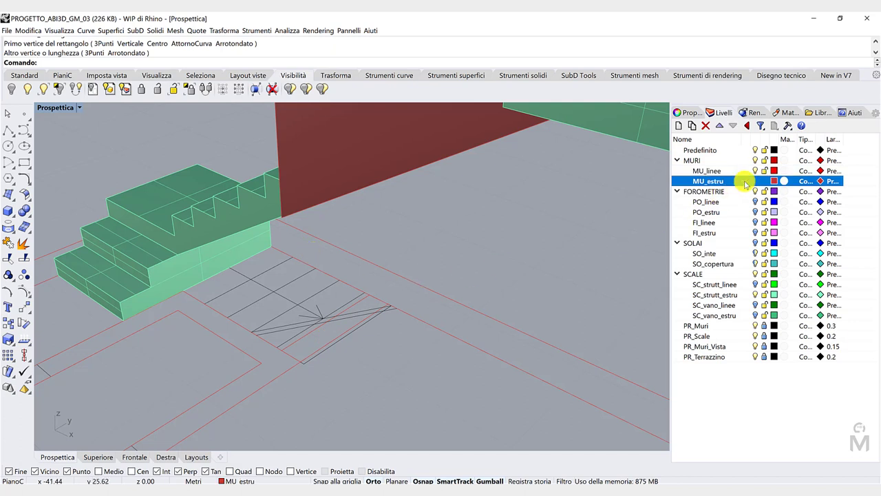
pyautogui.click(446, 76)
pyautogui.click(8, 259)
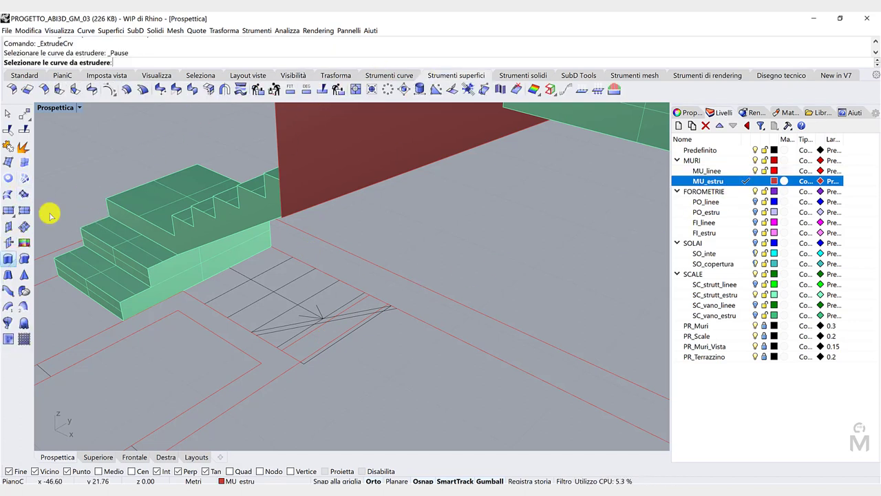
pyautogui.click(343, 333)
pyautogui.rightClick(343, 332)
pyautogui.moveTo(324, 226); pyautogui.dragTo(278, 173, button='right')
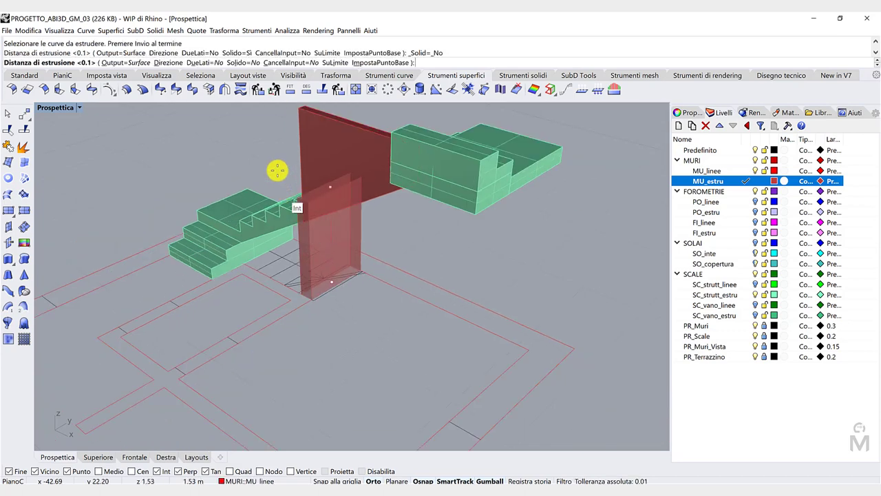
pyautogui.click(241, 63)
pyautogui.click(241, 63)
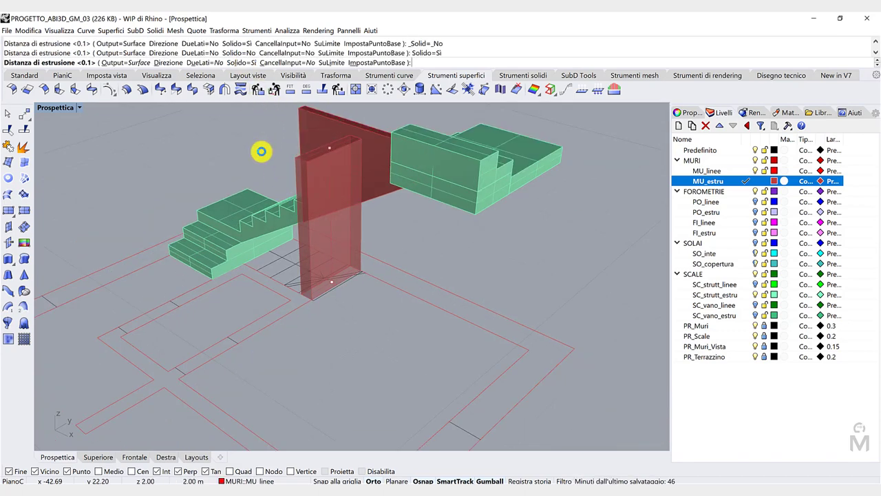
pyautogui.click(261, 150)
pyautogui.moveTo(395, 285); pyautogui.dragTo(520, 305, button='right')
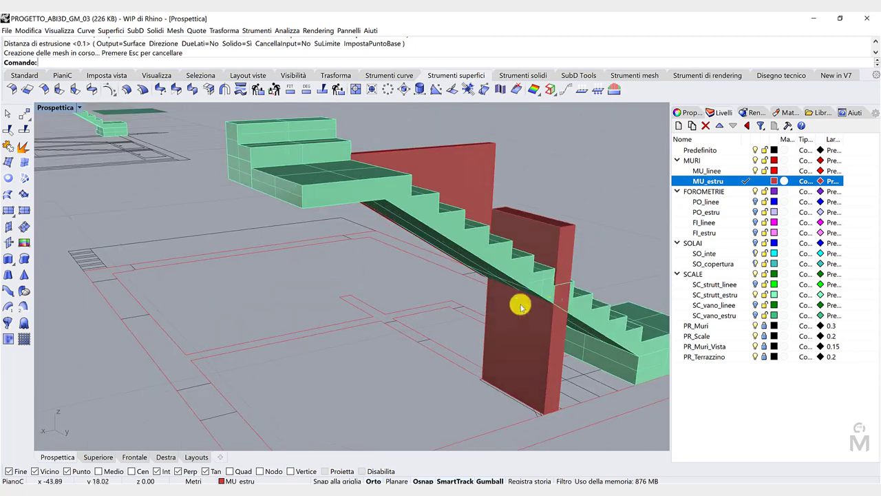
pyautogui.scroll(-5, 560, 312)
pyautogui.scroll(5, 641, 328)
pyautogui.click(434, 348)
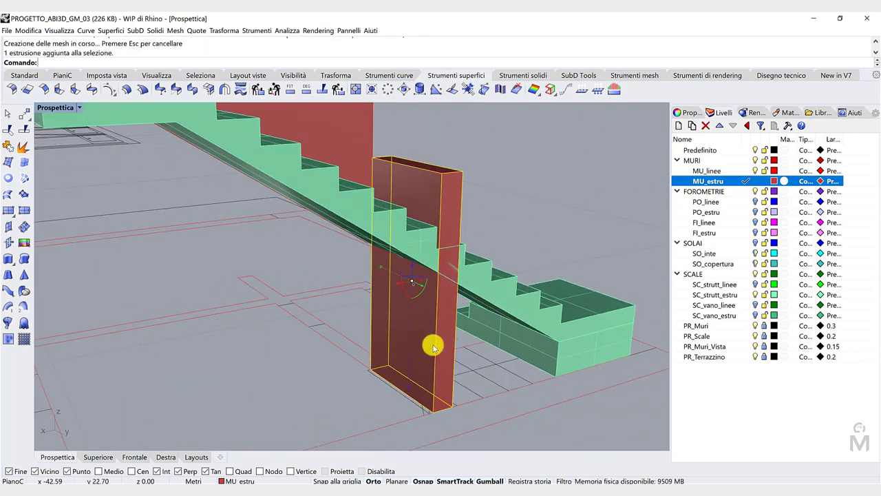
pyautogui.click(489, 220)
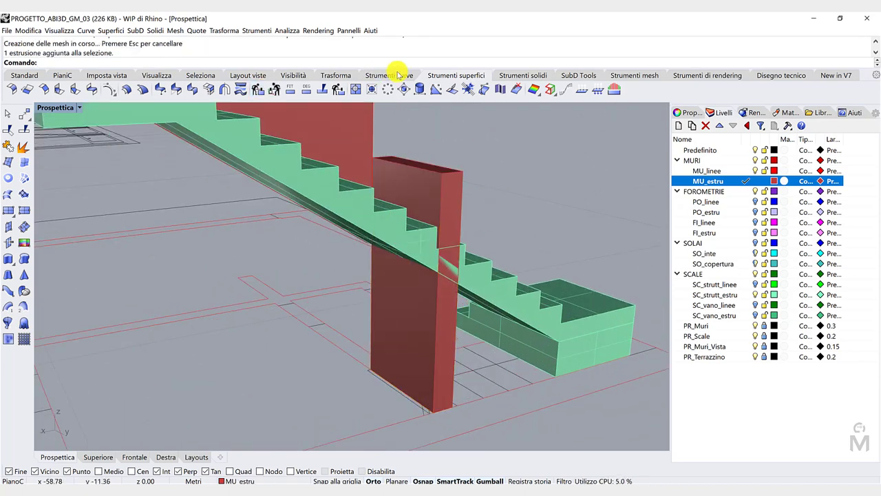
pyautogui.click(518, 75)
pyautogui.click(59, 92)
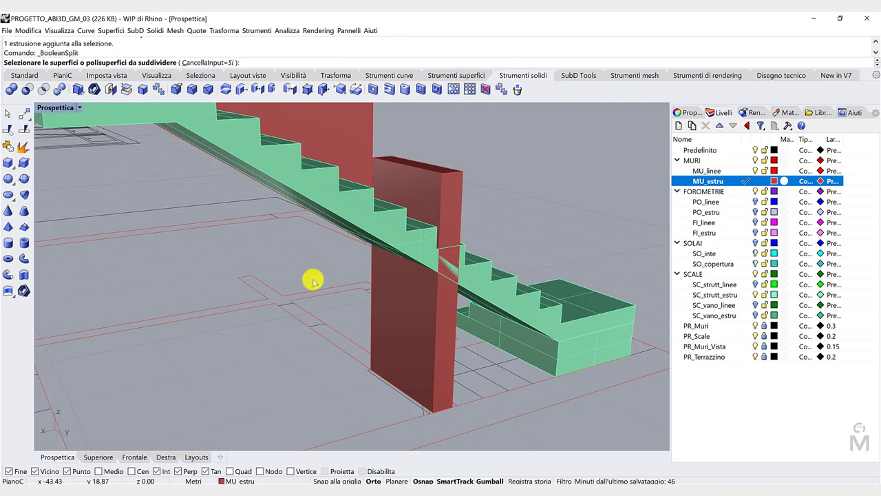
pyautogui.press('Escape')
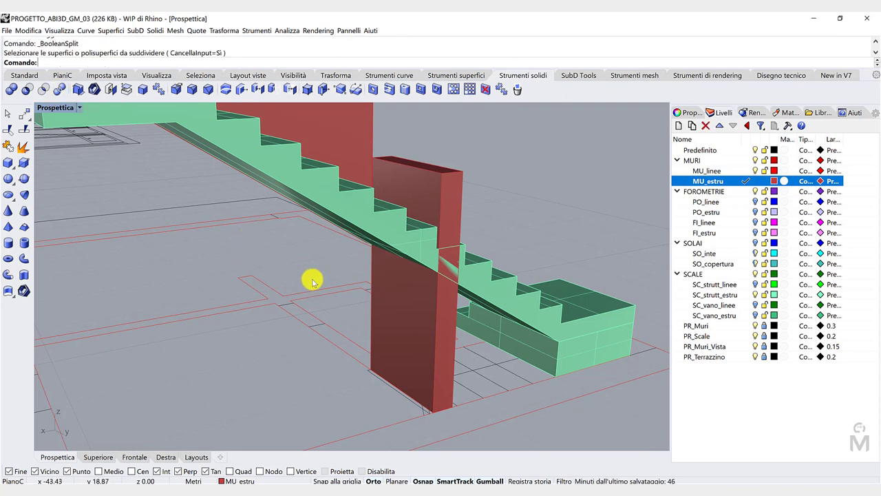
pyautogui.click(405, 314)
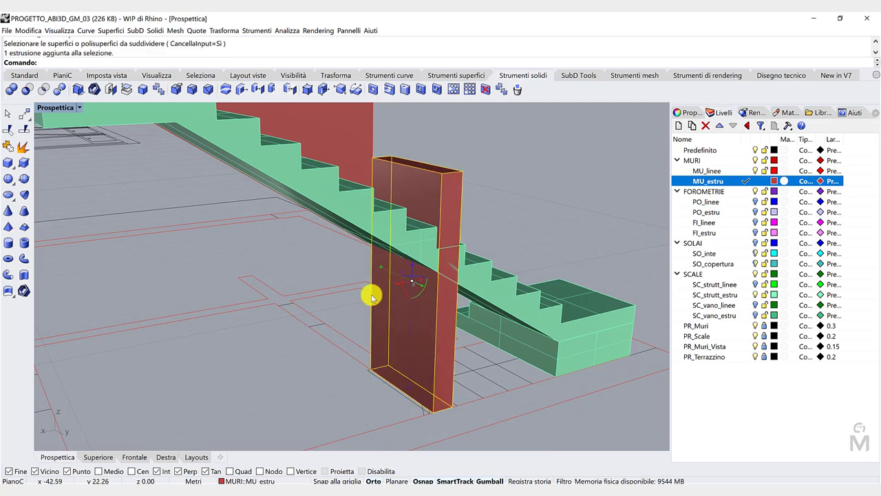
pyautogui.click(29, 90)
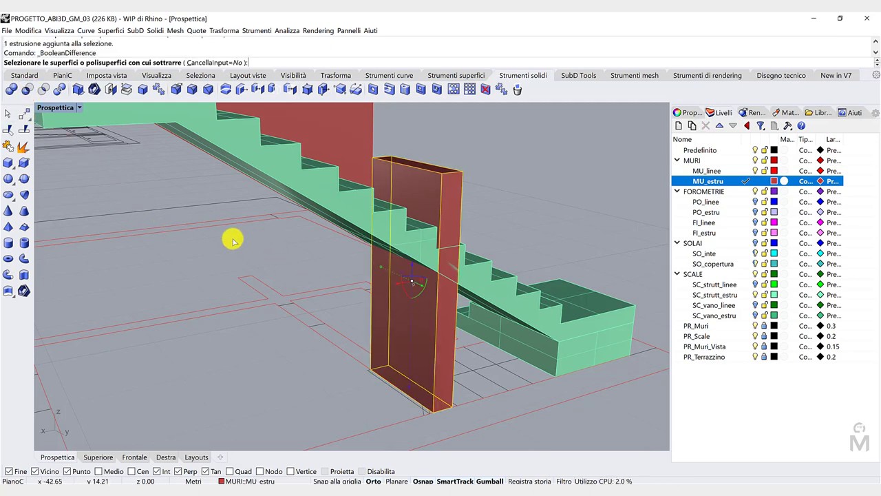
pyautogui.press('Escape')
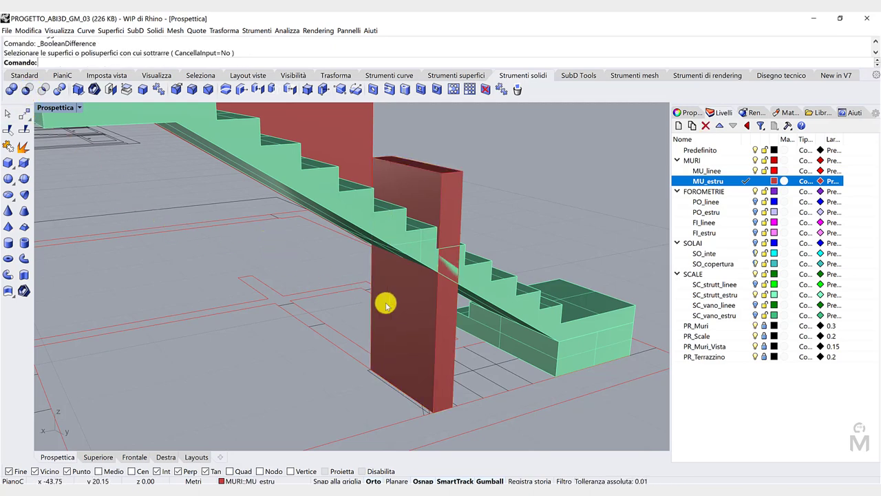
# Subtract the staircase from the new wall solid with a Boolean difference, keeping the staircase
pyautogui.click(26, 90)
pyautogui.click(387, 294)
pyautogui.press('Return')
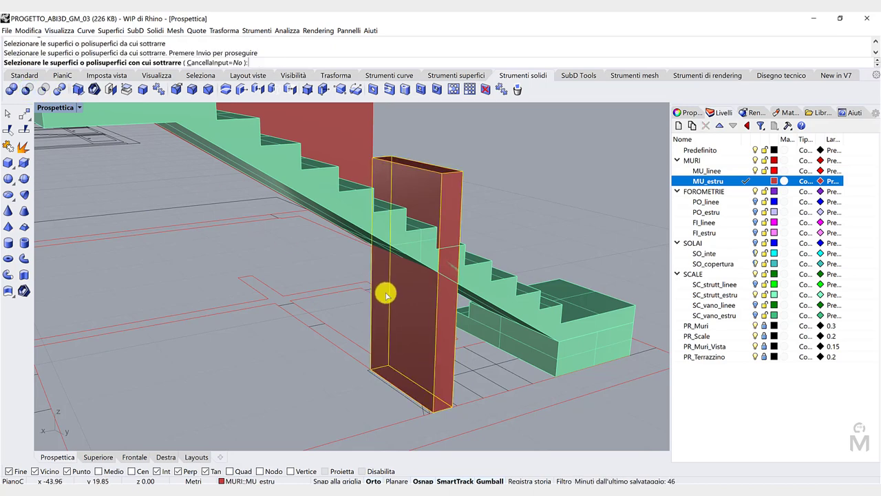
pyautogui.click(356, 220)
pyautogui.press('Return')
pyautogui.scroll(-2, 339, 259)
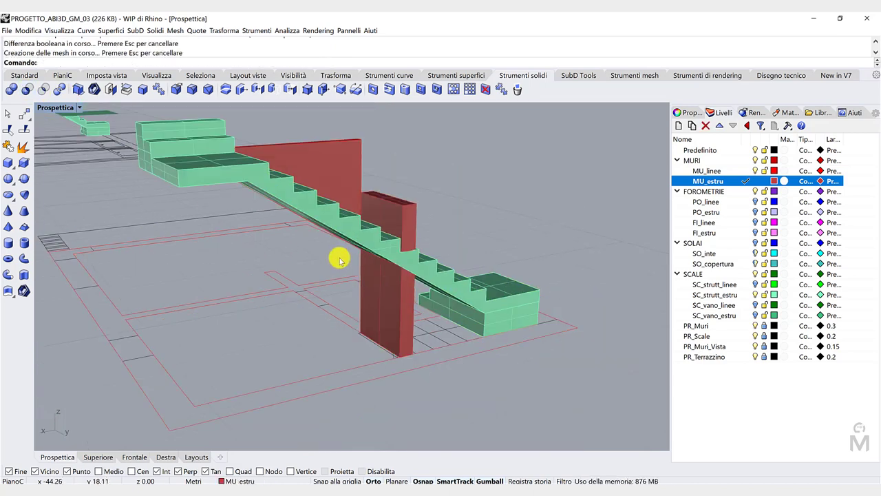
# Turn off the SC_strutt_estru layer and delete the wall piece left above the stairs
pyautogui.click(409, 216)
pyautogui.scroll(3, 434, 234)
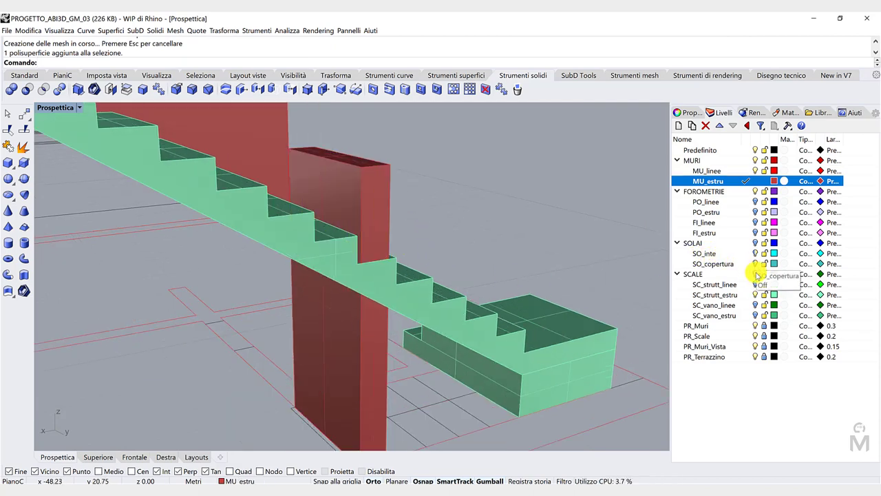
pyautogui.click(756, 295)
pyautogui.moveTo(467, 299); pyautogui.dragTo(388, 252, button='right')
pyautogui.click(350, 229)
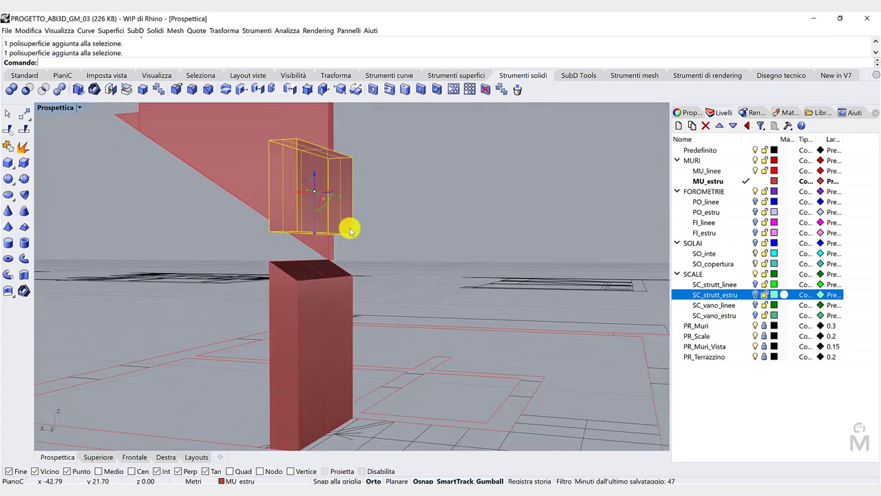
pyautogui.press('Delete')
pyautogui.scroll(-5, 437, 236)
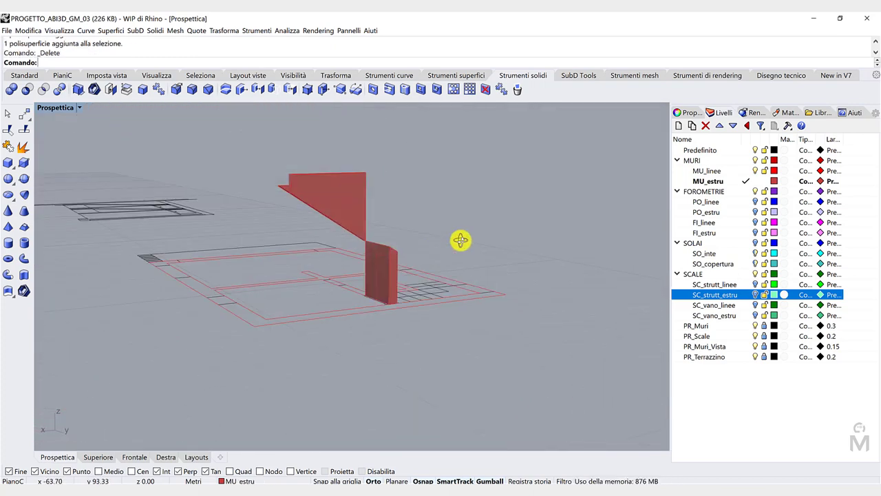
# Show the hidden house walls and examine the new wall within the stairwell
pyautogui.click(246, 76)
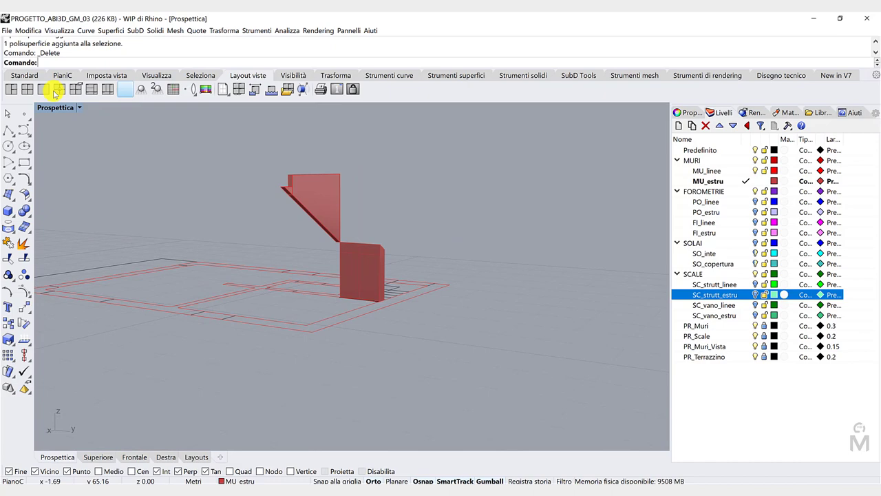
pyautogui.click(309, 76)
pyautogui.click(27, 89)
pyautogui.scroll(-3, 286, 176)
pyautogui.moveTo(285, 181); pyautogui.dragTo(339, 163, button='right')
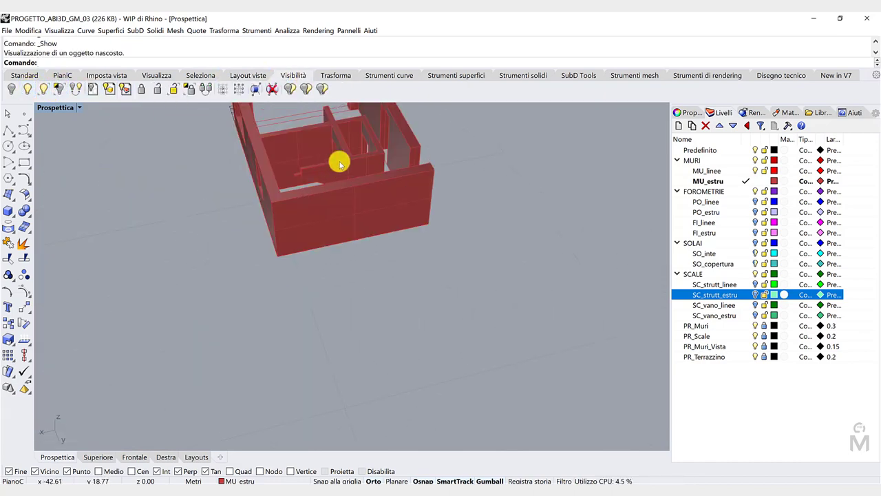
pyautogui.scroll(10, 340, 163)
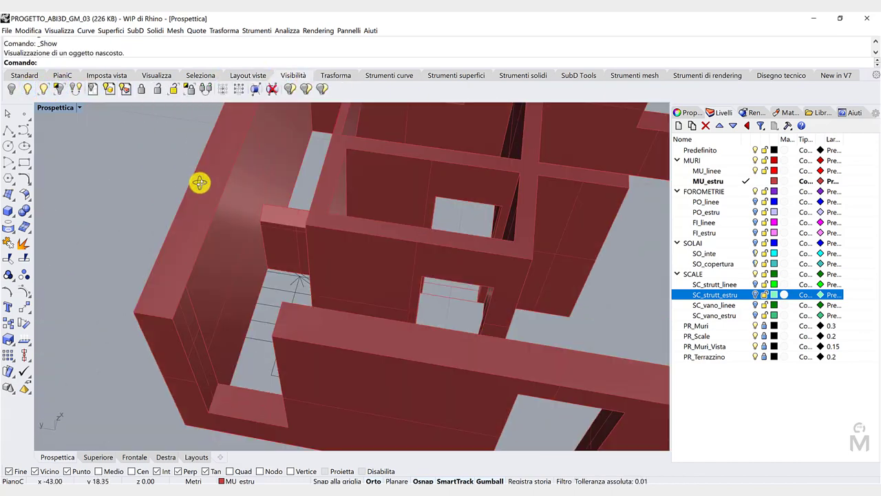
pyautogui.scroll(-5, 199, 182)
pyautogui.moveTo(315, 169)
pyautogui.mouseDown(button='right')
pyautogui.moveTo(340, 163)
pyautogui.moveTo(319, 179)
pyautogui.moveTo(300, 169)
pyautogui.mouseUp(button='right')
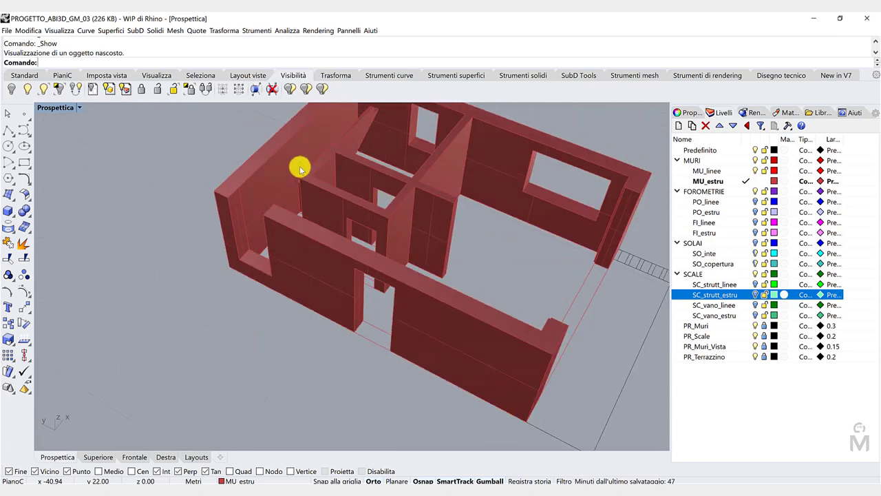
pyautogui.scroll(2, 300, 169)
# Turn SC_strutt_estru back on and check the stairs and walls from above and through the window opening
pyautogui.click(755, 295)
pyautogui.scroll(-5, 429, 149)
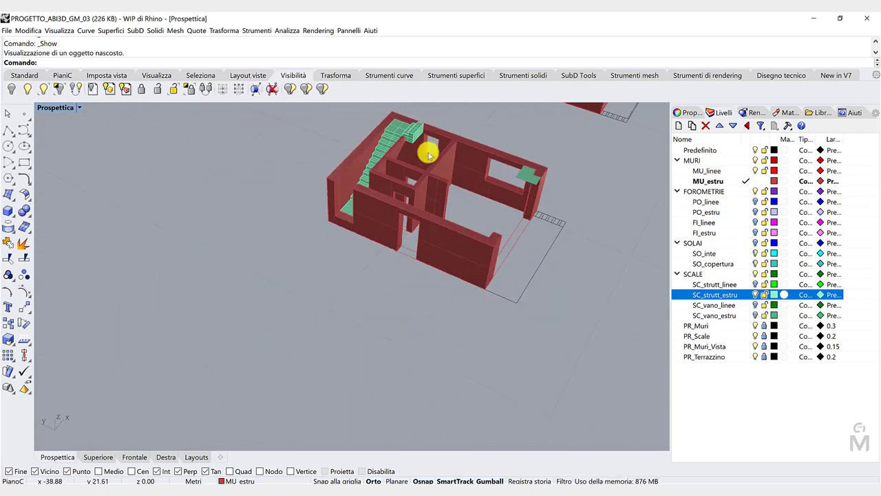
pyautogui.moveTo(429, 149); pyautogui.dragTo(427, 177, button='right')
pyautogui.scroll(4, 517, 249)
pyautogui.moveTo(518, 249); pyautogui.dragTo(369, 215, button='right')
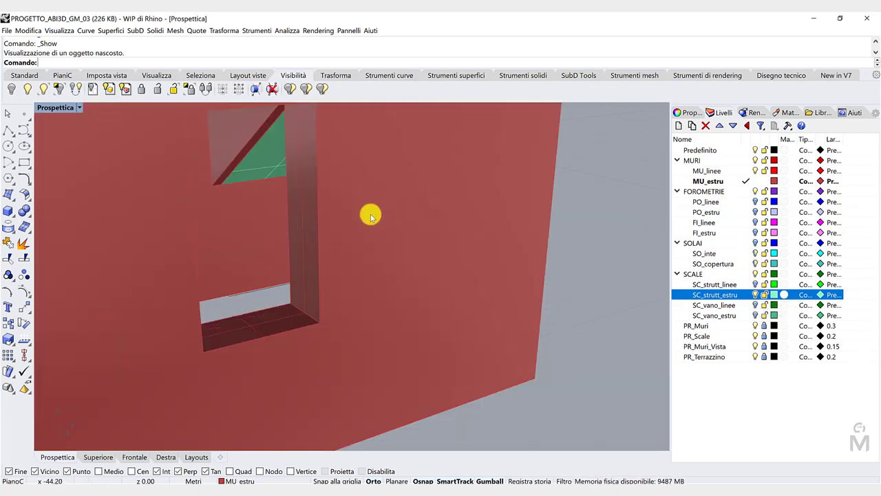
pyautogui.scroll(-3, 372, 213)
pyautogui.scroll(3, 299, 205)
pyautogui.scroll(-8, 270, 198)
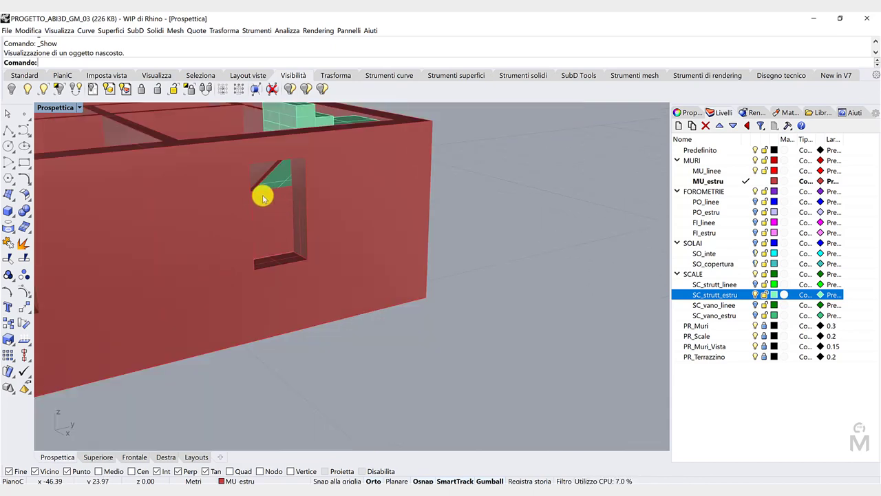
pyautogui.moveTo(261, 196); pyautogui.dragTo(529, 195, button='right')
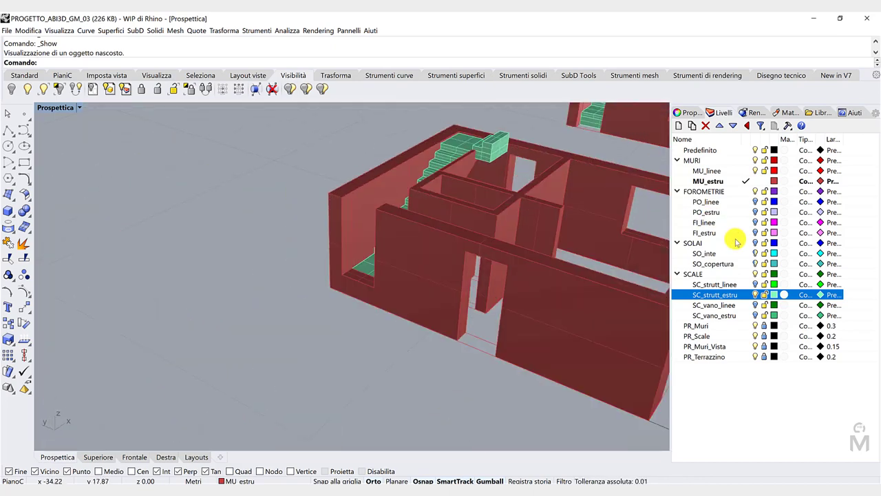
# Turn on the SOLAI and SO_inte layers and check the slabs around the stair openings
pyautogui.click(756, 253)
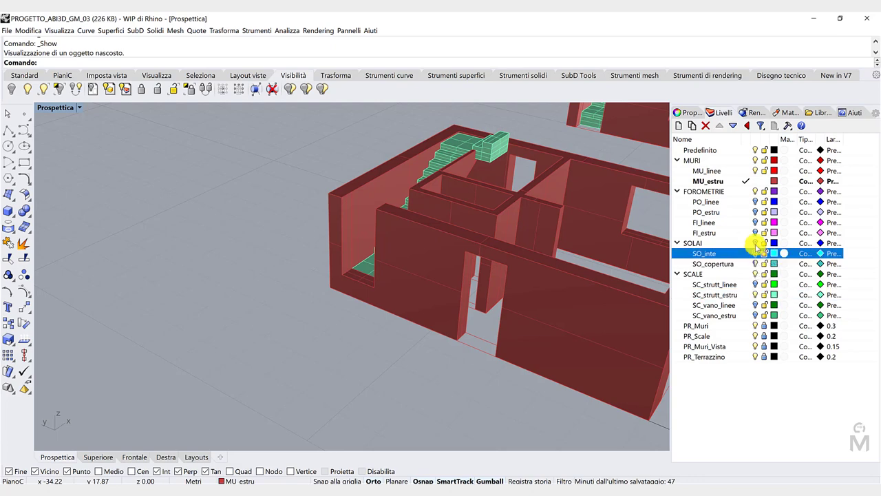
pyautogui.click(756, 243)
pyautogui.click(756, 254)
pyautogui.scroll(-8, 444, 200)
pyautogui.moveTo(469, 201); pyautogui.dragTo(483, 200, button='right')
pyautogui.scroll(10, 482, 200)
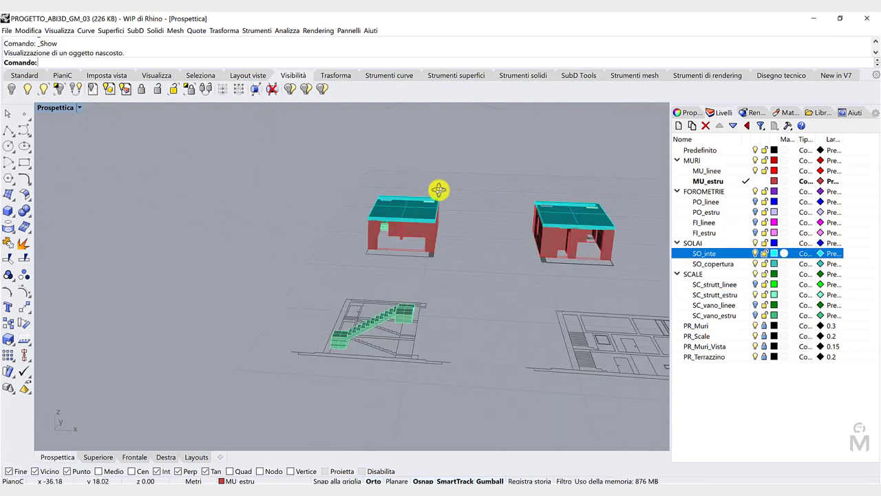
pyautogui.moveTo(584, 206); pyautogui.dragTo(290, 176, button='right')
pyautogui.scroll(5, 281, 167)
pyautogui.scroll(-4, 282, 167)
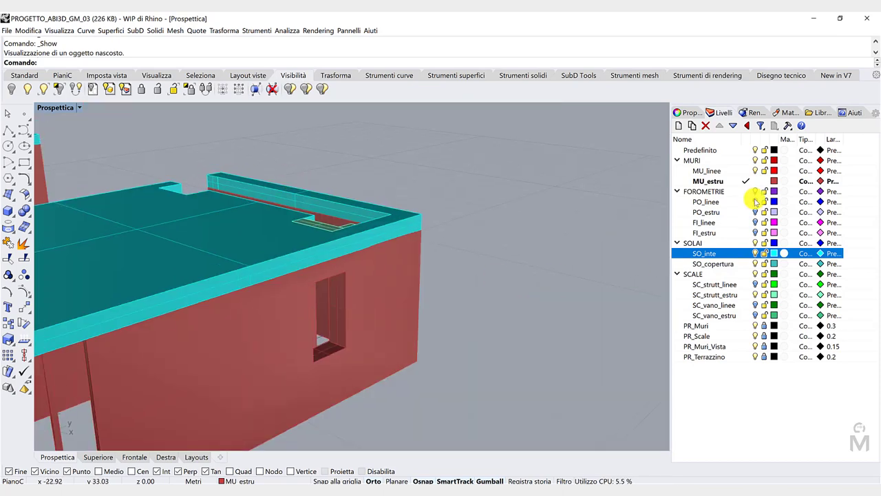
# Make SO_inte current, turn off MU_estru and examine how the upper landing meets the slab
pyautogui.click(746, 253)
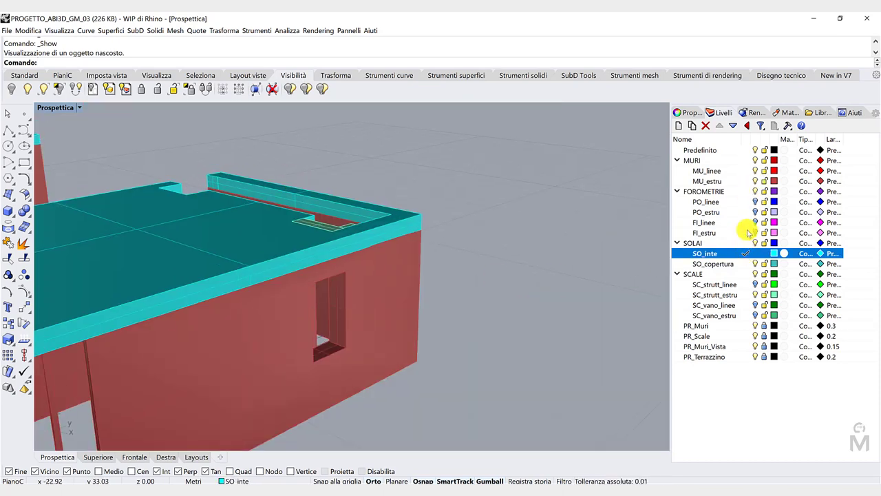
pyautogui.click(755, 181)
pyautogui.moveTo(376, 262); pyautogui.dragTo(378, 237, button='right')
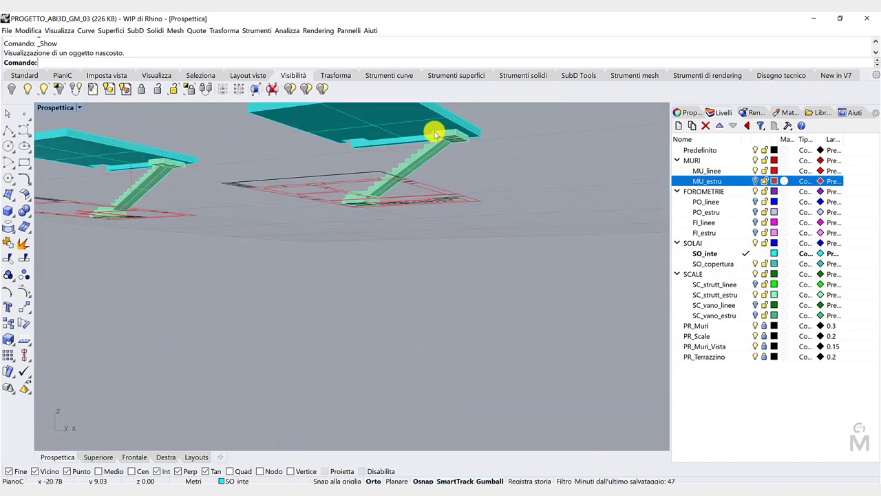
pyautogui.scroll(7, 434, 132)
pyautogui.moveTo(453, 172)
pyautogui.mouseDown(button='right')
pyautogui.moveTo(473, 185)
pyautogui.moveTo(466, 183)
pyautogui.mouseUp(button='right')
pyautogui.scroll(-8, 466, 182)
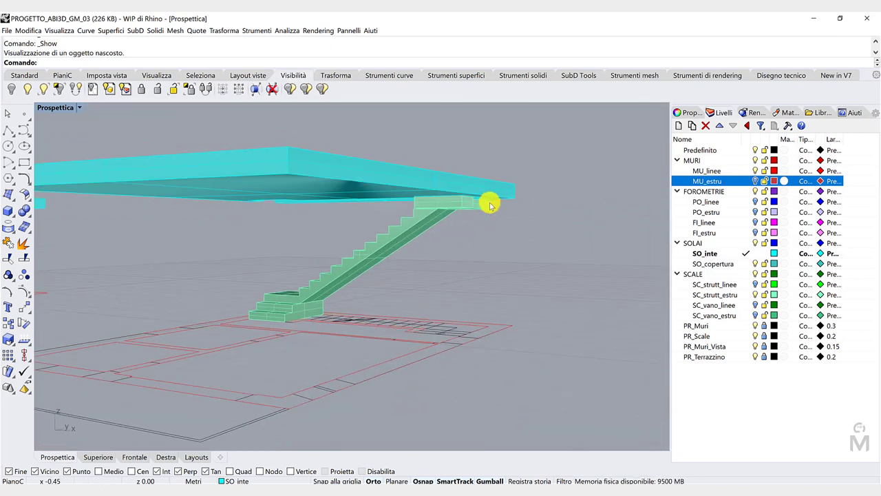
pyautogui.moveTo(482, 221); pyautogui.dragTo(496, 206, button='right')
# Turn MU_estru back on and inspect the stair openings and the lowest steps at the house entrance
pyautogui.click(755, 182)
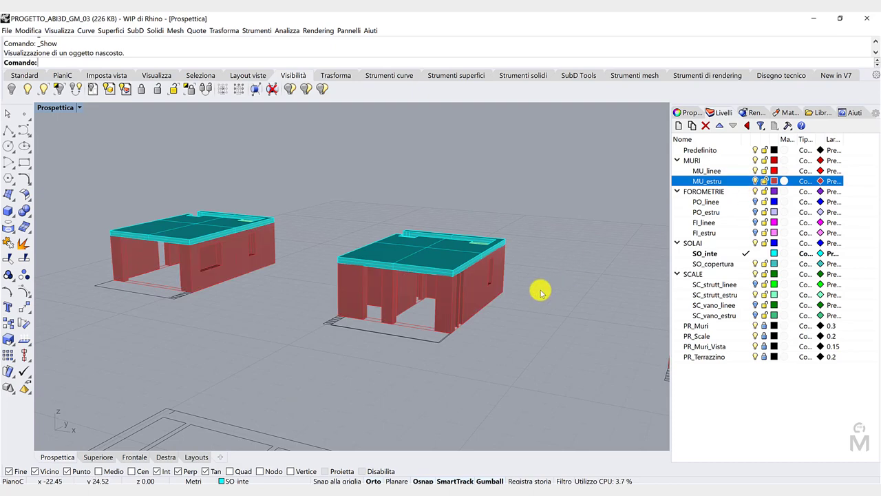
pyautogui.scroll(-2, 521, 283)
pyautogui.moveTo(486, 268)
pyautogui.mouseDown(button='right')
pyautogui.moveTo(429, 277)
pyautogui.moveTo(482, 268)
pyautogui.moveTo(478, 252)
pyautogui.moveTo(413, 262)
pyautogui.moveTo(486, 264)
pyautogui.moveTo(474, 270)
pyautogui.mouseUp(button='right')
pyautogui.scroll(2, 565, 232)
pyautogui.scroll(-4, 450, 290)
pyautogui.scroll(4, 467, 255)
pyautogui.scroll(-2, 449, 270)
pyautogui.scroll(8, 390, 254)
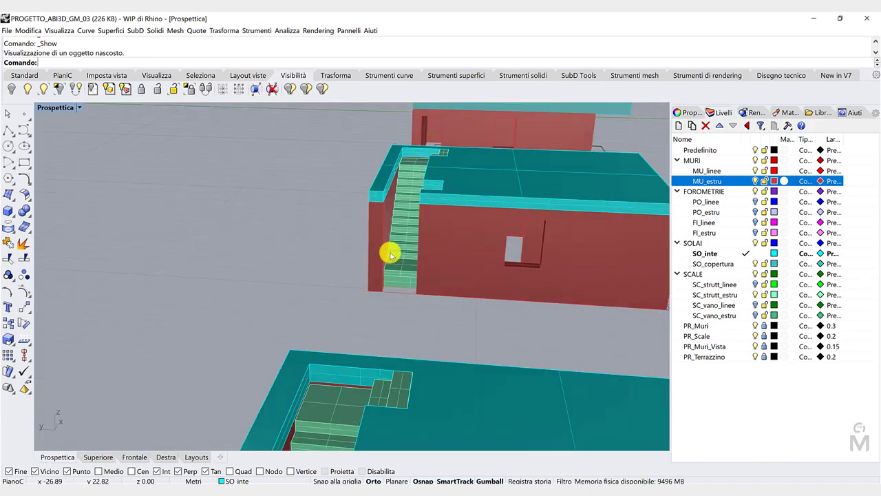
pyautogui.moveTo(416, 266); pyautogui.dragTo(456, 257, button='right')
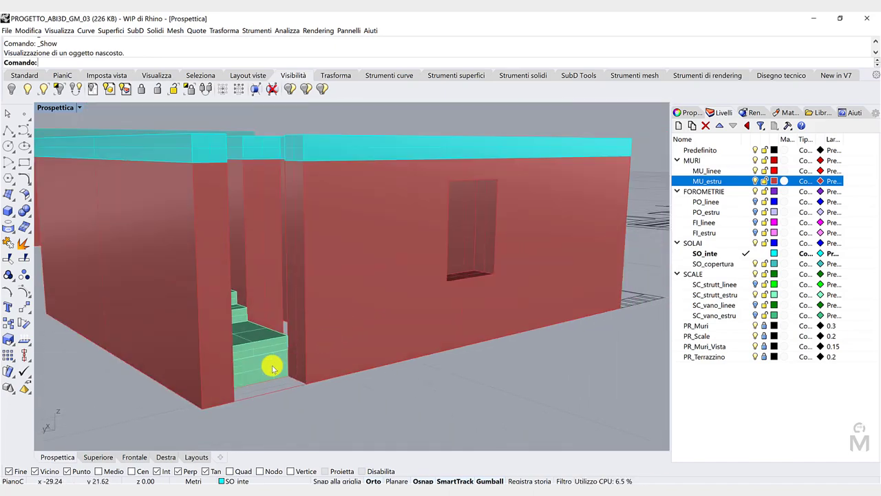
pyautogui.click(272, 365)
pyautogui.click(316, 413)
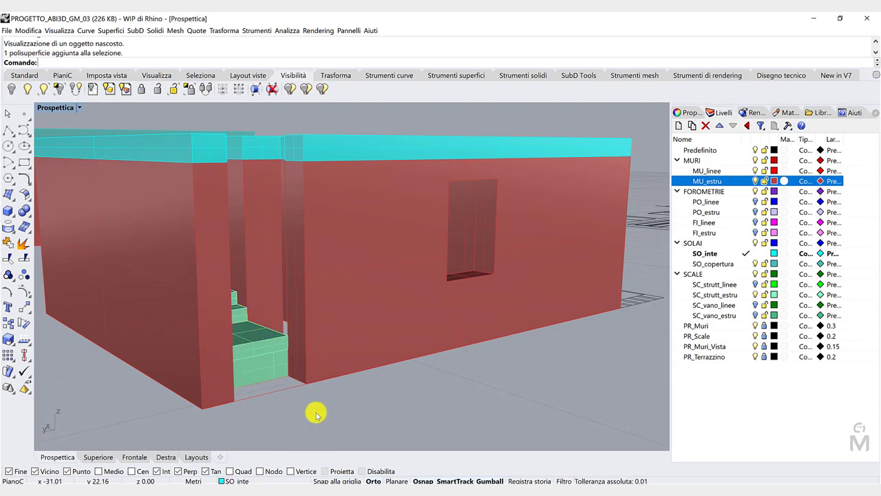
# Set the Frontale view to Ombreggiata display and bring the separate storeys side by side into view
pyautogui.scroll(-5, 327, 391)
pyautogui.moveTo(409, 362); pyautogui.dragTo(421, 362, button='right')
pyautogui.scroll(-4, 421, 362)
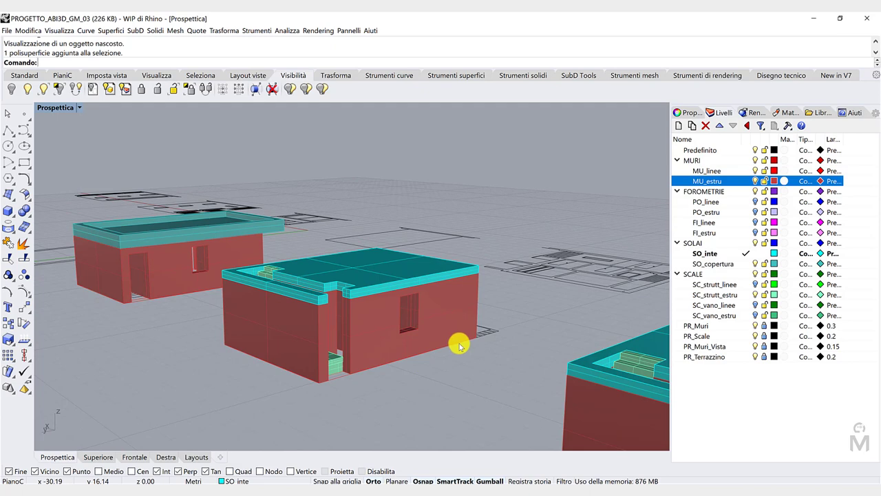
pyautogui.click(131, 457)
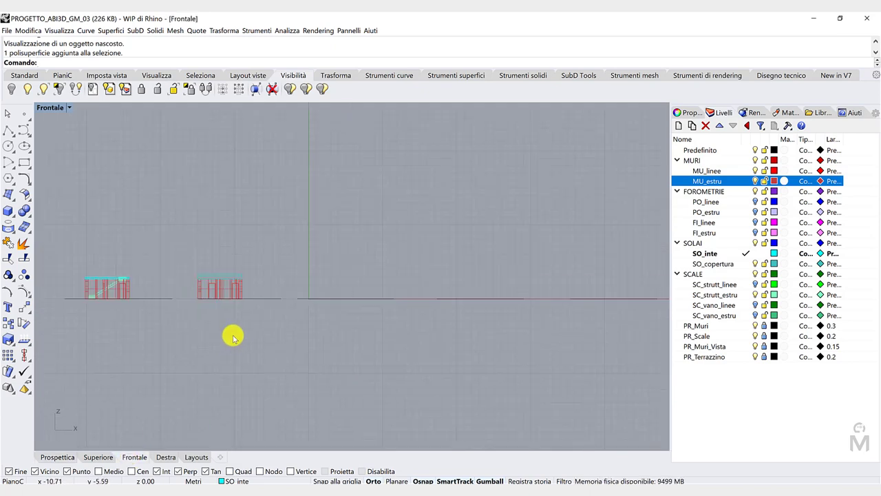
pyautogui.scroll(5, 207, 303)
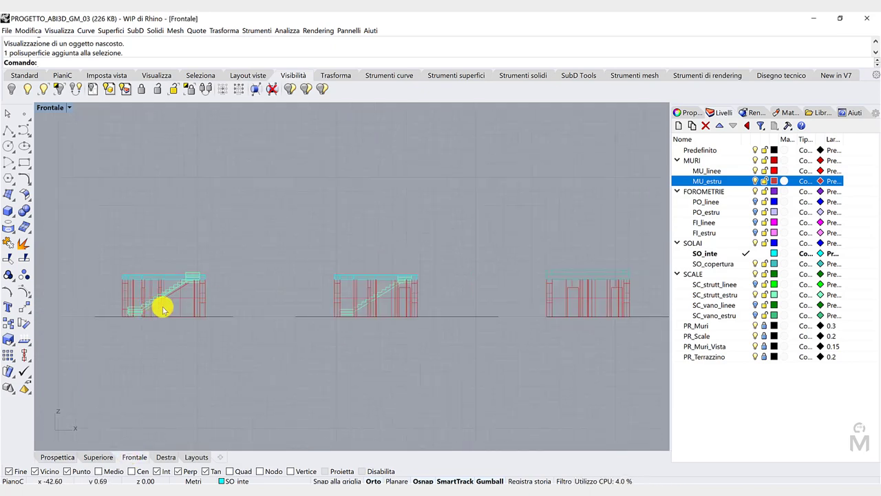
pyautogui.click(65, 108)
pyautogui.click(75, 151)
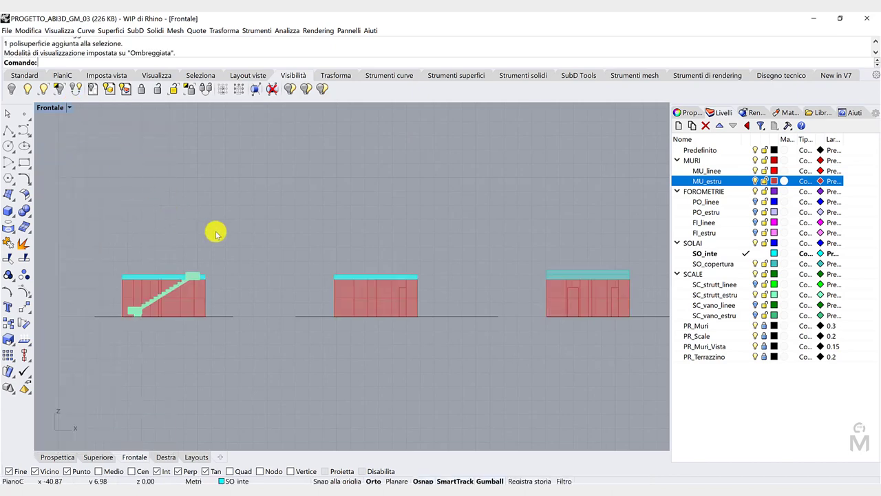
# Move the whole middle storey from its lower outer wall corner onto the matching upper slab corner of the ground floor
pyautogui.click(337, 267)
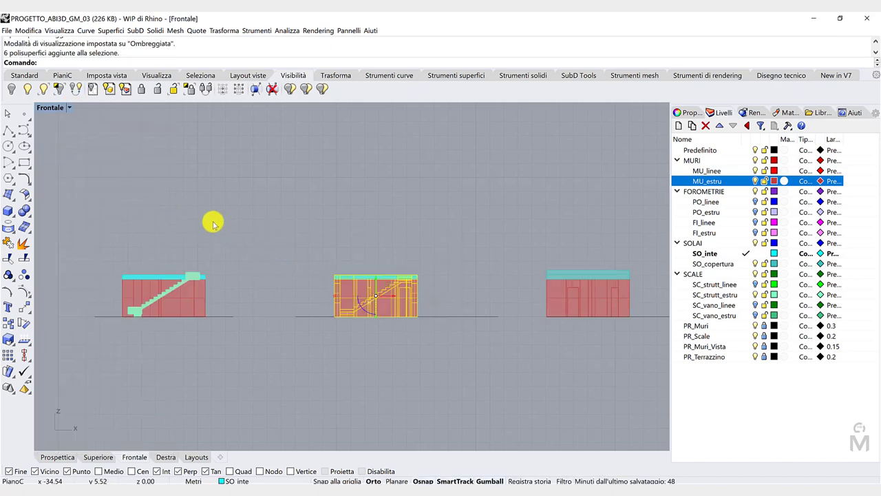
pyautogui.click(57, 457)
pyautogui.moveTo(317, 330); pyautogui.dragTo(256, 321, button='right')
pyautogui.moveTo(341, 340); pyautogui.dragTo(321, 338, button='right')
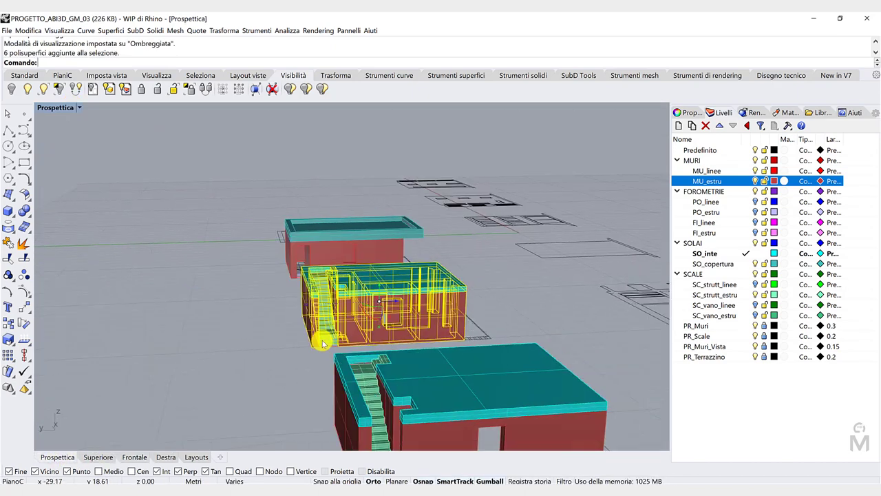
pyautogui.scroll(5, 321, 338)
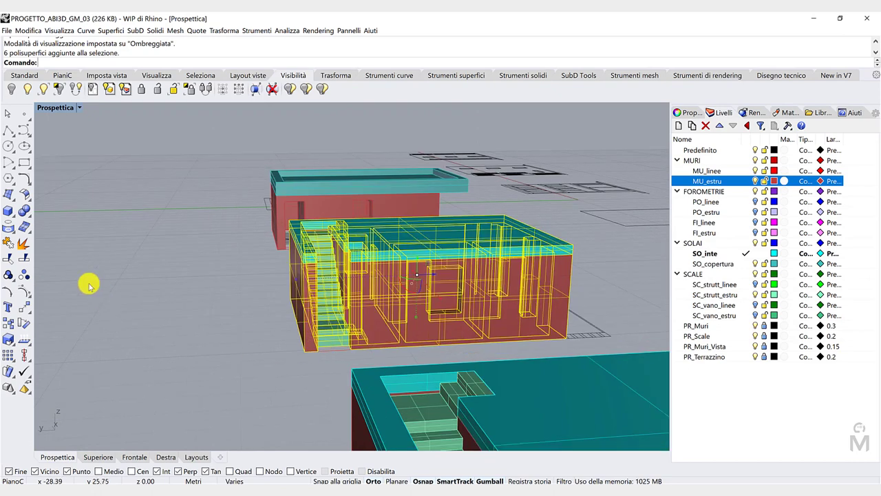
pyautogui.click(25, 307)
pyautogui.click(302, 351)
pyautogui.scroll(-3, 302, 348)
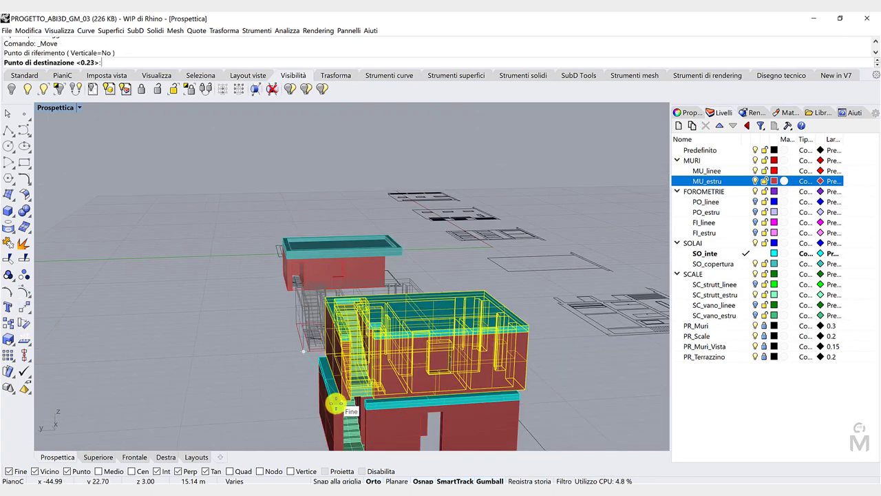
pyautogui.click(335, 407)
pyautogui.scroll(-3, 308, 363)
pyautogui.moveTo(309, 363); pyautogui.dragTo(191, 343, button='right')
pyautogui.click(165, 346)
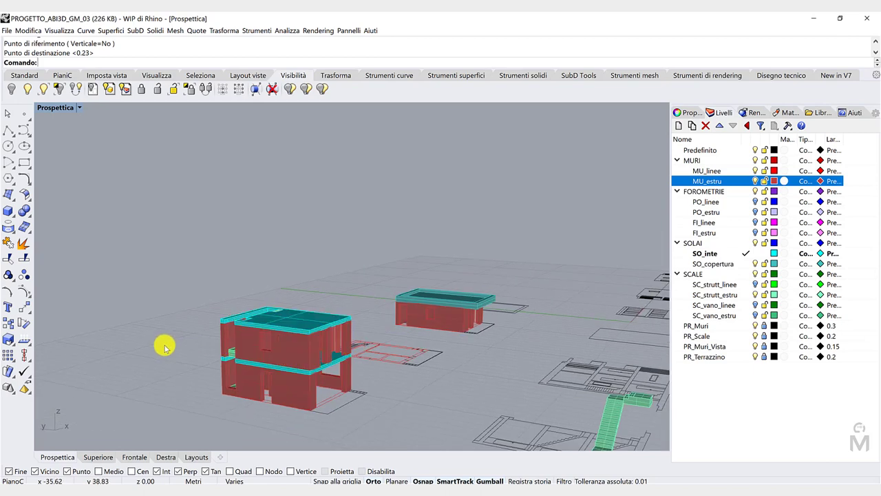
# Examine the two stacked storeys and the remaining roofed top storey from several angles
pyautogui.scroll(-1, 166, 346)
pyautogui.moveTo(240, 330); pyautogui.dragTo(299, 417, button='right')
pyautogui.scroll(3, 235, 348)
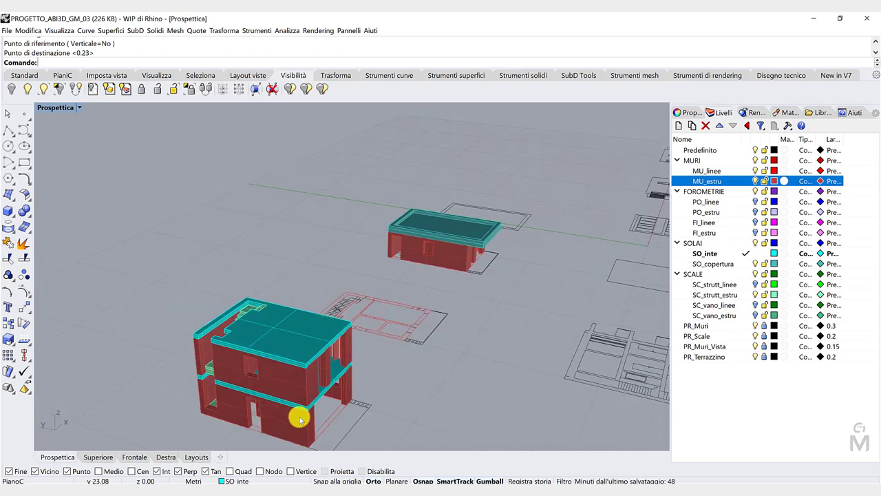
pyautogui.scroll(4, 299, 416)
pyautogui.scroll(-8, 327, 365)
pyautogui.scroll(7, 437, 281)
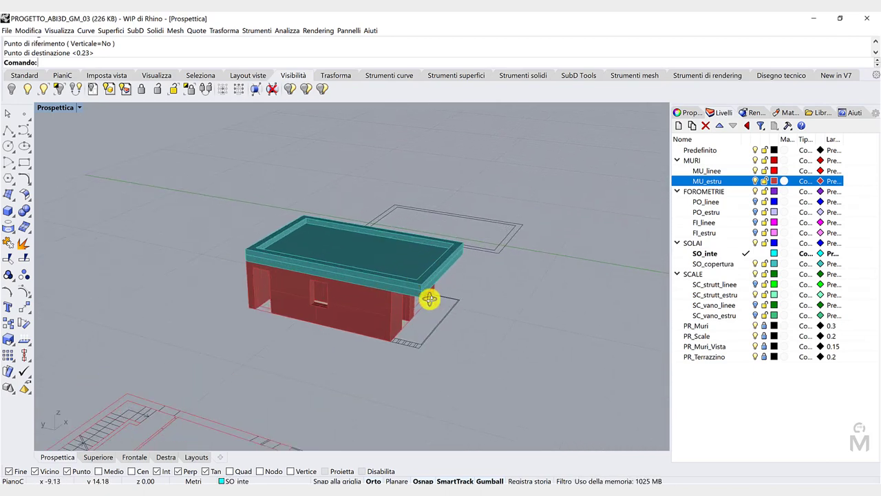
pyautogui.moveTo(429, 299); pyautogui.dragTo(393, 289, button='right')
pyautogui.scroll(-8, 393, 289)
pyautogui.scroll(8, 521, 335)
pyautogui.moveTo(521, 336); pyautogui.dragTo(477, 316, button='right')
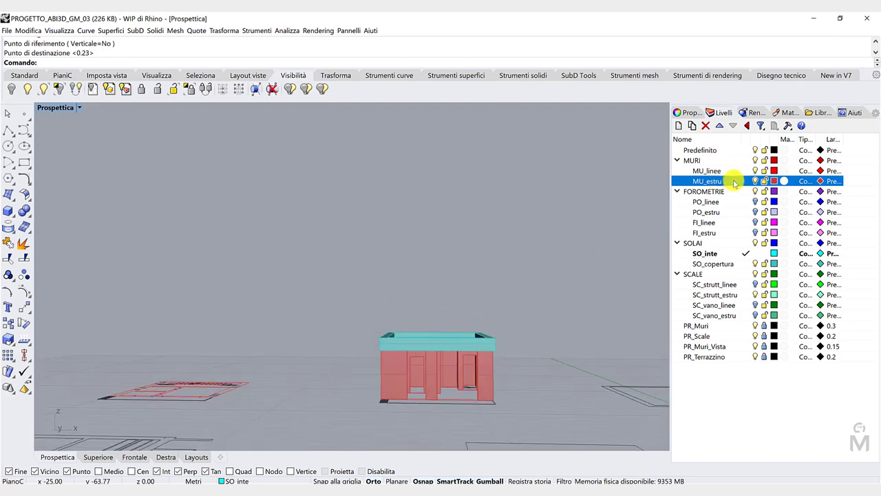
# Turn off MU_linee and move the top storey with its roof from its lower wall corner onto the middle storey's slab corner
pyautogui.click(752, 170)
pyautogui.moveTo(328, 328); pyautogui.dragTo(345, 340)
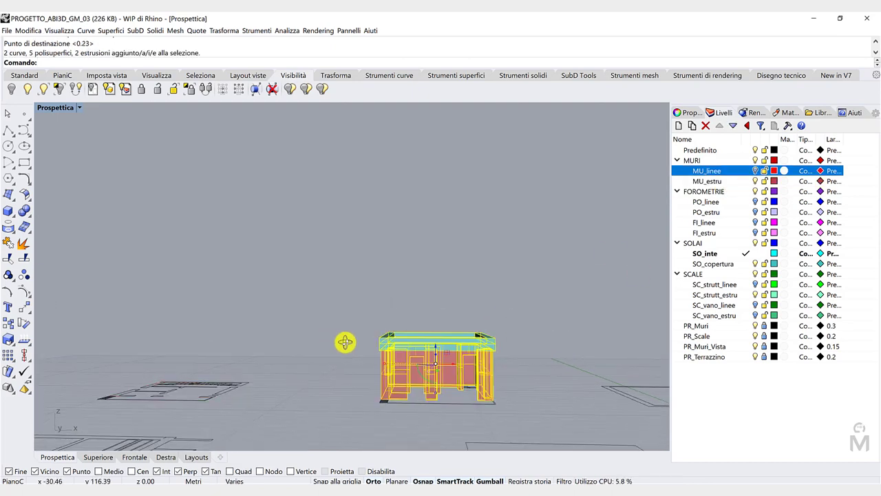
pyautogui.moveTo(344, 340); pyautogui.dragTo(321, 340, button='right')
pyautogui.scroll(3, 230, 307)
pyautogui.click(25, 307)
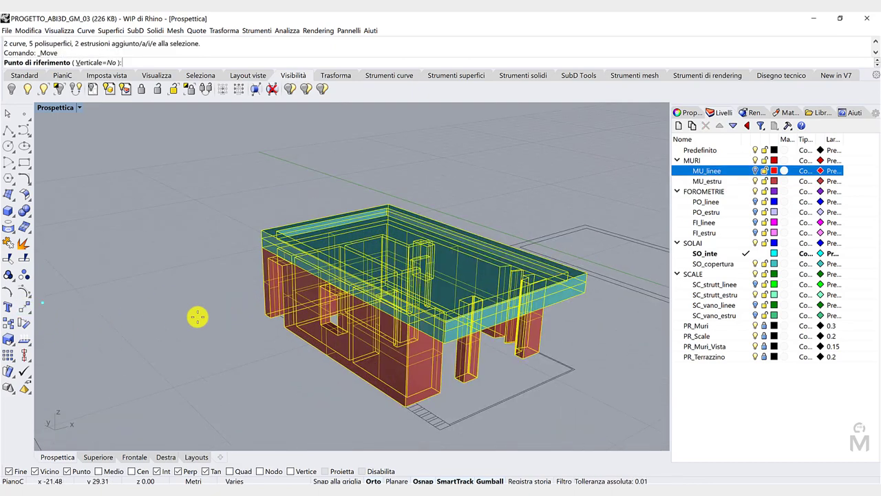
pyautogui.click(261, 314)
pyautogui.scroll(-5, 203, 301)
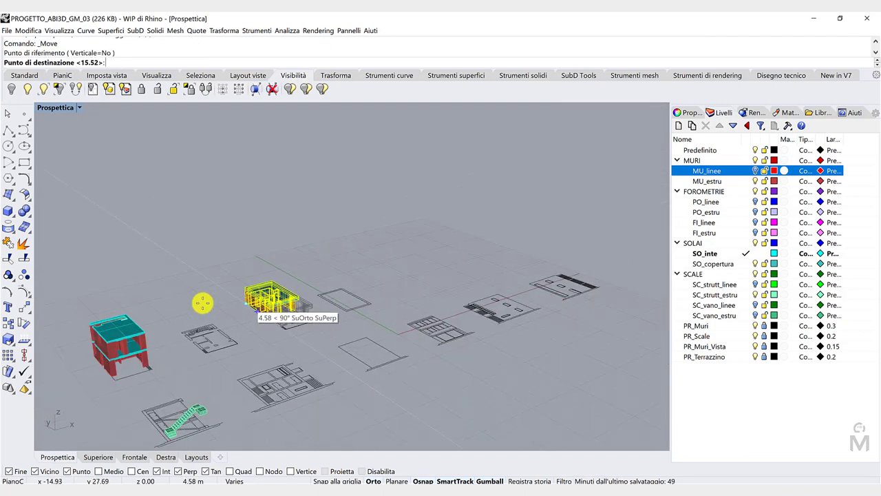
pyautogui.scroll(8, 73, 326)
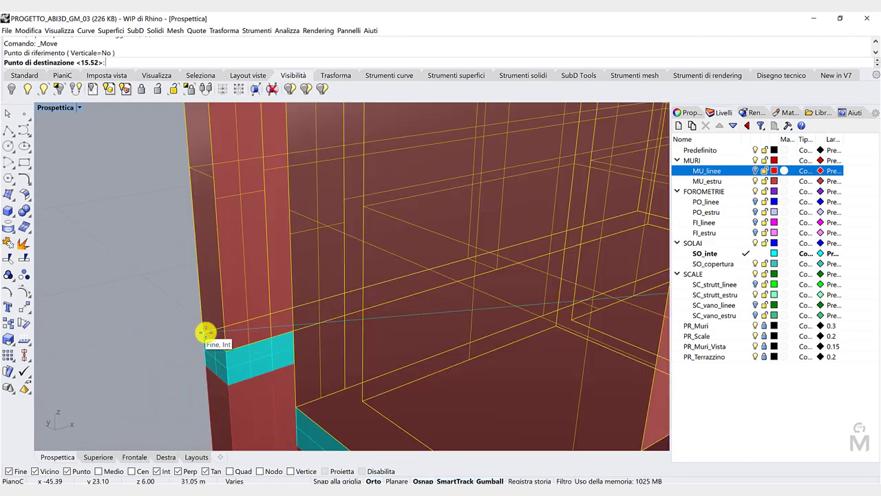
pyautogui.click(156, 307)
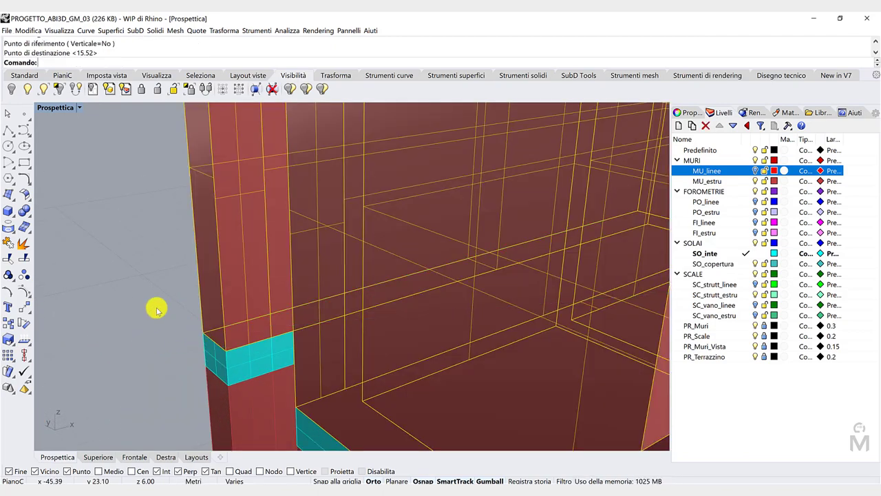
pyautogui.scroll(-8, 291, 309)
pyautogui.press('Escape')
# Inspect the assembled building from outside, then turn off MU_estru to examine the stacked slabs and staircases
pyautogui.moveTo(292, 317); pyautogui.dragTo(215, 286, button='right')
pyautogui.scroll(8, 223, 276)
pyautogui.scroll(-4, 214, 286)
pyautogui.scroll(4, 179, 312)
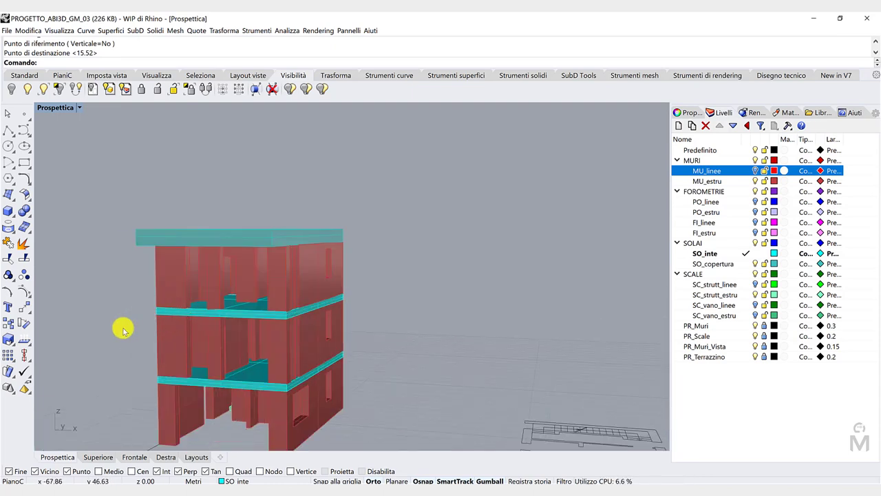
pyautogui.moveTo(123, 328); pyautogui.dragTo(328, 356, button='right')
pyautogui.click(753, 182)
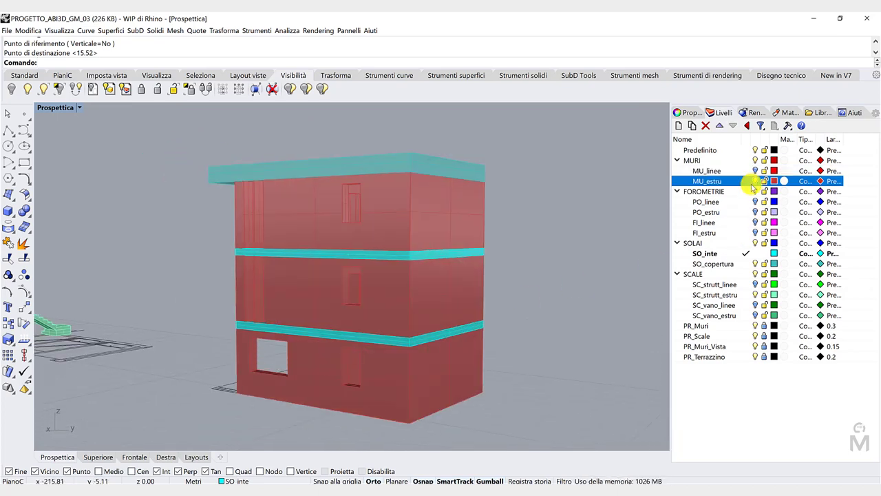
pyautogui.click(755, 181)
pyautogui.moveTo(486, 289); pyautogui.dragTo(475, 346, button='right')
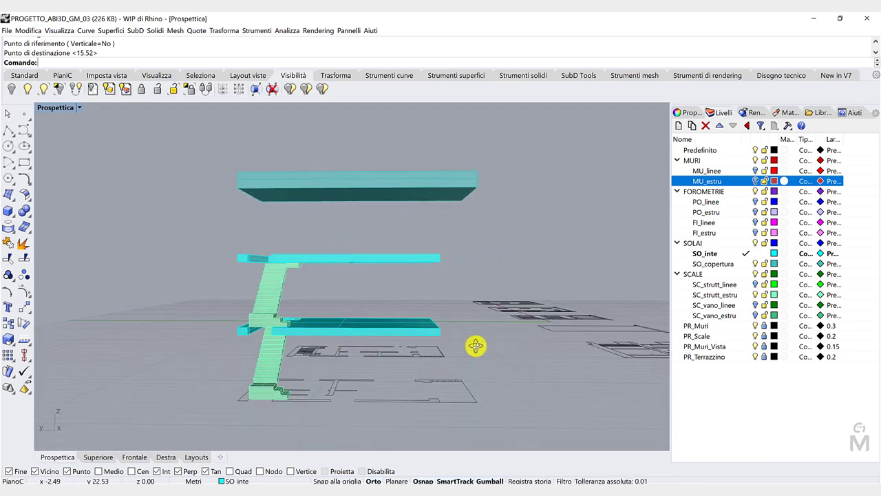
# Turn MU_estru back on and check the complete three-storey building from outside and above
pyautogui.click(756, 181)
pyautogui.moveTo(423, 345); pyautogui.dragTo(389, 324, button='right')
pyautogui.scroll(3, 404, 401)
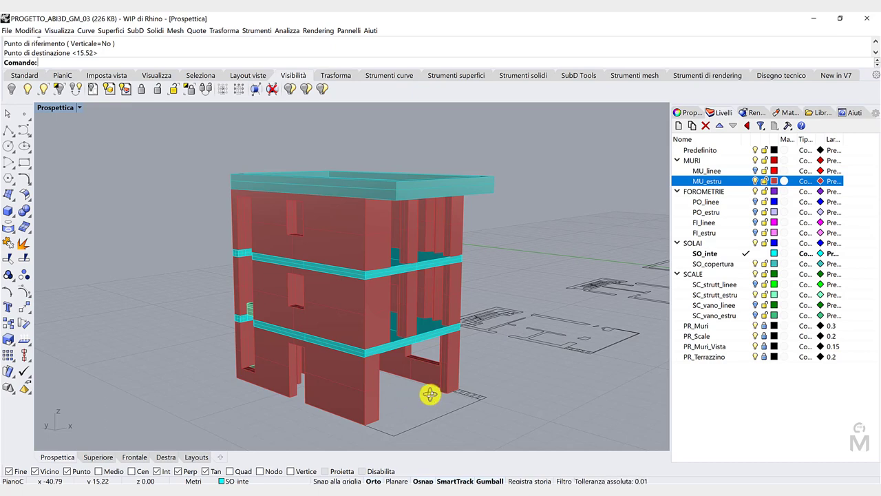
pyautogui.moveTo(429, 394)
pyautogui.mouseDown(button='right')
pyautogui.moveTo(386, 392)
pyautogui.moveTo(382, 404)
pyautogui.moveTo(398, 410)
pyautogui.mouseUp(button='right')
pyautogui.scroll(-2, 399, 412)
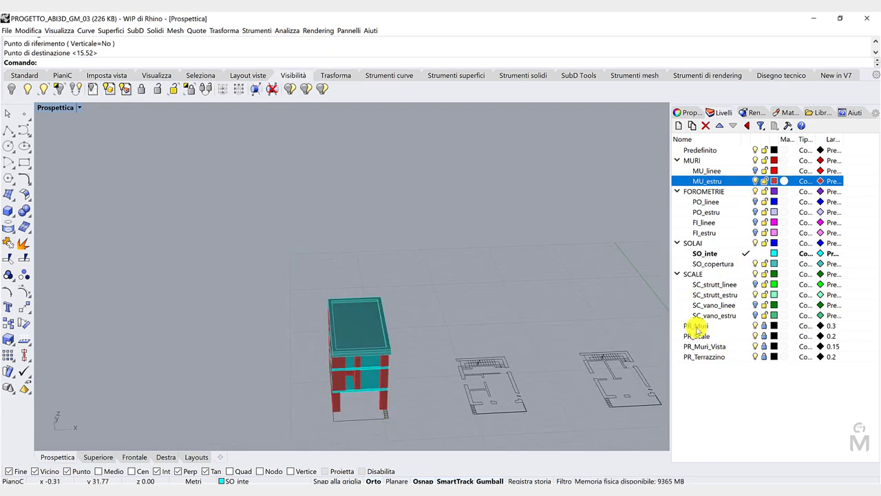
# Create a BASAMENTO layer after the SCALE group, with the sublayers BA_linee and BA_estru
pyautogui.click(696, 275)
pyautogui.click(678, 126)
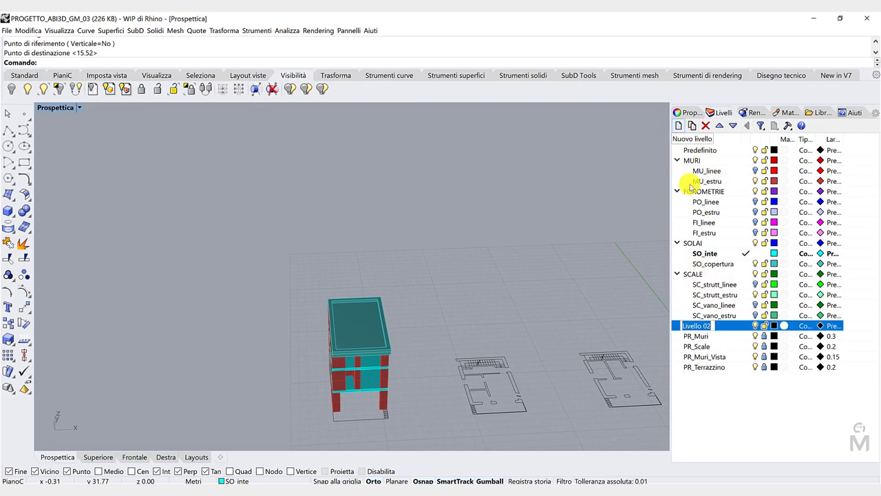
pyautogui.click(730, 406)
pyautogui.click(719, 329)
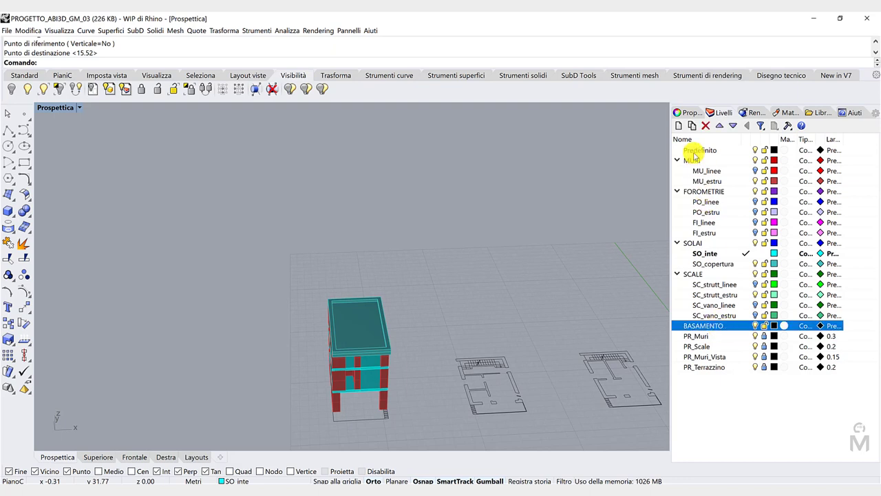
pyautogui.click(692, 126)
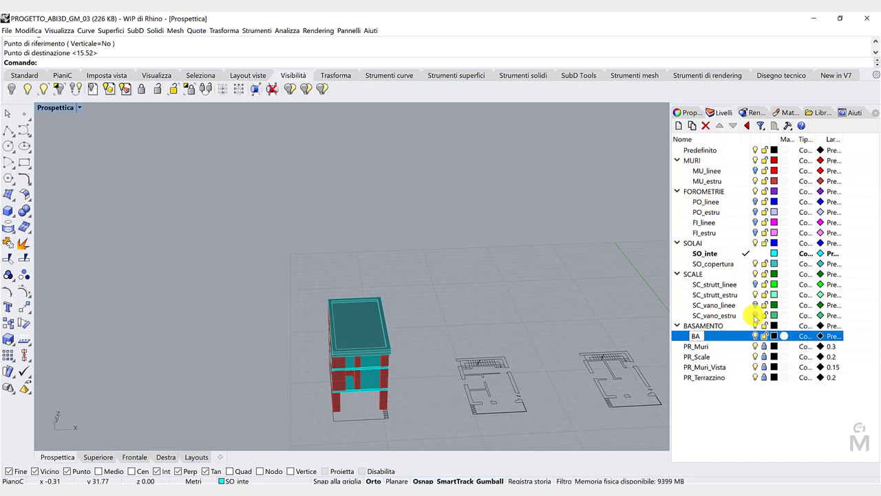
pyautogui.click(679, 125)
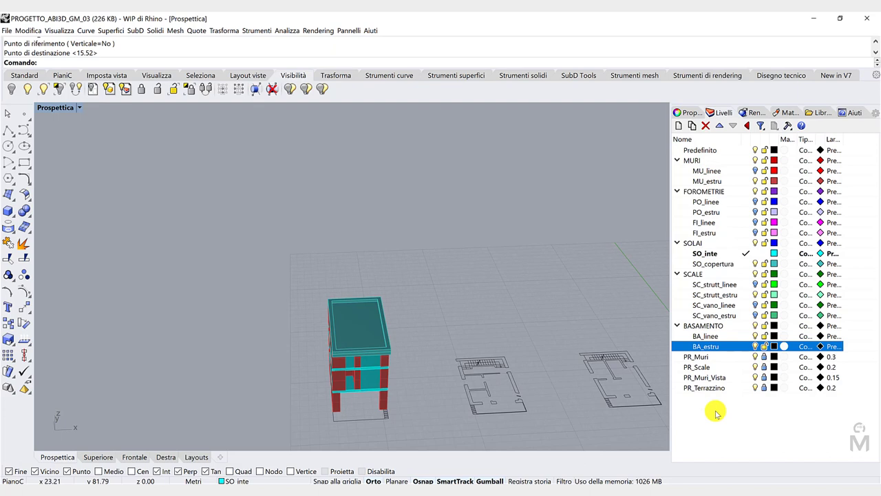
# Make BA_linee the current layer and turn off the MURI, FOROMETRIE, SOLAI and SCALE layers
pyautogui.scroll(-1, 503, 391)
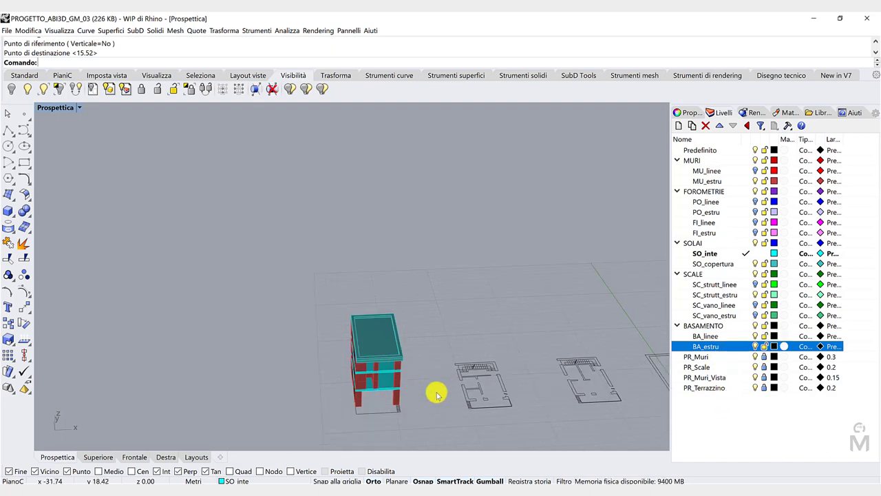
pyautogui.scroll(5, 417, 419)
pyautogui.scroll(-2, 410, 377)
pyautogui.doubleClick(743, 336)
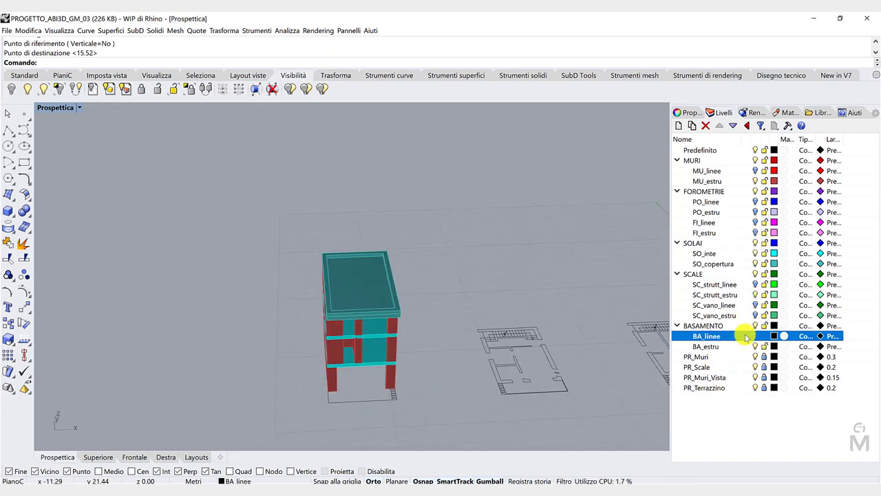
pyautogui.click(756, 160)
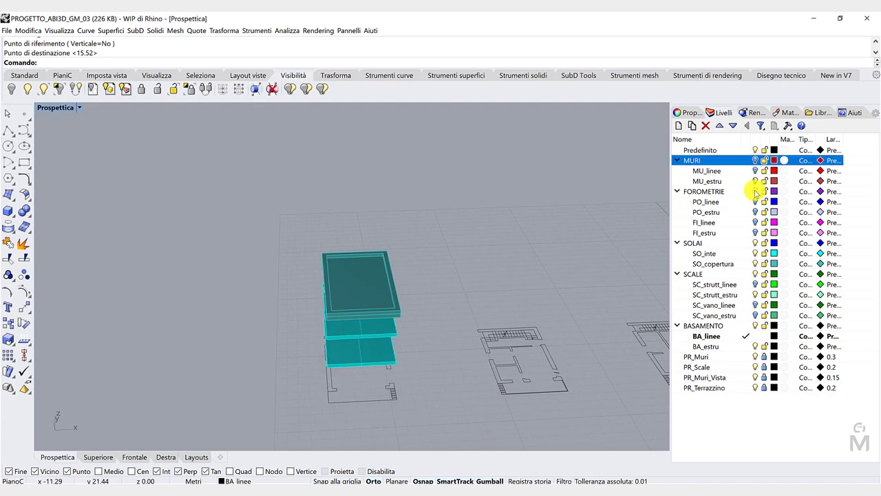
pyautogui.click(755, 192)
pyautogui.click(756, 243)
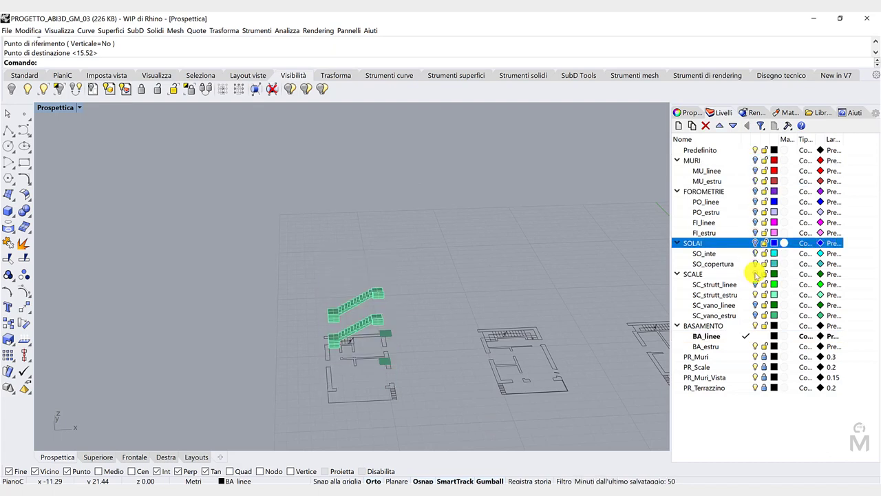
pyautogui.click(756, 274)
# Draw a rectangle around the outer perimeter of the ground-floor plan, from the stair-side corner to the diagonally opposite corner
pyautogui.scroll(-3, 364, 319)
pyautogui.scroll(4, 368, 343)
pyautogui.moveTo(365, 319); pyautogui.dragTo(358, 352, button='right')
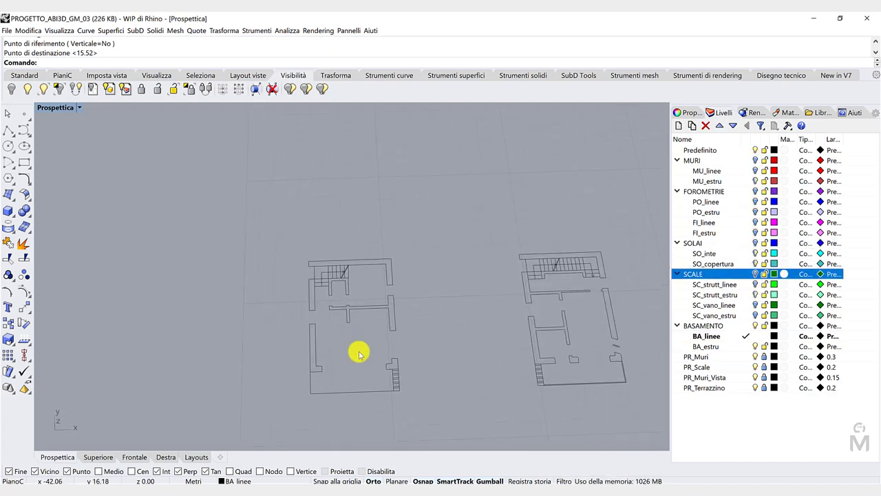
pyautogui.scroll(2, 352, 352)
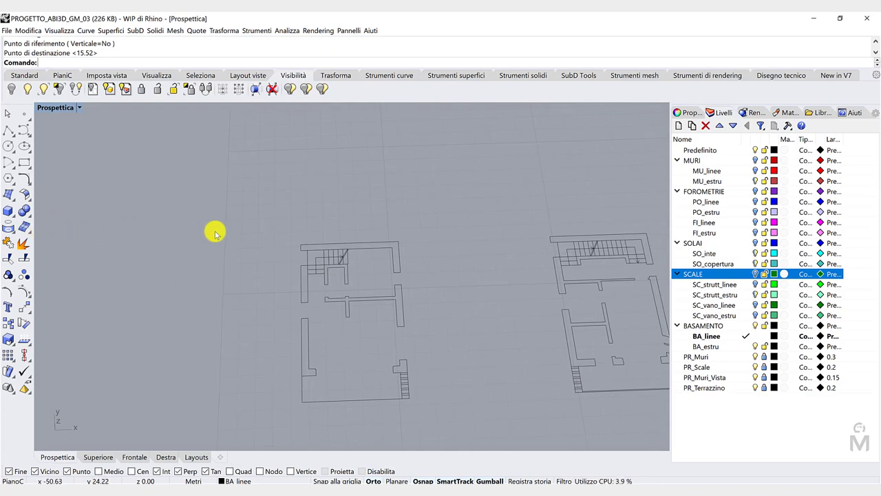
pyautogui.click(22, 162)
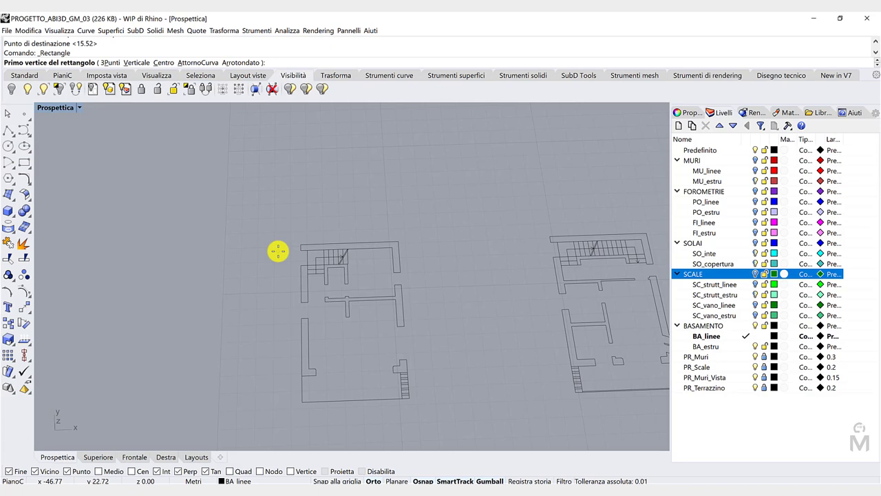
pyautogui.click(301, 242)
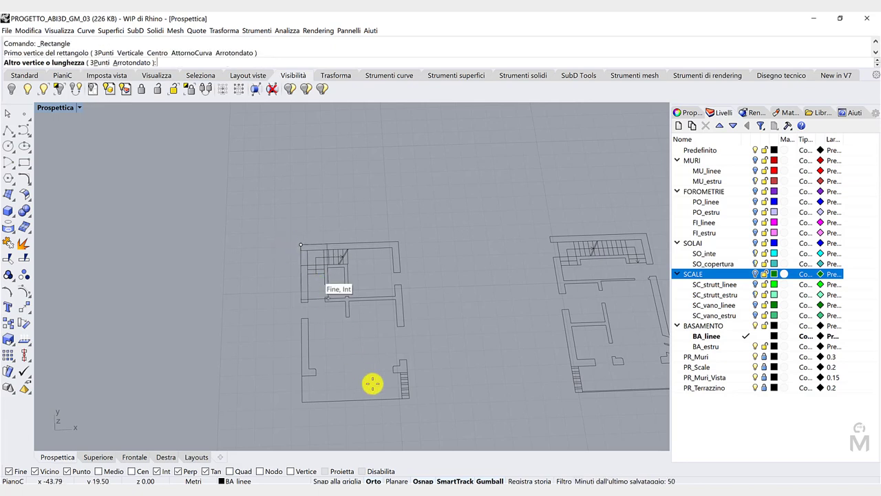
pyautogui.click(411, 401)
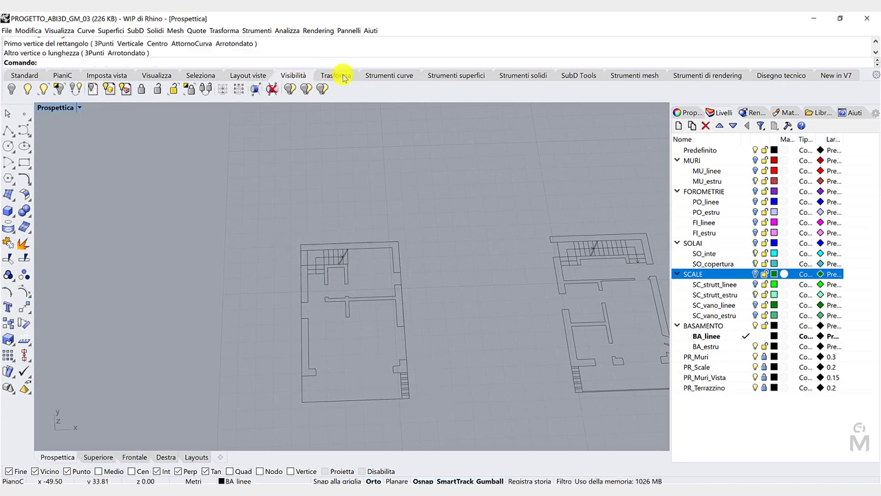
# Offset the ground-floor perimeter rectangle outward by 1 m and delete the original inner rectangle
pyautogui.click(384, 77)
pyautogui.click(160, 90)
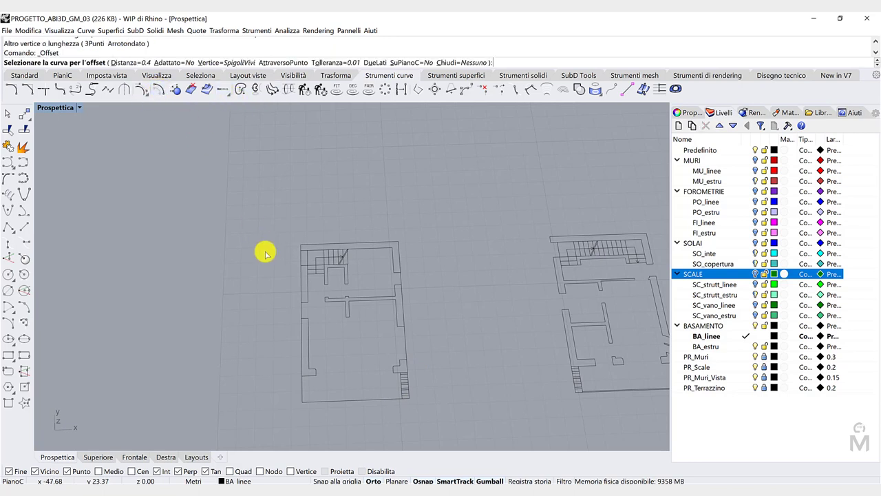
pyautogui.write('1')
pyautogui.press('Return')
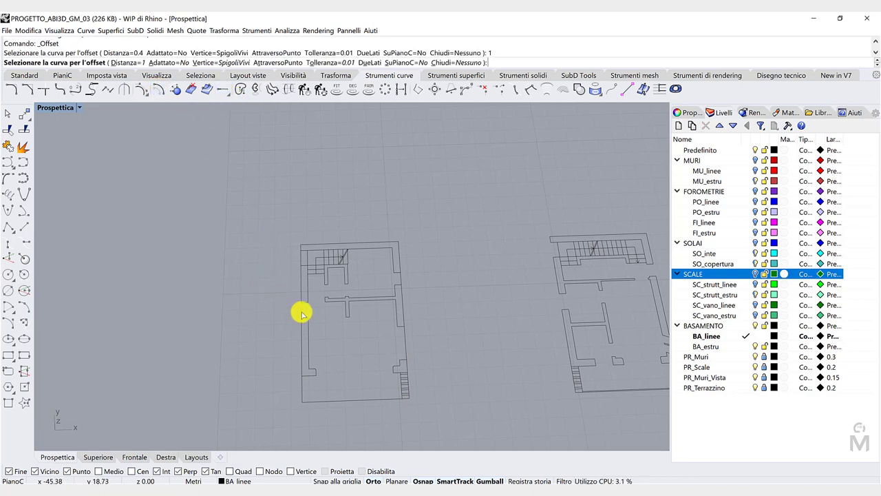
pyautogui.click(301, 310)
pyautogui.click(261, 310)
pyautogui.moveTo(254, 310); pyautogui.dragTo(288, 331, button='right')
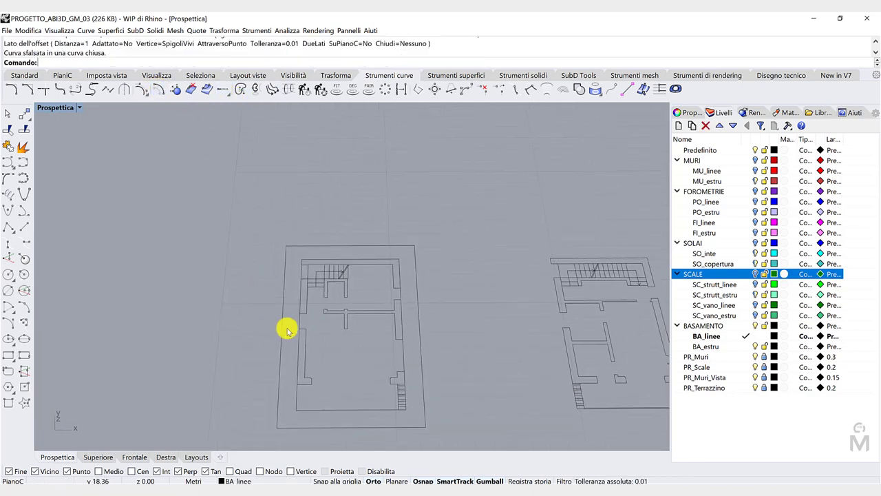
pyautogui.click(298, 323)
pyautogui.press('Delete')
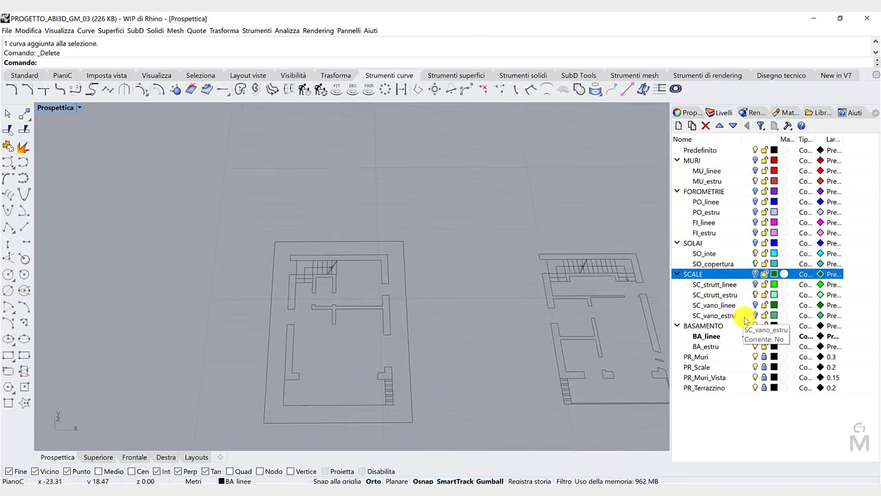
# Make BA_estru the current layer and model a box 0.2 m high over the offset outline, corner to opposite corner
pyautogui.click(744, 346)
pyautogui.moveTo(498, 335); pyautogui.dragTo(525, 109, button='right')
pyautogui.click(520, 75)
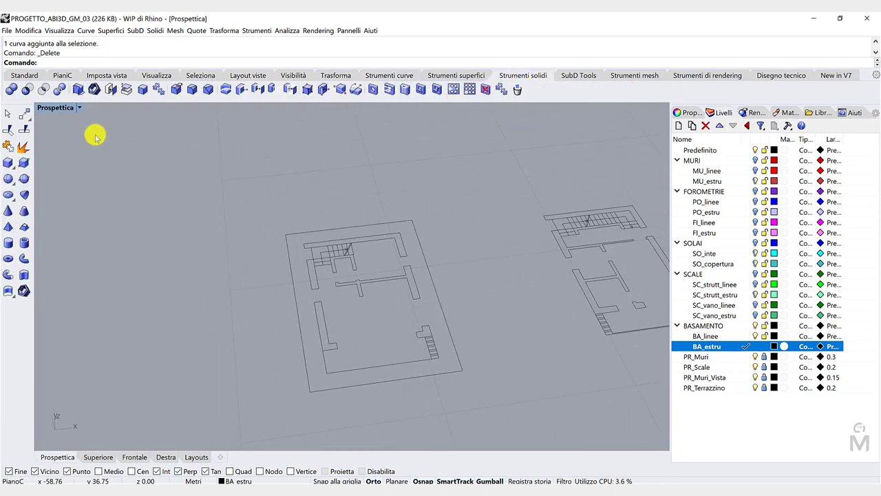
pyautogui.click(8, 163)
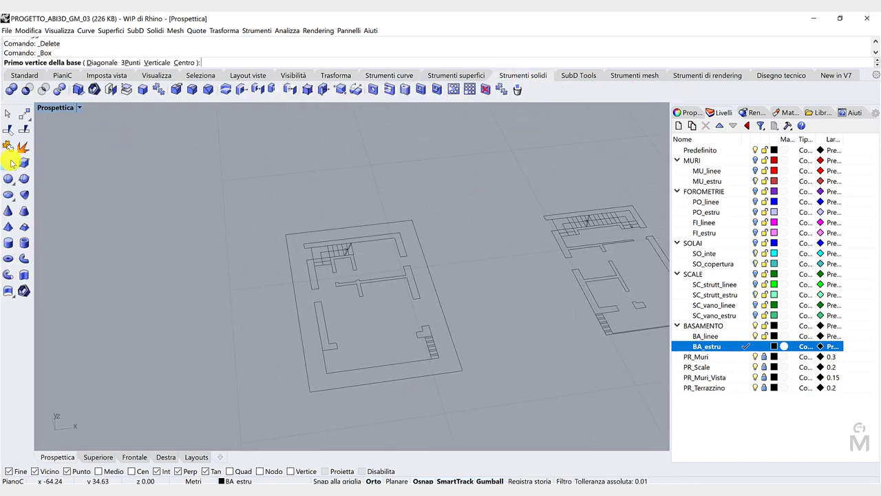
pyautogui.click(286, 234)
pyautogui.click(463, 370)
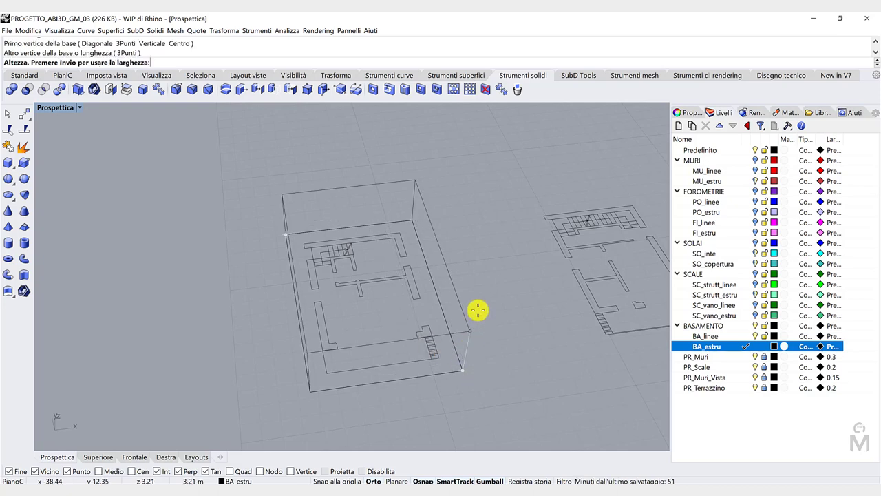
pyautogui.write('0.2')
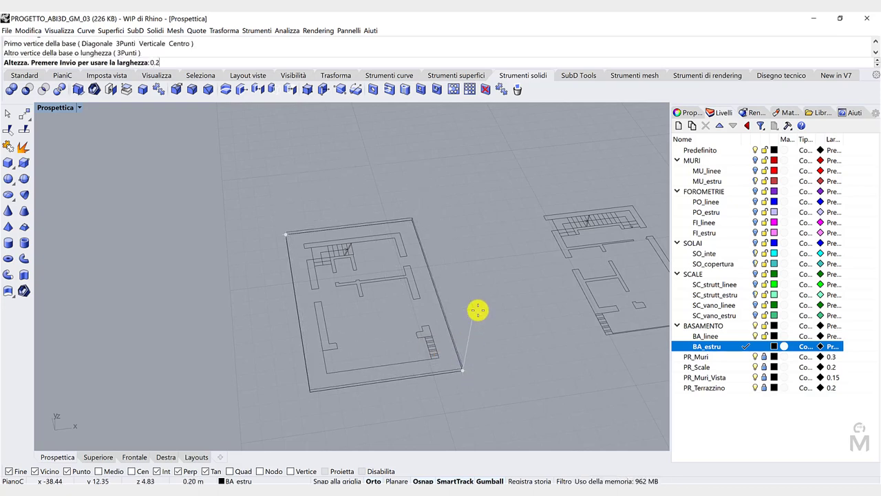
pyautogui.press('Return')
pyautogui.moveTo(475, 311); pyautogui.dragTo(527, 297, button='right')
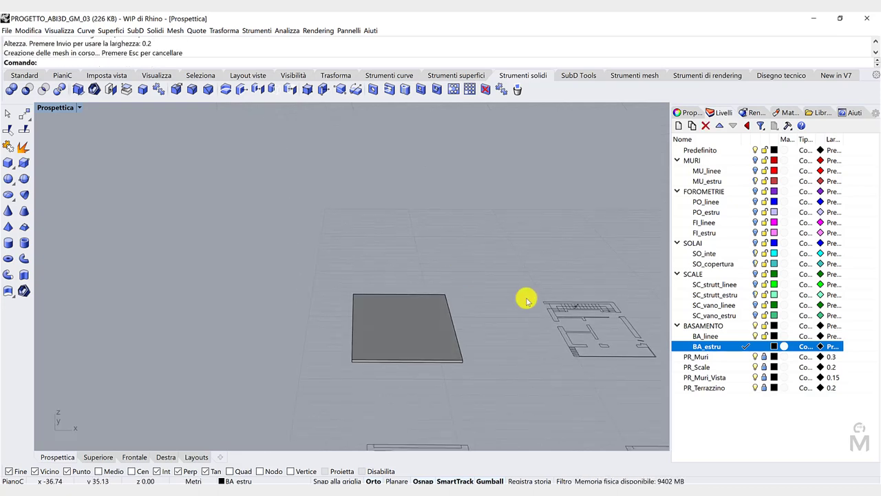
# Turn the MURI, FOROMETRIE, SOLAI and SCALE layers back on
pyautogui.click(757, 161)
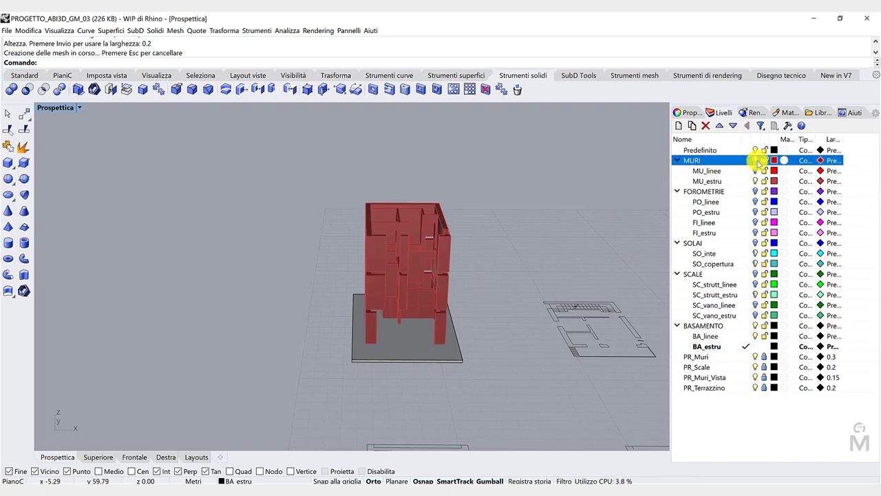
pyautogui.click(756, 243)
pyautogui.click(757, 274)
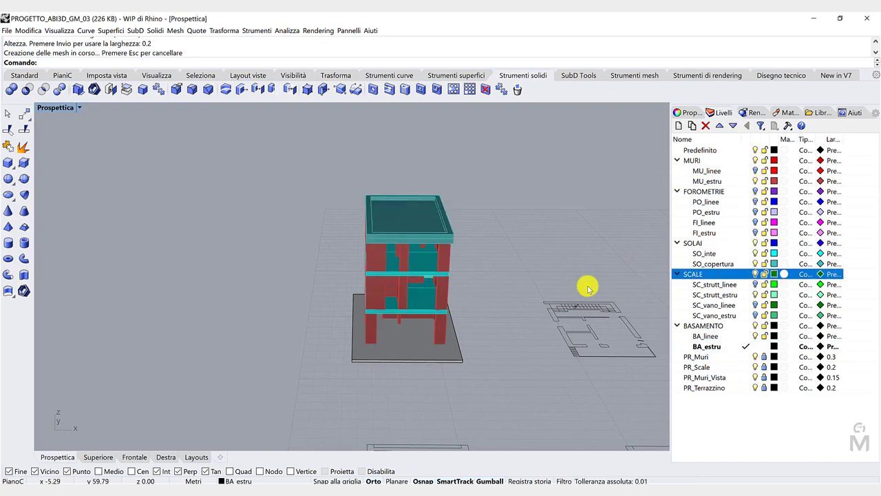
pyautogui.moveTo(472, 285); pyautogui.dragTo(559, 278, button='right')
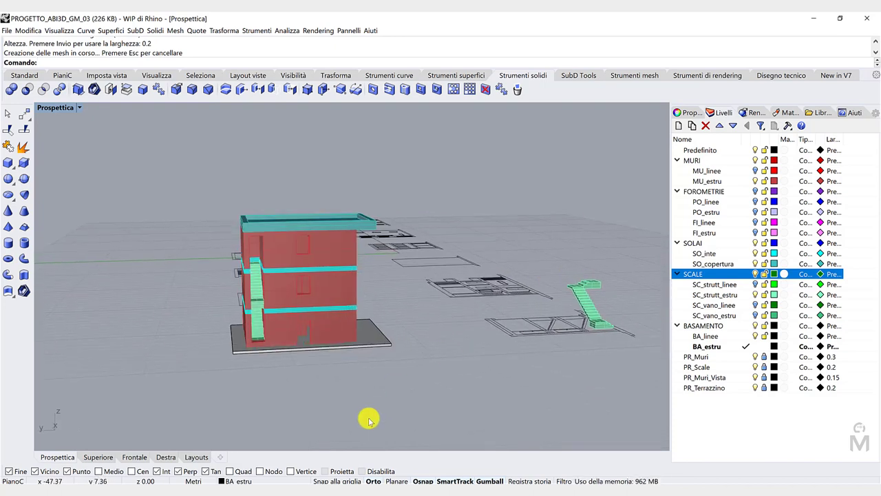
# In the right view, select the whole building without the base and move it up onto the base's upper face
pyautogui.click(166, 457)
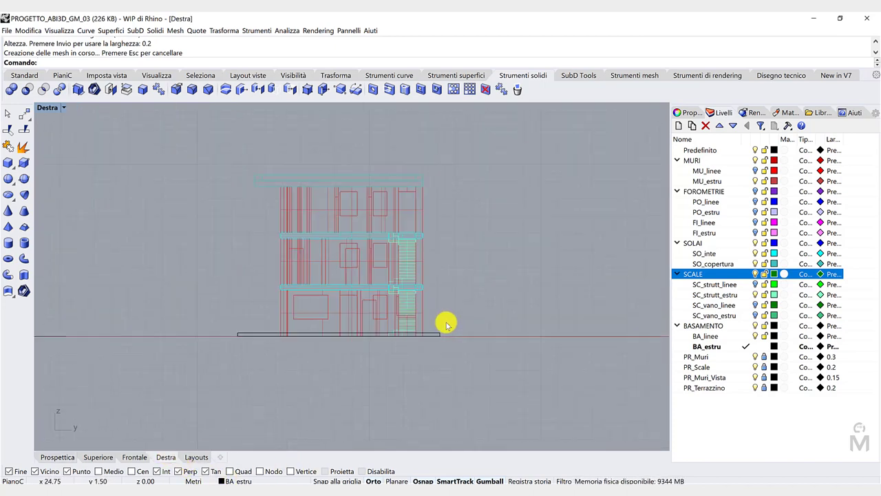
pyautogui.moveTo(448, 331); pyautogui.dragTo(258, 215)
pyautogui.click(340, 239)
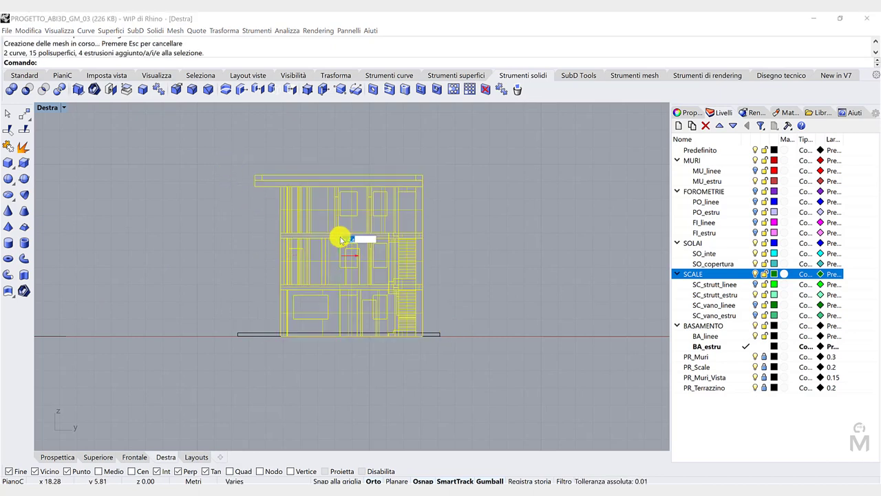
pyautogui.click(297, 369)
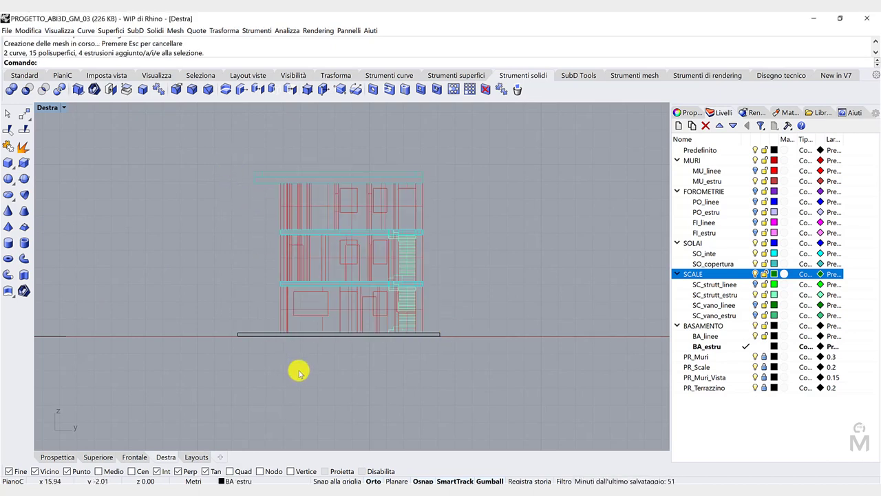
# Return to the perspective view and examine the building on its base from several sides
pyautogui.click(51, 458)
pyautogui.moveTo(128, 423); pyautogui.dragTo(510, 325, button='right')
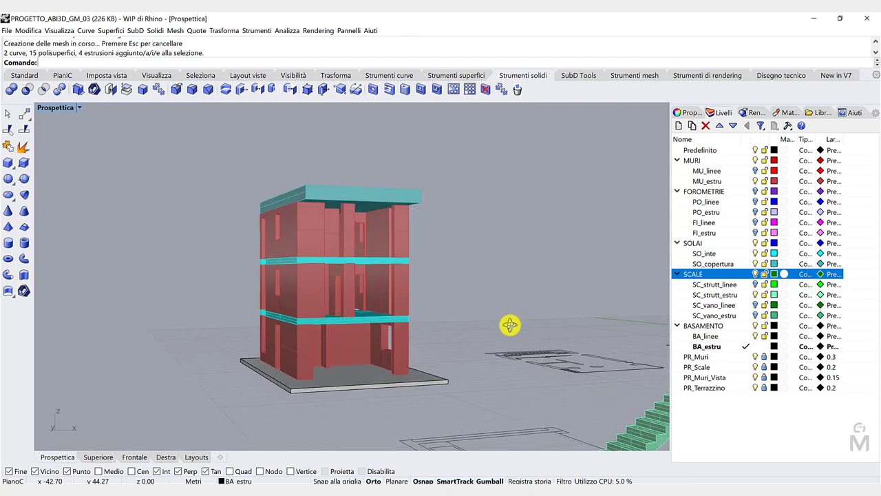
pyautogui.moveTo(445, 335); pyautogui.dragTo(452, 333, button='right')
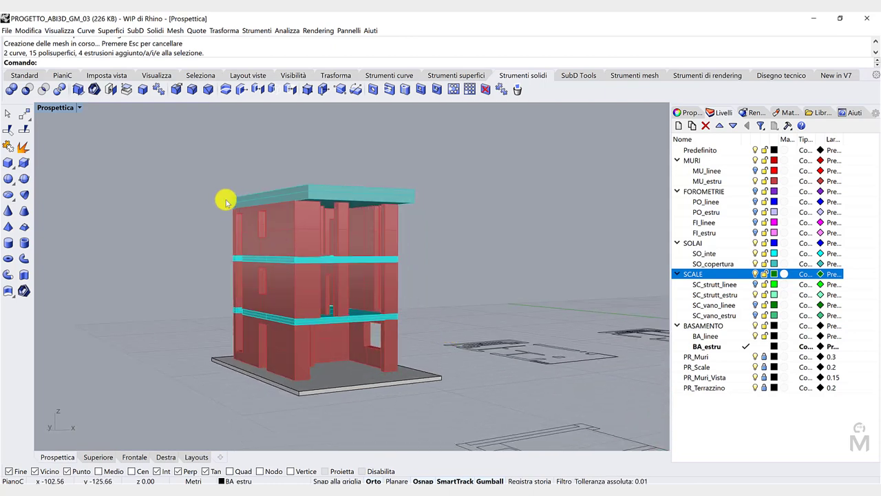
pyautogui.scroll(4, 222, 194)
pyautogui.scroll(-5, 257, 268)
pyautogui.moveTo(369, 297); pyautogui.dragTo(374, 439, button='right')
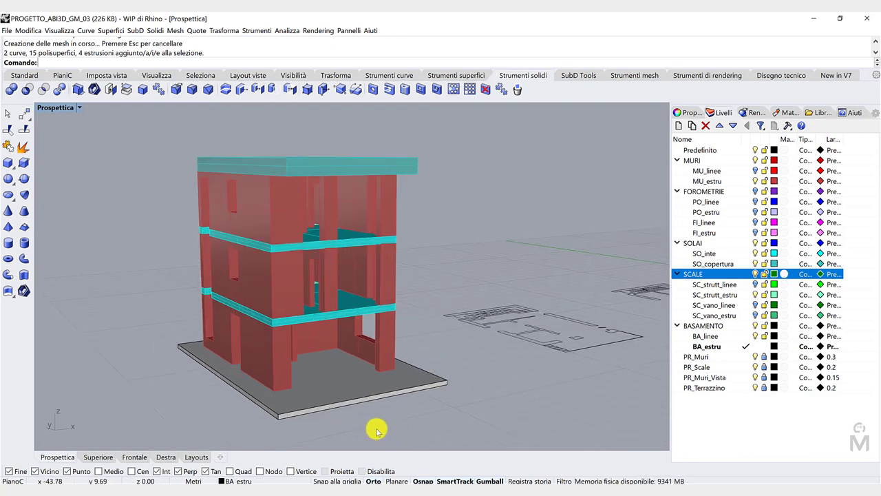
pyautogui.moveTo(378, 431); pyautogui.dragTo(382, 335, button='right')
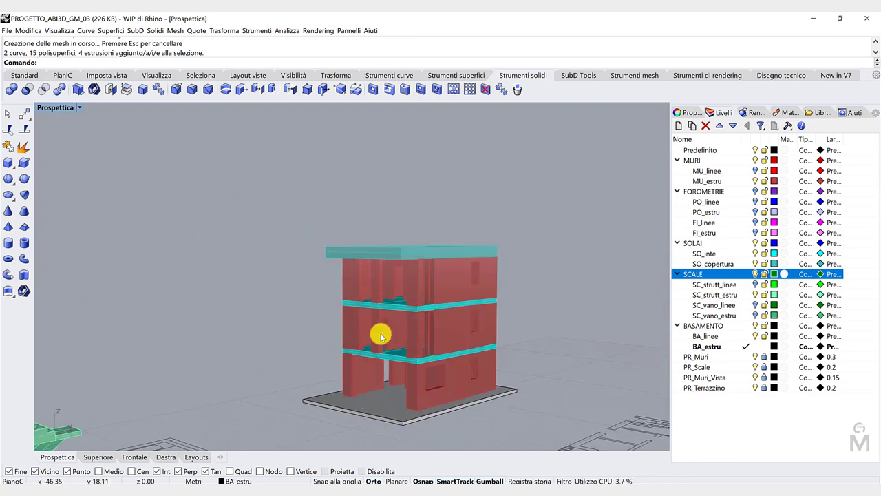
# Delete the leftover staircase solid standing over the stair section drawing
pyautogui.moveTo(358, 365); pyautogui.dragTo(355, 427, button='right')
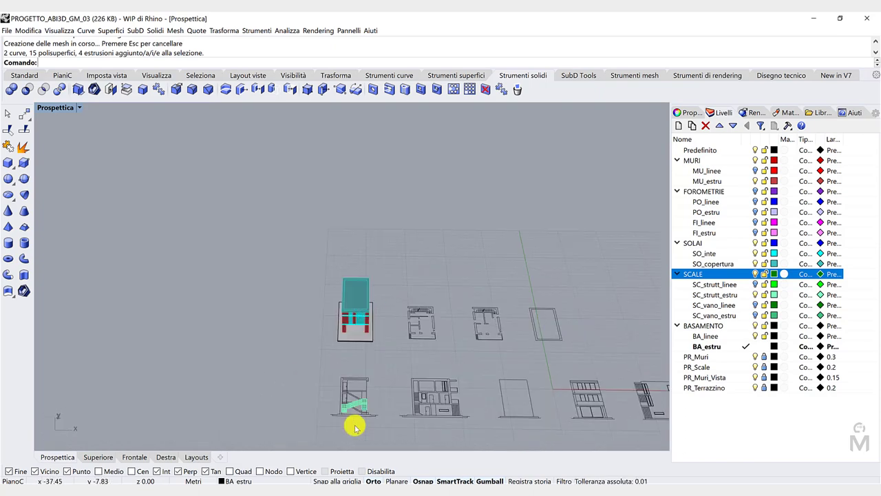
pyautogui.scroll(5, 355, 427)
pyautogui.click(403, 418)
pyautogui.press('Delete')
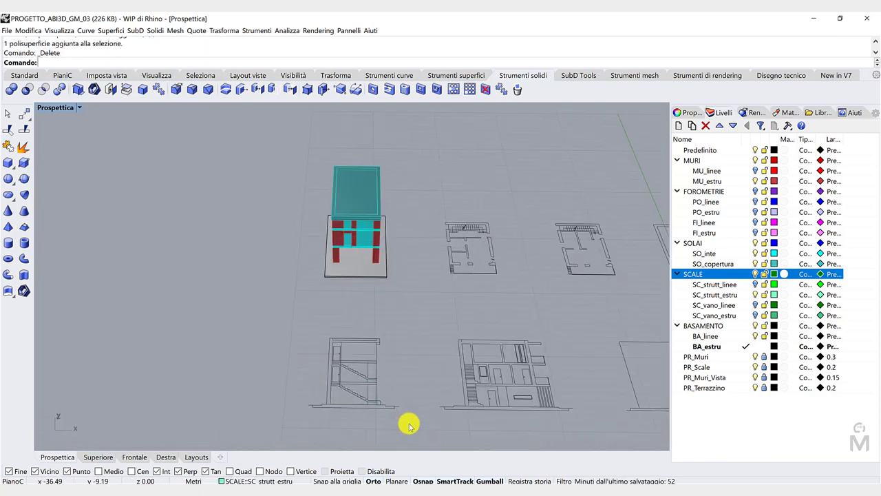
pyautogui.scroll(-4, 421, 413)
pyautogui.scroll(4, 456, 408)
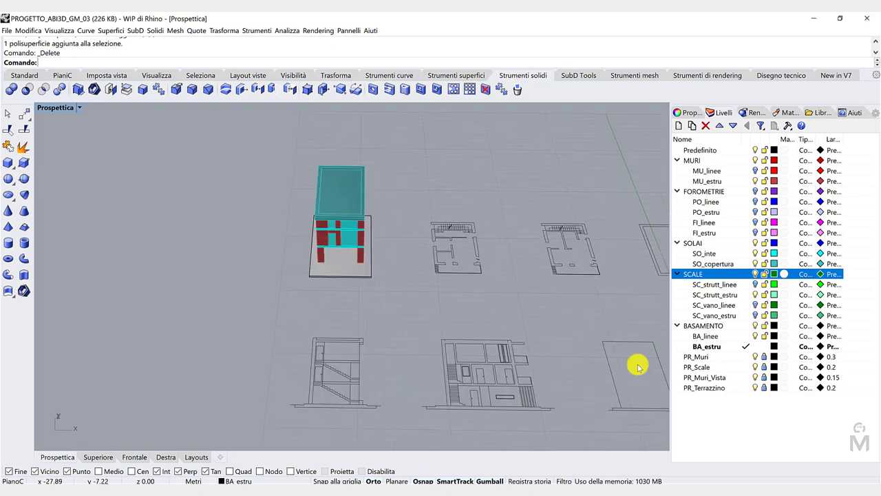
# Turn off the visibility of the SC_strutt_linee layer
pyautogui.click(756, 284)
pyautogui.moveTo(454, 327); pyautogui.dragTo(494, 334, button='right')
pyautogui.scroll(-2, 346, 325)
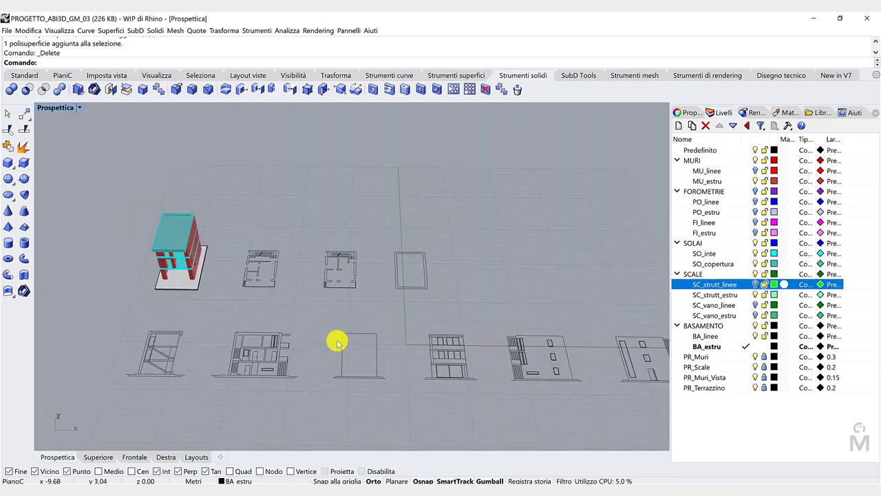
# Examine the floor plans, sections and elevations of the building in the Superiore view
pyautogui.click(90, 458)
pyautogui.scroll(-5, 366, 296)
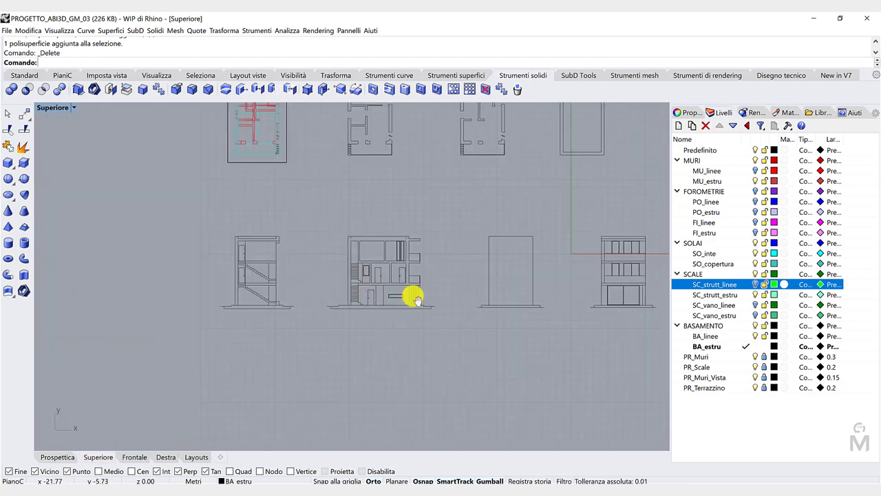
pyautogui.moveTo(518, 299); pyautogui.dragTo(351, 303, button='right')
pyautogui.moveTo(436, 285); pyautogui.dragTo(311, 291, button='right')
pyautogui.scroll(4, 225, 268)
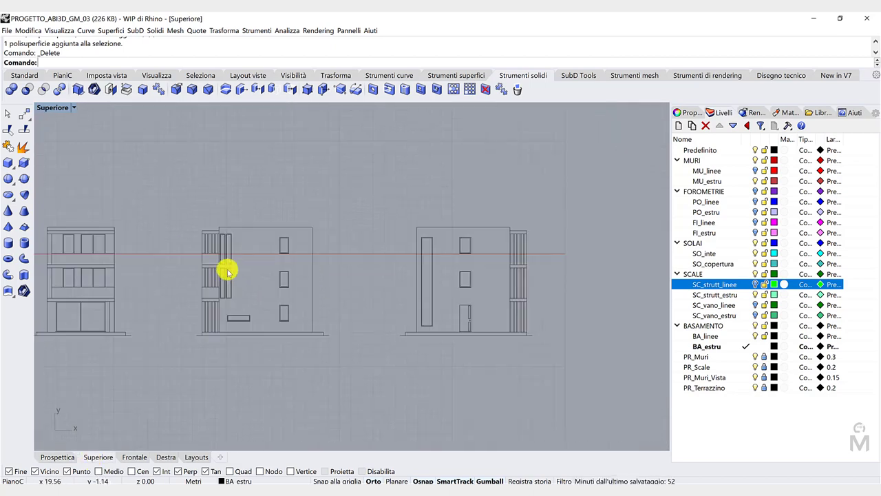
pyautogui.moveTo(239, 277); pyautogui.dragTo(274, 285, button='right')
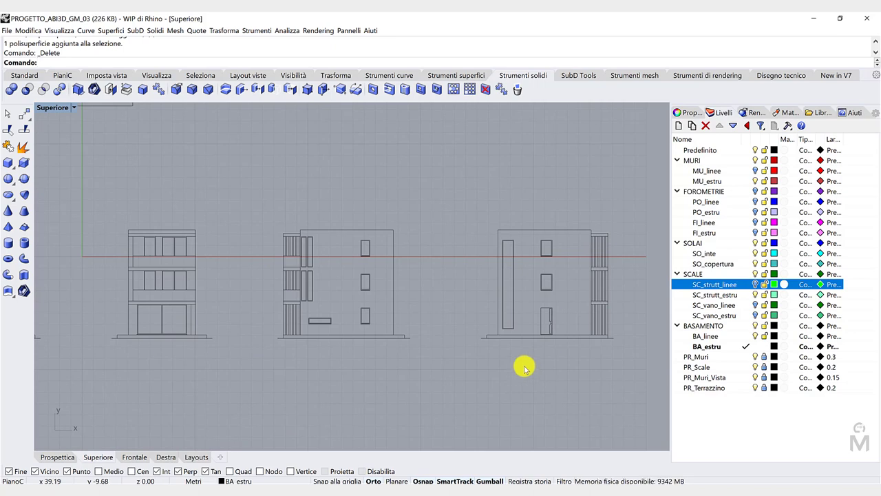
pyautogui.scroll(-9, 448, 350)
pyautogui.moveTo(146, 246); pyautogui.dragTo(301, 271, button='right')
pyautogui.scroll(5, 301, 271)
pyautogui.moveTo(392, 314); pyautogui.dragTo(429, 332, button='right')
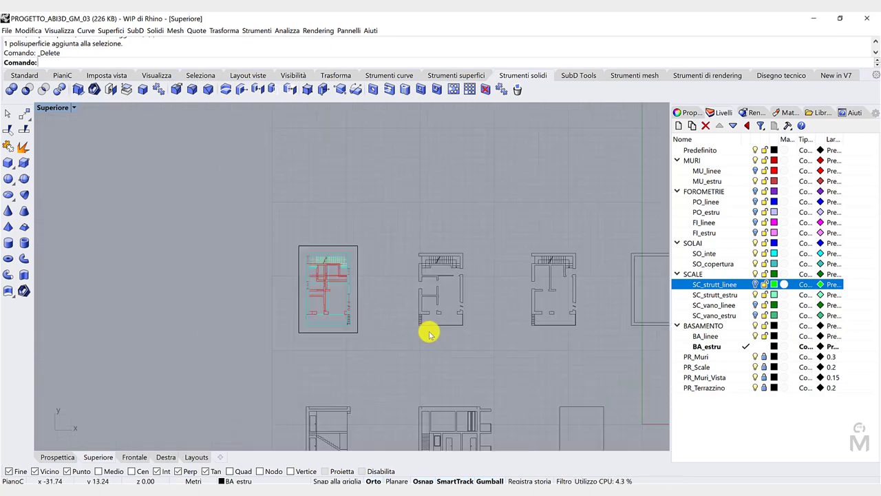
pyautogui.scroll(-2, 429, 332)
pyautogui.moveTo(589, 406); pyautogui.dragTo(435, 315, button='right')
# Create a new top-level layer named TERRAZZINI below the BASAMENTO group
pyautogui.click(699, 325)
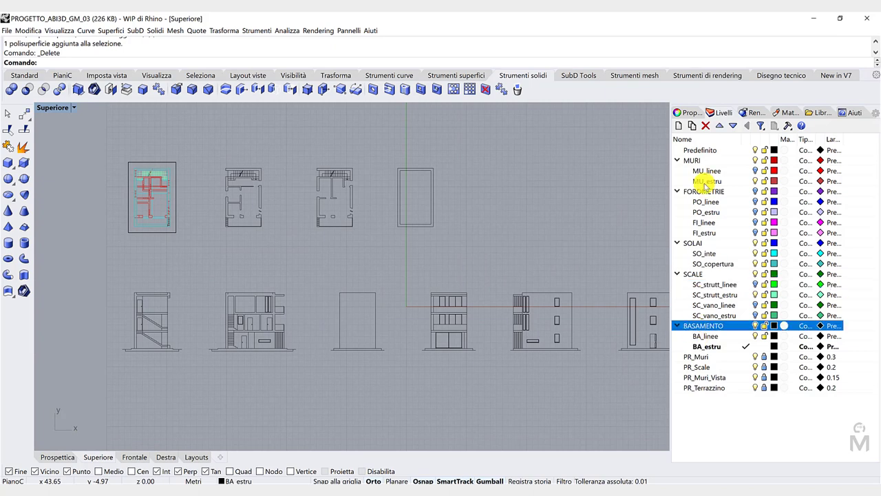
pyautogui.click(678, 125)
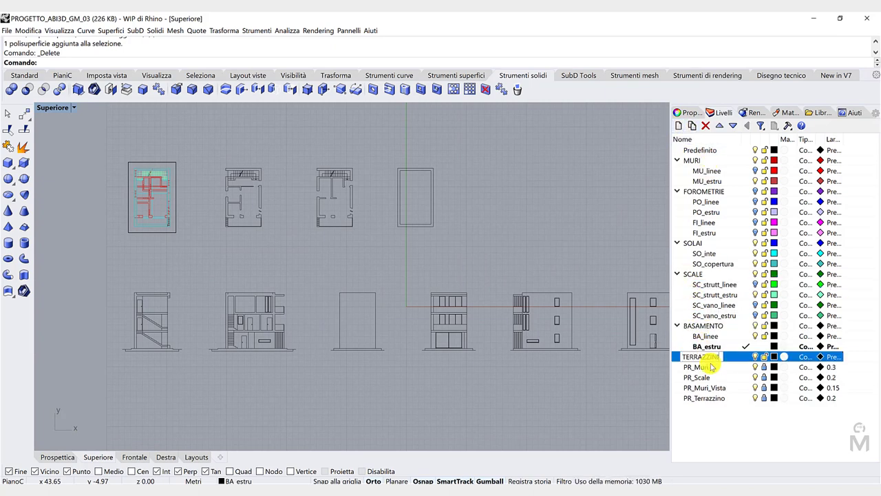
pyautogui.write('TERRAZZINI')
pyautogui.click(718, 413)
# Set the TERRAZZINI layer colour to magenta, RGB 255, 0, 255
pyautogui.click(774, 356)
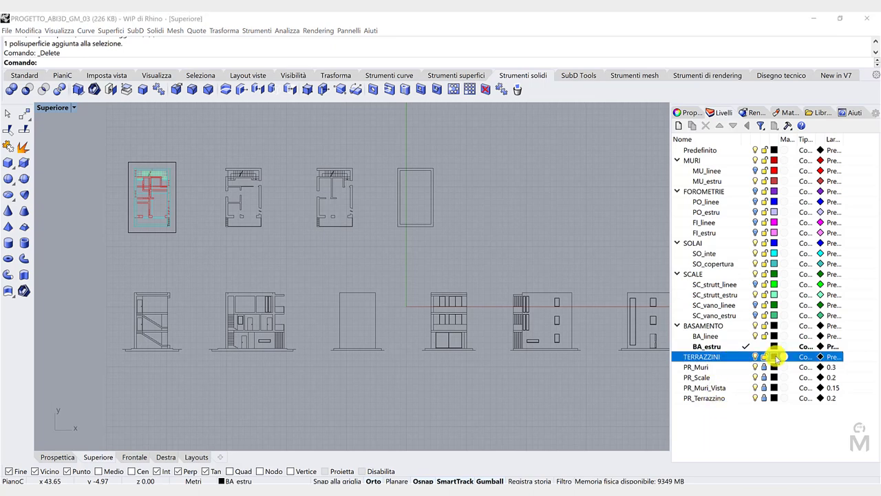
pyautogui.scroll(-4, 382, 186)
pyautogui.scroll(-5, 382, 193)
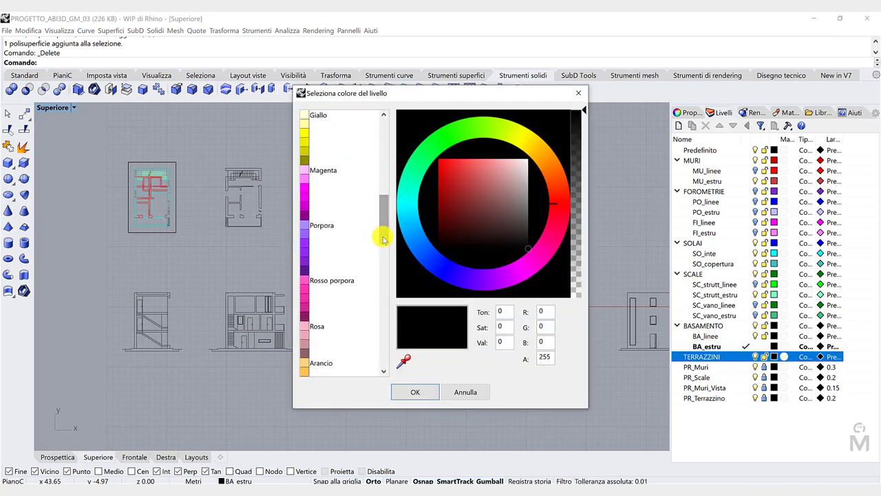
pyautogui.click(312, 187)
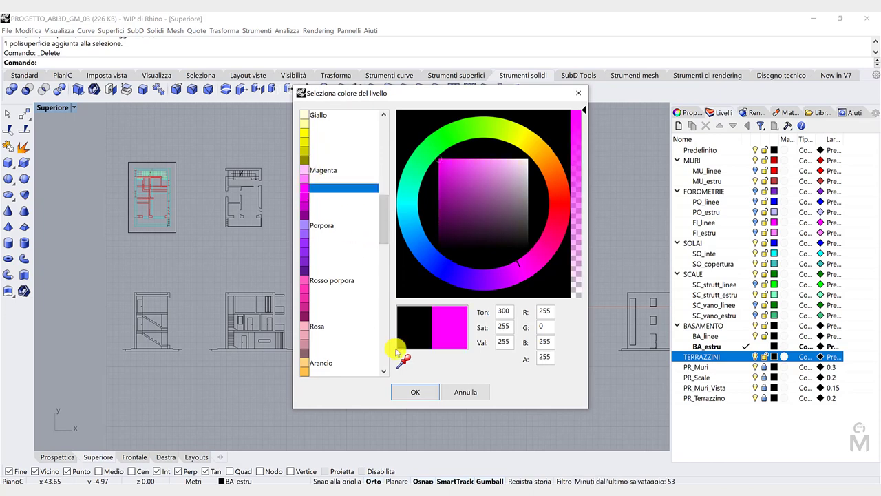
pyautogui.click(416, 393)
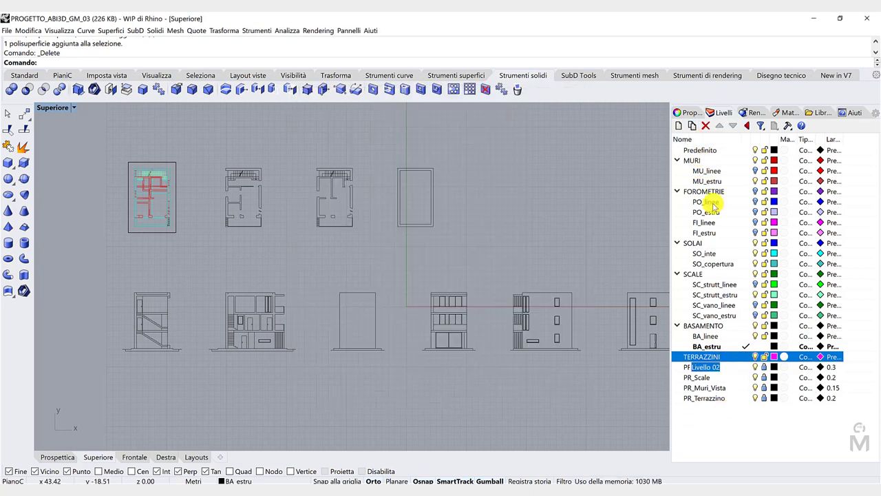
# Add three sublayers named TE_linee, TE_estru and TE_diff under TERRAZZINI
pyautogui.press('ctrl+Insert')
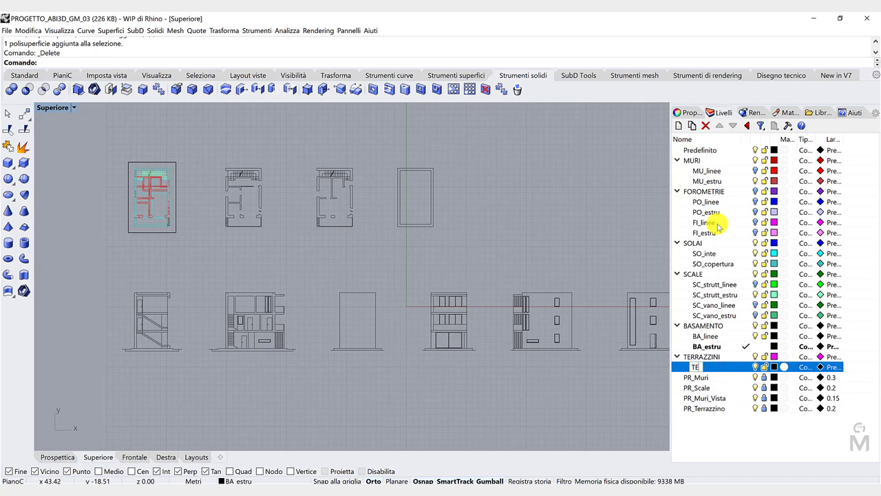
pyautogui.click(678, 126)
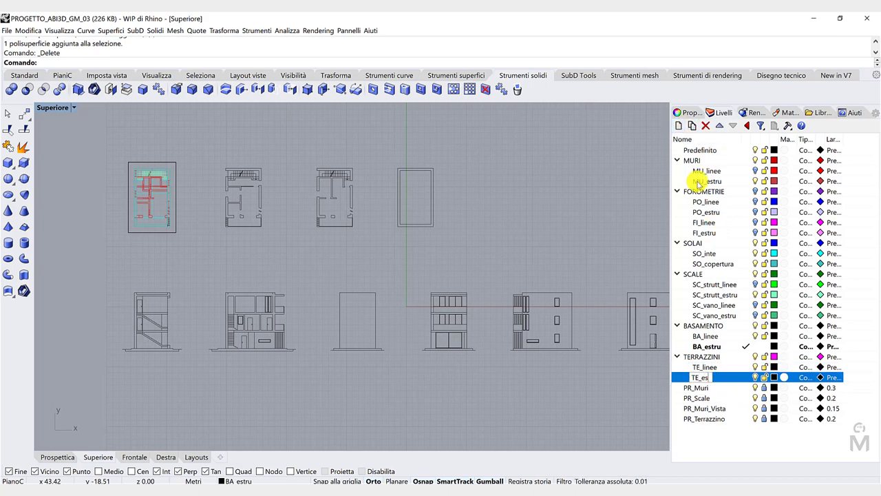
pyautogui.write('TE_estru')
pyautogui.press('Return')
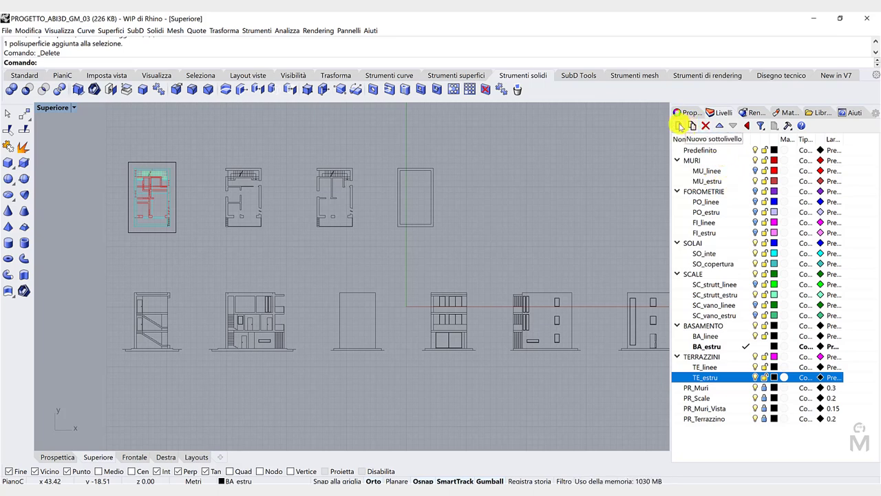
pyautogui.click(679, 126)
pyautogui.write('TE_diff')
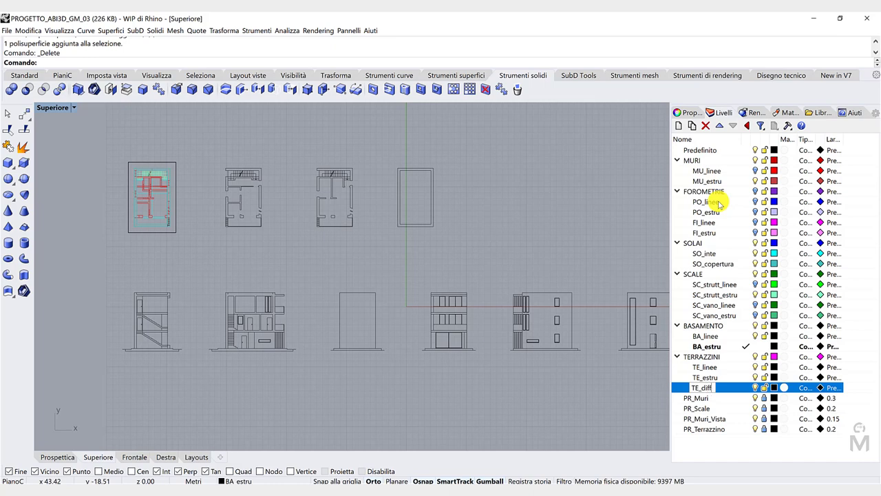
pyautogui.press('Return')
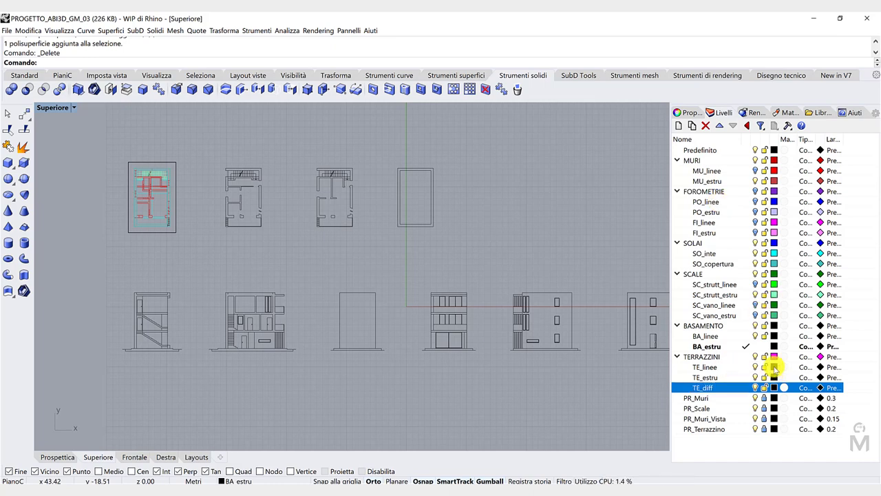
# Colour the TERRAZZINI sublayers: TE_linee in Magenta, TE_estru in Violetto and TE_diff in Rosa
pyautogui.click(774, 367)
pyautogui.click(319, 305)
pyautogui.click(407, 392)
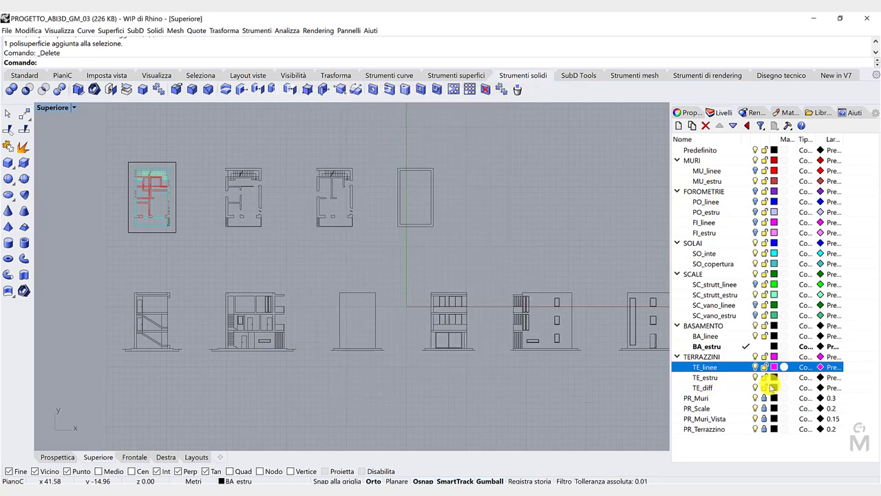
pyautogui.click(774, 378)
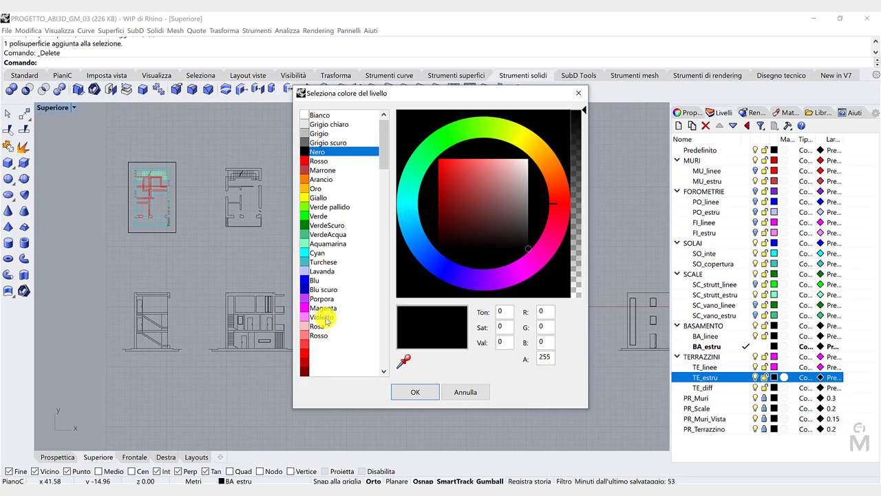
pyautogui.click(322, 317)
pyautogui.click(415, 392)
pyautogui.click(758, 388)
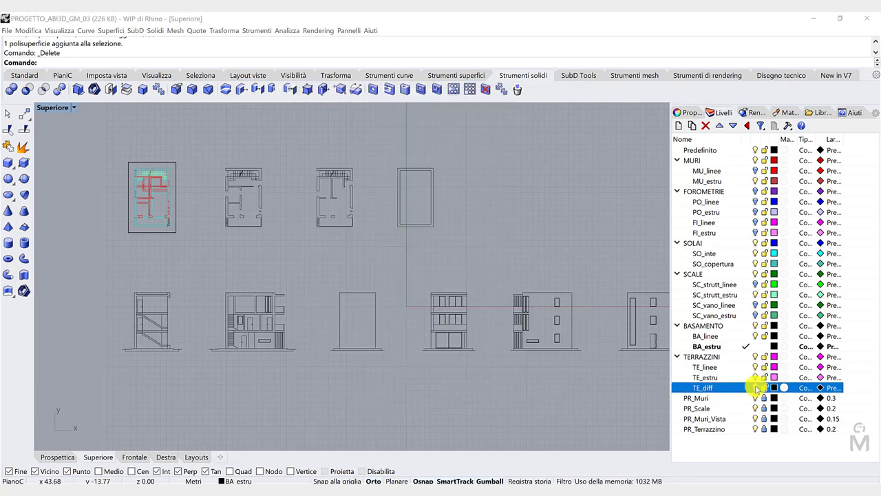
pyautogui.click(775, 387)
pyautogui.click(318, 327)
pyautogui.click(415, 392)
# Make TE_linee the current layer
pyautogui.scroll(-1, 324, 354)
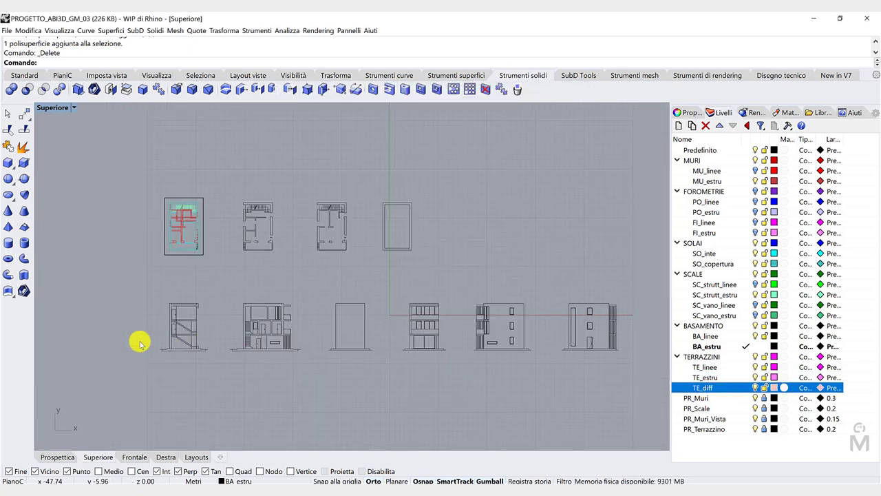
pyautogui.scroll(5, 145, 341)
pyautogui.scroll(-4, 177, 308)
pyautogui.scroll(-1, 185, 289)
pyautogui.scroll(1, 195, 208)
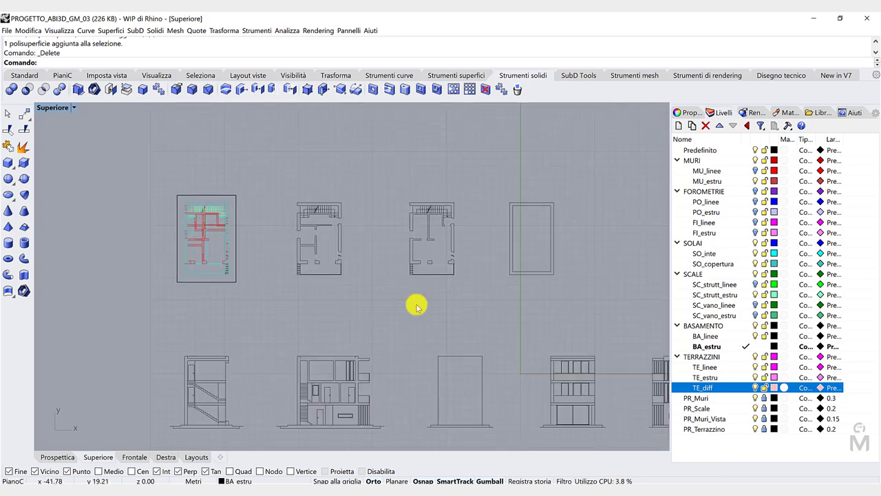
pyautogui.click(750, 367)
pyautogui.click(746, 367)
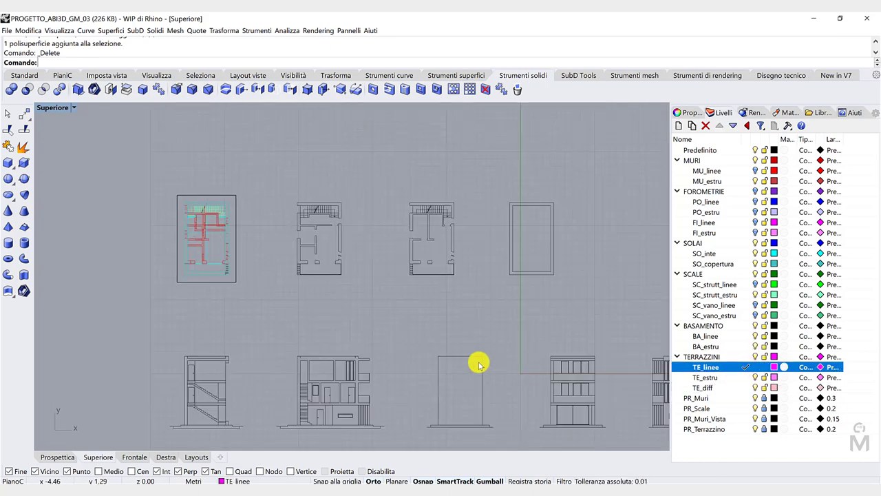
# Examine the balconies in the 2D elevations and compare them with the building model in the Frontale view
pyautogui.moveTo(351, 406); pyautogui.dragTo(464, 388, button='right')
pyautogui.moveTo(525, 386); pyautogui.dragTo(471, 370, button='right')
pyautogui.moveTo(631, 380); pyautogui.dragTo(480, 373, button='right')
pyautogui.scroll(3, 458, 361)
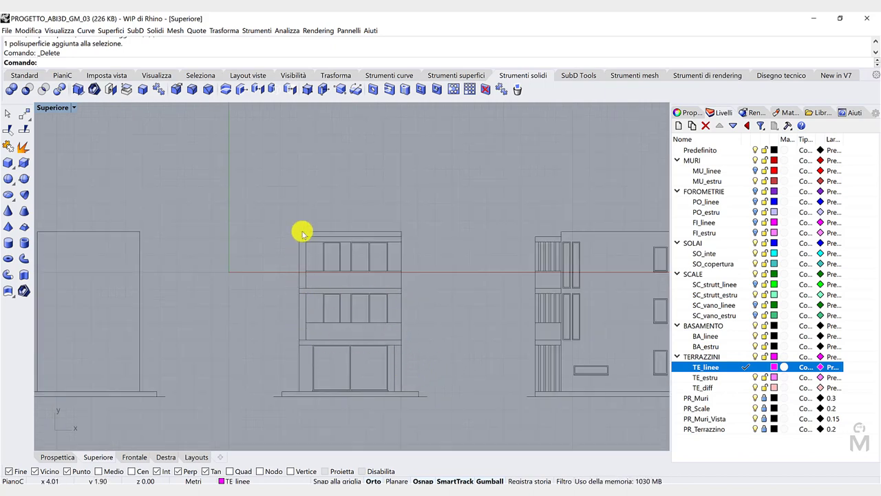
pyautogui.scroll(-6, 302, 234)
pyautogui.scroll(4, 251, 262)
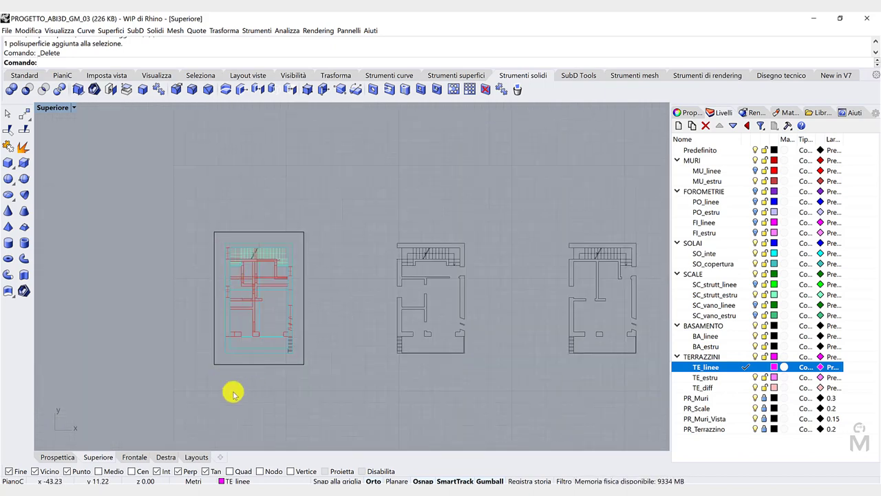
pyautogui.click(135, 457)
pyautogui.scroll(3, 163, 319)
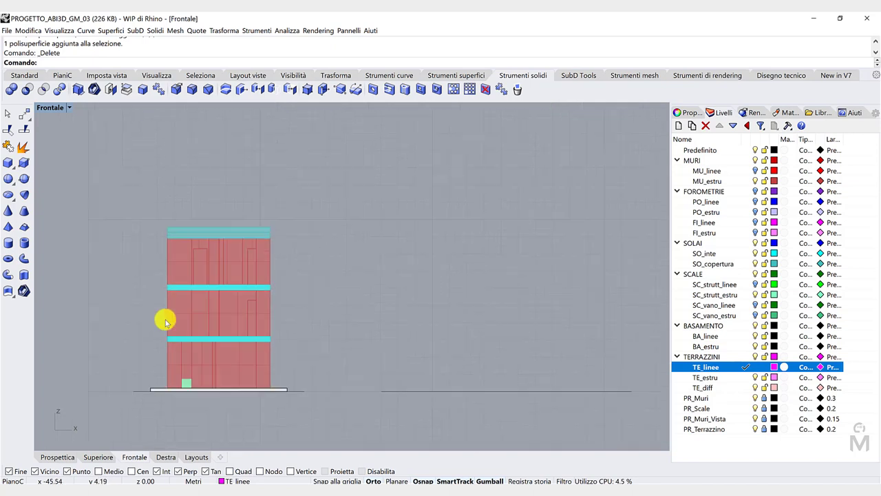
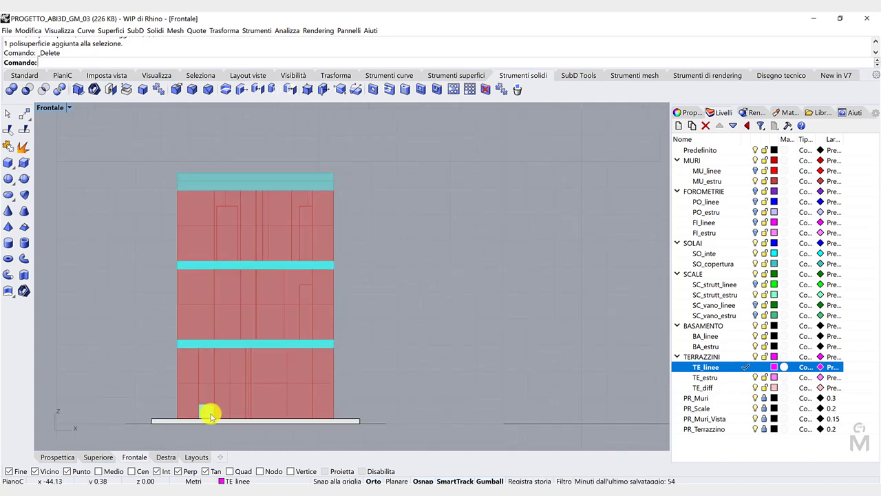
pyautogui.scroll(2, 177, 412)
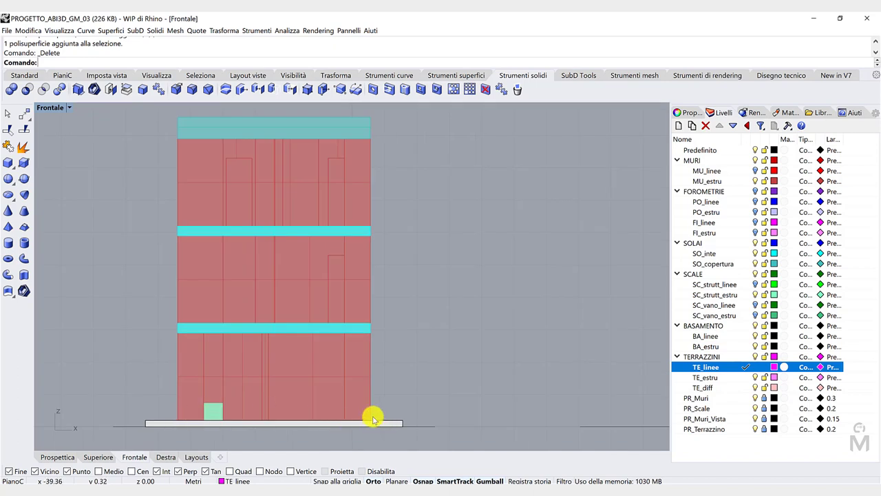
pyautogui.moveTo(255, 324); pyautogui.dragTo(281, 336, button='right')
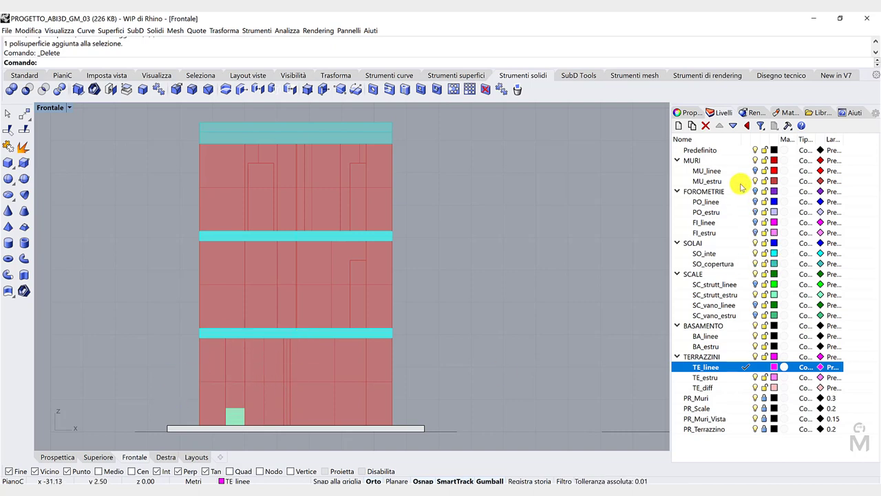
# Turn off the visibility of the BASAMENTO layer and its BA_linee sublayer
pyautogui.click(755, 326)
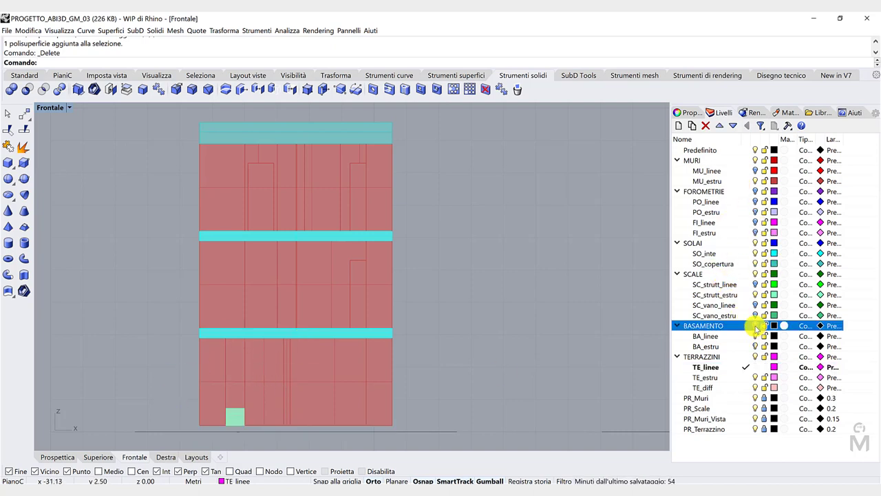
pyautogui.click(756, 337)
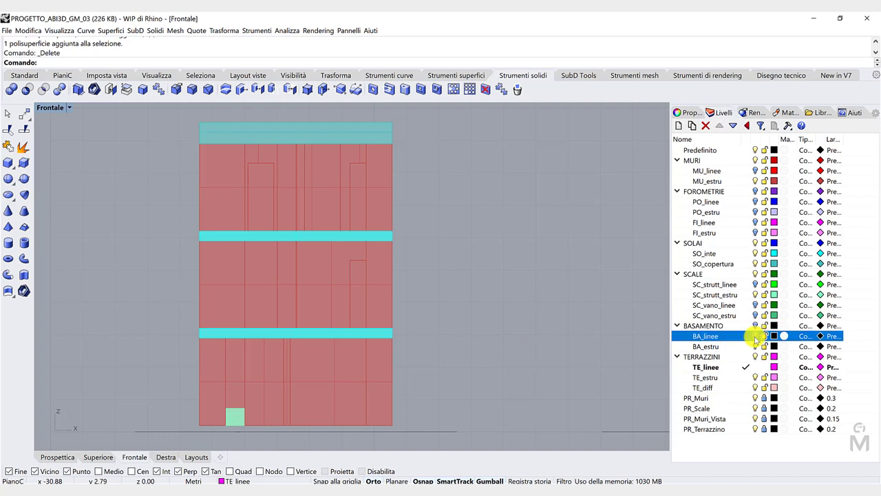
pyautogui.scroll(2, 290, 354)
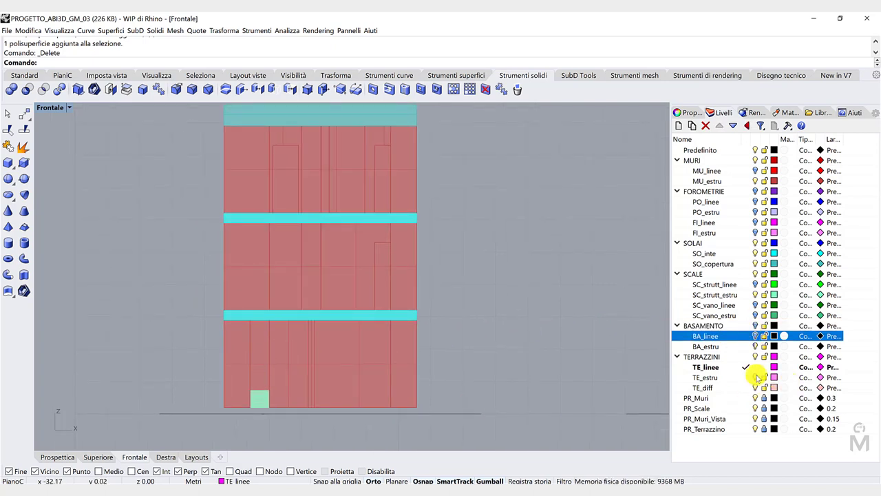
pyautogui.scroll(2, 286, 391)
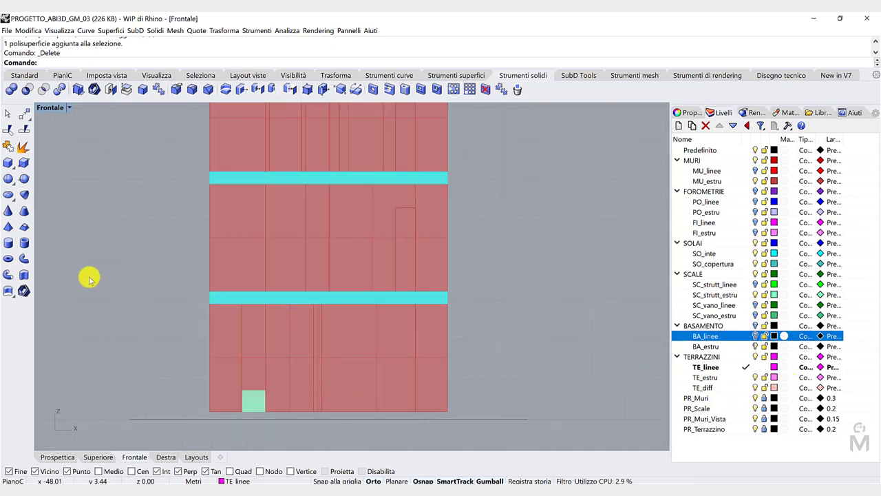
# Compare the building model in the Frontale view with the front elevation drawing in the Superiore view
pyautogui.scroll(-2, 103, 275)
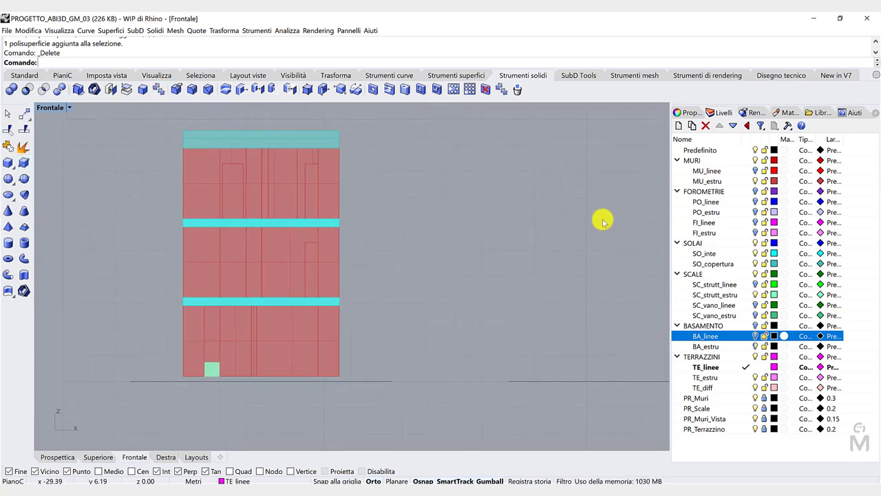
pyautogui.scroll(-2, 422, 386)
pyautogui.scroll(-2, 314, 365)
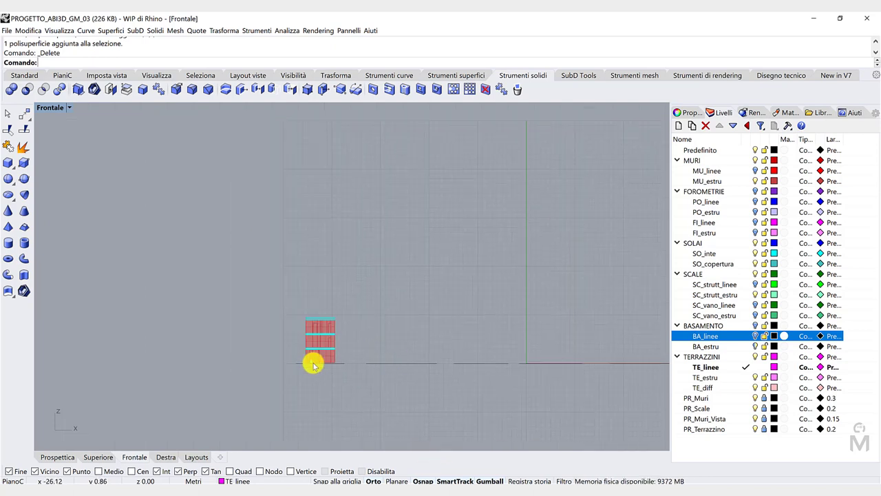
pyautogui.click(97, 459)
pyautogui.scroll(-12, 383, 288)
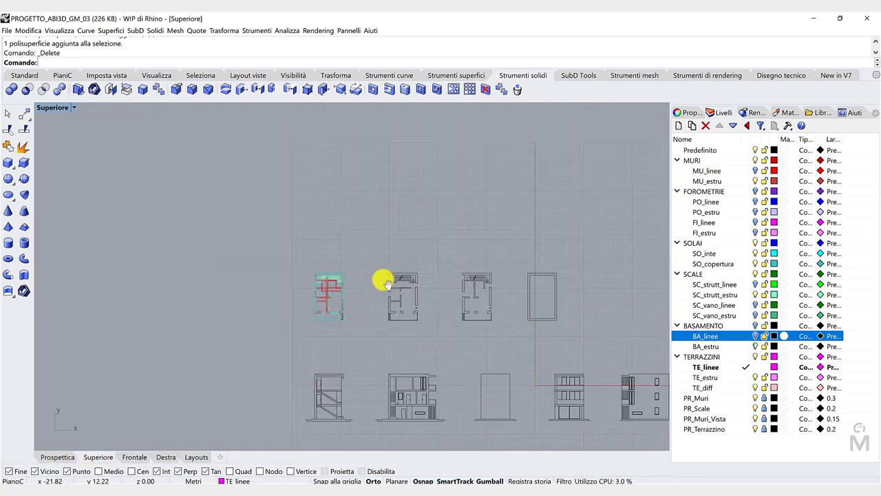
pyautogui.scroll(10, 508, 326)
pyautogui.scroll(2, 393, 323)
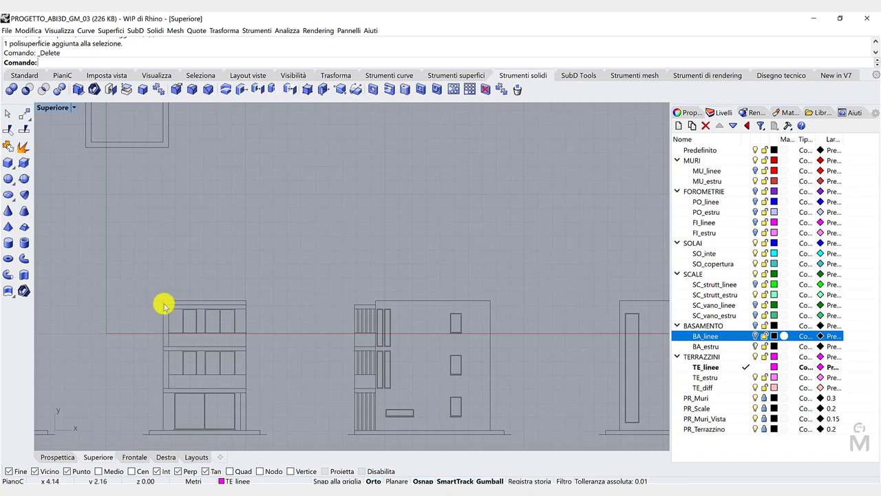
pyautogui.scroll(-5, 271, 345)
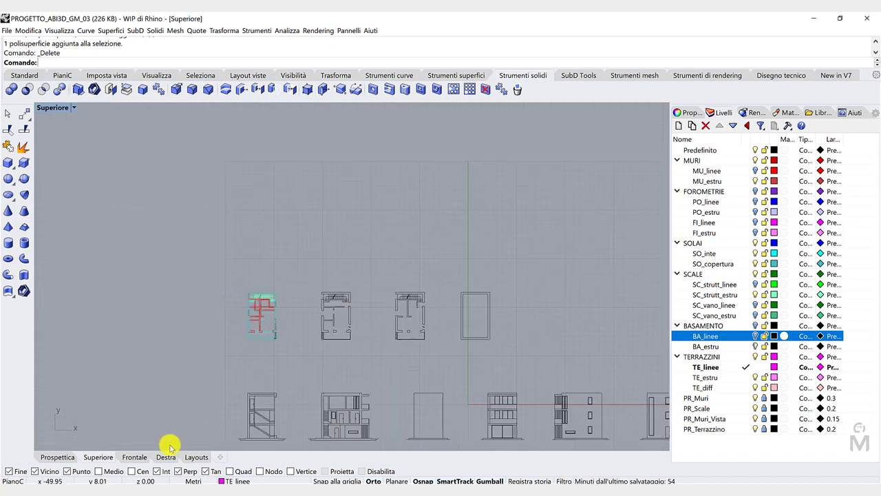
pyautogui.click(146, 456)
pyautogui.scroll(6, 335, 330)
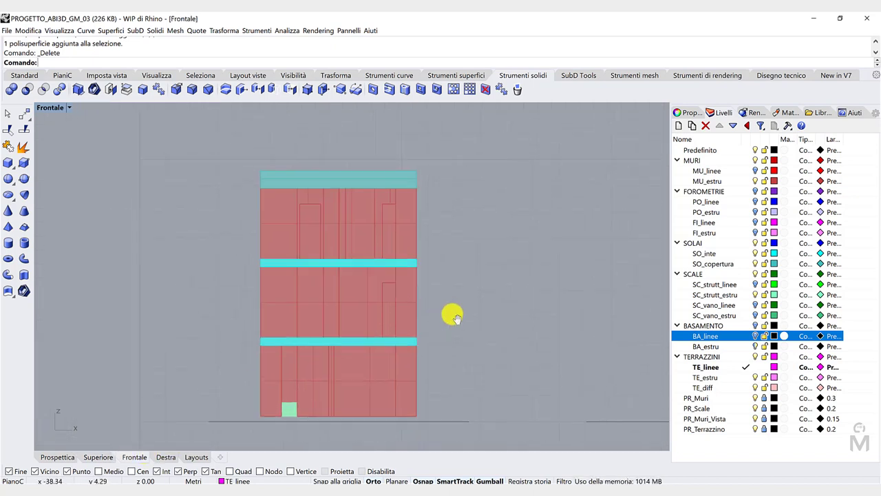
pyautogui.scroll(2, 455, 304)
pyautogui.moveTo(456, 301); pyautogui.dragTo(463, 297, button='right')
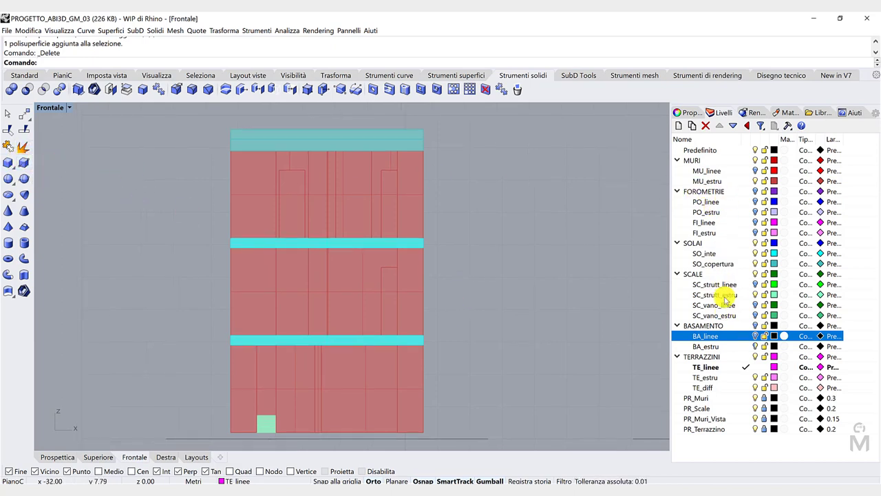
# Turn off the SO_copertura layer and draw a vertical polyline along the facade's left edge, from the wall top to the wall base
pyautogui.click(754, 264)
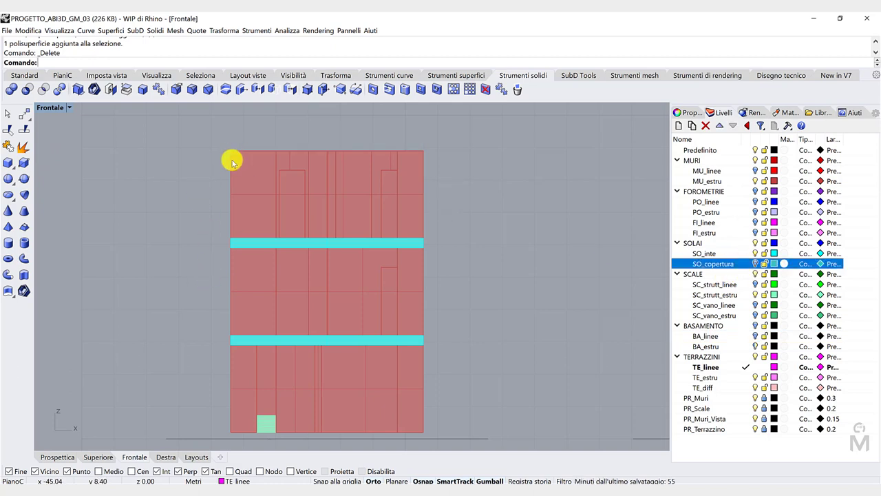
pyautogui.click(24, 75)
pyautogui.click(8, 131)
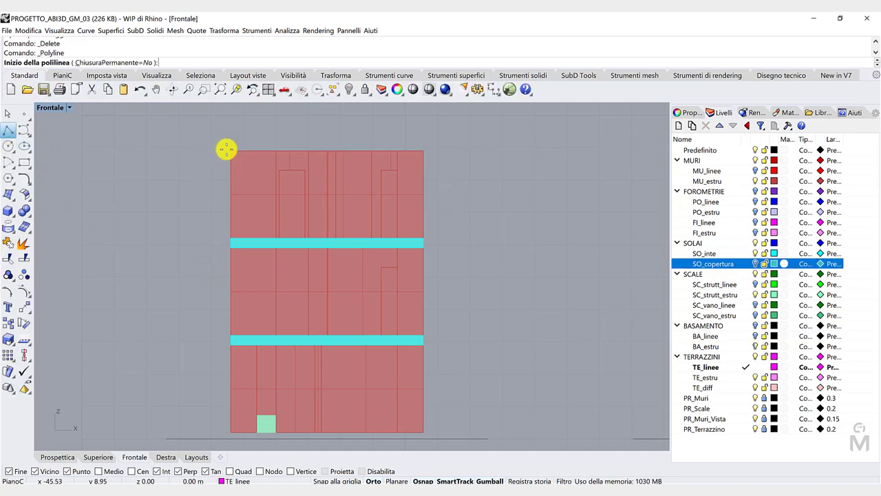
pyautogui.click(231, 151)
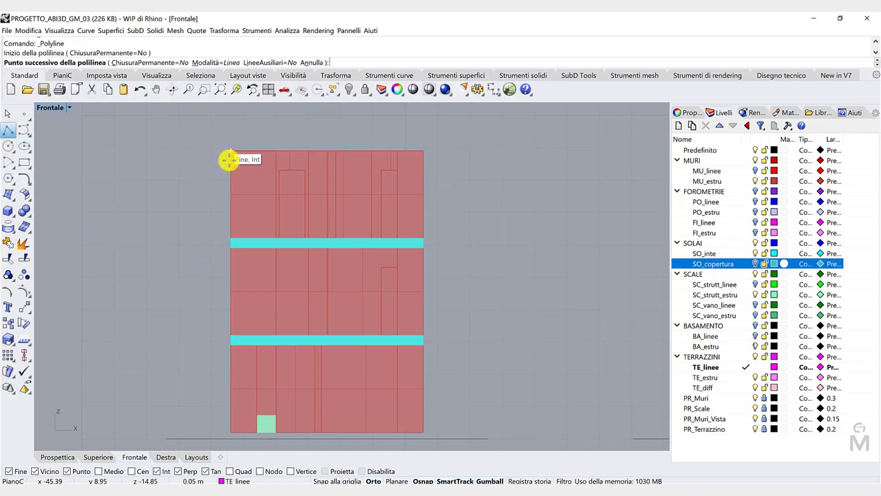
pyautogui.click(230, 429)
pyautogui.rightClick(250, 443)
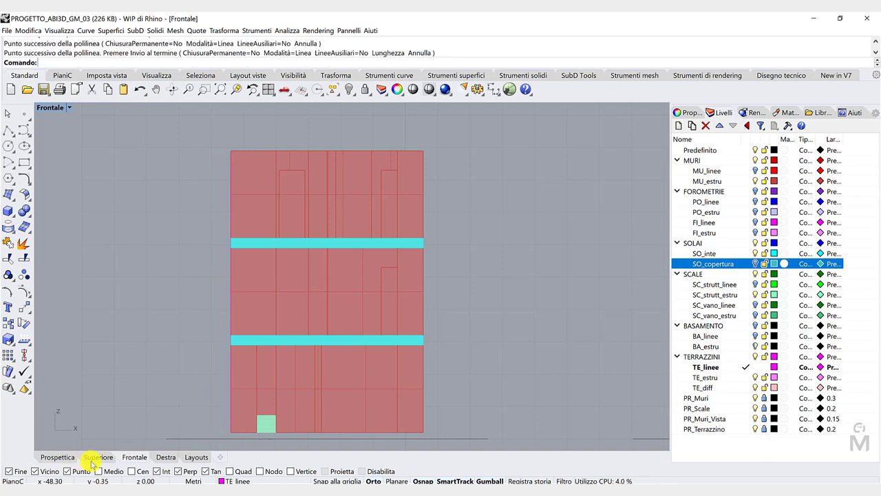
# Measure the horizontal width of the left vertical band beside the balcony parapet in the front elevation drawing, without placing a dimension
pyautogui.hotkey('ctrl', 'F1')
pyautogui.scroll(5, 344, 386)
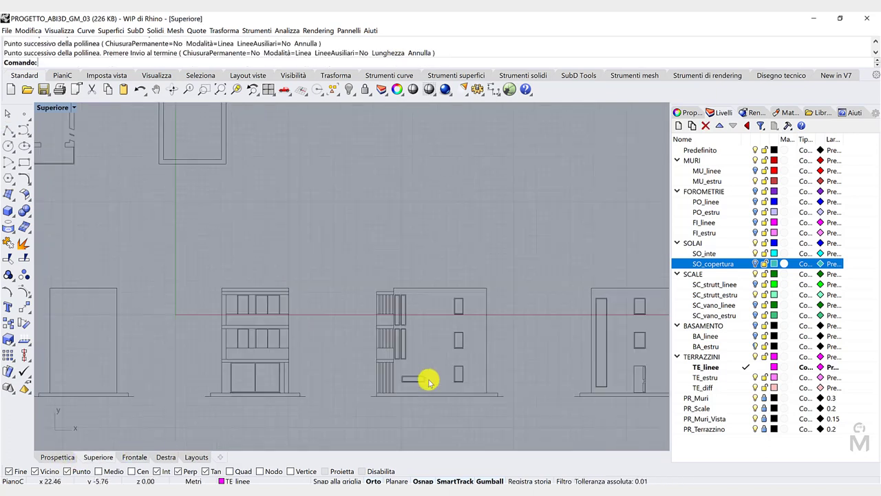
pyautogui.scroll(8, 255, 348)
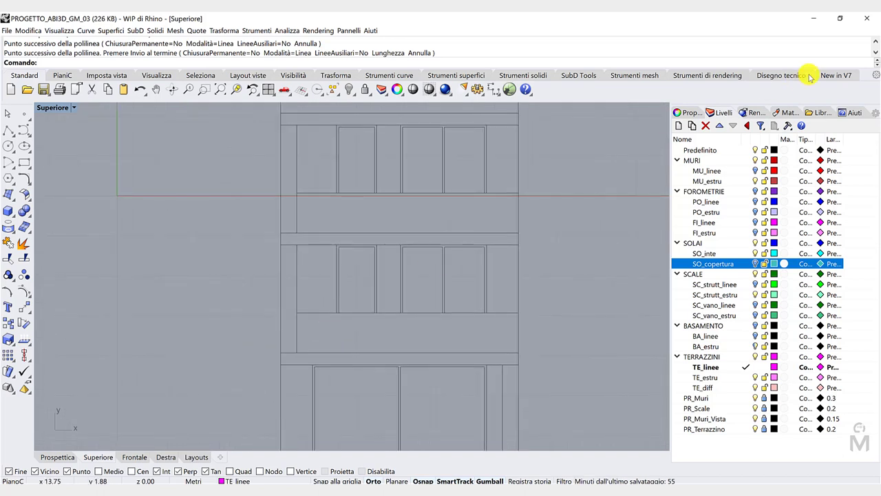
pyautogui.click(785, 76)
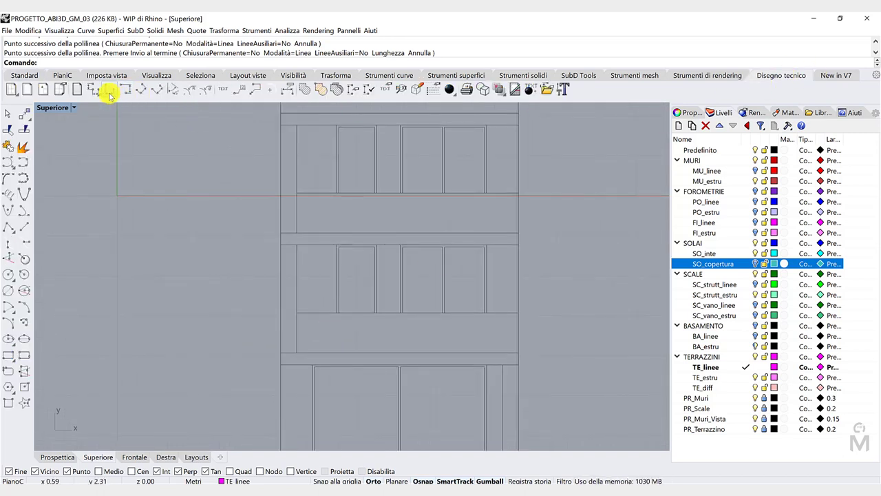
pyautogui.click(110, 92)
pyautogui.click(281, 352)
pyautogui.click(297, 352)
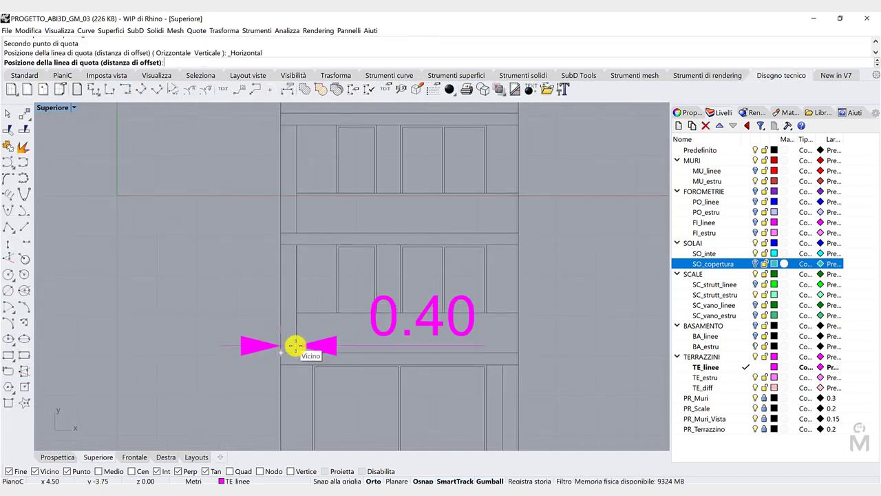
pyautogui.press('Escape')
pyautogui.scroll(-10, 276, 320)
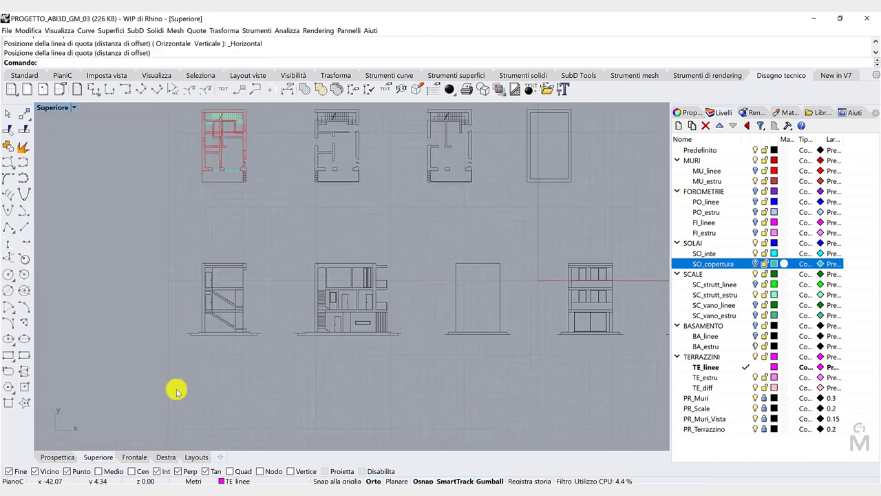
# In the Frontale view, move the vertical edge line 0.4 m inward along the facade
pyautogui.click(131, 459)
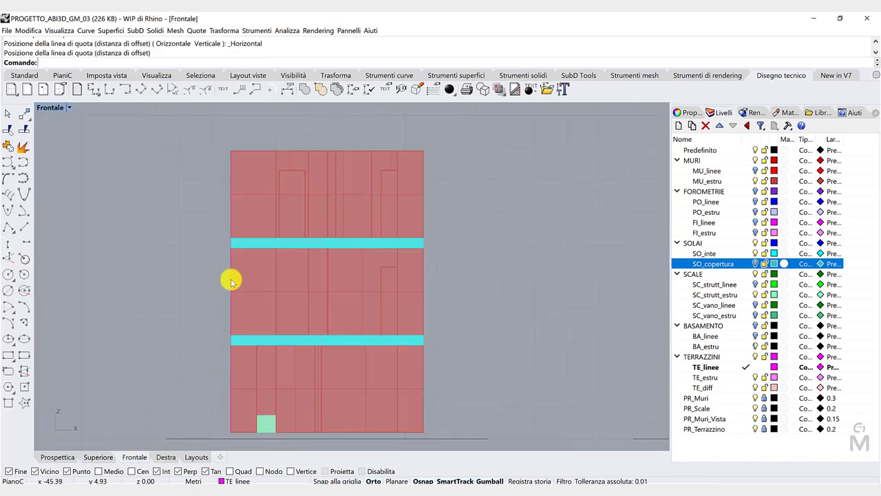
pyautogui.click(258, 306)
pyautogui.click(258, 305)
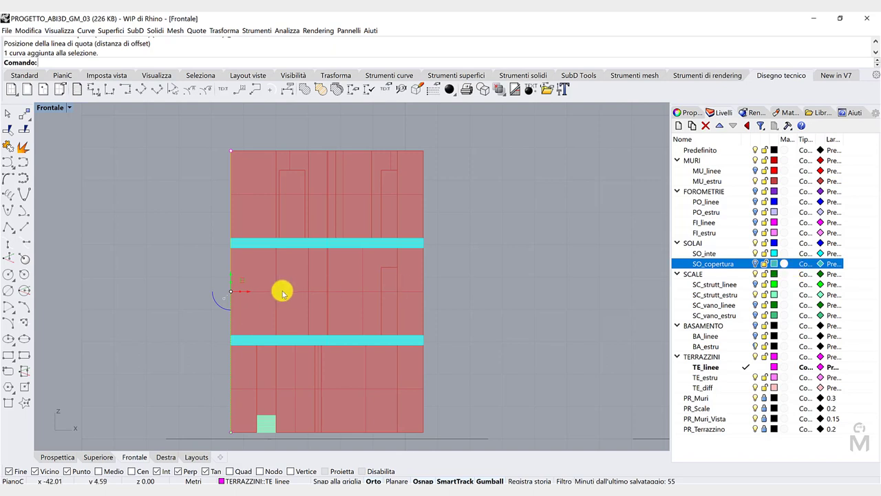
pyautogui.write('.4')
pyautogui.press('Return')
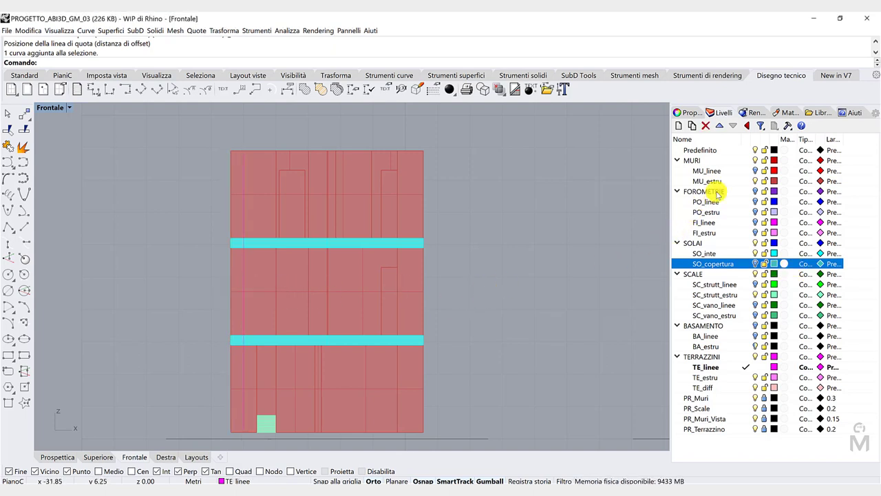
# Lock the MURI, SOLAI and SCALE layers
pyautogui.click(763, 160)
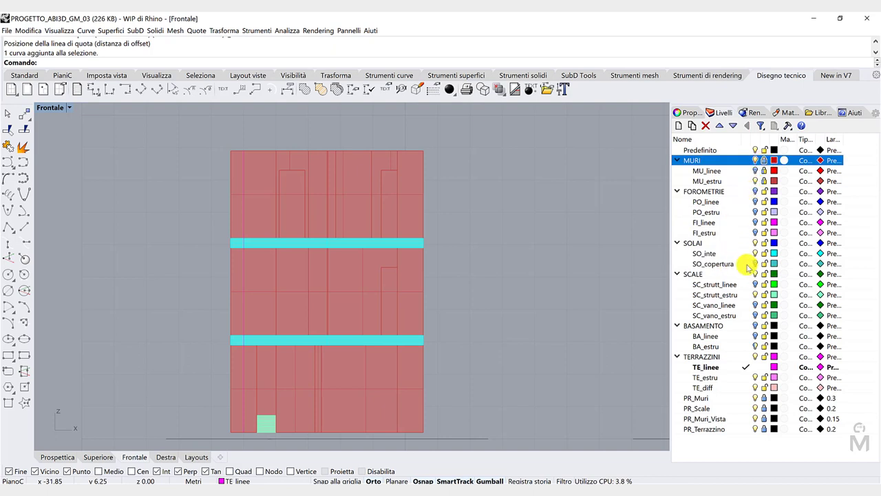
pyautogui.click(763, 244)
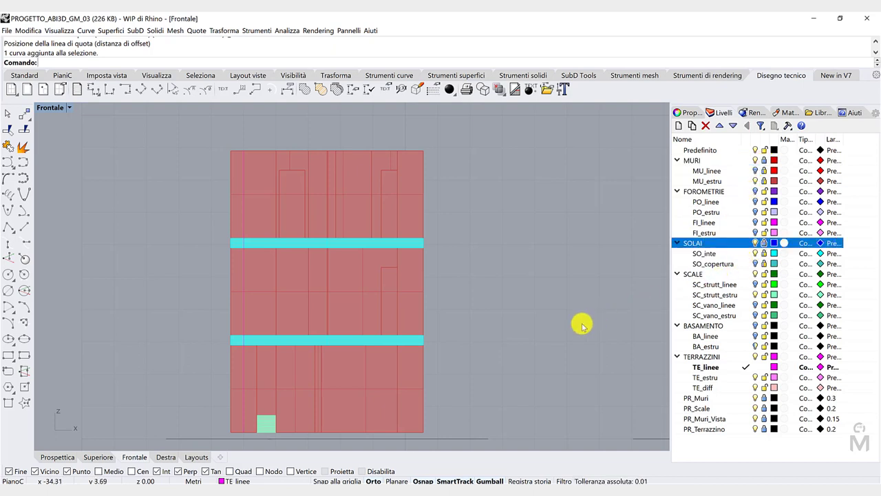
pyautogui.click(763, 276)
# Draw a polyline from the facade's lower right corner 0.4 m inward, up to the first slab's underside and across to the offset vertical line
pyautogui.scroll(2, 234, 411)
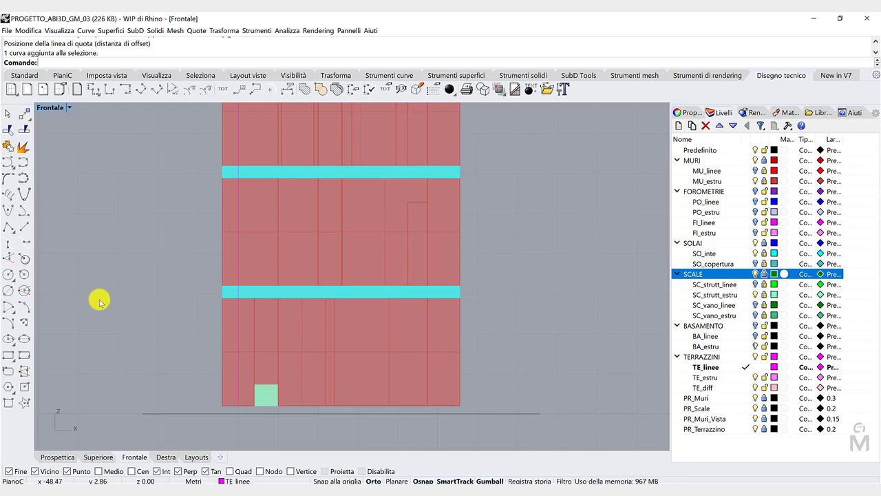
pyautogui.click(24, 75)
pyautogui.click(9, 131)
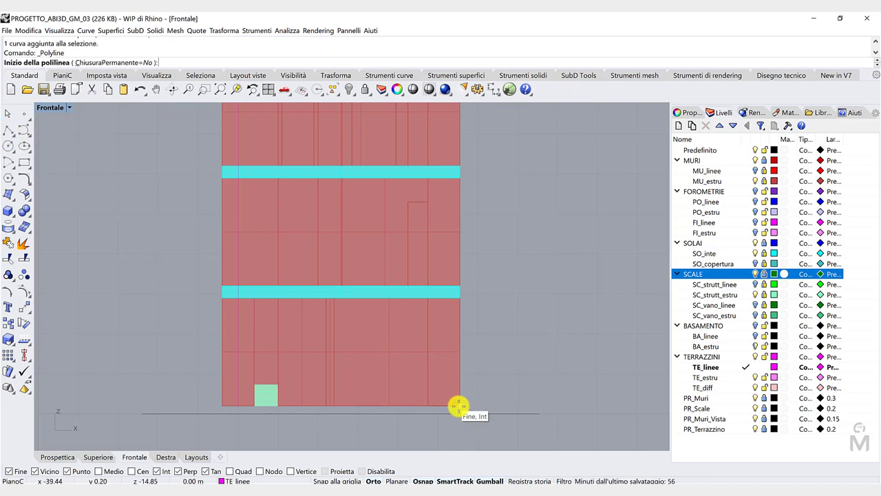
pyautogui.click(459, 406)
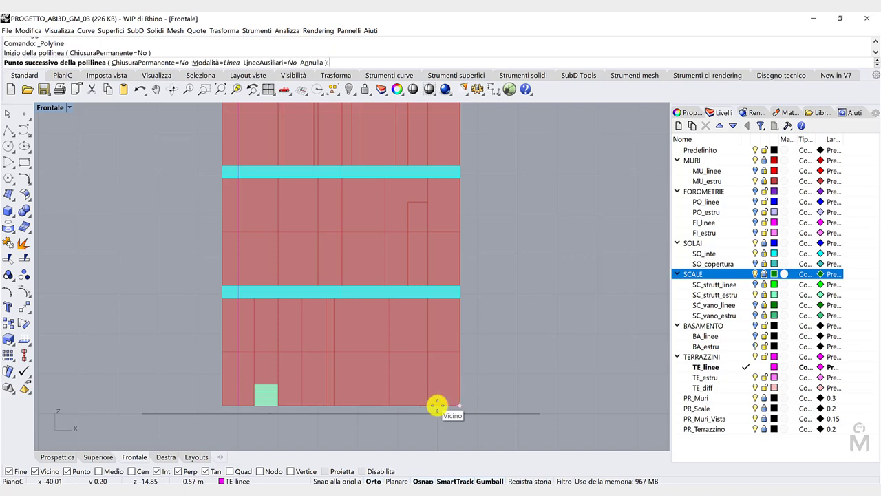
pyautogui.write('0.4')
pyautogui.press('Return')
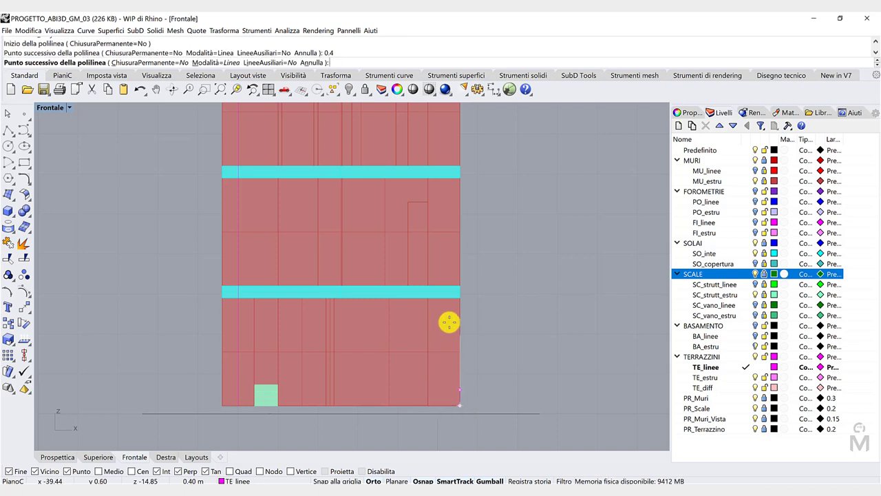
pyautogui.click(412, 389)
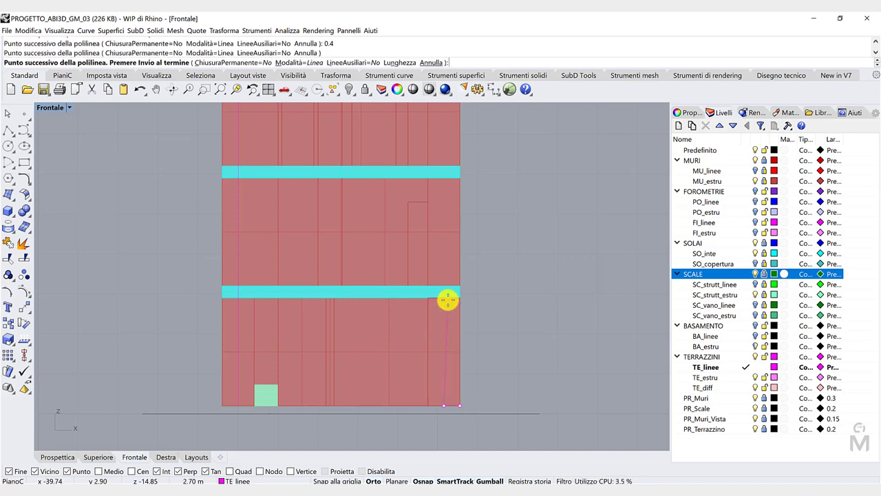
pyautogui.click(444, 299)
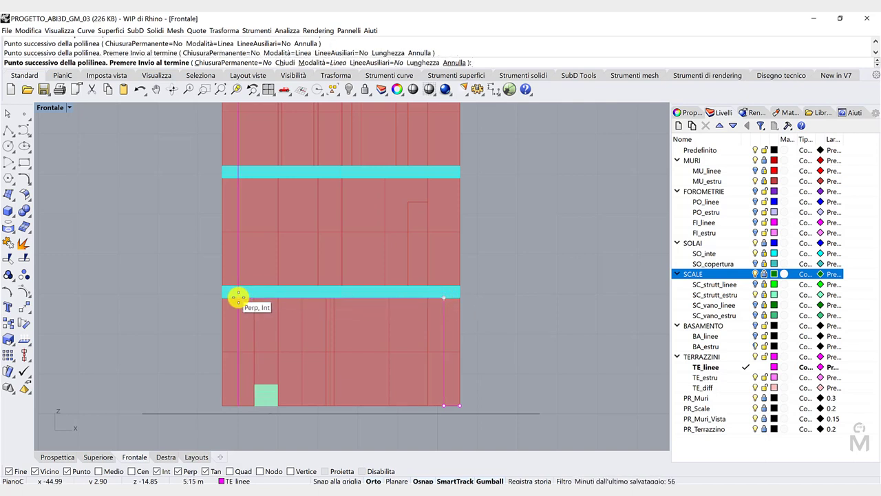
pyautogui.click(238, 298)
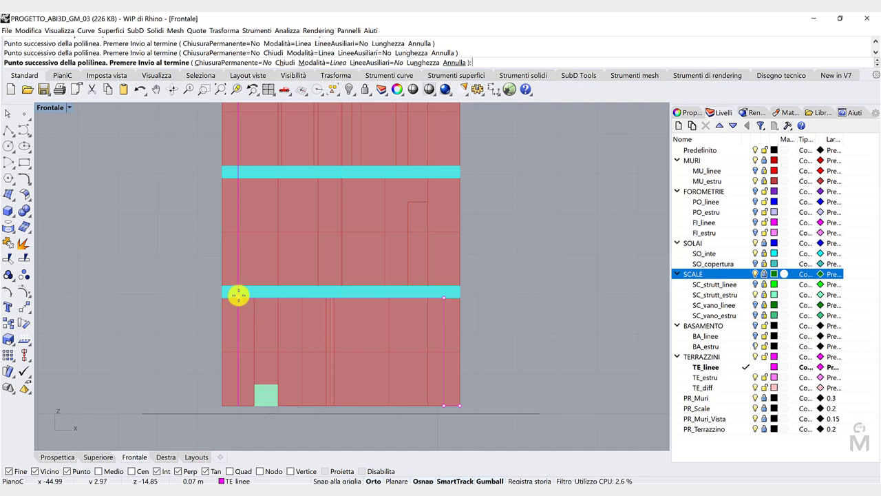
pyautogui.press('Return')
# Draw a polyline from the first slab's top up the offset line, along the second slab's underside, up its right end and back along its top
pyautogui.press('Return')
pyautogui.click(238, 286)
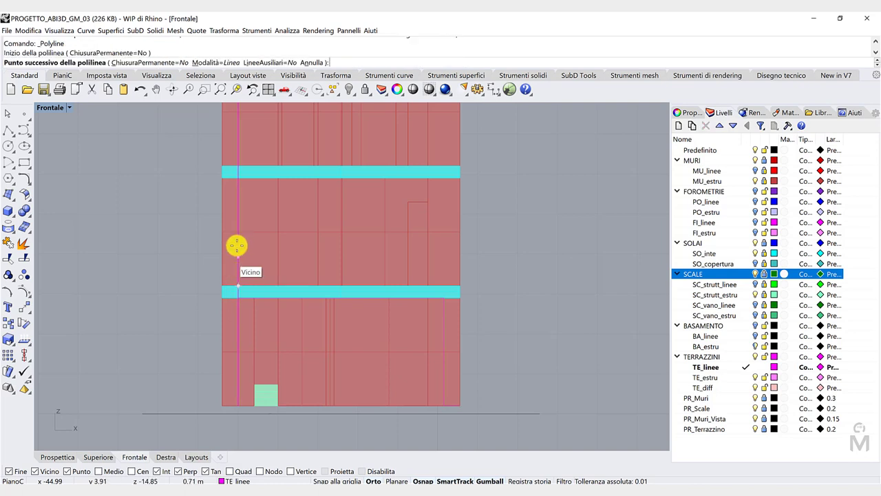
pyautogui.click(238, 177)
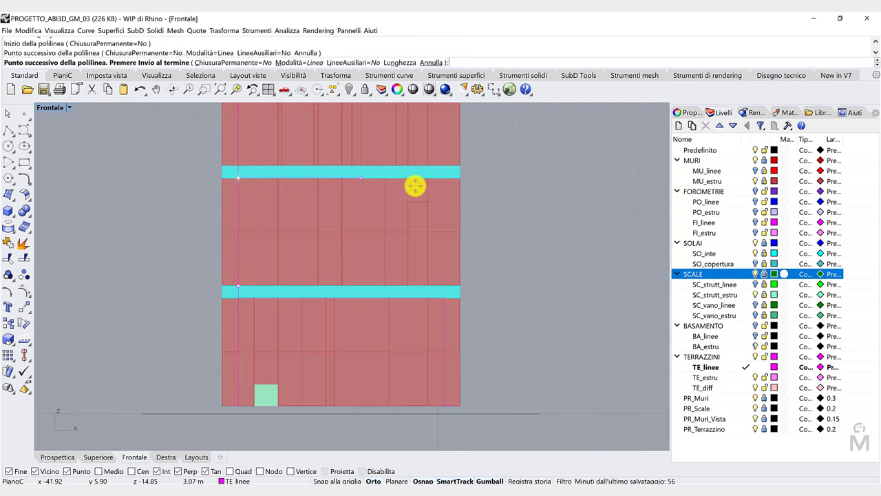
pyautogui.click(461, 178)
pyautogui.click(459, 166)
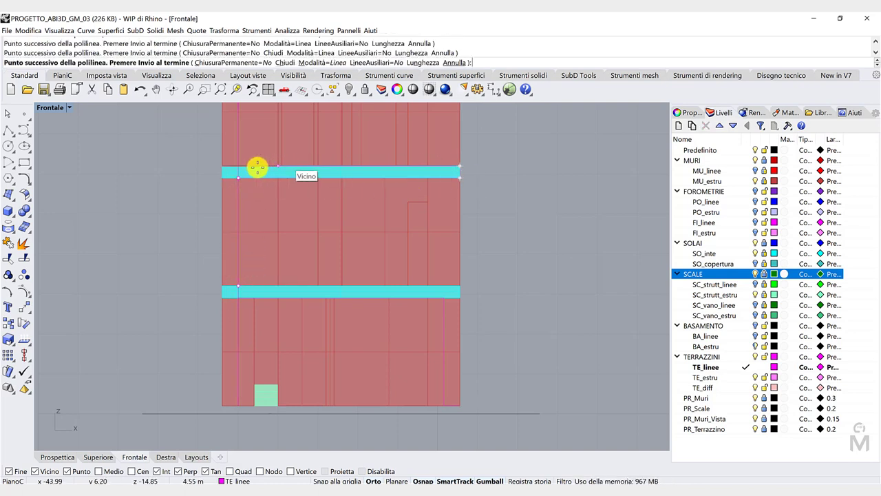
pyautogui.click(239, 168)
pyautogui.press('Return')
# Draw a polyline from the offset line's top to the facade's upper left corner, down to the first slab's underside and back to the line
pyautogui.scroll(-3, 249, 180)
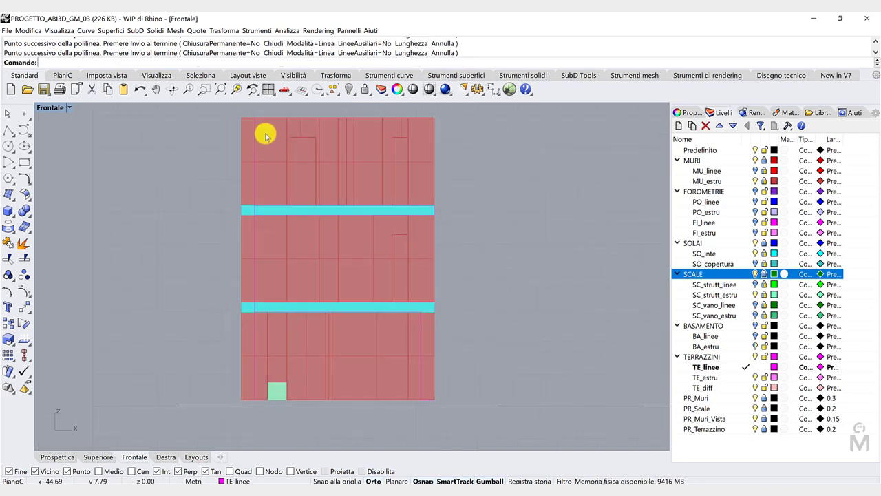
pyautogui.press('Return')
pyautogui.click(255, 118)
pyautogui.click(242, 118)
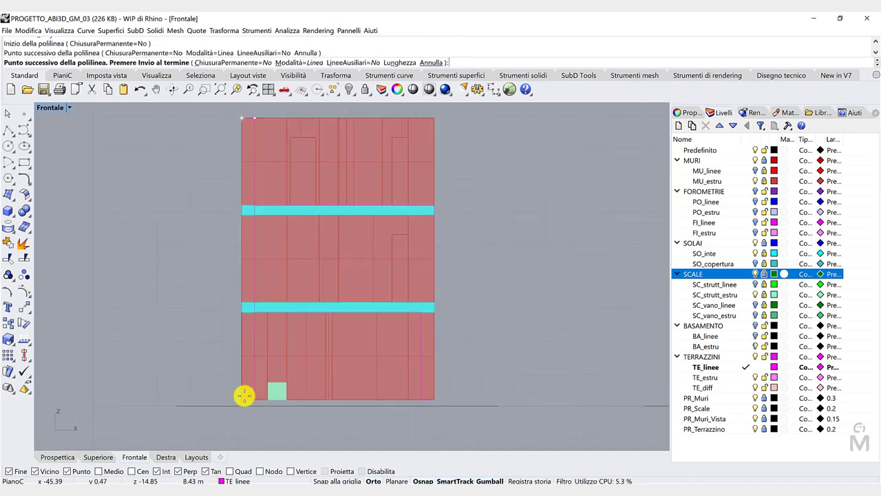
pyautogui.scroll(5, 246, 312)
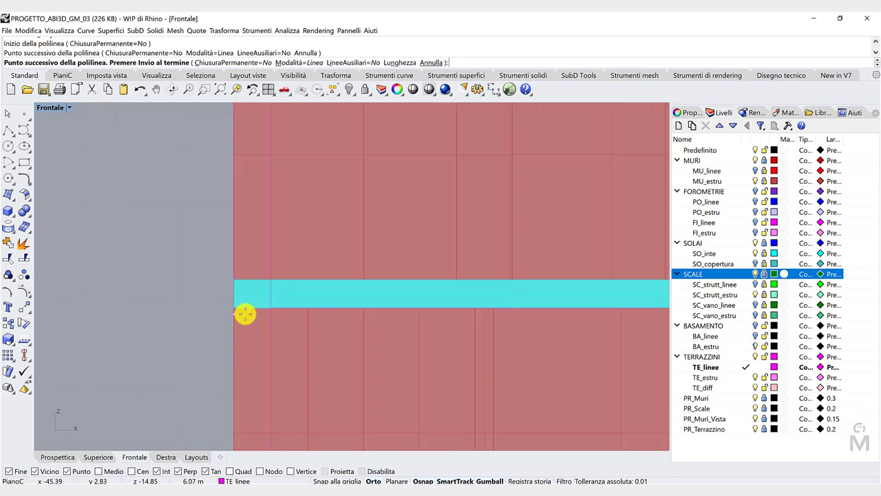
pyautogui.click(225, 305)
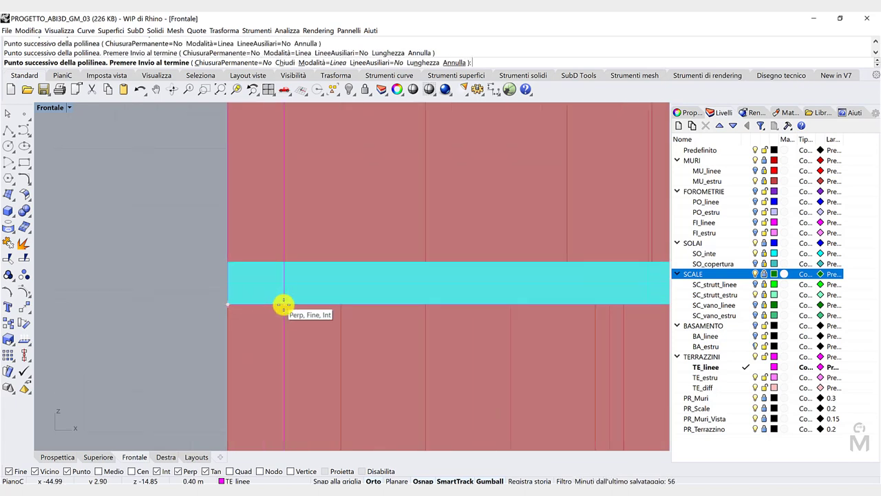
pyautogui.click(283, 305)
pyautogui.press('Return')
# Draw a polyline from the facade's lower right corner up to the first slab's top and along it to the offset vertical line
pyautogui.scroll(-5, 248, 308)
pyautogui.scroll(2, 303, 308)
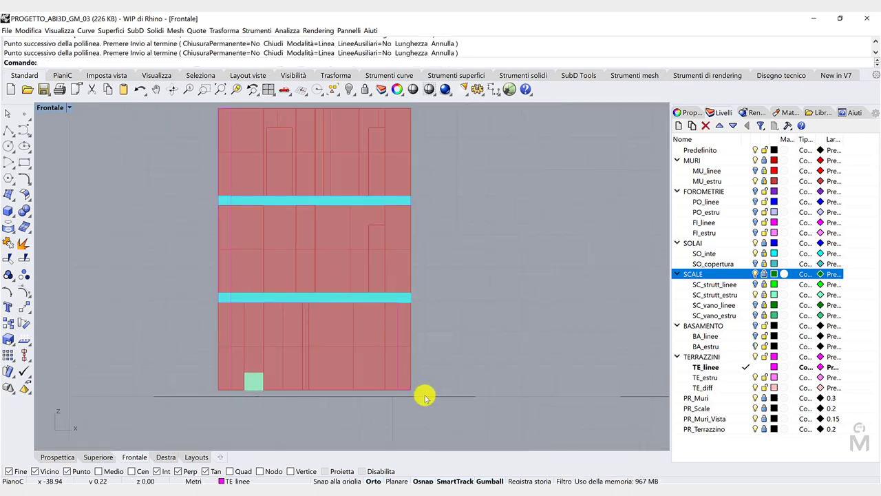
pyautogui.scroll(3, 417, 387)
pyautogui.press('Return')
pyautogui.click(405, 384)
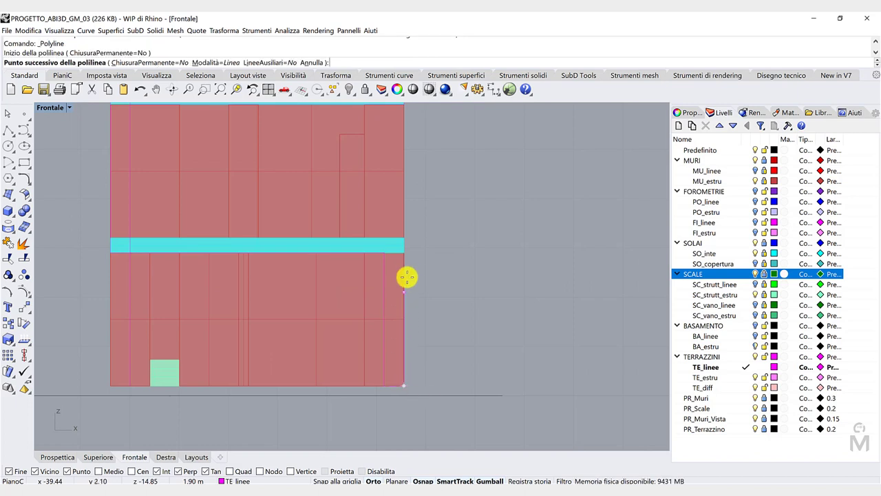
pyautogui.click(405, 238)
pyautogui.click(131, 239)
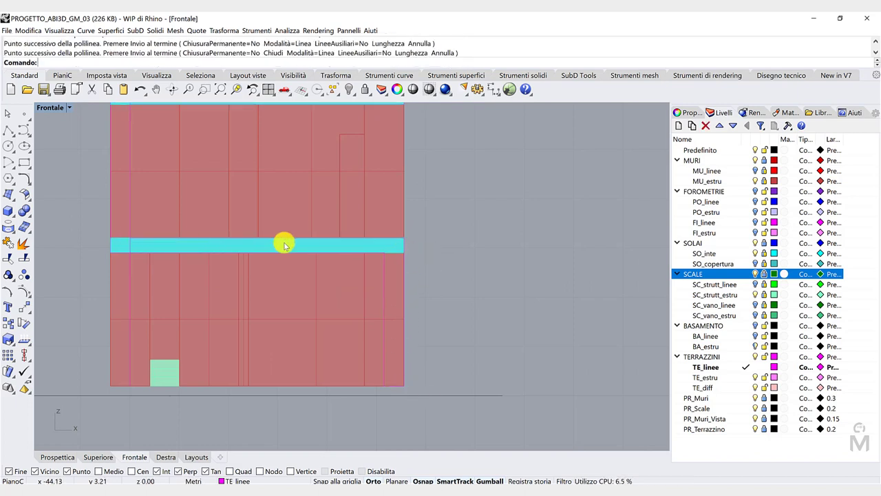
pyautogui.press('Return')
# Hide the MURI, SOLAI and SCALE layers to isolate the balcony frame outlines
pyautogui.scroll(-3, 441, 265)
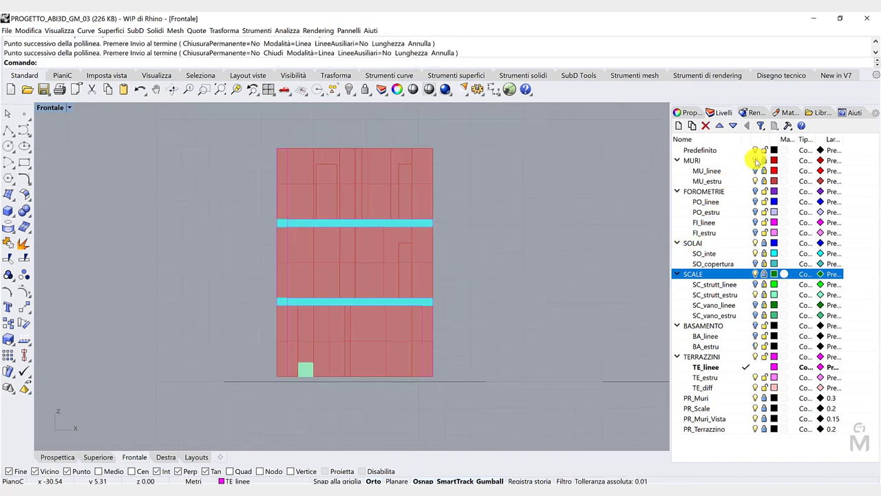
pyautogui.click(755, 161)
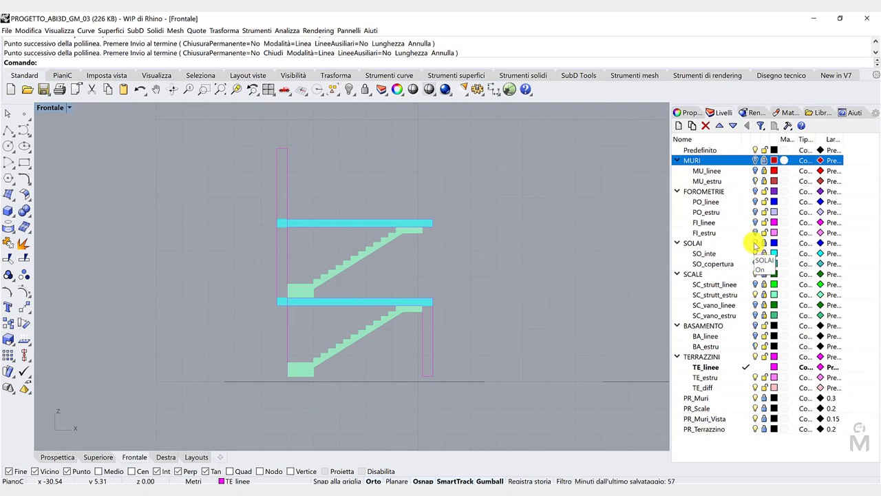
pyautogui.click(756, 243)
pyautogui.click(755, 274)
pyautogui.scroll(1, 366, 258)
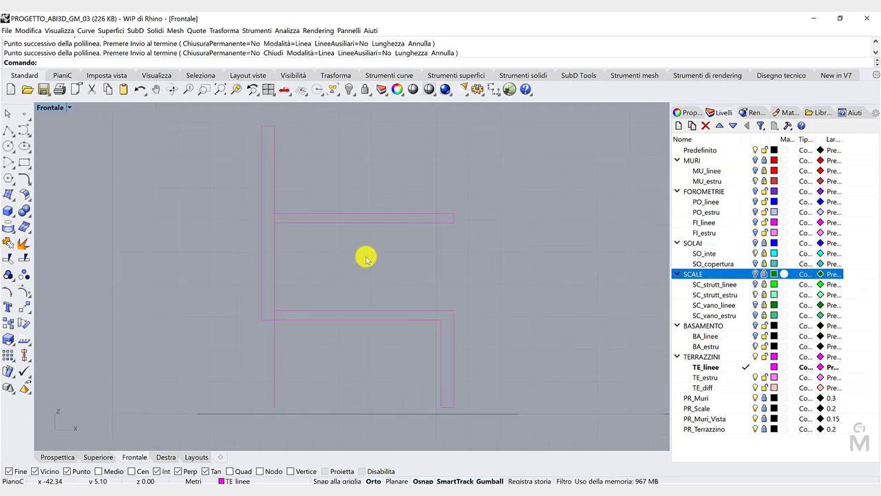
pyautogui.scroll(-2, 250, 230)
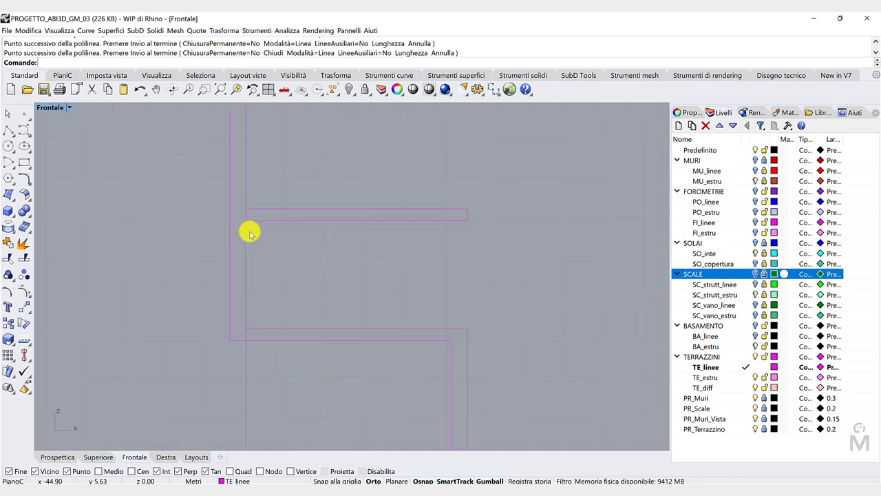
pyautogui.click(774, 357)
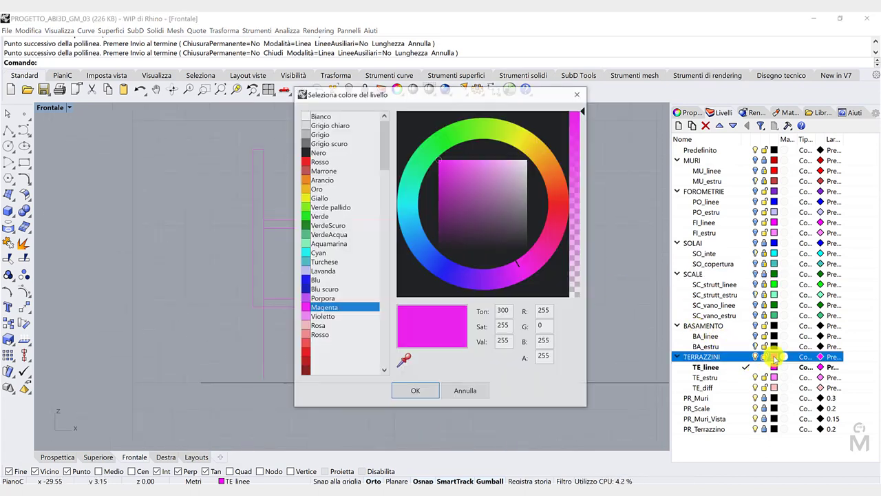
pyautogui.click(337, 327)
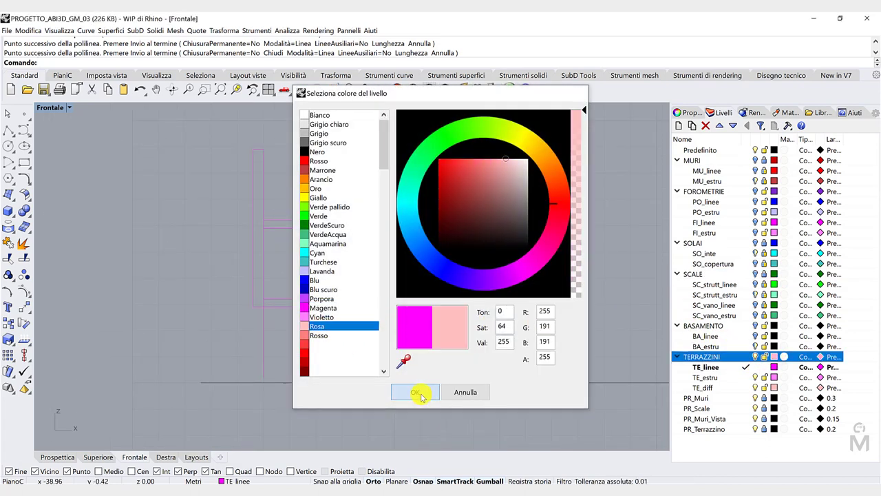
pyautogui.click(419, 394)
pyautogui.hotkey('ctrl', 'z')
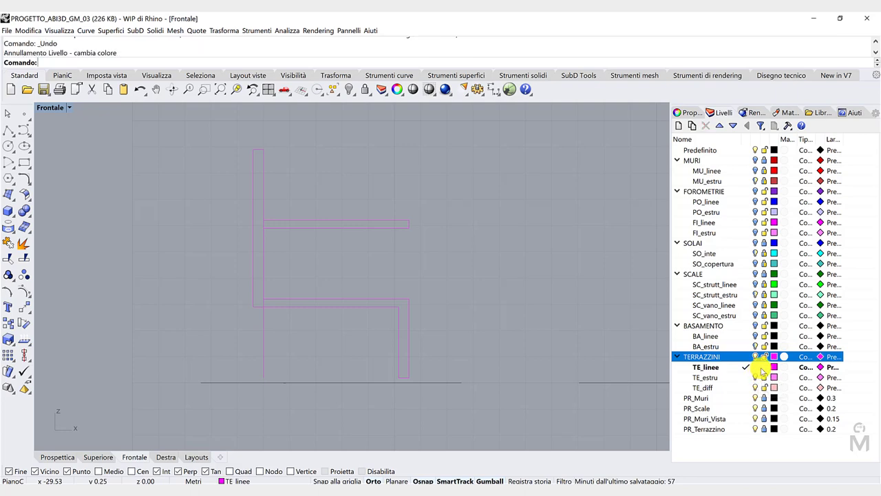
# Set the TE_linee layer's color to Rosa
pyautogui.click(774, 367)
pyautogui.click(338, 325)
pyautogui.click(408, 394)
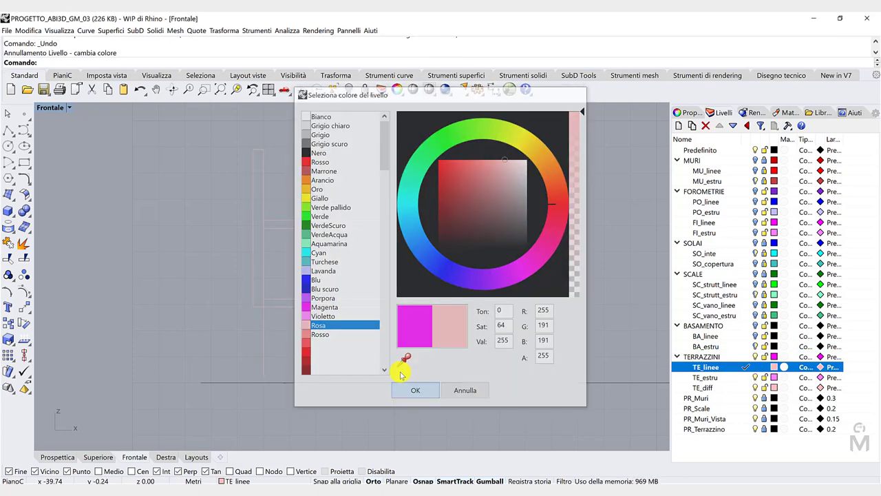
# Trim the offset vertical line below the first slab's underside, using the underside polyline as the cutting object
pyautogui.scroll(-2, 303, 241)
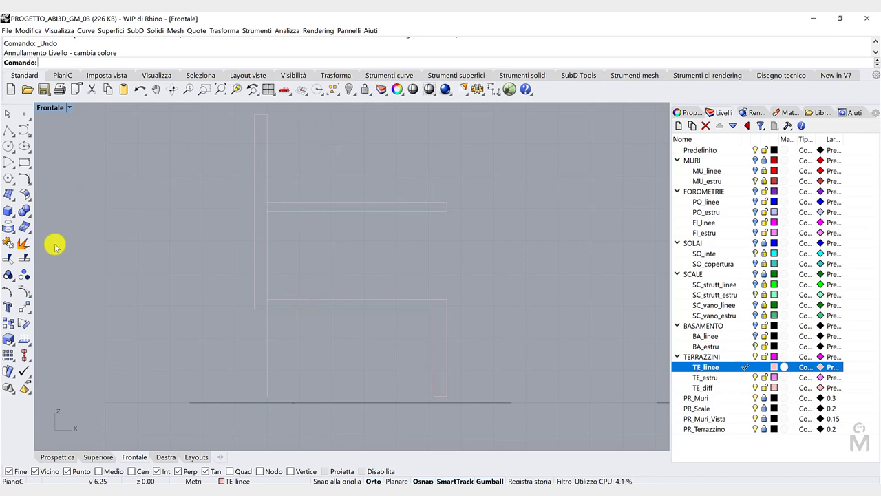
pyautogui.click(18, 260)
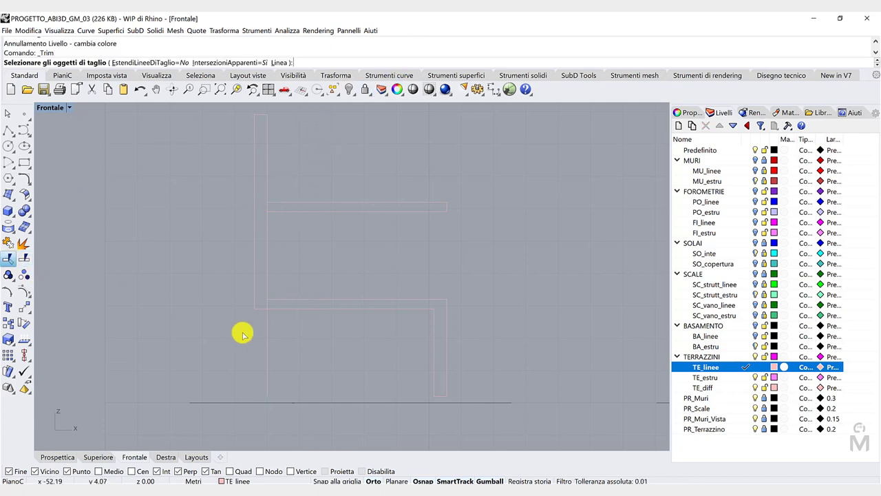
pyautogui.click(296, 309)
pyautogui.press('Return')
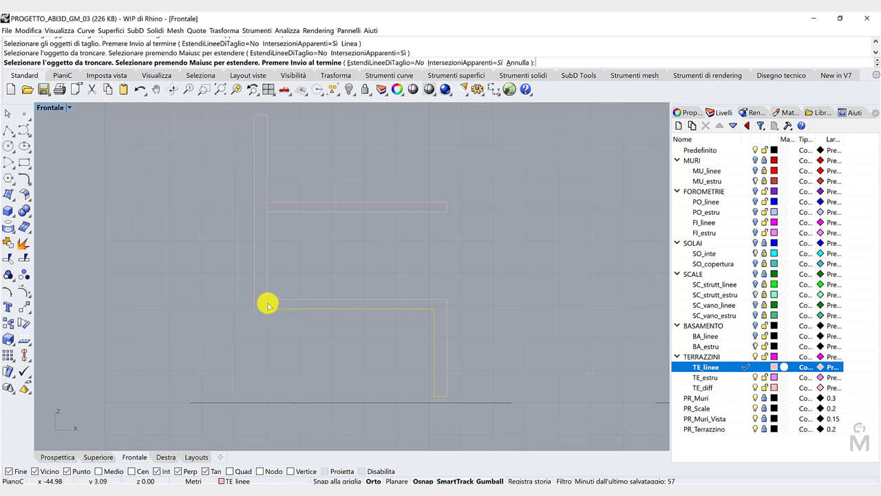
pyautogui.click(268, 305)
pyautogui.hotkey('ctrl', 'z')
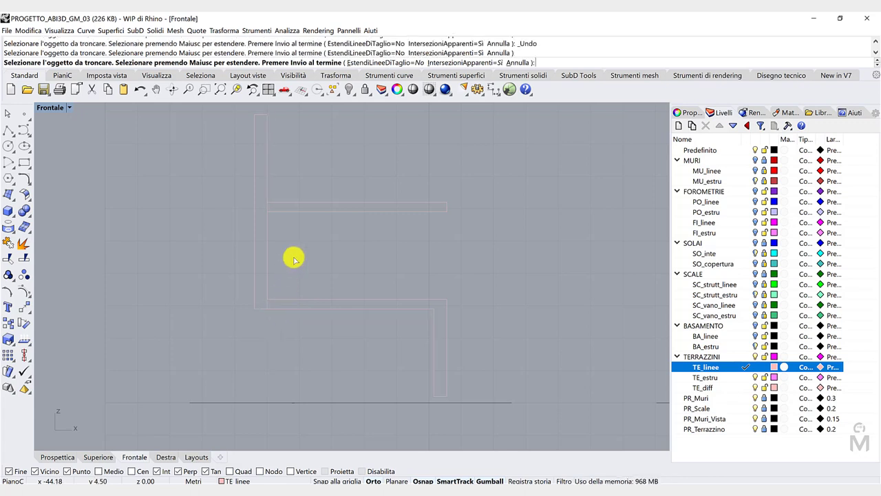
pyautogui.press('Return')
pyautogui.press('Return')
pyautogui.click(295, 202)
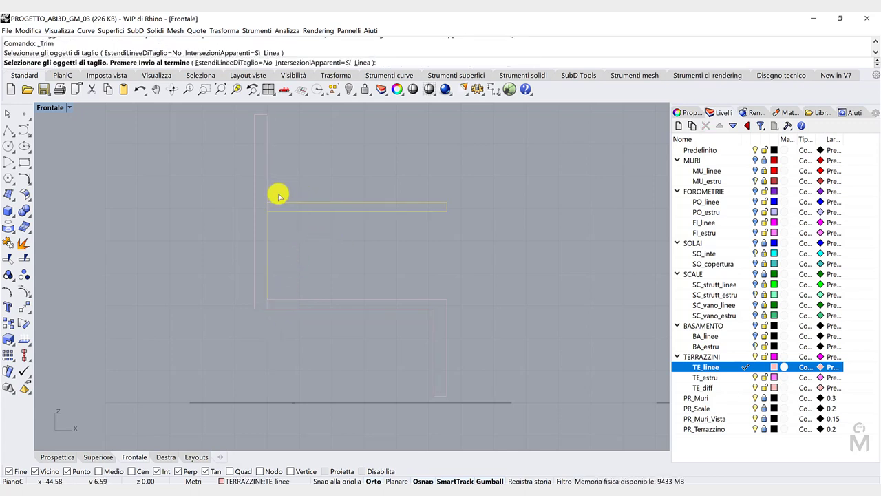
pyautogui.press('Return')
pyautogui.click(274, 209)
pyautogui.hotkey('ctrl', 'z')
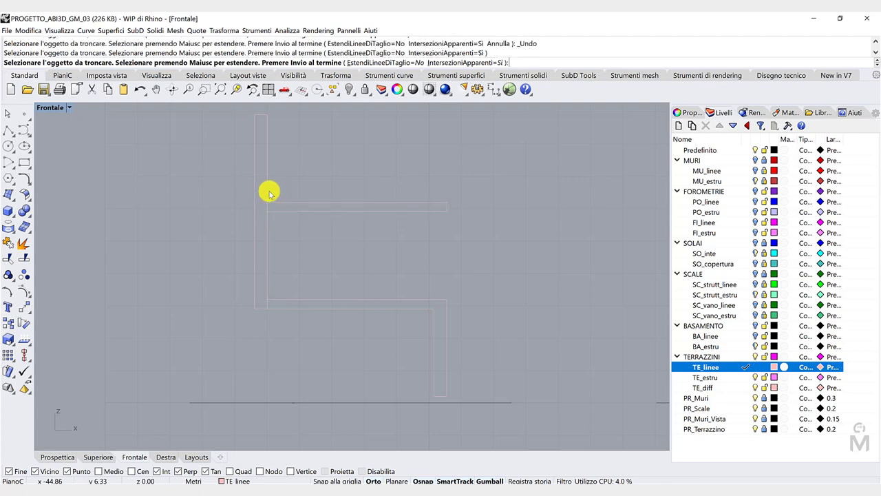
pyautogui.scroll(6, 269, 193)
pyautogui.press('Return')
# Trim away the offset vertical line's piece across the second slab's thickness, using that slab's polyline as the cutter
pyautogui.click(8, 258)
pyautogui.click(300, 209)
pyautogui.press('Return')
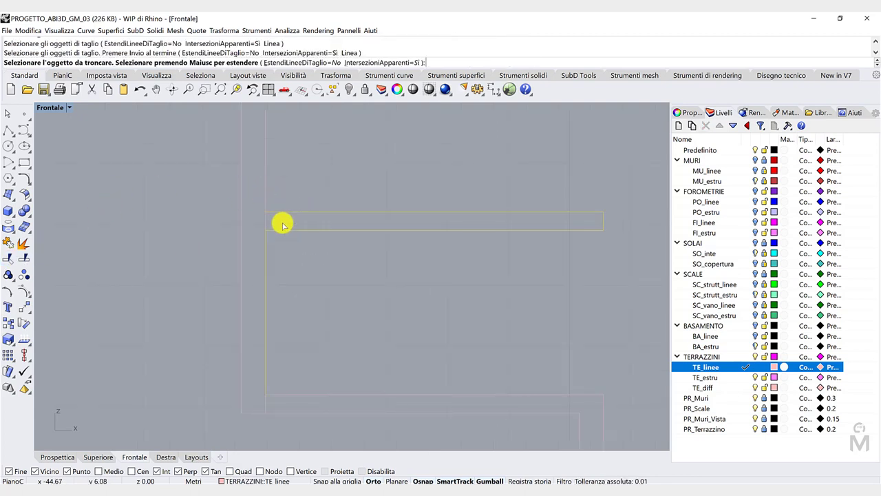
pyautogui.click(265, 220)
pyautogui.scroll(-4, 306, 241)
pyautogui.press('Return')
# Trim away the offset vertical line's remaining piece across the first slab's thickness, cutting with the underside polyline
pyautogui.scroll(4, 289, 351)
pyautogui.press('Return')
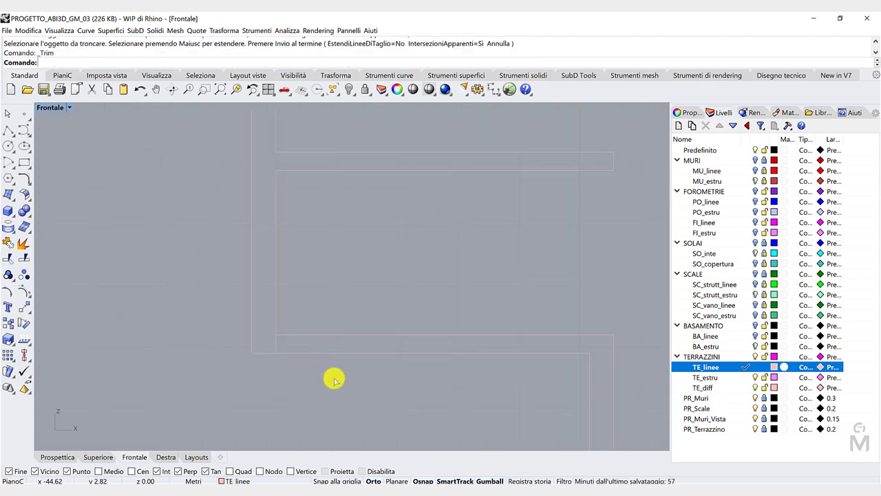
pyautogui.click(300, 353)
pyautogui.press('Return')
pyautogui.click(274, 343)
pyautogui.press('Return')
pyautogui.scroll(-6, 318, 293)
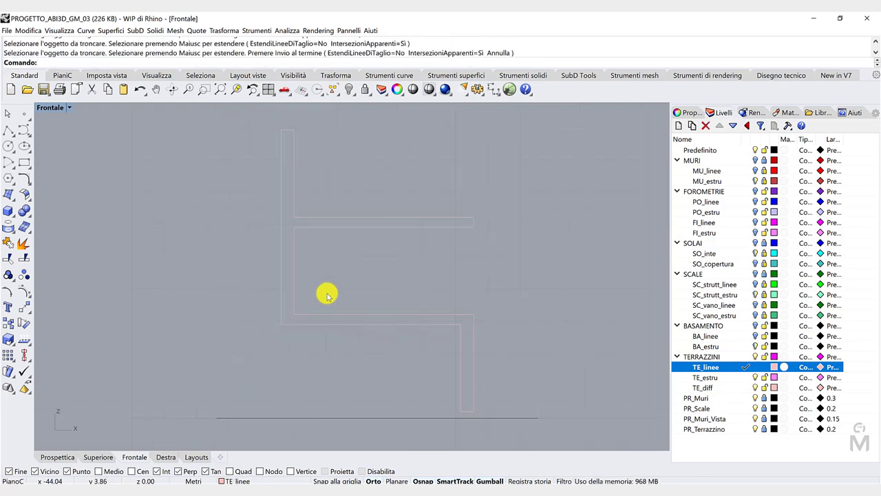
# Join all the trimmed frame outline curves into one curve and check it in the Prospettica view
pyautogui.moveTo(502, 368); pyautogui.dragTo(278, 154)
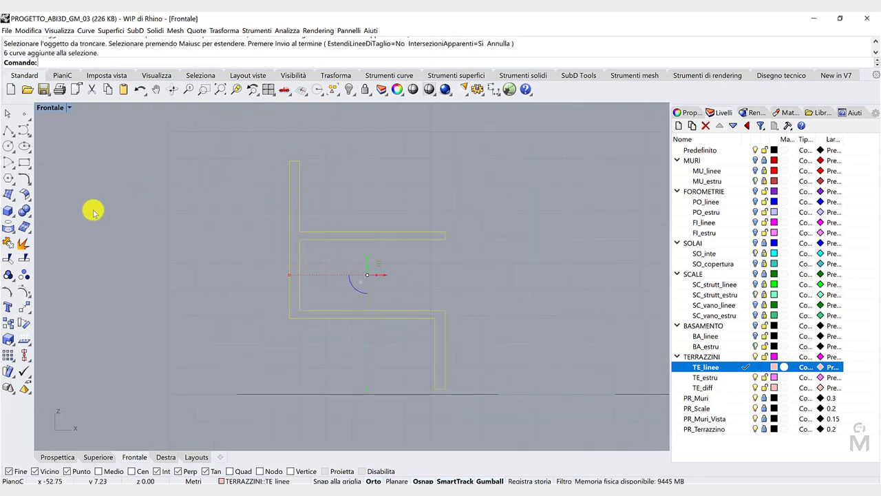
pyautogui.click(7, 245)
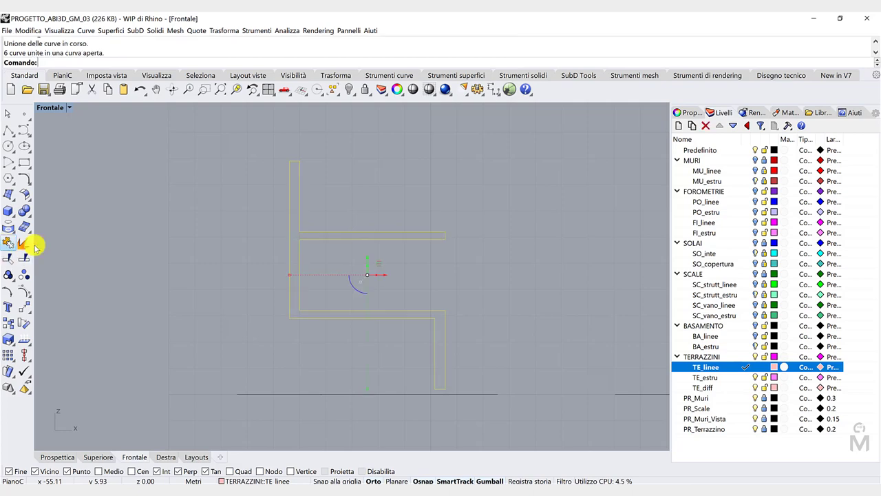
pyautogui.click(58, 457)
pyautogui.moveTo(179, 391); pyautogui.dragTo(275, 216, button='right')
pyautogui.scroll(5, 275, 214)
pyautogui.scroll(5, 293, 216)
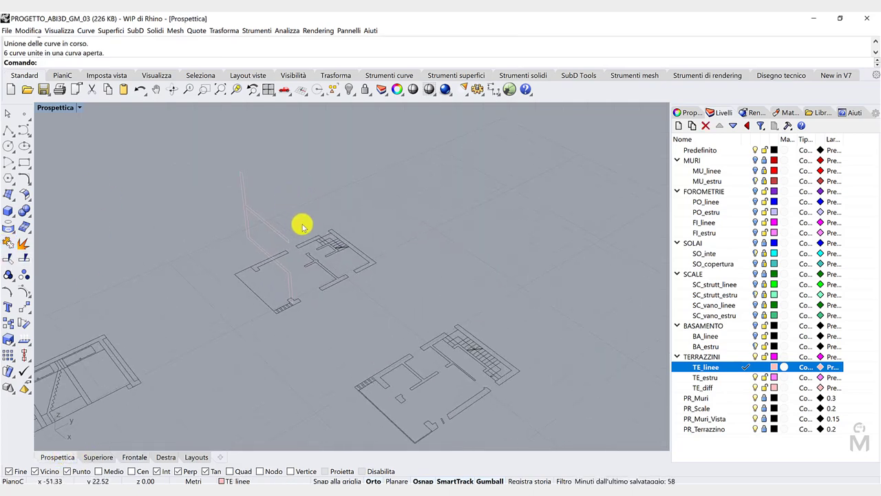
pyautogui.scroll(-5, 159, 302)
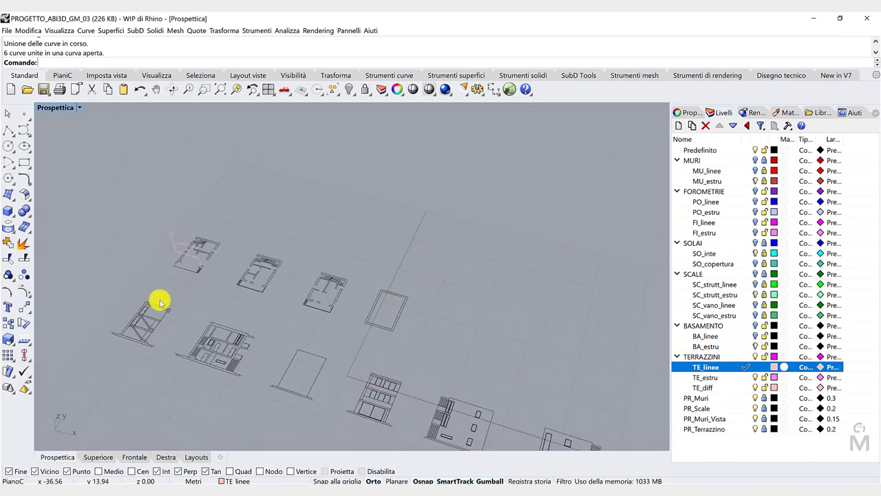
# In the Superiore view, measure the balcony's depth on the floor plan with a vertical dimension, without placing it
pyautogui.click(108, 458)
pyautogui.scroll(-2, 297, 303)
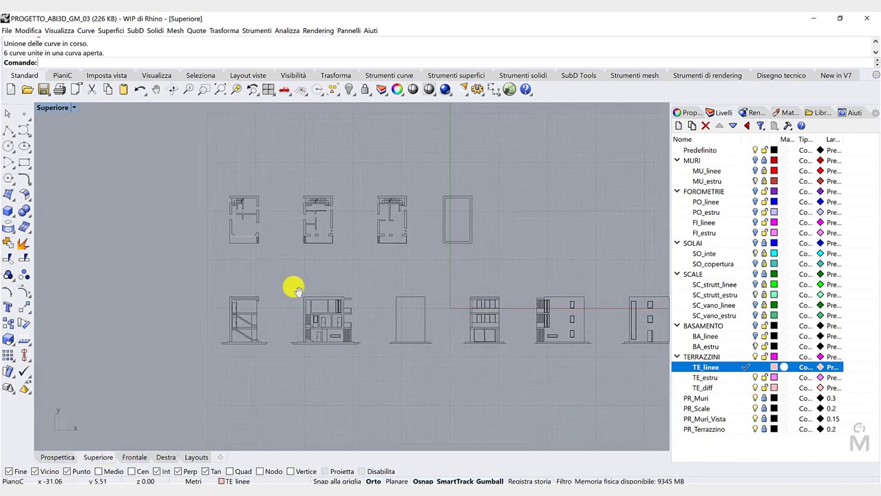
pyautogui.scroll(5, 227, 241)
pyautogui.scroll(3, 215, 250)
pyautogui.scroll(1, 327, 192)
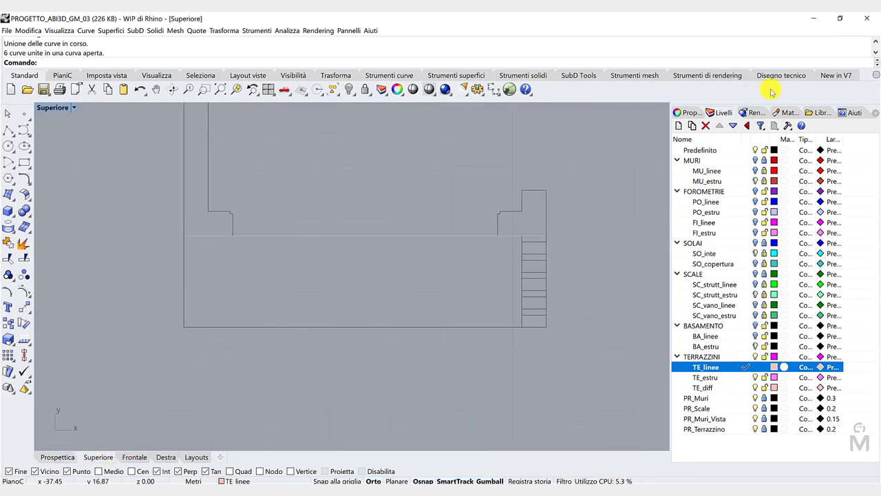
pyautogui.click(780, 75)
pyautogui.click(124, 89)
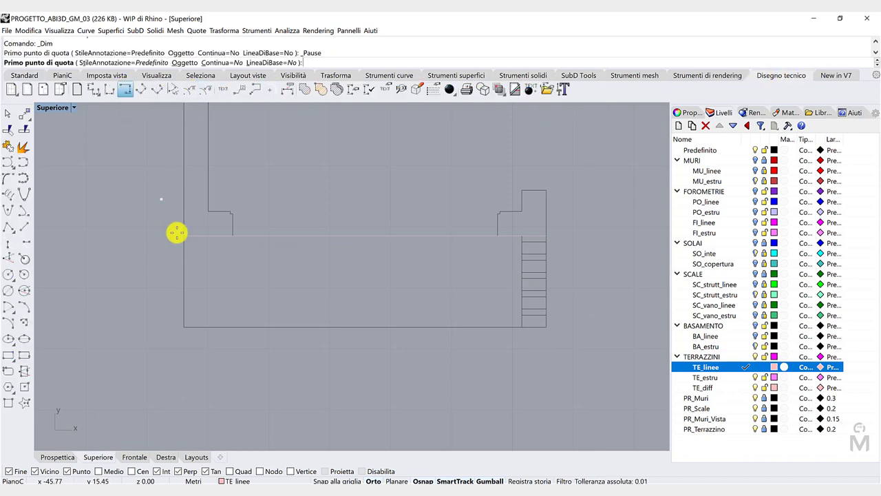
pyautogui.click(181, 236)
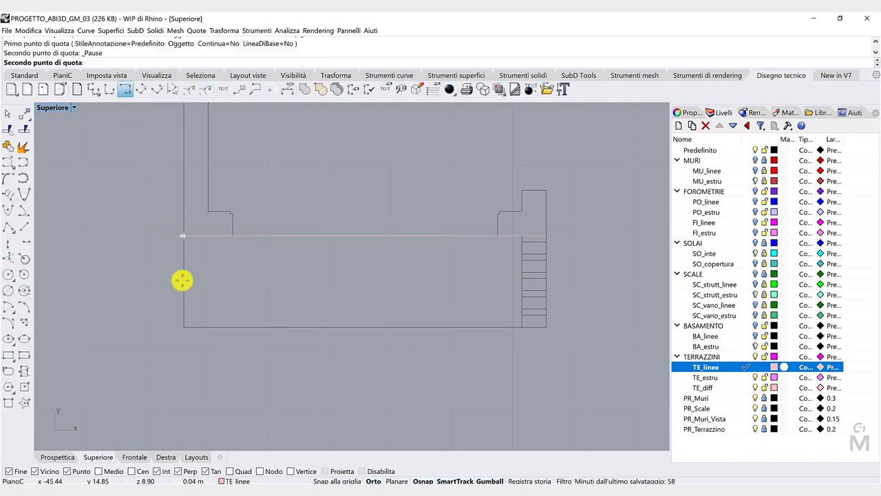
pyautogui.click(181, 326)
pyautogui.scroll(-3, 136, 307)
pyautogui.press('Escape')
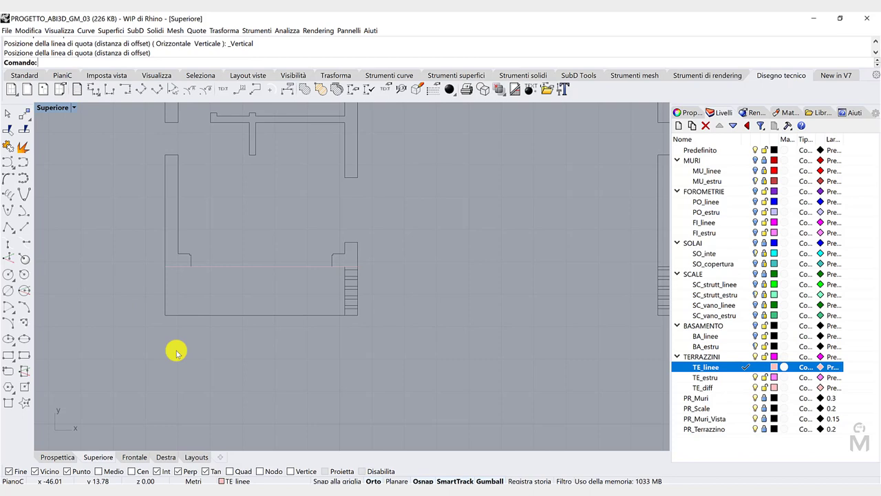
# Return to the Prospettica view and make TE_estru the current layer
pyautogui.click(57, 459)
pyautogui.scroll(6, 194, 266)
pyautogui.scroll(3, 193, 276)
pyautogui.keyDown('shift'); pyautogui.moveTo(202, 303); pyautogui.dragTo(205, 368, button='right'); pyautogui.keyUp('shift')
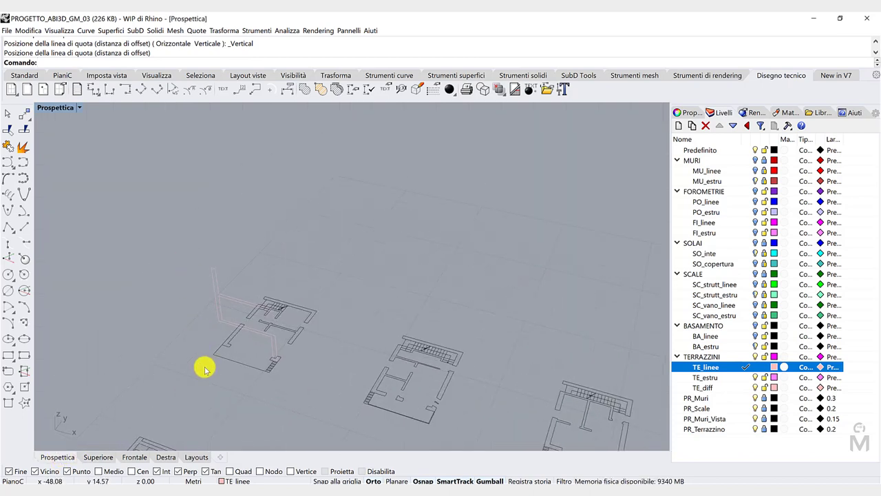
pyautogui.scroll(3, 204, 369)
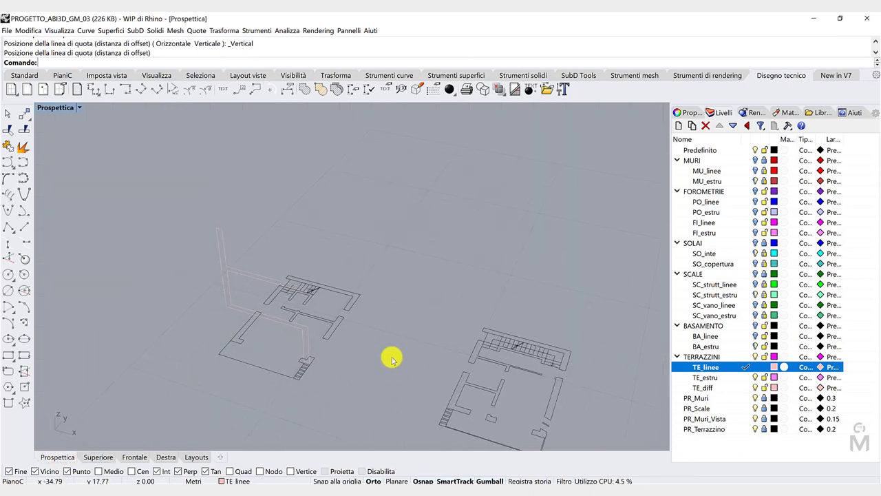
pyautogui.click(747, 378)
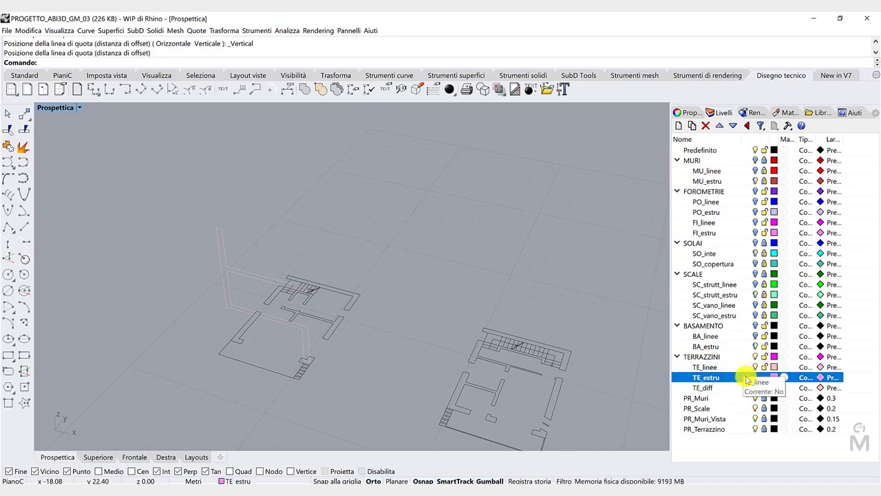
pyautogui.scroll(1, 213, 305)
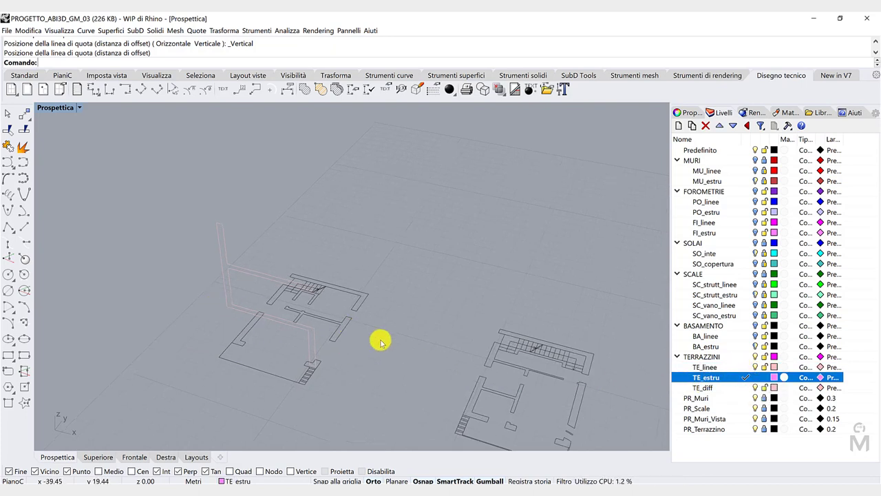
# Select the frame outline on TE_linee and extrude it 1.5 m with the Solido option set to Sì
pyautogui.rightClick(736, 368)
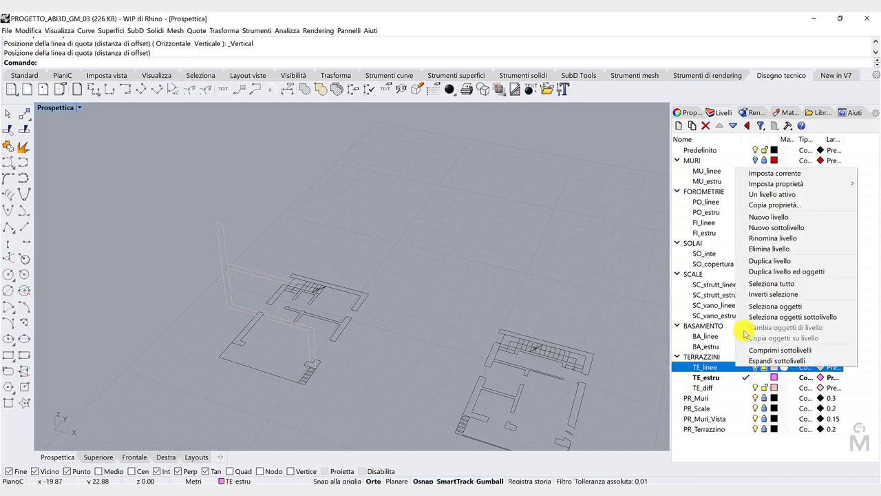
pyautogui.click(762, 306)
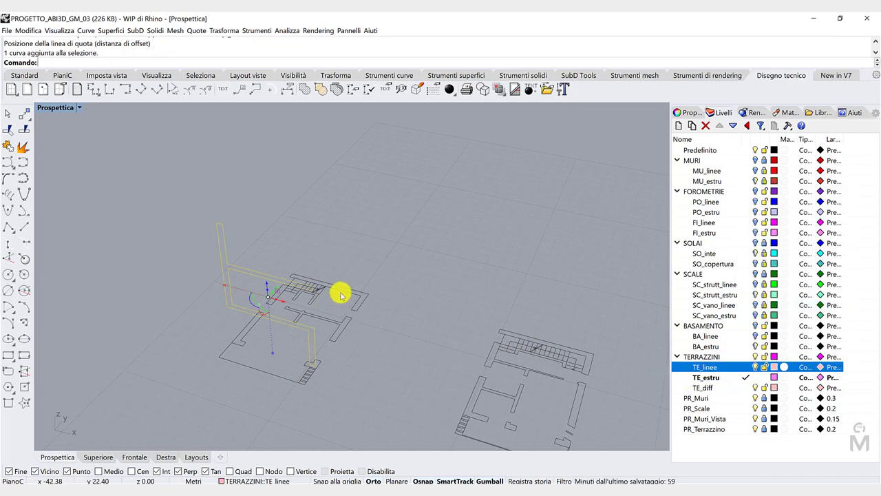
pyautogui.click(457, 76)
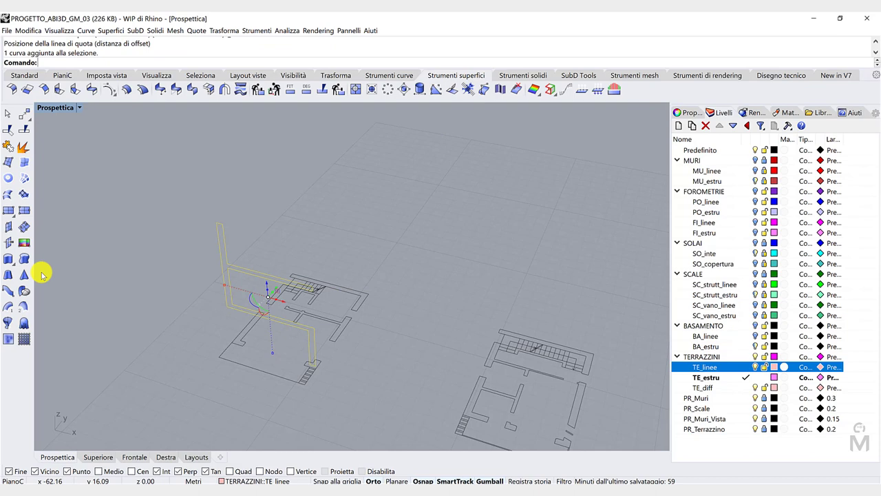
pyautogui.click(8, 259)
pyautogui.moveTo(214, 372); pyautogui.dragTo(211, 354, button='right')
pyautogui.scroll(-3, 211, 358)
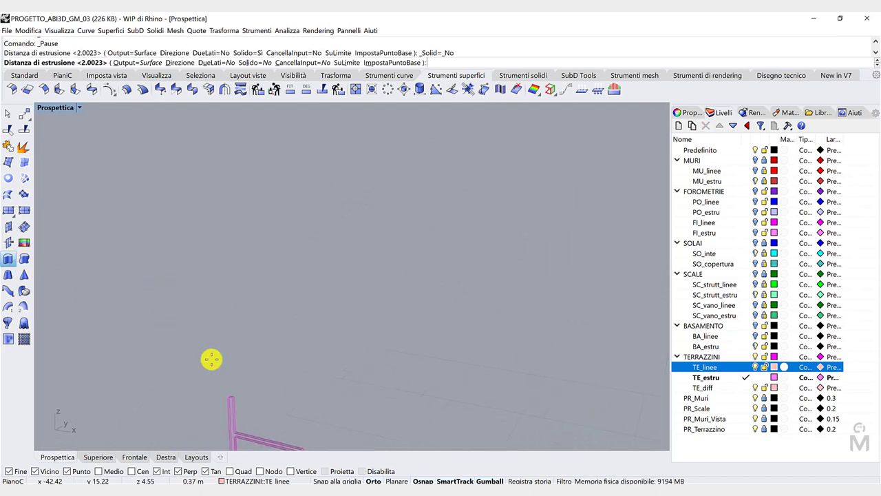
pyautogui.scroll(-3, 213, 413)
pyautogui.moveTo(213, 413); pyautogui.dragTo(232, 321, button='right')
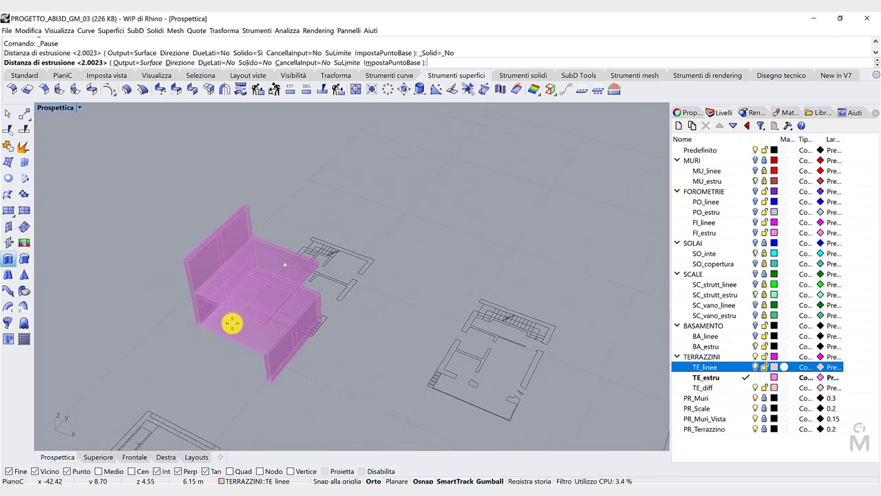
pyautogui.click(272, 63)
pyautogui.write('1.5')
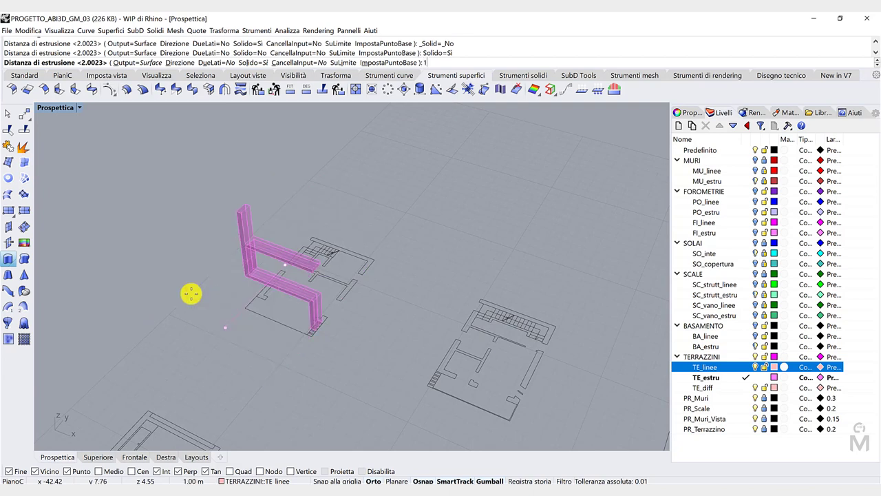
pyautogui.press('Return')
pyautogui.moveTo(213, 274); pyautogui.dragTo(184, 352, button='right')
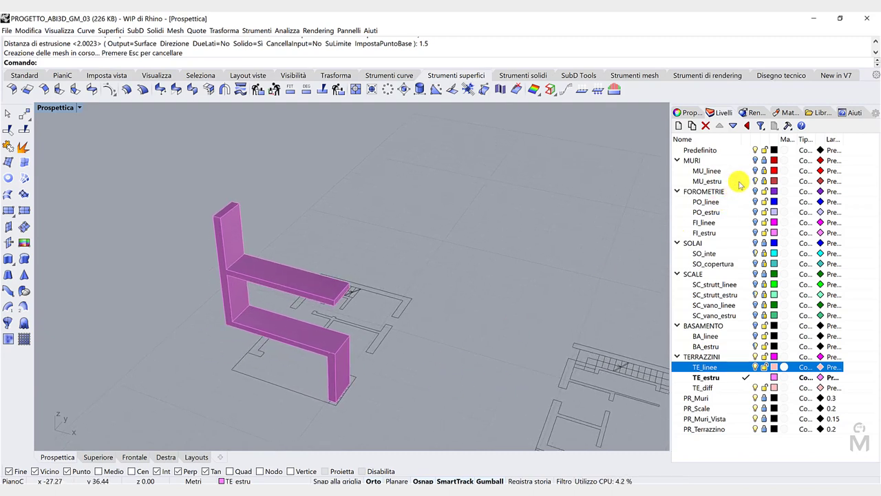
# Show the MURI, SOLAI, SO_copertura and BASAMENTO layers and examine how the extruded balcony frame fits the building
pyautogui.click(756, 160)
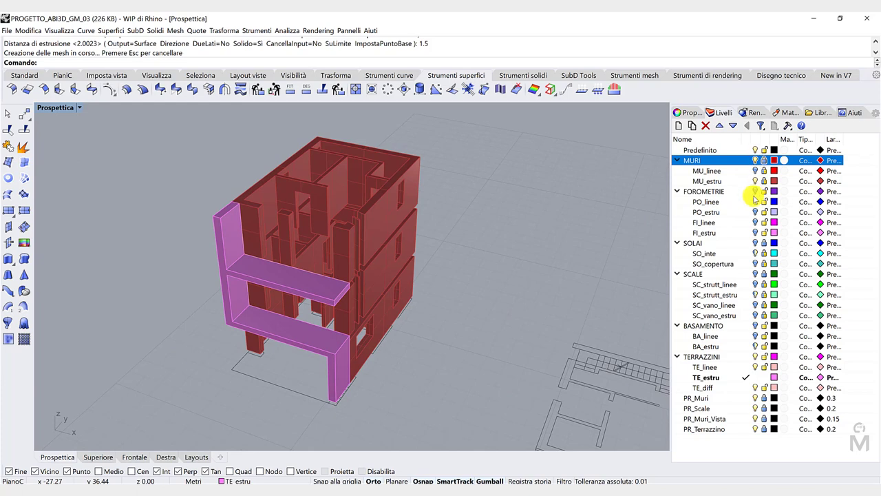
pyautogui.click(755, 243)
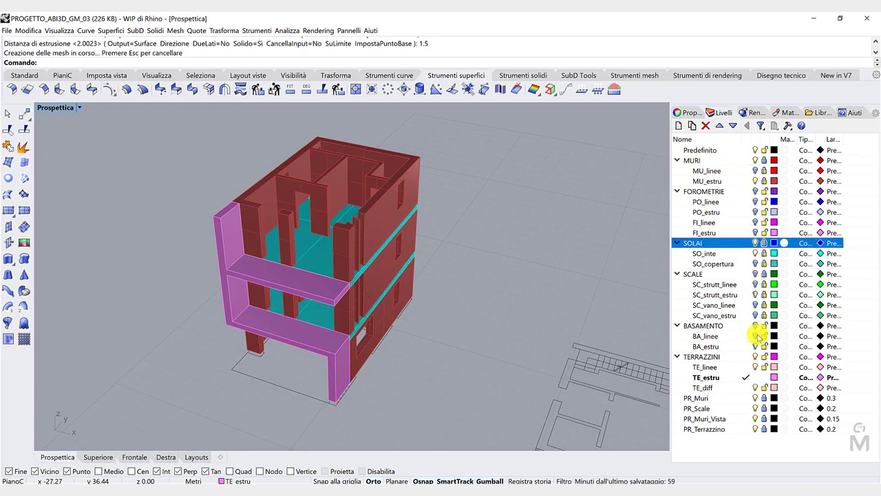
pyautogui.click(756, 264)
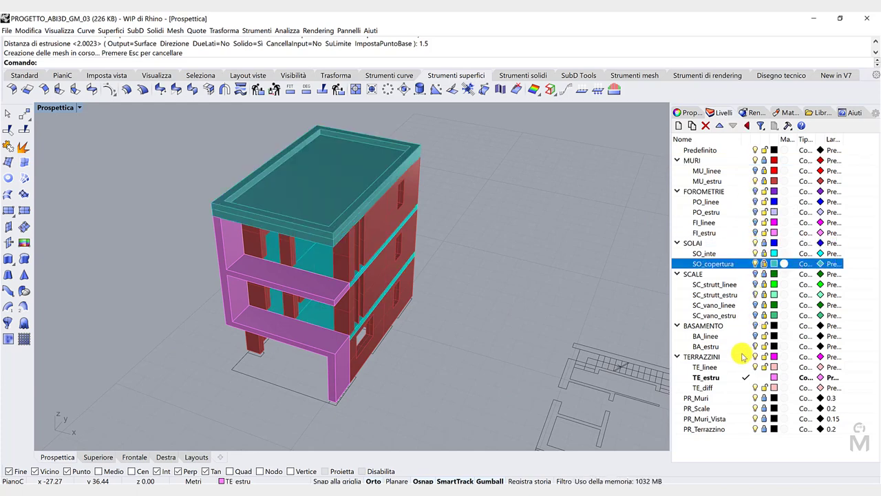
pyautogui.click(755, 326)
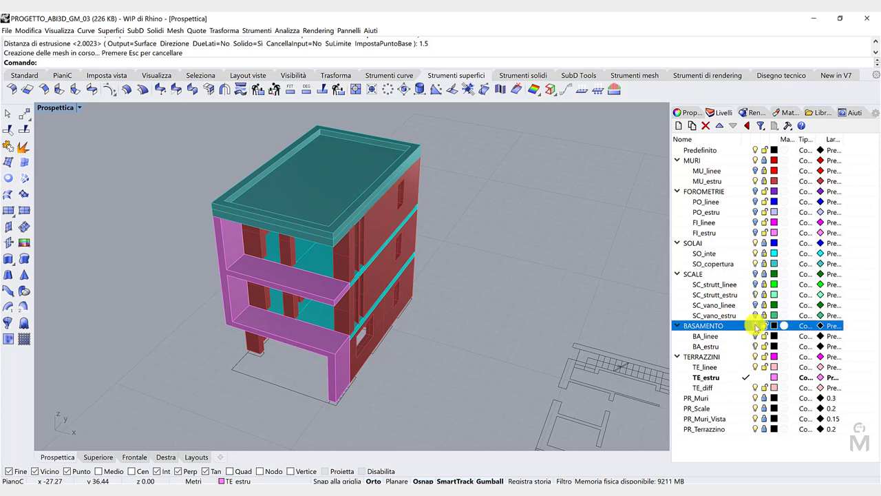
pyautogui.moveTo(421, 288); pyautogui.dragTo(250, 386, button='right')
pyautogui.click(106, 75)
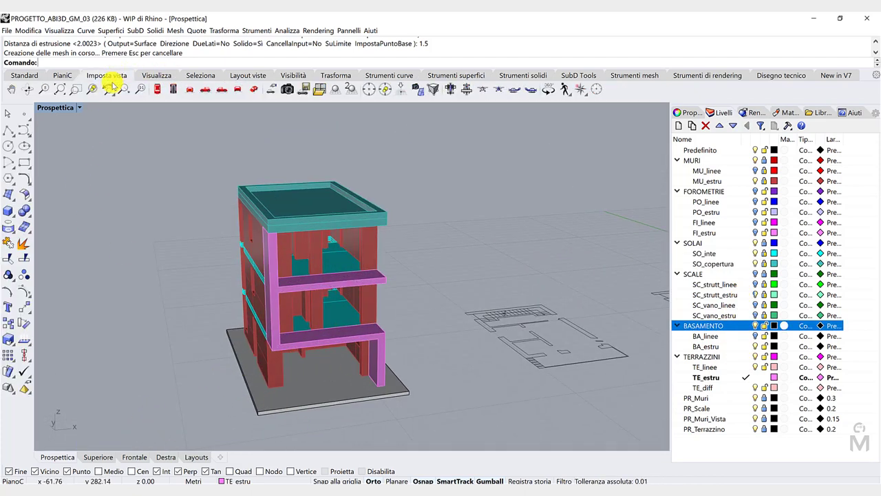
pyautogui.click(75, 89)
pyautogui.moveTo(171, 150); pyautogui.dragTo(459, 440)
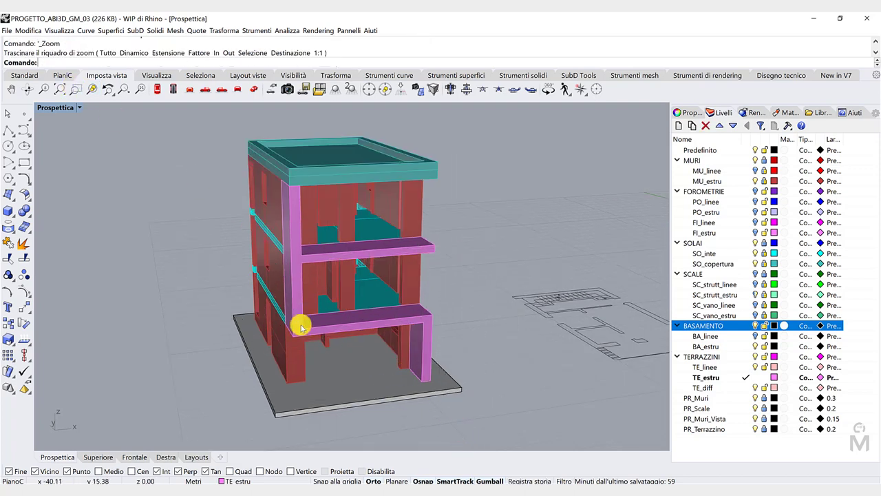
pyautogui.moveTo(299, 325); pyautogui.dragTo(137, 300, button='right')
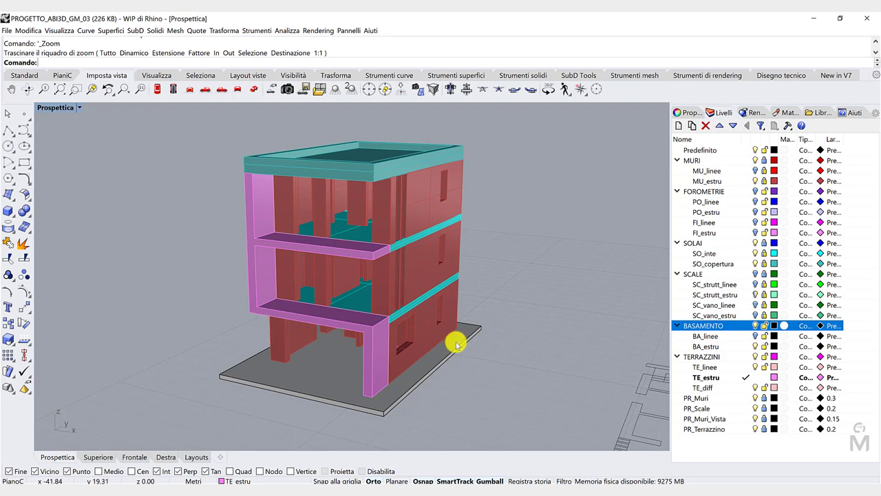
# Hide the MURI, SOLAI, BASAMENTO and TE_estru layers and make TE_linee the current layer
pyautogui.click(755, 161)
pyautogui.click(756, 243)
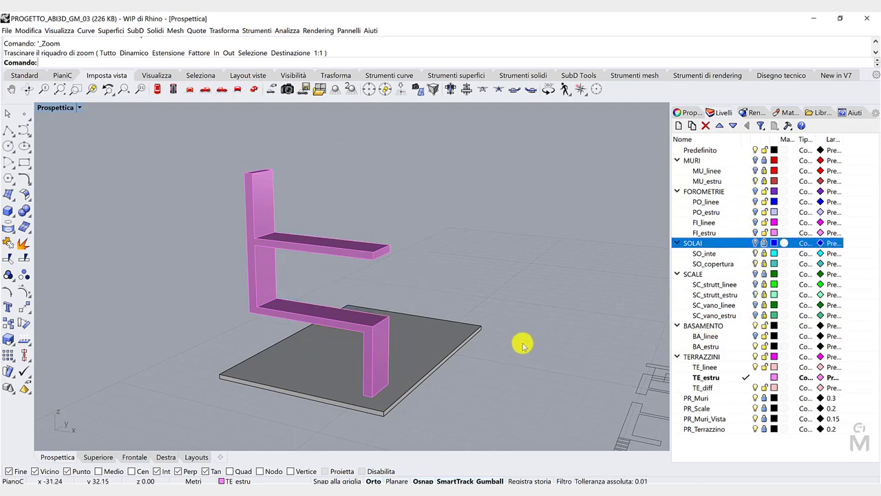
pyautogui.click(755, 326)
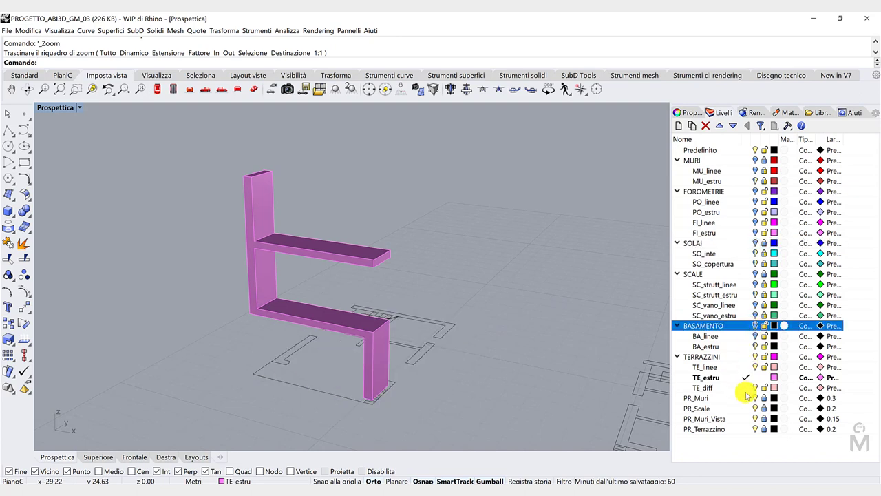
pyautogui.click(746, 367)
pyautogui.scroll(5, 368, 407)
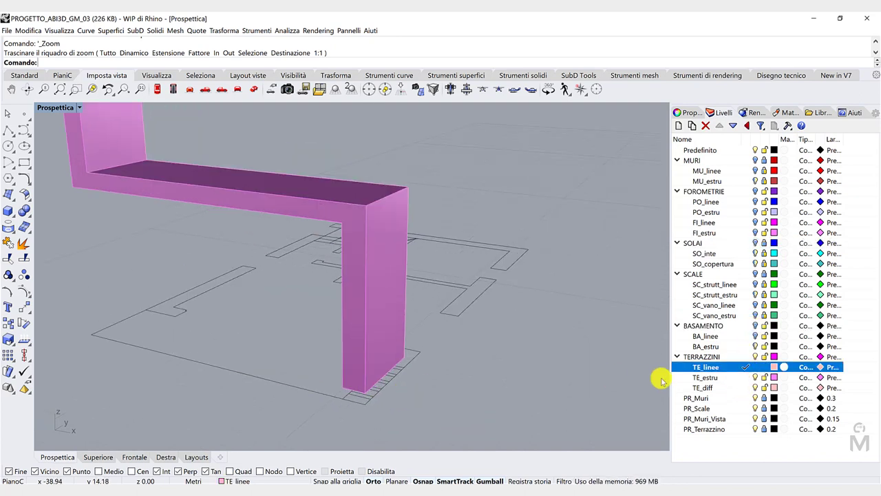
pyautogui.click(756, 378)
pyautogui.scroll(5, 374, 392)
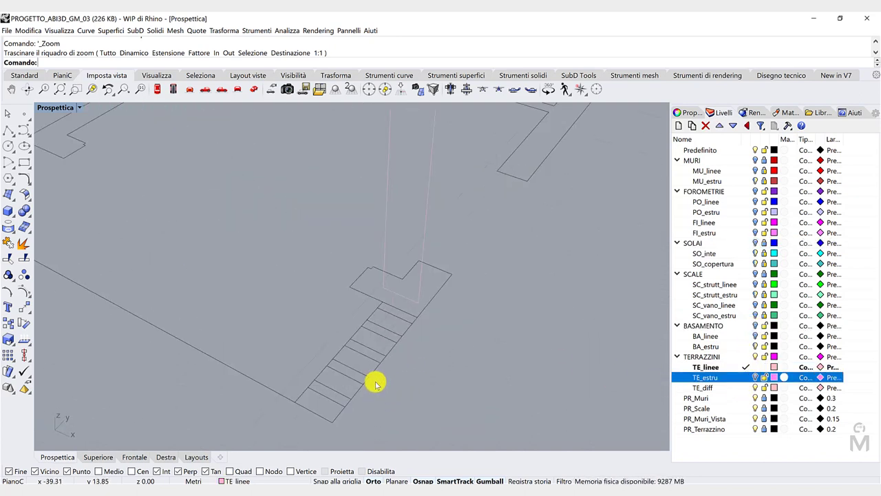
# In the Superiore view, trace four rectangles over the thin slats beside the balcony, from the outer end towards the wall
pyautogui.click(99, 458)
pyautogui.scroll(-2, 373, 280)
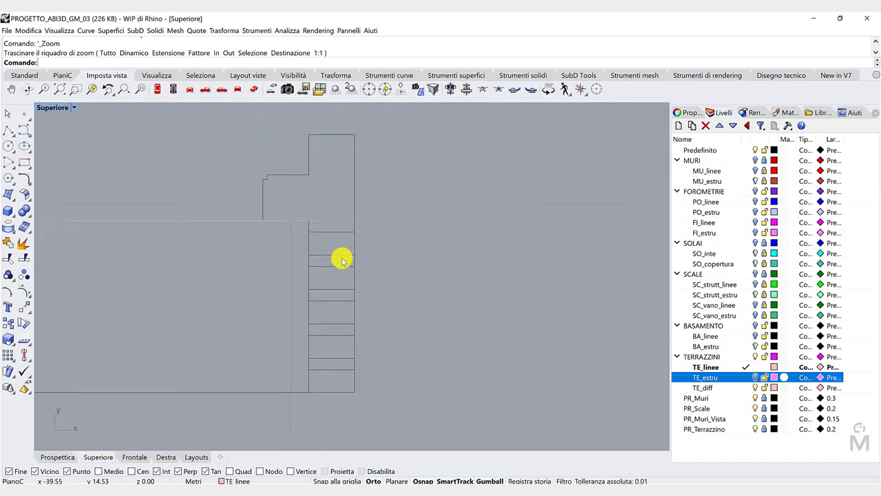
pyautogui.click(8, 162)
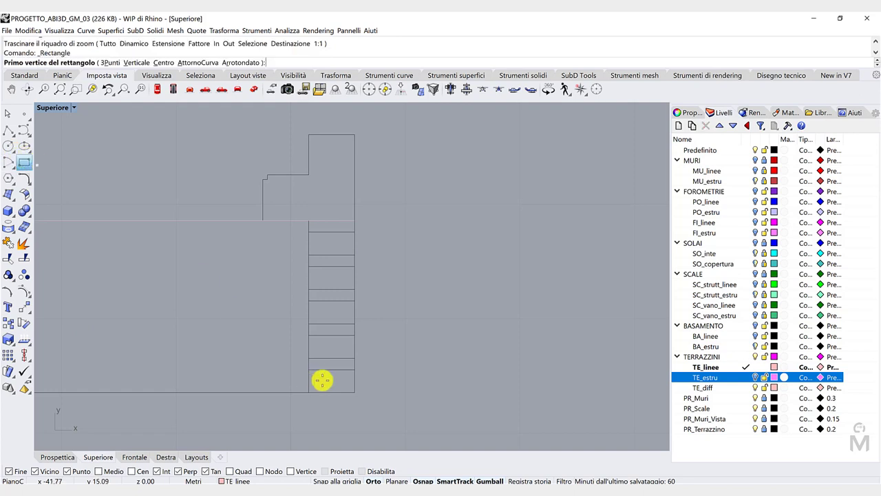
pyautogui.click(354, 369)
pyautogui.press('Return')
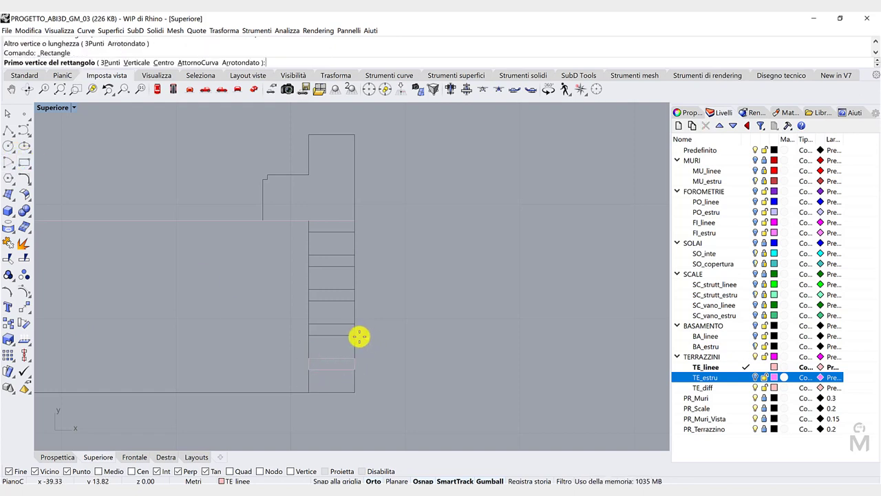
pyautogui.click(354, 335)
pyautogui.click(309, 324)
pyautogui.press('Return')
pyautogui.click(355, 300)
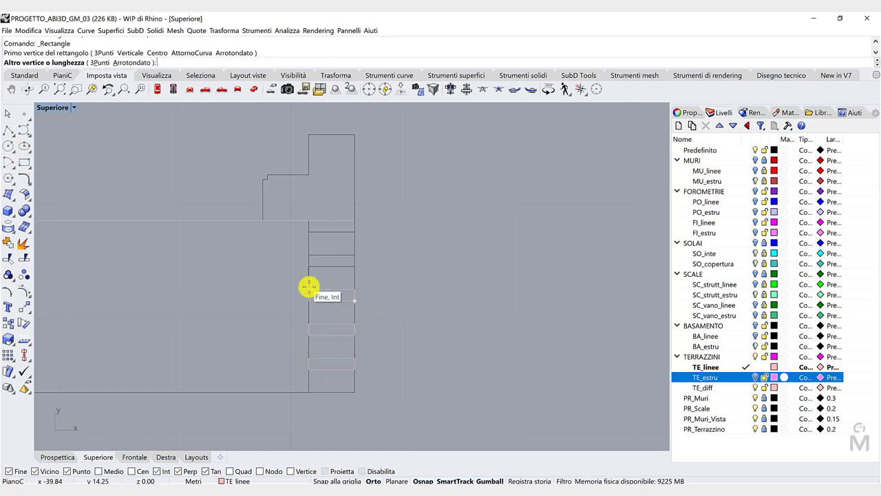
pyautogui.click(308, 289)
pyautogui.press('Return')
pyautogui.click(355, 266)
pyautogui.click(309, 255)
pyautogui.press('Return')
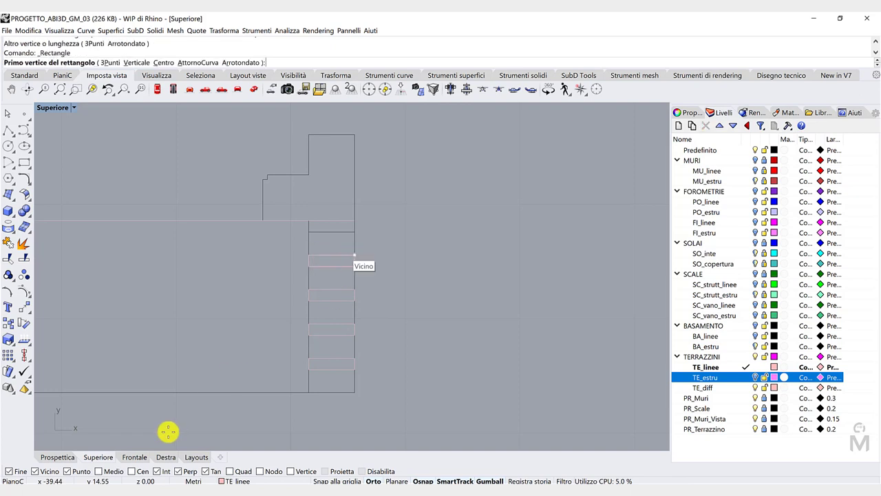
# In the Prospettica view, trace the fifth slat rectangle, the one adjoining the wall end, on the floor plan
pyautogui.click(69, 457)
pyautogui.click(414, 323)
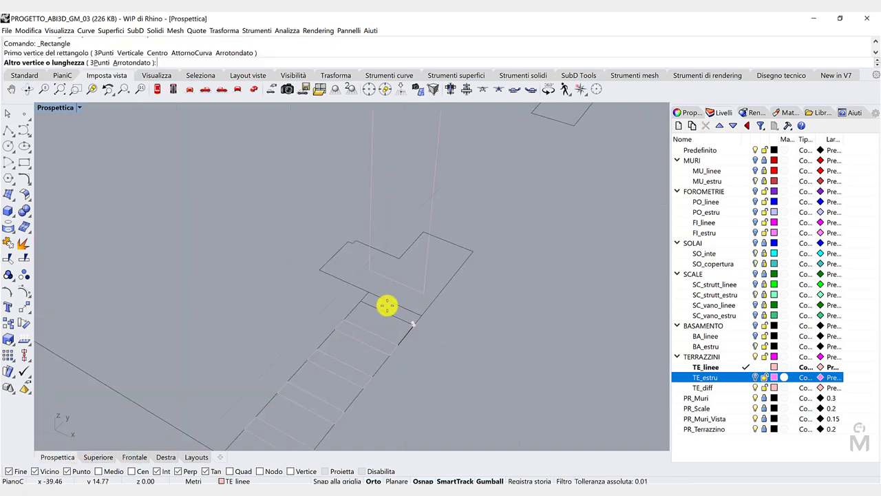
pyautogui.click(369, 293)
pyautogui.press('Return')
pyautogui.press('Escape')
# Select the five slat rectangles and raise them vertically by 0.17 m
pyautogui.scroll(-5, 383, 312)
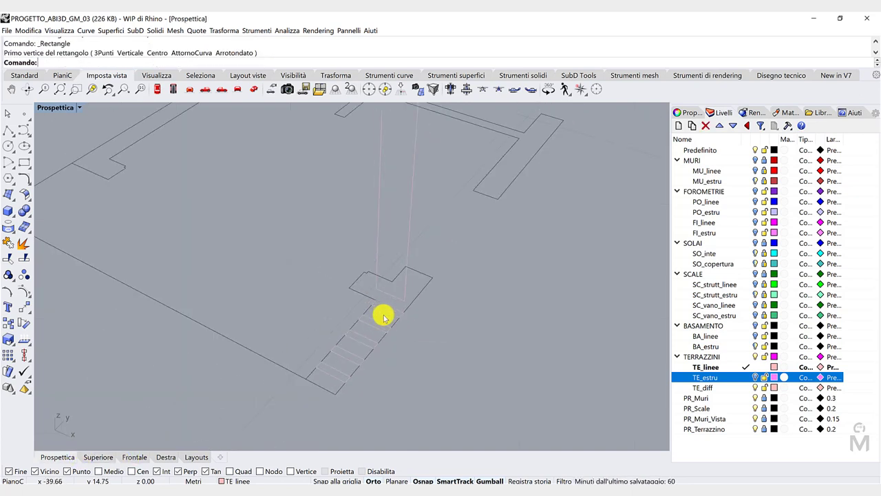
pyautogui.press('Escape')
pyautogui.moveTo(293, 292); pyautogui.dragTo(431, 399)
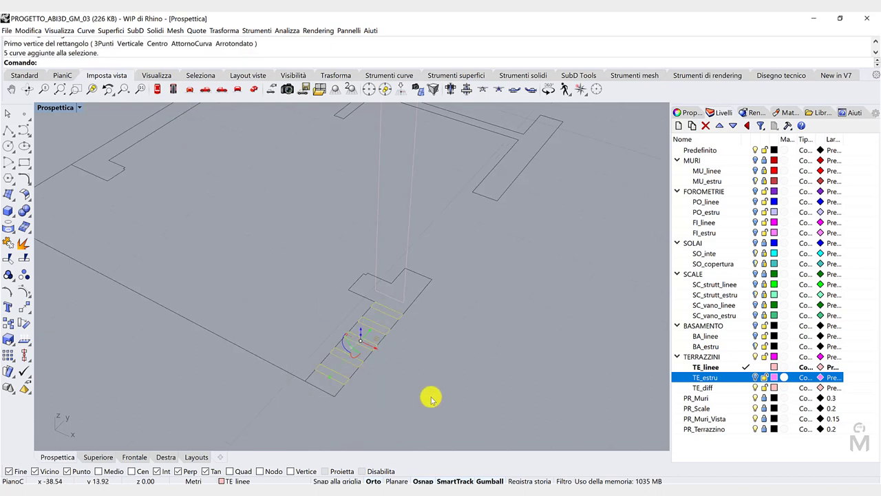
pyautogui.click(360, 332)
pyautogui.write('0.17')
pyautogui.press('Return')
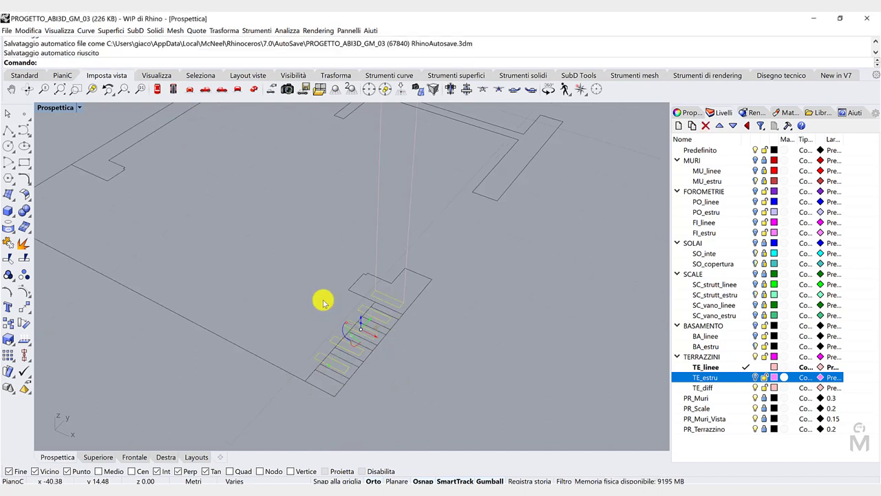
pyautogui.press('Escape')
# Copy the five slat rectangles from the ground-floor pillar corner to the pillar corner at the lower balcony slab's opposite end
pyautogui.scroll(-3, 323, 301)
pyautogui.moveTo(313, 296); pyautogui.dragTo(309, 276, button='right')
pyautogui.moveTo(307, 276); pyautogui.dragTo(390, 285, button='right')
pyautogui.scroll(5, 383, 307)
pyautogui.click(373, 335)
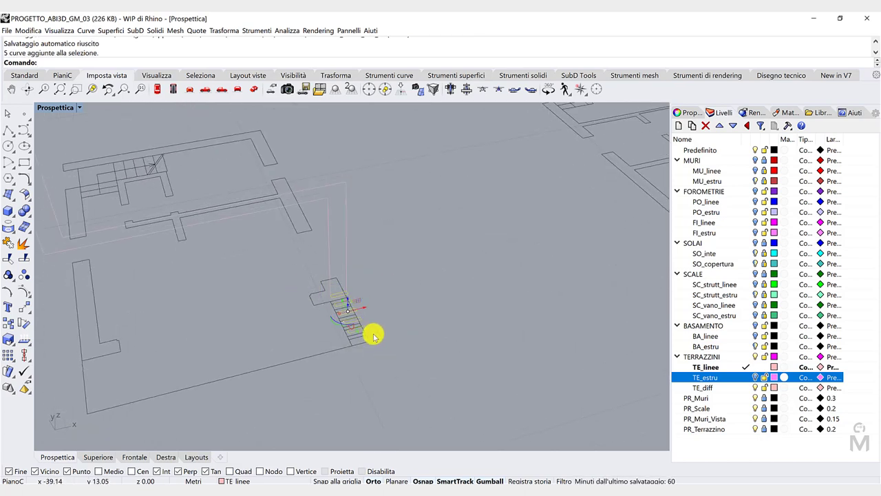
pyautogui.scroll(3, 299, 306)
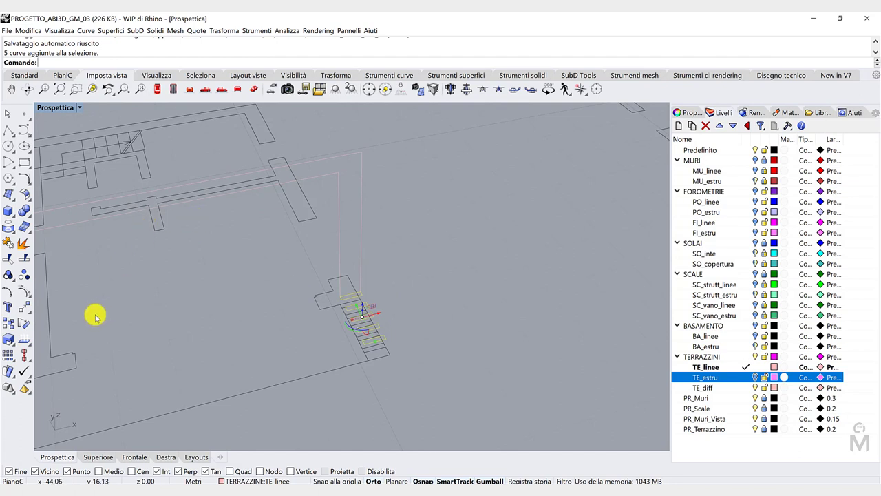
pyautogui.click(25, 307)
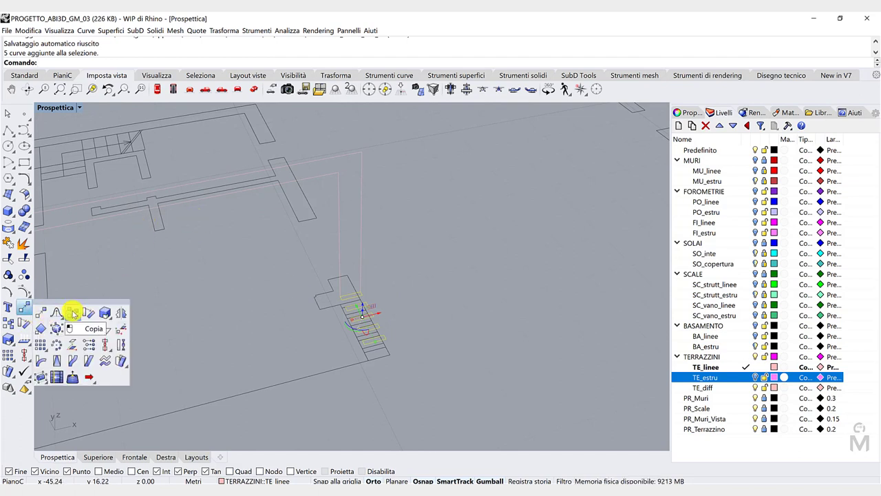
pyautogui.click(73, 314)
pyautogui.scroll(-2, 360, 292)
pyautogui.click(360, 292)
pyautogui.scroll(-4, 360, 293)
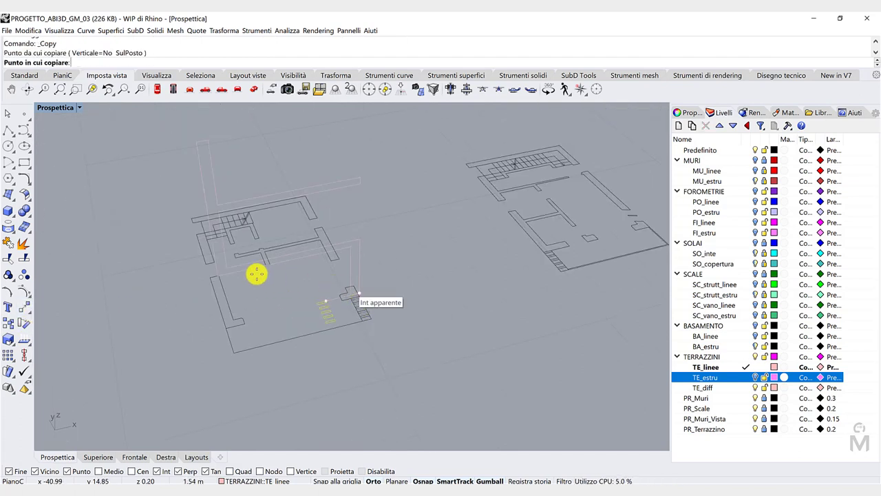
pyautogui.scroll(2, 207, 258)
pyautogui.click(203, 260)
# Place another copy of the slat rectangles at the upper balcony slab's pillar corner and finish copying
pyautogui.scroll(-2, 201, 241)
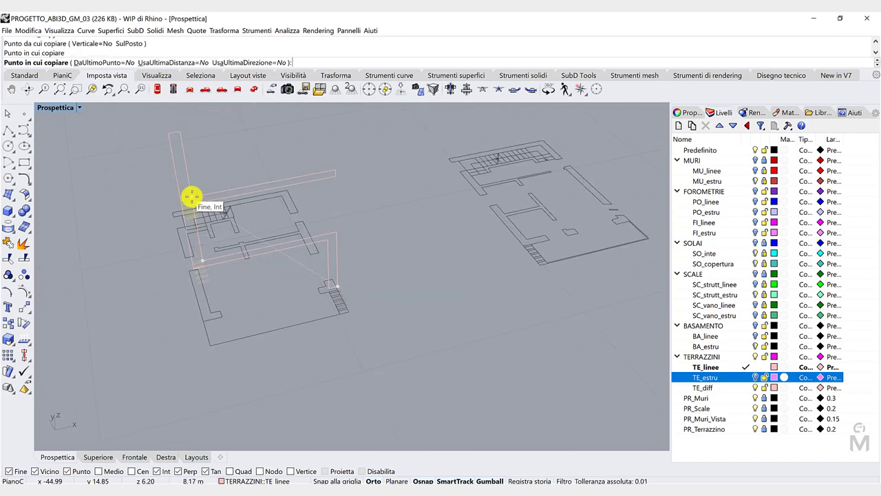
pyautogui.click(191, 198)
pyautogui.scroll(5, 234, 203)
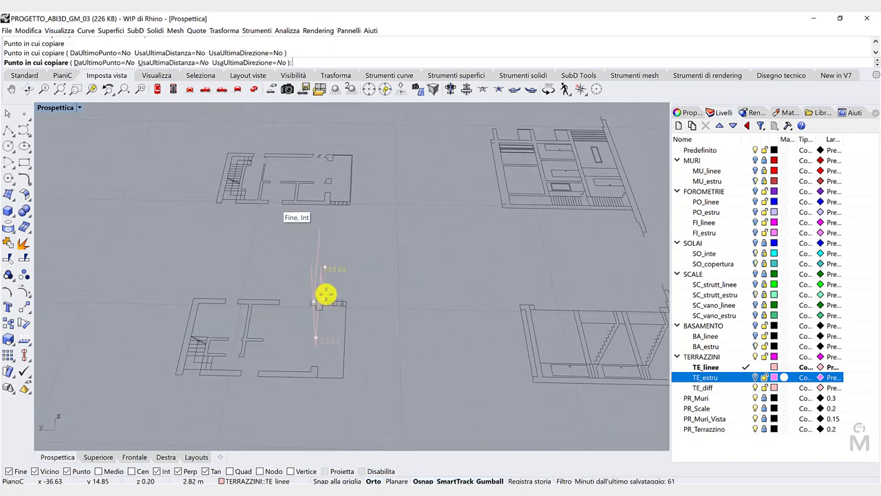
pyautogui.scroll(4, 326, 295)
pyautogui.click(327, 296)
pyautogui.rightClick(333, 297)
pyautogui.scroll(-3, 423, 297)
pyautogui.moveTo(423, 297); pyautogui.dragTo(296, 189, button='right')
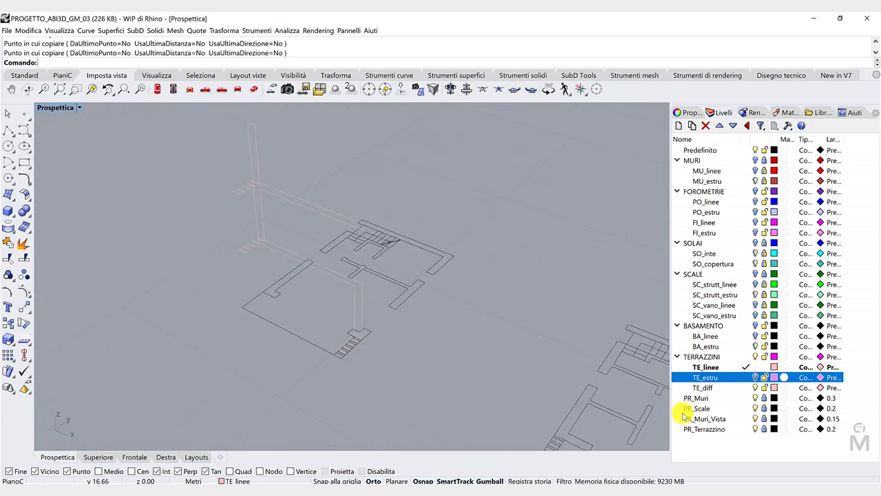
# With TE_diff as the current layer, extrude all three sets of slat rectangles upward by 2.7 m as solids
pyautogui.click(748, 388)
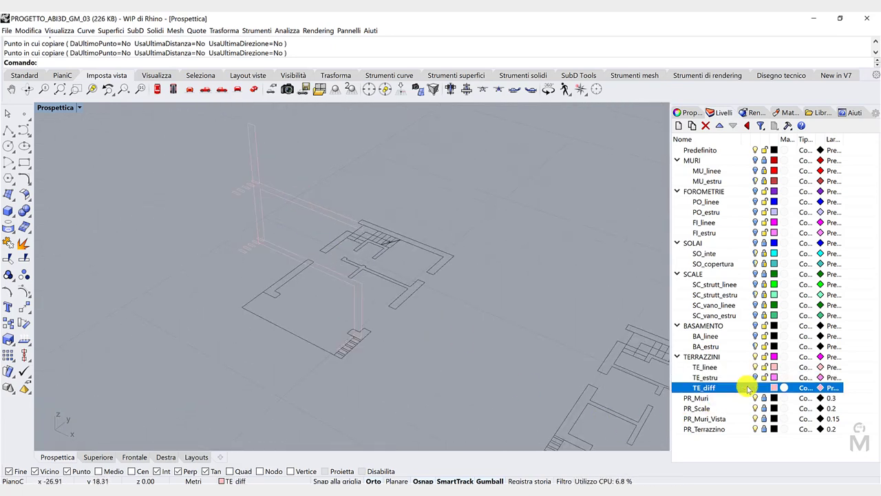
pyautogui.click(456, 76)
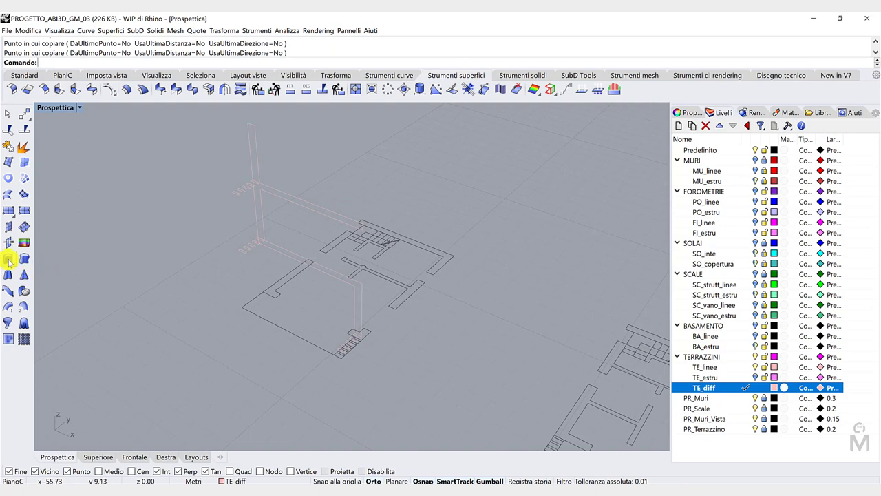
pyautogui.click(9, 260)
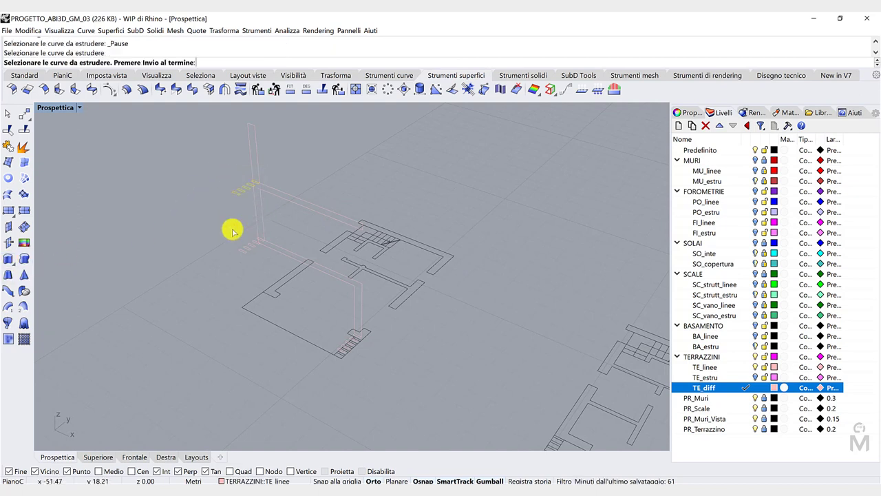
pyautogui.click(249, 244)
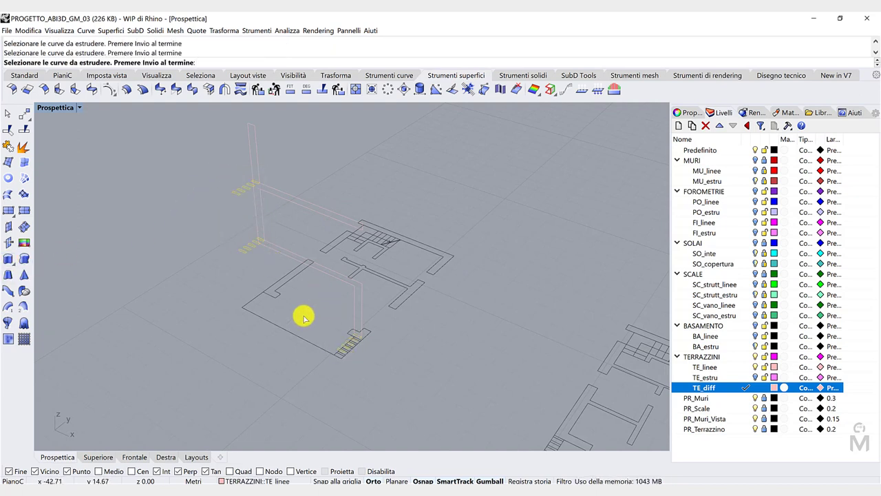
pyautogui.rightClick(308, 319)
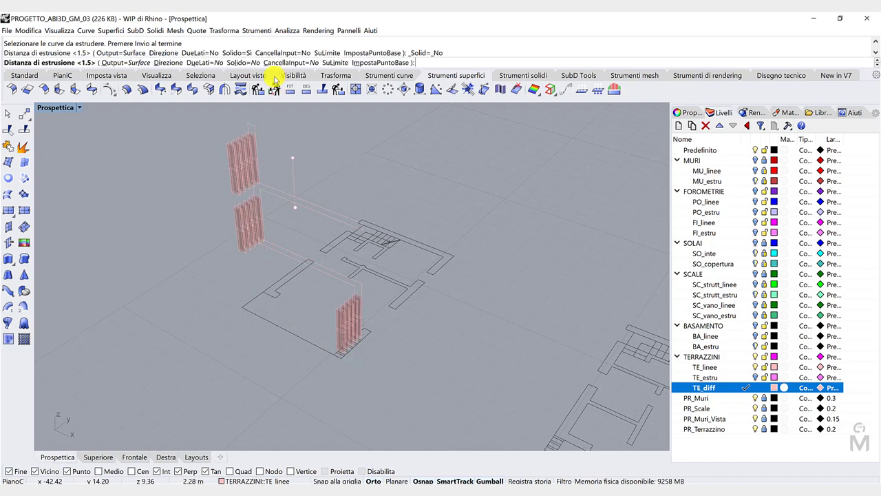
pyautogui.click(250, 62)
pyautogui.write('2.7')
pyautogui.press('Return')
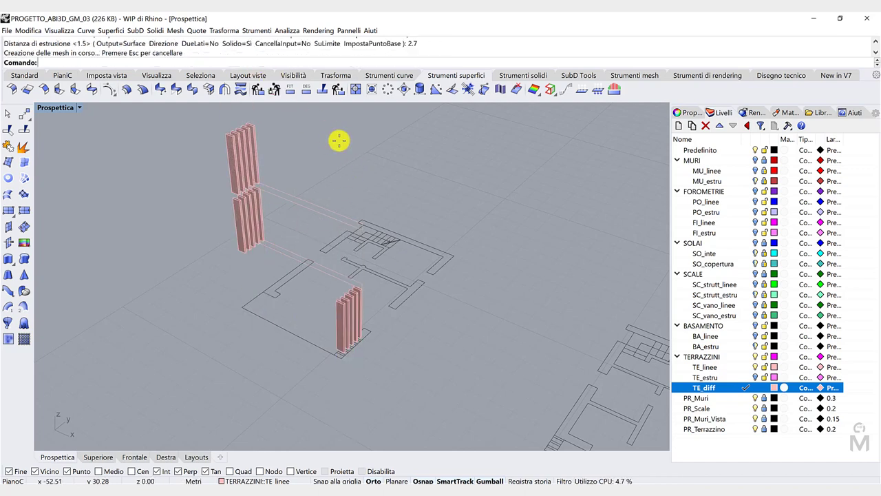
pyautogui.moveTo(339, 151); pyautogui.dragTo(273, 183, button='right')
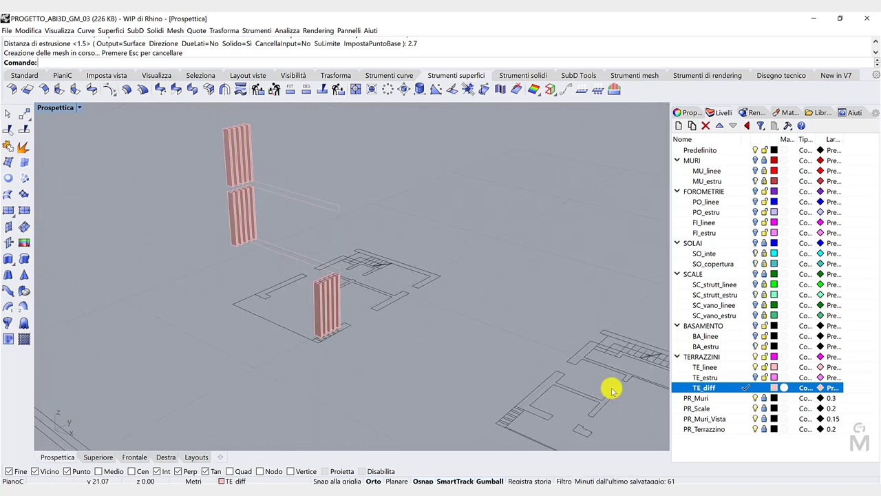
# Make TE_estru current and visible, and subtract all TE_diff solids from the TE_estru frame with a Boolean difference
pyautogui.click(747, 377)
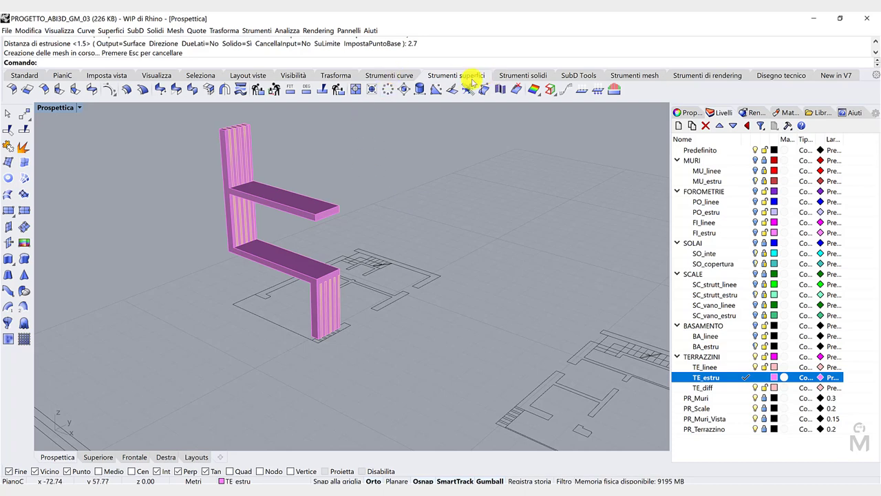
pyautogui.click(533, 77)
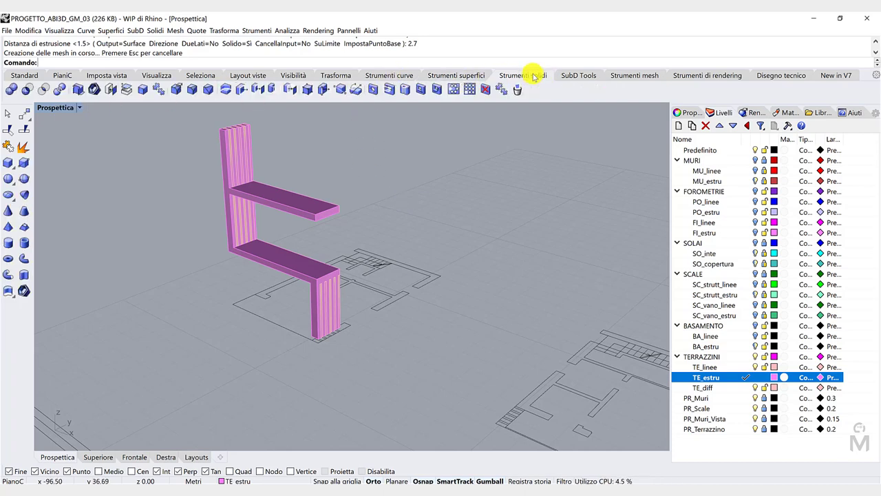
pyautogui.click(28, 91)
pyautogui.rightClick(726, 378)
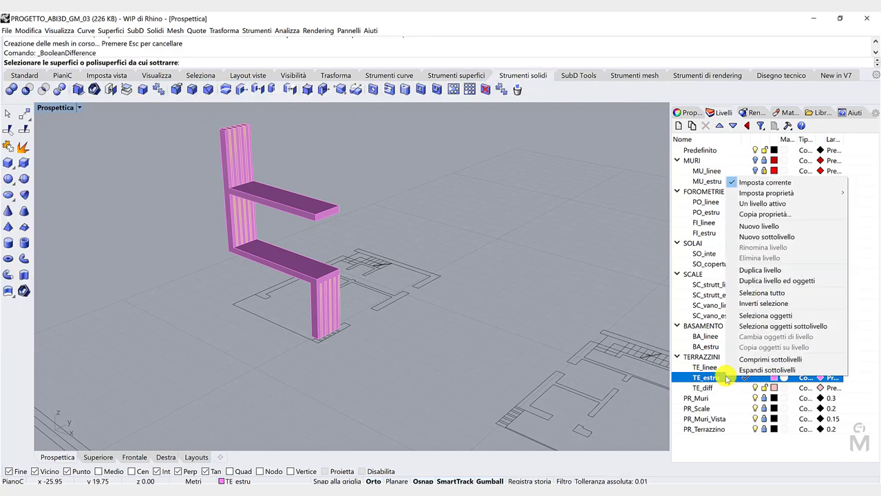
pyautogui.click(754, 316)
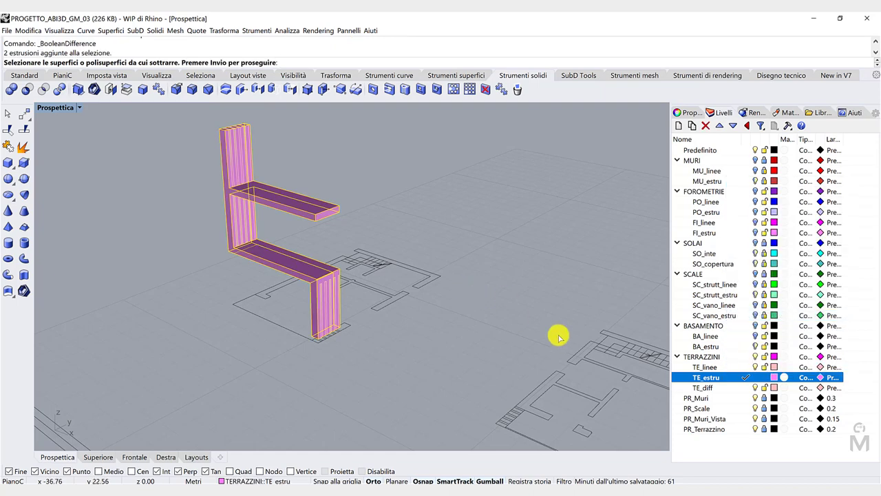
pyautogui.press('Return')
pyautogui.rightClick(715, 388)
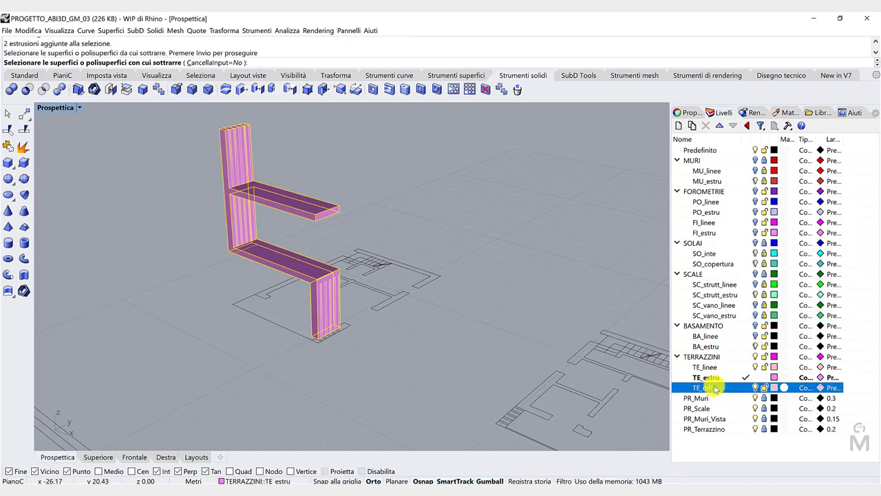
pyautogui.click(751, 326)
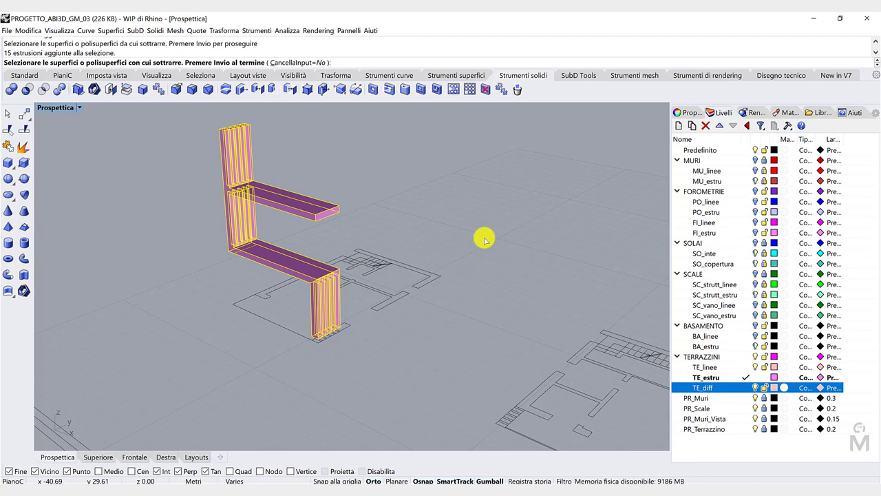
pyautogui.press('Return')
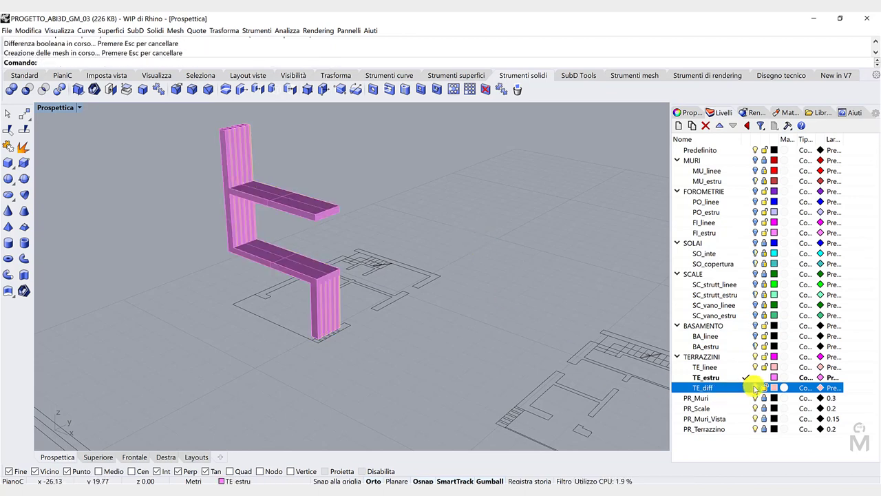
# Hide the TE_diff layer, delete the leftover polysurface, and inspect the slats cut into the balcony frame
pyautogui.click(756, 388)
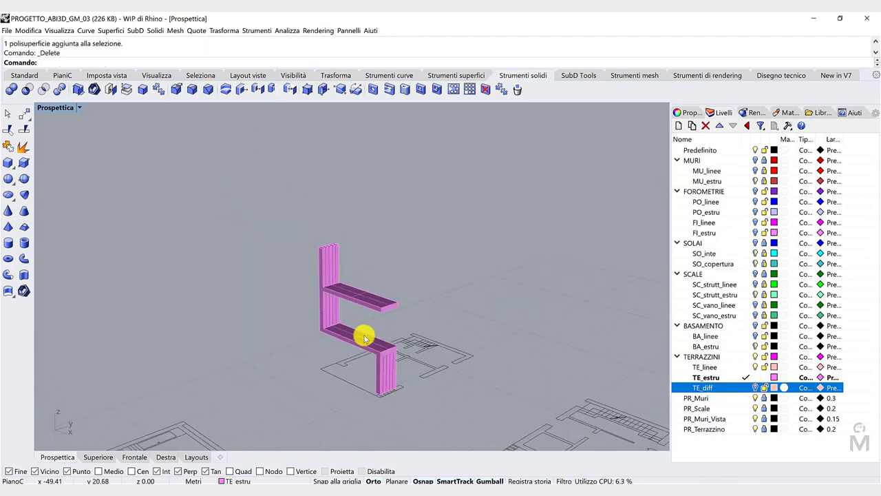
pyautogui.scroll(2, 340, 359)
pyautogui.moveTo(326, 349); pyautogui.dragTo(430, 348, button='right')
pyautogui.scroll(5, 340, 309)
pyautogui.moveTo(344, 325); pyautogui.dragTo(385, 305, button='right')
# Hide TE_linee, show the BASAMENTO, SCALE, SOLAI and MURI layers, and lock BASAMENTO
pyautogui.click(756, 368)
pyautogui.click(756, 326)
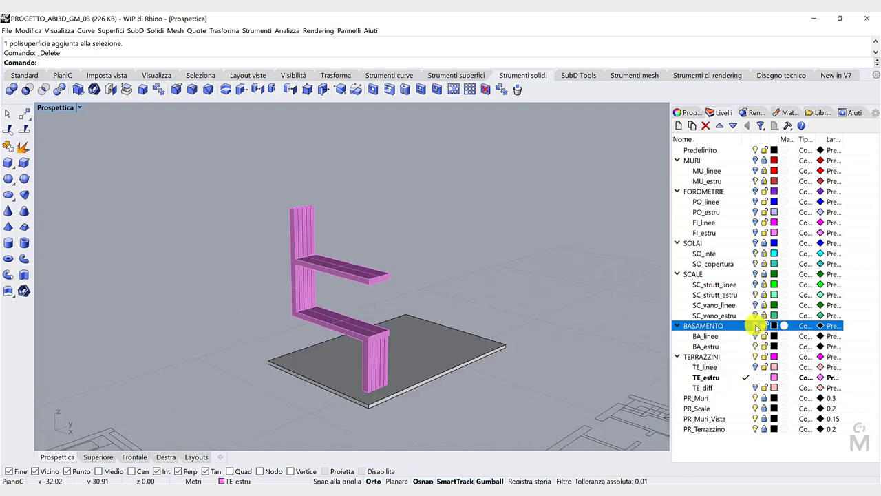
pyautogui.click(755, 274)
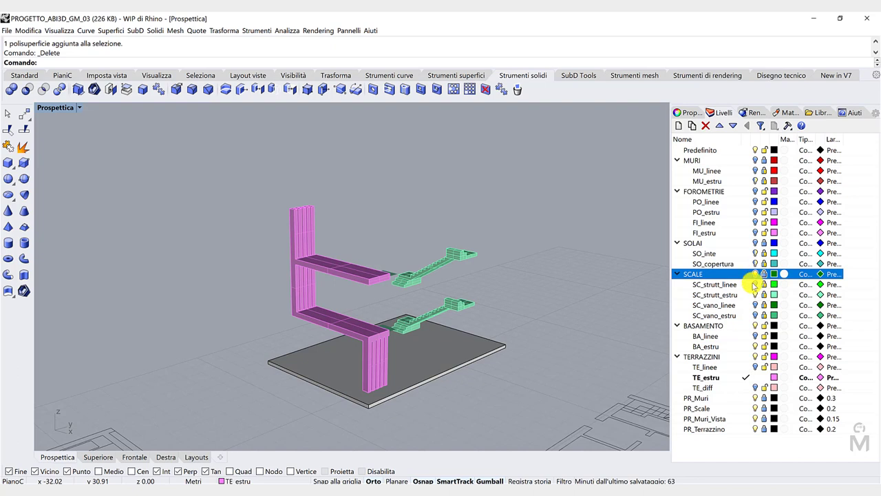
pyautogui.click(756, 244)
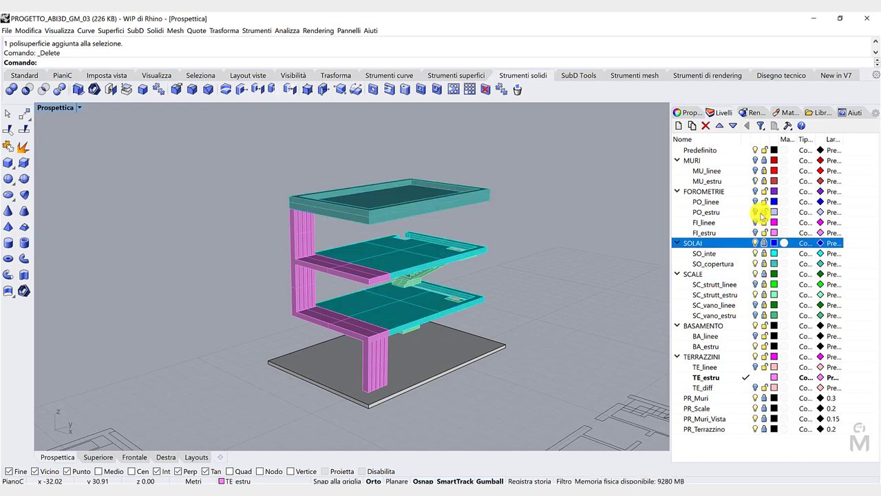
pyautogui.click(756, 160)
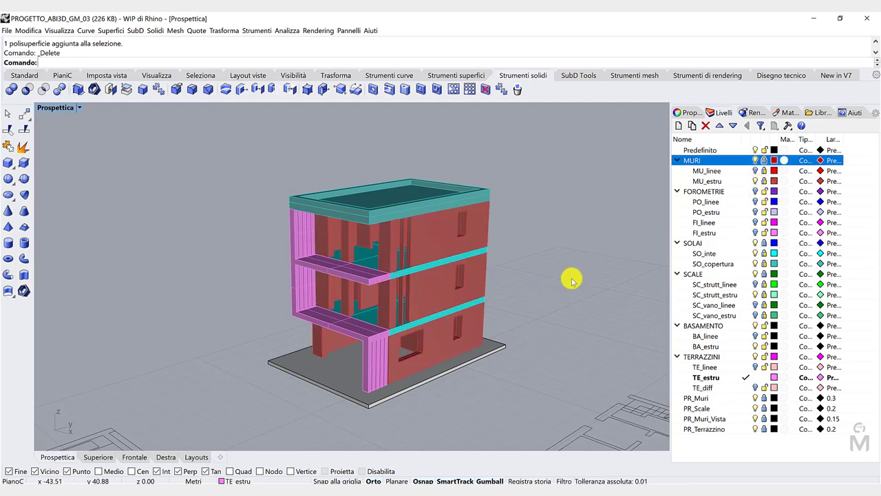
pyautogui.click(763, 326)
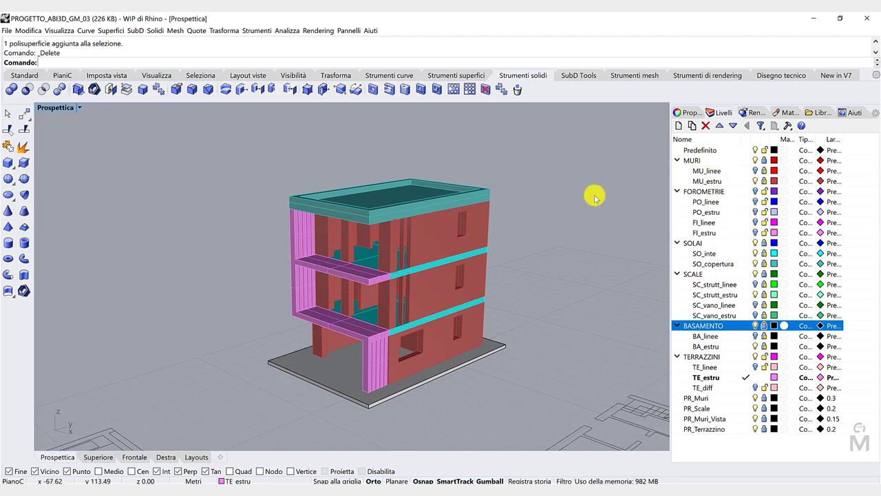
pyautogui.moveTo(528, 291); pyautogui.dragTo(460, 294, button='right')
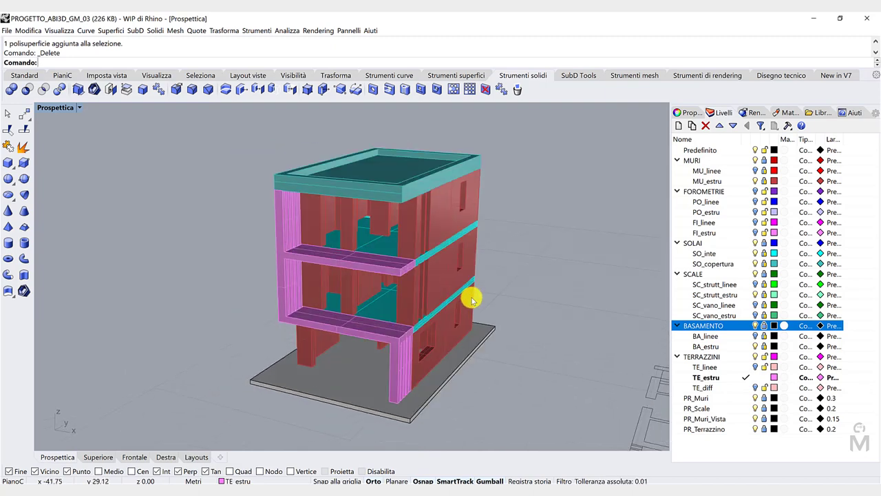
pyautogui.scroll(-2, 486, 311)
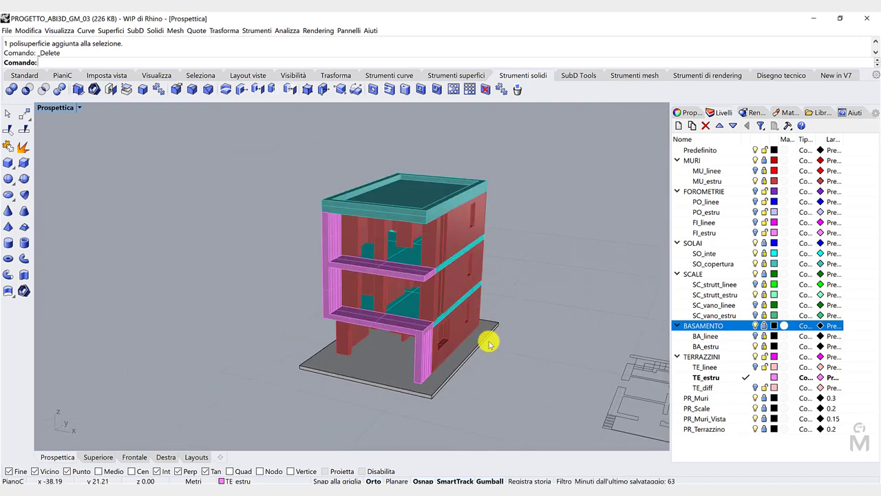
# Add a layer named TE_parapetto under TERRAZZINI and make TE_linee the current layer
pyautogui.click(713, 388)
pyautogui.click(679, 126)
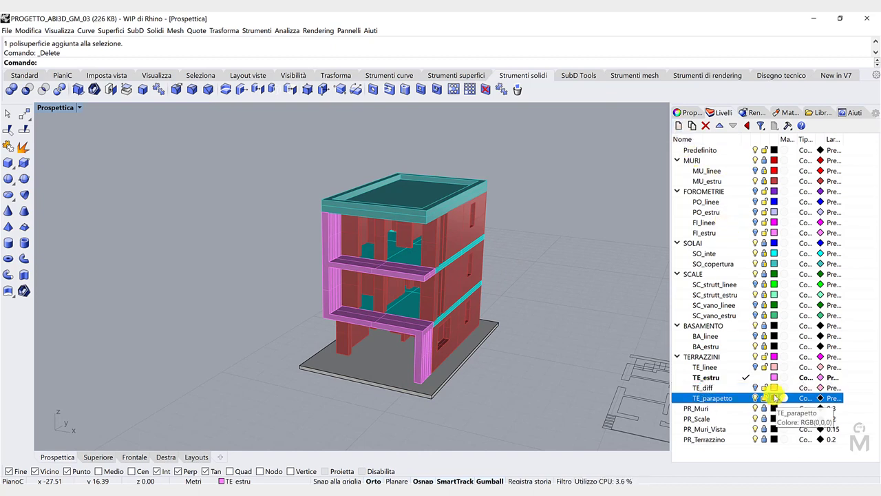
pyautogui.click(745, 366)
# Trace the L-shaped balcony parapet outline on the middle floor plan as a closed polyline in the top view
pyautogui.scroll(-5, 543, 342)
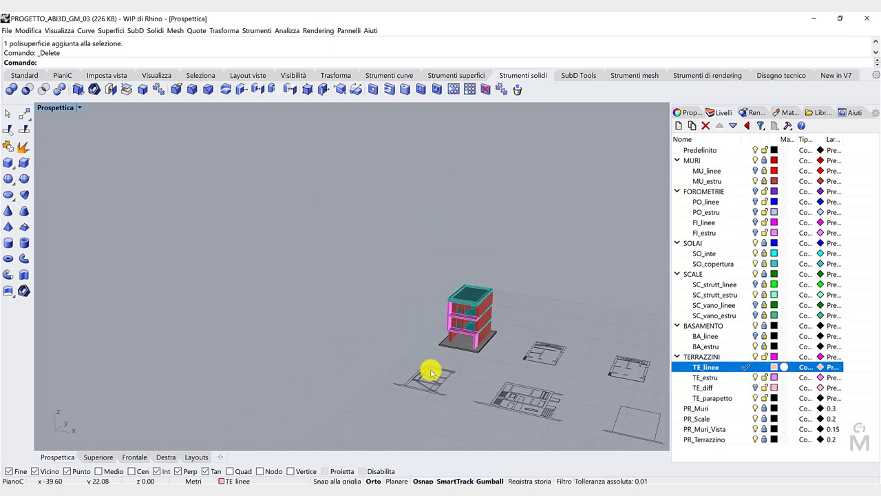
pyautogui.click(99, 457)
pyautogui.scroll(-5, 267, 335)
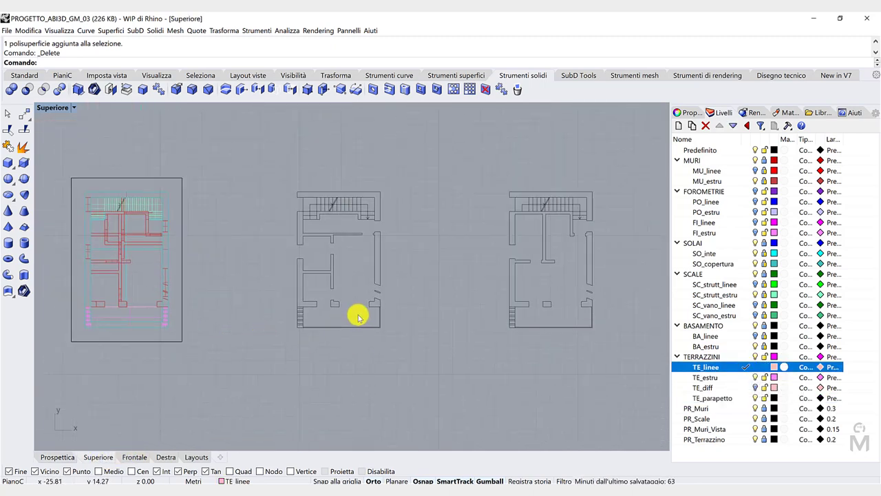
pyautogui.scroll(6, 358, 315)
pyautogui.scroll(3, 352, 326)
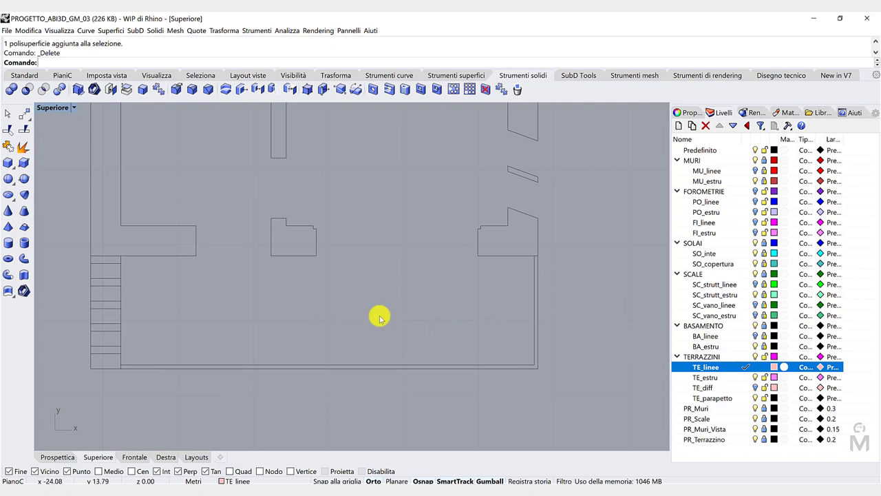
pyautogui.click(24, 75)
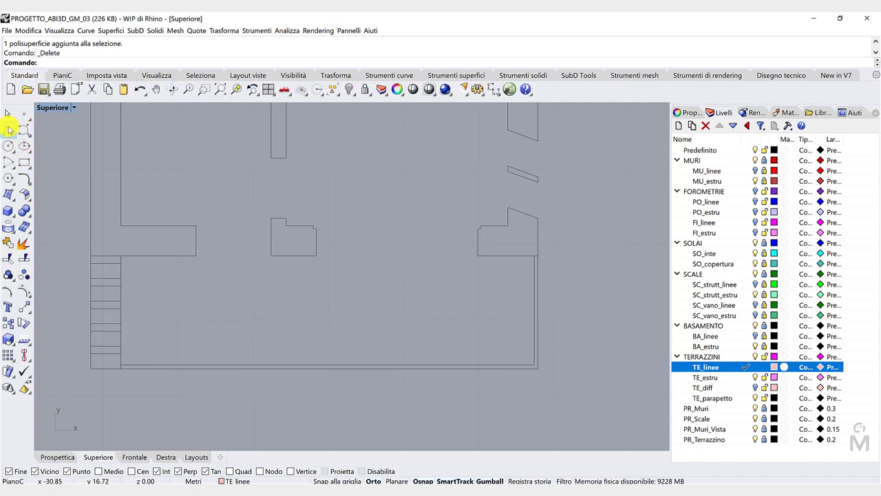
pyautogui.click(10, 130)
pyautogui.click(535, 255)
pyautogui.click(543, 358)
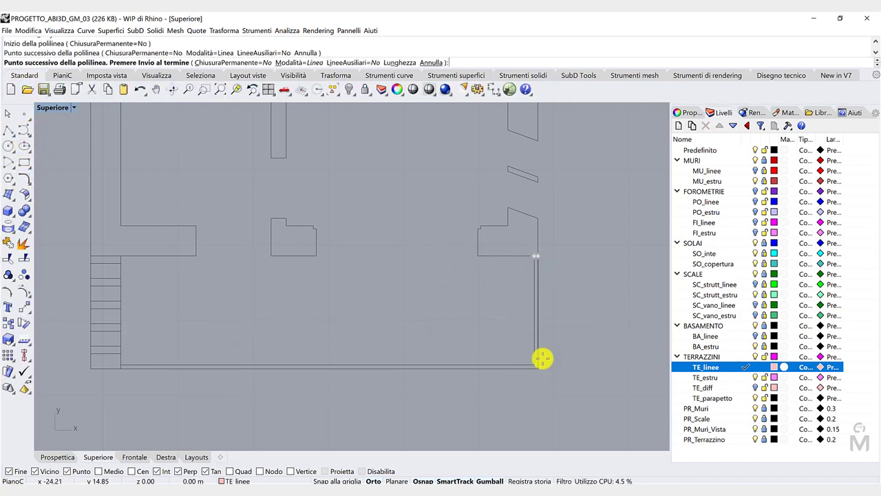
pyautogui.click(538, 369)
pyautogui.click(122, 366)
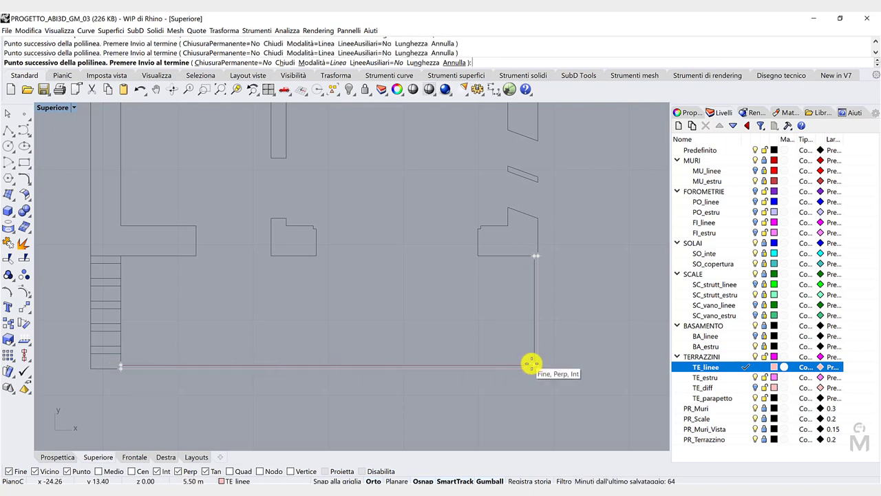
pyautogui.click(535, 256)
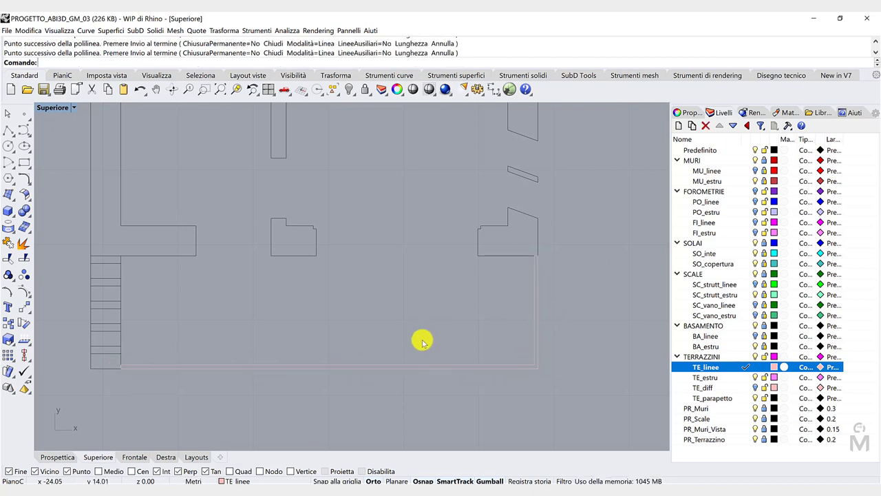
# Set the TE_parapetto layer colour to purple and make it the current layer
pyautogui.click(59, 457)
pyautogui.scroll(5, 582, 365)
pyautogui.click(743, 399)
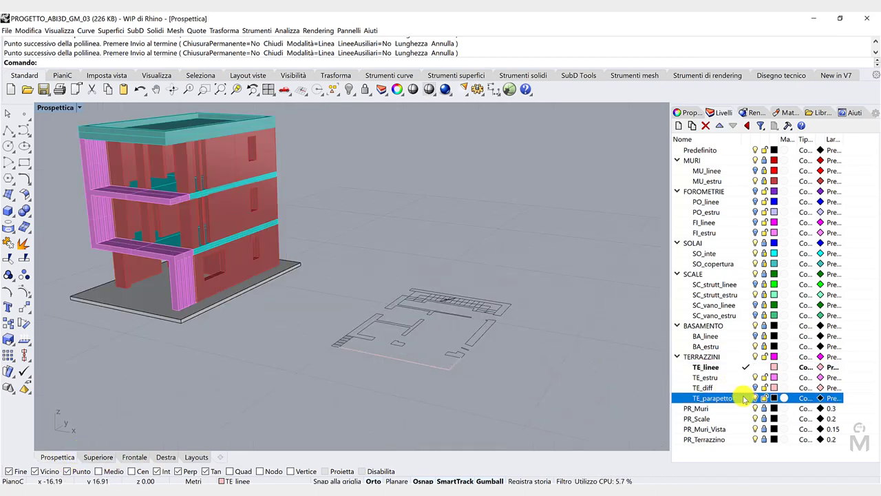
pyautogui.click(774, 398)
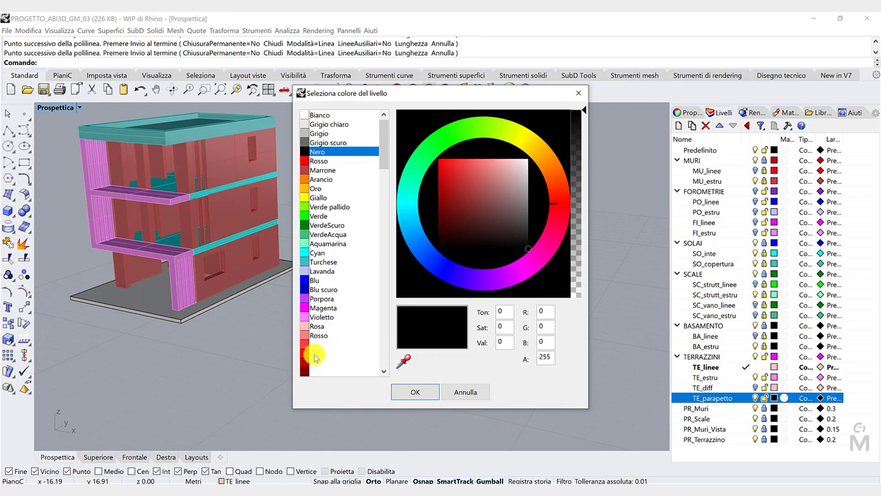
pyautogui.click(317, 307)
pyautogui.click(415, 392)
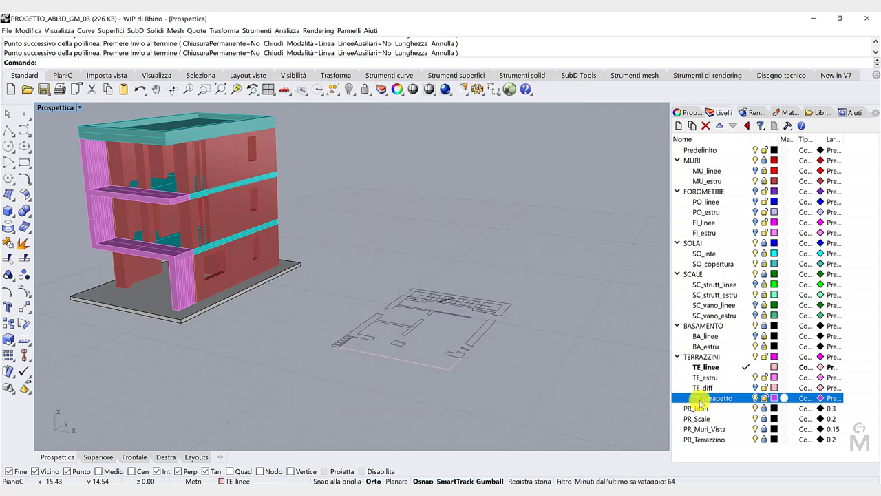
pyautogui.click(746, 398)
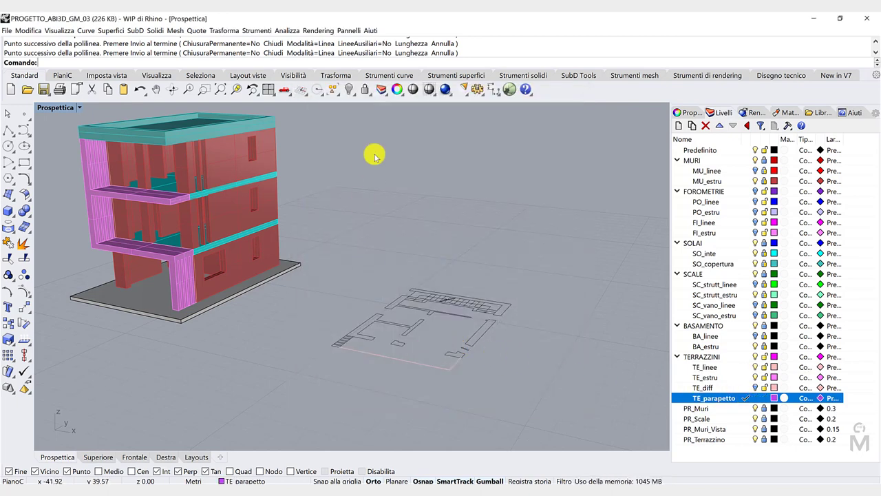
# Extrude the closed parapet outline as a solid to a height of 1 m
pyautogui.click(448, 76)
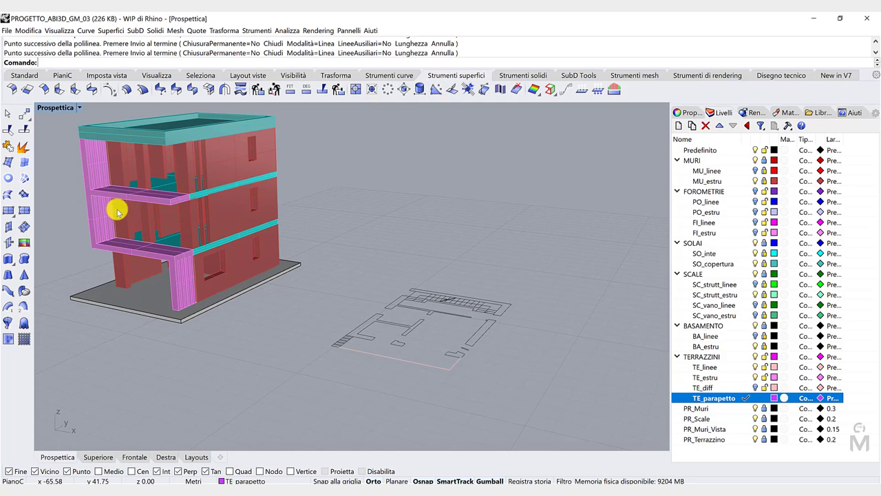
pyautogui.click(8, 259)
pyautogui.click(403, 360)
pyautogui.press('Return')
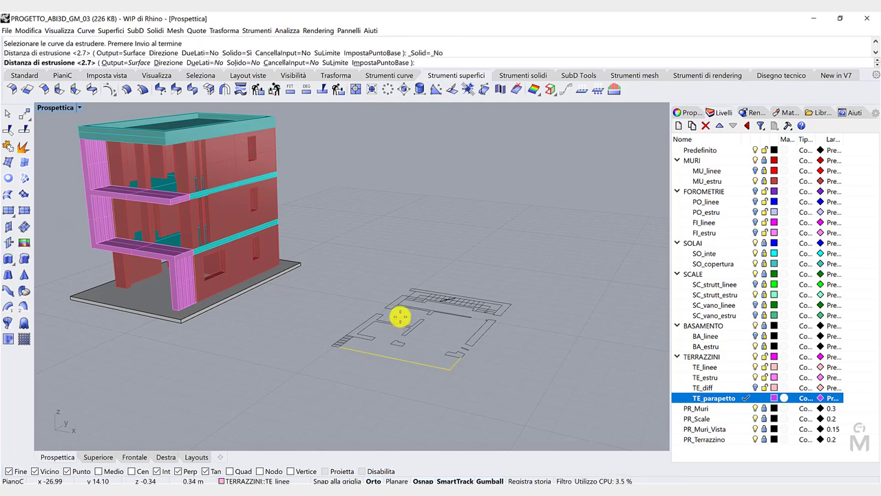
pyautogui.write('1')
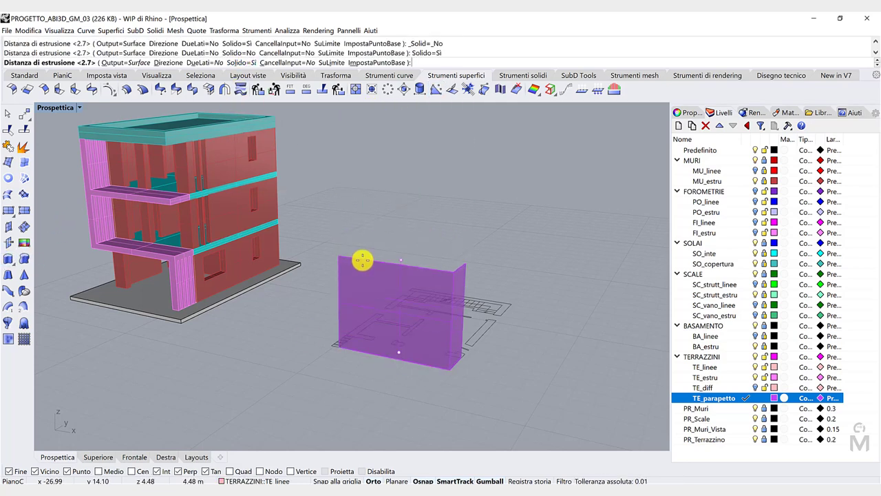
pyautogui.press('Return')
# Move the parapet solid from its outer bottom corner onto the matching outer corner of the building's lower balcony
pyautogui.scroll(3, 347, 309)
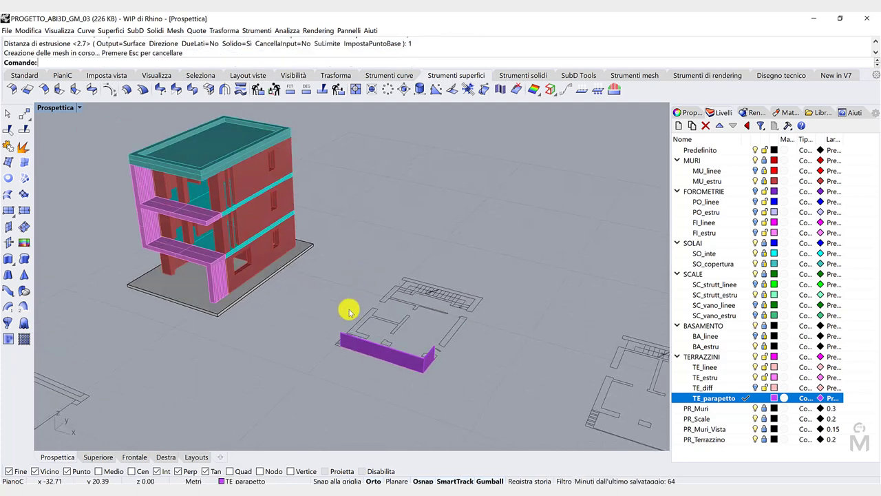
pyautogui.click(374, 356)
pyautogui.scroll(3, 469, 401)
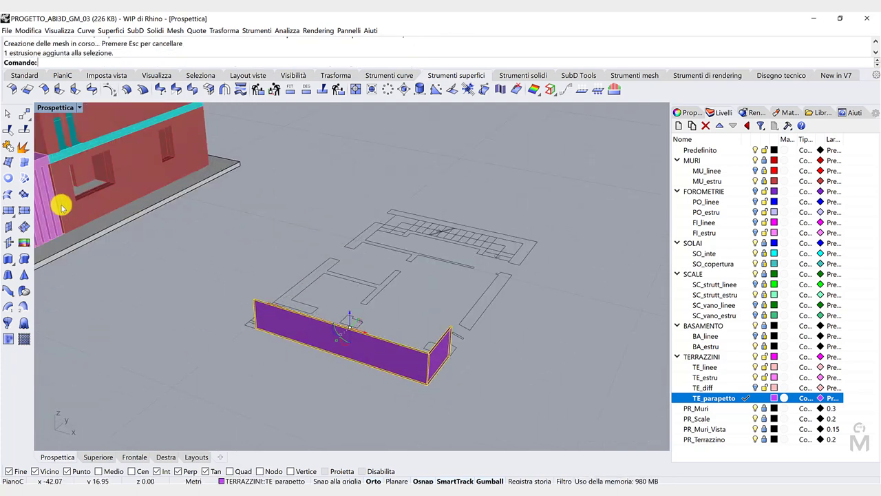
pyautogui.click(16, 117)
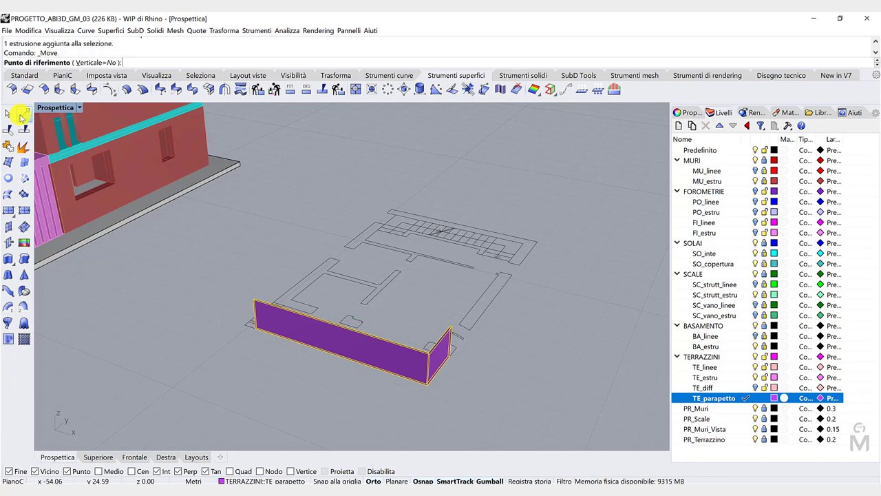
pyautogui.click(425, 384)
pyautogui.scroll(-5, 187, 290)
pyautogui.scroll(5, 186, 290)
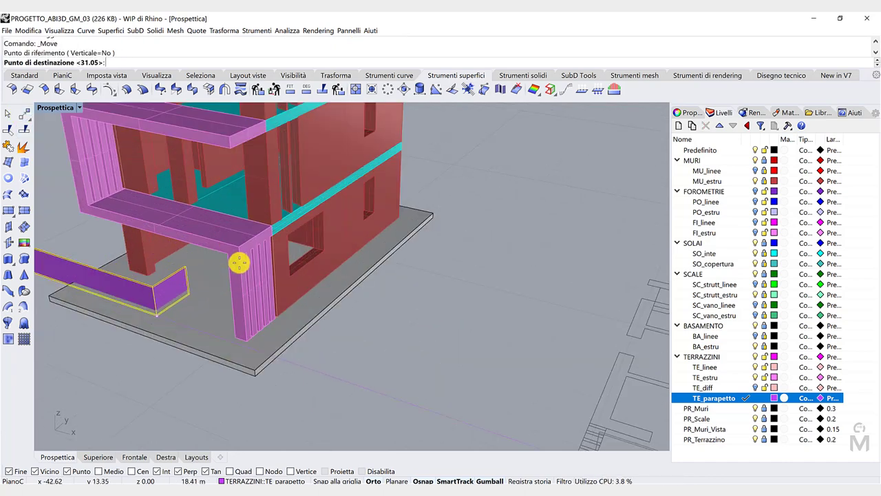
pyautogui.click(237, 248)
# Copy the lower balcony's parapet to the matching outer corner of the upper balcony
pyautogui.moveTo(118, 228); pyautogui.dragTo(339, 248, button='right')
pyautogui.click(383, 252)
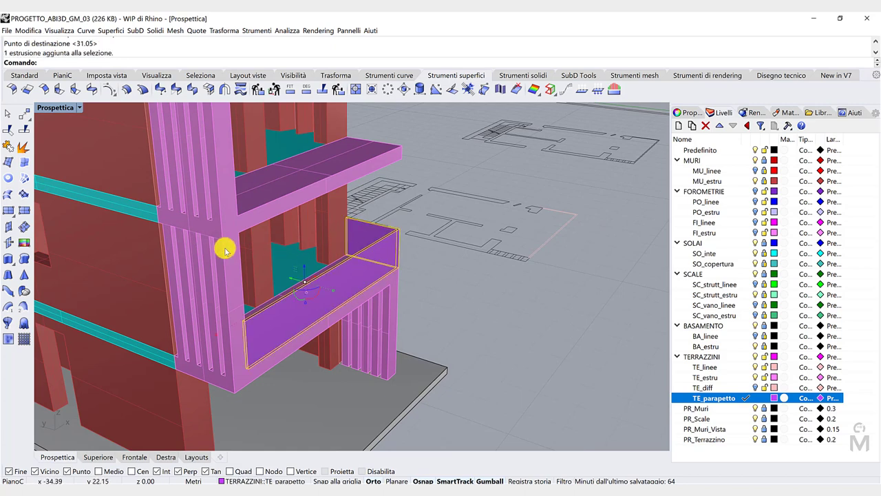
pyautogui.click(40, 75)
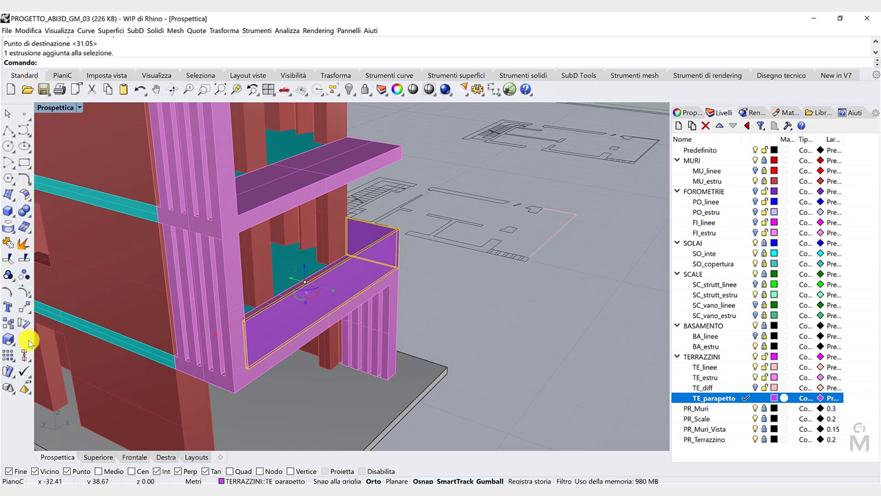
pyautogui.click(31, 314)
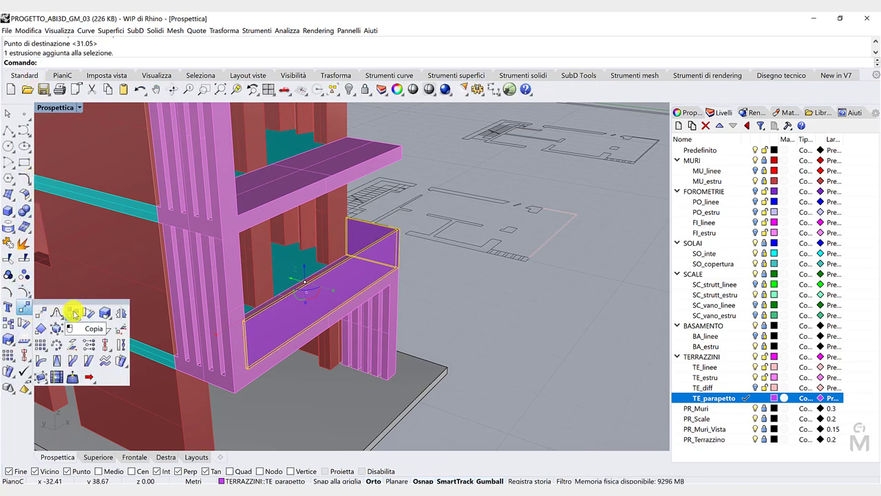
pyautogui.click(73, 314)
pyautogui.click(399, 267)
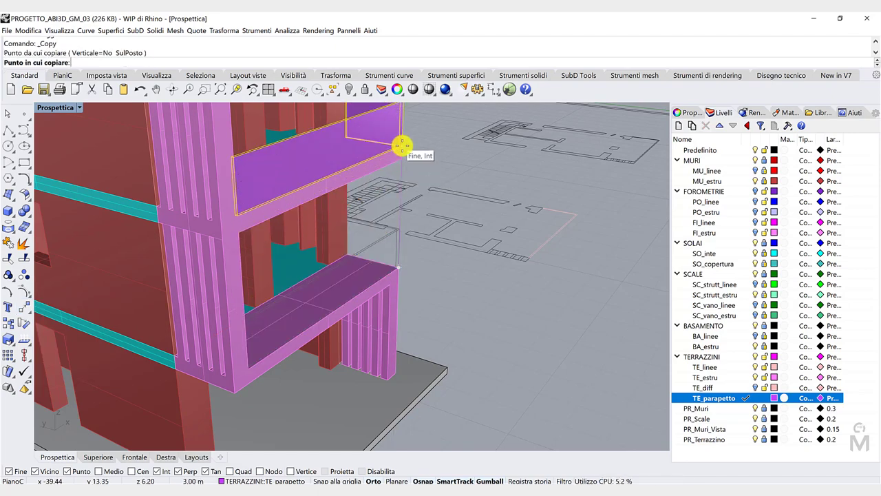
pyautogui.click(402, 145)
pyautogui.press('Return')
# Hide the PR_Muri, PR_Scale, PR_Muri_Vista, PR_Terrazzino and TE_linee layers and fit the building in the perspective view
pyautogui.scroll(-6, 420, 207)
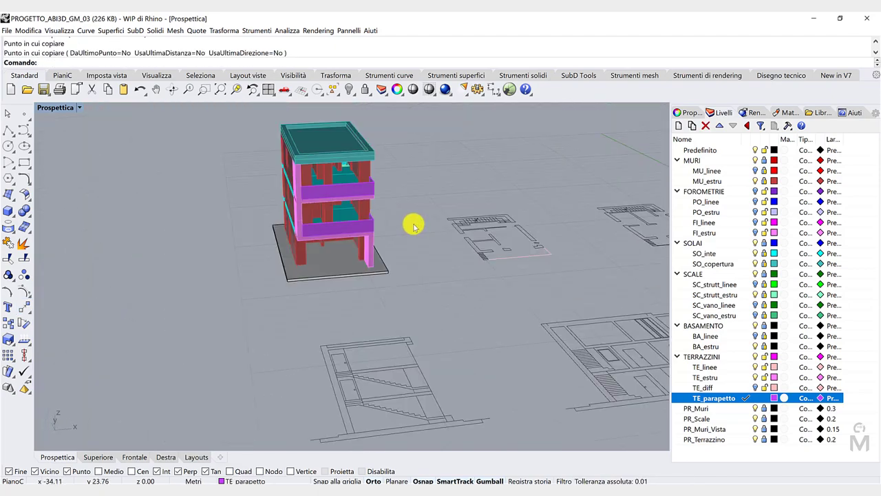
pyautogui.moveTo(413, 226); pyautogui.dragTo(469, 200, button='right')
pyautogui.scroll(4, 344, 132)
pyautogui.click(757, 408)
pyautogui.click(756, 419)
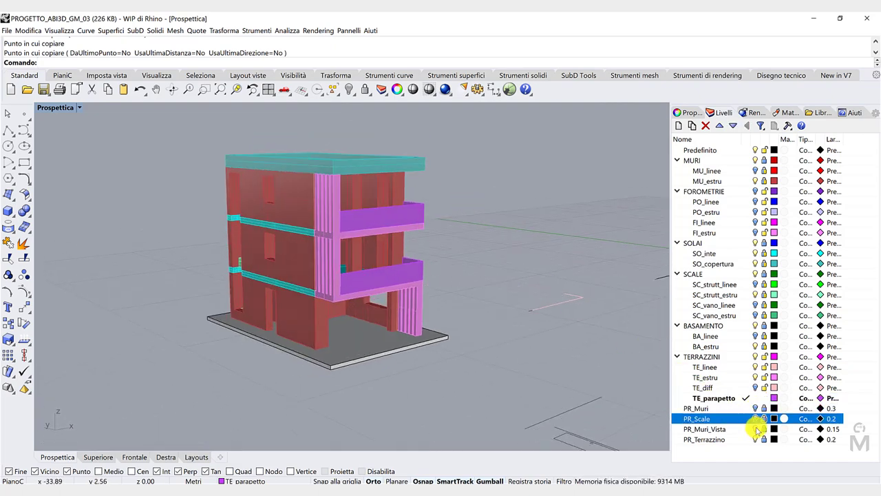
pyautogui.click(757, 429)
pyautogui.click(755, 439)
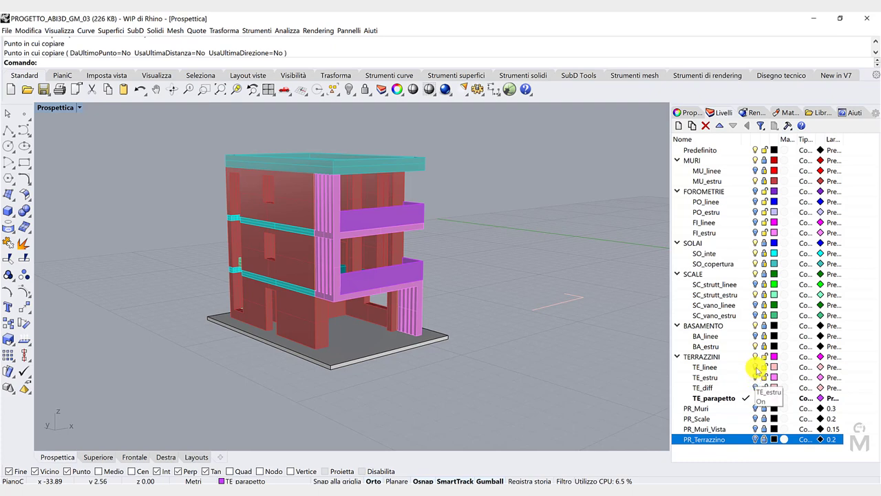
pyautogui.click(757, 368)
pyautogui.scroll(-5, 440, 319)
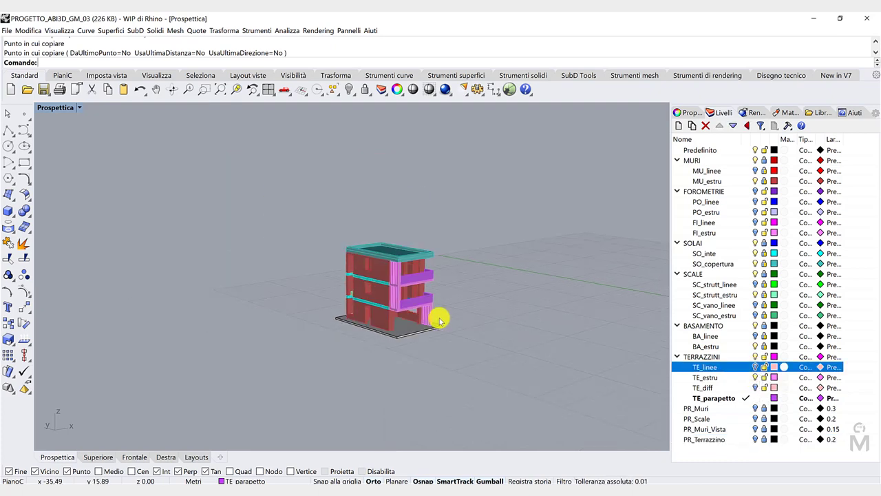
pyautogui.middleClick(485, 319)
pyautogui.click(501, 314)
pyautogui.moveTo(515, 323); pyautogui.dragTo(573, 330, button='right')
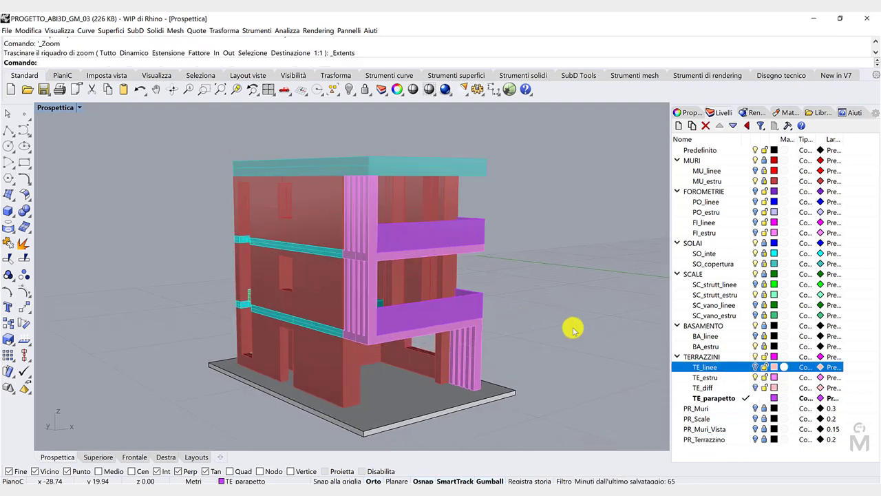
# Collapse the TERRAZZINI, BASAMENTO, SCALE, SOLAI, FOROMETRIE and MURI layer groups
pyautogui.click(682, 356)
pyautogui.click(678, 325)
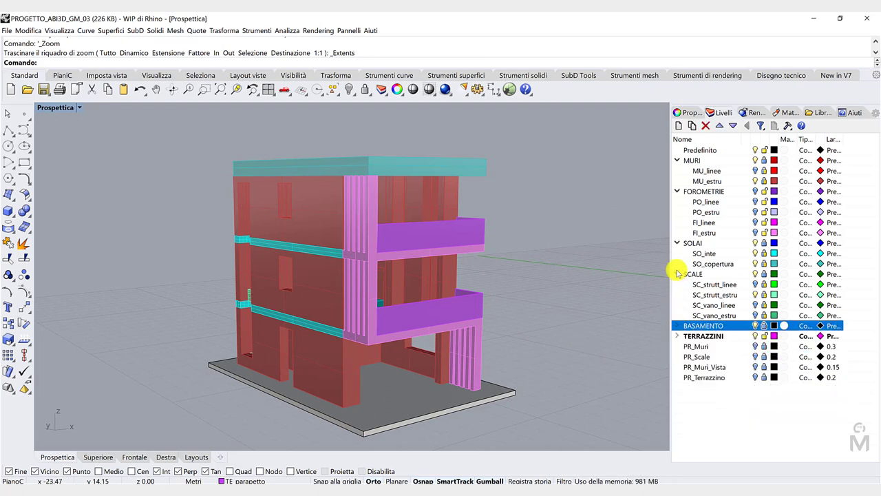
pyautogui.click(677, 274)
pyautogui.click(678, 243)
pyautogui.click(678, 191)
pyautogui.click(678, 160)
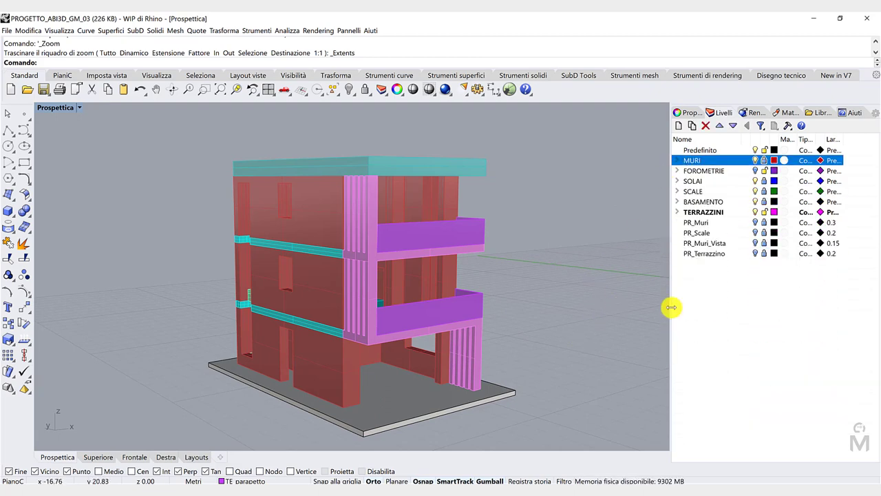
# Create a new top-level layer named OGG_AUTOCAD
pyautogui.click(715, 289)
pyautogui.rightClick(715, 288)
pyautogui.click(727, 295)
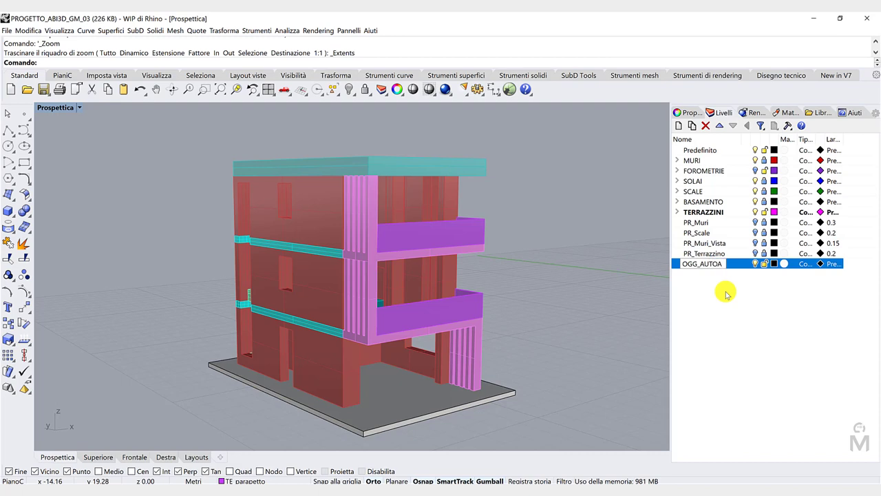
pyautogui.click(726, 294)
# Nest the four layers from PR_Muri to PR_Terrazzino under OGG_AUTOCAD and collapse that group
pyautogui.click(704, 254)
pyautogui.keyDown('shift'); pyautogui.click(700, 224); pyautogui.keyUp('shift')
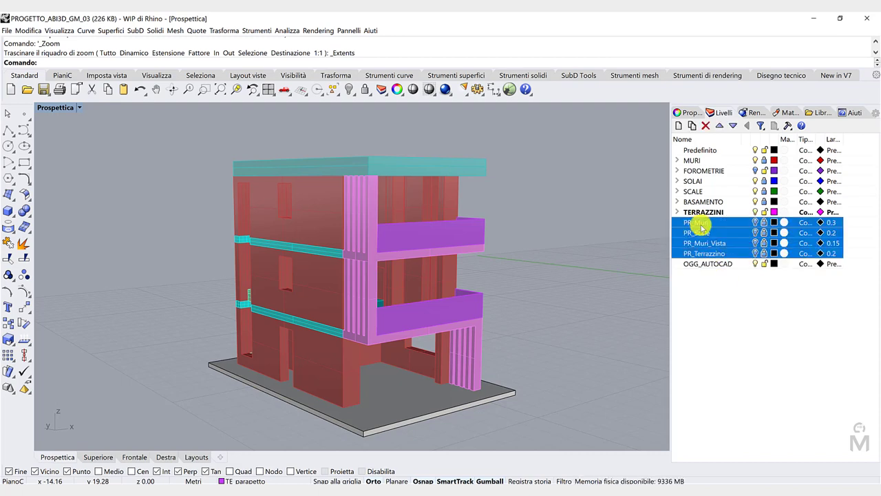
pyautogui.moveTo(701, 228); pyautogui.dragTo(703, 264)
pyautogui.click(693, 243)
pyautogui.click(677, 222)
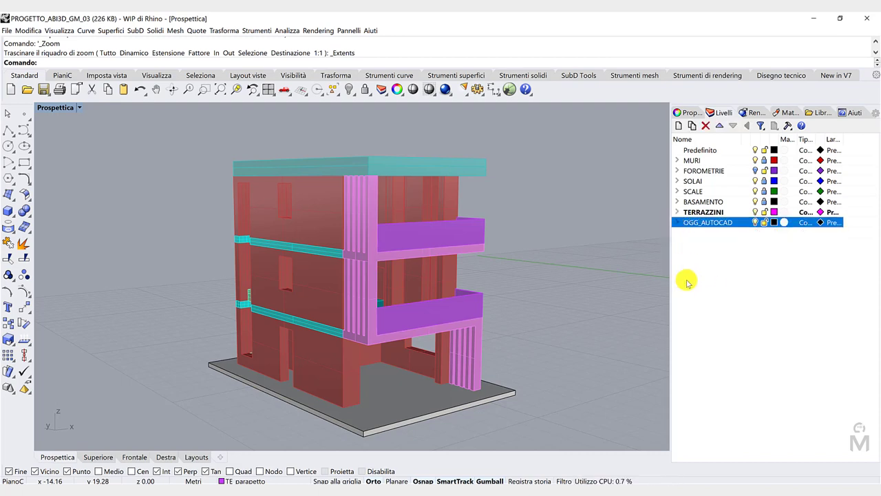
# Switch the perspective view to the Renderizzata display mode to show the finished building
pyautogui.click(688, 282)
pyautogui.scroll(-2, 574, 351)
pyautogui.scroll(2, 570, 365)
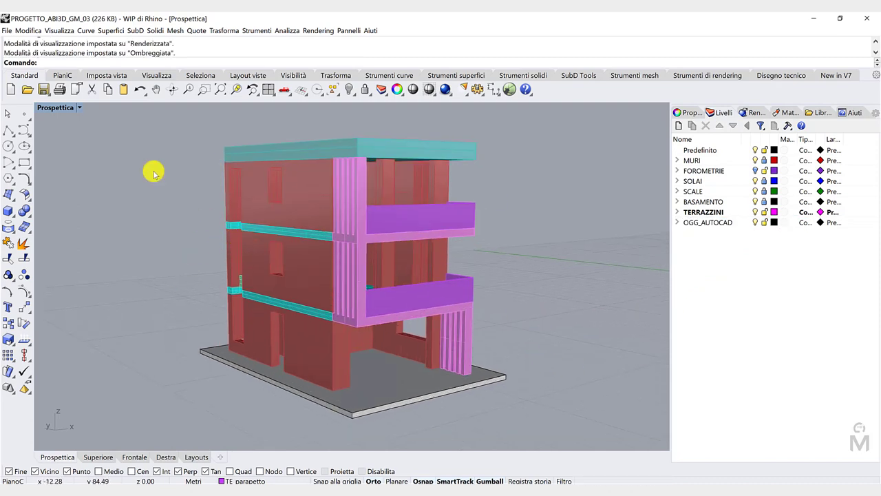
pyautogui.click(79, 109)
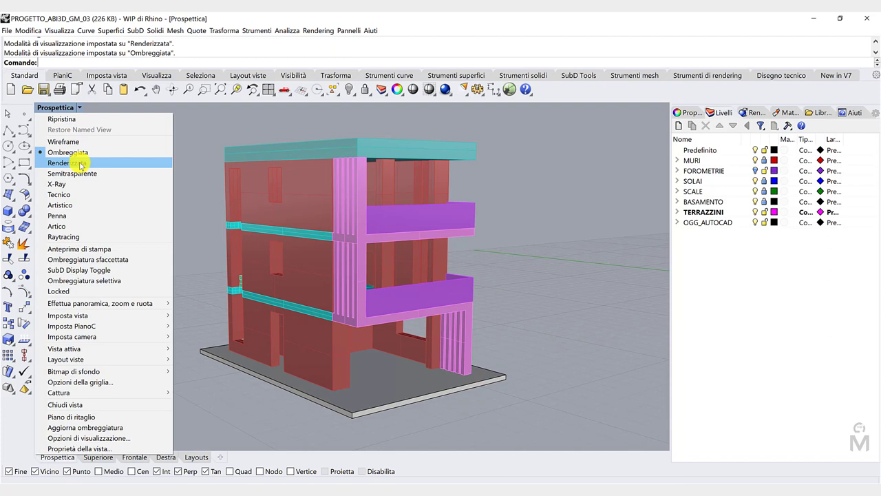
pyautogui.click(82, 165)
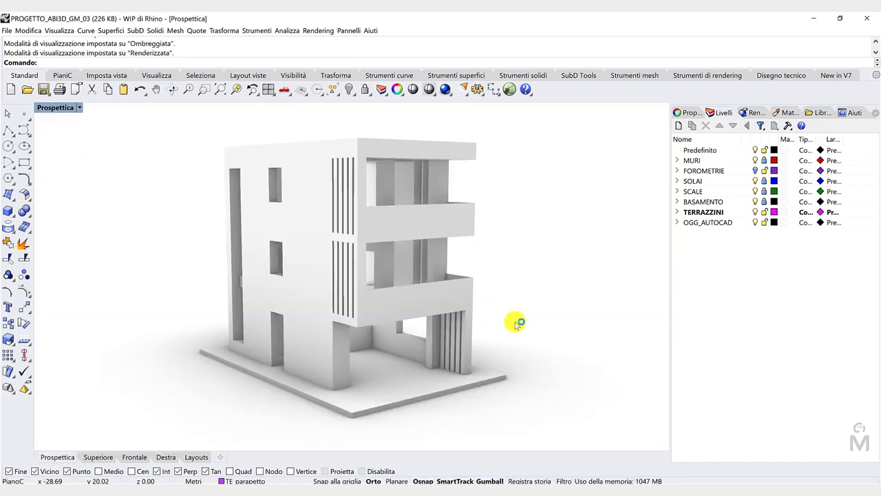
# Inspect the rendered building from several sides and look closely at its facades and balconies
pyautogui.moveTo(516, 323); pyautogui.dragTo(454, 319, button='right')
pyautogui.moveTo(511, 312); pyautogui.dragTo(526, 297, button='right')
pyautogui.scroll(6, 459, 279)
pyautogui.moveTo(459, 280); pyautogui.dragTo(443, 265, button='right')
pyautogui.scroll(-6, 443, 265)
pyautogui.scroll(-4, 442, 266)
pyautogui.scroll(2, 433, 151)
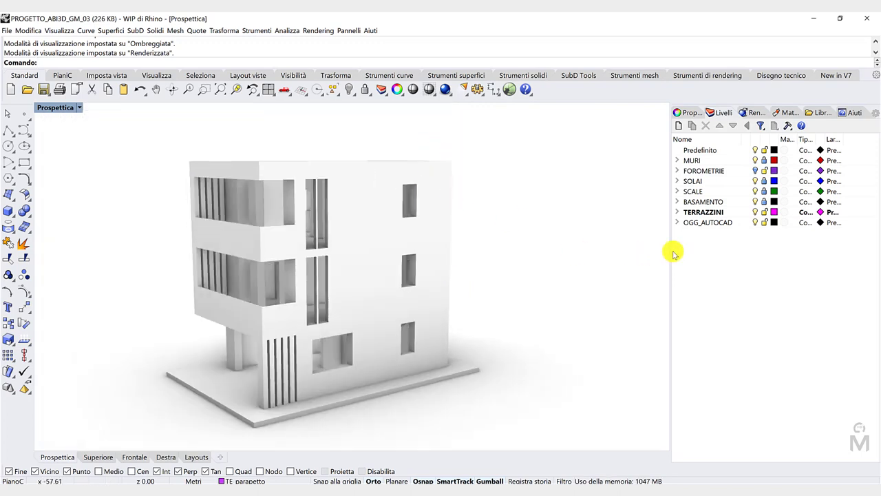
# Temporarily hide the MURI layer to examine the slabs and stairs from both sides, and show it again
pyautogui.click(757, 160)
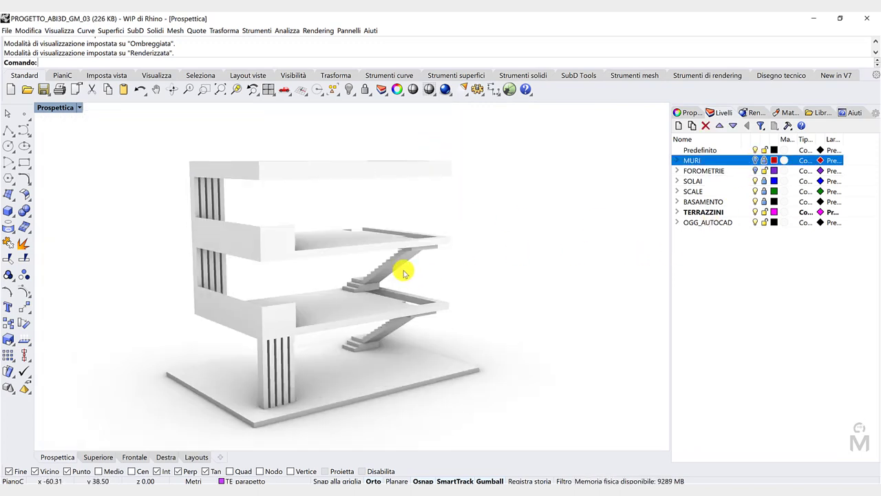
pyautogui.moveTo(403, 270); pyautogui.dragTo(338, 280, button='right')
pyautogui.scroll(-3, 337, 281)
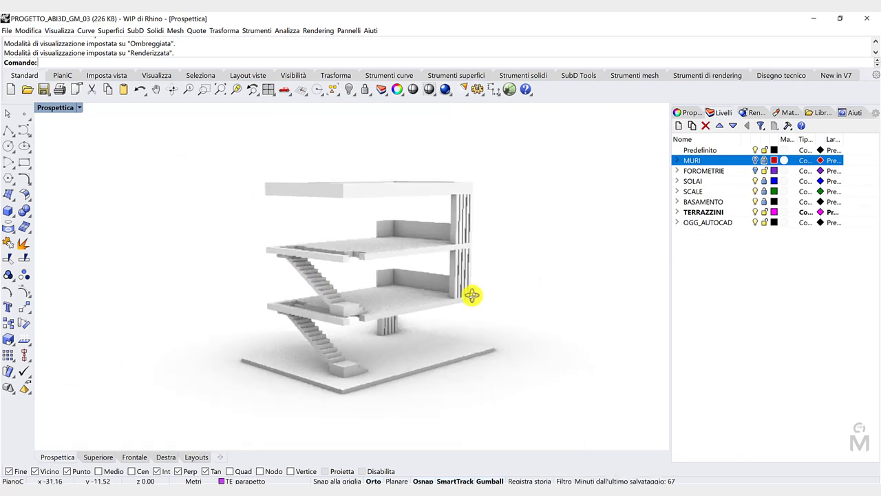
pyautogui.click(755, 160)
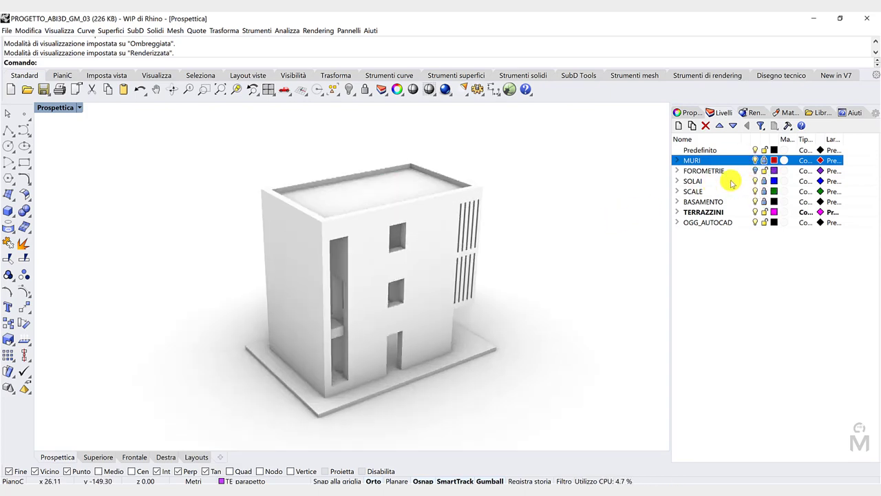
# Temporarily hide the SOLAI layer to examine the walls, show it again and view the complete building from the balcony side
pyautogui.click(756, 182)
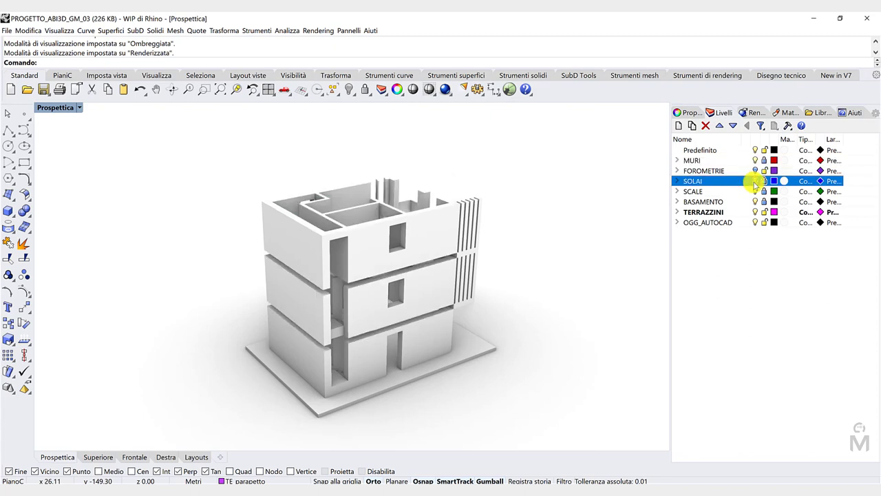
pyautogui.click(756, 182)
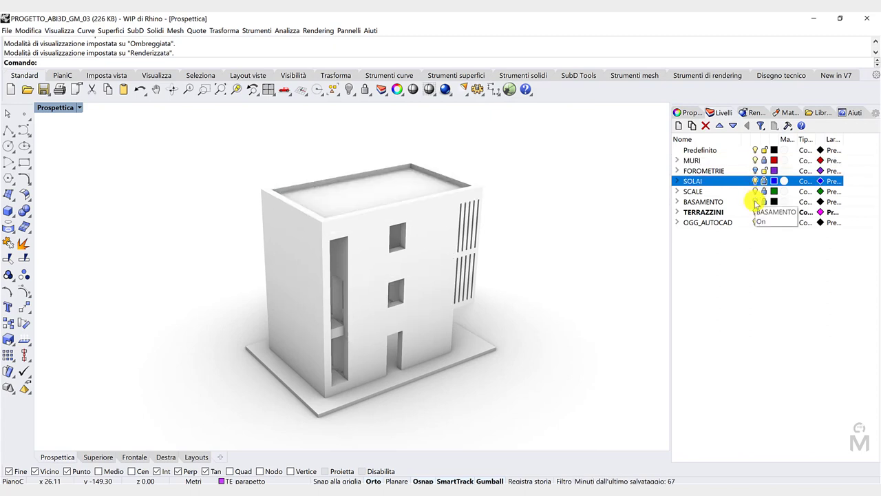
pyautogui.moveTo(610, 265); pyautogui.dragTo(547, 253, button='right')
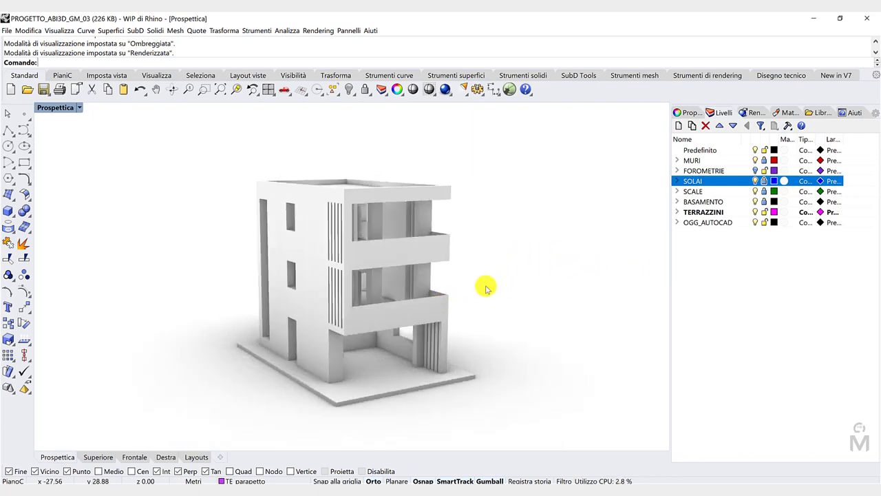
pyautogui.moveTo(486, 287); pyautogui.dragTo(445, 280, button='right')
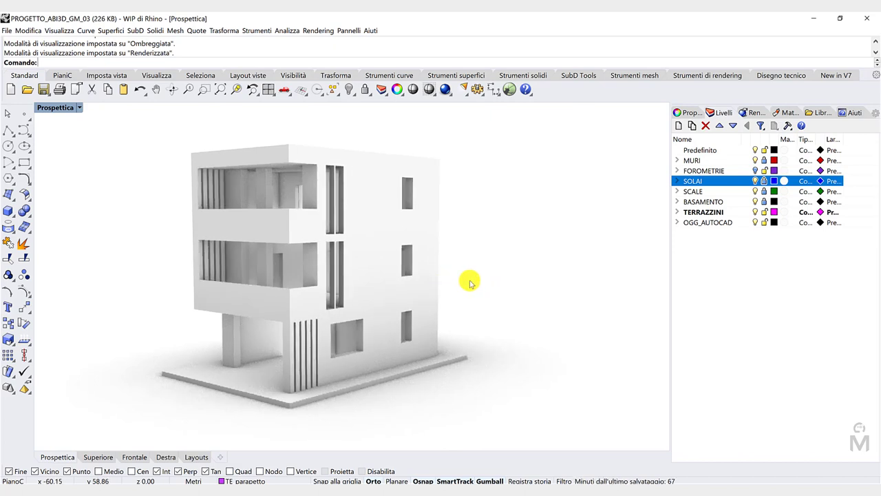
# Preview the building in the Semitrasparente, X-Ray and Tecnico display modes
pyautogui.click(79, 108)
pyautogui.click(71, 173)
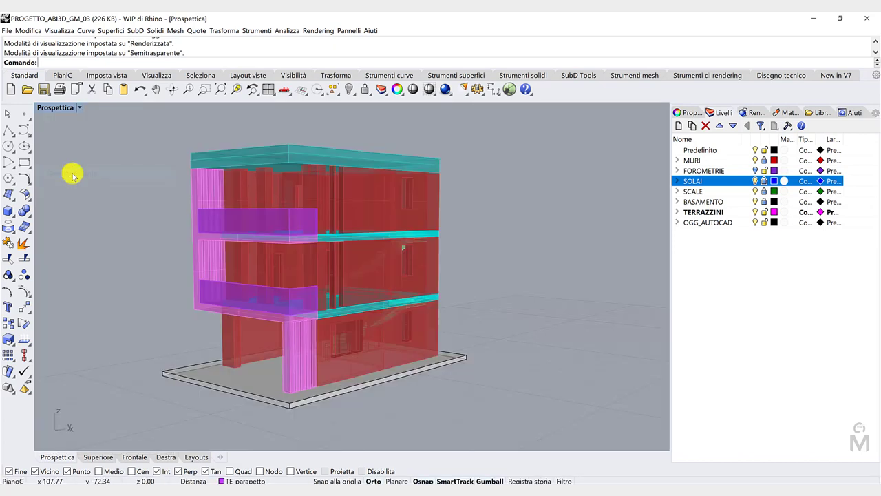
pyautogui.click(79, 108)
pyautogui.click(71, 183)
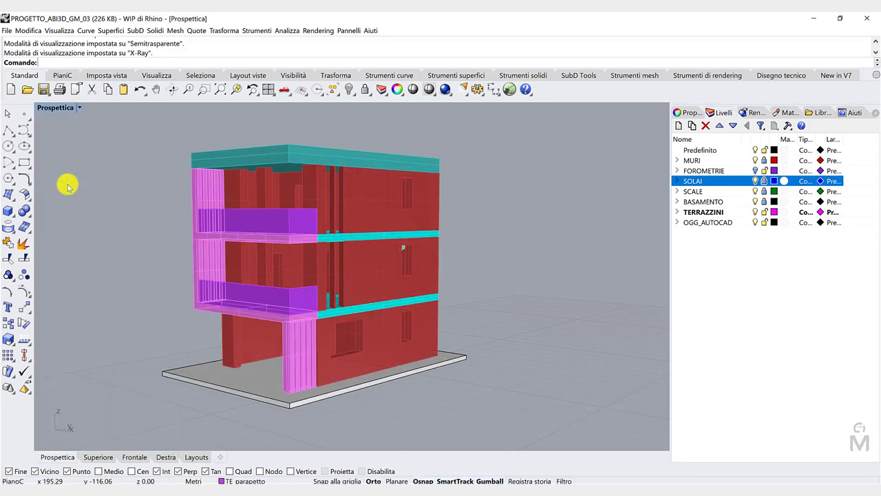
pyautogui.click(79, 109)
pyautogui.click(65, 193)
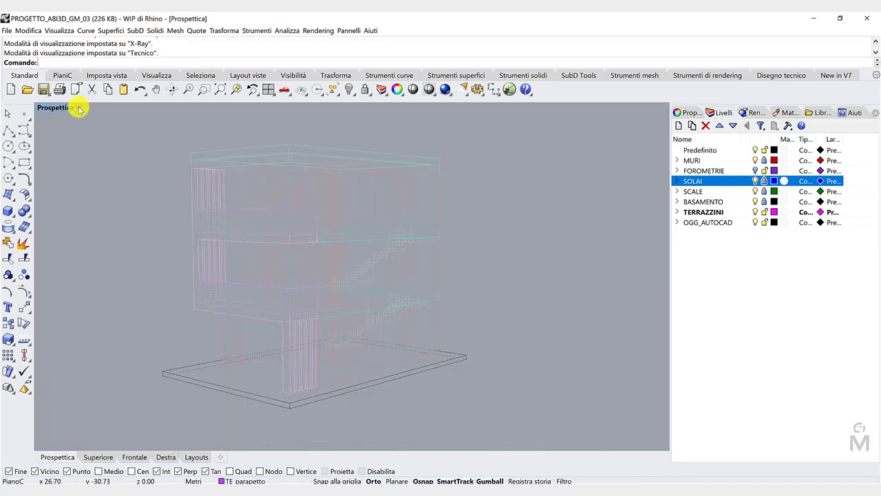
# Preview the building in the Artistico and Penna display modes, viewing it from above in Artistico
pyautogui.click(80, 109)
pyautogui.click(74, 203)
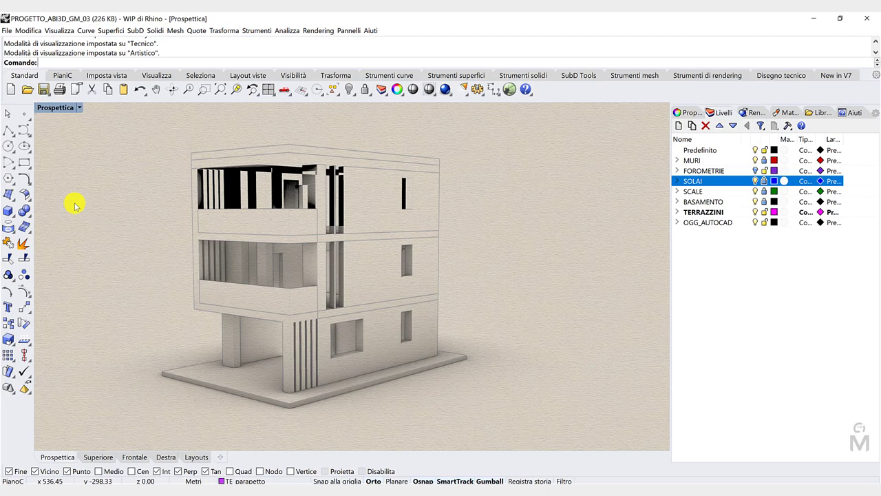
pyautogui.moveTo(74, 207); pyautogui.dragTo(81, 211, button='right')
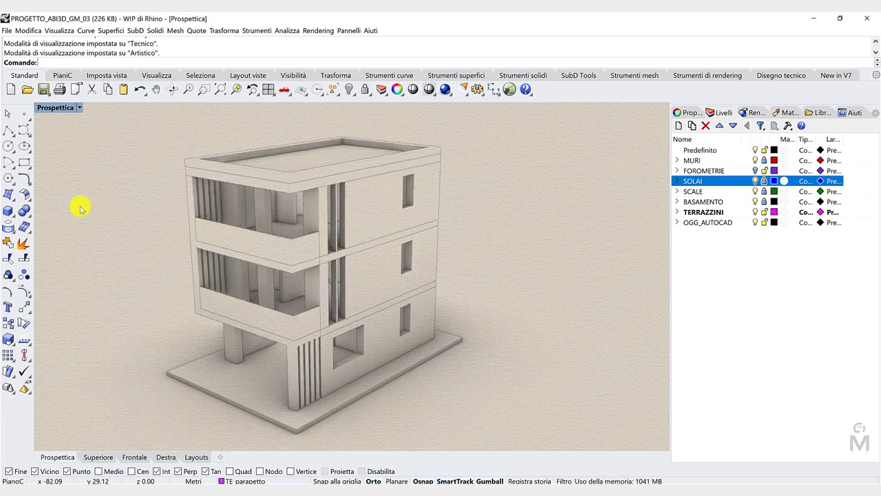
pyautogui.click(72, 108)
pyautogui.click(68, 215)
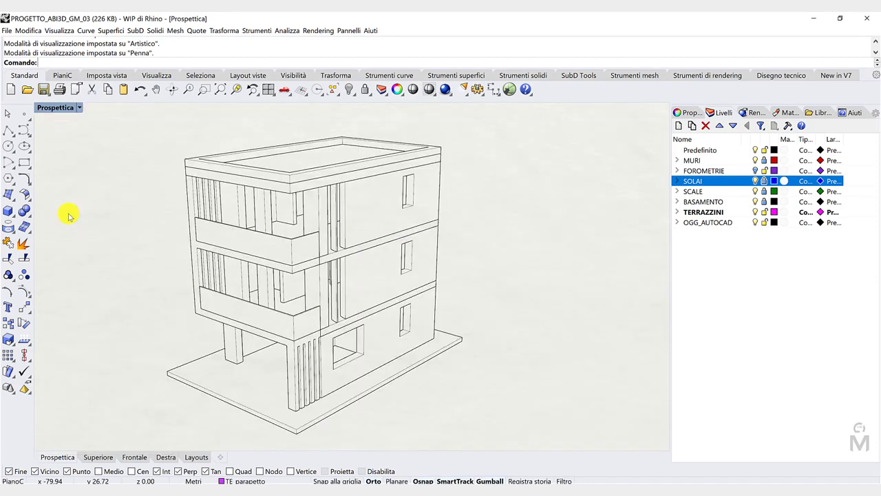
# Preview the building in the Artico and Raytracing display modes
pyautogui.click(80, 108)
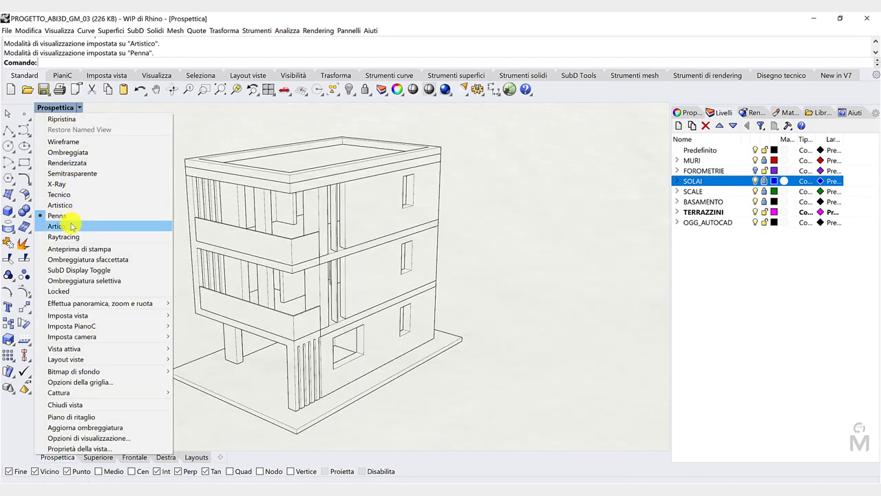
pyautogui.click(67, 226)
pyautogui.click(83, 108)
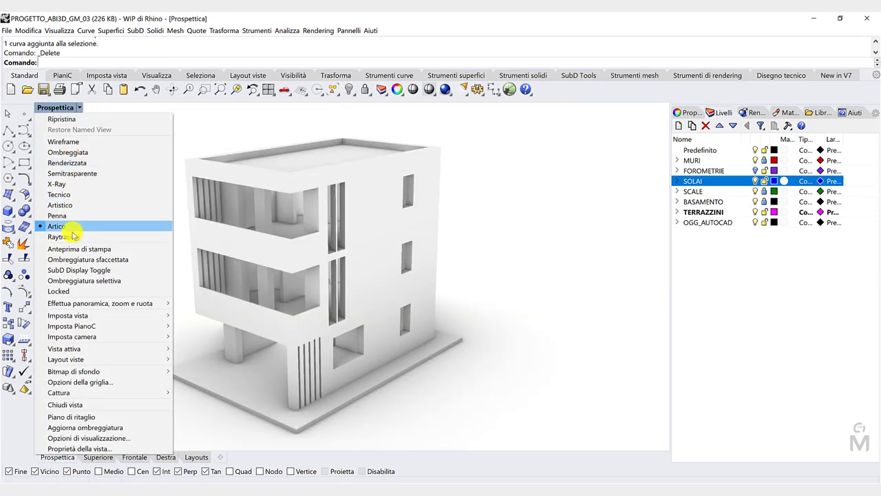
pyautogui.click(69, 236)
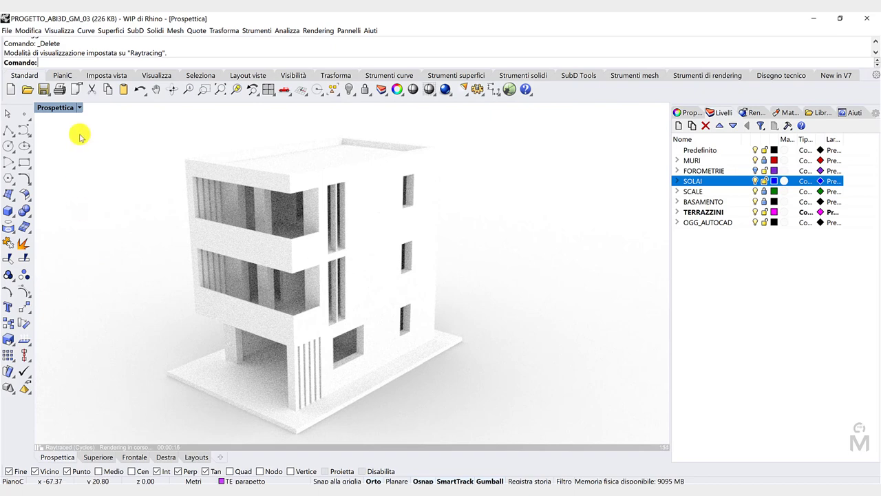
# Switch the perspective view to Ombreggiata and back to the Renderizzata display mode
pyautogui.click(79, 108)
pyautogui.click(67, 152)
pyautogui.click(79, 107)
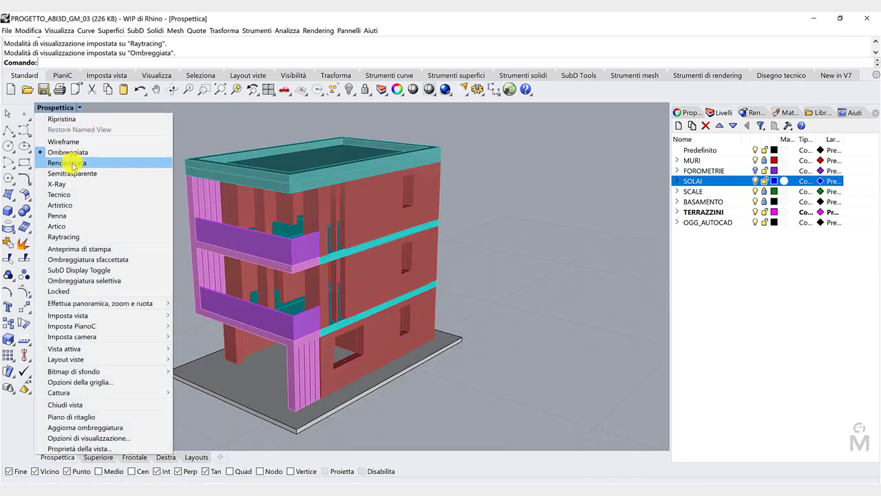
pyautogui.click(71, 161)
# Examine the stairs through the tall vertical opening in the side wall of the building
pyautogui.moveTo(149, 257); pyautogui.dragTo(197, 265, button='right')
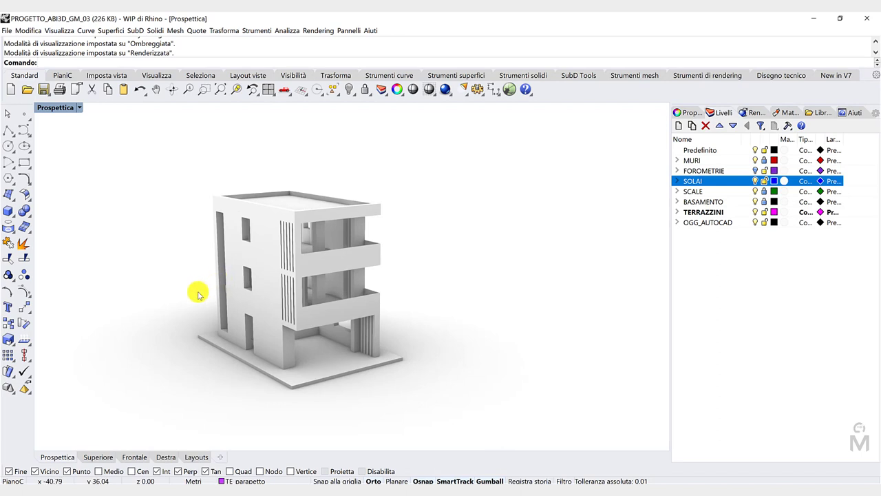
pyautogui.scroll(2, 198, 295)
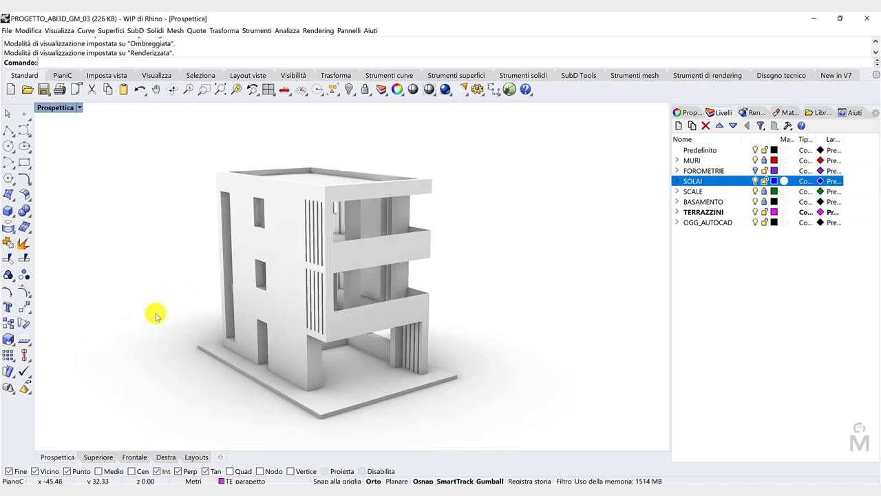
pyautogui.moveTo(156, 315); pyautogui.dragTo(215, 291, button='right')
pyautogui.scroll(5, 238, 304)
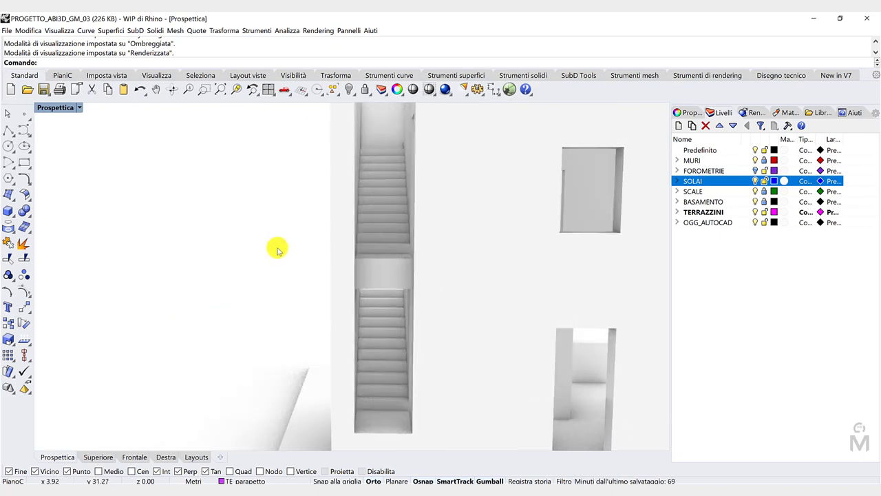
pyautogui.scroll(-4, 252, 250)
# Set the perspective view to Ombreggiata and hide the MURI and SOLAI layers to expose the underside of the stairs
pyautogui.click(78, 108)
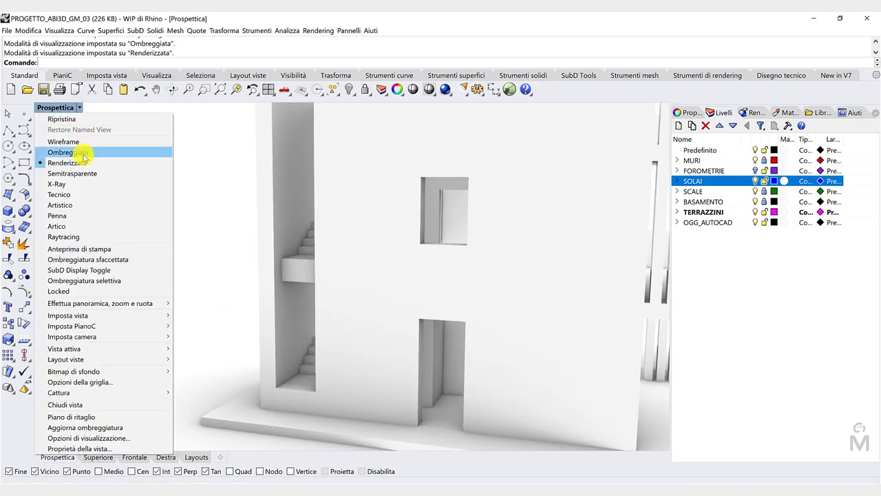
pyautogui.click(76, 153)
pyautogui.click(757, 161)
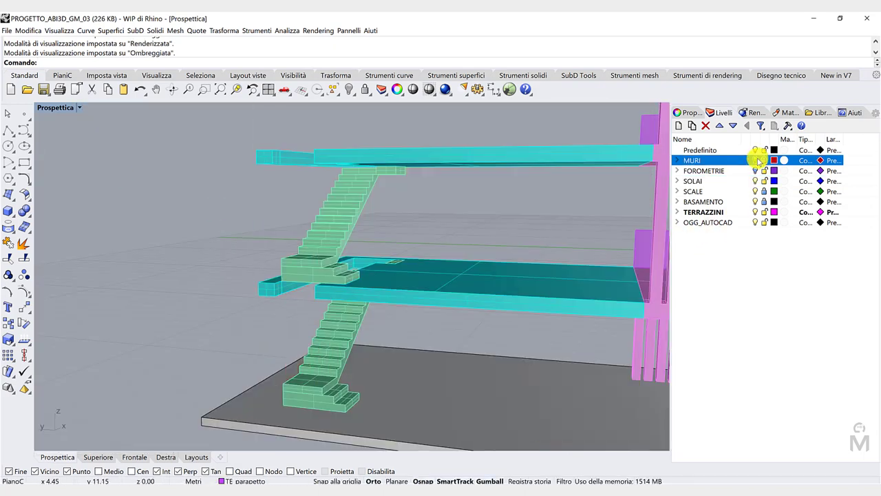
pyautogui.click(755, 181)
pyautogui.scroll(2, 310, 240)
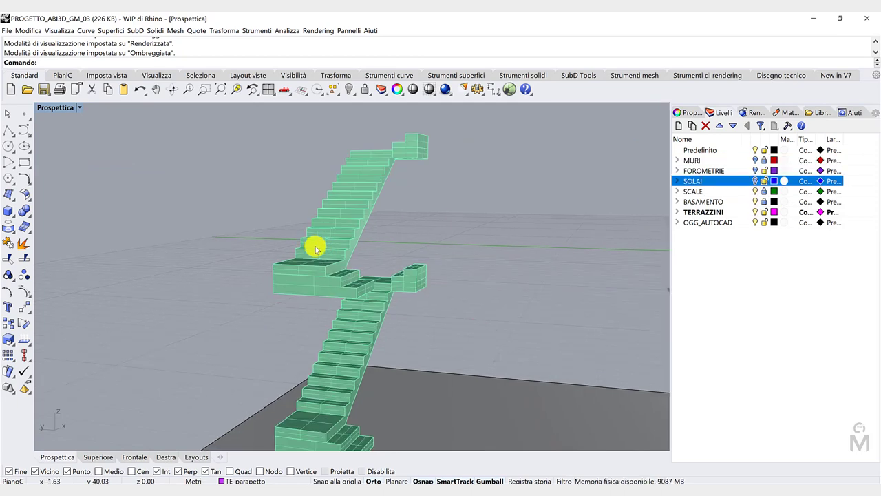
pyautogui.moveTo(314, 246); pyautogui.dragTo(339, 272, button='right')
pyautogui.scroll(3, 436, 275)
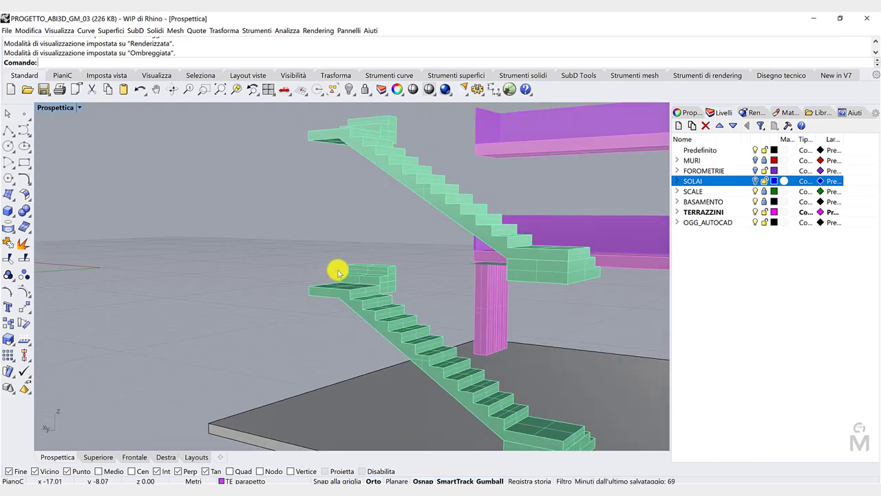
pyautogui.scroll(-2, 337, 266)
pyautogui.scroll(5, 360, 305)
pyautogui.moveTo(305, 311); pyautogui.dragTo(338, 301, button='right')
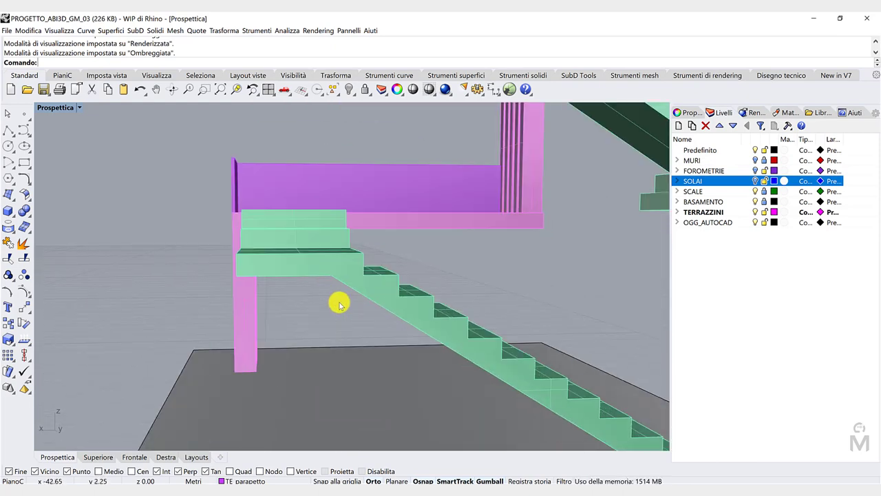
pyautogui.click(9, 130)
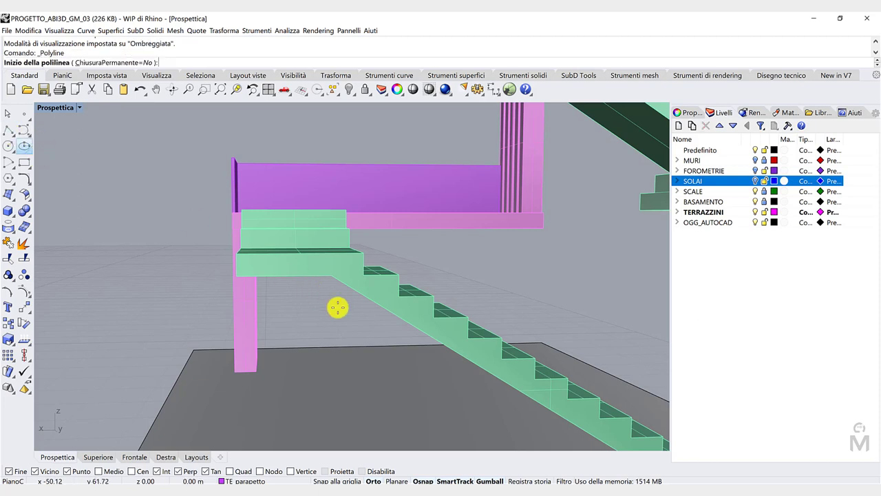
pyautogui.click(330, 275)
pyautogui.moveTo(356, 293); pyautogui.dragTo(346, 300, button='right')
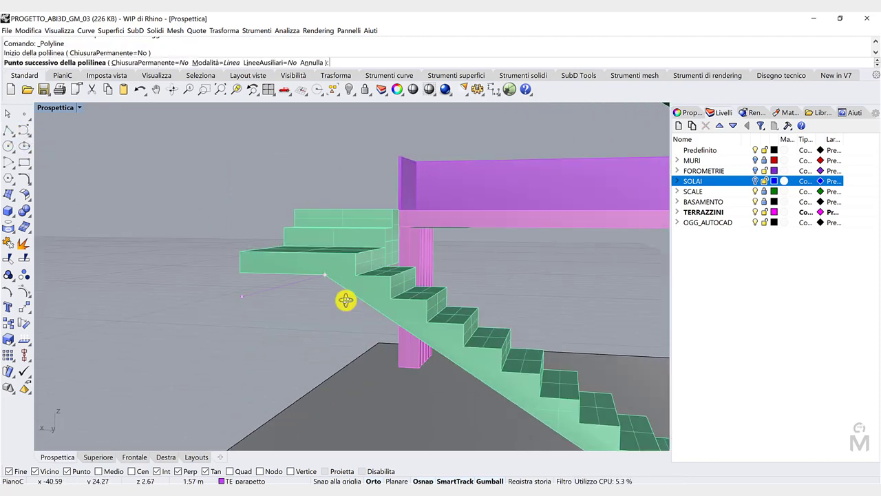
pyautogui.press('Escape')
# Expand and unlock the SCALE layer group, and lock the SOLAI and FOROMETRIE layers
pyautogui.click(678, 191)
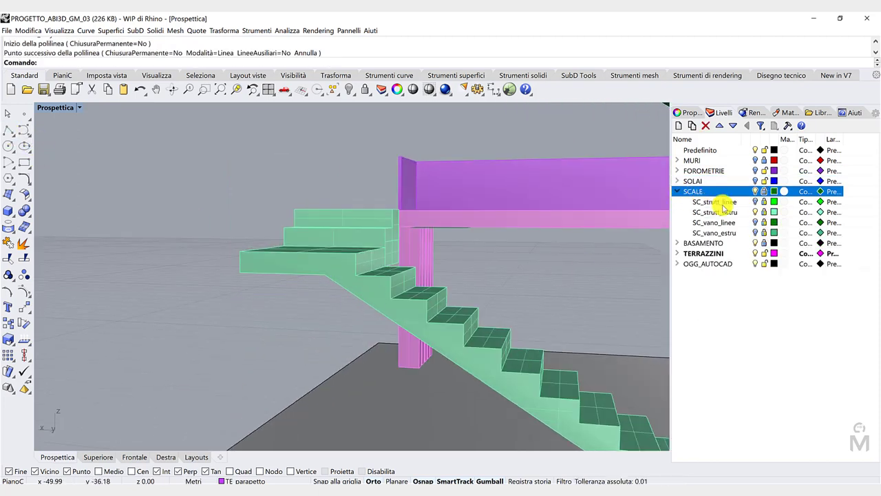
pyautogui.click(763, 171)
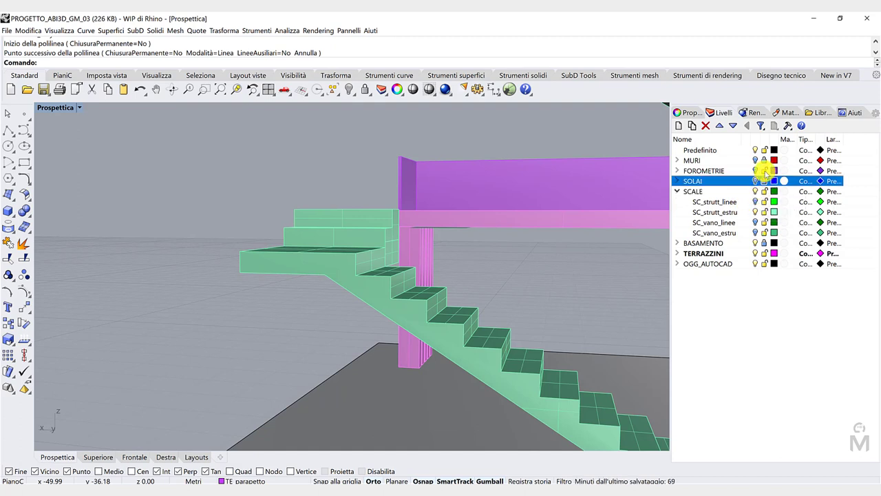
# Make SCALE the current layer and lock the TERRAZZINI and OGG_AUTOCAD layer groups
pyautogui.click(764, 253)
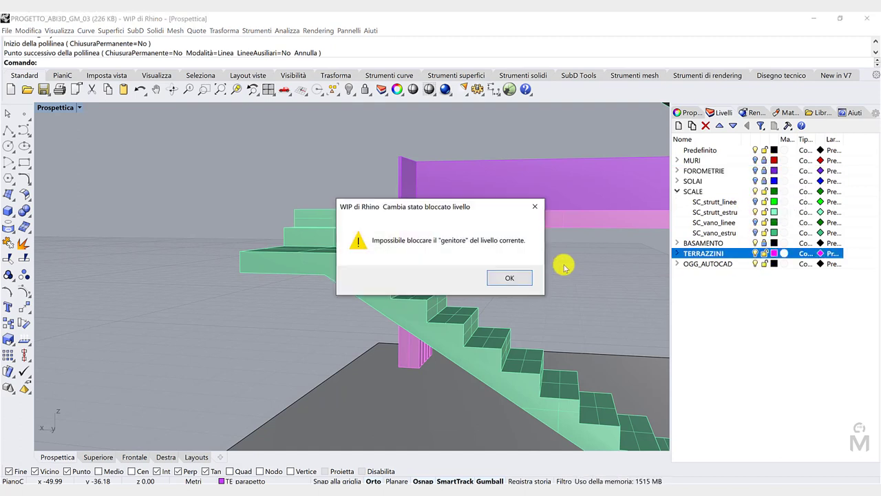
pyautogui.press('Return')
pyautogui.click(742, 190)
pyautogui.click(746, 191)
pyautogui.click(764, 253)
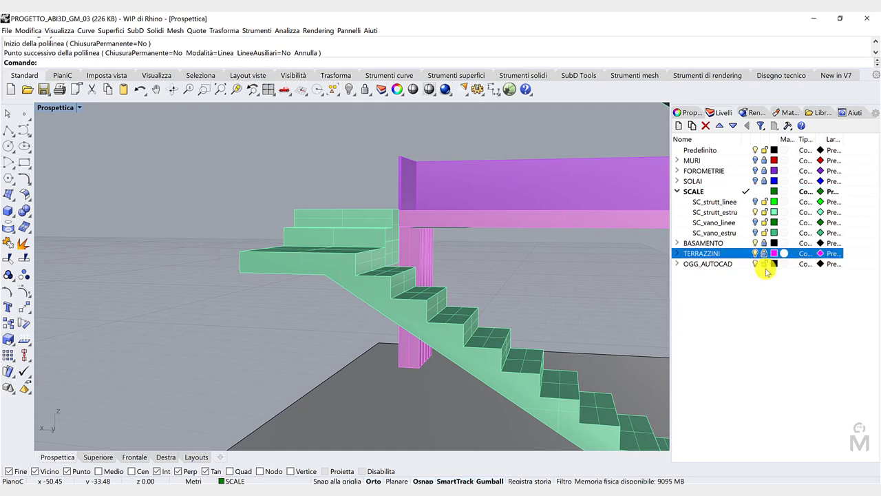
pyautogui.click(765, 264)
# Make SC_strutt_linee the current layer
pyautogui.click(742, 203)
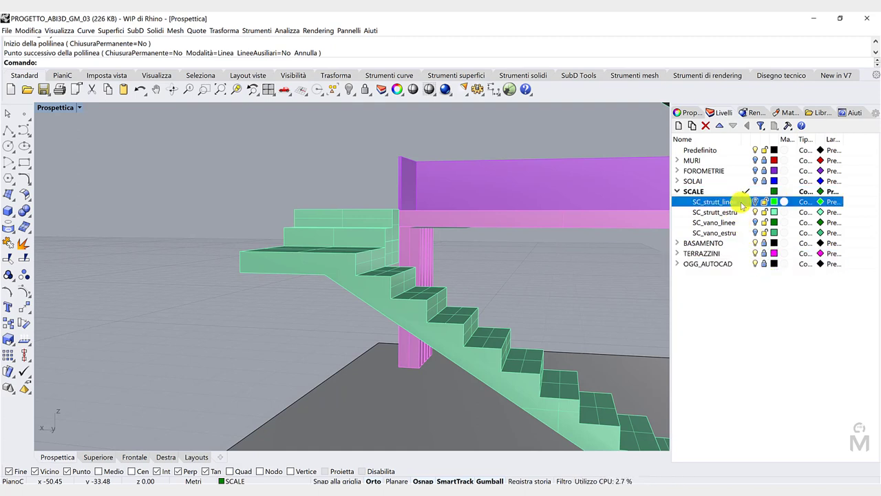
pyautogui.click(749, 203)
pyautogui.moveTo(311, 242); pyautogui.dragTo(360, 255, button='right')
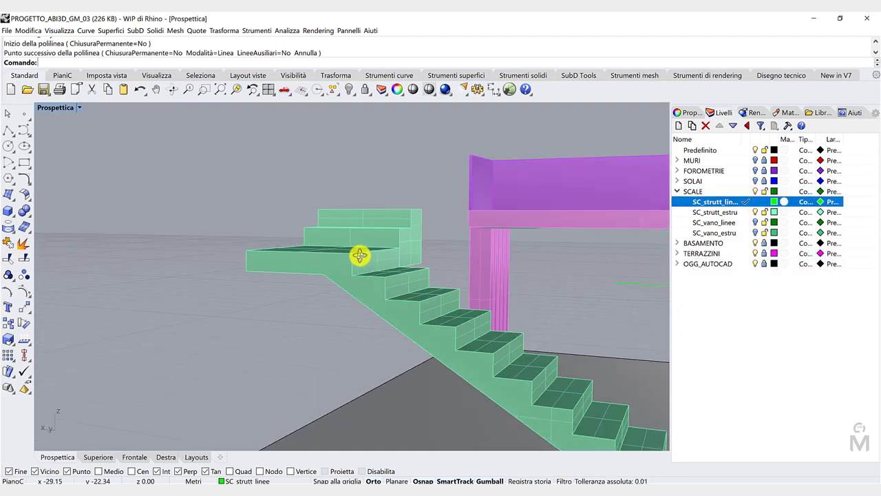
# Draw a single polyline segment from the landing's underside corner down along the sloped lower edge of the stair flight
pyautogui.click(10, 129)
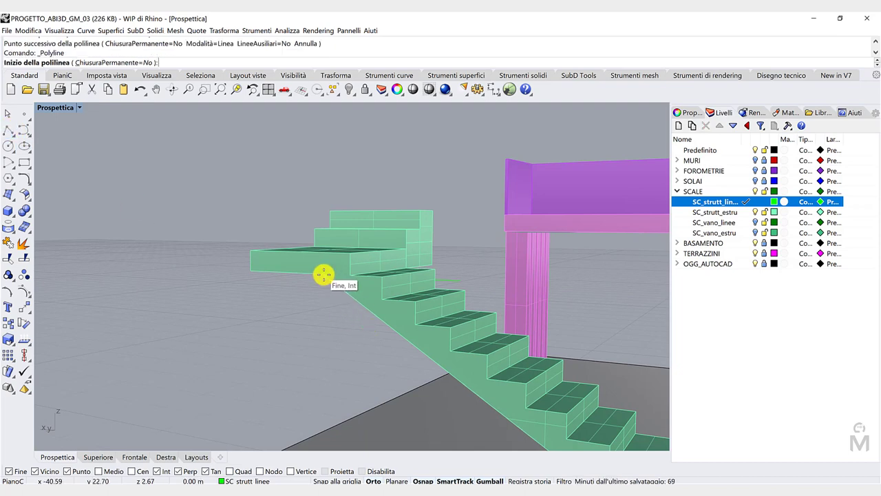
pyautogui.click(323, 274)
pyautogui.click(387, 326)
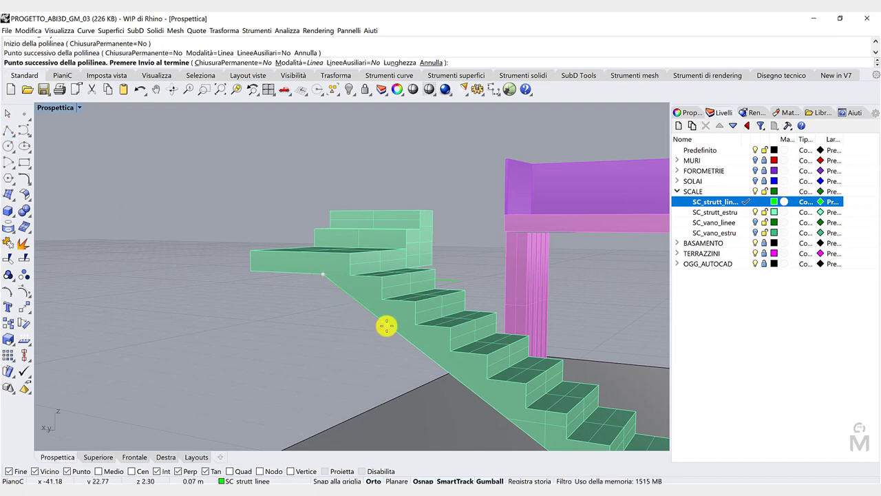
pyautogui.rightClick(386, 326)
# Move the new sloped line off the stair into the empty space beside it, and undo the last gumball change
pyautogui.click(374, 315)
pyautogui.scroll(-3, 344, 303)
pyautogui.moveTo(314, 325); pyautogui.dragTo(325, 310, button='right')
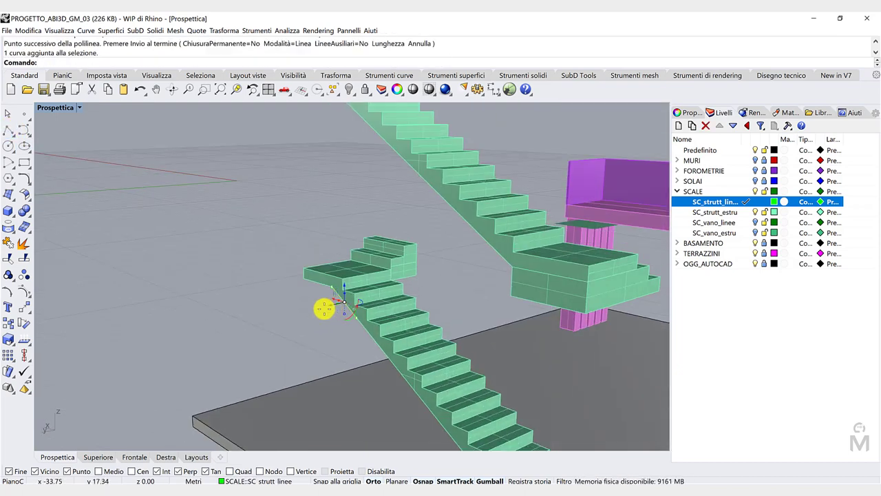
pyautogui.moveTo(325, 309); pyautogui.dragTo(231, 329)
pyautogui.scroll(-5, 265, 333)
pyautogui.scroll(3, 256, 338)
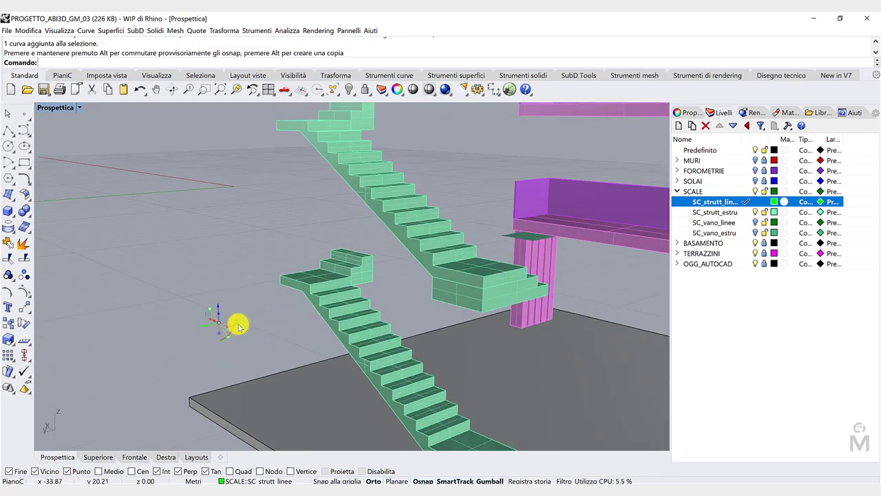
pyautogui.scroll(4, 239, 326)
pyautogui.hotkey('ctrl', 'z')
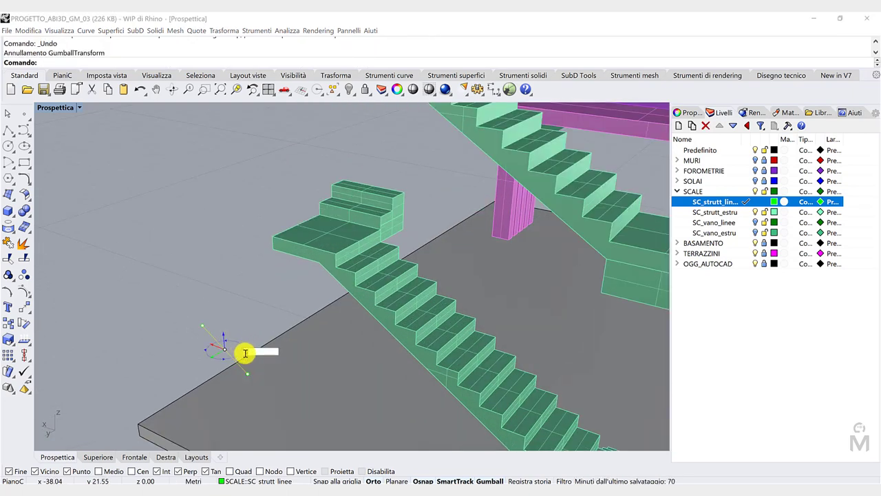
pyautogui.press('Escape')
# Move the sloped line by its lower endpoint onto the bottom corner where the upper flight's landing meets its small steps
pyautogui.click(244, 300)
pyautogui.scroll(-4, 244, 301)
pyautogui.moveTo(257, 313); pyautogui.dragTo(246, 303, button='right')
pyautogui.scroll(-3, 246, 303)
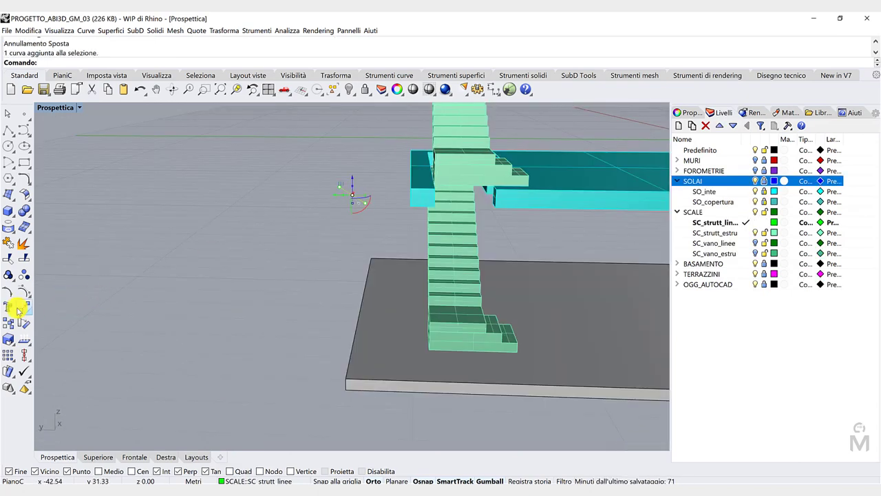
pyautogui.click(24, 308)
pyautogui.click(364, 202)
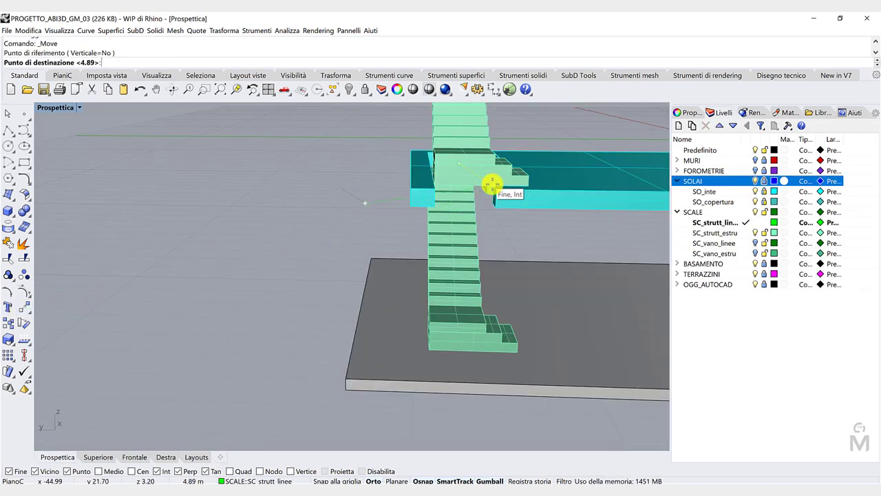
pyautogui.moveTo(494, 186); pyautogui.dragTo(555, 190, button='right')
pyautogui.scroll(4, 555, 190)
pyautogui.click(566, 193)
pyautogui.scroll(-3, 567, 193)
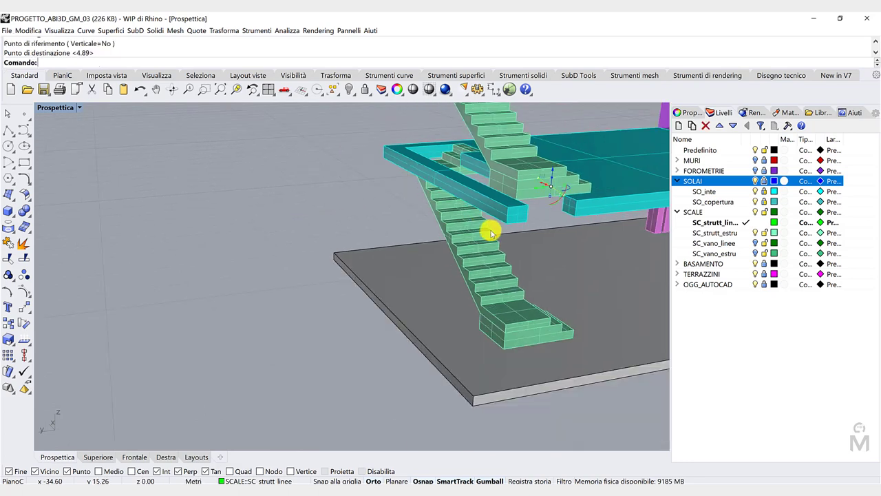
pyautogui.rightClick(359, 217)
pyautogui.press('Escape')
# Examine the underside of the stair landing and how it meets the floor slab, from below and from the side
pyautogui.scroll(2, 590, 167)
pyautogui.scroll(3, 591, 168)
pyautogui.moveTo(590, 168); pyautogui.dragTo(413, 176, button='right')
pyautogui.moveTo(354, 181); pyautogui.dragTo(345, 197, button='right')
pyautogui.scroll(3, 343, 203)
pyautogui.scroll(-6, 338, 212)
pyautogui.scroll(-2, 395, 188)
pyautogui.scroll(2, 427, 178)
pyautogui.moveTo(428, 178); pyautogui.dragTo(431, 171, button='right')
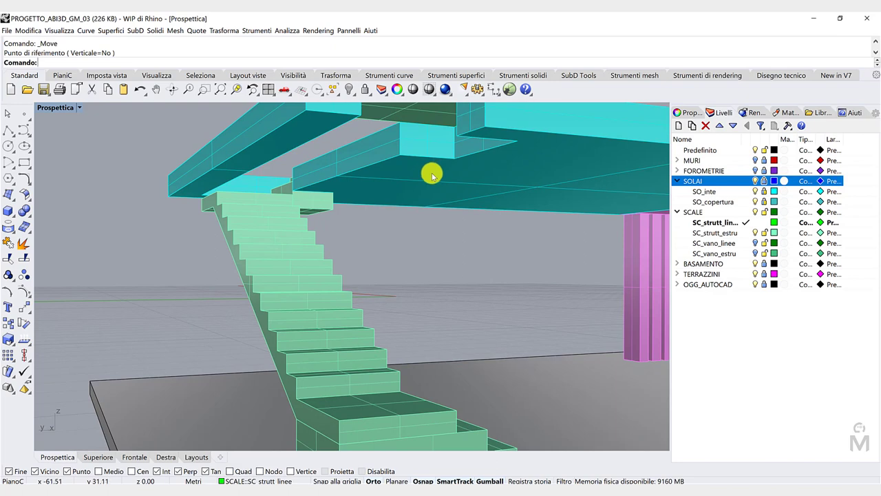
pyautogui.press('Home')
pyautogui.press('Home')
pyautogui.press('Home')
pyautogui.press('Home')
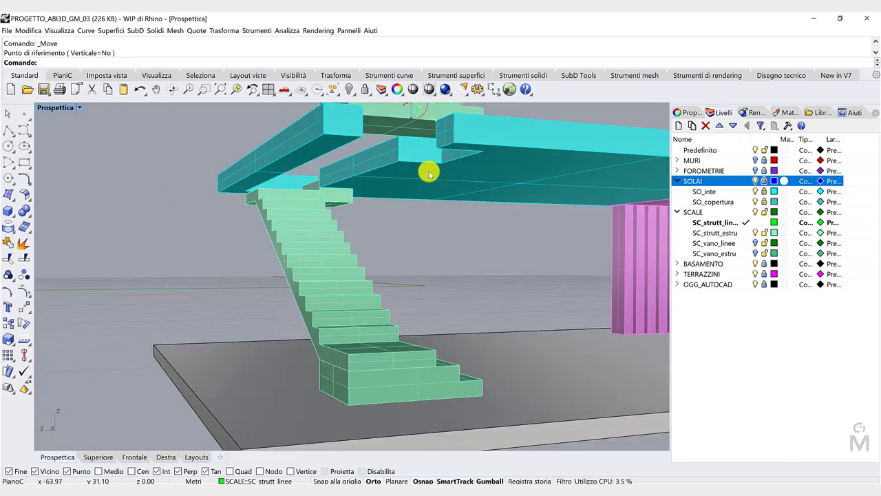
pyautogui.press('Home')
pyautogui.press('Home')
pyautogui.press('Home')
pyautogui.press('Home')
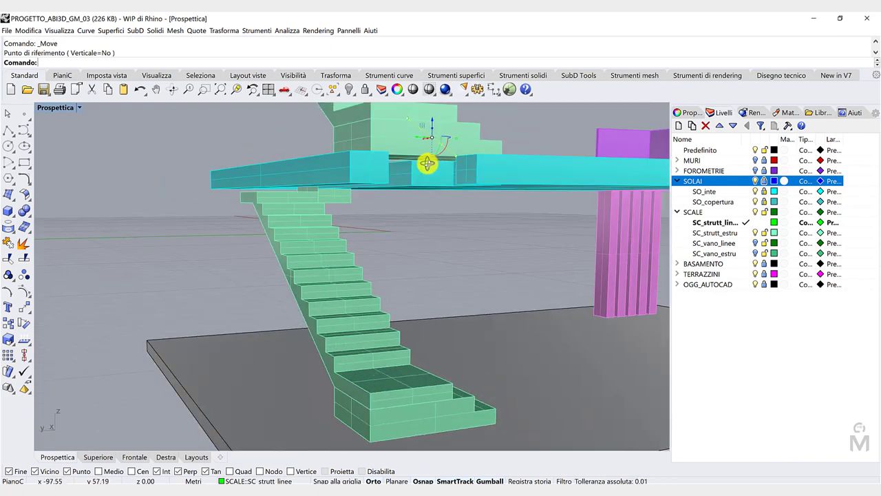
pyautogui.moveTo(435, 164); pyautogui.dragTo(458, 152, button='right')
# Use SpostaFaccia to move the landing's bottom face down to the level of the floor slab's underside
pyautogui.click(518, 122)
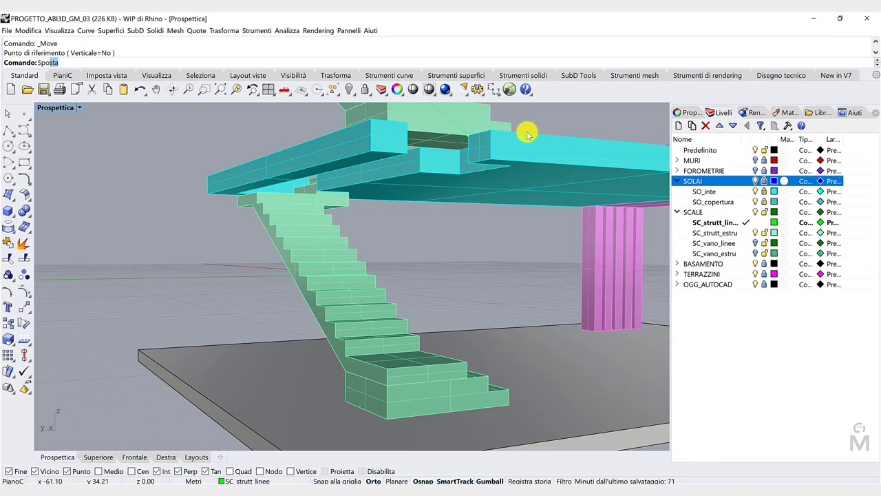
pyautogui.click(69, 112)
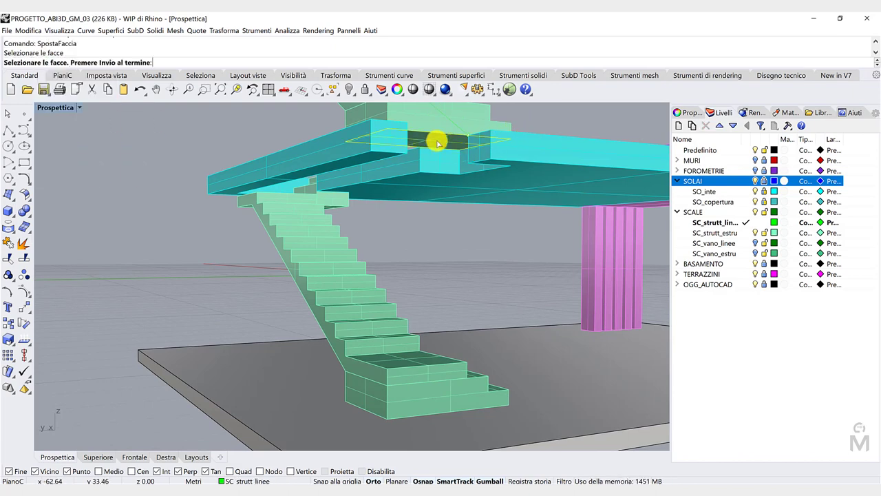
pyautogui.press('Return')
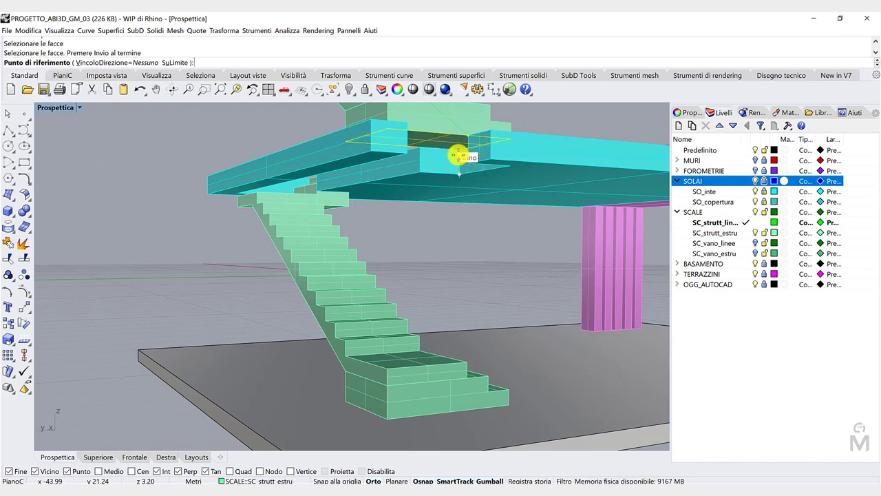
pyautogui.click(459, 152)
pyautogui.click(459, 173)
# Shift the sloped line horizontally along the landing's front face by about 0.35 m towards the small steps
pyautogui.scroll(-3, 433, 155)
pyautogui.moveTo(459, 173); pyautogui.dragTo(345, 164, button='right')
pyautogui.scroll(3, 345, 164)
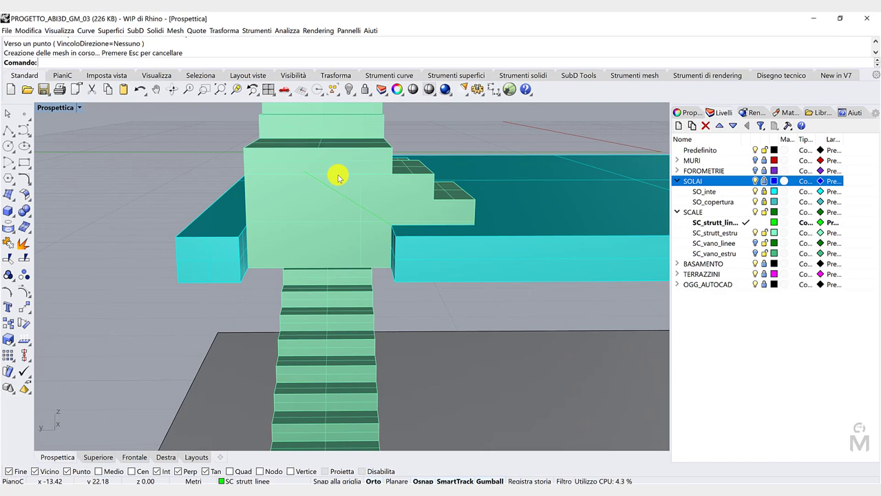
pyautogui.moveTo(338, 178); pyautogui.dragTo(376, 176, button='right')
pyautogui.scroll(2, 385, 175)
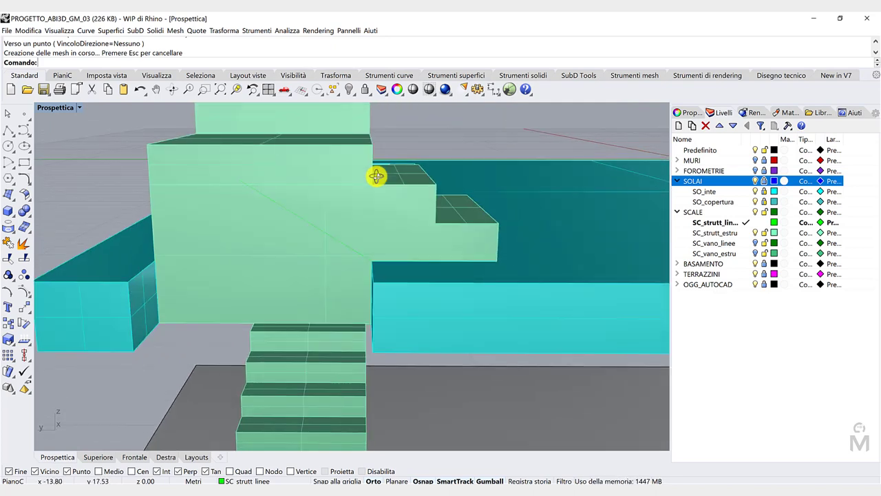
pyautogui.click(332, 239)
pyautogui.click(359, 263)
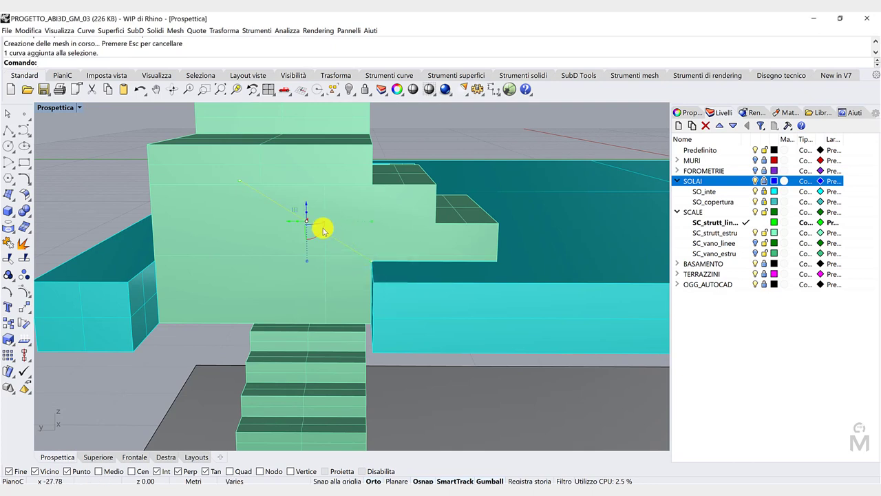
pyautogui.moveTo(295, 221); pyautogui.dragTo(381, 230)
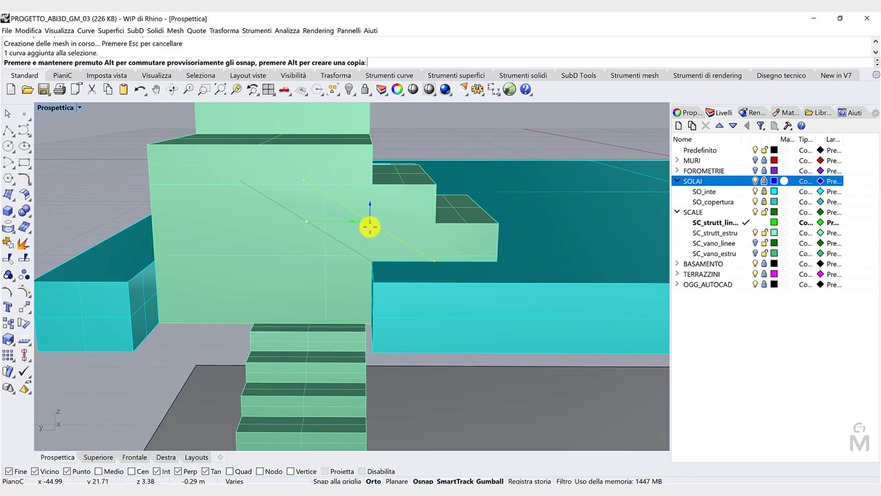
pyautogui.moveTo(377, 229); pyautogui.dragTo(382, 230)
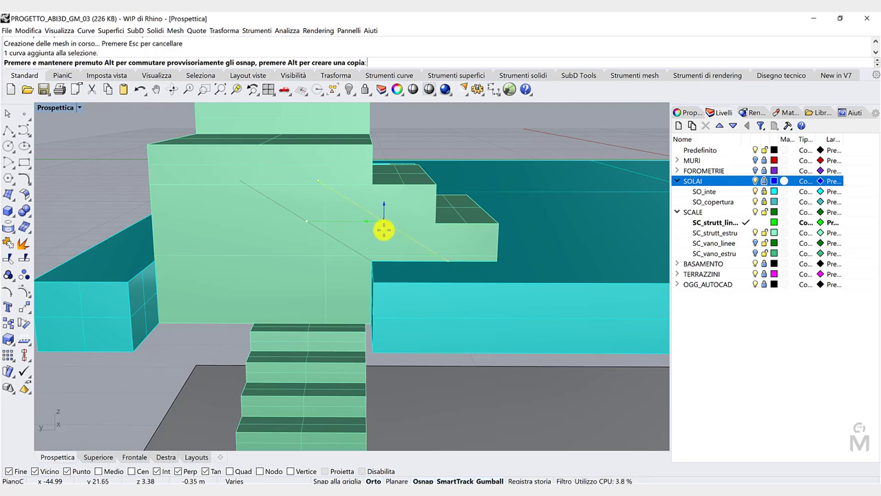
pyautogui.moveTo(383, 230); pyautogui.dragTo(382, 229)
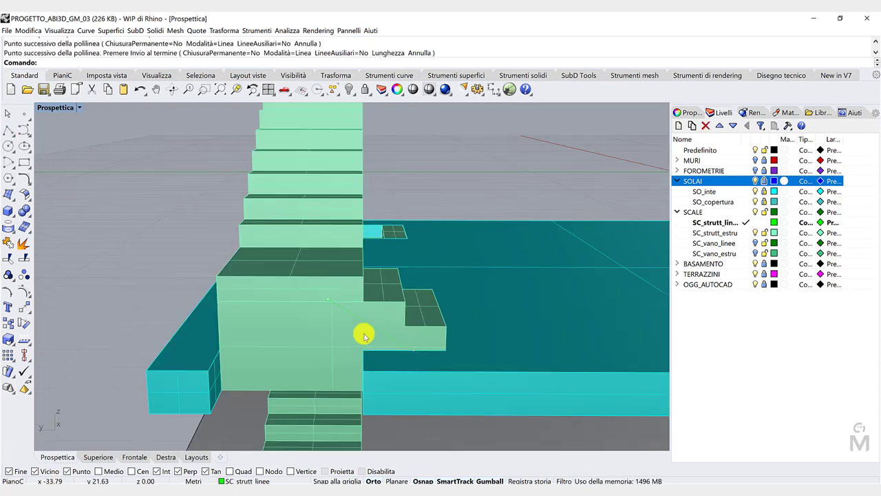
# Draw a vertical line from the corner where the landing meets its small steps, ending above the building in the Destra view
pyautogui.rightClick(359, 348)
pyautogui.click(361, 348)
pyautogui.click(166, 456)
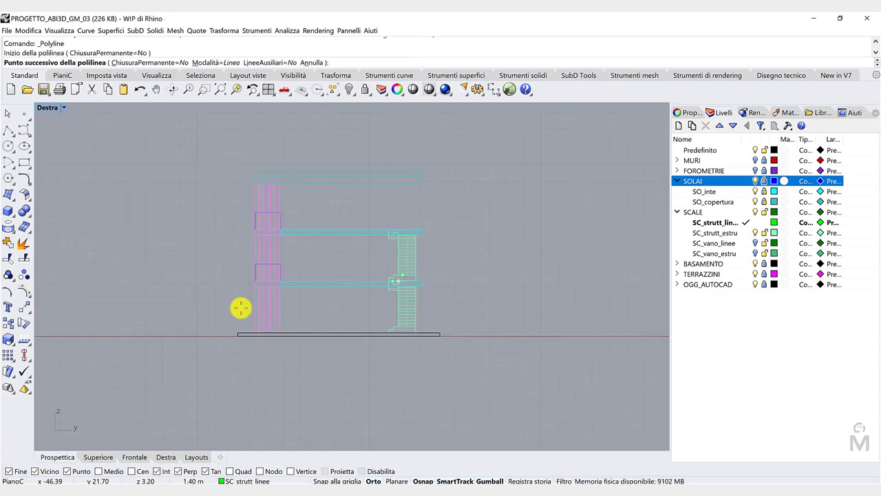
pyautogui.click(355, 134)
pyautogui.rightClick(361, 136)
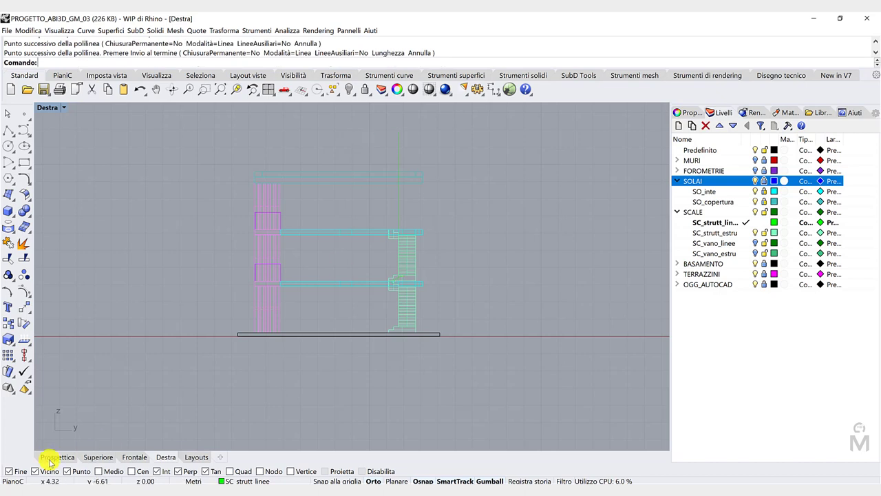
pyautogui.click(56, 455)
# Draw a horizontal line about 0.97 m long from the sloped line's upper end across the landing's front face and beyond its far edge
pyautogui.moveTo(148, 331); pyautogui.dragTo(313, 288, button='right')
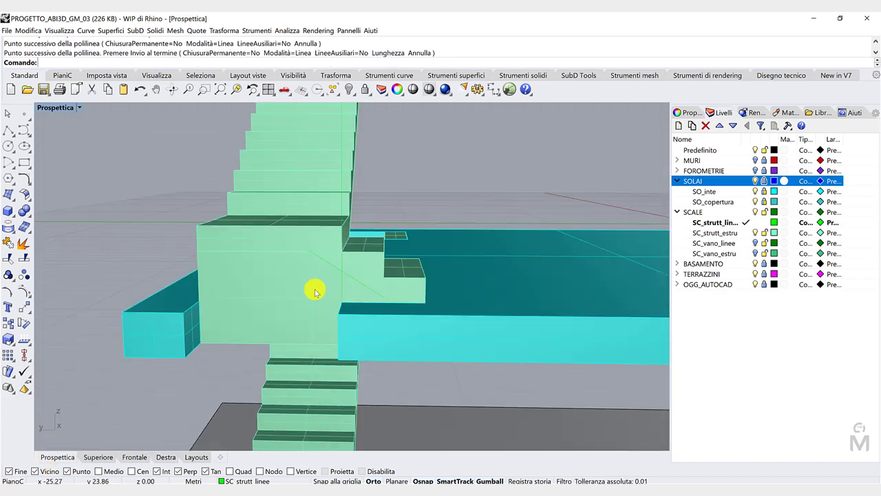
pyautogui.scroll(2, 335, 263)
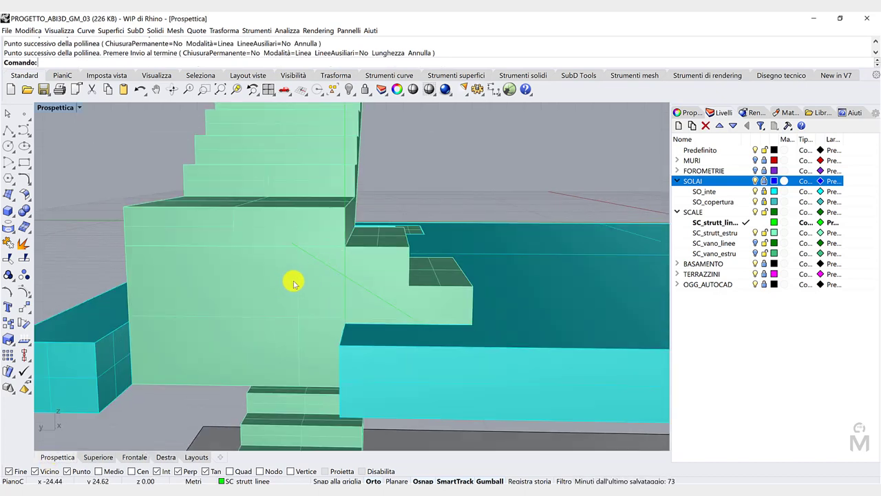
pyautogui.moveTo(301, 283); pyautogui.dragTo(309, 279, button='right')
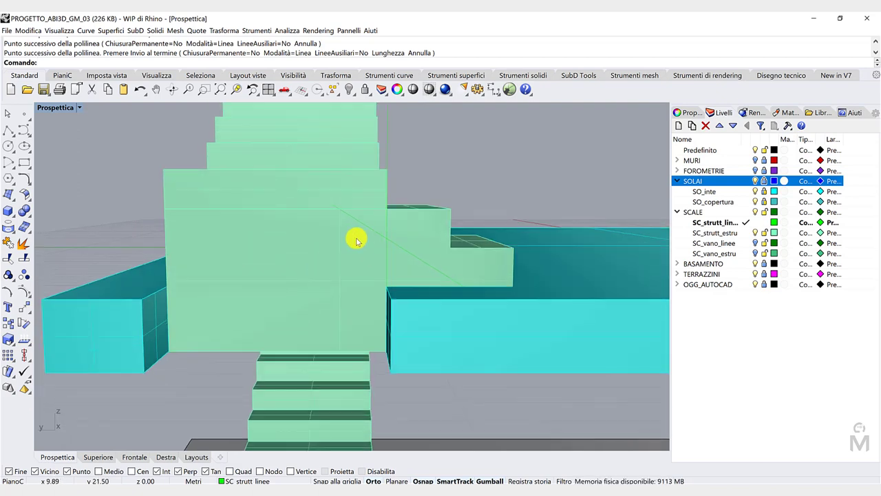
pyautogui.moveTo(355, 236); pyautogui.dragTo(355, 237, button='right')
pyautogui.click(9, 131)
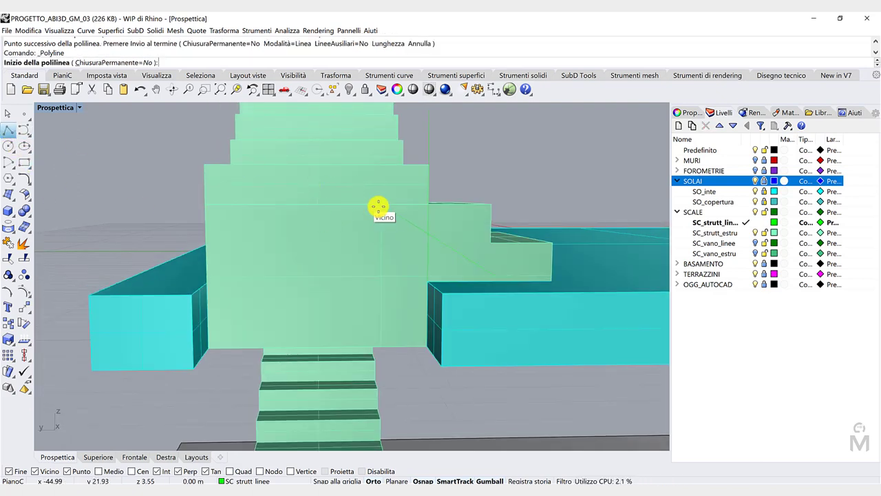
pyautogui.click(382, 204)
pyautogui.scroll(-2, 164, 203)
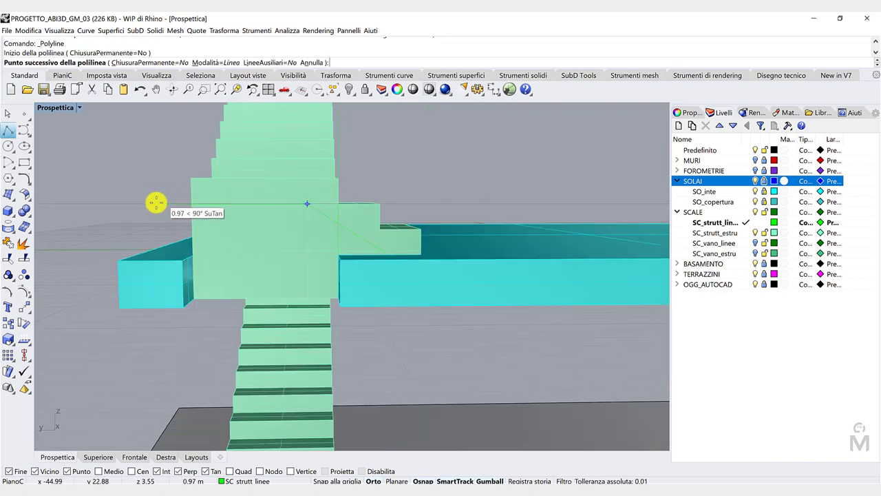
pyautogui.click(157, 201)
pyautogui.rightClick(160, 206)
# Hide the SC_strutt_estru and SOLAI layers to isolate the construction lines
pyautogui.moveTo(163, 210); pyautogui.dragTo(145, 246, button='right')
pyautogui.scroll(4, 372, 269)
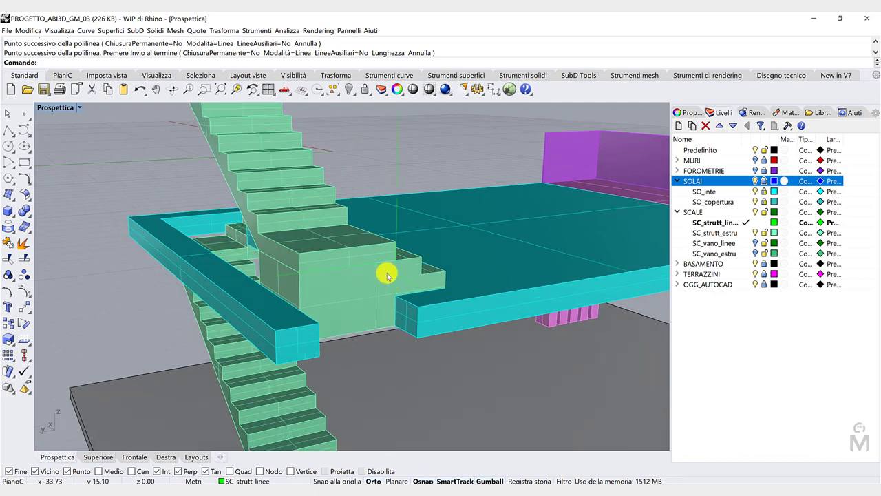
pyautogui.click(150, 278)
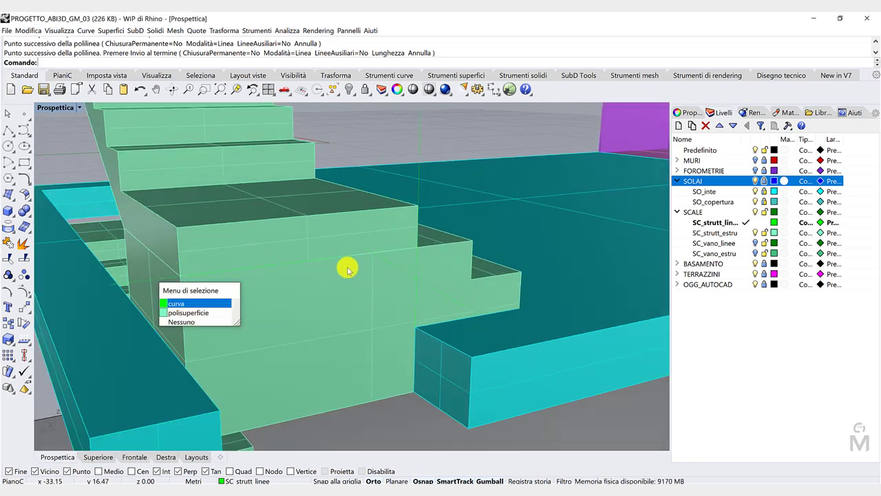
pyautogui.scroll(5, 383, 256)
pyautogui.scroll(-5, 383, 256)
pyautogui.click(755, 233)
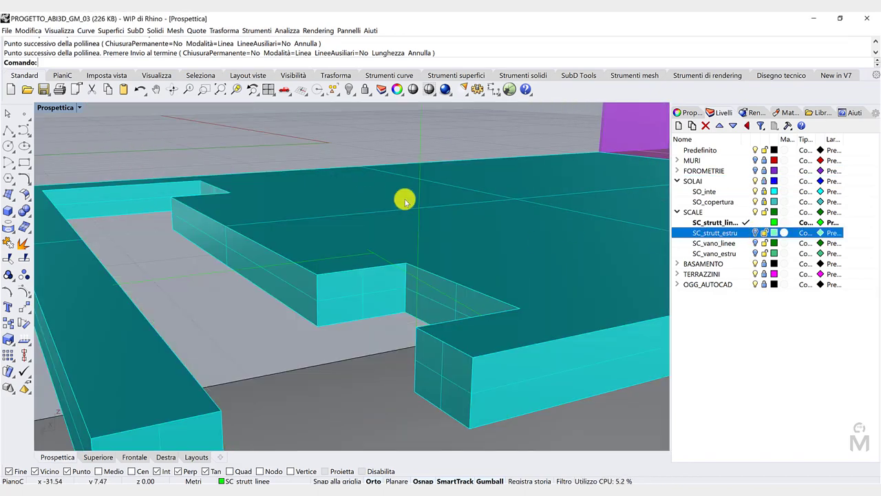
pyautogui.click(755, 181)
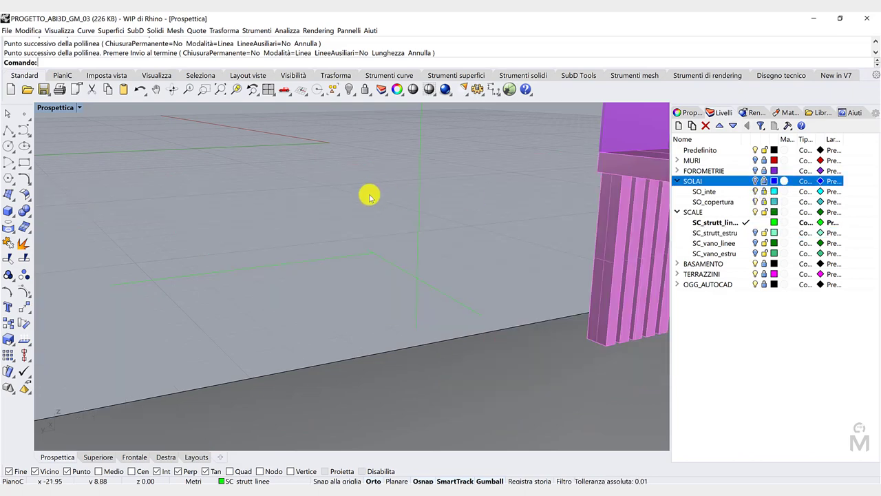
# Trim away the part of the vertical construction line above the sloped line
pyautogui.scroll(2, 366, 193)
pyautogui.scroll(-2, 353, 201)
pyautogui.moveTo(350, 187); pyautogui.dragTo(358, 192, button='right')
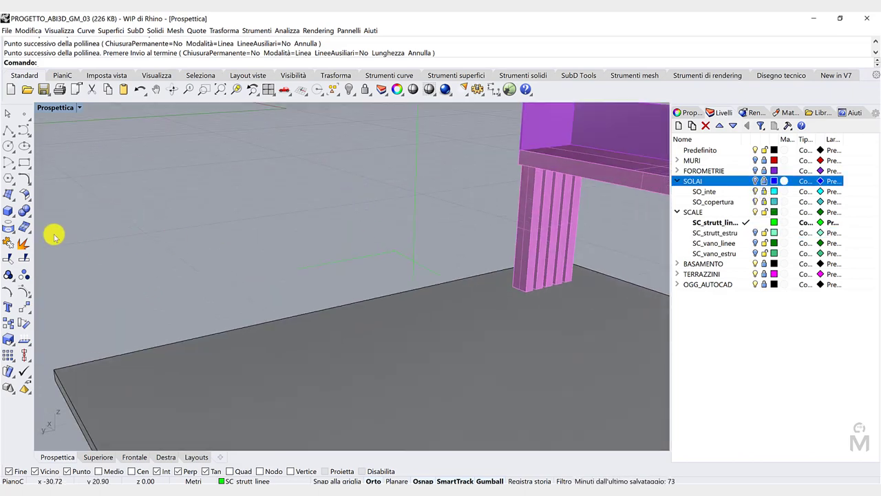
pyautogui.click(9, 259)
pyautogui.click(419, 255)
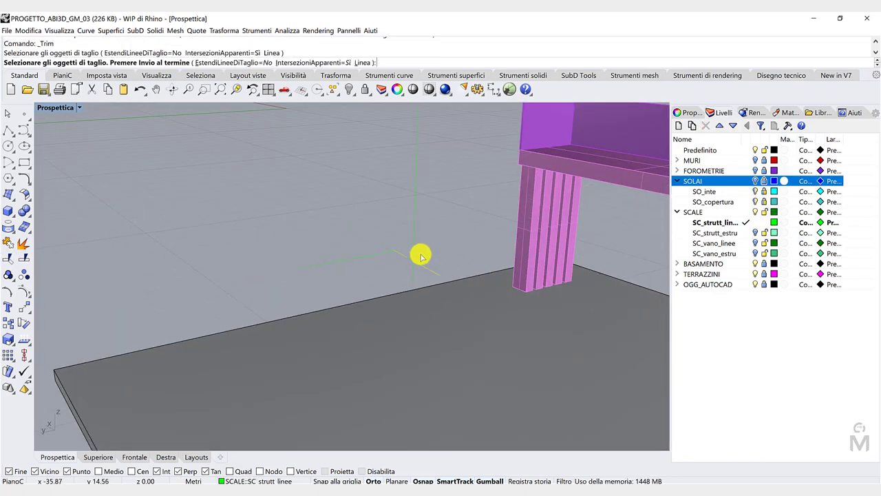
pyautogui.rightClick(411, 242)
pyautogui.click(410, 240)
pyautogui.rightClick(411, 243)
# Trim the sloped line's excess end beyond the horizontal construction line
pyautogui.rightClick(419, 268)
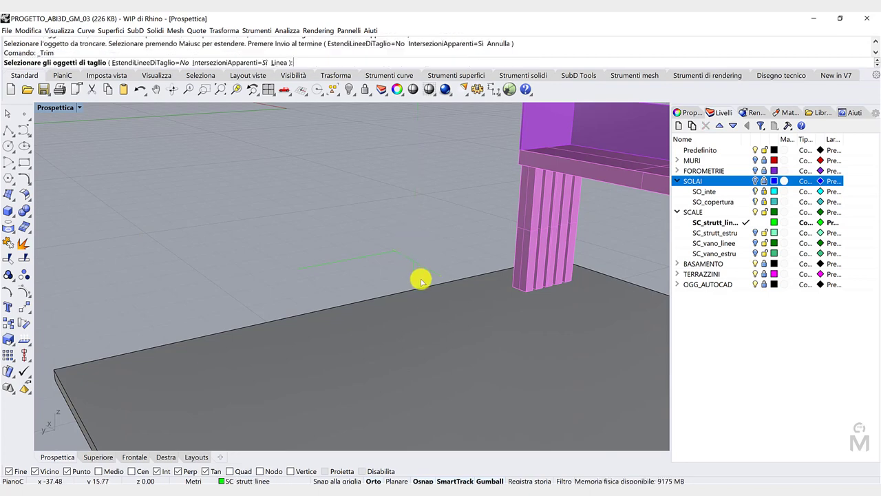
pyautogui.click(396, 252)
pyautogui.press('Return')
pyautogui.moveTo(400, 250); pyautogui.dragTo(251, 276, button='right')
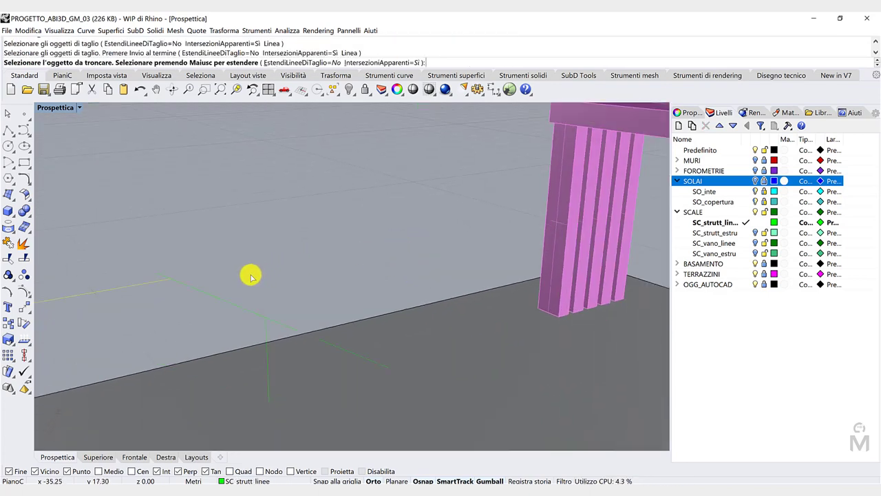
pyautogui.click(159, 275)
pyautogui.press('Return')
# Trim the sloped line's remaining portion that extends past the vertical construction line
pyautogui.moveTo(161, 274); pyautogui.dragTo(236, 263, button='right')
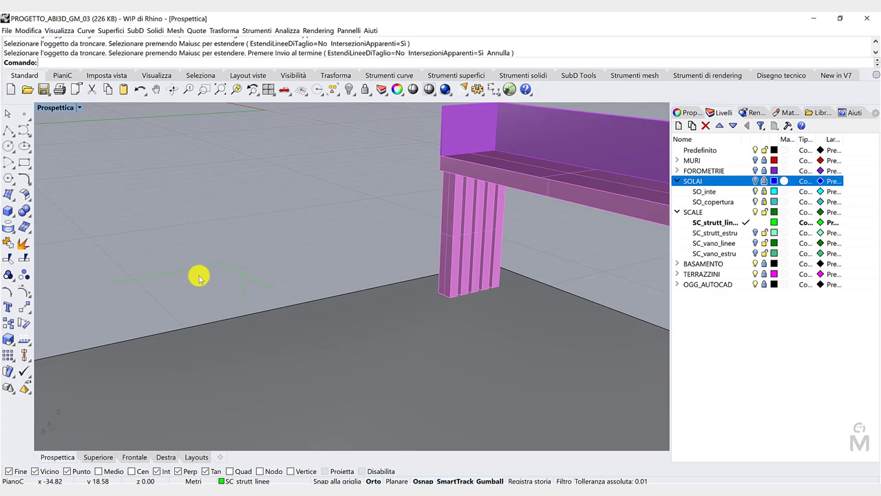
pyautogui.scroll(-1, 199, 275)
pyautogui.scroll(1, 214, 281)
pyautogui.scroll(1, 252, 293)
pyautogui.rightClick(251, 295)
pyautogui.click(232, 284)
pyautogui.rightClick(257, 286)
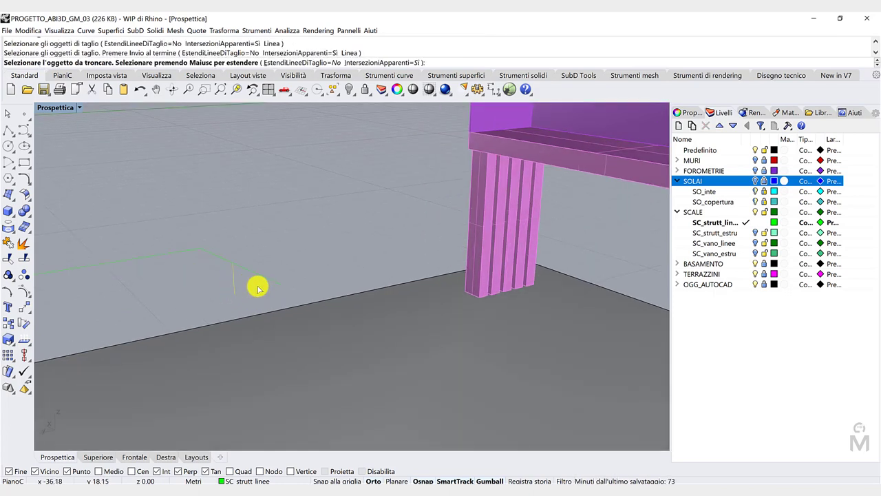
pyautogui.click(241, 254)
pyautogui.press('Return')
# Make the SC_strutt_estru layer current and compare the trimmed profile lines with the stair landing
pyautogui.scroll(-5, 254, 257)
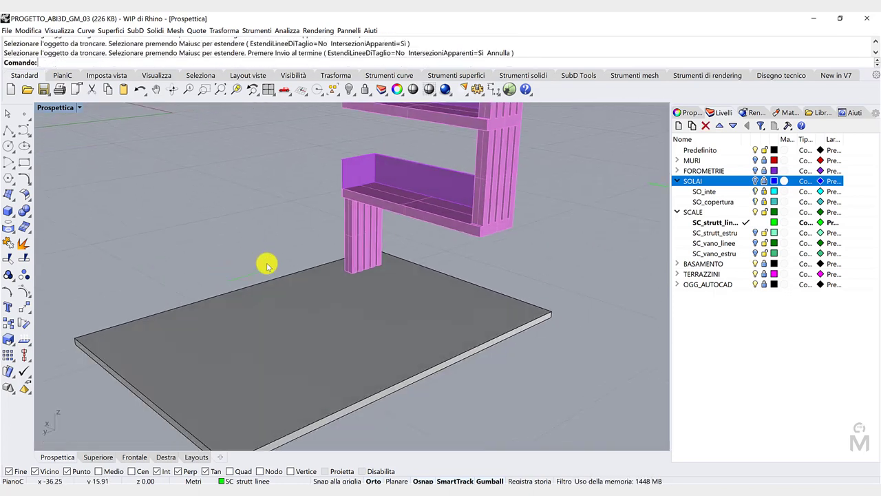
pyautogui.scroll(2, 262, 267)
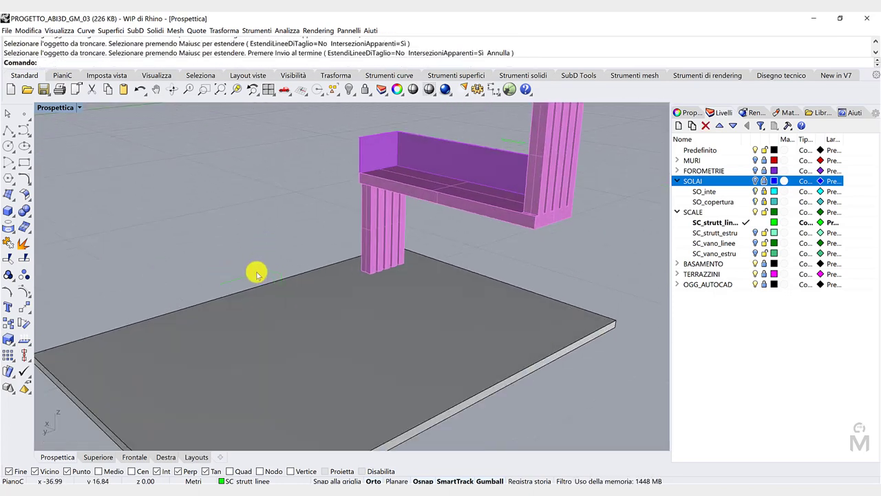
pyautogui.click(749, 234)
pyautogui.scroll(3, 262, 240)
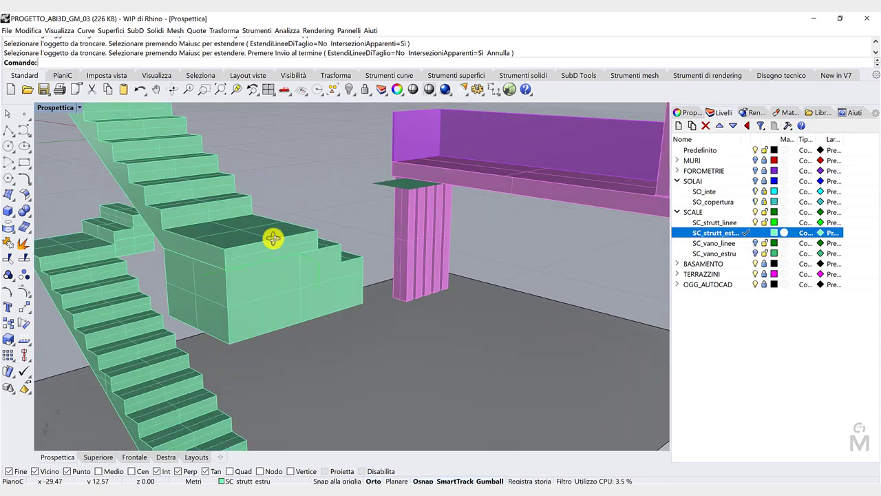
# Set SC_strutt_linee current, hide SC_strutt_estru, and stretch the vertical line's lower end down past the landing's underside
pyautogui.click(328, 275)
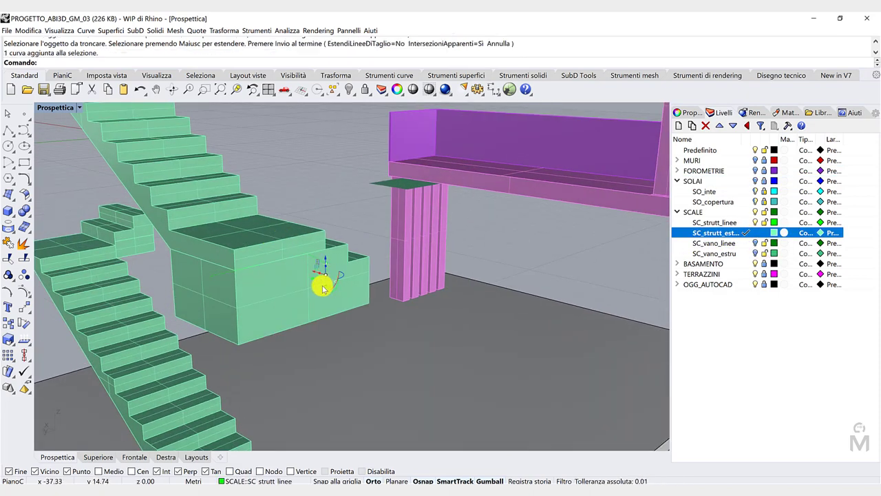
pyautogui.scroll(-5, 321, 279)
pyautogui.moveTo(614, 267); pyautogui.dragTo(621, 267, button='right')
pyautogui.click(748, 223)
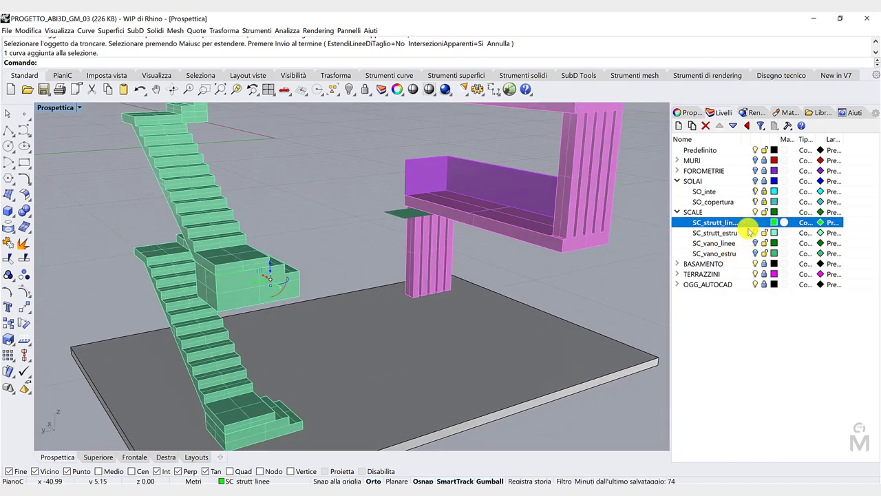
pyautogui.click(756, 233)
pyautogui.click(270, 278)
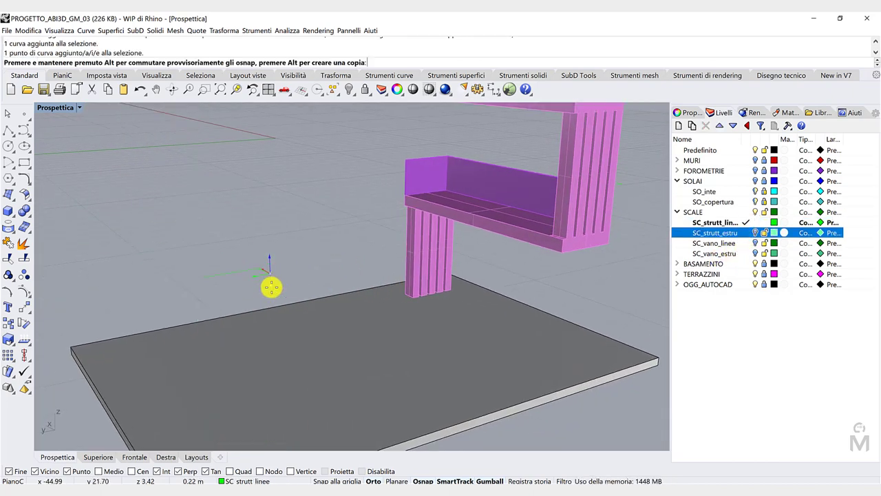
pyautogui.moveTo(276, 345); pyautogui.dragTo(276, 354)
pyautogui.click(291, 266)
pyautogui.scroll(-3, 285, 261)
pyautogui.moveTo(285, 262); pyautogui.dragTo(294, 256, button='right')
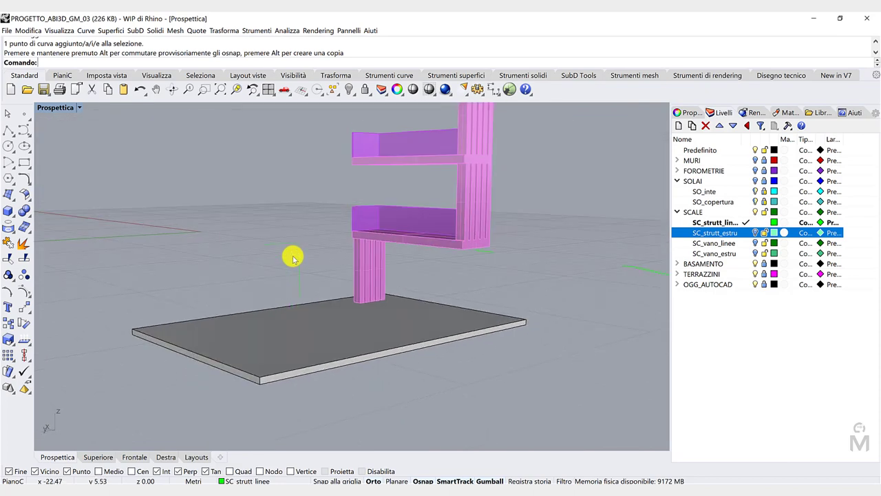
# Show the SC_strutt_estru layer and examine the profile lines against the upper stair's landing from both sides
pyautogui.scroll(4, 318, 266)
pyautogui.click(755, 232)
pyautogui.moveTo(565, 255); pyautogui.dragTo(291, 276, button='right')
pyautogui.scroll(3, 293, 276)
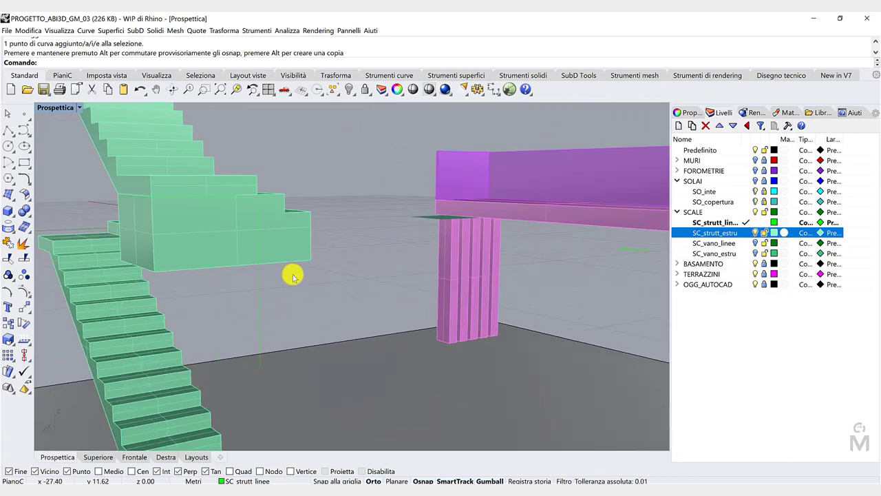
pyautogui.scroll(4, 297, 277)
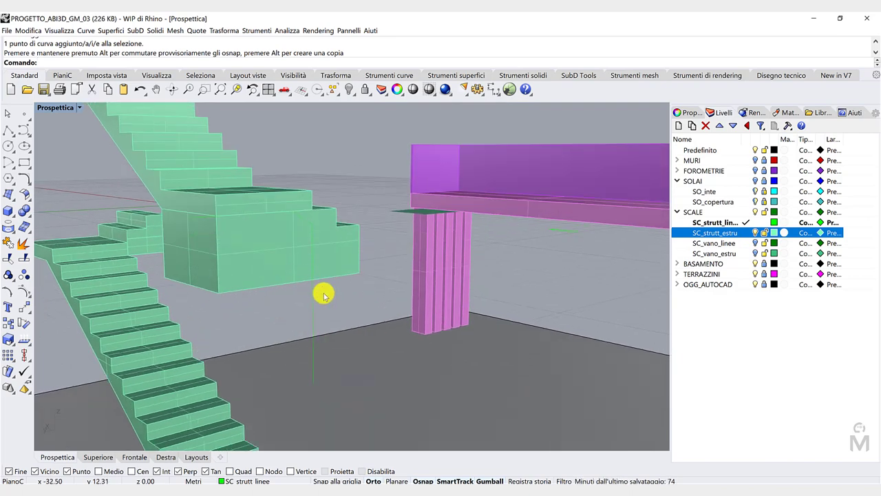
pyautogui.scroll(-8, 328, 300)
pyautogui.scroll(4, 198, 249)
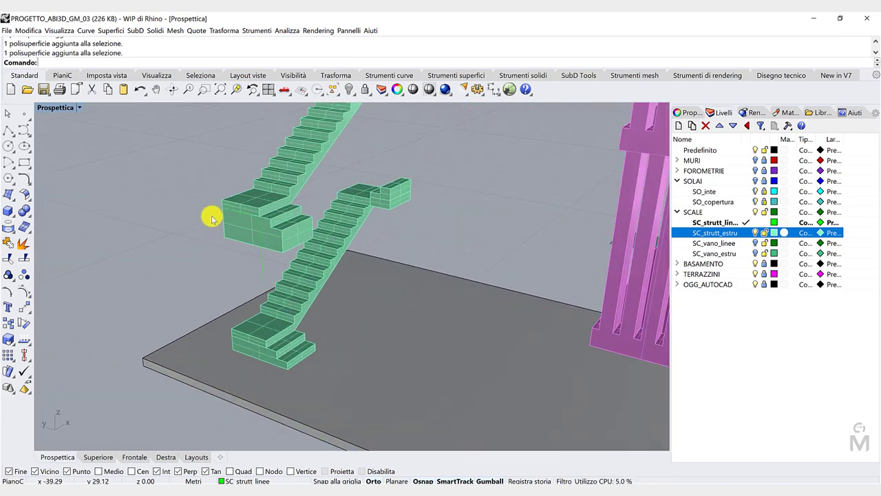
pyautogui.scroll(2, 212, 219)
pyautogui.scroll(2, 183, 238)
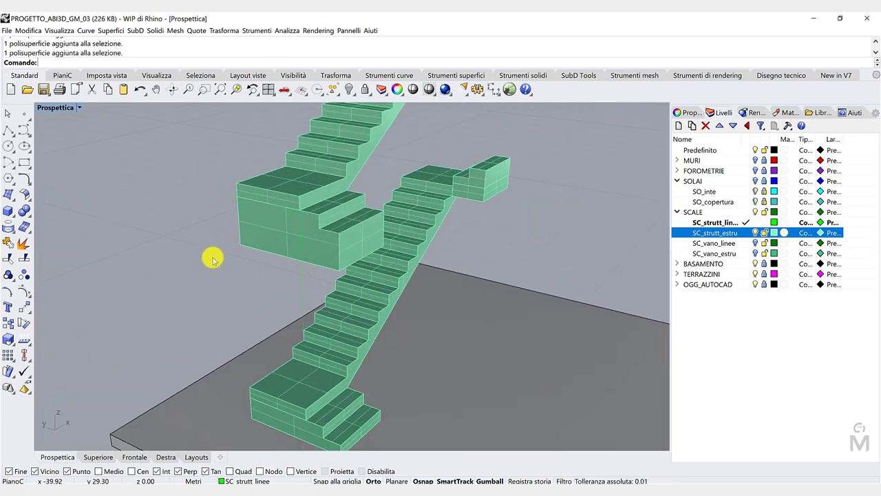
# Extrude the horizontal, sloped and vertical profile lines about 5.67 m as open surfaces through the upper stair's landing
pyautogui.click(405, 76)
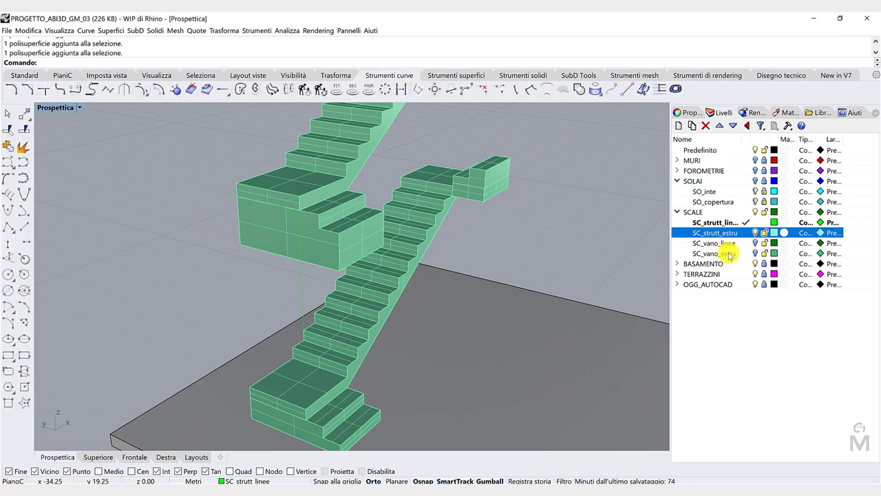
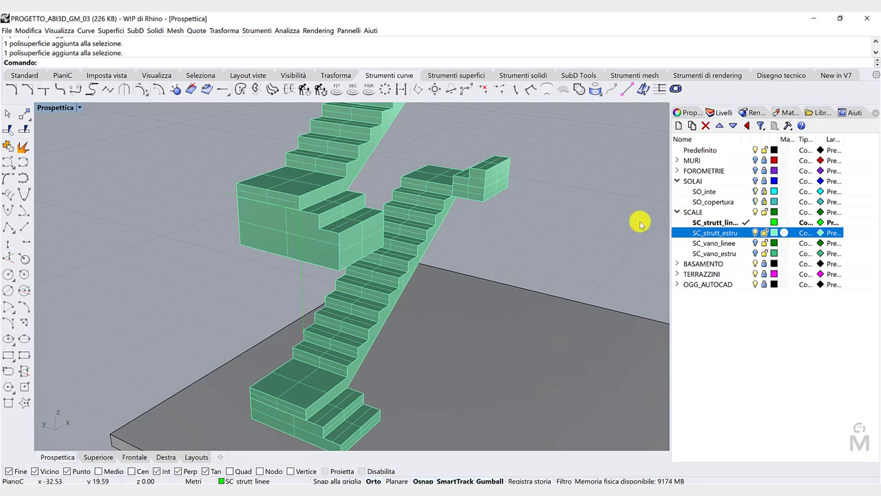
pyautogui.click(431, 76)
pyautogui.click(8, 259)
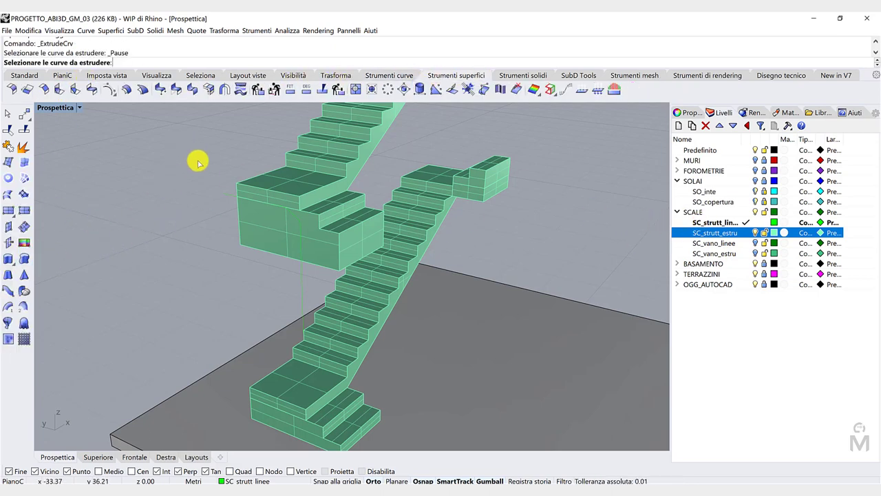
pyautogui.click(215, 188)
pyautogui.scroll(4, 285, 217)
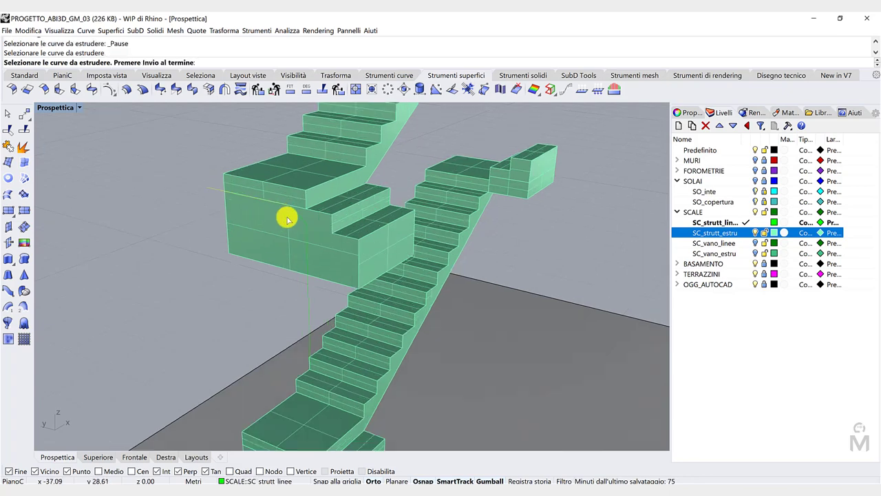
pyautogui.click(303, 214)
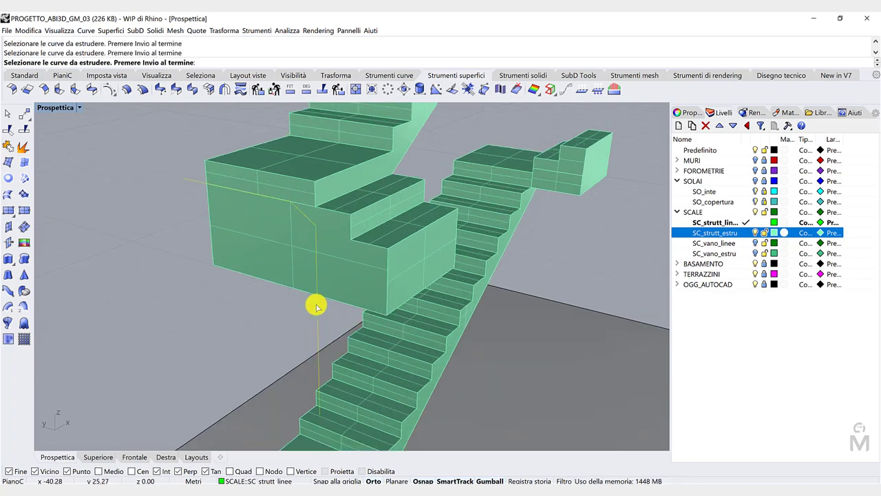
pyautogui.press('Return')
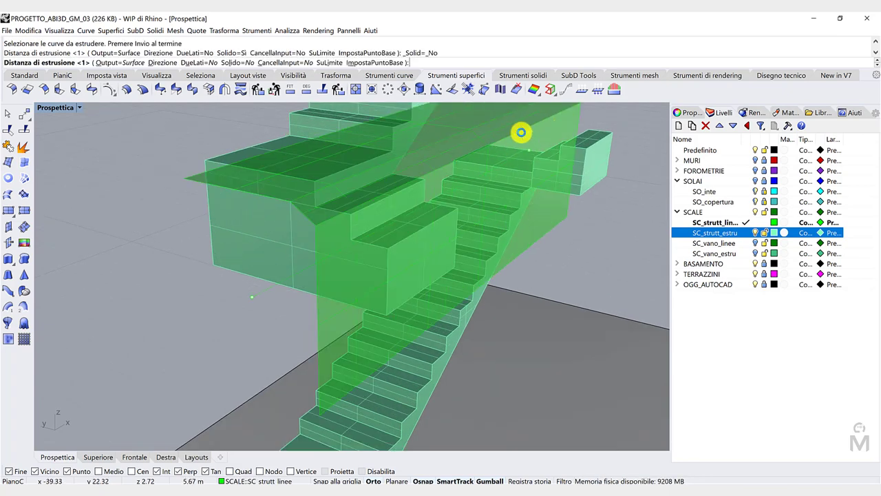
pyautogui.click(522, 132)
# Try to shift the vertical extruded surface outward past the landing's front face
pyautogui.scroll(-6, 389, 193)
pyautogui.moveTo(258, 224); pyautogui.dragTo(340, 213, button='right')
pyautogui.click(326, 210)
pyautogui.moveTo(319, 207); pyautogui.dragTo(356, 213)
pyautogui.click(566, 232)
pyautogui.moveTo(565, 242); pyautogui.dragTo(552, 244, button='right')
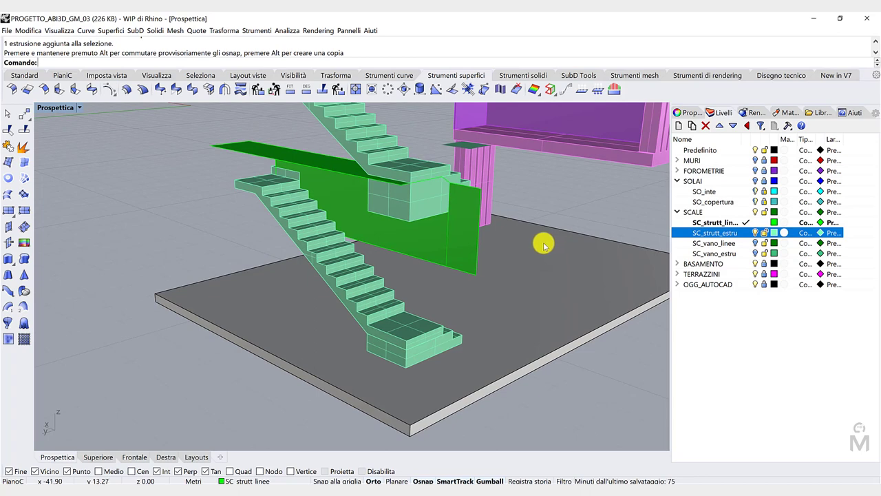
# Join the horizontal, sloped and vertical extruded surfaces into one open polysurface
pyautogui.click(448, 220)
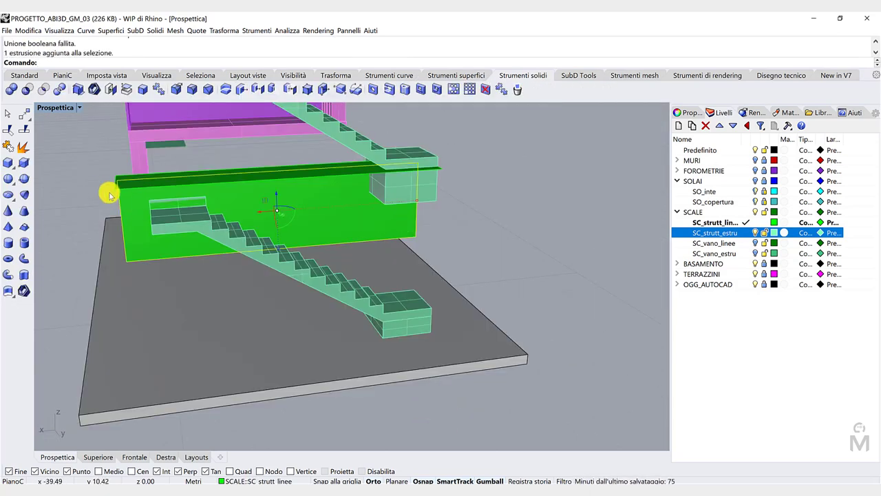
pyautogui.moveTo(109, 194); pyautogui.dragTo(335, 253, button='right')
pyautogui.keyDown('shift'); pyautogui.click(154, 213); pyautogui.keyUp('shift')
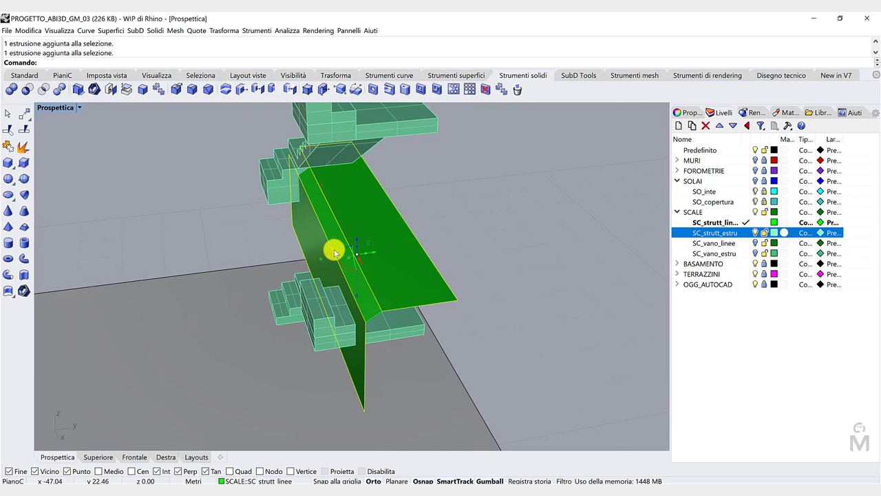
pyautogui.click(8, 146)
pyautogui.moveTo(226, 216); pyautogui.dragTo(293, 234, button='right')
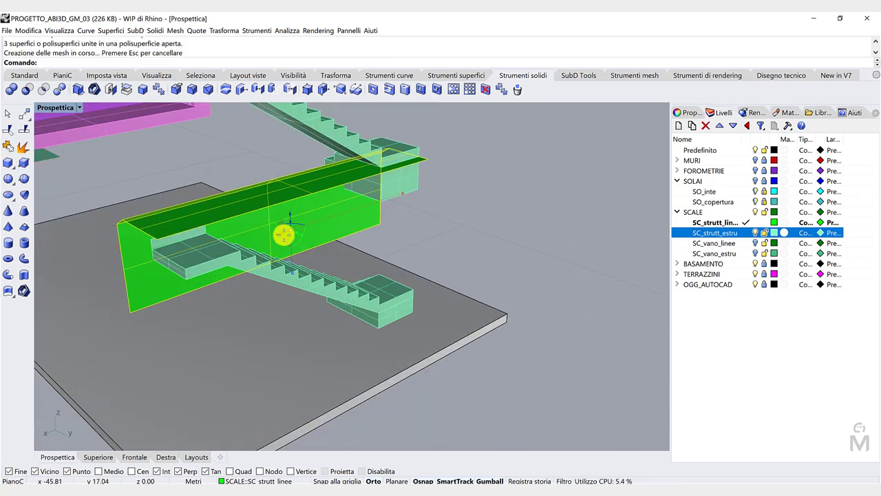
# Move the joined polysurface along its length until it projects beyond the landing's front face
pyautogui.moveTo(283, 234); pyautogui.dragTo(413, 228)
pyautogui.click(451, 231)
pyautogui.scroll(-5, 504, 229)
pyautogui.moveTo(504, 229); pyautogui.dragTo(380, 238, button='right')
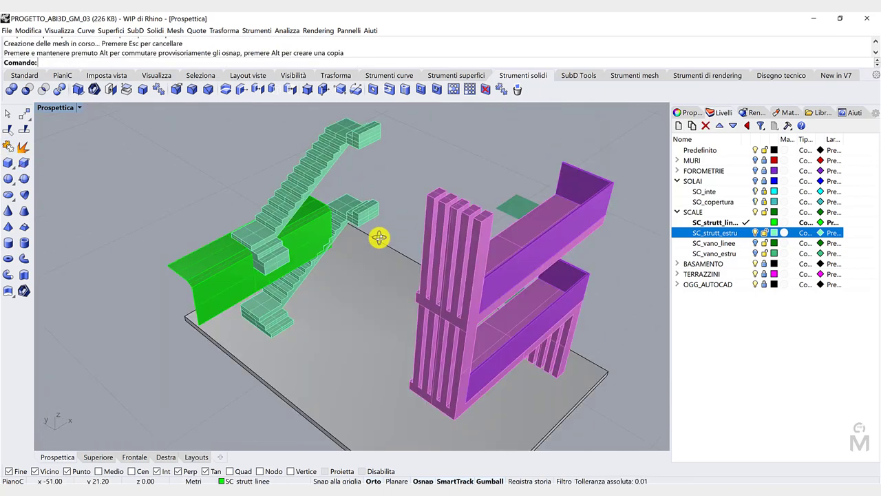
pyautogui.scroll(-5, 332, 234)
pyautogui.scroll(4, 226, 230)
pyautogui.moveTo(213, 227); pyautogui.dragTo(250, 225, button='right')
pyautogui.scroll(3, 213, 244)
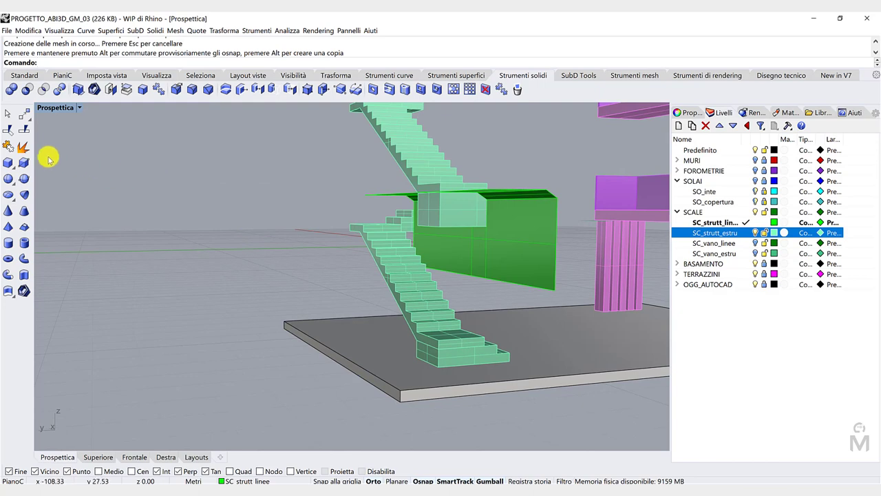
# Trim off the landing's lower block using the joined polysurface as cutter, and delete the polysurface
pyautogui.click(14, 133)
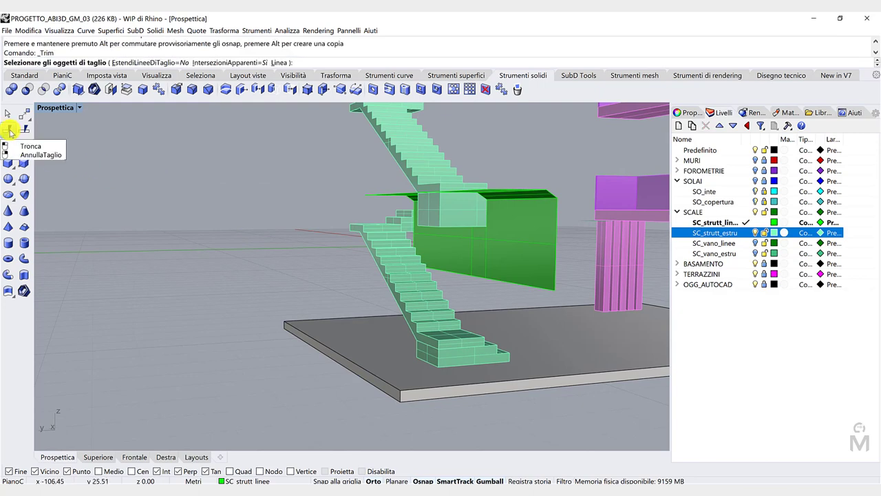
pyautogui.click(511, 244)
pyautogui.press('Return')
pyautogui.click(448, 218)
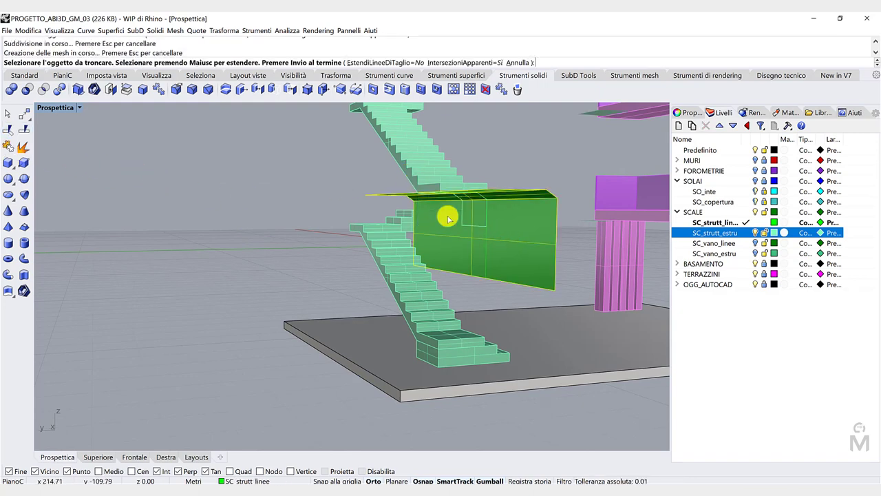
pyautogui.press('Return')
pyautogui.click(515, 235)
pyautogui.press('Delete')
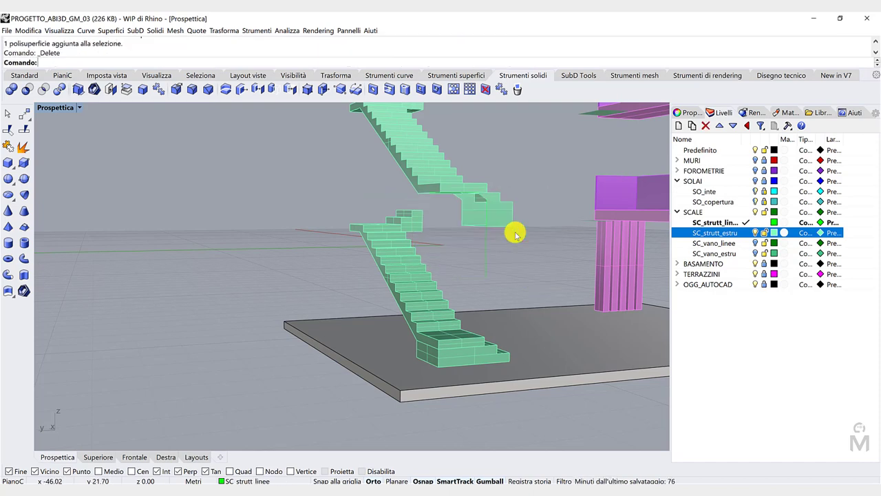
# Undo the polysurface deletion and the landing trim
pyautogui.scroll(2, 506, 219)
pyautogui.moveTo(504, 216)
pyautogui.mouseDown(button='right')
pyautogui.moveTo(515, 200)
pyautogui.moveTo(498, 213)
pyautogui.mouseUp(button='right')
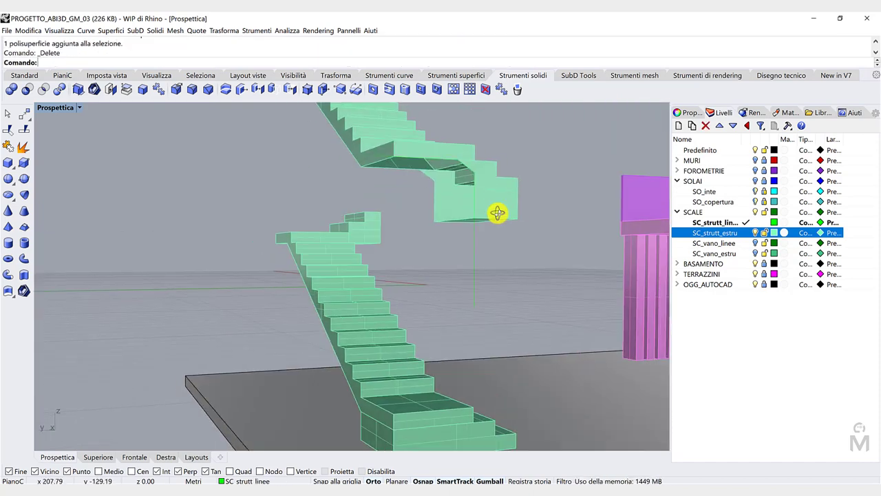
pyautogui.hotkey('ctrl', 'z')
pyautogui.hotkey('ctrl', 'z')
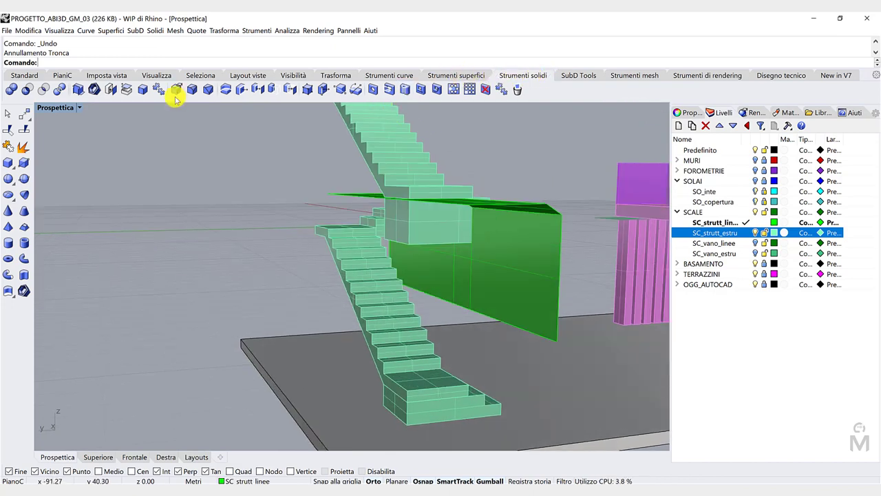
# Boolean-split the upper stair flight's landing solid using the green joined polysurface as cutter
pyautogui.click(60, 92)
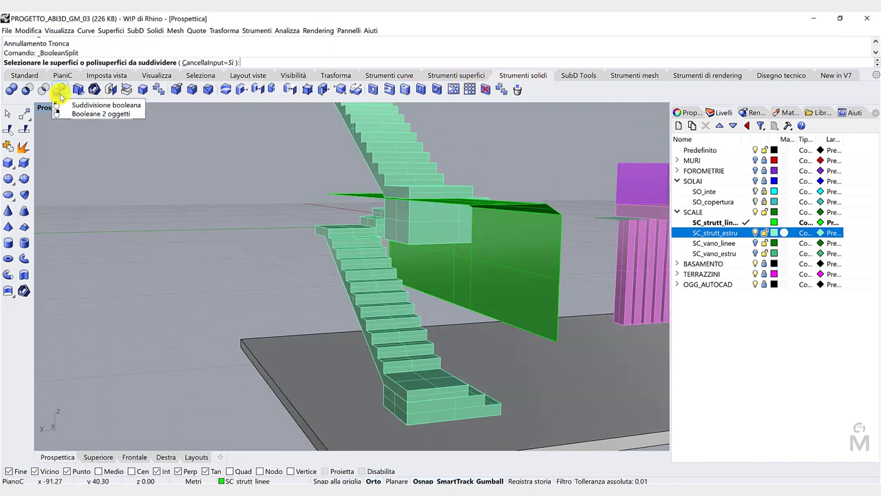
pyautogui.click(415, 223)
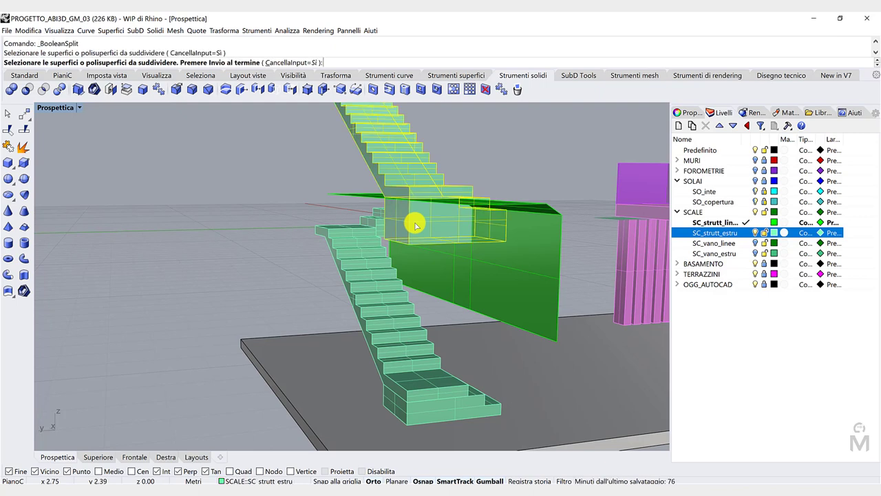
pyautogui.press('Return')
pyautogui.click(498, 261)
pyautogui.press('Return')
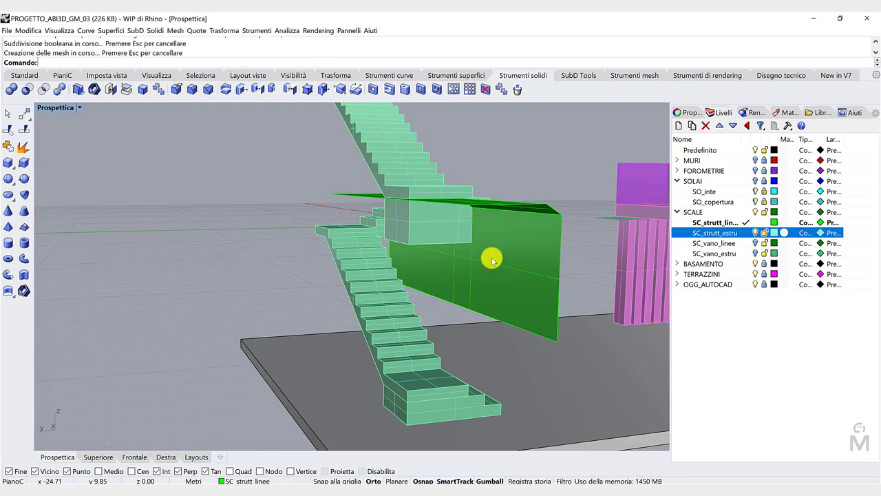
# Delete the green cutting polysurface and the split-off lower block beneath the landing
pyautogui.click(491, 258)
pyautogui.press('Delete')
pyautogui.click(438, 237)
pyautogui.press('Delete')
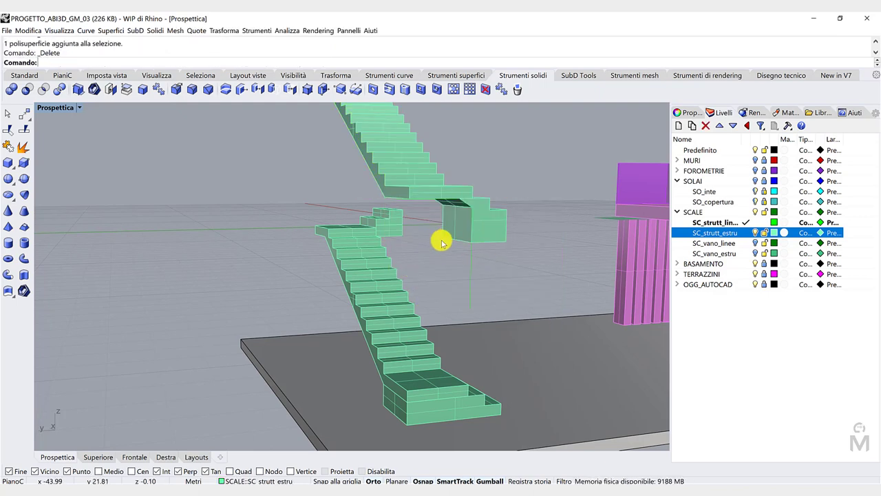
# Delete the two leftover construction lines below the landing
pyautogui.click(470, 265)
pyautogui.scroll(2, 455, 219)
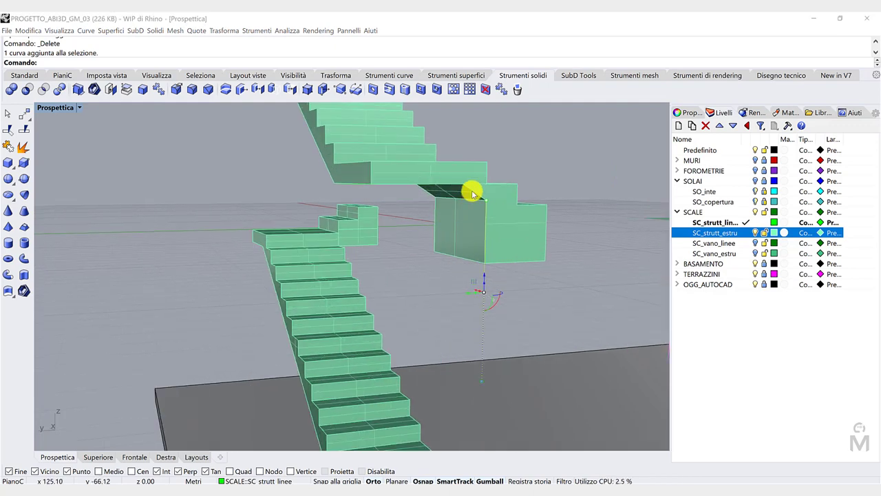
pyautogui.click(448, 188)
pyautogui.press('Escape')
pyautogui.click(447, 188)
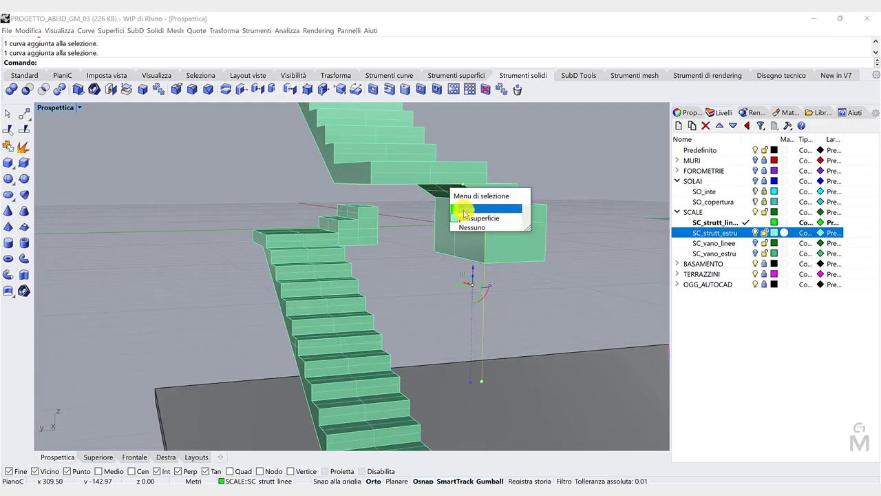
pyautogui.click(467, 212)
pyautogui.press('Delete')
# Set the Prospettica view's display mode to Renderizzata and frame the stairs
pyautogui.scroll(-5, 437, 236)
pyautogui.moveTo(436, 235); pyautogui.dragTo(441, 269, button='right')
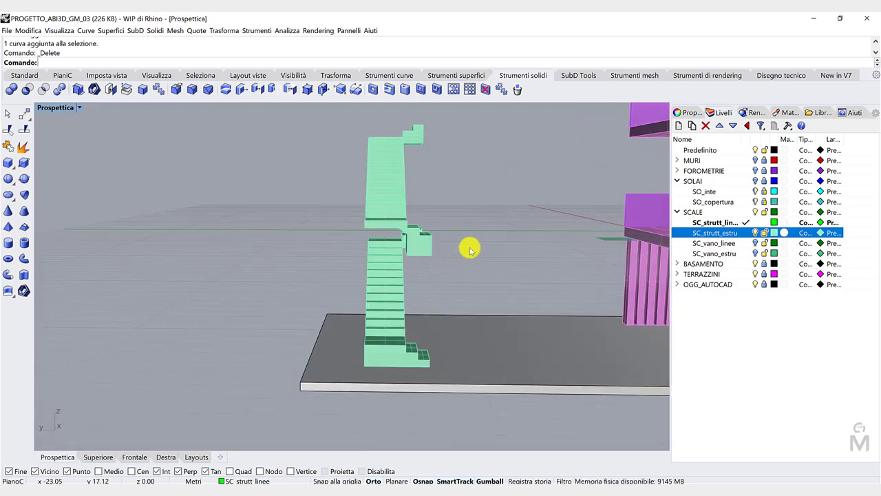
pyautogui.click(79, 108)
pyautogui.click(68, 163)
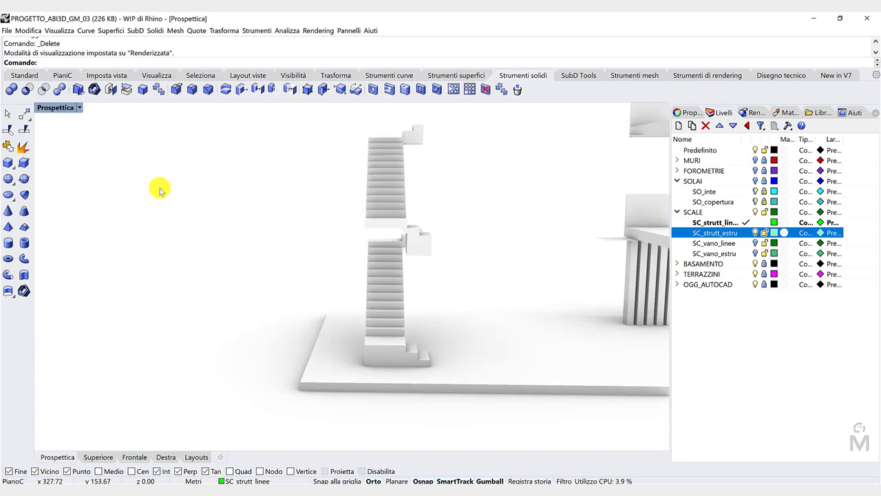
pyautogui.moveTo(157, 187); pyautogui.dragTo(156, 190, button='right')
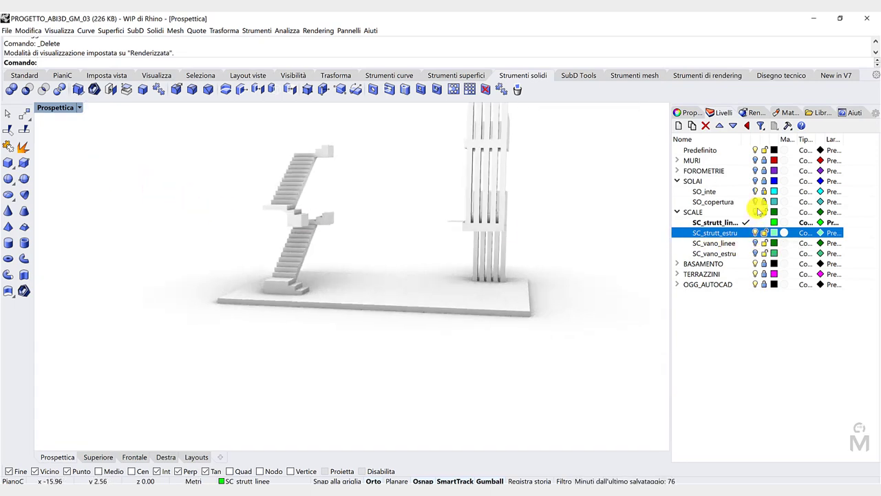
# Turn on the SOLAI and MURI layers and check the stairs within the rendered building
pyautogui.click(755, 181)
pyautogui.moveTo(354, 237)
pyautogui.mouseDown(button='right')
pyautogui.moveTo(367, 236)
pyautogui.moveTo(358, 226)
pyautogui.mouseUp(button='right')
pyautogui.scroll(5, 374, 234)
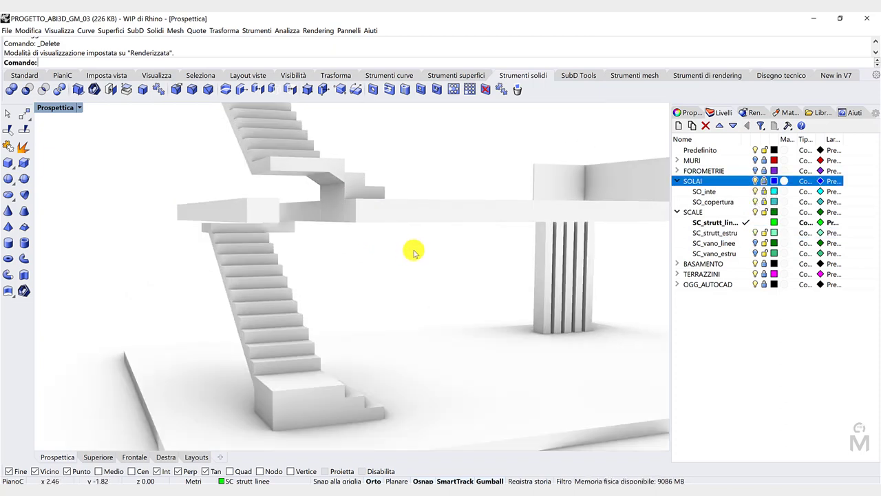
pyautogui.scroll(-5, 427, 245)
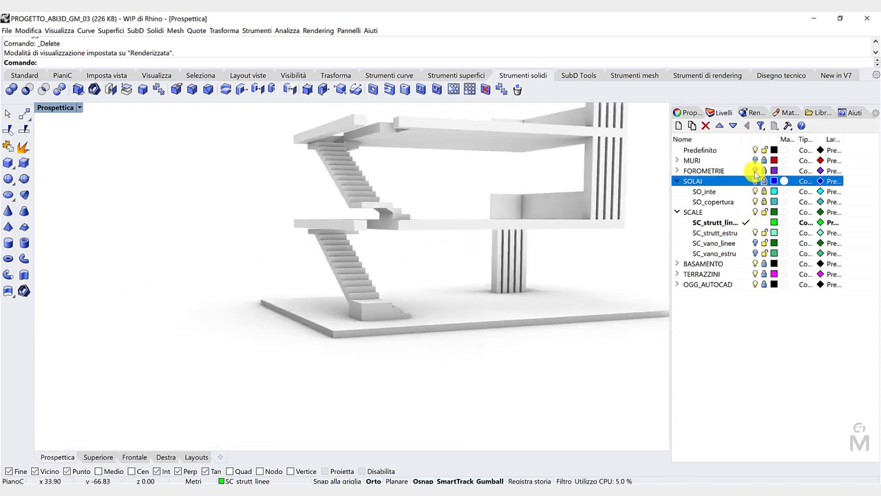
pyautogui.click(754, 160)
pyautogui.moveTo(437, 324); pyautogui.dragTo(418, 323, button='right')
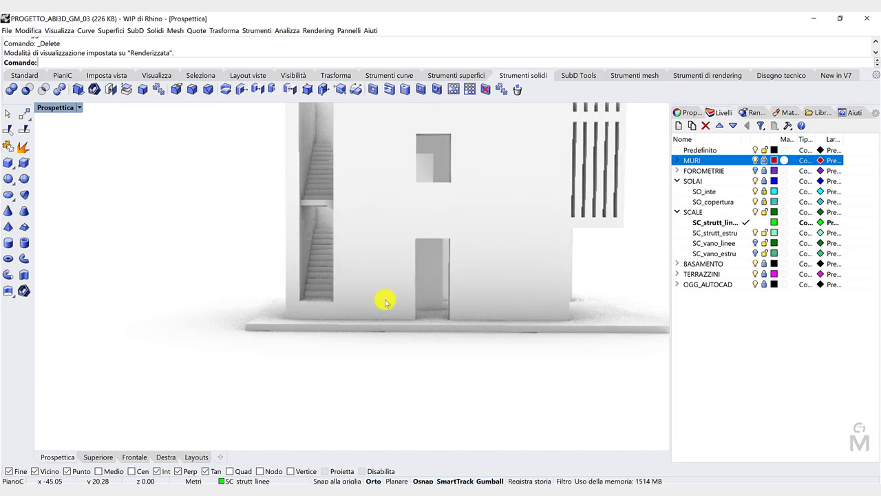
pyautogui.scroll(6, 321, 227)
pyautogui.moveTo(359, 245)
pyautogui.mouseDown(button='right')
pyautogui.moveTo(352, 253)
pyautogui.moveTo(361, 242)
pyautogui.mouseUp(button='right')
pyautogui.scroll(-7, 403, 273)
pyautogui.moveTo(403, 273)
pyautogui.mouseDown(button='right')
pyautogui.moveTo(450, 272)
pyautogui.moveTo(417, 275)
pyautogui.mouseUp(button='right')
pyautogui.scroll(-5, 441, 271)
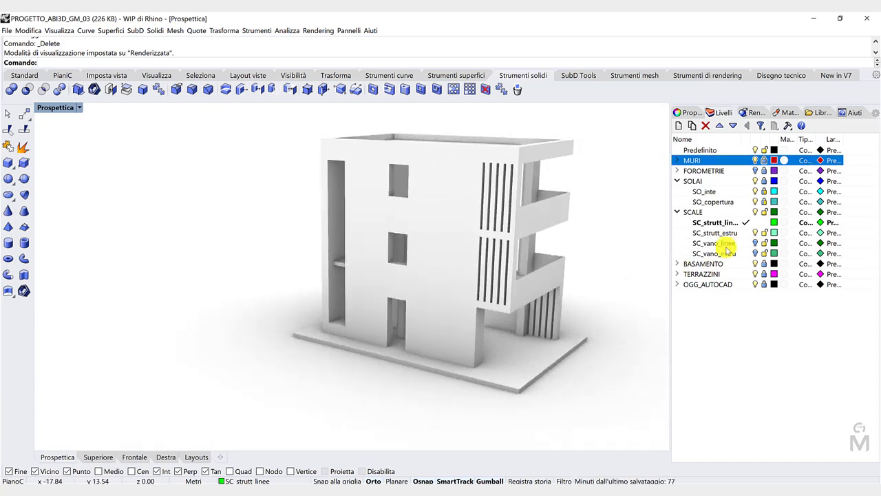
# Make SC_strutt_estru the current layer and hide SC_strutt_linee
pyautogui.click(747, 233)
pyautogui.click(756, 224)
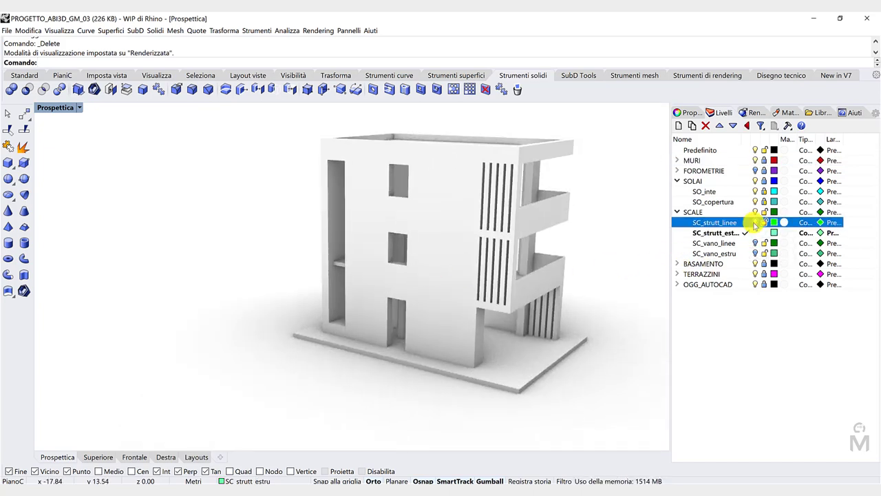
pyautogui.click(763, 212)
pyautogui.press('Return')
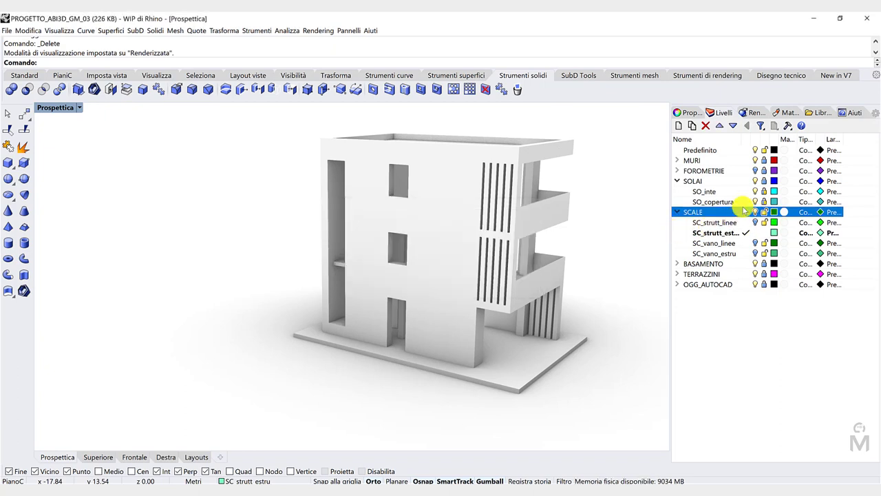
# With TERRAZZINI as the current layer, lock the SCALE layer and collapse the SCALE and SOLAI sublayers
pyautogui.click(745, 274)
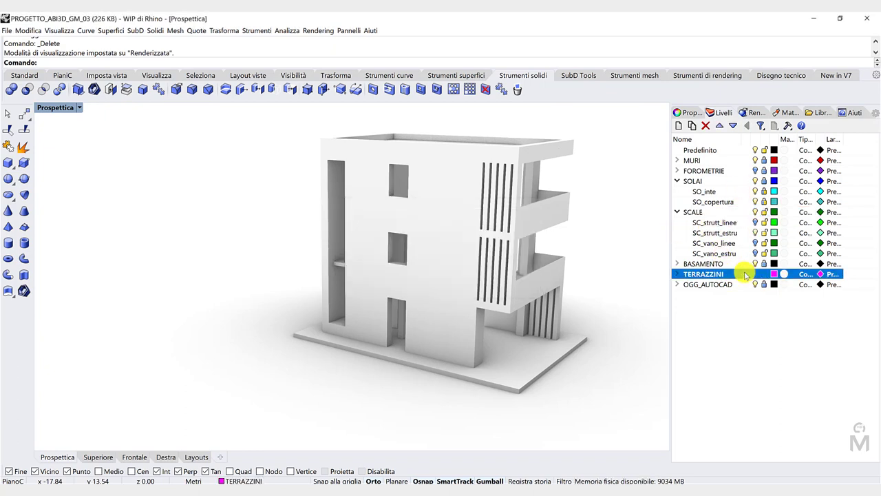
pyautogui.click(764, 214)
pyautogui.click(679, 212)
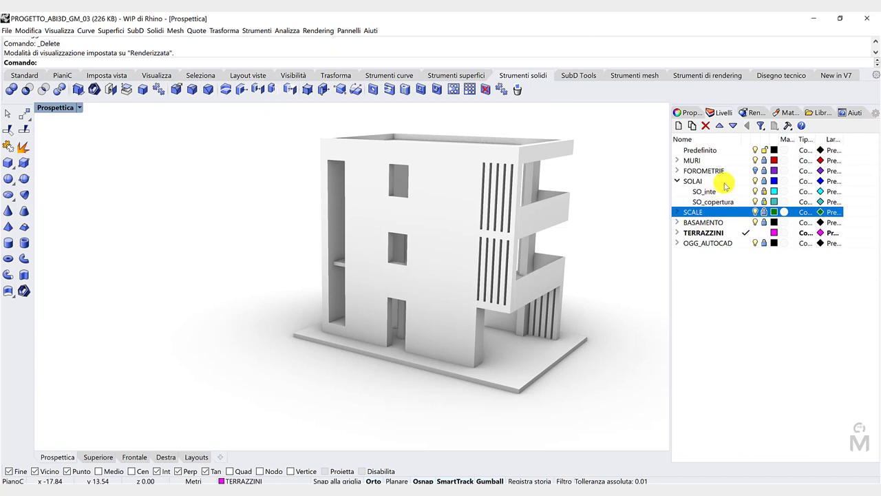
pyautogui.click(764, 181)
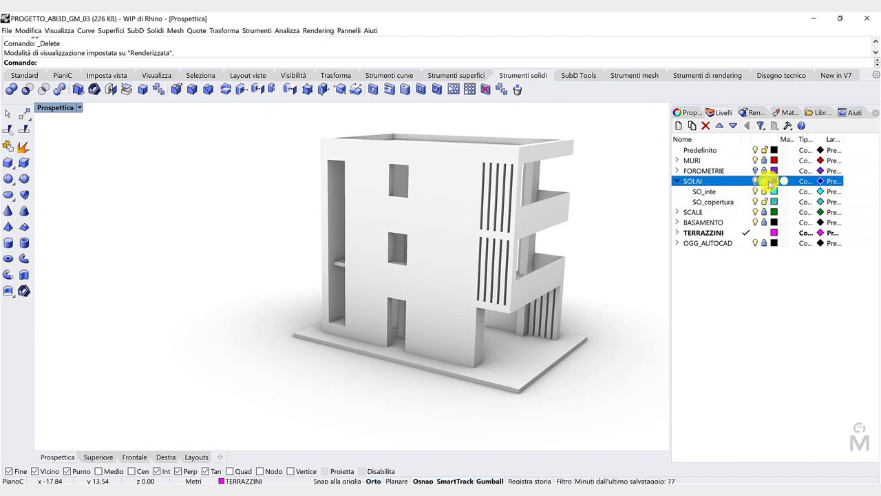
pyautogui.click(678, 181)
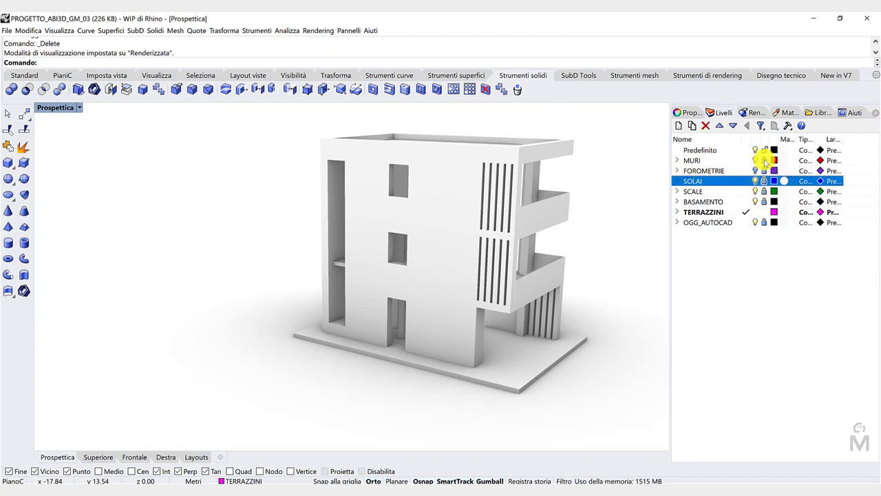
pyautogui.click(746, 254)
pyautogui.moveTo(610, 285); pyautogui.dragTo(417, 365, button='right')
pyautogui.moveTo(450, 278); pyautogui.dragTo(329, 203, button='right')
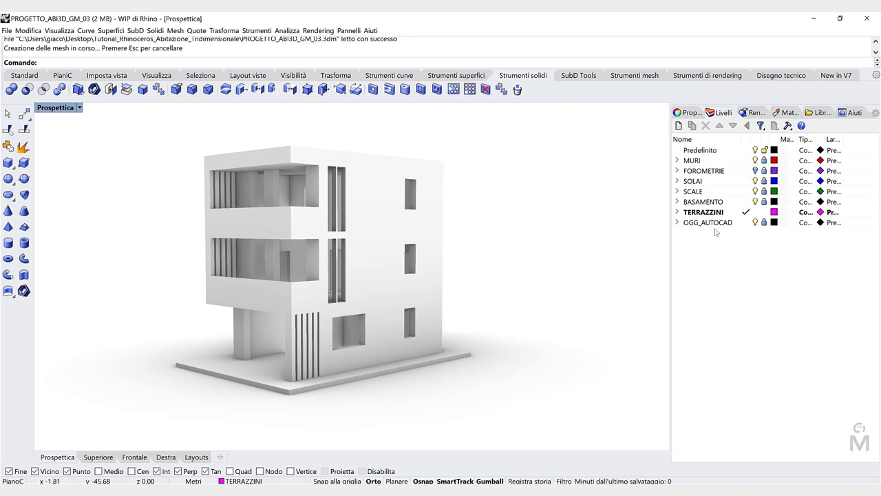
# Create a new layer named SEZIONE
pyautogui.click(679, 125)
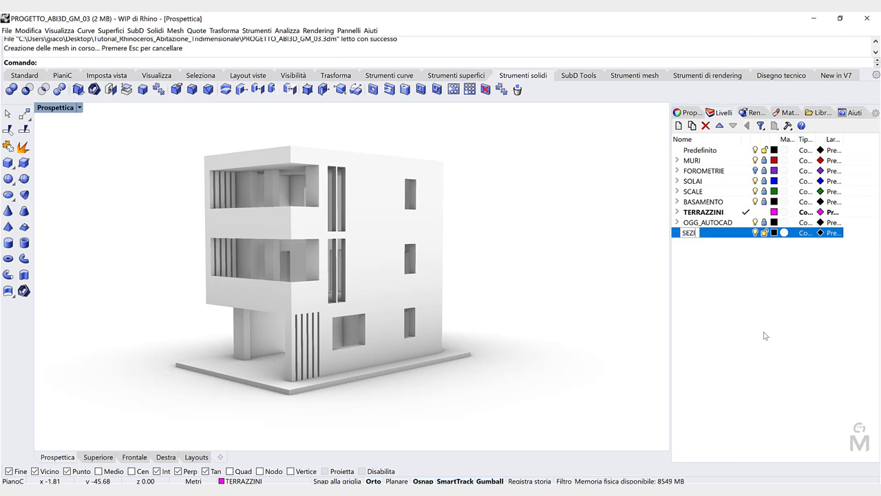
pyautogui.write('SEZIONE')
pyautogui.press('Return')
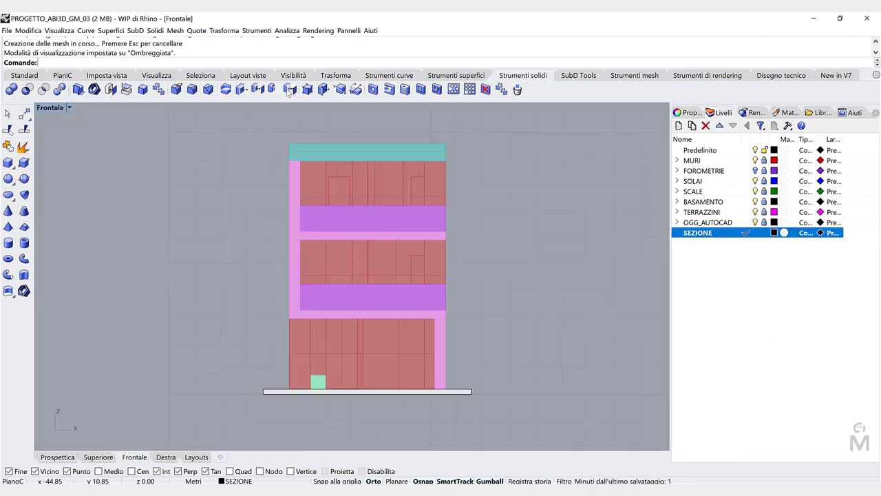
# Draw a rectangular clipping plane in the Frontale view, enclosing the whole building and its base
pyautogui.click(250, 75)
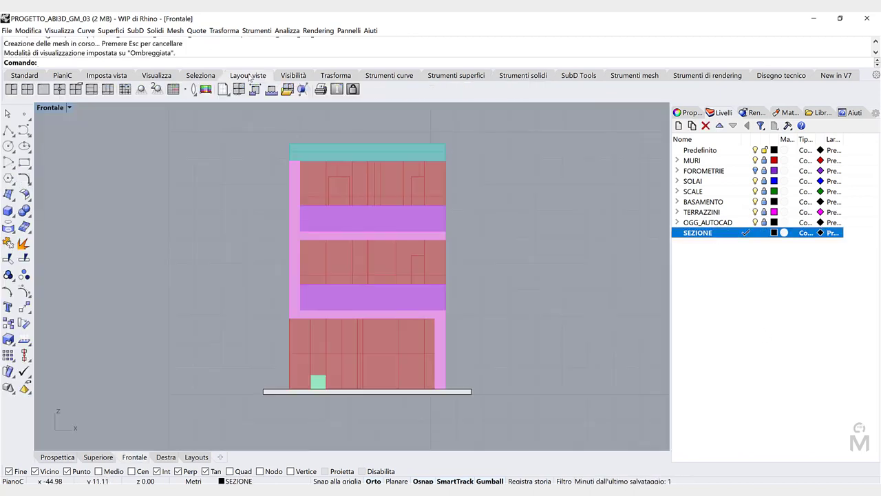
pyautogui.click(303, 90)
pyautogui.click(216, 133)
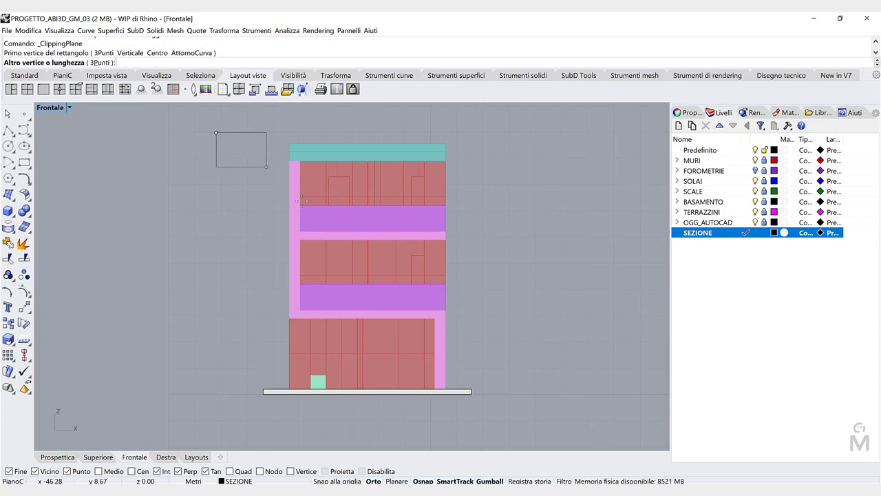
pyautogui.click(510, 418)
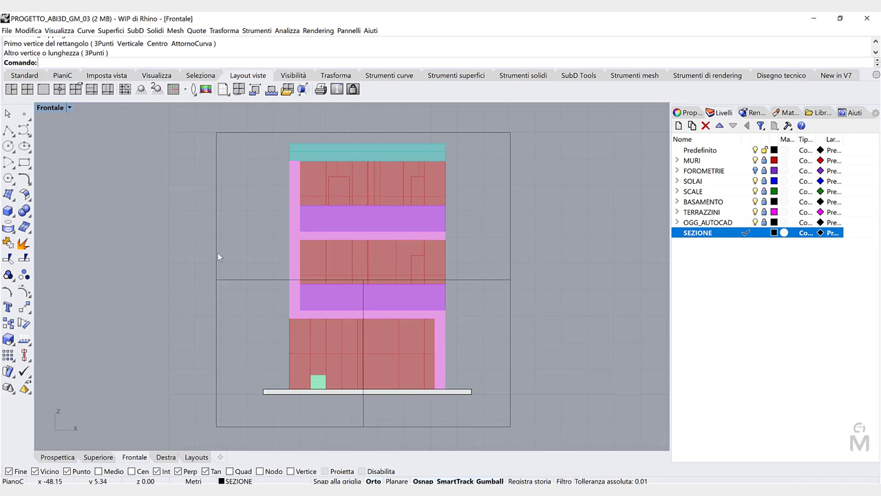
# In the Prospettica view, move the clipping plane along the Y axis into the middle of the building
pyautogui.click(70, 108)
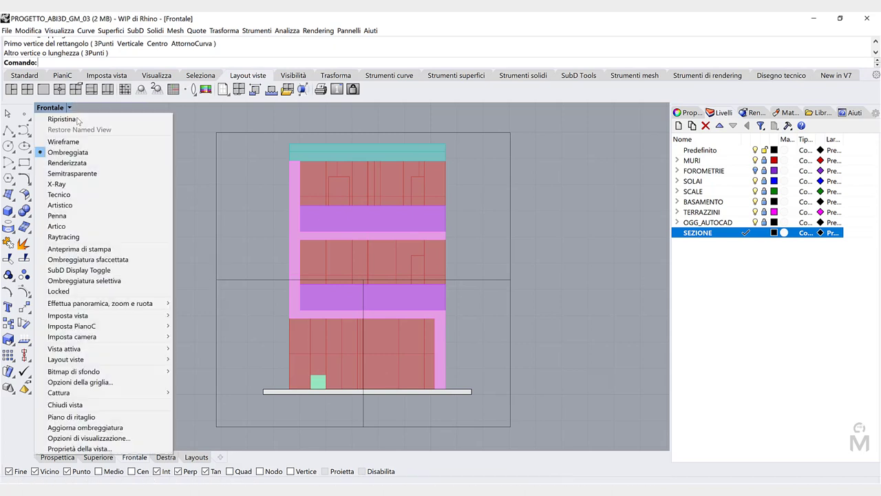
pyautogui.click(202, 435)
pyautogui.click(60, 457)
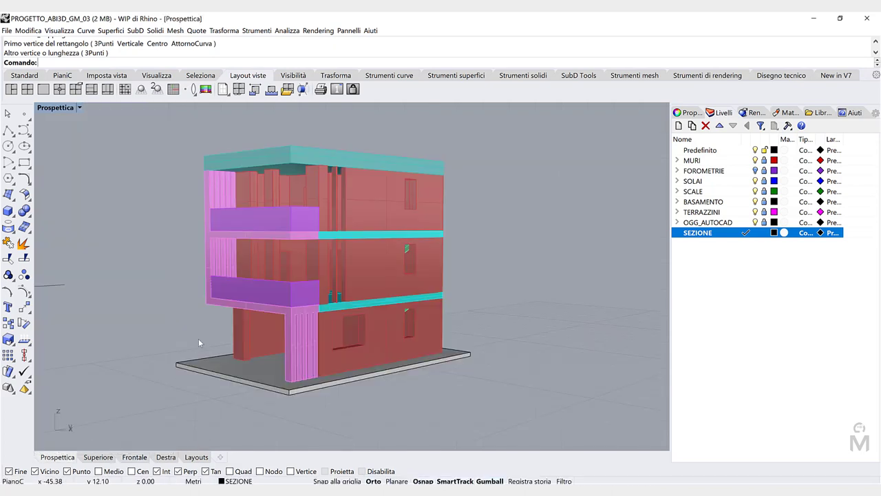
pyautogui.scroll(-5, 198, 338)
pyautogui.scroll(3, 150, 329)
pyautogui.click(150, 329)
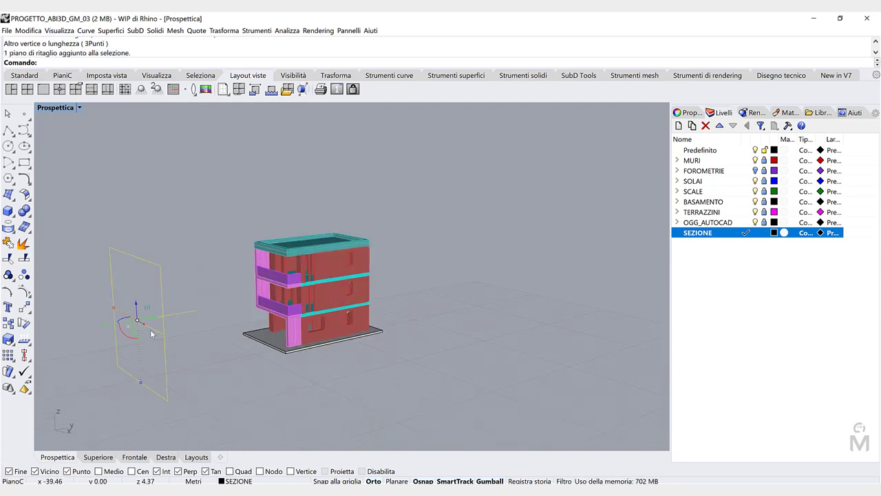
pyautogui.moveTo(138, 320); pyautogui.dragTo(332, 304)
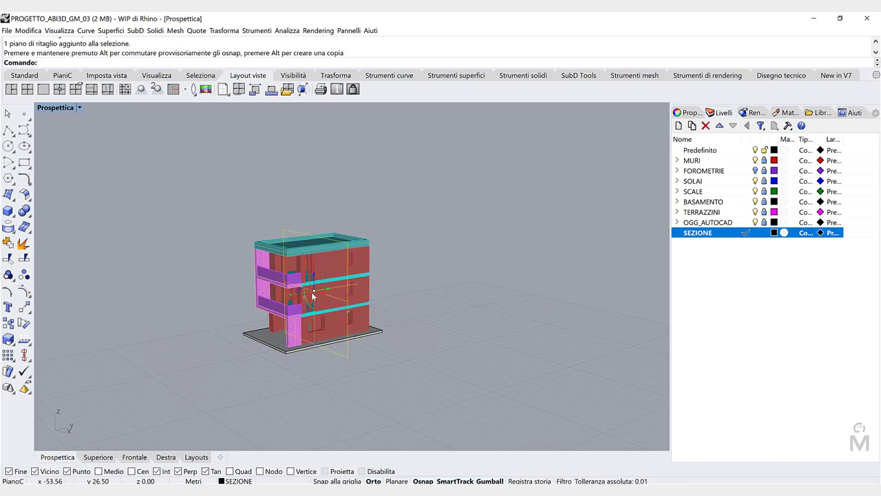
# Enable the selected clipping plane for the Prospettica view in its properties
pyautogui.scroll(5, 313, 295)
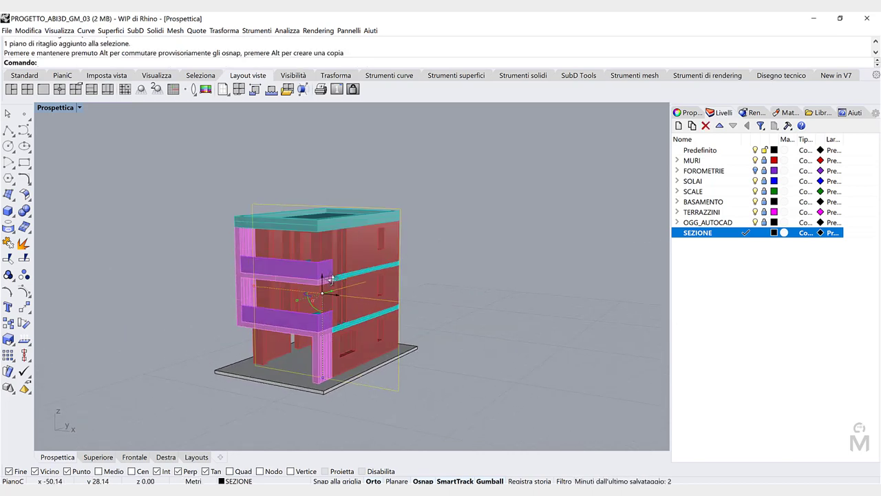
pyautogui.moveTo(331, 279); pyautogui.dragTo(322, 279, button='right')
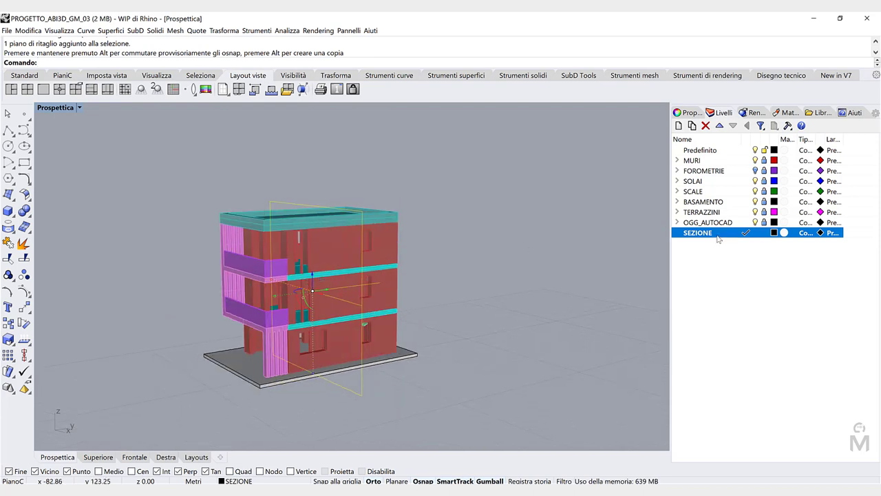
pyautogui.click(689, 113)
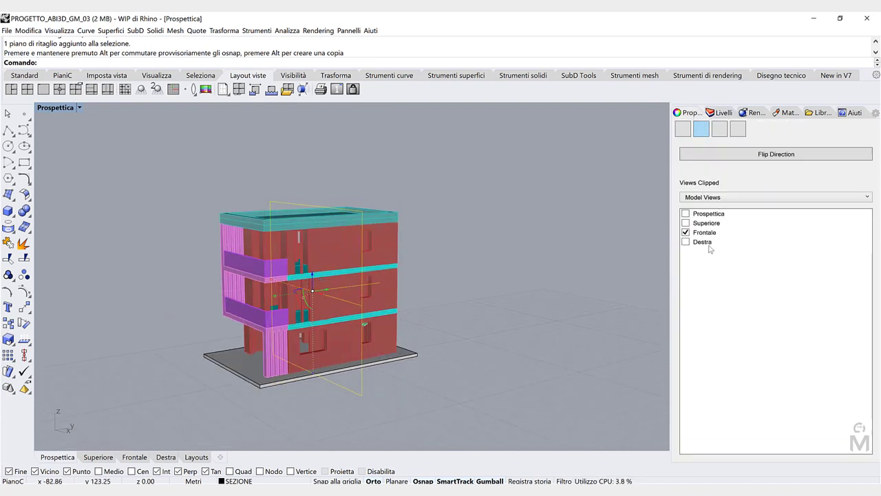
pyautogui.click(686, 214)
# Examine the section cut while sliding the clipping plane through the building's depth and back
pyautogui.moveTo(416, 334); pyautogui.dragTo(460, 316, button='right')
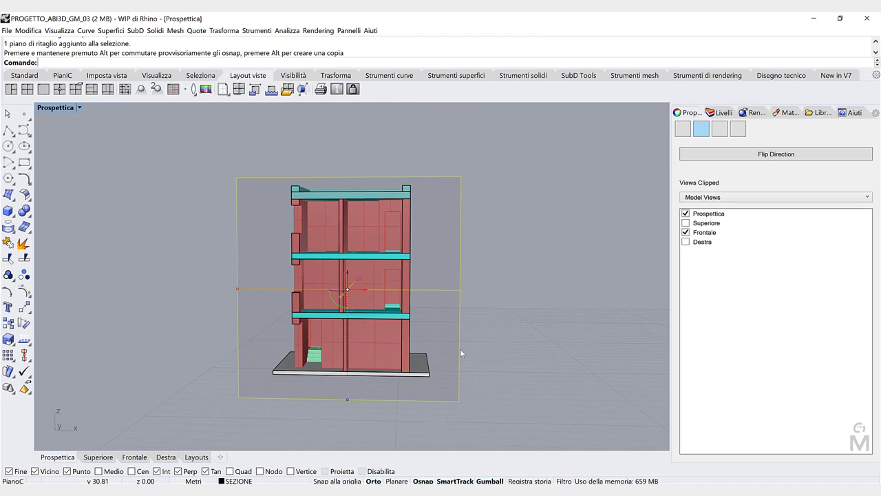
pyautogui.moveTo(406, 281); pyautogui.dragTo(334, 294, button='right')
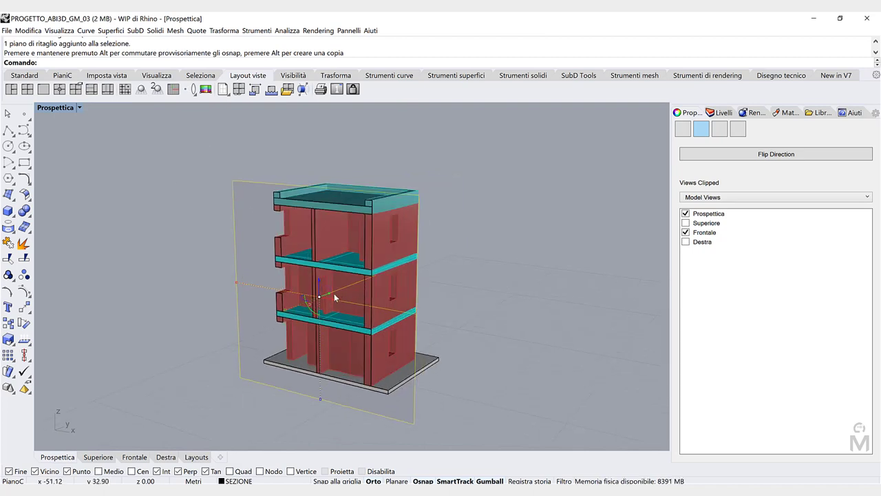
pyautogui.moveTo(334, 294); pyautogui.dragTo(270, 338)
pyautogui.moveTo(350, 384); pyautogui.dragTo(414, 423)
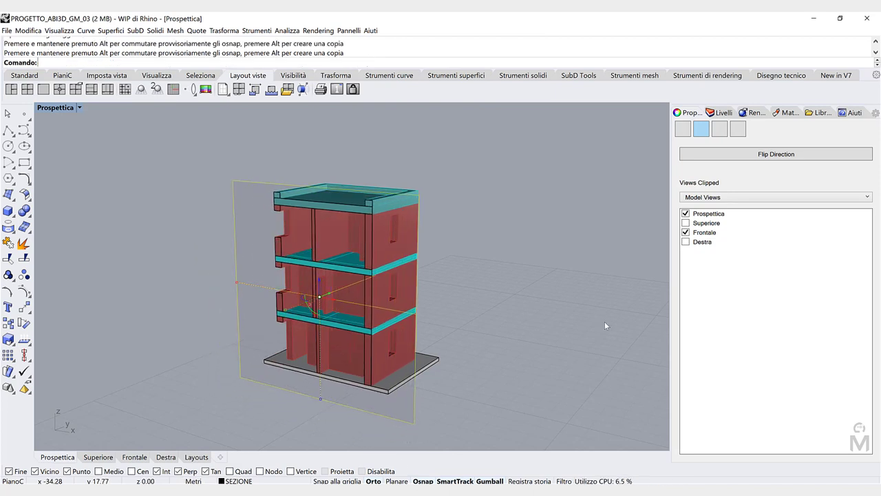
# Flip the clipping plane's direction and move it along the Y axis so that it cuts through the staircase
pyautogui.click(777, 155)
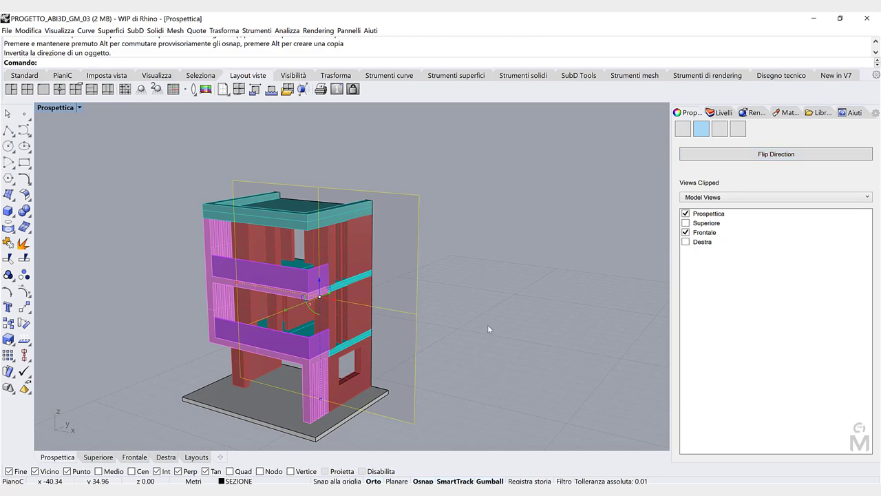
pyautogui.moveTo(488, 329); pyautogui.dragTo(404, 309, button='right')
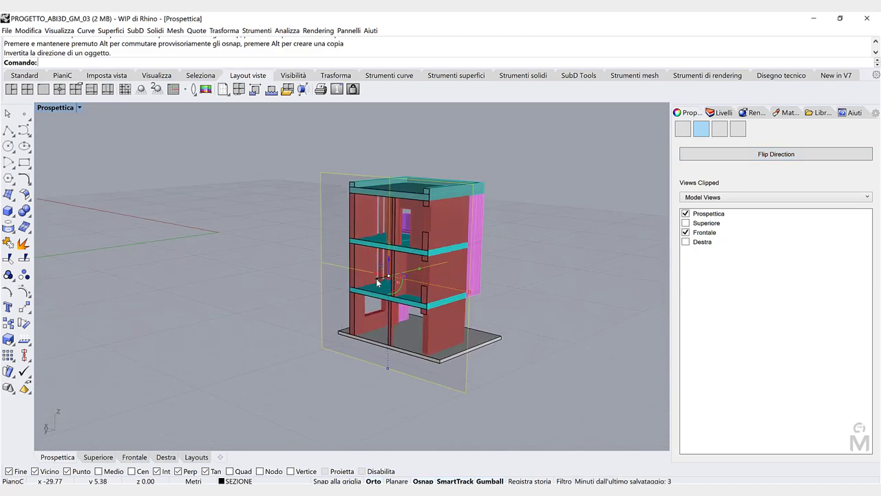
pyautogui.moveTo(377, 282); pyautogui.dragTo(346, 298)
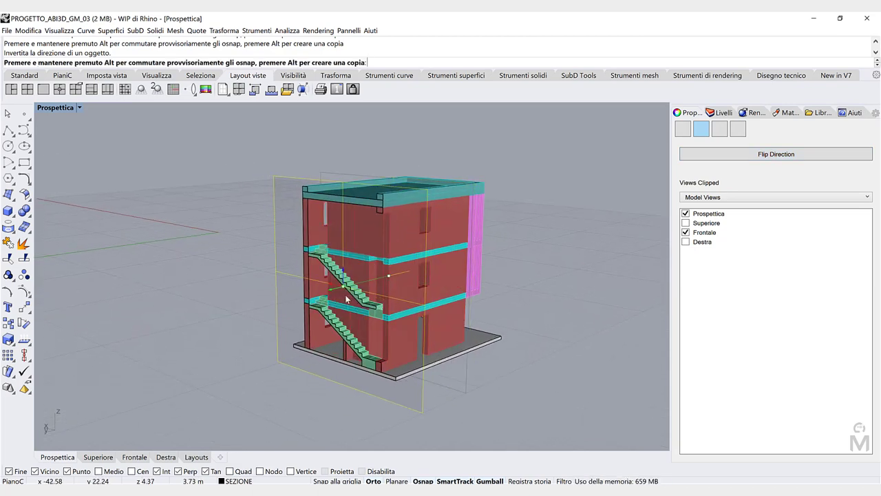
# Change the Prospettica viewport to the parallel rear view, Posteriore, to look at the stair section head-on
pyautogui.moveTo(486, 406); pyautogui.dragTo(585, 379, button='right')
pyautogui.scroll(4, 358, 305)
pyautogui.moveTo(490, 351)
pyautogui.mouseDown(button='right')
pyautogui.moveTo(490, 339)
pyautogui.moveTo(472, 334)
pyautogui.moveTo(490, 346)
pyautogui.mouseUp(button='right')
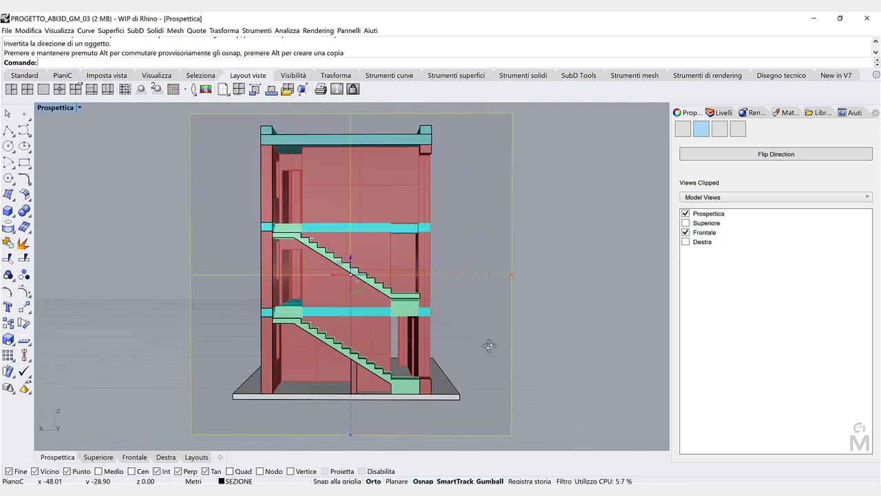
pyautogui.click(75, 110)
pyautogui.moveTo(129, 319)
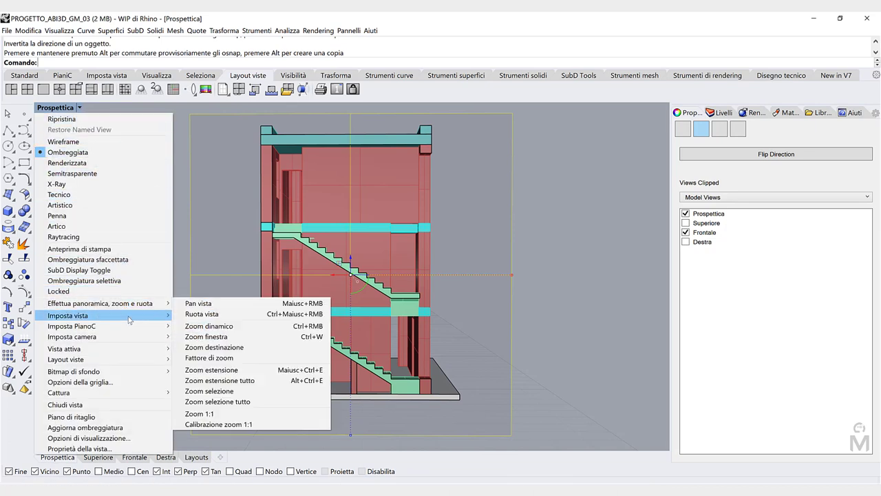
pyautogui.click(215, 378)
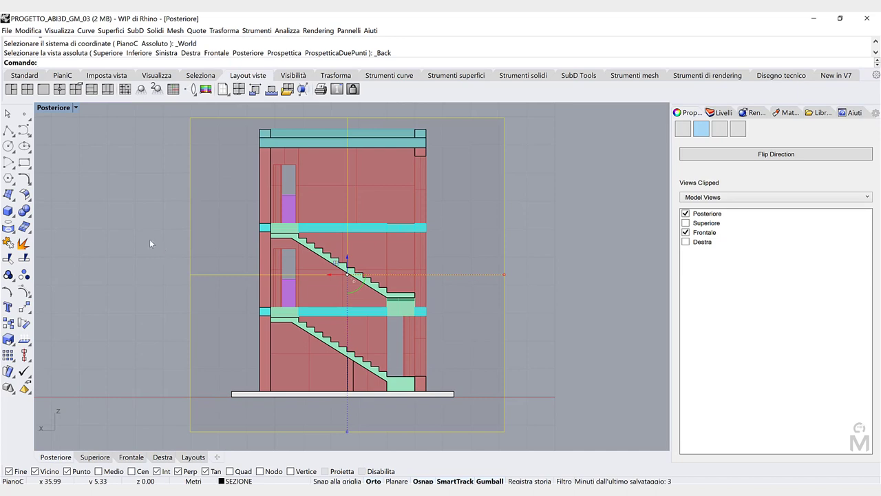
# Compare the rear stair section in the Renderizzata, Tecnico and Penna display modes
pyautogui.click(77, 107)
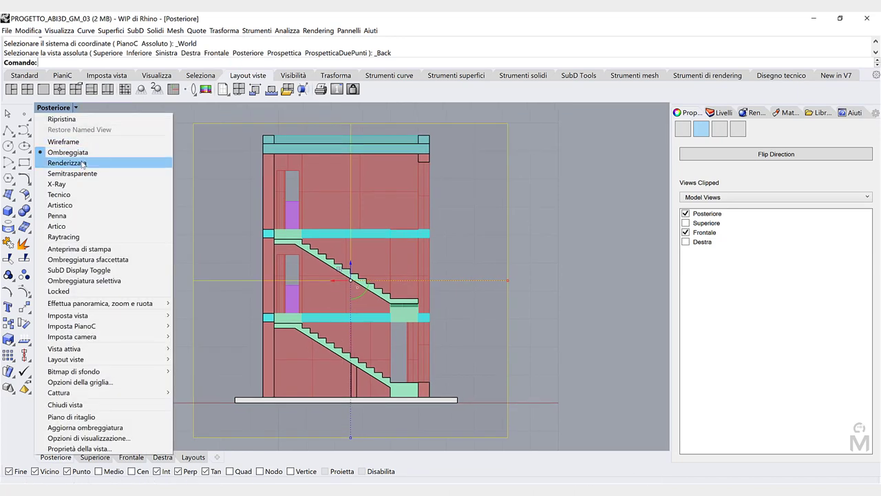
pyautogui.click(62, 160)
pyautogui.click(128, 201)
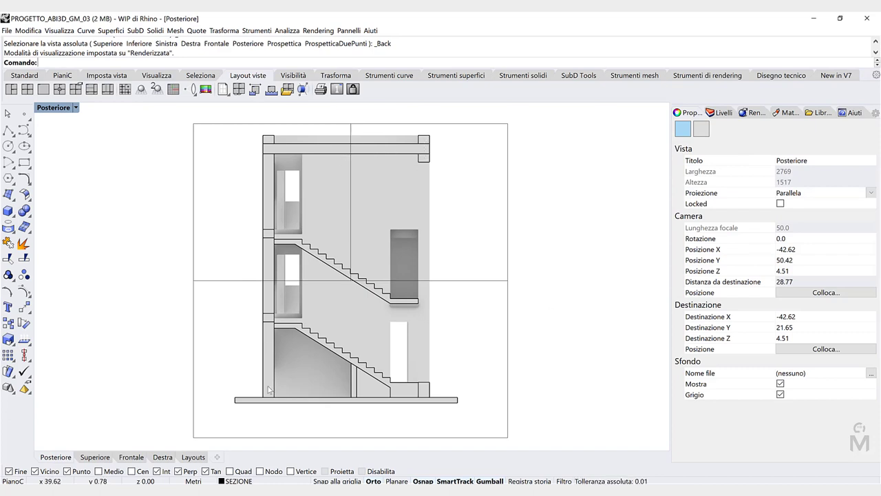
pyautogui.click(76, 108)
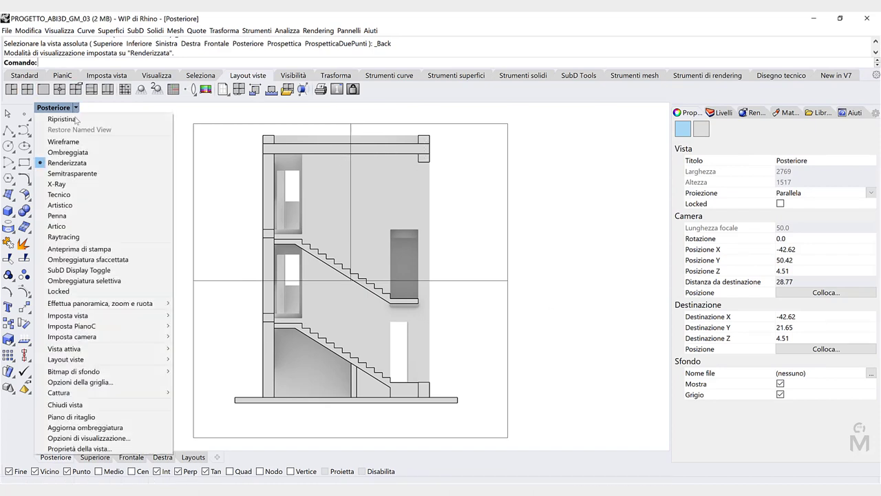
pyautogui.click(82, 196)
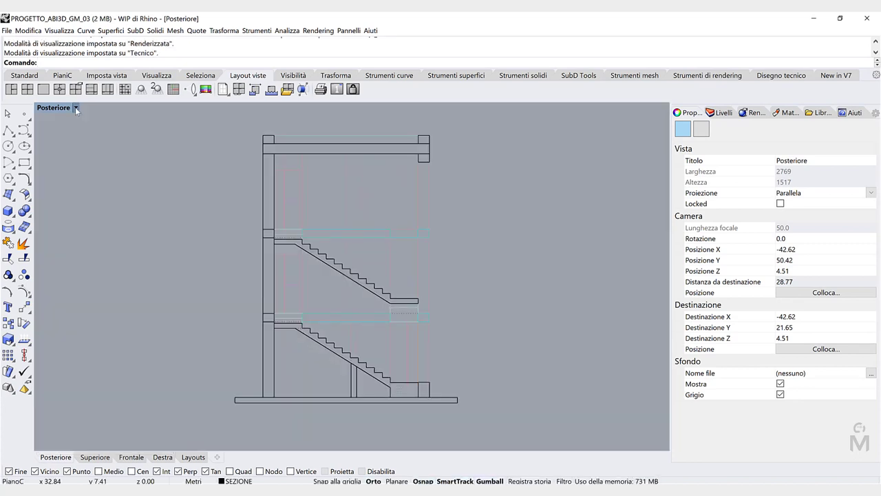
pyautogui.click(75, 108)
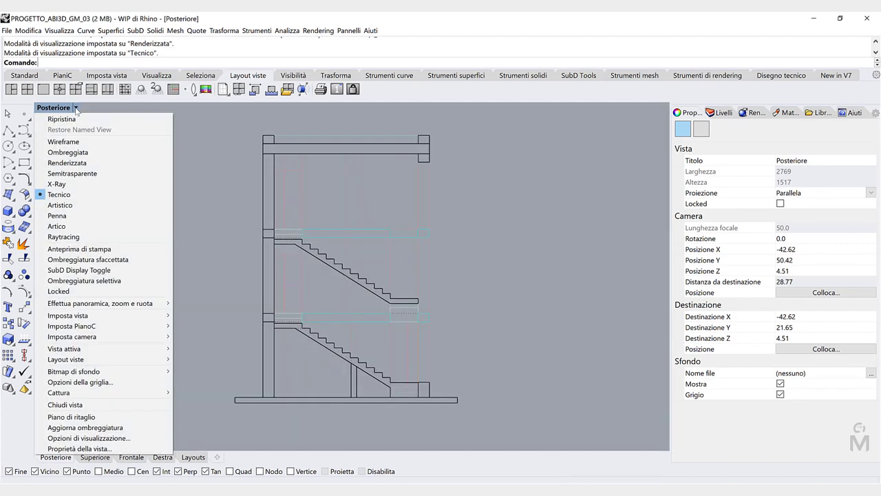
pyautogui.click(69, 216)
pyautogui.scroll(2, 277, 160)
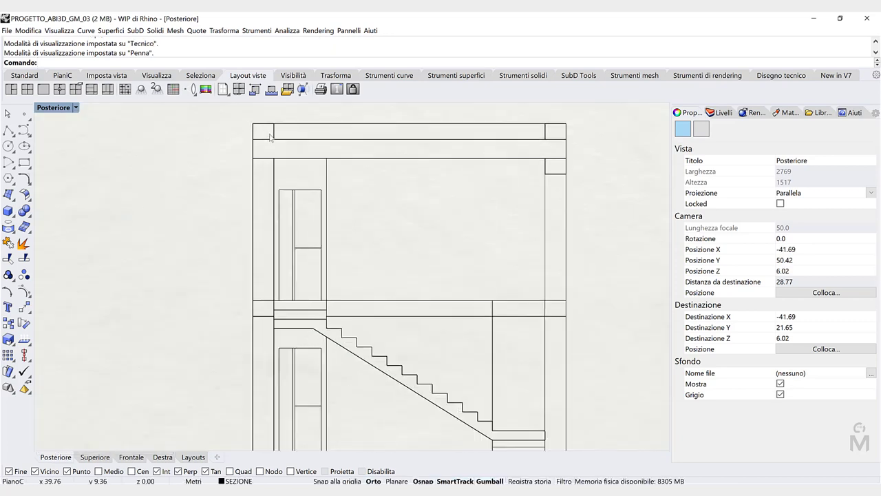
pyautogui.scroll(-4, 235, 206)
pyautogui.scroll(3, 186, 213)
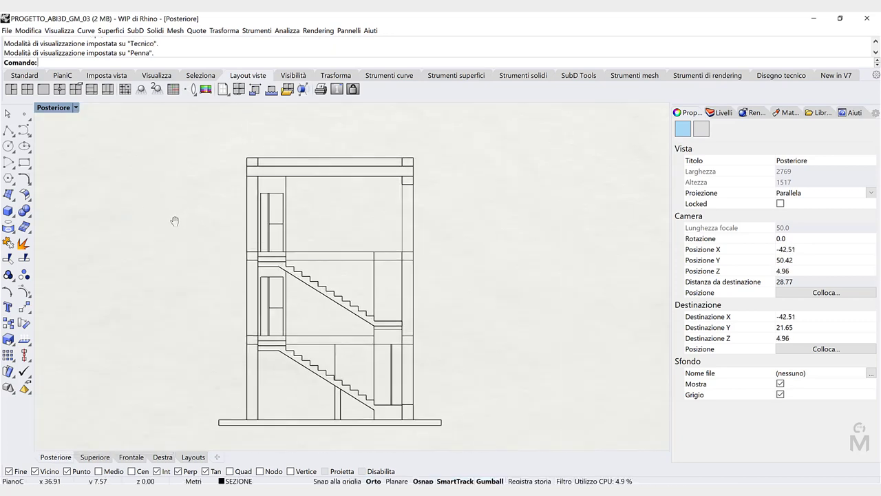
# Preview the rear section in Wireframe mode and return the display to Ombreggiata
pyautogui.click(54, 107)
pyautogui.click(69, 142)
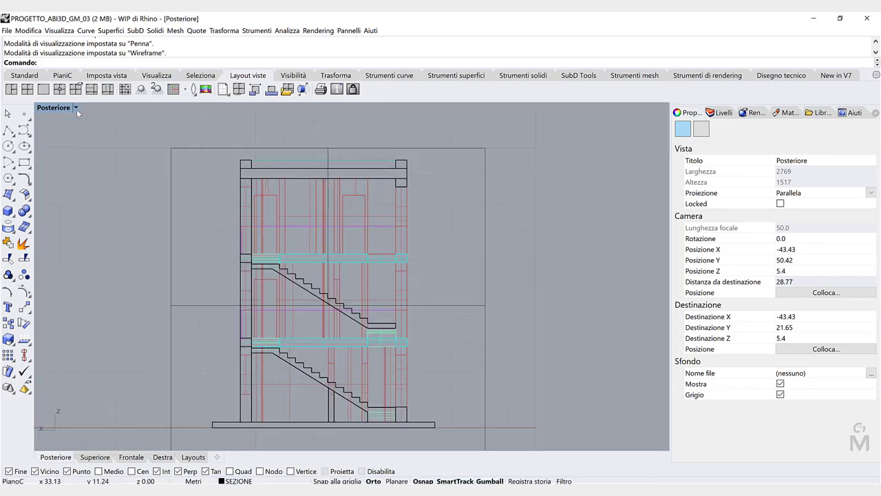
pyautogui.click(76, 110)
pyautogui.click(77, 151)
pyautogui.scroll(-3, 259, 212)
pyautogui.moveTo(367, 226)
pyautogui.mouseDown(button='right')
pyautogui.moveTo(348, 237)
pyautogui.moveTo(383, 239)
pyautogui.mouseUp(button='right')
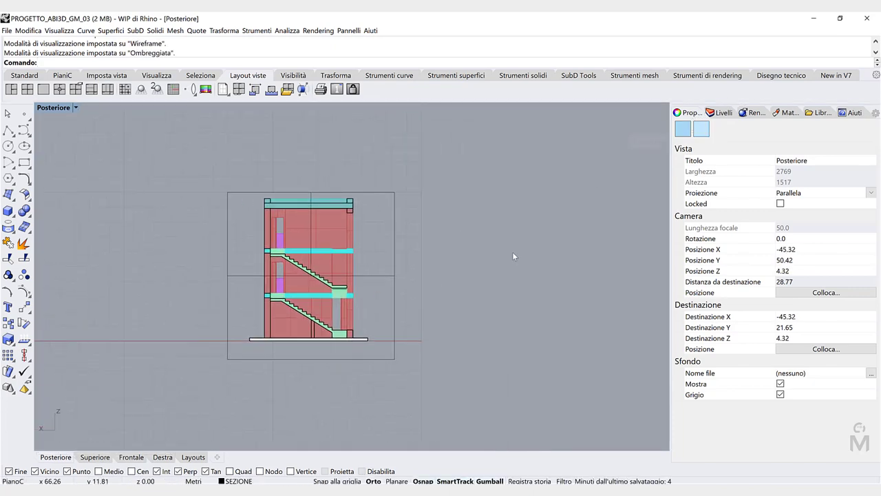
# Select the clipping plane in the rear view and reverse its cutting direction
pyautogui.click(395, 253)
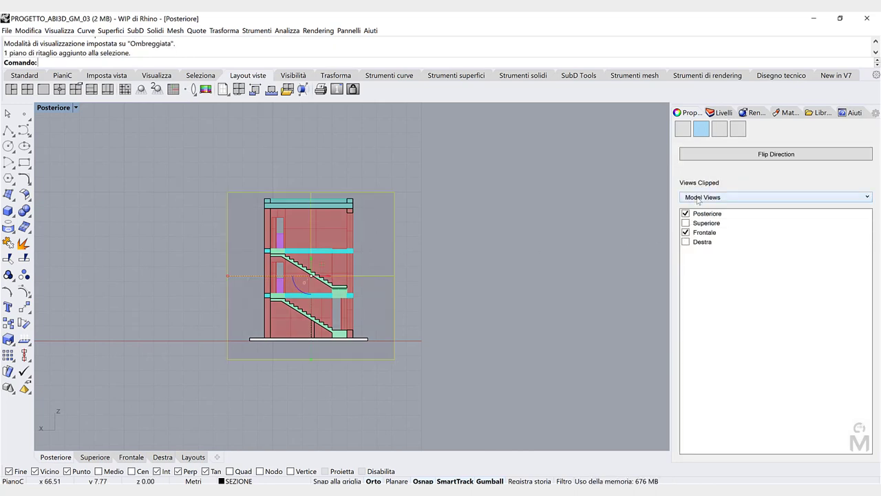
pyautogui.click(772, 196)
pyautogui.click(773, 196)
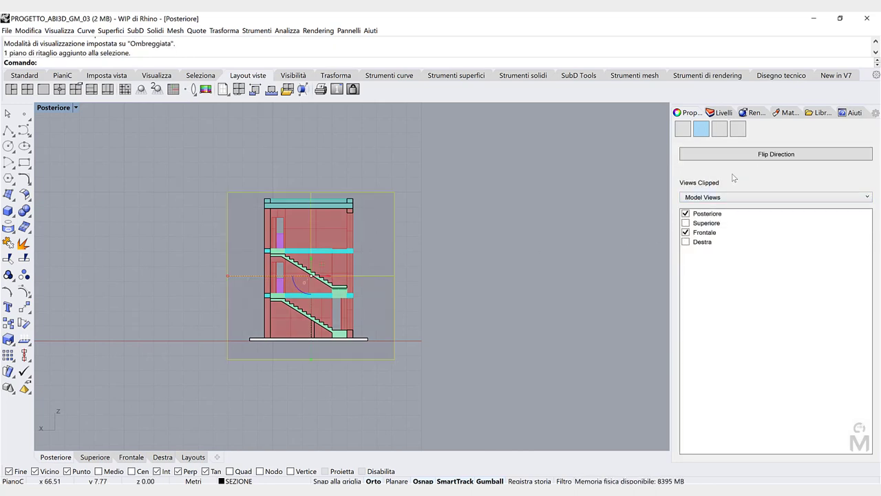
pyautogui.click(769, 155)
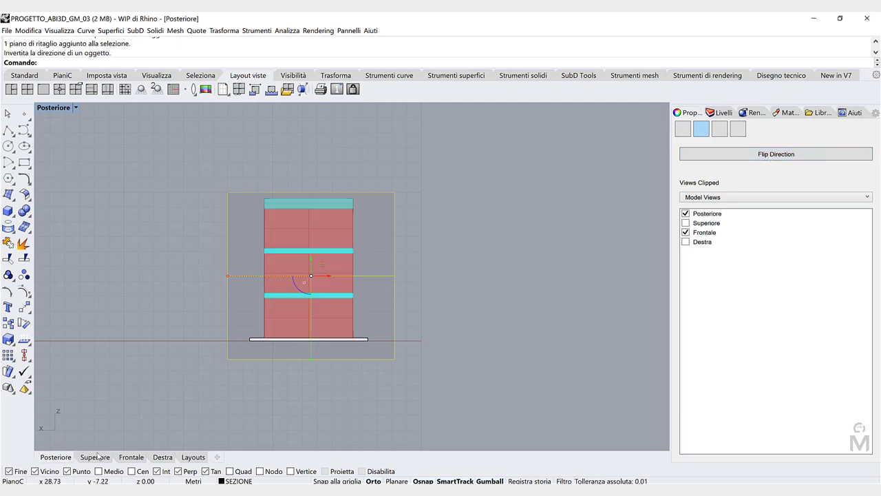
# Return the Posteriore viewport to the Prospettica view and look around the sectioned building
pyautogui.click(76, 108)
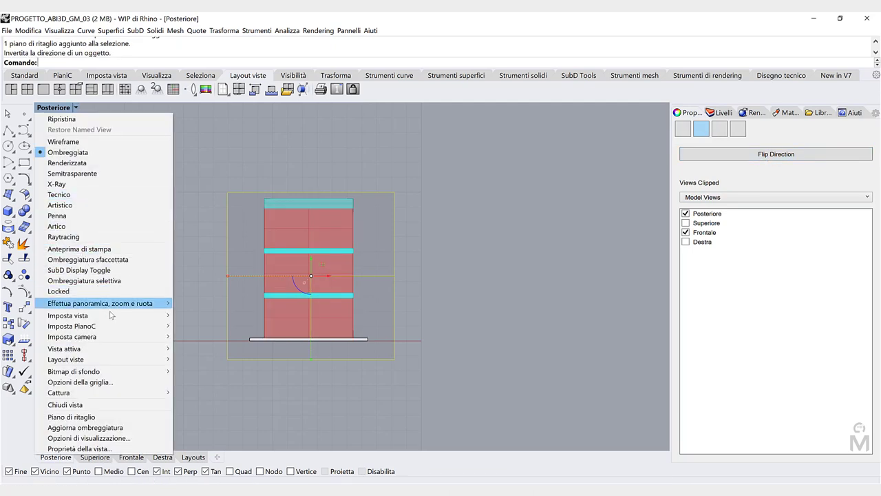
pyautogui.moveTo(162, 316)
pyautogui.click(202, 391)
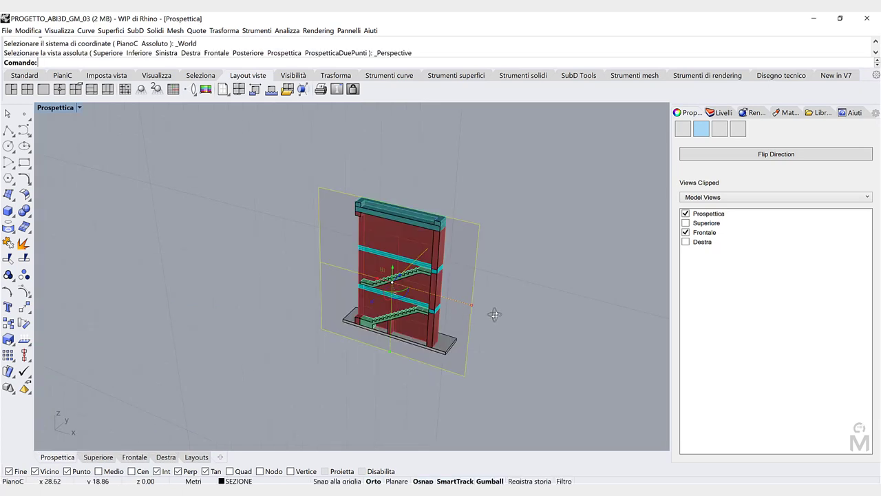
pyautogui.moveTo(480, 301); pyautogui.dragTo(422, 294, button='right')
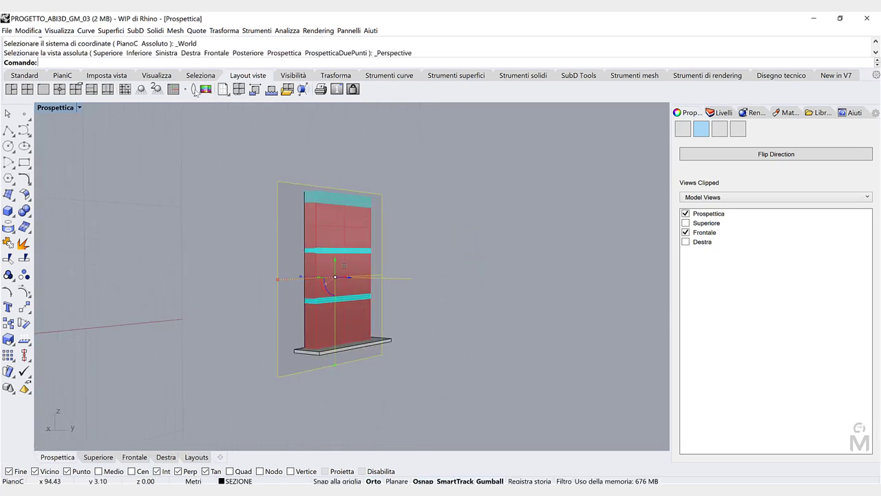
pyautogui.click(118, 79)
pyautogui.click(255, 93)
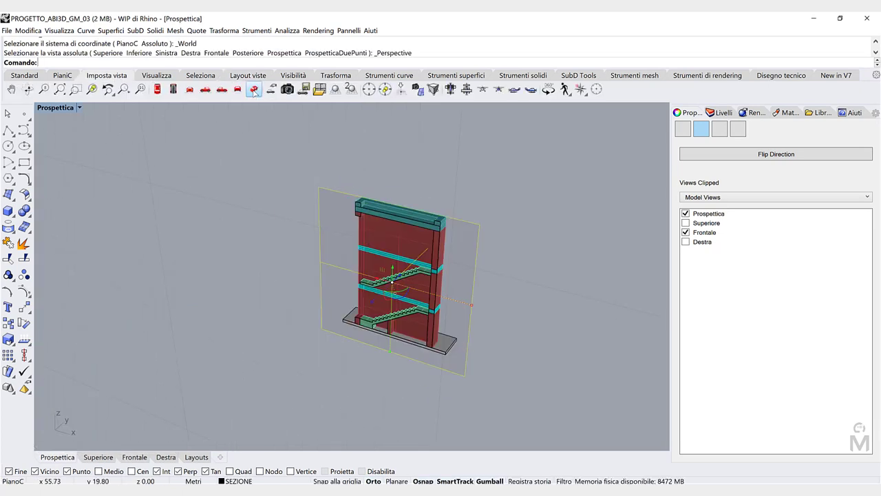
pyautogui.click(189, 91)
pyautogui.click(252, 92)
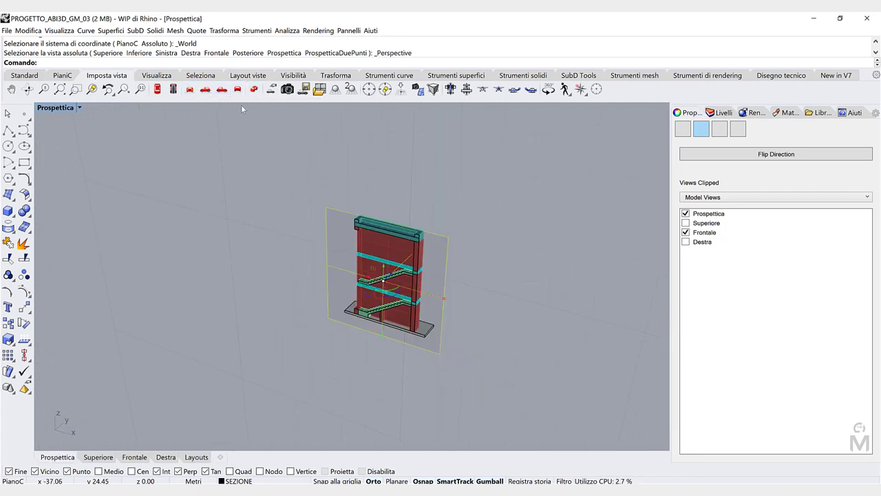
pyautogui.click(172, 77)
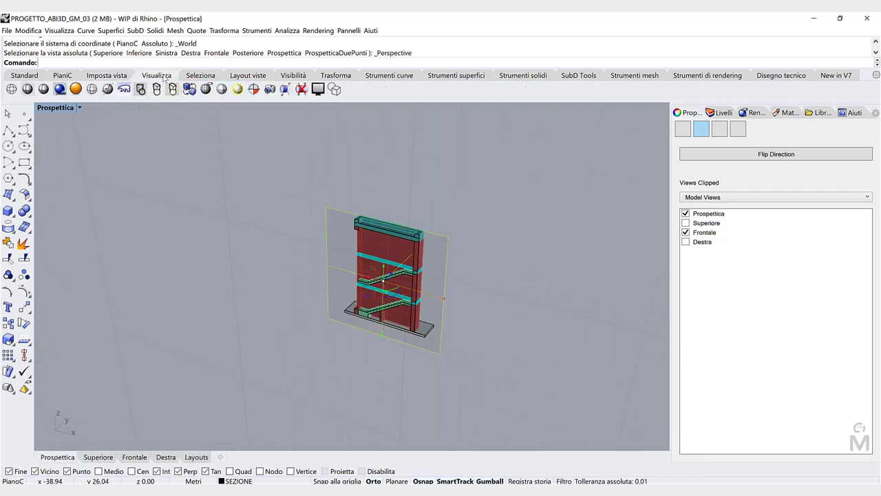
pyautogui.click(191, 75)
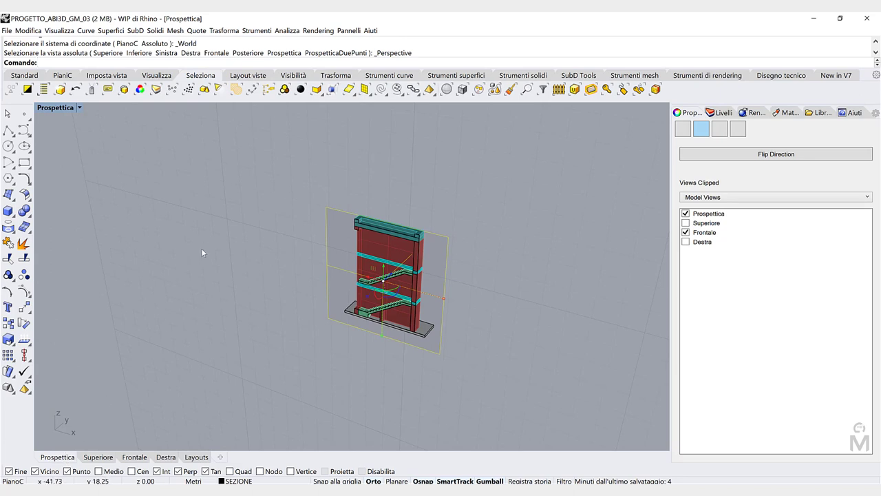
# Bring back the four-viewport layout and reset it to the default Superiore, Prospettica, Frontale and Destra views
pyautogui.doubleClick(61, 110)
pyautogui.click(239, 75)
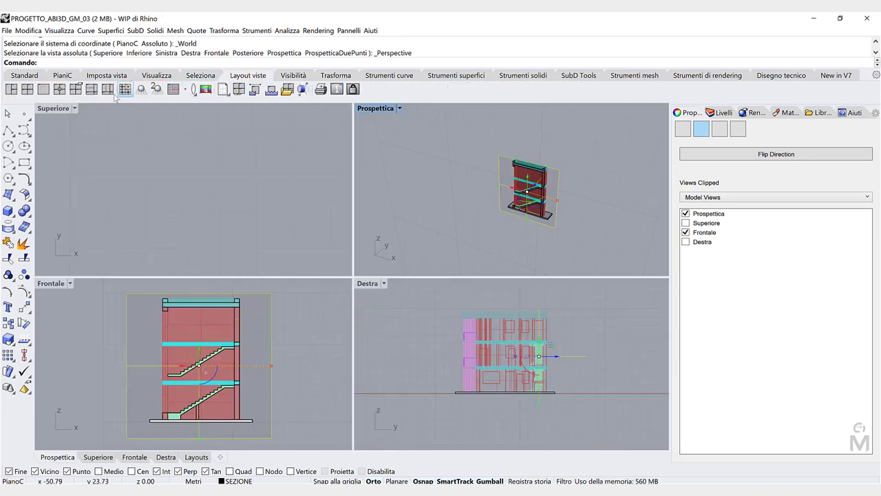
pyautogui.click(61, 90)
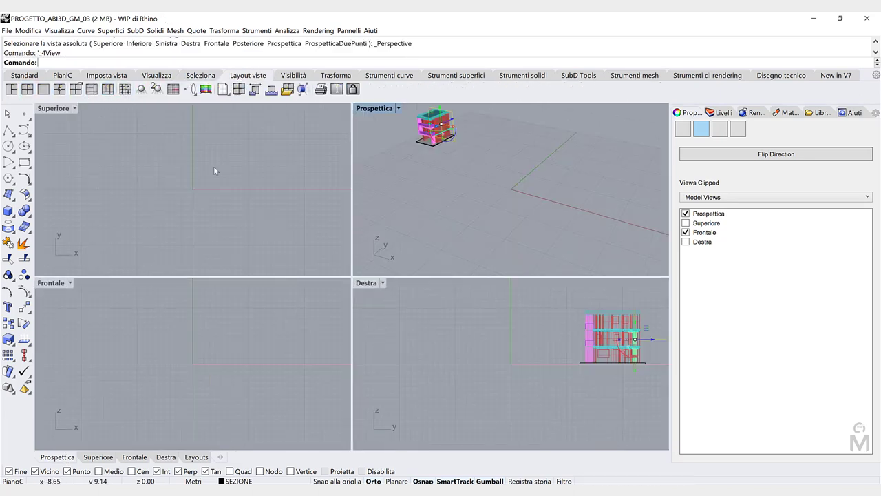
# In the Prospettica view, move the clipping plane about 3.6 m along the Y axis from the stairs into the building's middle
pyautogui.moveTo(387, 168)
pyautogui.mouseDown(button='right')
pyautogui.moveTo(467, 164)
pyautogui.moveTo(395, 176)
pyautogui.mouseUp(button='right')
pyautogui.scroll(10, 376, 171)
pyautogui.scroll(-5, 466, 165)
pyautogui.scroll(4, 392, 172)
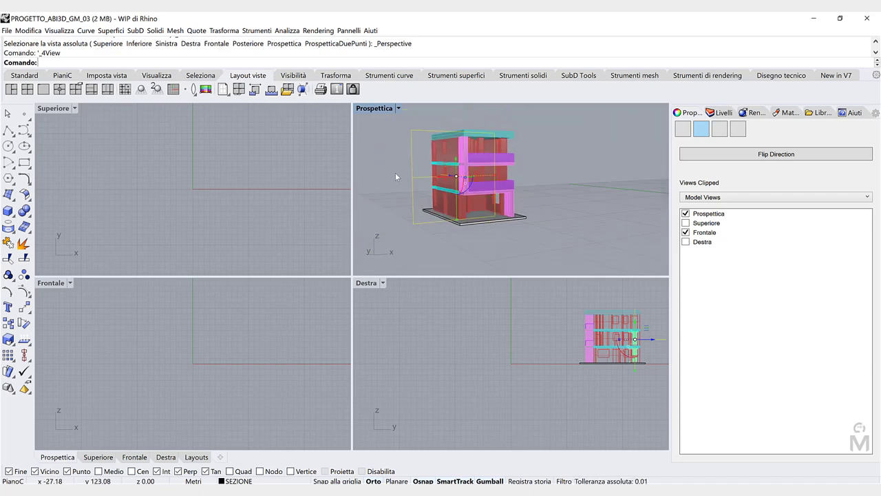
pyautogui.moveTo(439, 181); pyautogui.dragTo(469, 194)
pyautogui.hotkey('ctrl', 'z')
pyautogui.scroll(4, 423, 189)
pyautogui.moveTo(424, 189); pyautogui.dragTo(453, 189, button='right')
pyautogui.moveTo(449, 164); pyautogui.dragTo(490, 181)
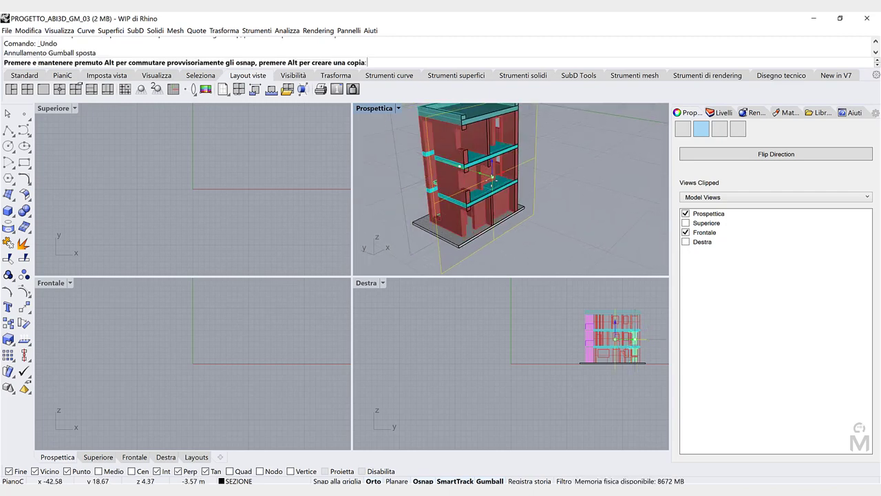
# Set the Destra view to the Ombreggiata display mode and switch it on to Renderizzata
pyautogui.click(382, 284)
pyautogui.click(420, 183)
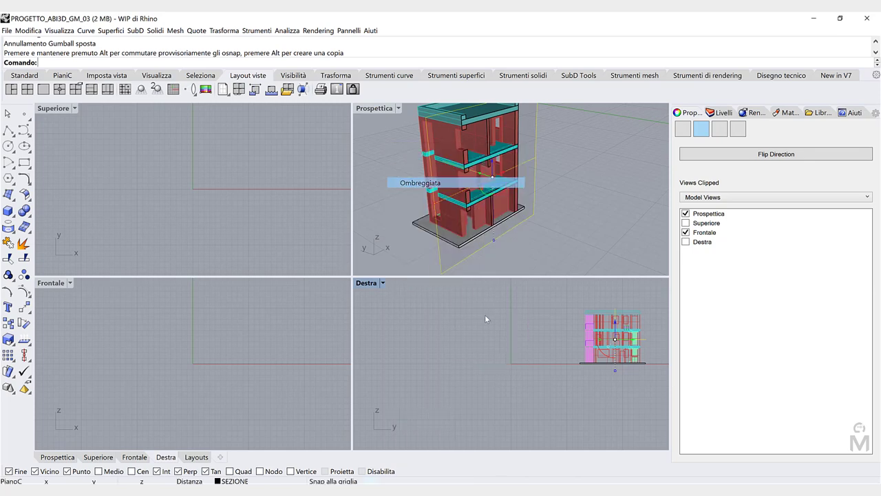
pyautogui.scroll(3, 582, 328)
pyautogui.click(382, 283)
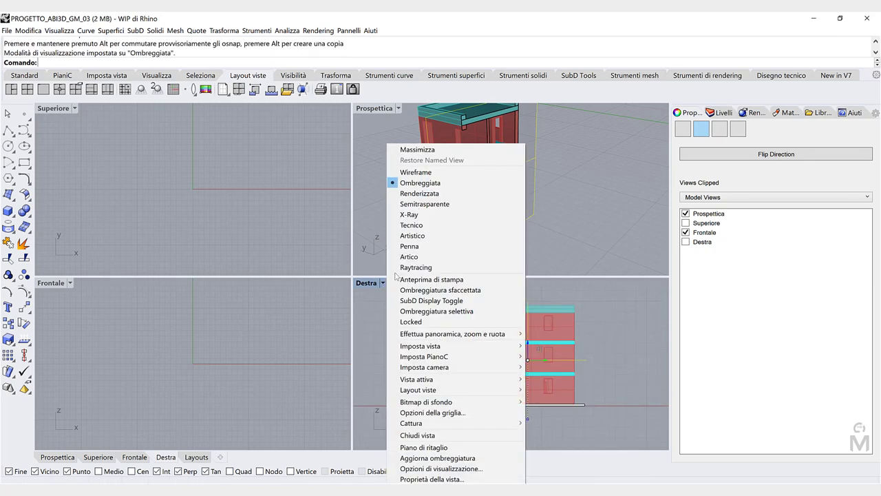
pyautogui.click(420, 194)
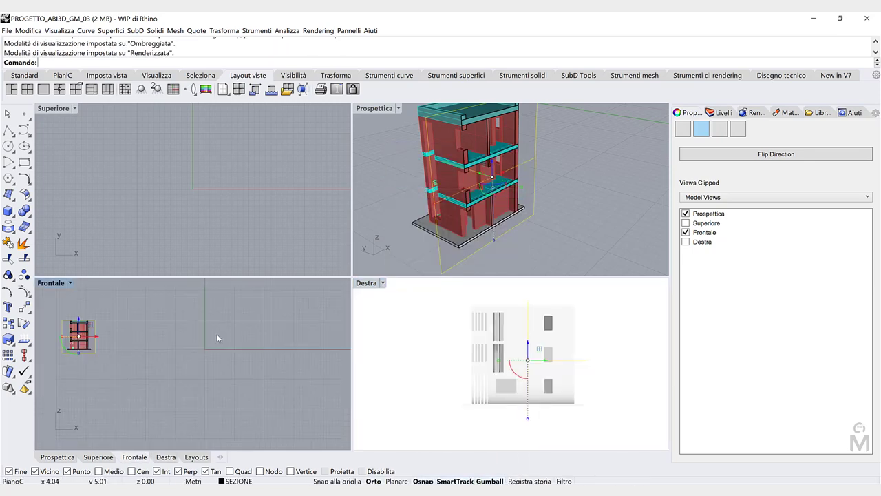
# Zoom the Frontale and Superiore views to the model's extents and enlarge the building in the Destra view
pyautogui.middleClick(216, 333)
pyautogui.click(221, 329)
pyautogui.middleClick(242, 219)
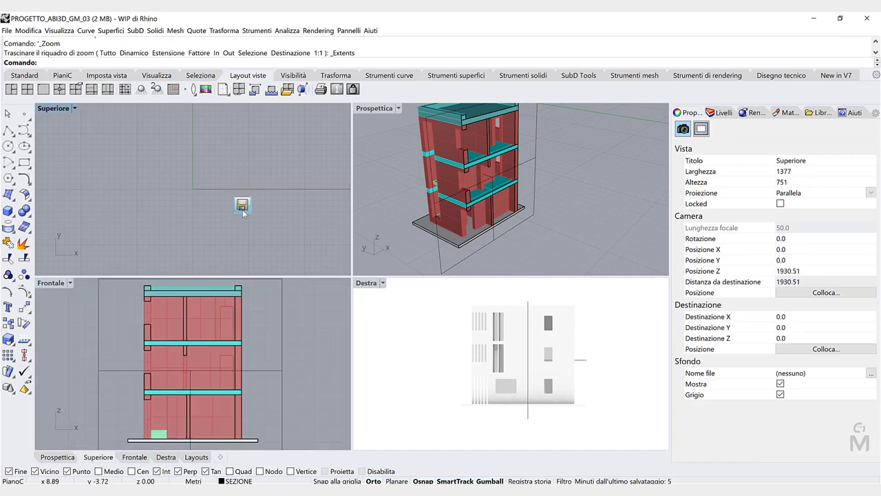
pyautogui.click(254, 210)
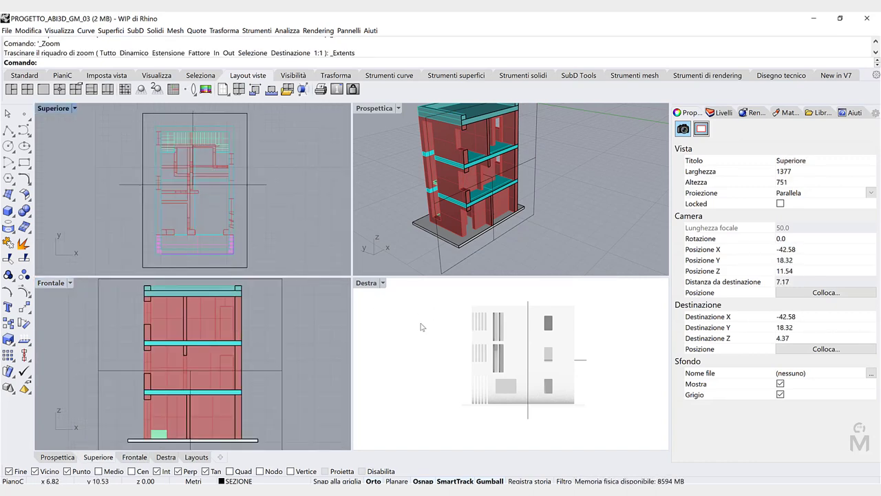
pyautogui.scroll(-2, 422, 328)
pyautogui.scroll(4, 519, 332)
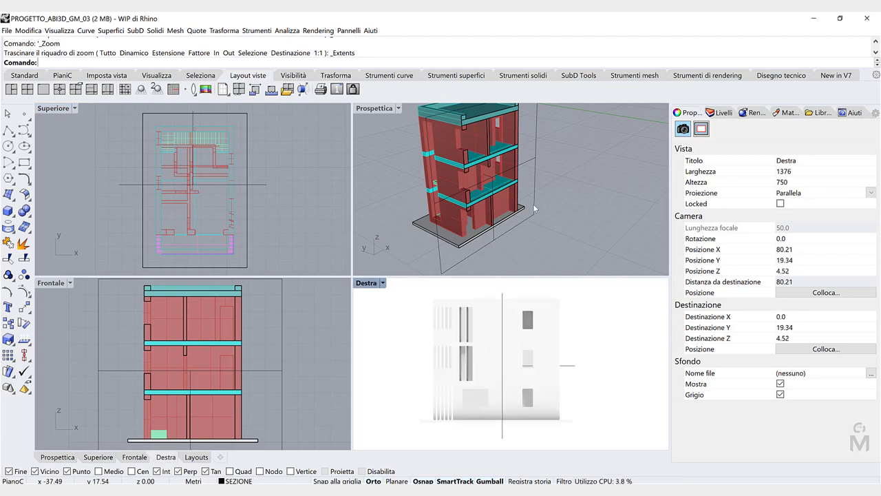
# Extend the existing clipping plane's cut to the Destra and Superiore views
pyautogui.click(535, 209)
pyautogui.click(686, 242)
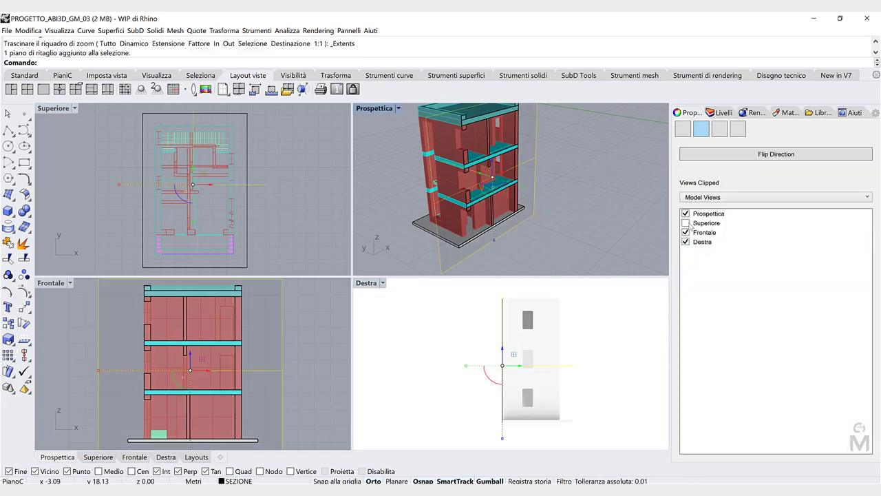
pyautogui.click(686, 223)
pyautogui.click(298, 209)
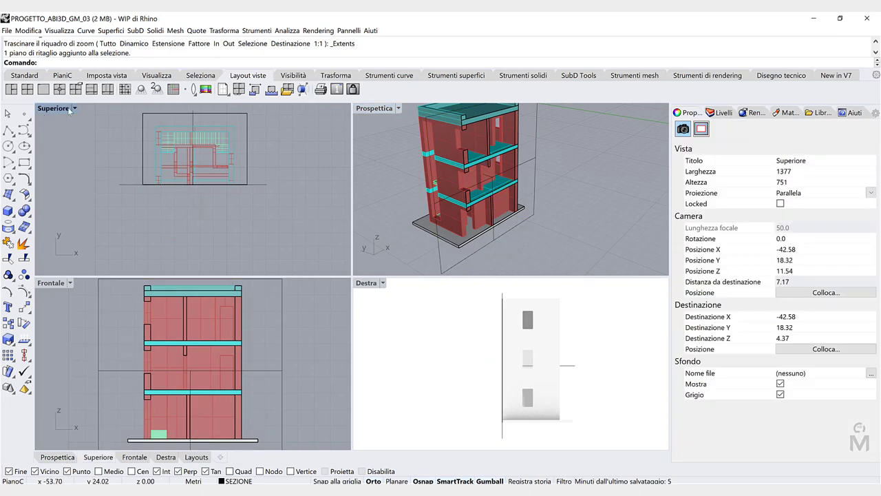
# Set the Frontale, Prospettica and Superiore views to the Renderizzata display mode
pyautogui.click(71, 282)
pyautogui.click(100, 190)
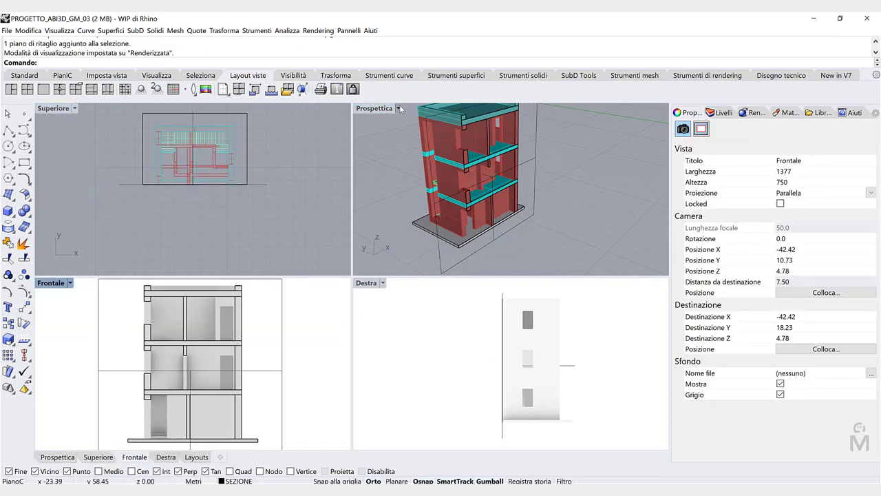
pyautogui.click(397, 108)
pyautogui.click(390, 163)
pyautogui.scroll(-3, 391, 163)
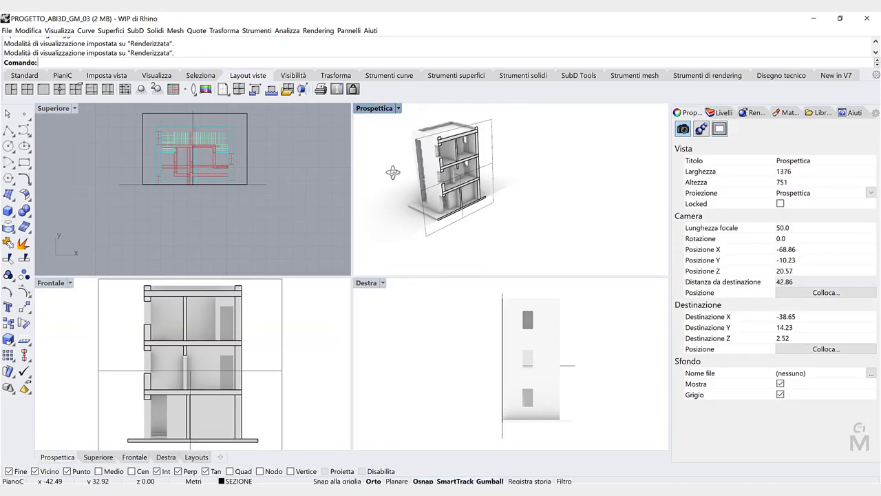
pyautogui.scroll(2, 390, 157)
pyautogui.click(75, 108)
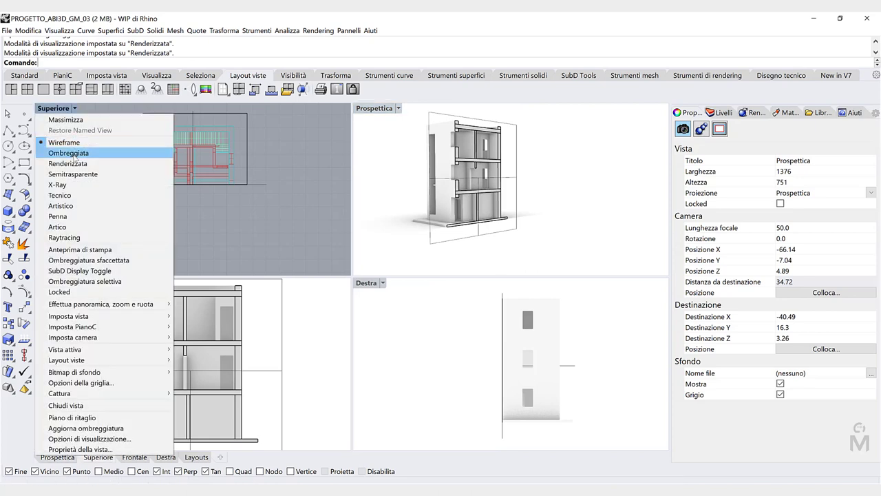
pyautogui.click(76, 163)
pyautogui.moveTo(272, 166); pyautogui.dragTo(276, 188, button='right')
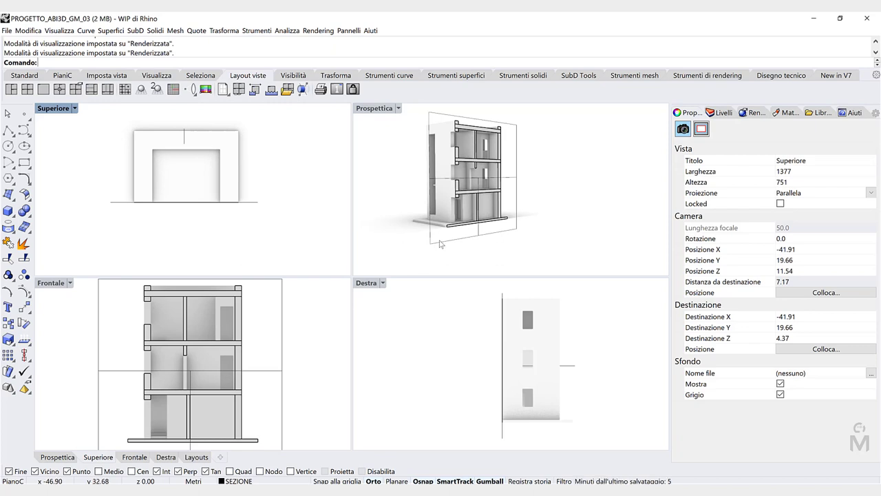
# Turn off the existing clipping plane's cut in the Prospettica, Superiore, Frontale and Destra views, then deselect it
pyautogui.click(518, 174)
pyautogui.click(686, 214)
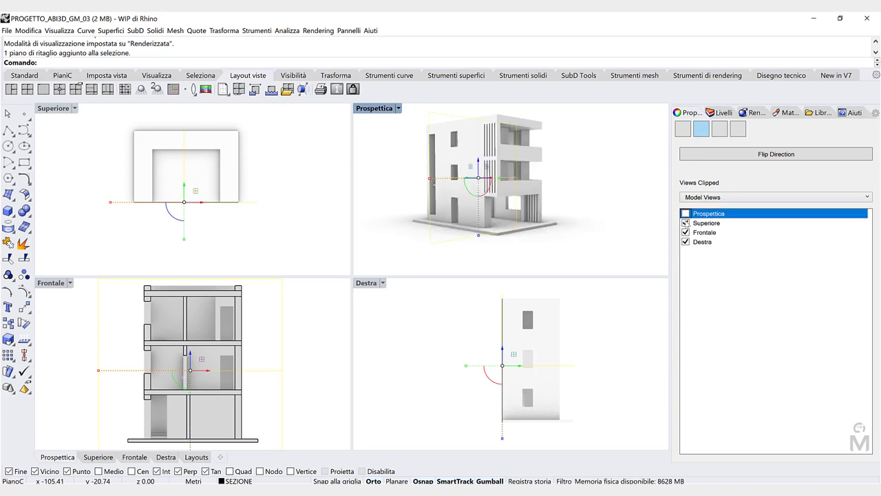
pyautogui.click(686, 223)
pyautogui.click(686, 232)
pyautogui.click(686, 241)
pyautogui.press('Escape')
# Draw a second clipping plane in the Destra view as a rectangle enclosing the building's whole side elevation
pyautogui.scroll(-5, 400, 336)
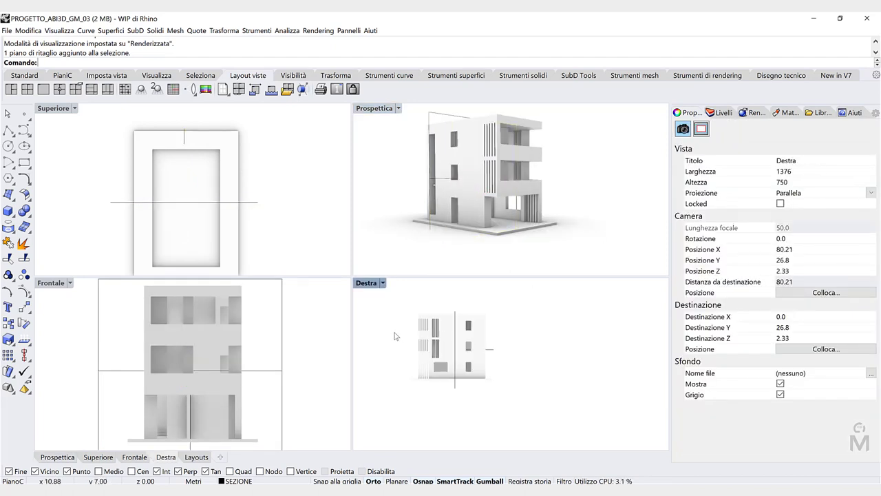
pyautogui.moveTo(395, 337)
pyautogui.mouseDown(button='right')
pyautogui.moveTo(409, 342)
pyautogui.moveTo(391, 344)
pyautogui.mouseUp(button='right')
pyautogui.scroll(3, 409, 342)
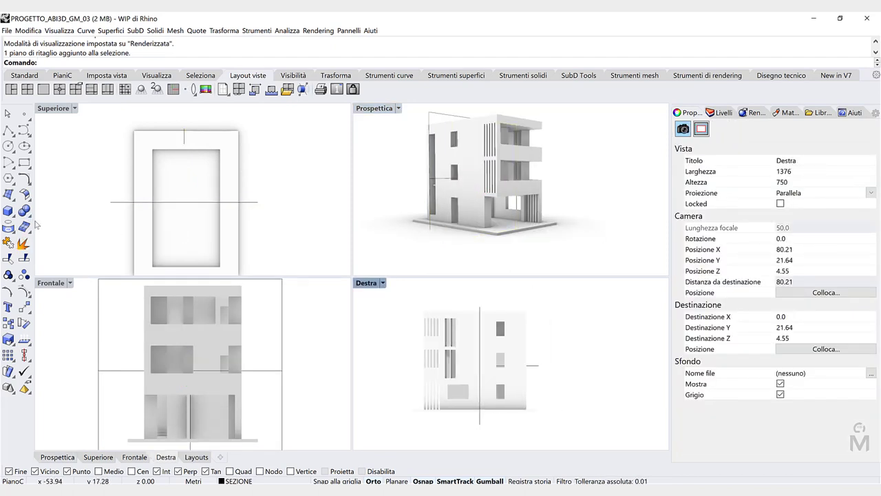
pyautogui.click(303, 90)
pyautogui.click(406, 300)
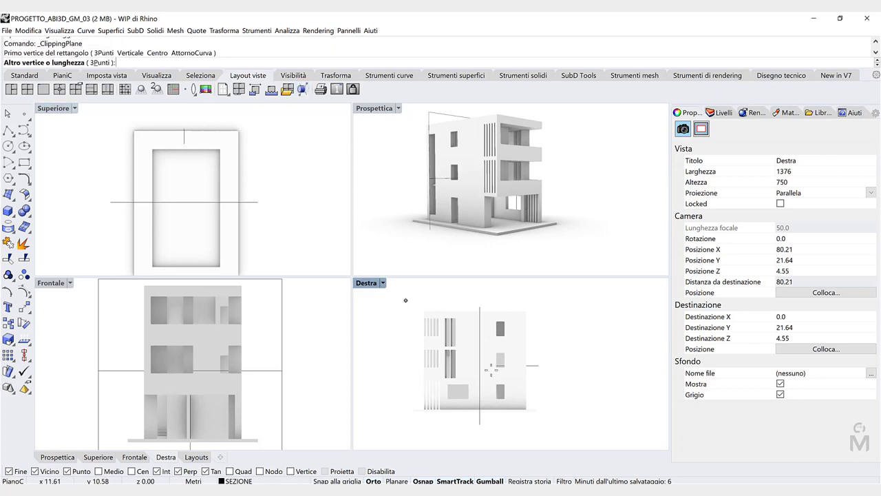
pyautogui.click(555, 448)
# Move the new clipping plane along the X axis in the Superiore view until it cuts through the middle of the building
pyautogui.scroll(-2, 576, 264)
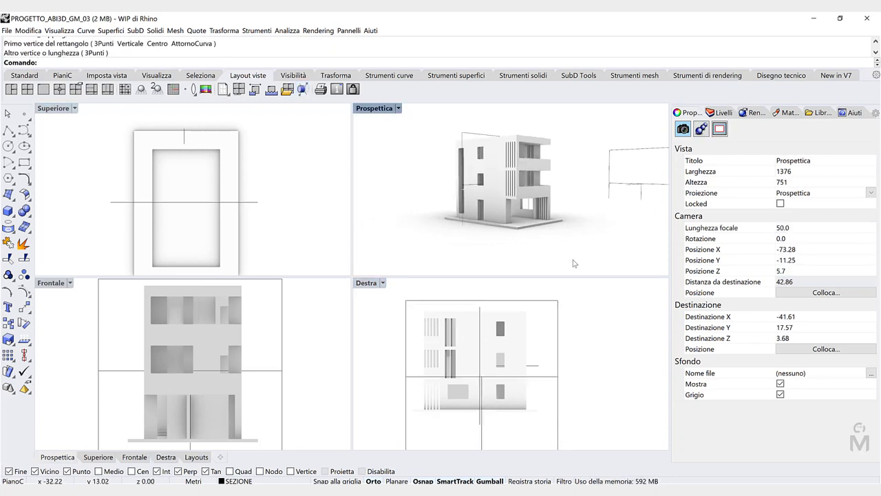
pyautogui.scroll(-3, 579, 354)
pyautogui.moveTo(579, 350); pyautogui.dragTo(564, 338, button='right')
pyautogui.click(624, 183)
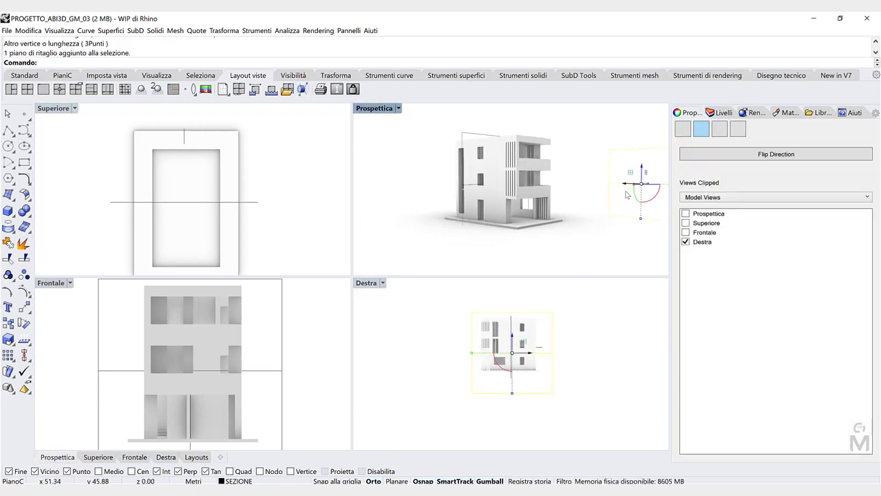
pyautogui.moveTo(624, 188); pyautogui.dragTo(606, 220, button='right')
pyautogui.scroll(2, 533, 357)
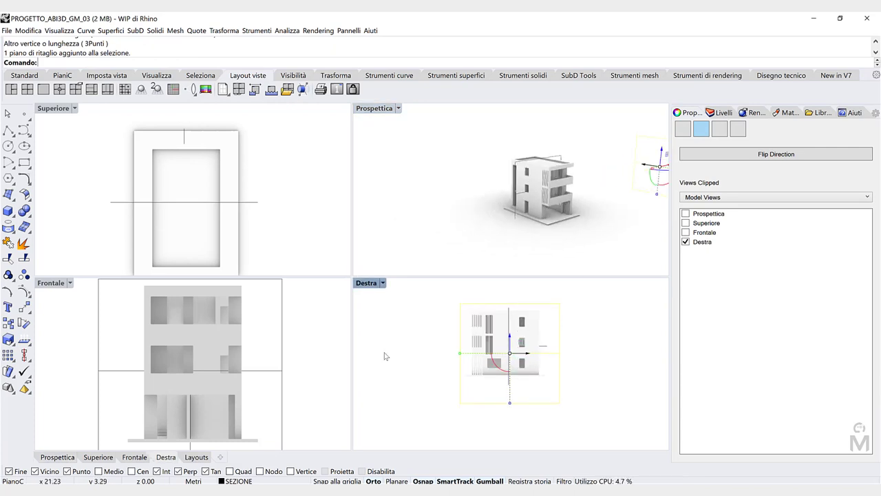
pyautogui.scroll(-6, 277, 349)
pyautogui.click(273, 256)
pyautogui.scroll(-13, 274, 248)
pyautogui.moveTo(269, 238); pyautogui.dragTo(229, 173, button='right')
pyautogui.click(658, 165)
pyautogui.moveTo(307, 201); pyautogui.dragTo(248, 220, button='right')
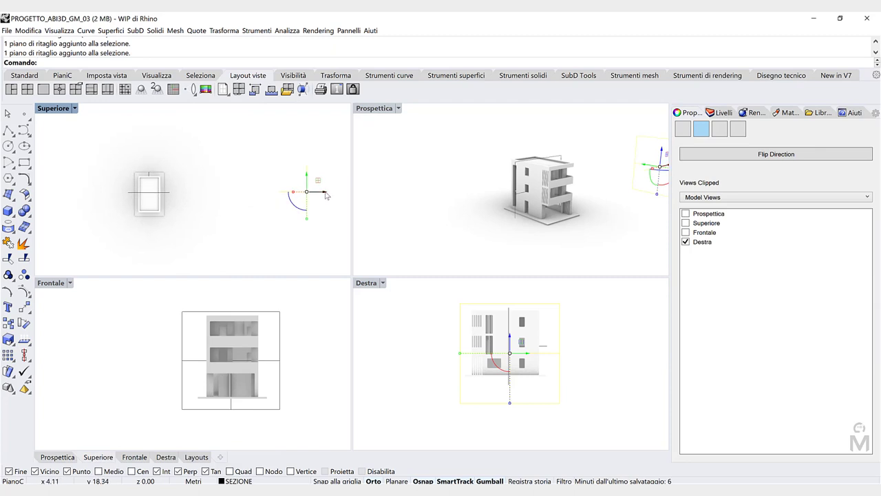
pyautogui.moveTo(327, 196); pyautogui.dragTo(276, 197)
pyautogui.moveTo(198, 198); pyautogui.dragTo(154, 195)
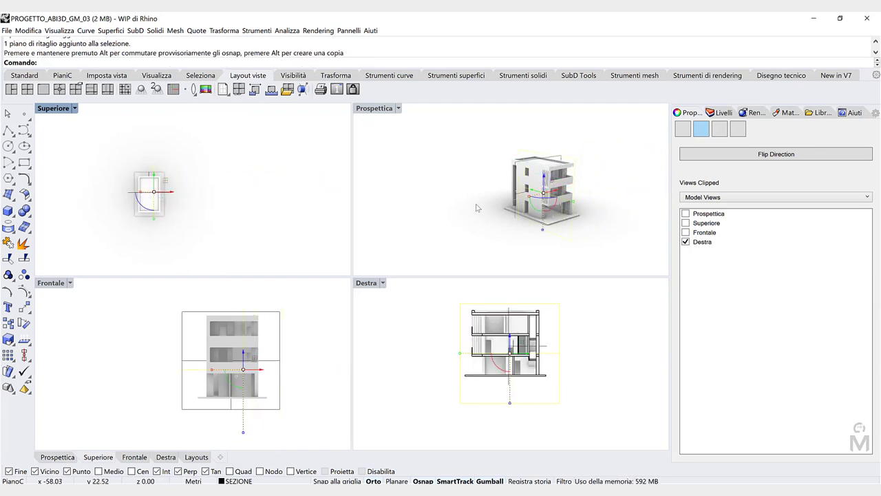
# Extend the new clipping plane's cut to the Prospettica, Superiore and Frontale views
pyautogui.click(686, 214)
pyautogui.click(686, 223)
pyautogui.click(685, 232)
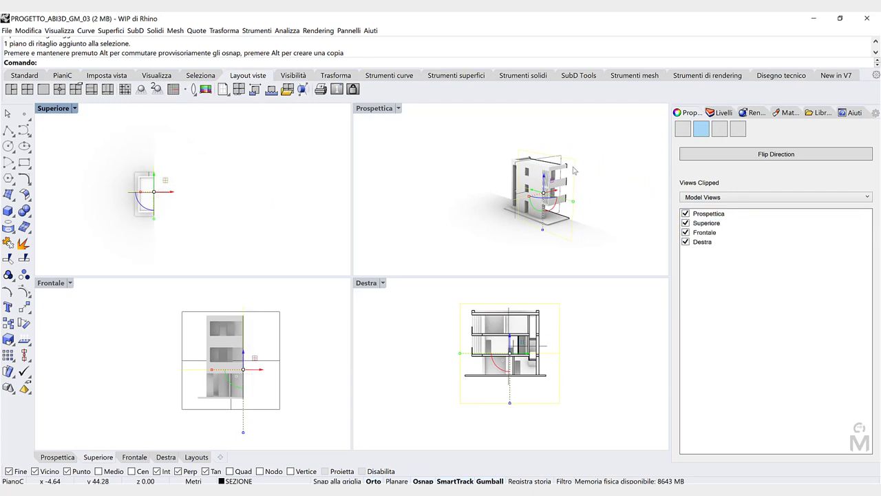
# Maximize the Prospettica view, deselect the clipping plane and examine the building's lengthwise section from both sides
pyautogui.scroll(5, 579, 210)
pyautogui.moveTo(579, 211); pyautogui.dragTo(550, 219, button='right')
pyautogui.scroll(4, 554, 214)
pyautogui.scroll(-3, 554, 211)
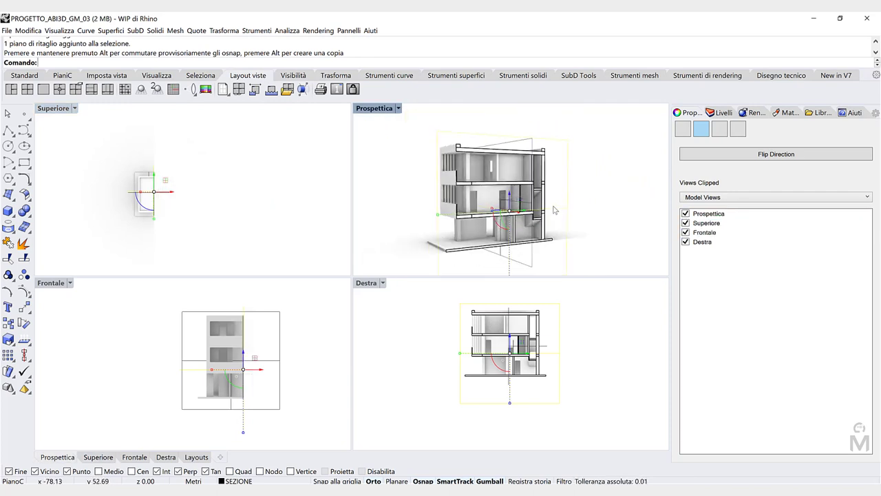
pyautogui.scroll(1, 554, 208)
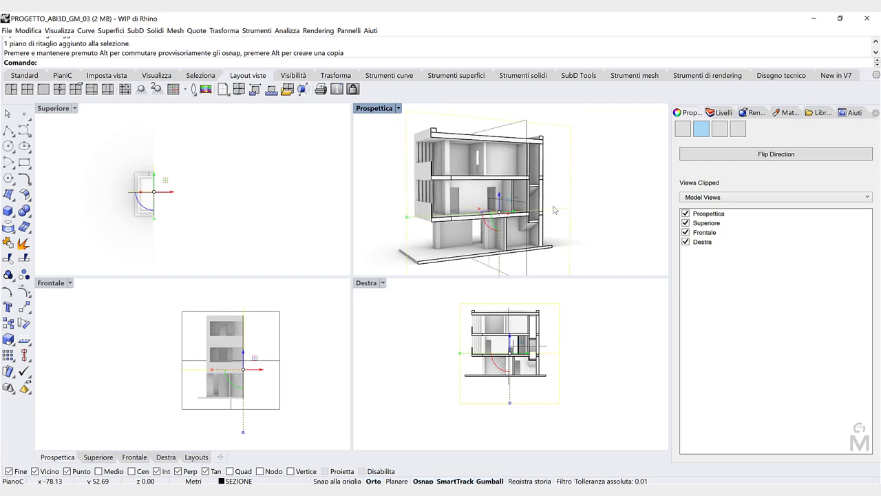
pyautogui.doubleClick(378, 111)
pyautogui.press('Escape')
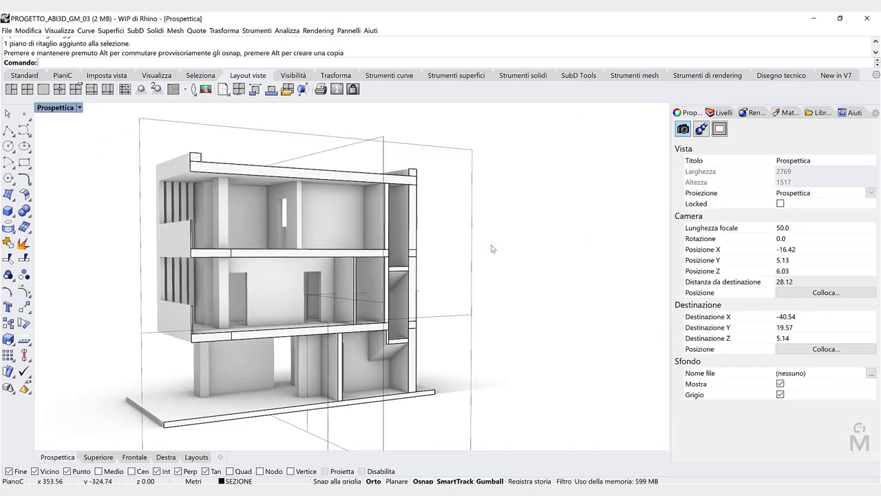
pyautogui.moveTo(506, 257); pyautogui.dragTo(462, 251, button='right')
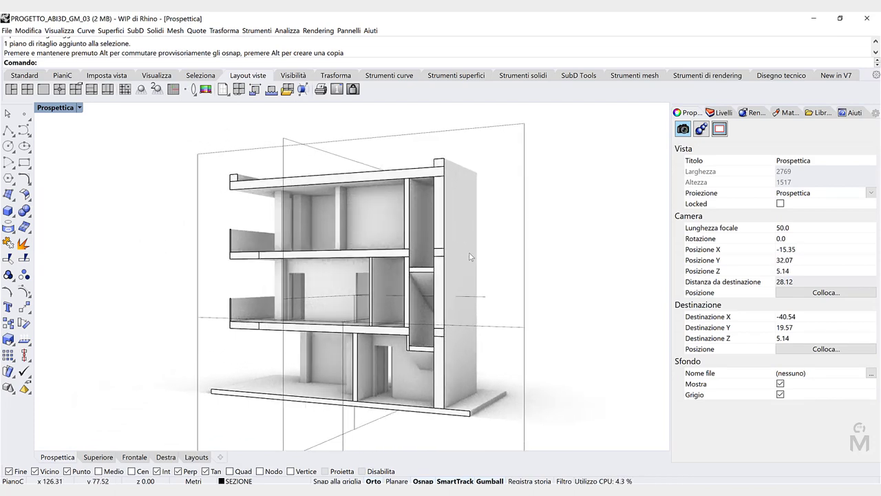
pyautogui.scroll(-2, 516, 319)
pyautogui.scroll(2, 508, 305)
pyautogui.scroll(-1, 507, 305)
pyautogui.scroll(1, 489, 185)
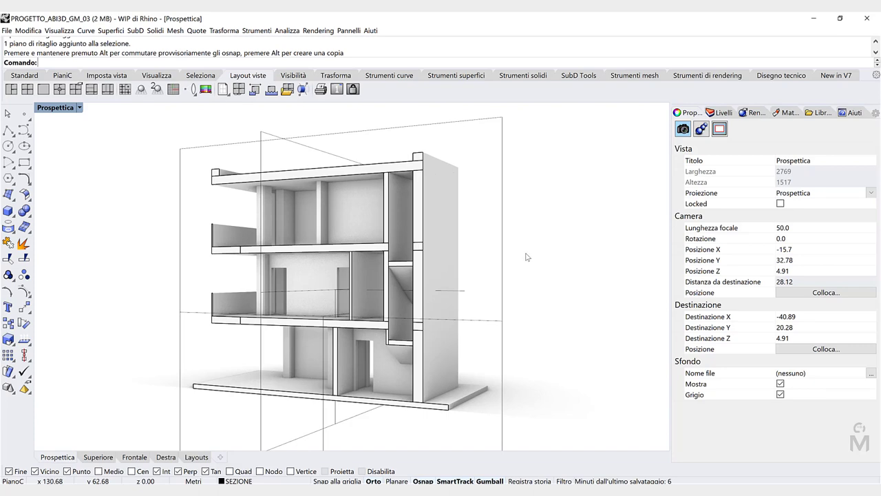
pyautogui.moveTo(527, 257); pyautogui.dragTo(457, 252, button='right')
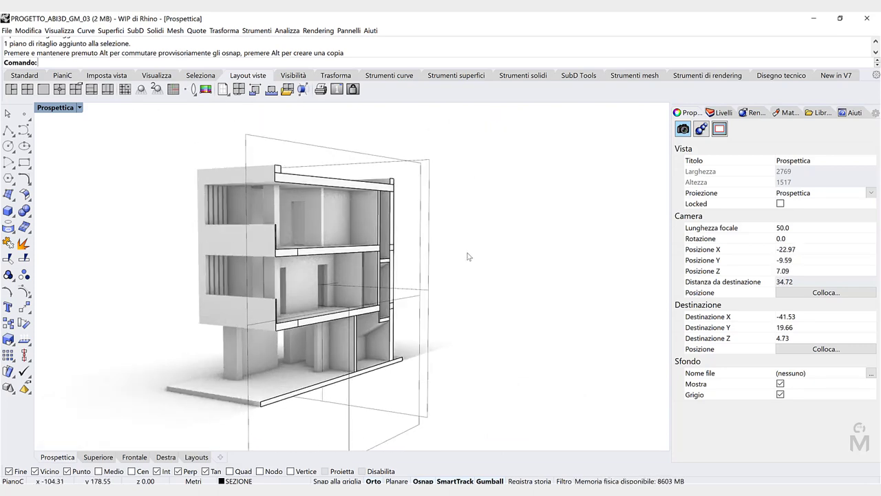